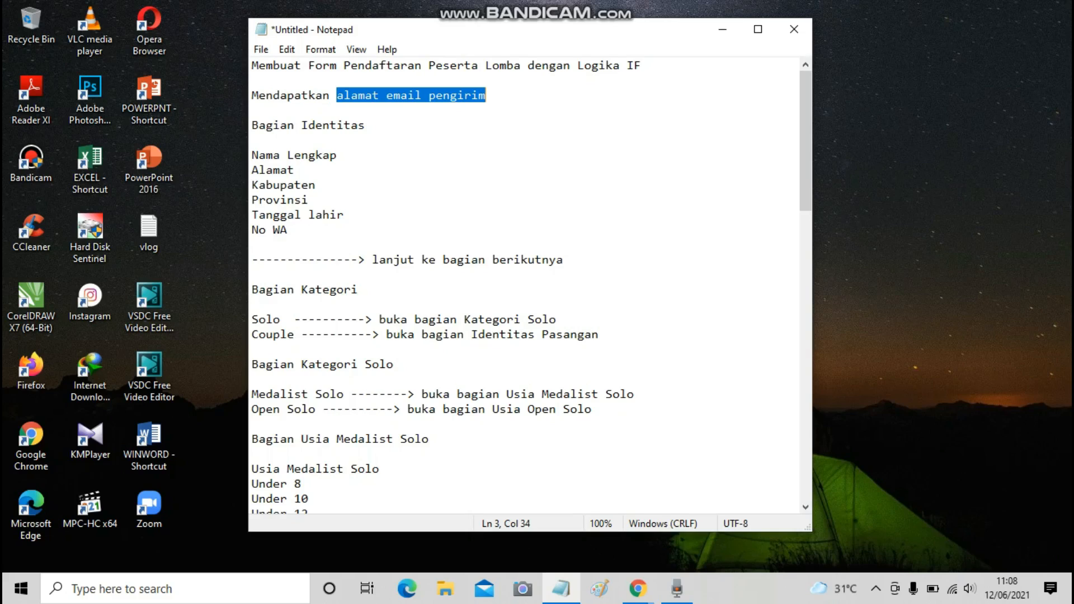
Highlight the email phrase, the Nama Lengkap and No WA fields, and the next-section line in the outline.
{"action": "left_click", "coordinate": [486, 95]}
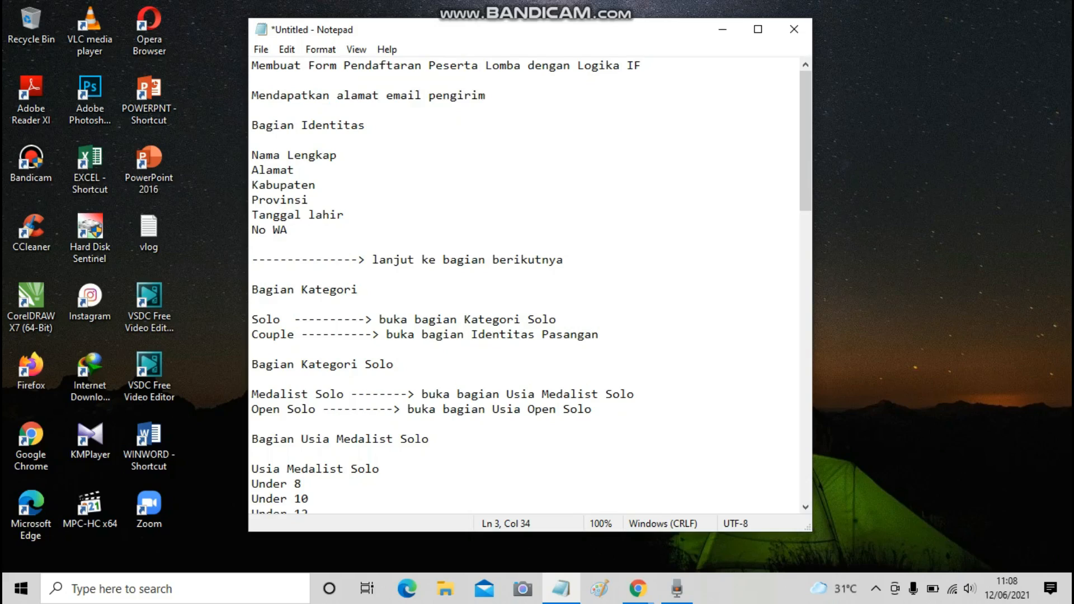
{"action": "left_click_drag", "start_coordinate": [336, 96], "coordinate": [486, 95]}
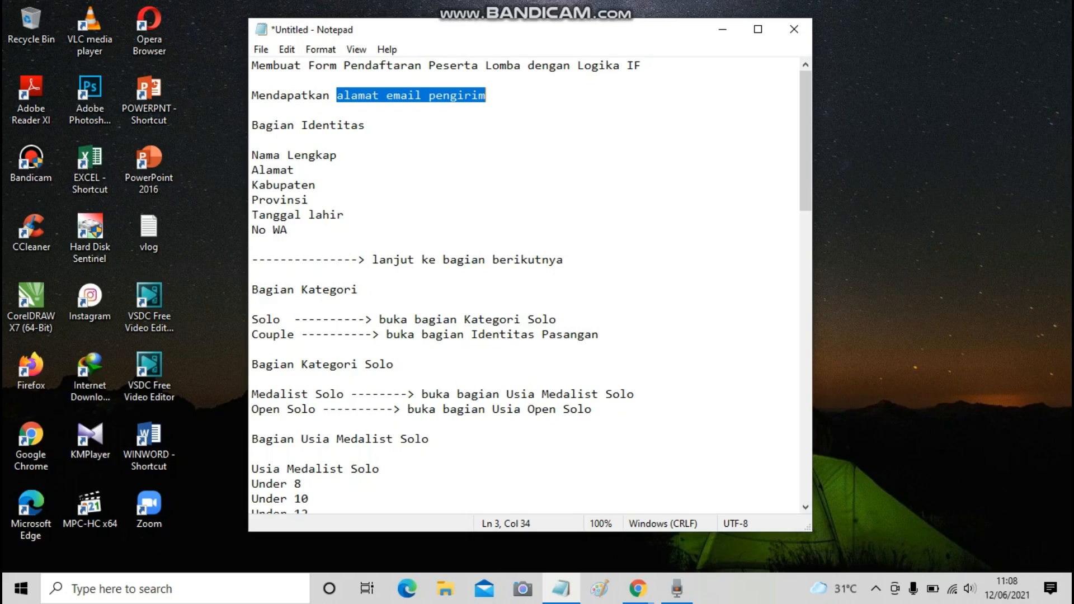
{"action": "left_click", "coordinate": [338, 155]}
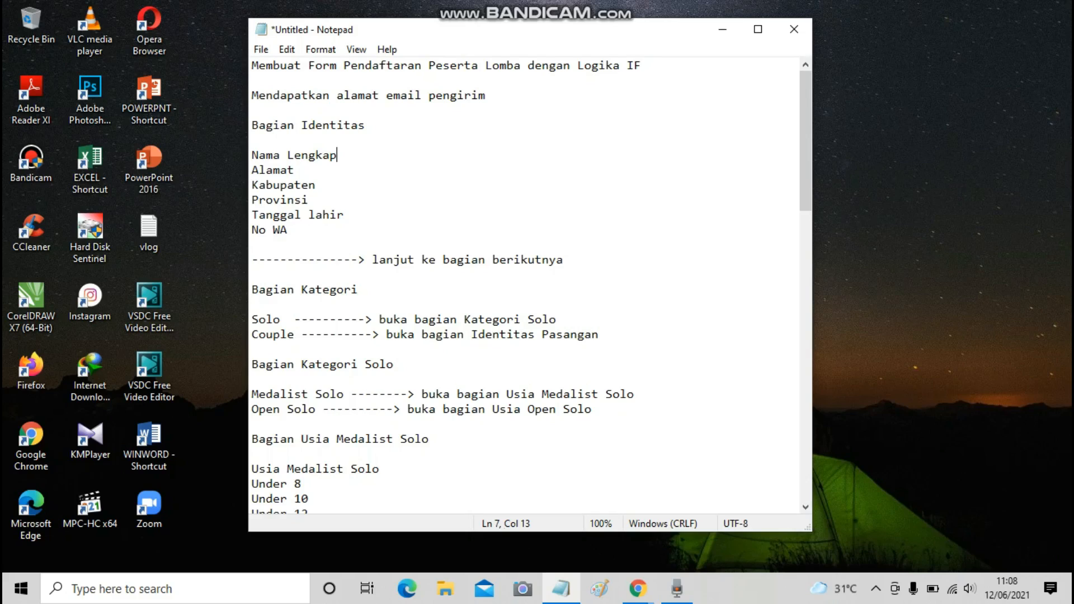
{"action": "left_click", "coordinate": [287, 229]}
{"action": "scroll", "coordinate": [288, 230], "scroll_direction": "down", "scroll_amount": 1}
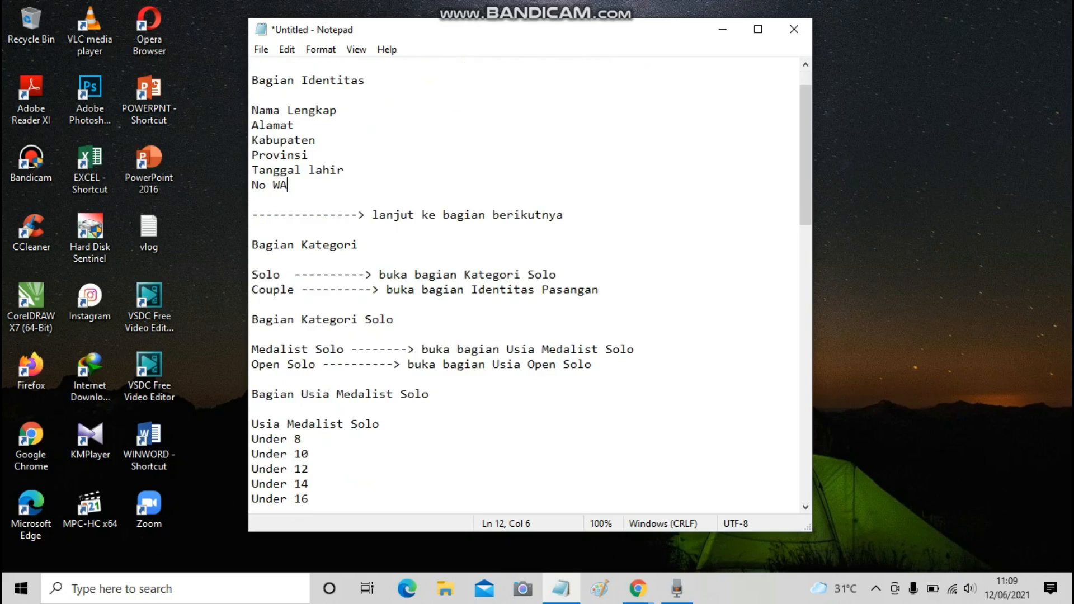
{"action": "left_click_drag", "start_coordinate": [252, 215], "coordinate": [563, 215]}
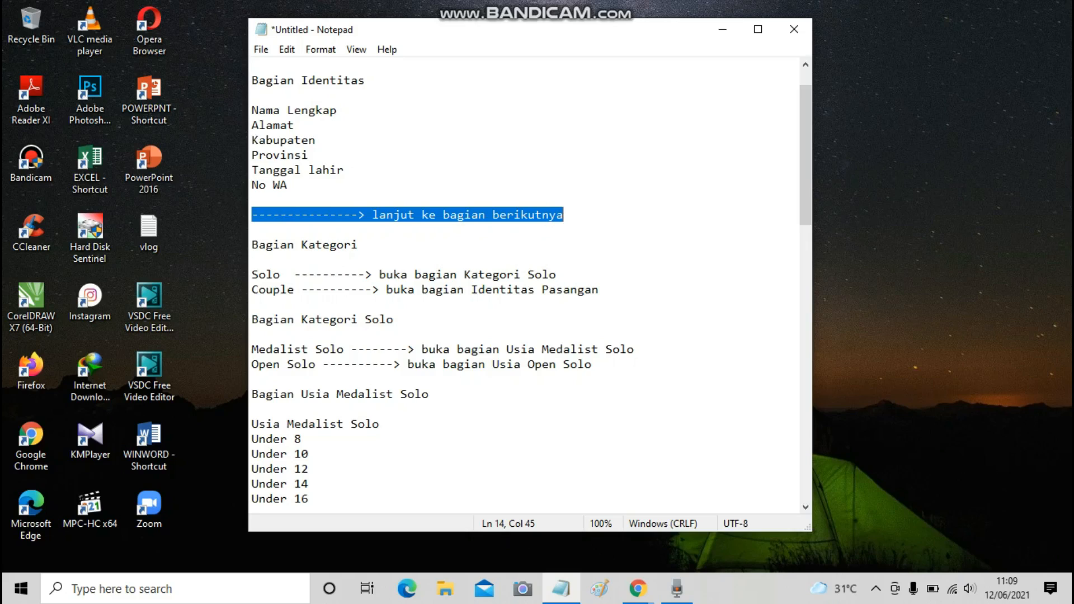
Highlight Provinsi, the Bagian Kategori heading, and the Solo and Couple options with their routing lines.
{"action": "left_click", "coordinate": [309, 155]}
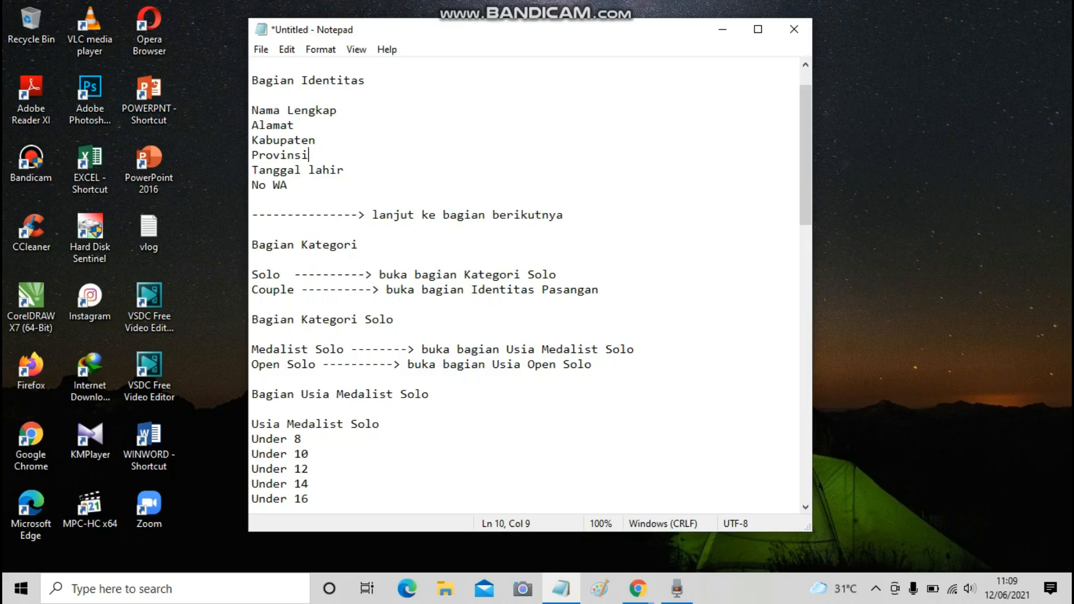
{"action": "left_click_drag", "start_coordinate": [252, 245], "coordinate": [358, 245]}
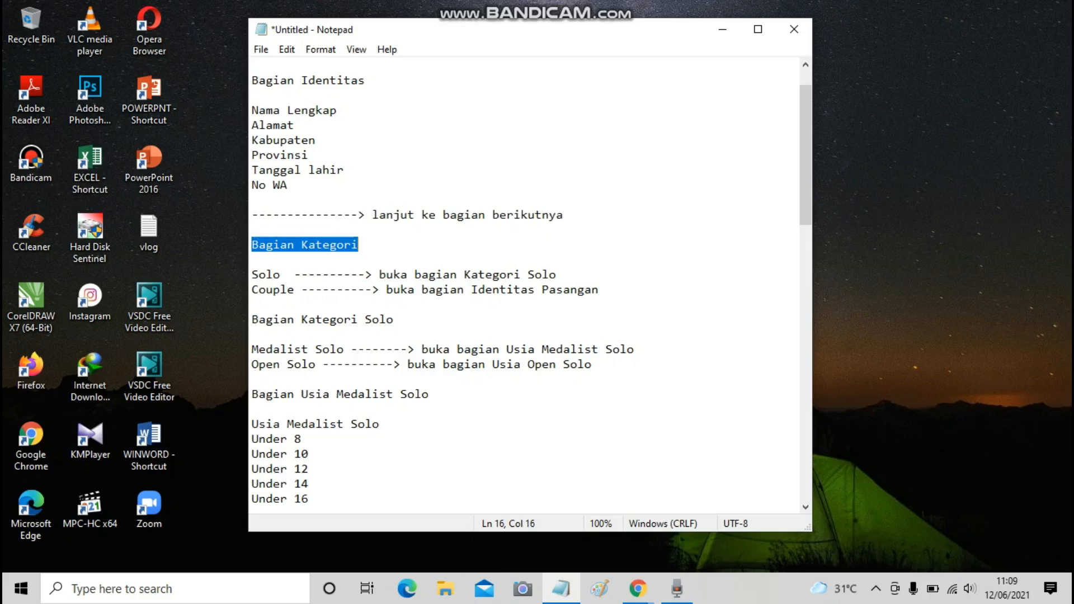
{"action": "scroll", "coordinate": [525, 289], "scroll_direction": "down", "scroll_amount": 3}
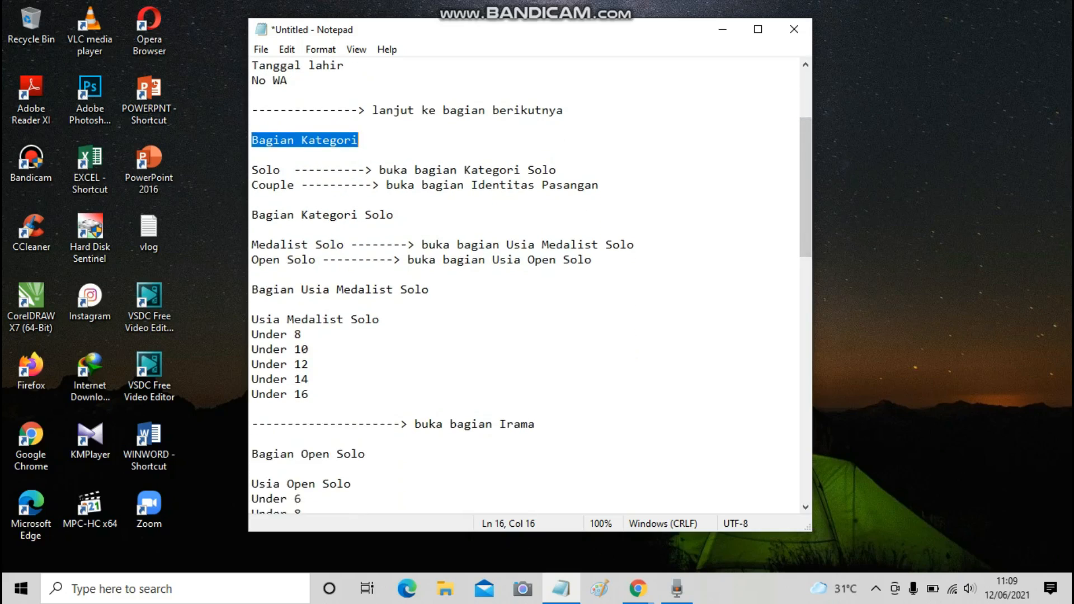
{"action": "left_click_drag", "start_coordinate": [252, 169], "coordinate": [294, 185]}
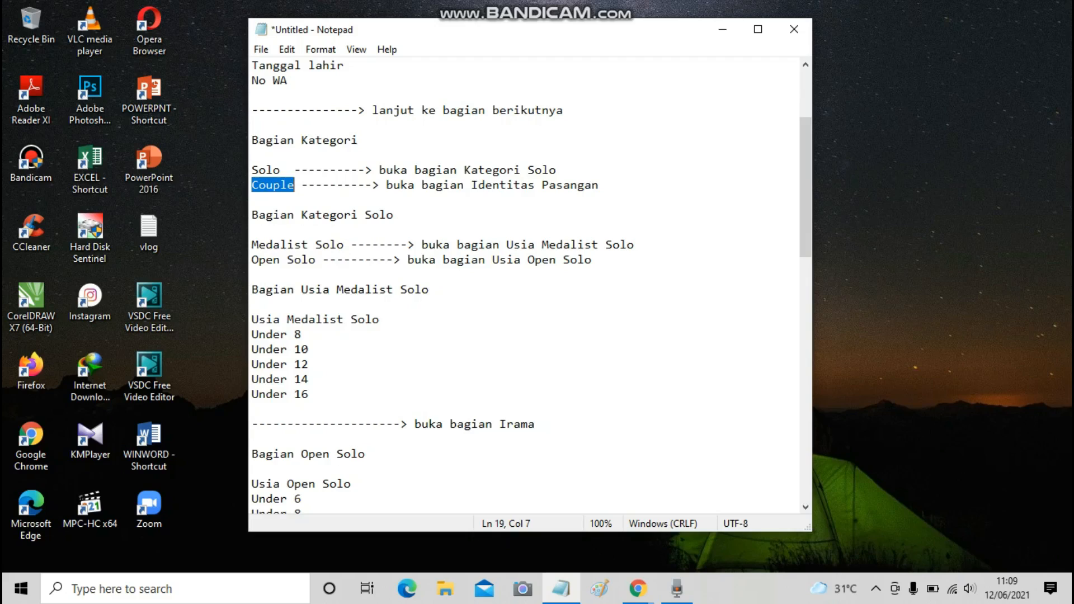
{"action": "left_click_drag", "start_coordinate": [252, 169], "coordinate": [287, 170]}
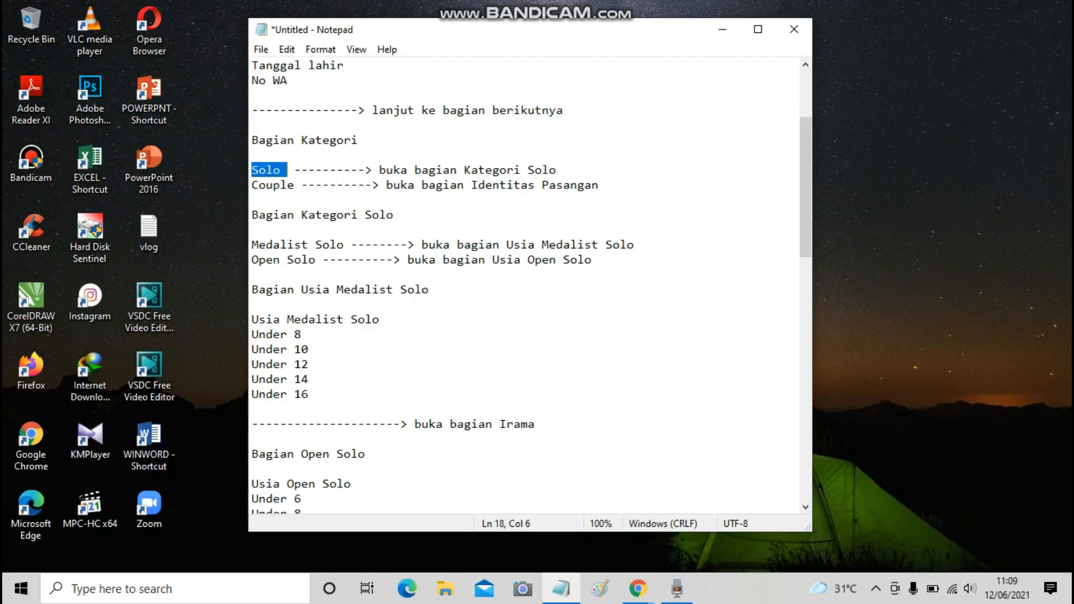
{"action": "left_click_drag", "start_coordinate": [379, 170], "coordinate": [556, 170]}
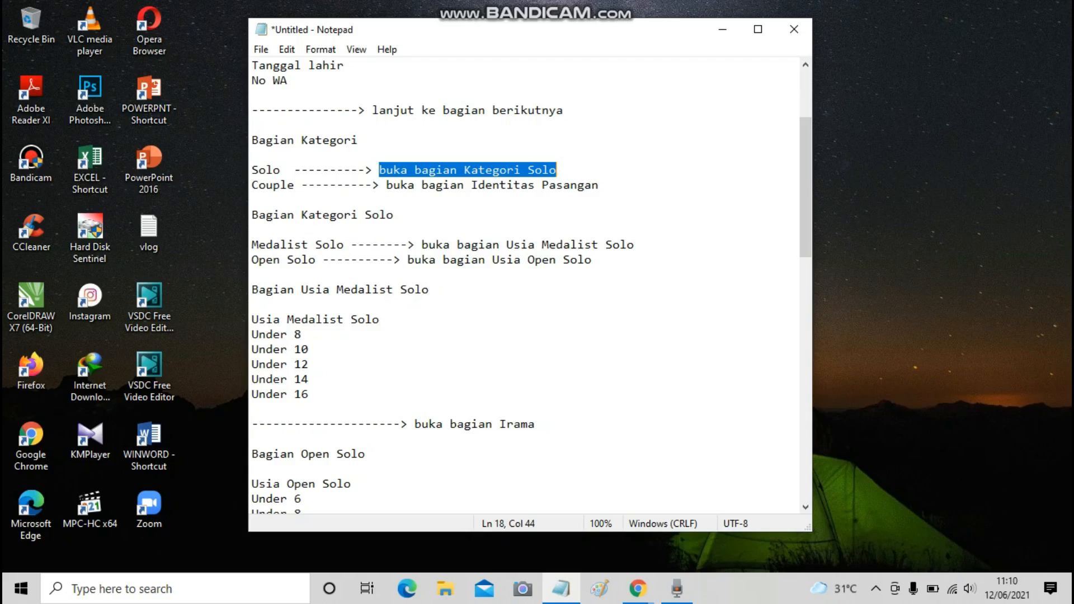
{"action": "left_click_drag", "start_coordinate": [253, 185], "coordinate": [294, 186]}
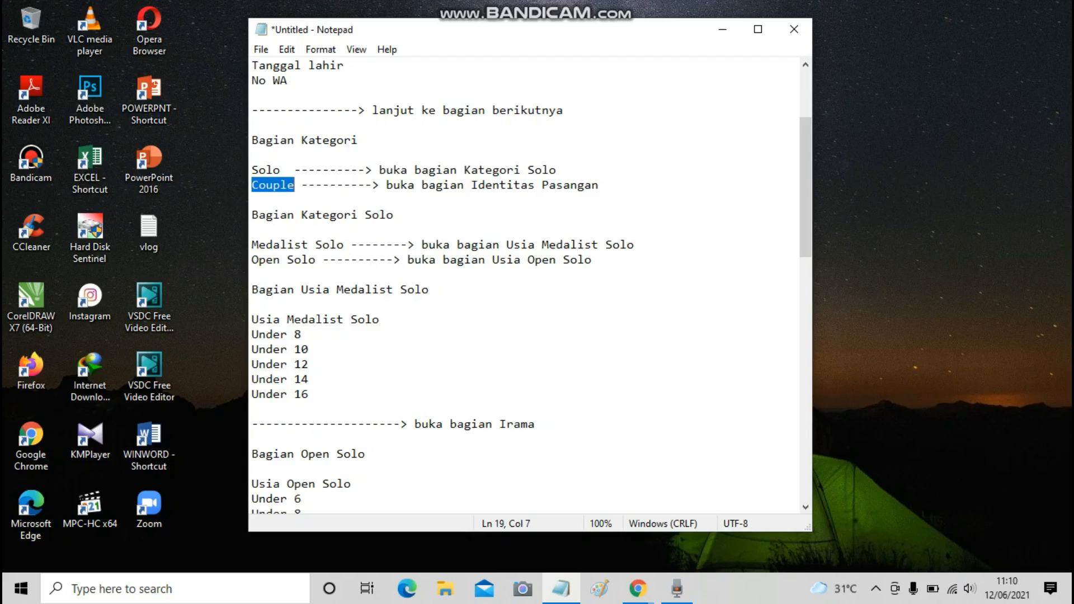
{"action": "left_click_drag", "start_coordinate": [386, 185], "coordinate": [599, 185]}
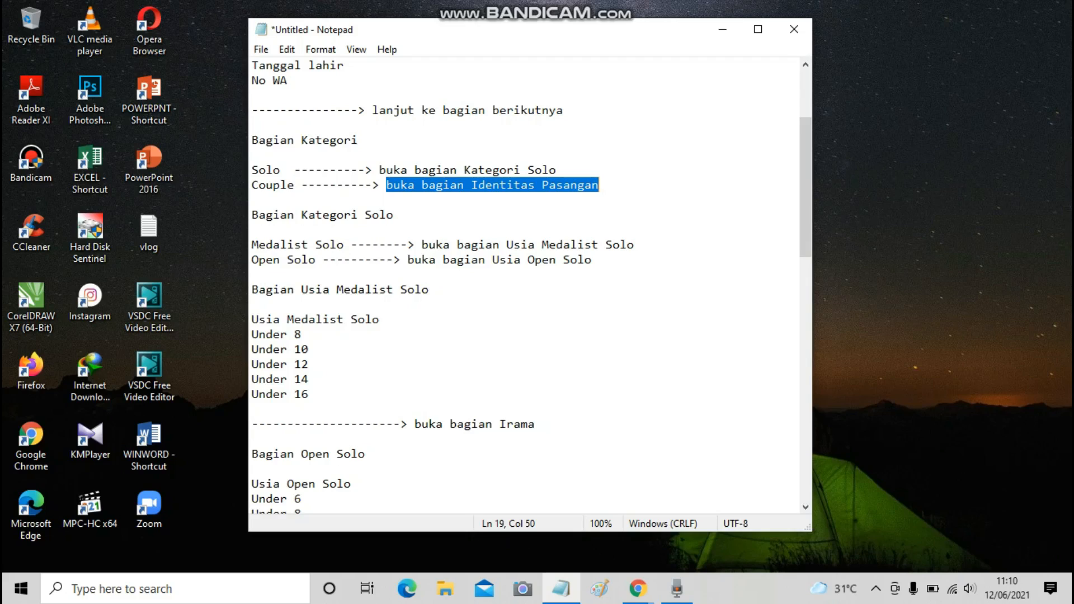
{"action": "left_click_drag", "start_coordinate": [252, 170], "coordinate": [592, 185]}
{"action": "left_click", "coordinate": [395, 215]}
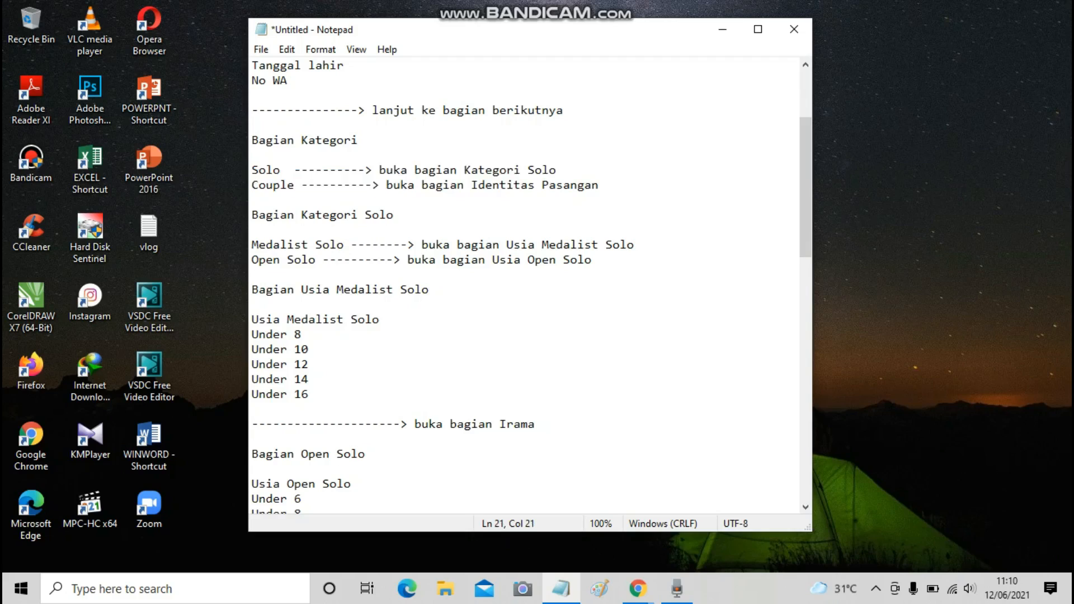
Highlight the Bagian Kategori Solo heading and the Medalist Solo and Open Solo routing lines.
{"action": "left_click_drag", "start_coordinate": [294, 170], "coordinate": [556, 170]}
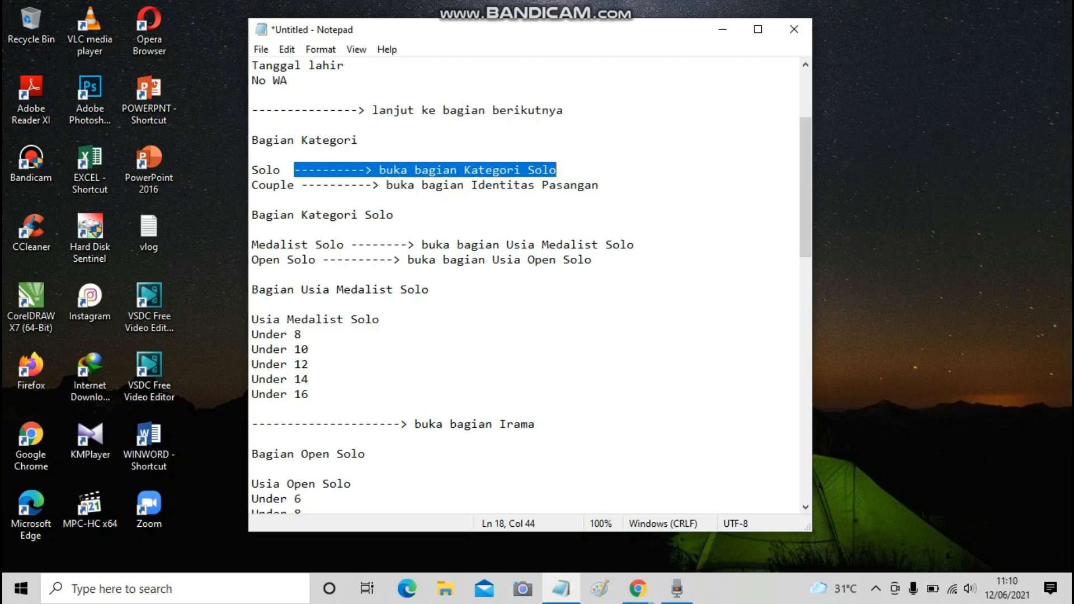
{"action": "left_click_drag", "start_coordinate": [251, 214], "coordinate": [394, 215]}
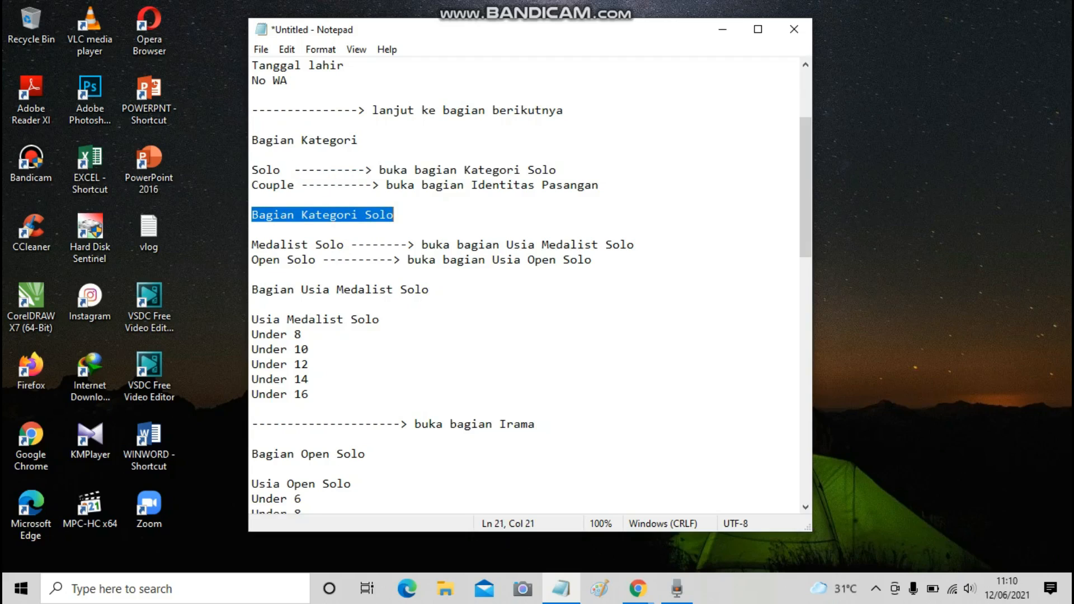
{"action": "scroll", "coordinate": [524, 285], "scroll_direction": "down", "scroll_amount": 1}
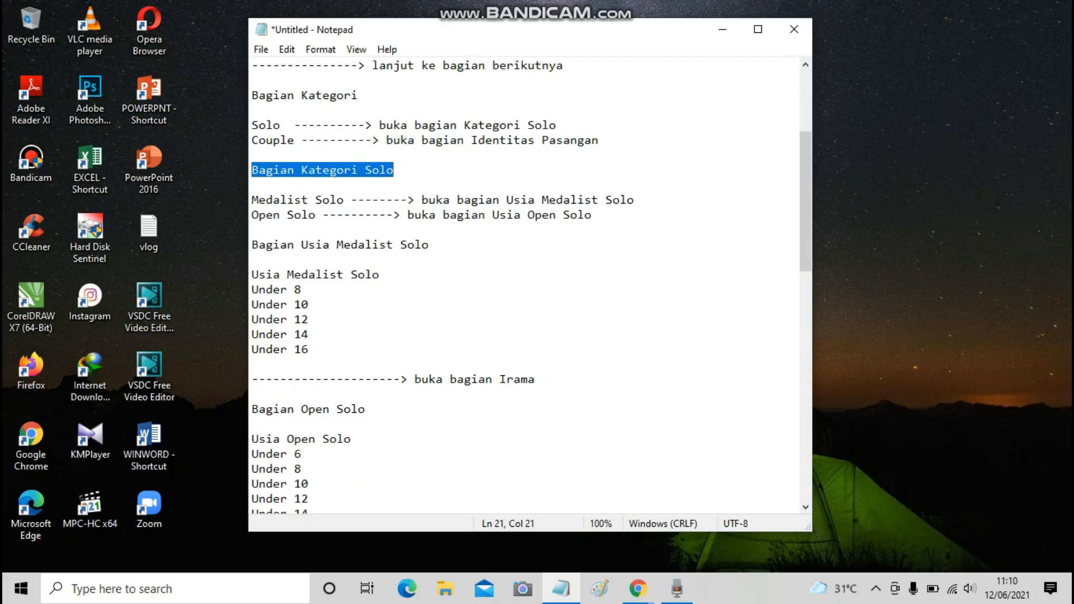
{"action": "left_click_drag", "start_coordinate": [252, 200], "coordinate": [351, 200]}
{"action": "left_click_drag", "start_coordinate": [251, 215], "coordinate": [322, 214]}
{"action": "left_click_drag", "start_coordinate": [251, 200], "coordinate": [634, 199]}
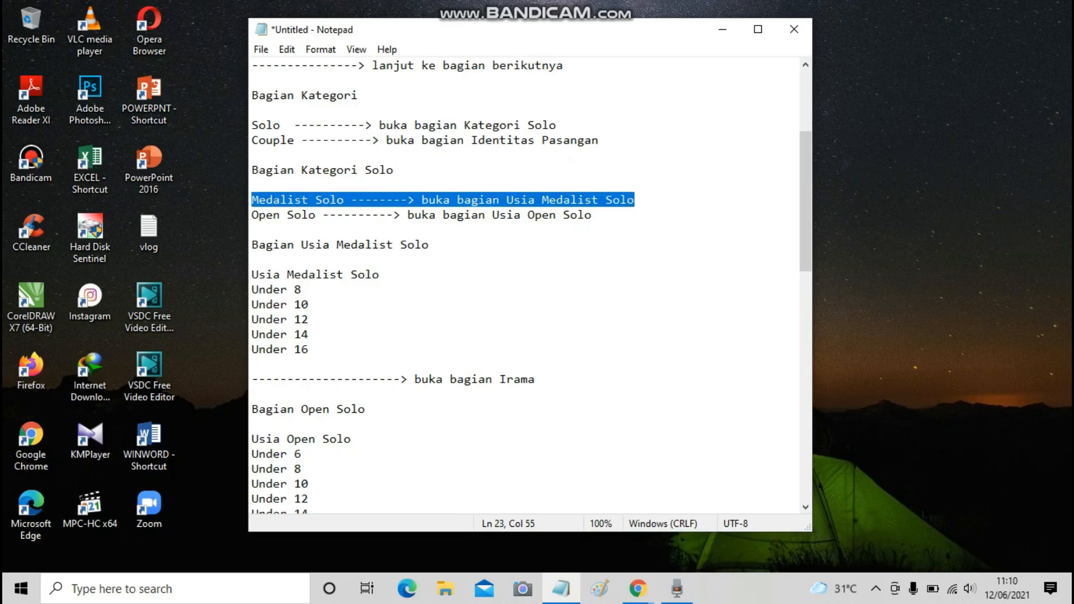
{"action": "left_click", "coordinate": [252, 214]}
{"action": "left_click_drag", "start_coordinate": [251, 215], "coordinate": [591, 215]}
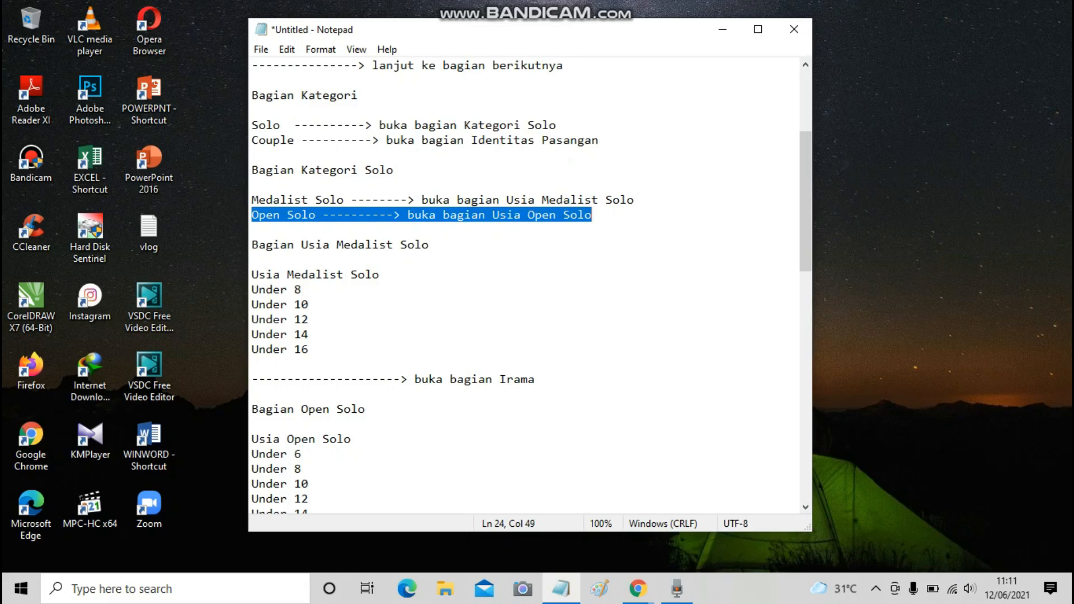
Highlight the Usia Medalist Solo ages (Under 8 to Under 16), Usia Open Solo, and their Irama lines.
{"action": "scroll", "coordinate": [806, 224], "scroll_direction": "down", "scroll_amount": 2}
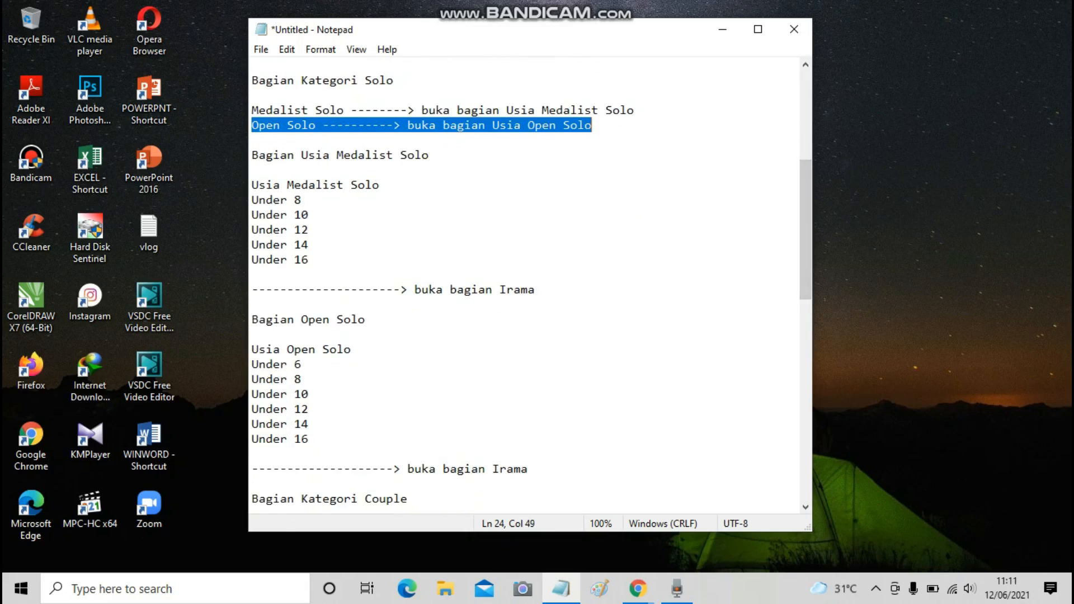
{"action": "left_click_drag", "start_coordinate": [252, 154], "coordinate": [429, 155]}
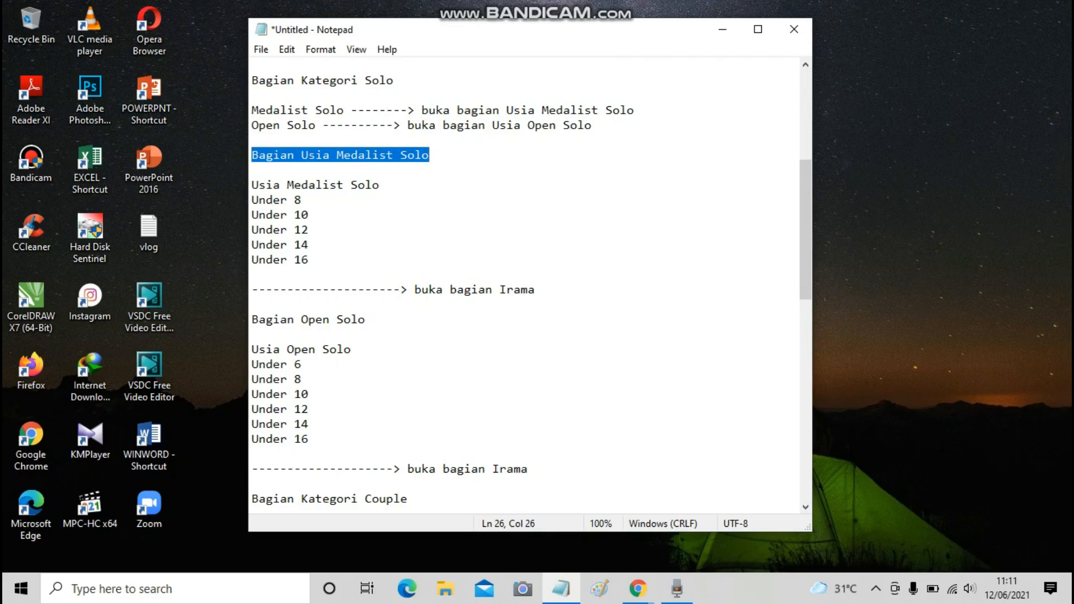
{"action": "left_click_drag", "start_coordinate": [252, 184], "coordinate": [379, 185]}
{"action": "left_click_drag", "start_coordinate": [252, 200], "coordinate": [309, 260]}
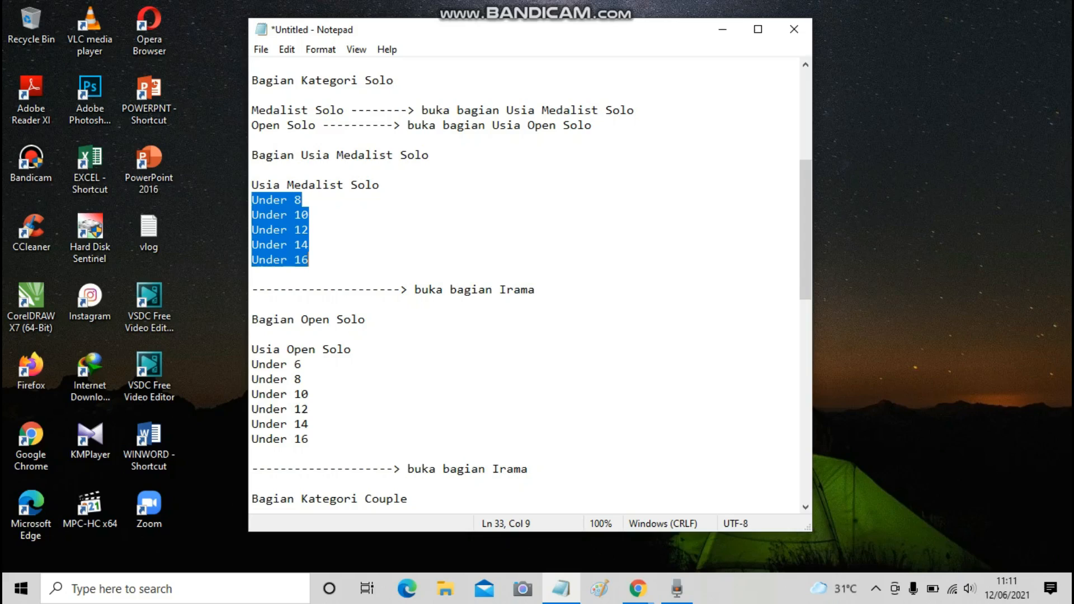
{"action": "left_click", "coordinate": [309, 230]}
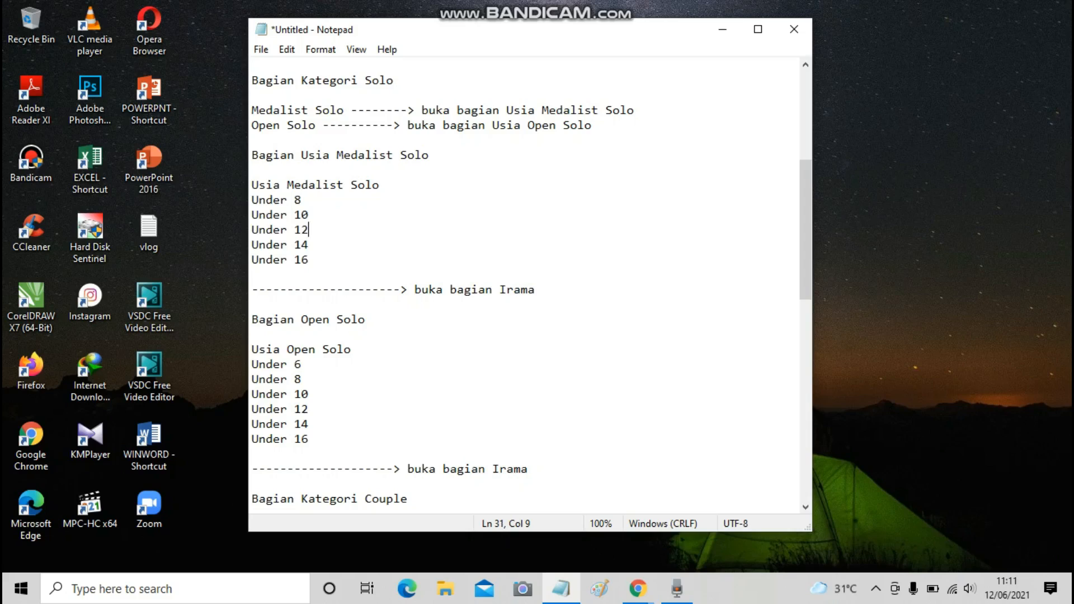
{"action": "left_click_drag", "start_coordinate": [251, 290], "coordinate": [535, 289]}
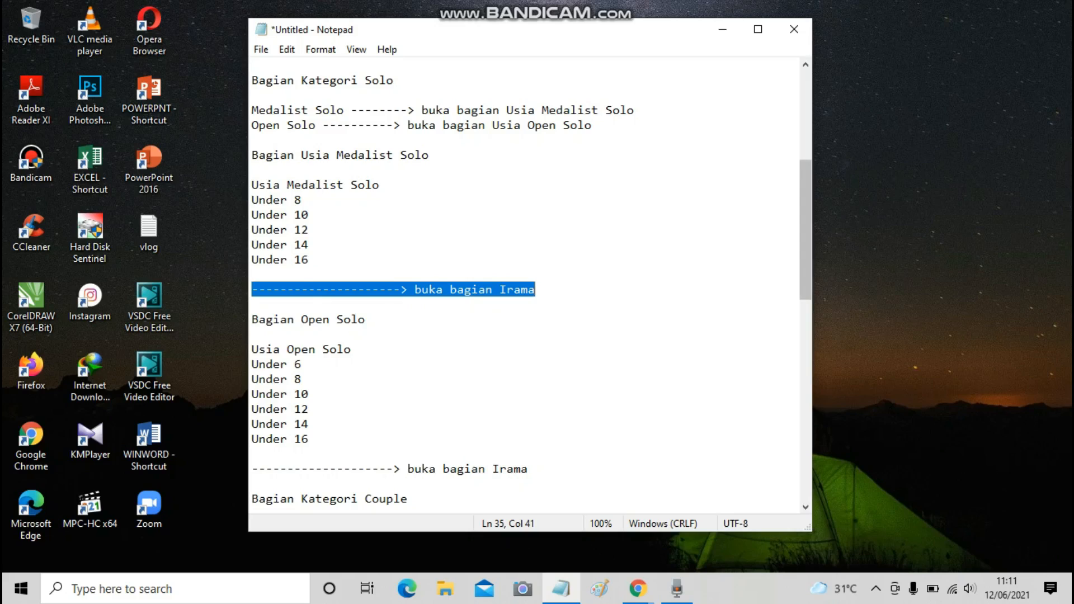
{"action": "scroll", "coordinate": [524, 287], "scroll_direction": "down", "scroll_amount": 3}
{"action": "scroll", "coordinate": [525, 287], "scroll_direction": "down", "scroll_amount": 2}
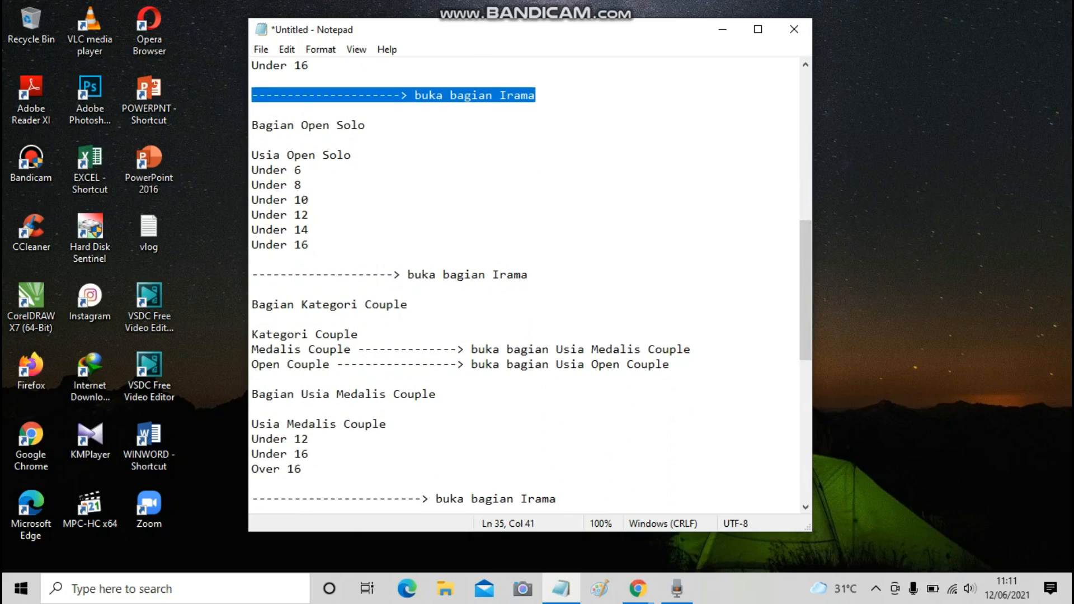
{"action": "left_click_drag", "start_coordinate": [253, 155], "coordinate": [353, 155]}
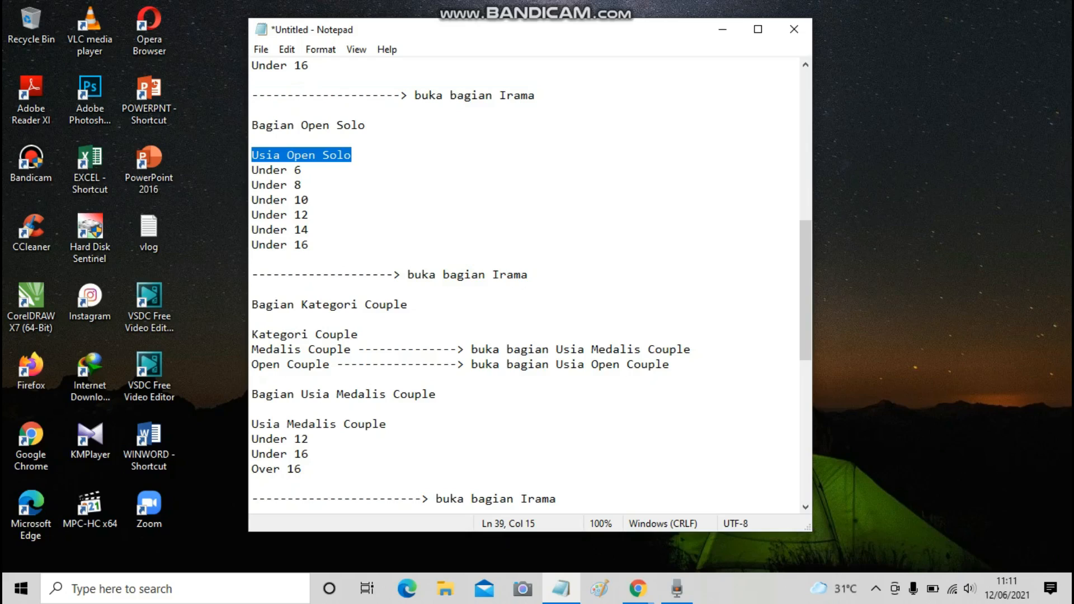
{"action": "left_click_drag", "start_coordinate": [252, 275], "coordinate": [528, 275]}
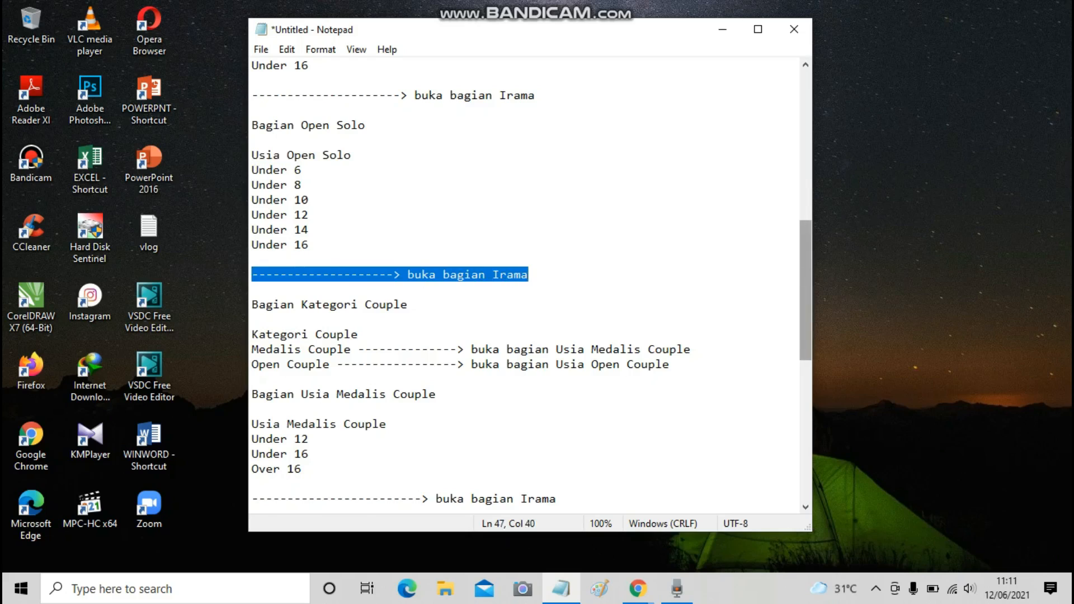
{"action": "scroll", "coordinate": [525, 282], "scroll_direction": "down", "scroll_amount": 4}
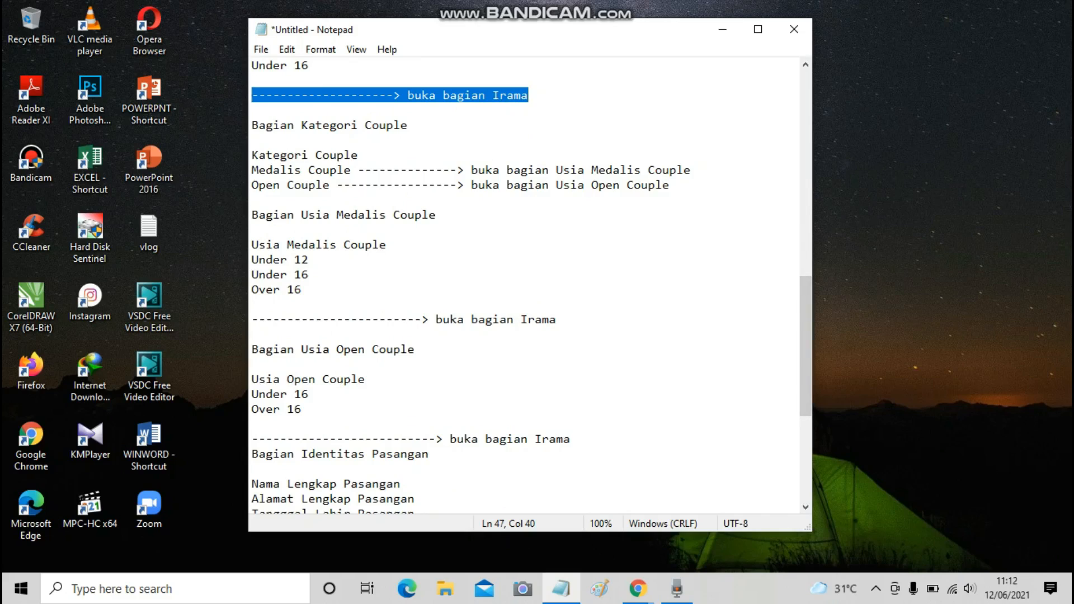
Highlight Kategori Couple, the Medalis and Open Couple routing lines, and the Under 16/Over 16 options.
{"action": "left_click_drag", "start_coordinate": [251, 155], "coordinate": [358, 155]}
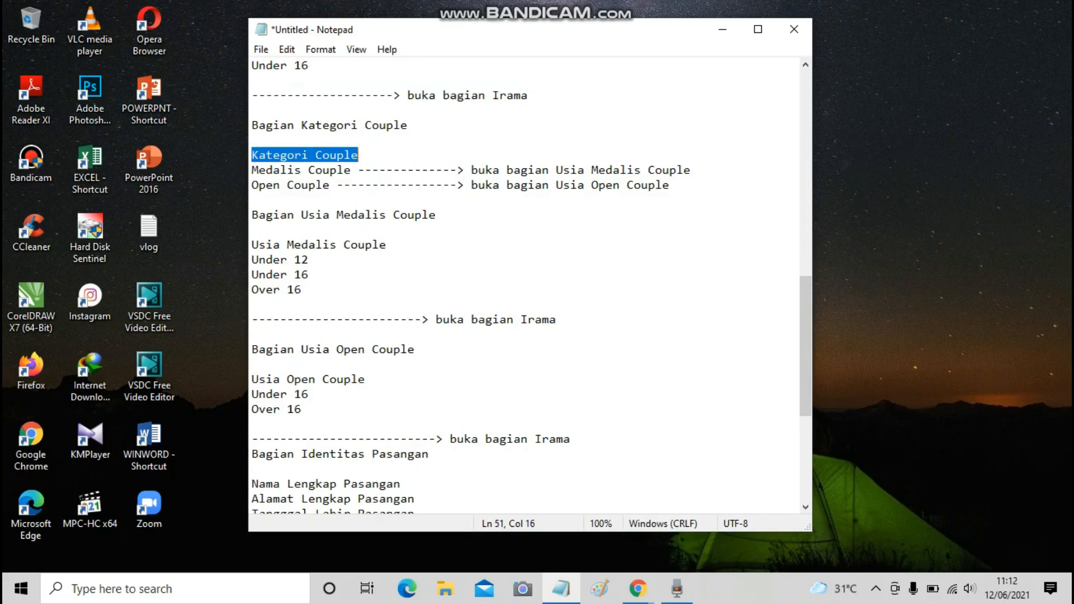
{"action": "left_click_drag", "start_coordinate": [251, 170], "coordinate": [692, 170]}
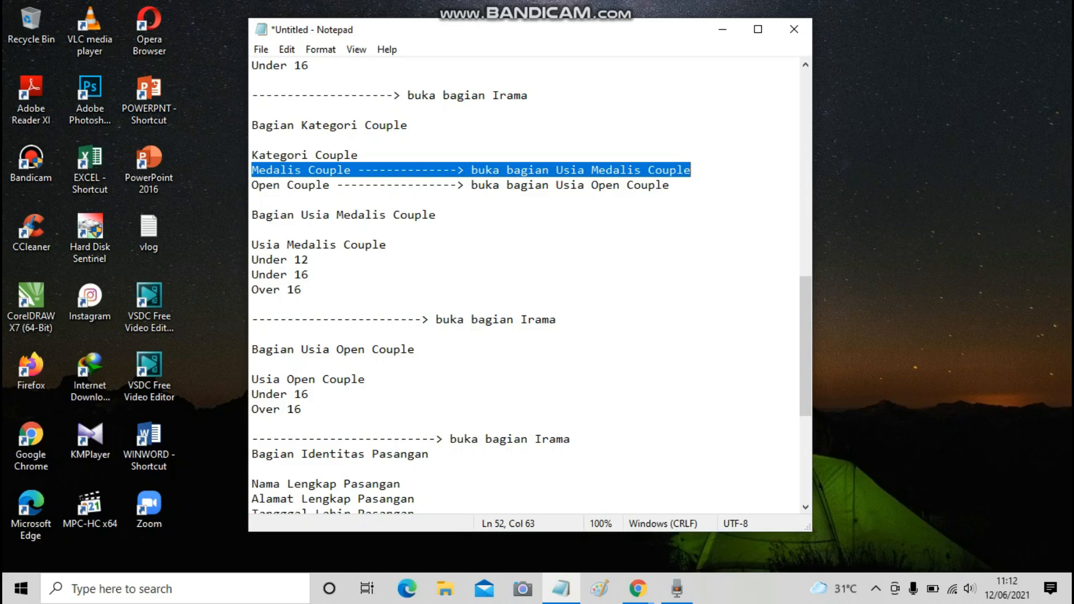
{"action": "left_click_drag", "start_coordinate": [251, 185], "coordinate": [669, 185]}
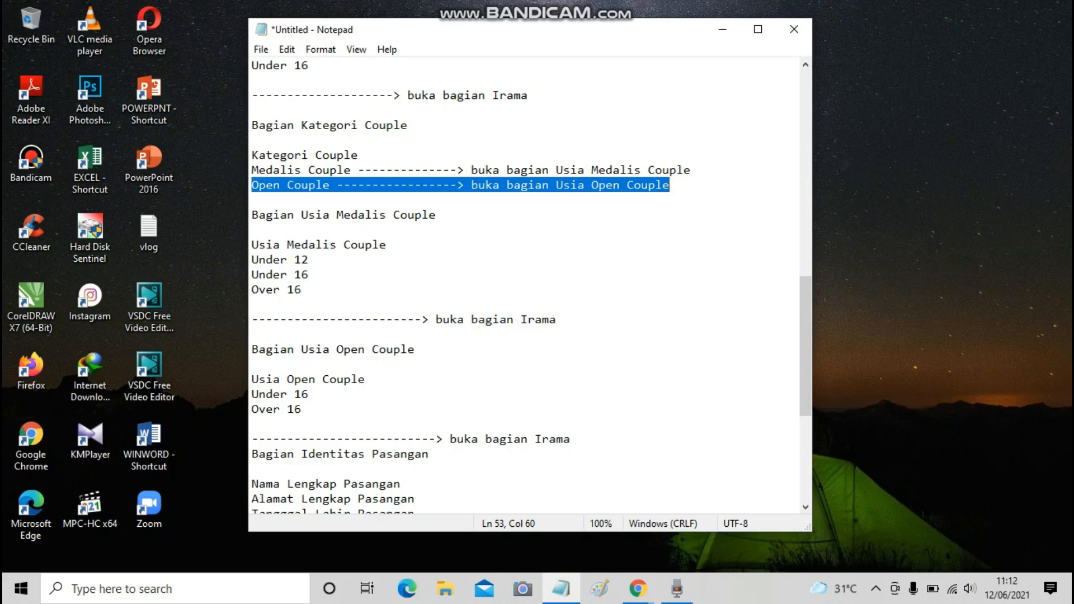
{"action": "left_click", "coordinate": [253, 261]}
{"action": "left_click", "coordinate": [273, 275]}
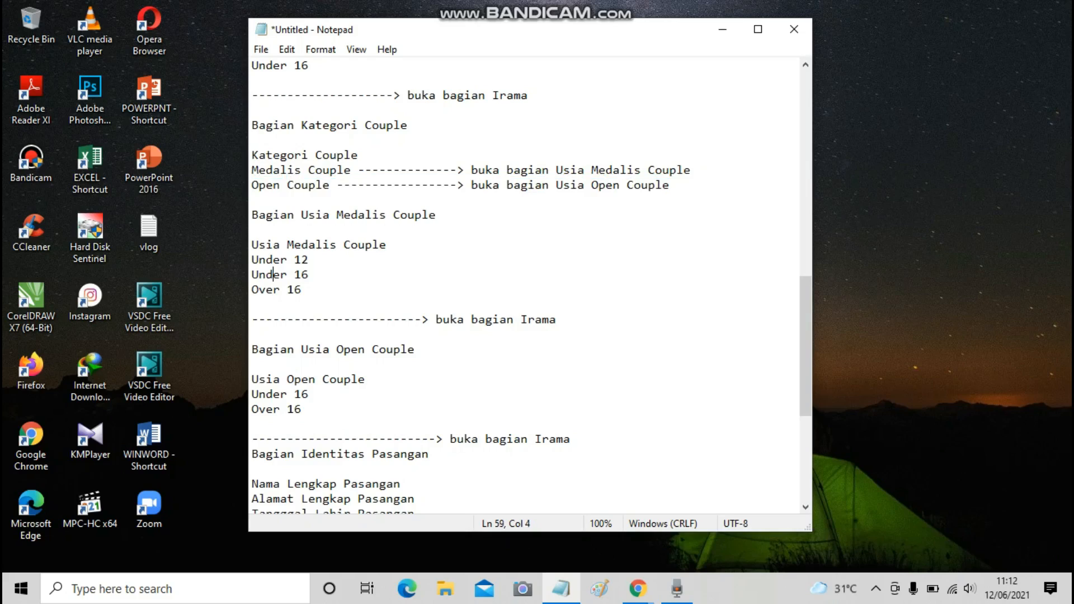
{"action": "left_click", "coordinate": [280, 290]}
{"action": "left_click", "coordinate": [309, 275]}
{"action": "left_click_drag", "start_coordinate": [252, 319], "coordinate": [557, 320]}
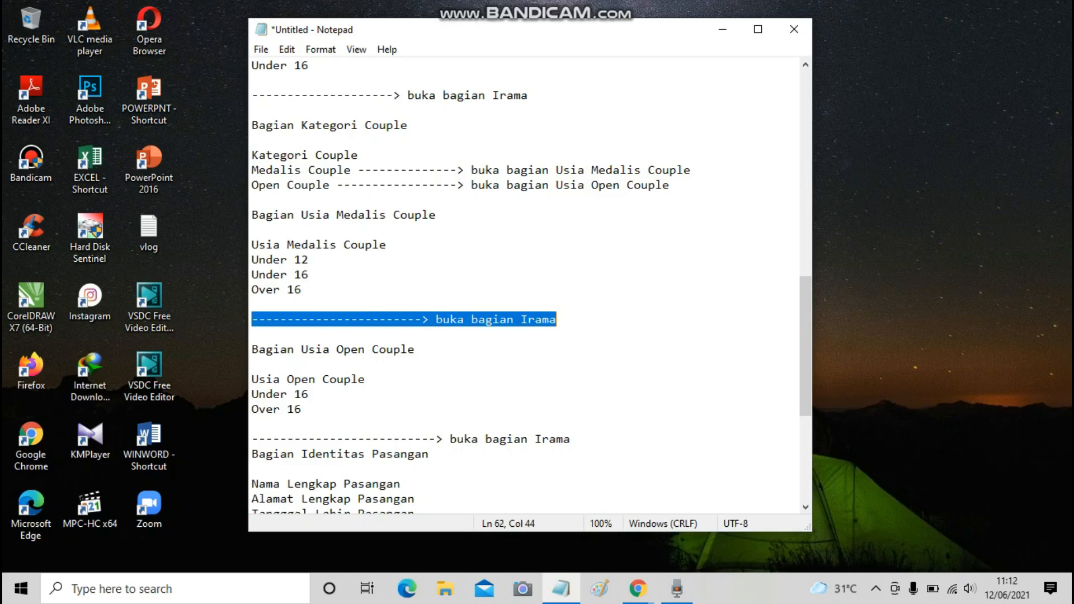
{"action": "scroll", "coordinate": [524, 285], "scroll_direction": "down", "scroll_amount": 4}
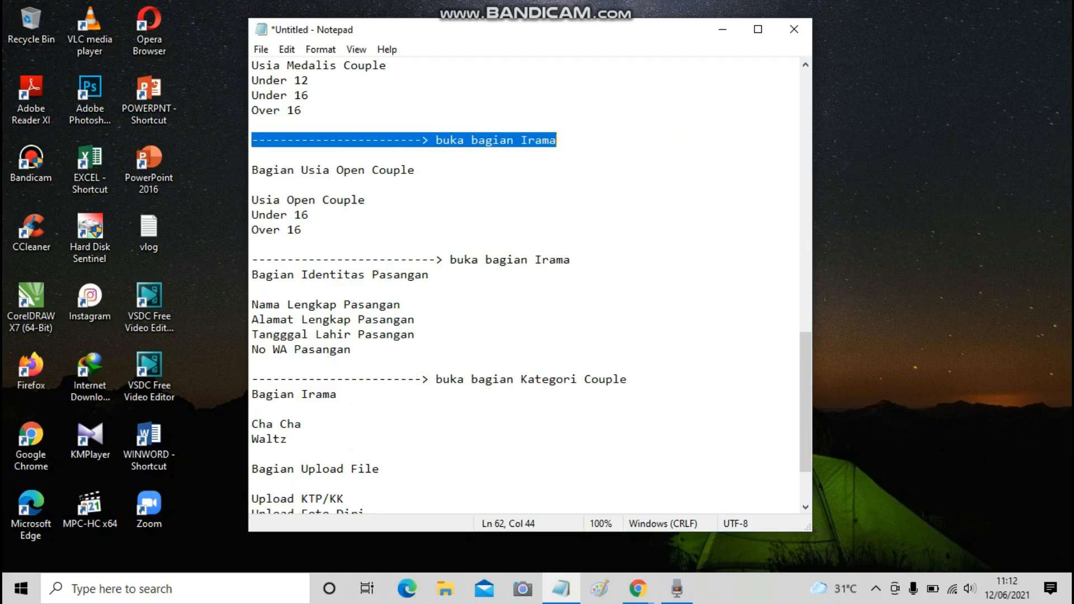
Insert a blank line above the Bagian Identitas Pasangan heading.
{"action": "left_click", "coordinate": [273, 215]}
{"action": "left_click_drag", "start_coordinate": [252, 215], "coordinate": [301, 230]}
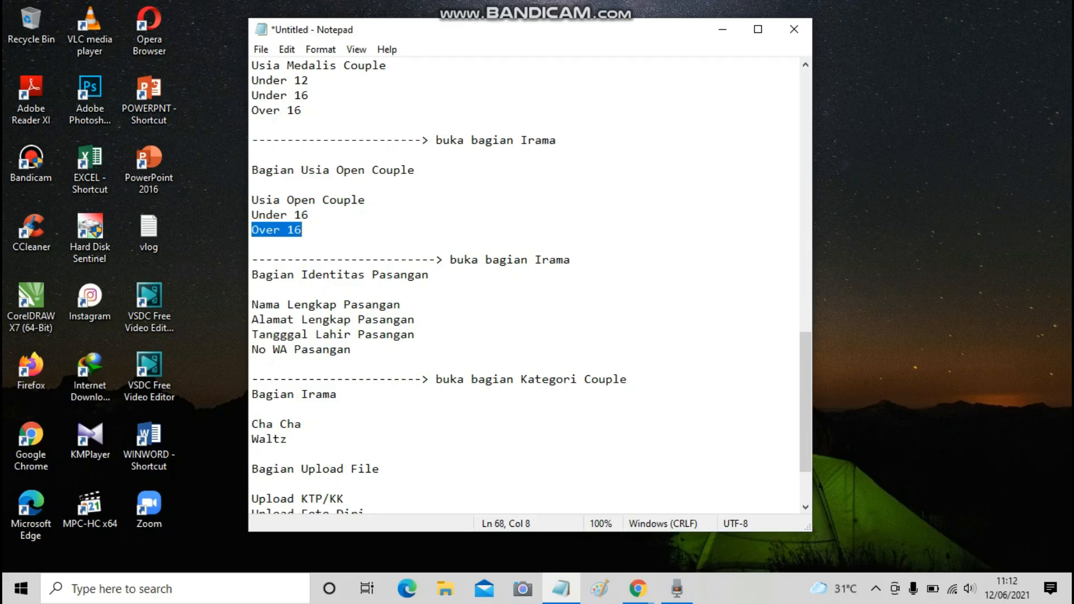
{"action": "left_click_drag", "start_coordinate": [252, 260], "coordinate": [570, 259]}
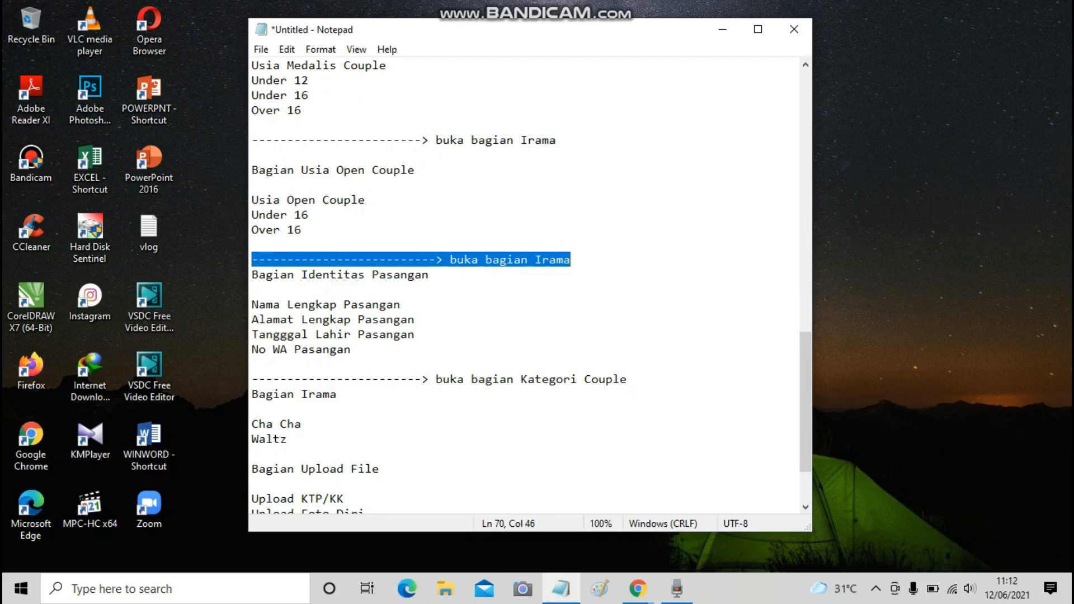
{"action": "left_click", "coordinate": [429, 275]}
{"action": "key", "text": "Home"}
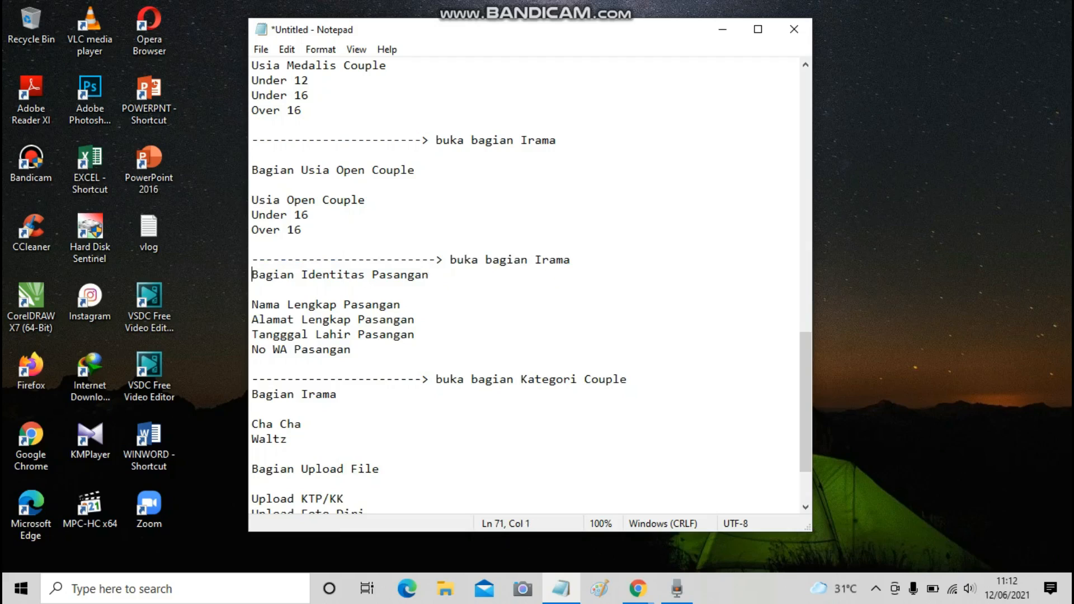
{"action": "key", "text": "Return"}
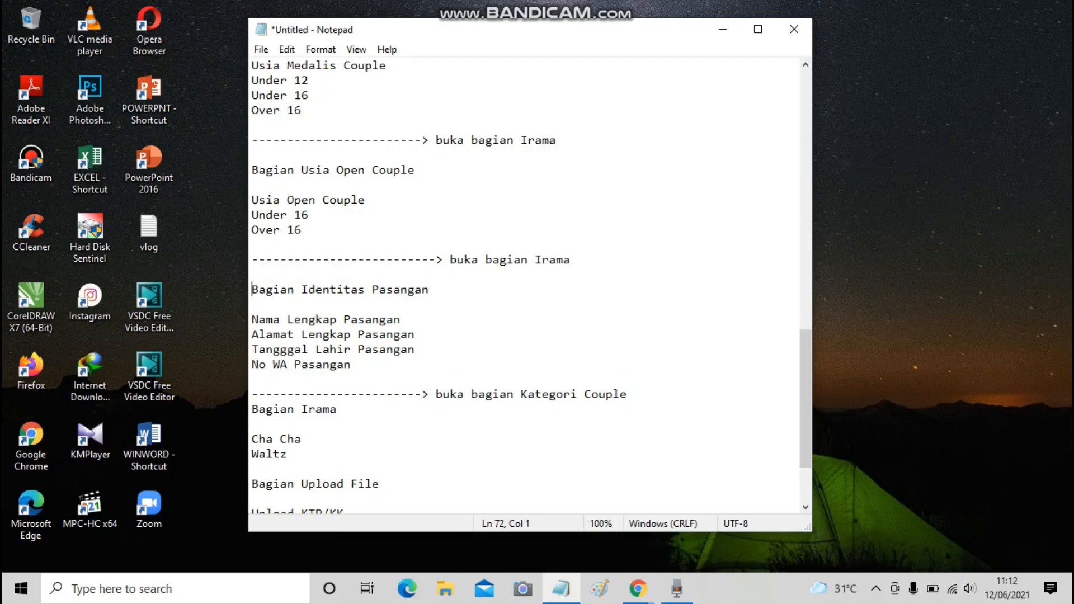
Insert a blank line after 'buka bagian Kategori Couple', above the Bagian Irama heading.
{"action": "scroll", "coordinate": [524, 286], "scroll_direction": "down", "scroll_amount": 1}
{"action": "left_click_drag", "start_coordinate": [252, 275], "coordinate": [351, 320]}
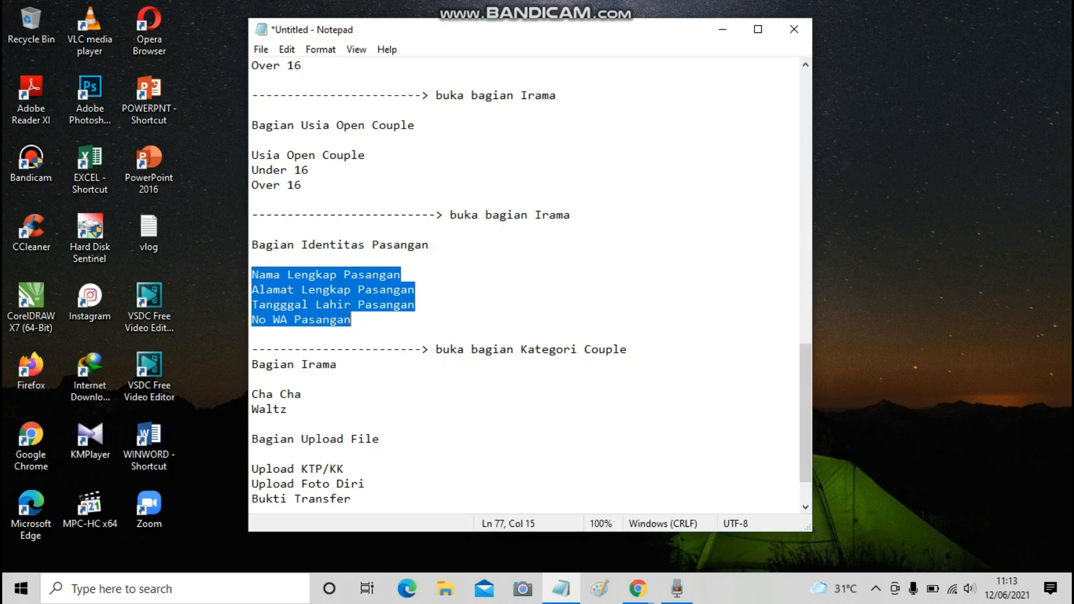
{"action": "left_click_drag", "start_coordinate": [251, 350], "coordinate": [619, 349]}
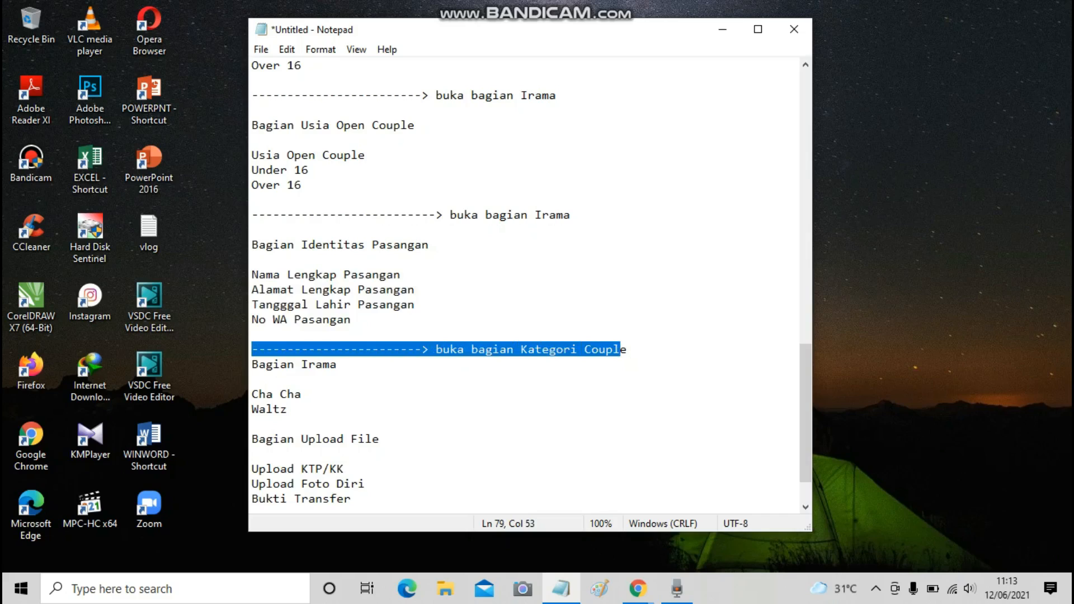
{"action": "left_click", "coordinate": [627, 349]}
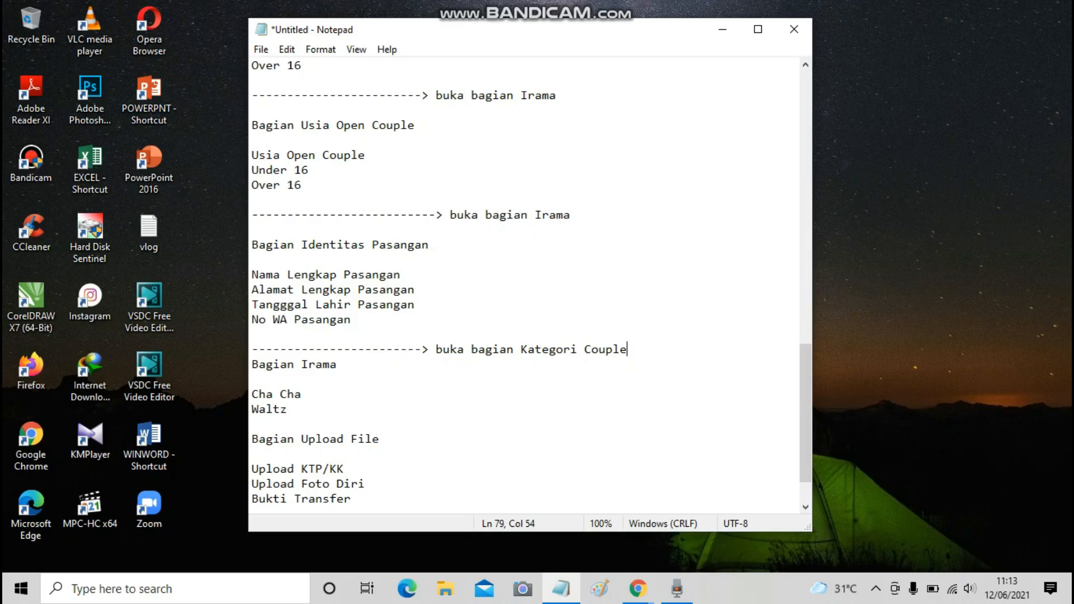
{"action": "key", "text": "Right"}
{"action": "key", "text": "Return"}
{"action": "scroll", "coordinate": [526, 285], "scroll_direction": "down", "scroll_amount": 2}
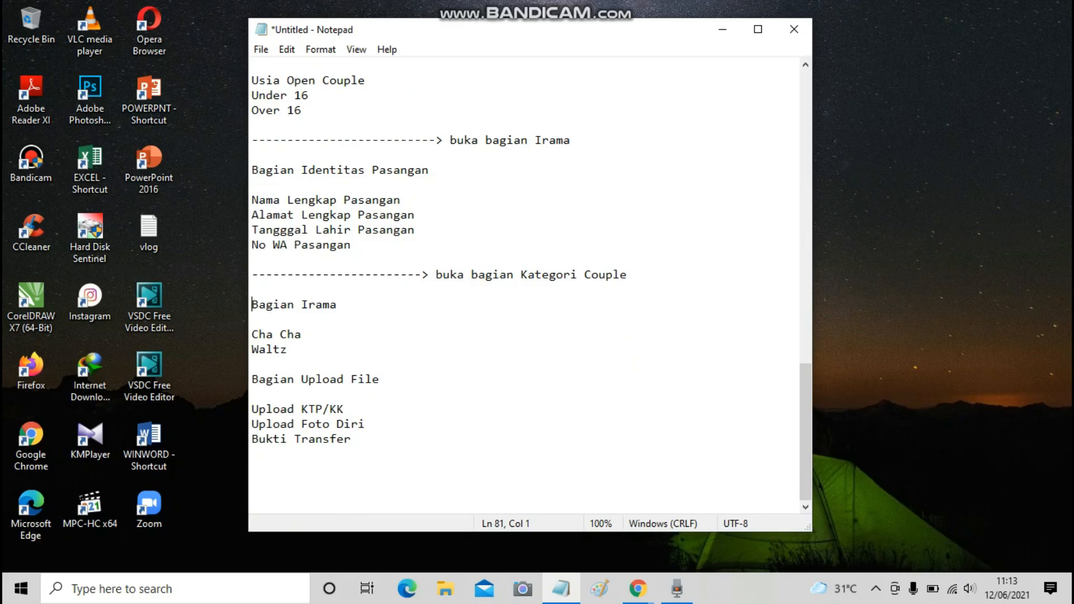
Highlight the Cha Cha and Waltz rhythm options and the Bagian Upload File heading.
{"action": "left_click_drag", "start_coordinate": [251, 335], "coordinate": [291, 350]}
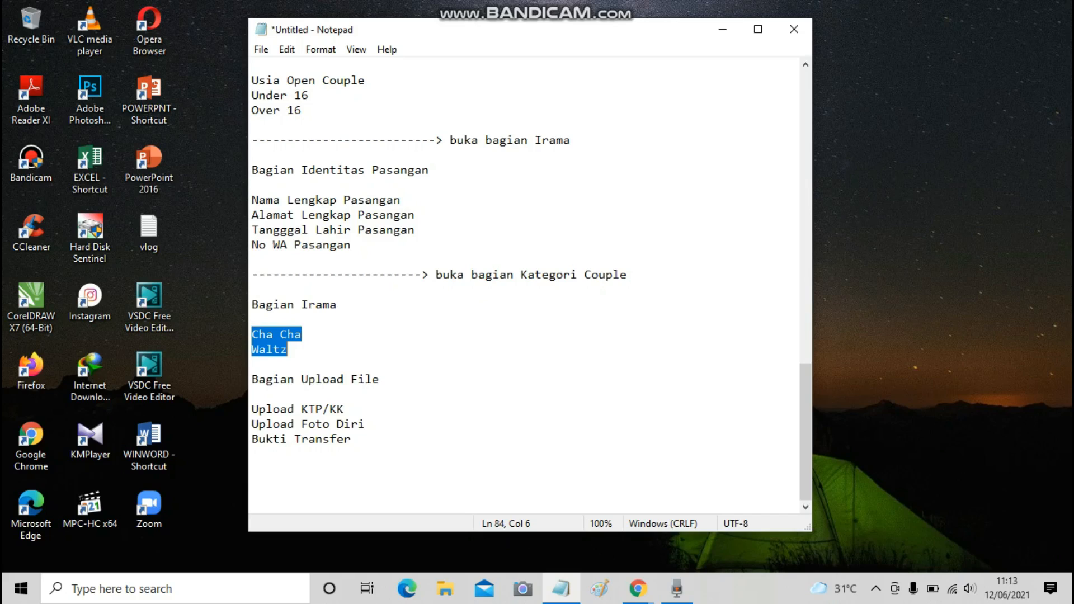
{"action": "left_click", "coordinate": [303, 335]}
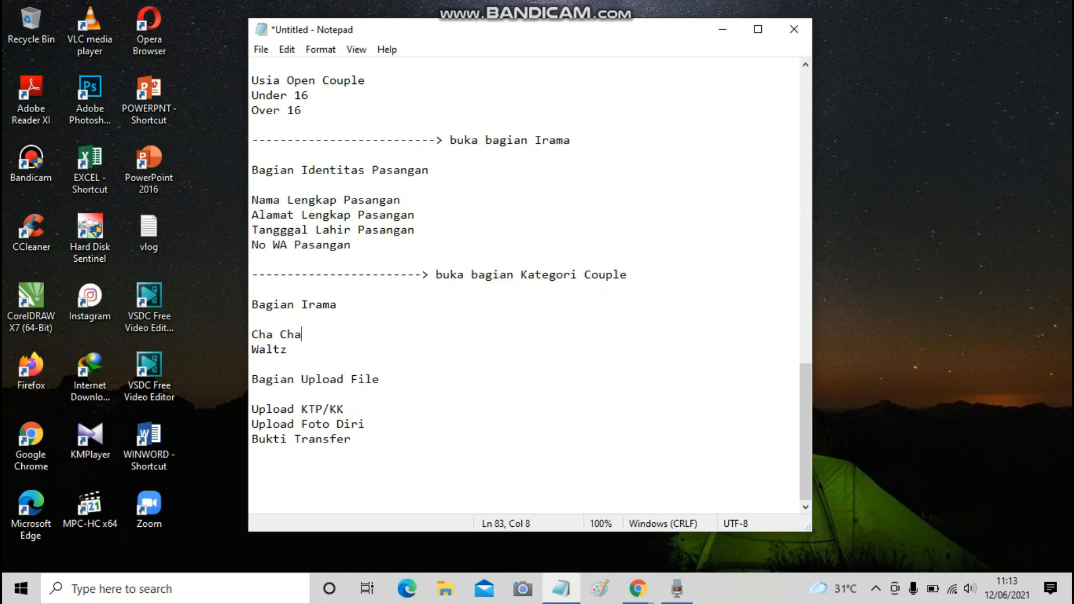
{"action": "left_click", "coordinate": [252, 379]}
{"action": "key", "text": "ctrl+shift+Right"}
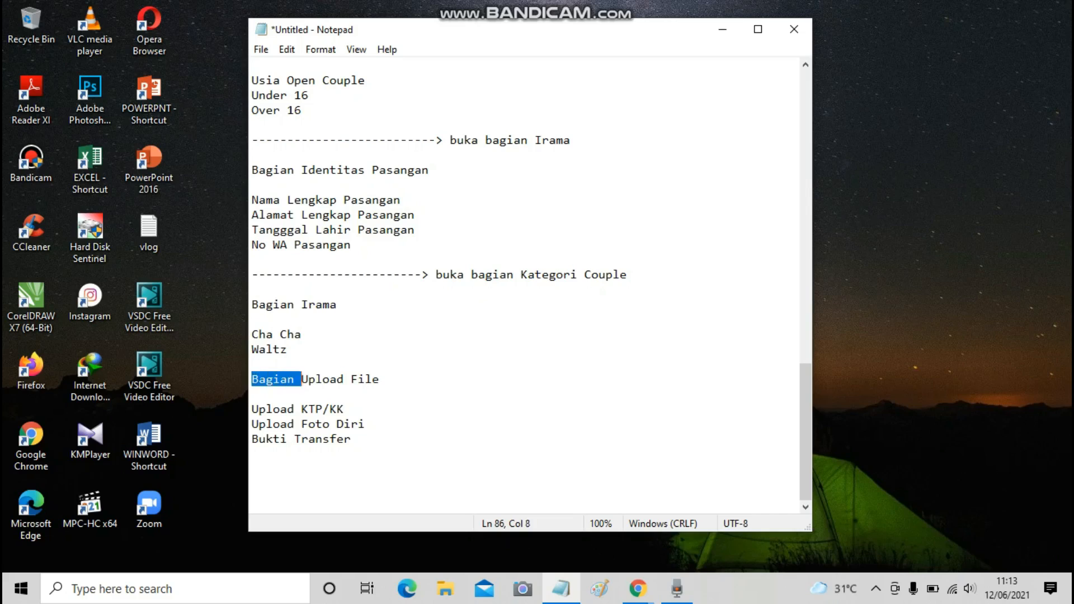
{"action": "key", "text": "ctrl+shift+Right"}
{"action": "key", "text": "ctrl+shift+Right"}
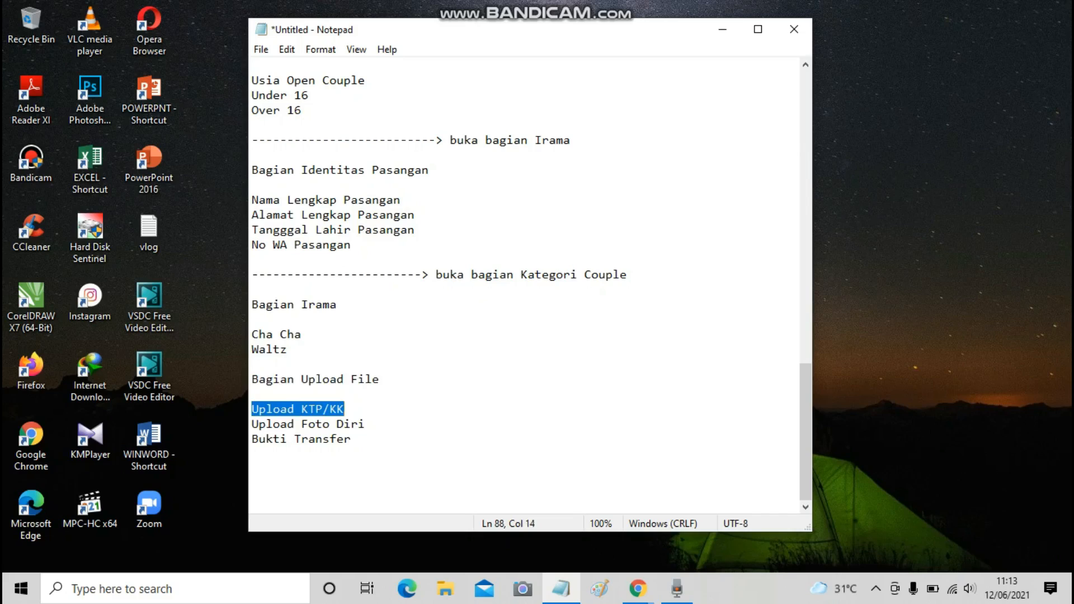
Highlight the Upload Foto Diri, Bukti Transfer and Upload KTP/KK lines in turn.
{"action": "key", "text": "Down"}
{"action": "key", "text": "Home"}
{"action": "key", "text": "shift+End"}
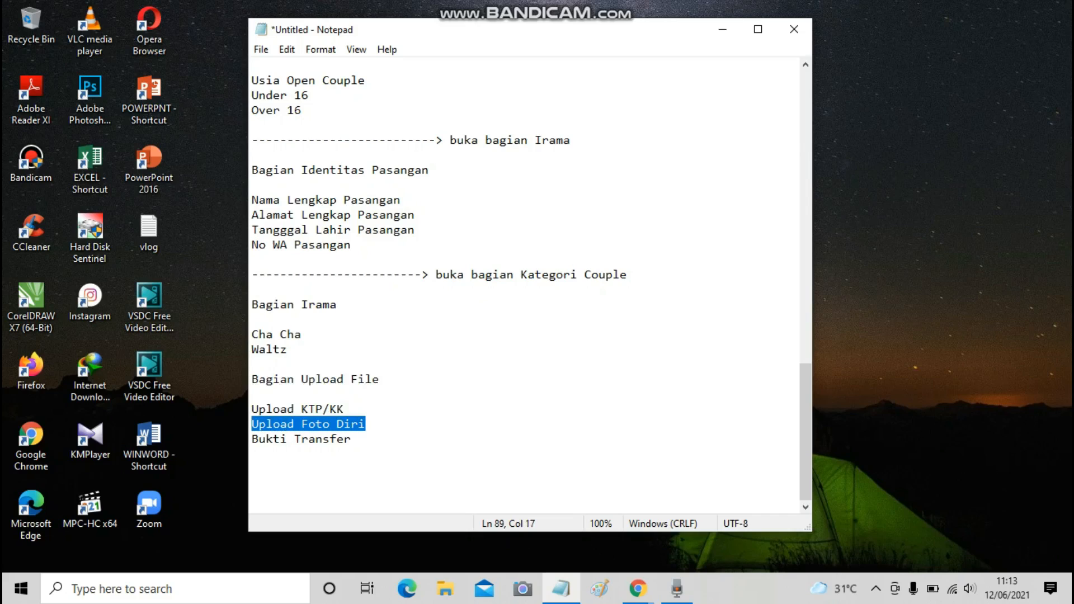
{"action": "key", "text": "Down"}
{"action": "key", "text": "Home"}
{"action": "key", "text": "shift+End"}
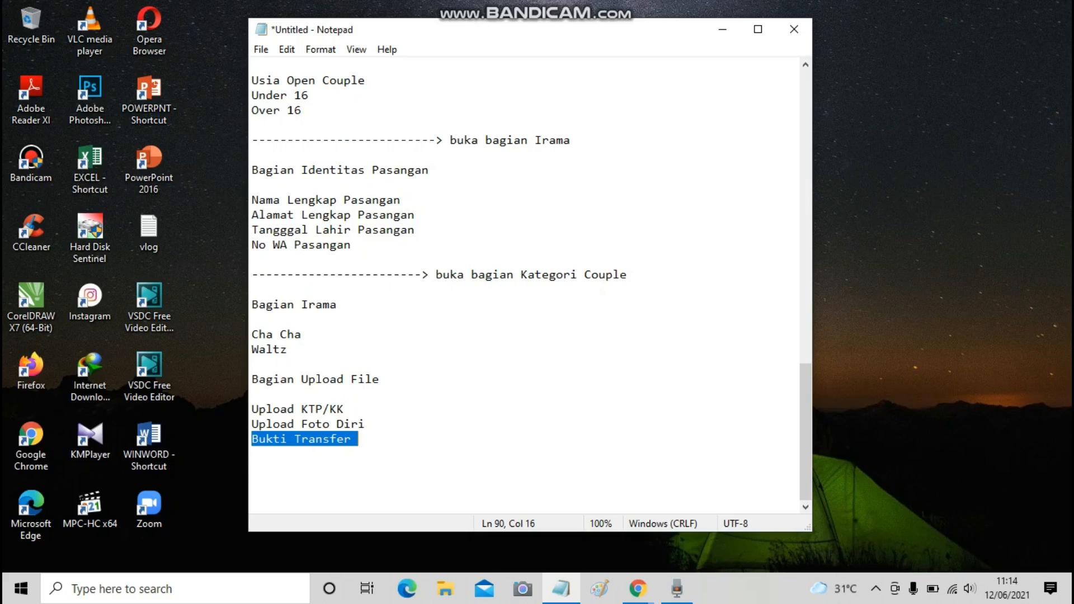
{"action": "left_click_drag", "start_coordinate": [252, 409], "coordinate": [345, 409]}
{"action": "left_click", "coordinate": [252, 424]}
{"action": "left_click_drag", "start_coordinate": [253, 424], "coordinate": [365, 424]}
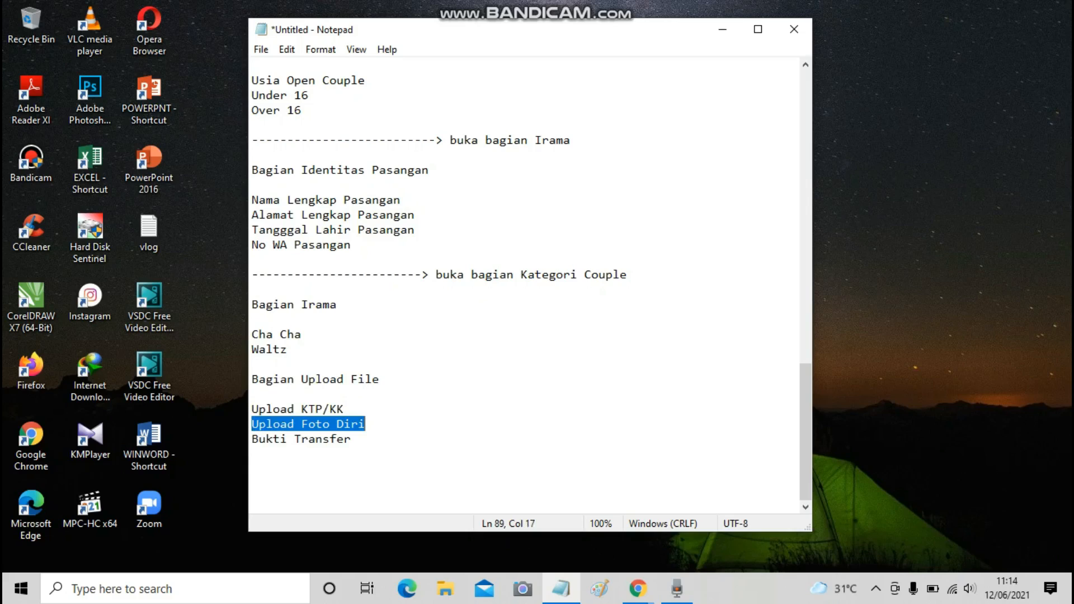
Scroll back to the outline's top and bring up the LAtihan form folder in Google Drive.
{"action": "scroll", "coordinate": [525, 285], "scroll_direction": "up", "scroll_amount": 2}
{"action": "scroll", "coordinate": [524, 285], "scroll_direction": "up", "scroll_amount": 10}
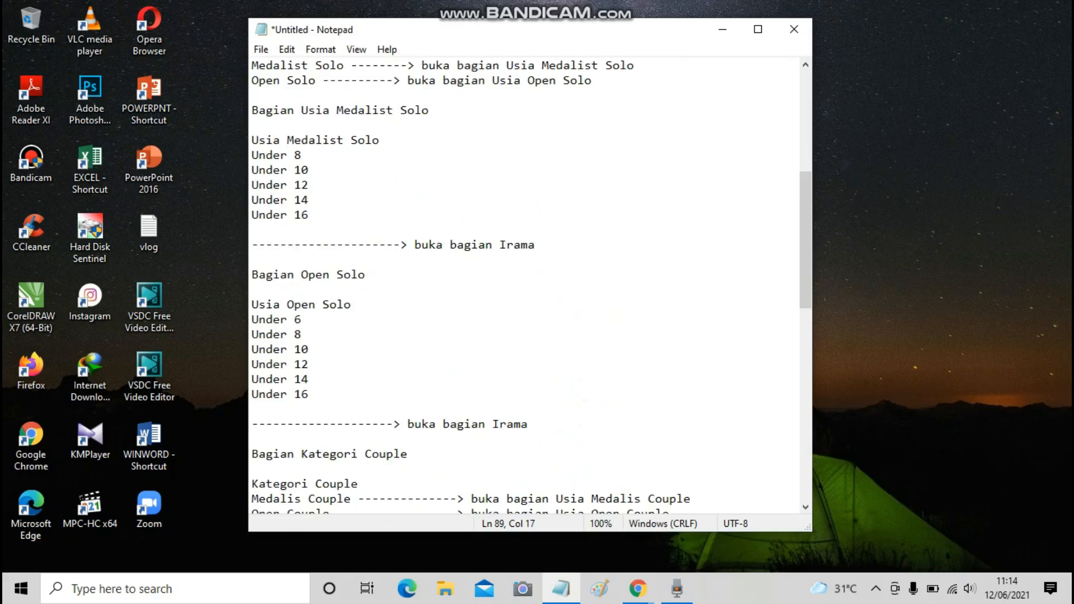
{"action": "scroll", "coordinate": [525, 286], "scroll_direction": "up", "scroll_amount": 7}
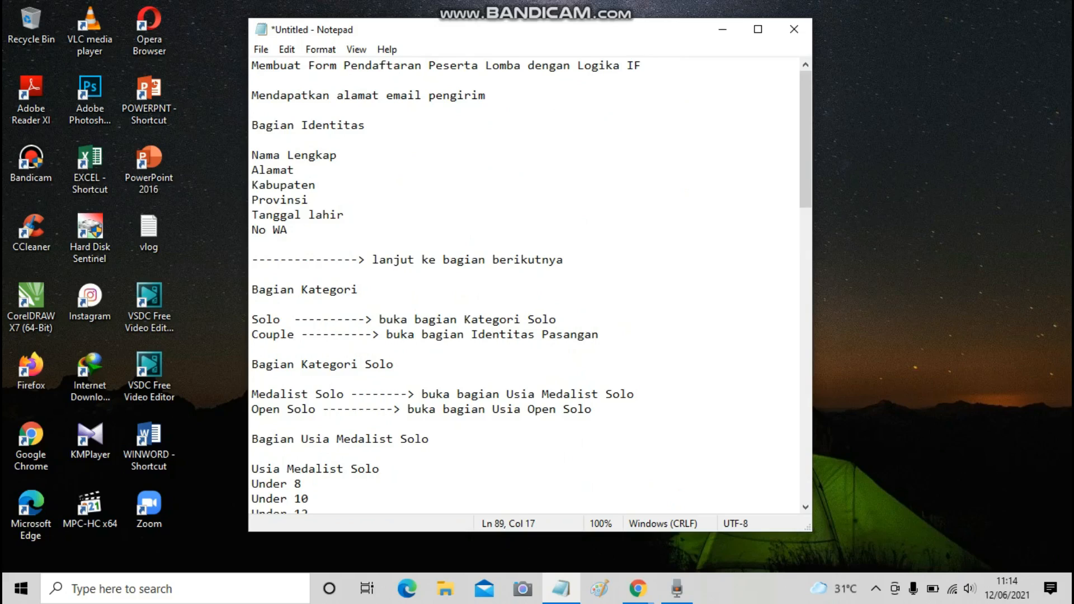
{"action": "left_click_drag", "start_coordinate": [805, 139], "coordinate": [806, 340]}
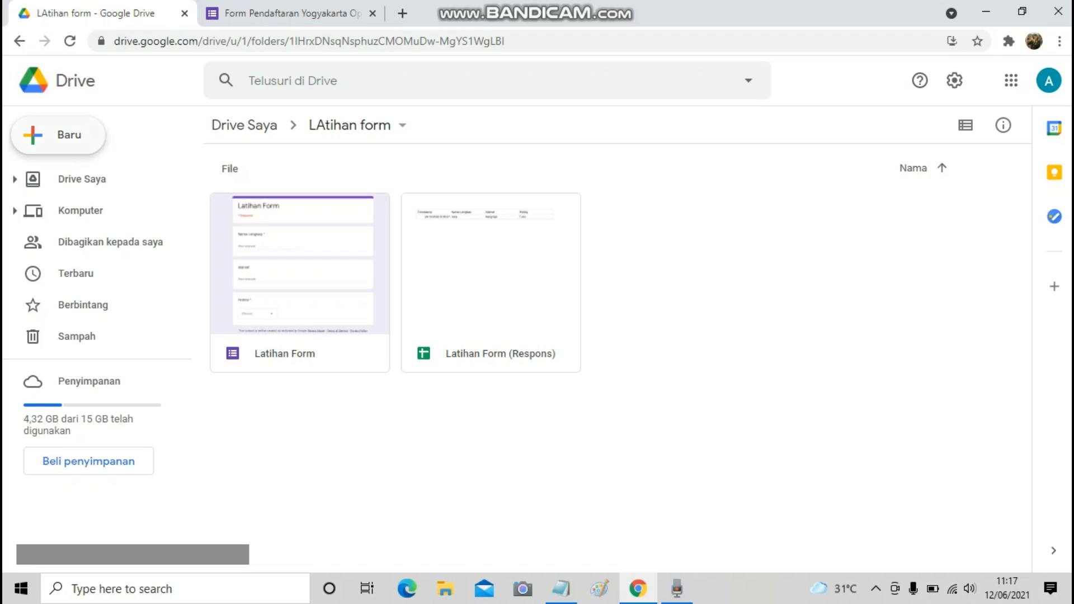
Create a new folder named 'Form Pendaftaran Lomba Dance' inside LAtihan form.
{"action": "left_click", "coordinate": [59, 137]}
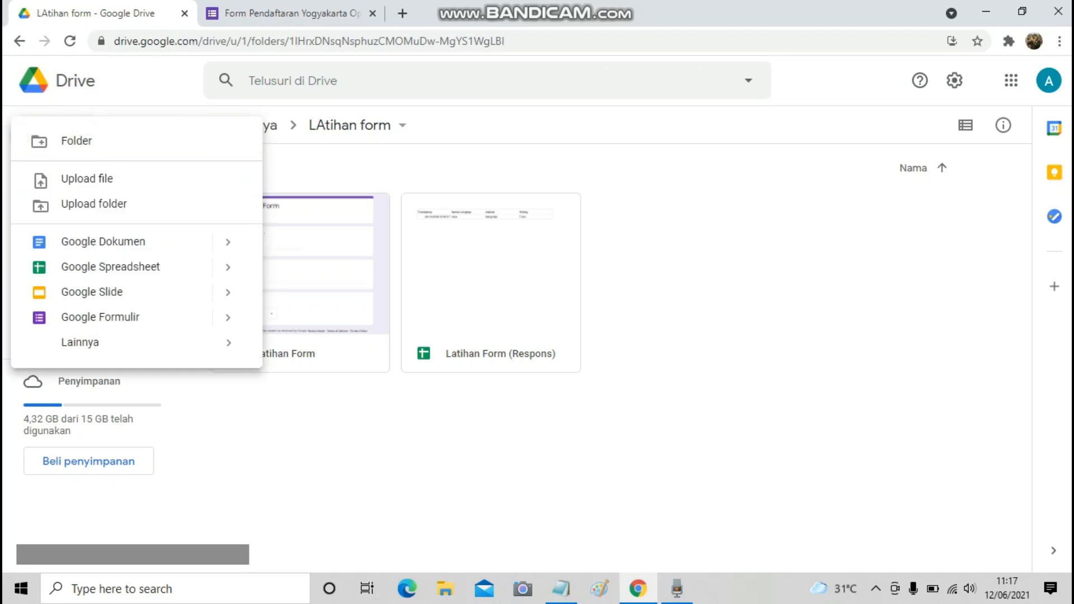
{"action": "left_click", "coordinate": [58, 141]}
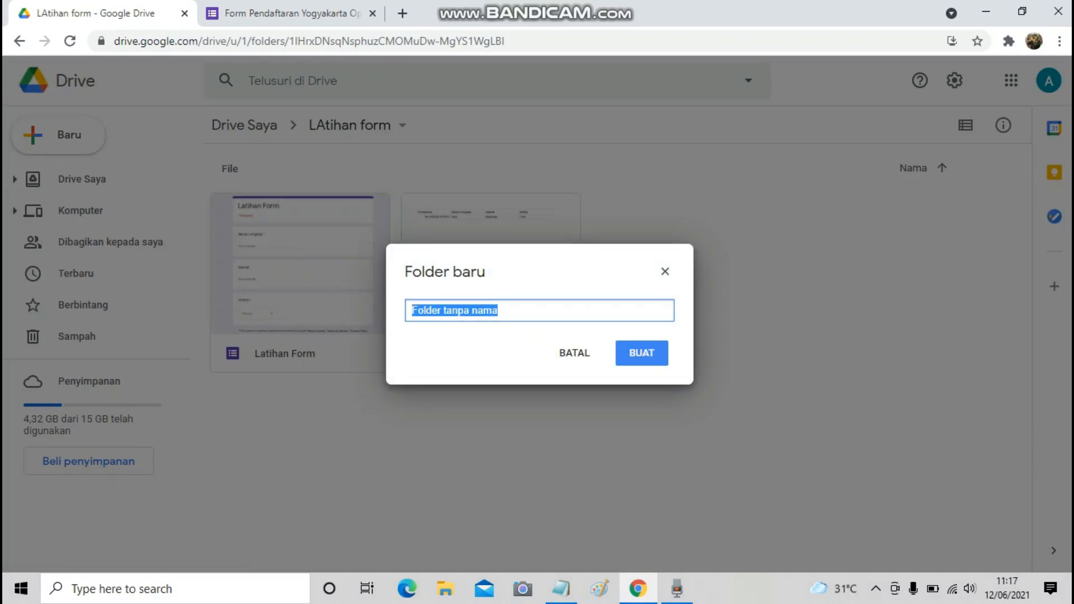
{"action": "type", "text": "Form"}
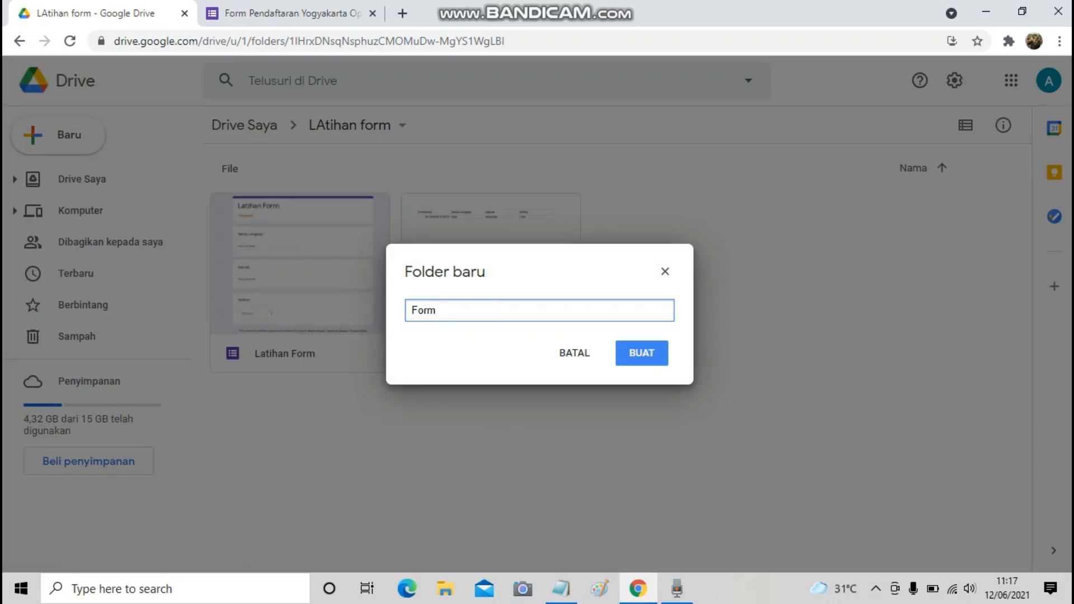
{"action": "type", "text": " Pendaftaran Lomba Danc"}
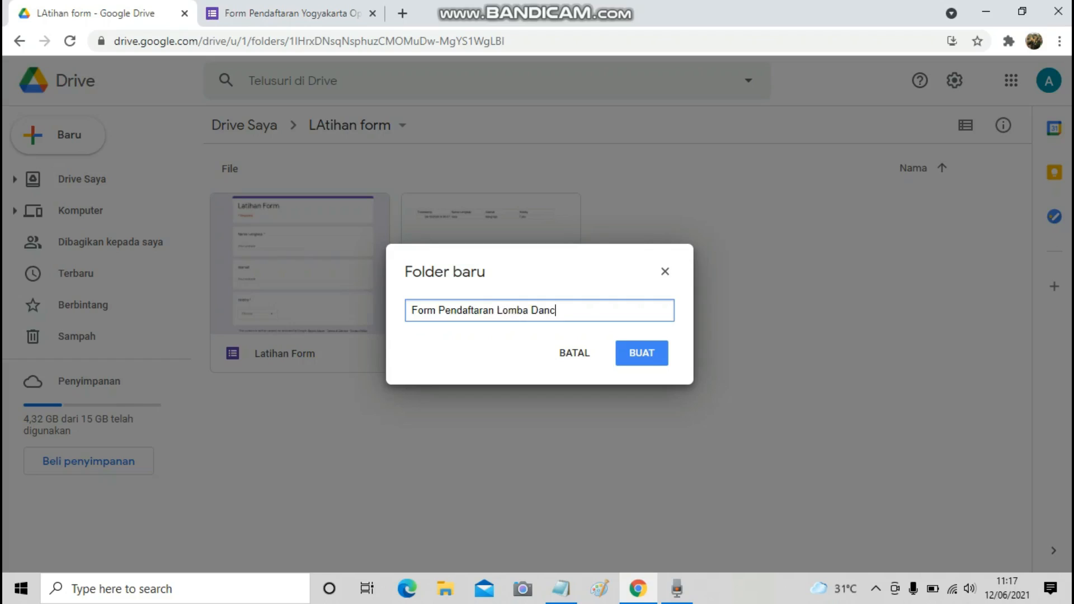
{"action": "type", "text": "e"}
{"action": "key", "text": "Return"}
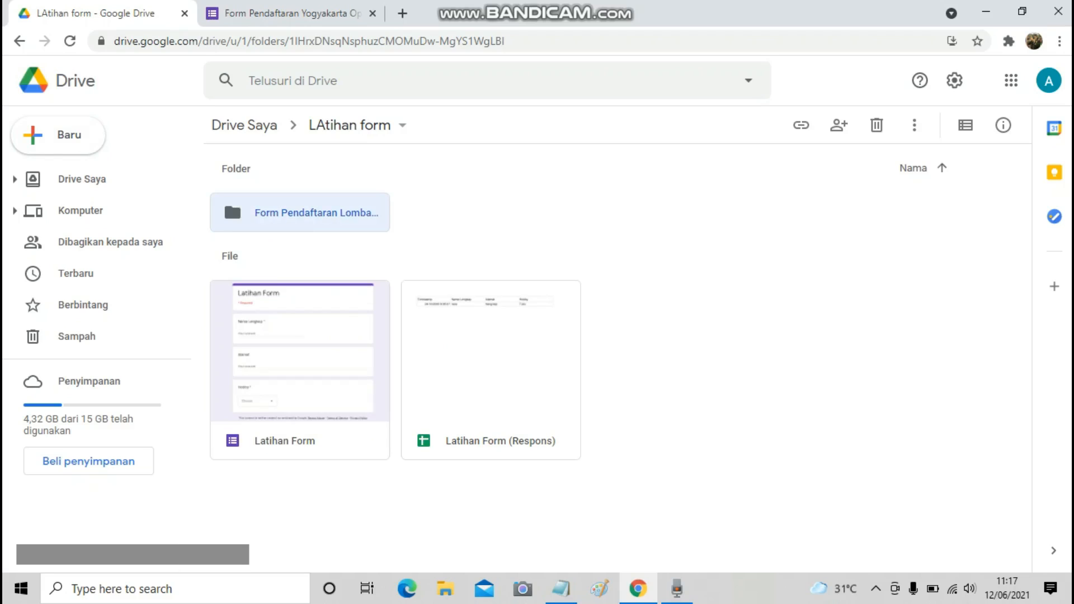
Open the Form Pendaftaran Lomba Dance folder and create a blank Google Form in it.
{"action": "double_click", "coordinate": [231, 195]}
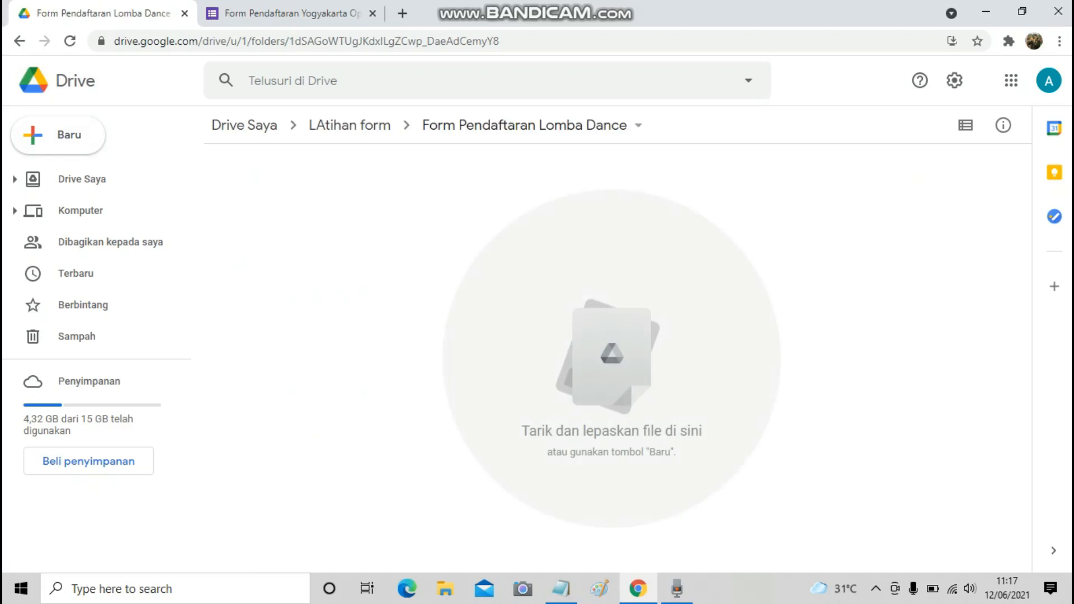
{"action": "left_click", "coordinate": [58, 135]}
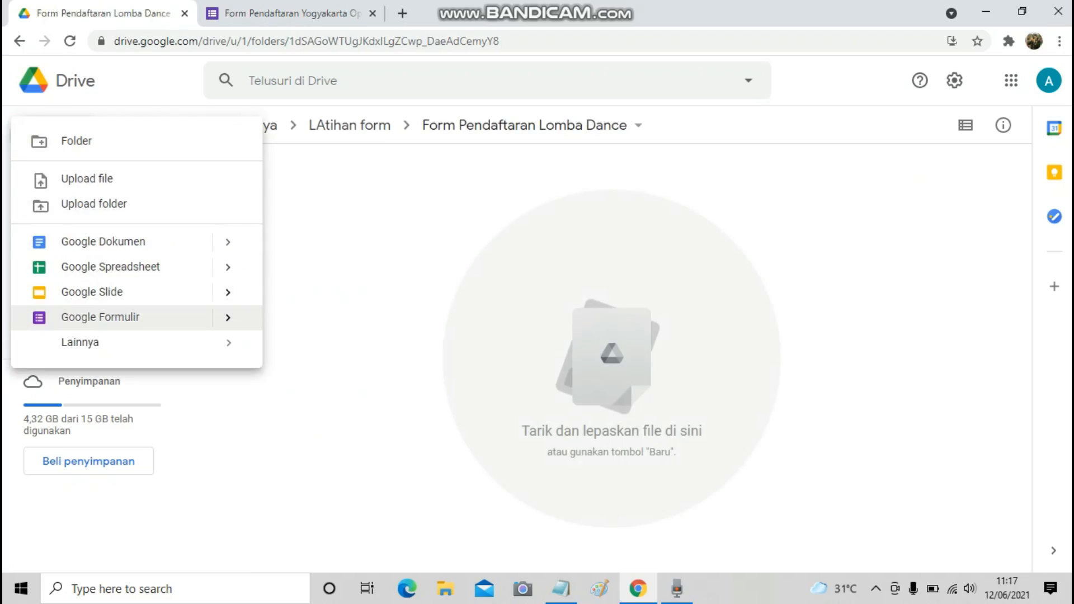
{"action": "mouse_move", "coordinate": [228, 317]}
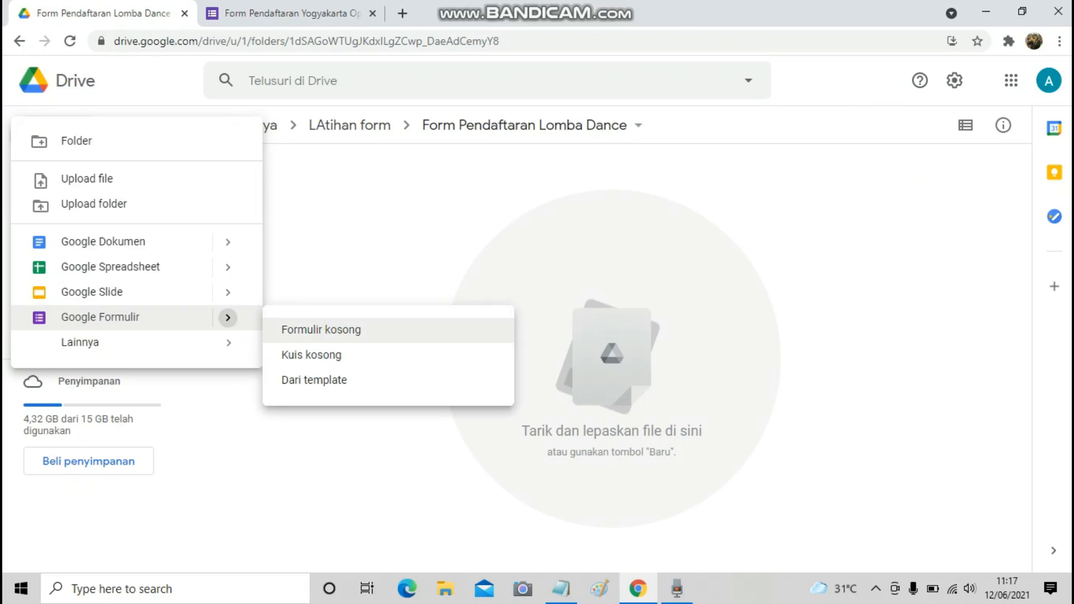
{"action": "left_click", "coordinate": [321, 330]}
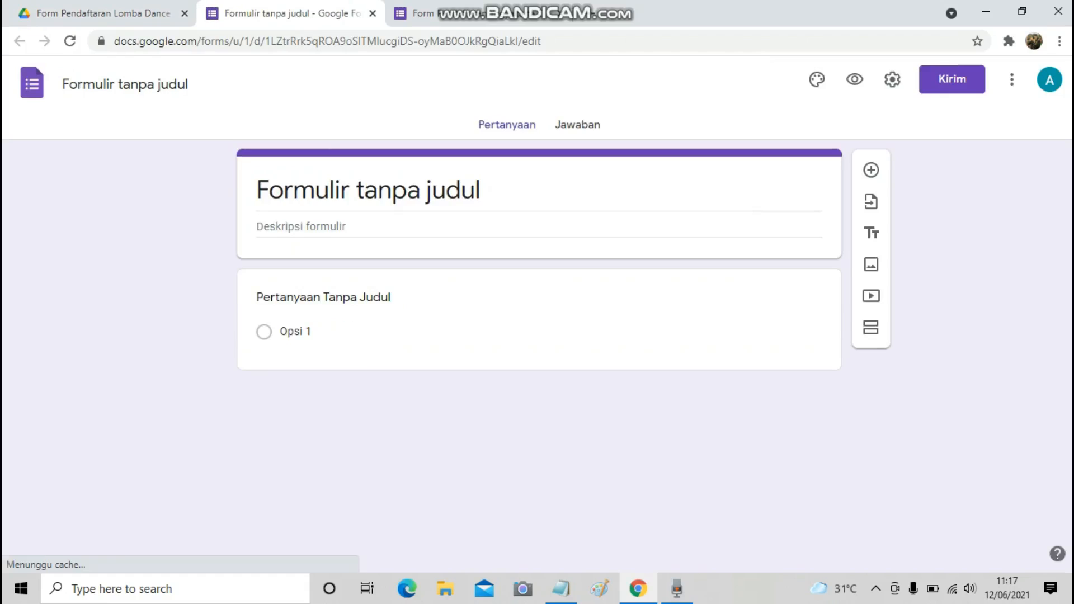
Title the new form 'Form Pendaftaran Dance', use that as its file name, and bring up Notepad.
{"action": "type", "text": "F"}
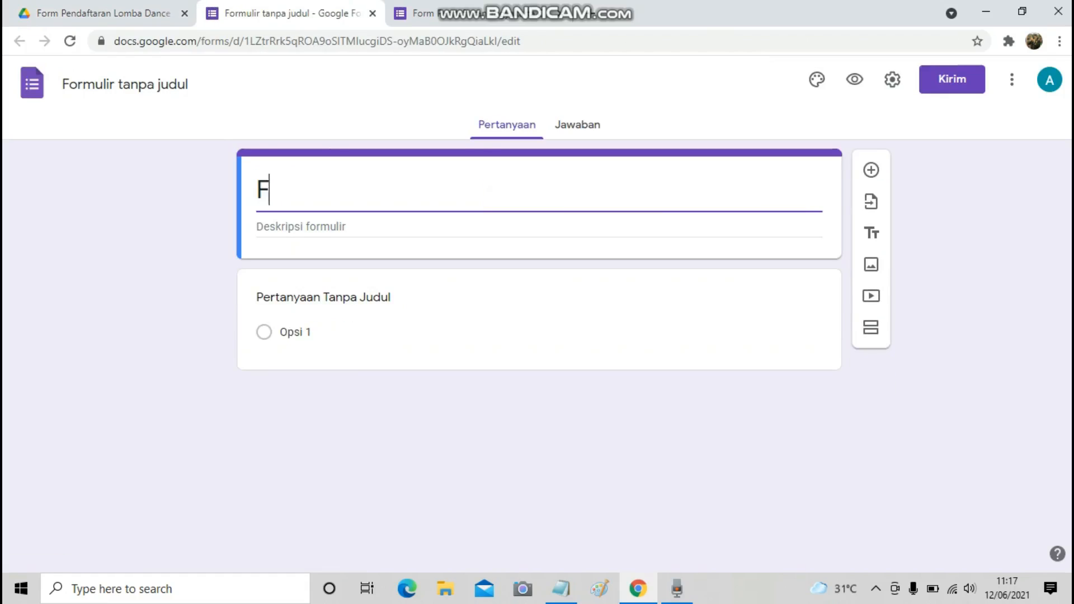
{"action": "type", "text": "orm Penda"}
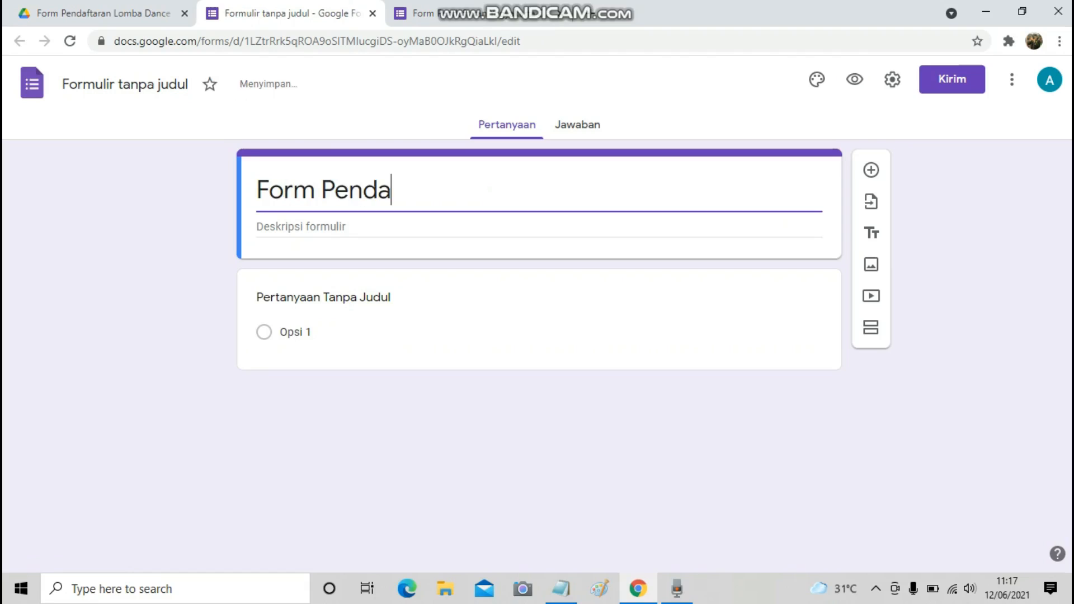
{"action": "type", "text": "ftar"}
{"action": "key", "text": "BackSpace"}
{"action": "type", "text": "ara"}
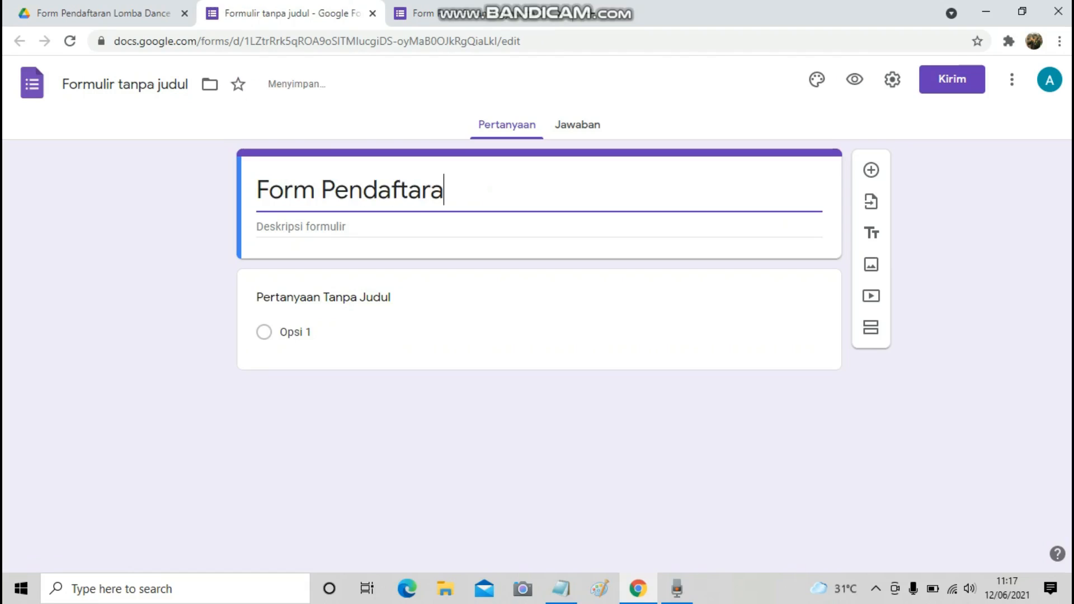
{"action": "type", "text": "n Da"}
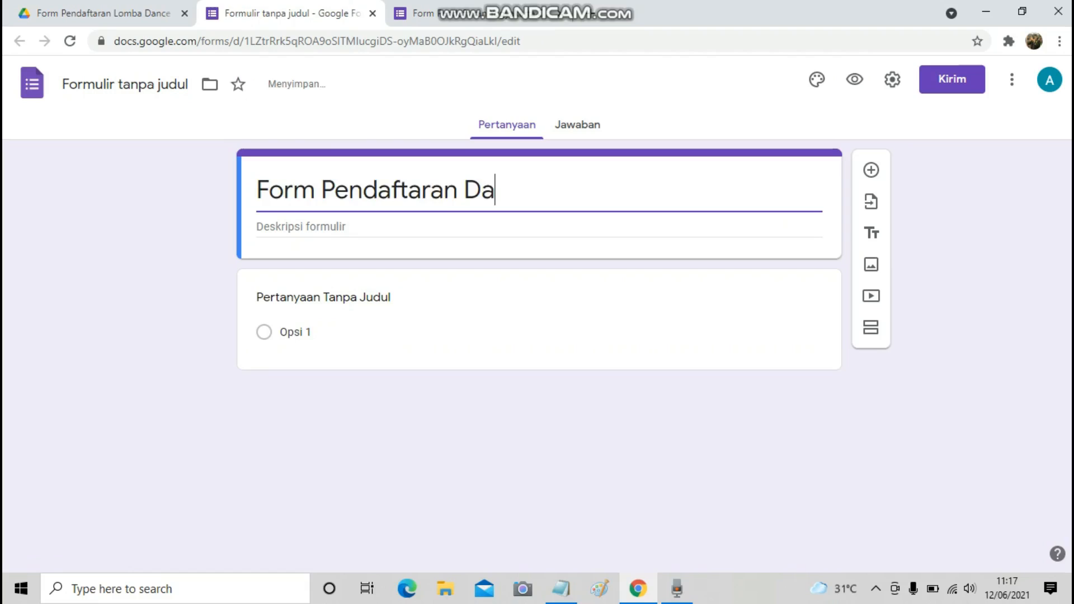
{"action": "type", "text": "nce"}
{"action": "key", "text": "Left"}
{"action": "key", "text": "Left"}
{"action": "key", "text": "Left"}
{"action": "key", "text": "Left"}
{"action": "key", "text": "Left"}
{"action": "key", "text": "Right"}
{"action": "key", "text": "Right"}
{"action": "key", "text": "Right"}
{"action": "key", "text": "Right"}
{"action": "key", "text": "Right"}
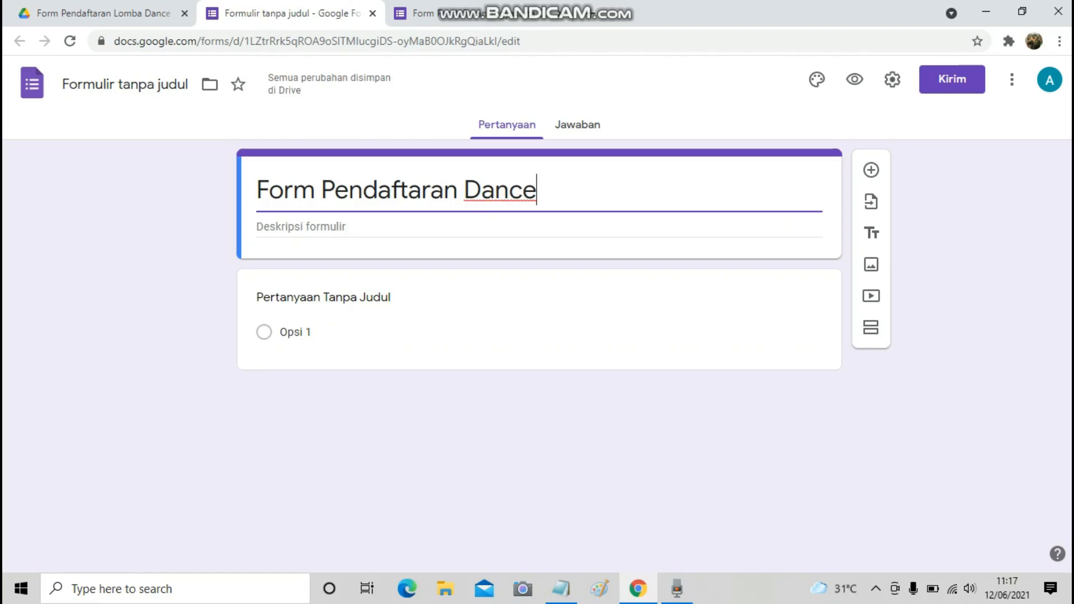
{"action": "key", "text": "Return"}
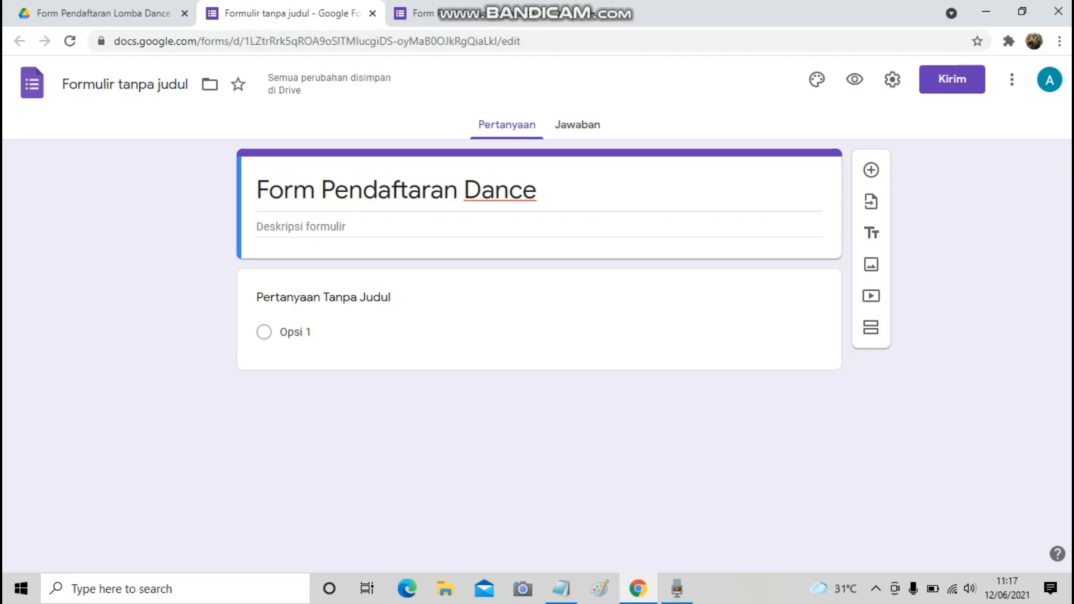
{"action": "left_click", "coordinate": [124, 84]}
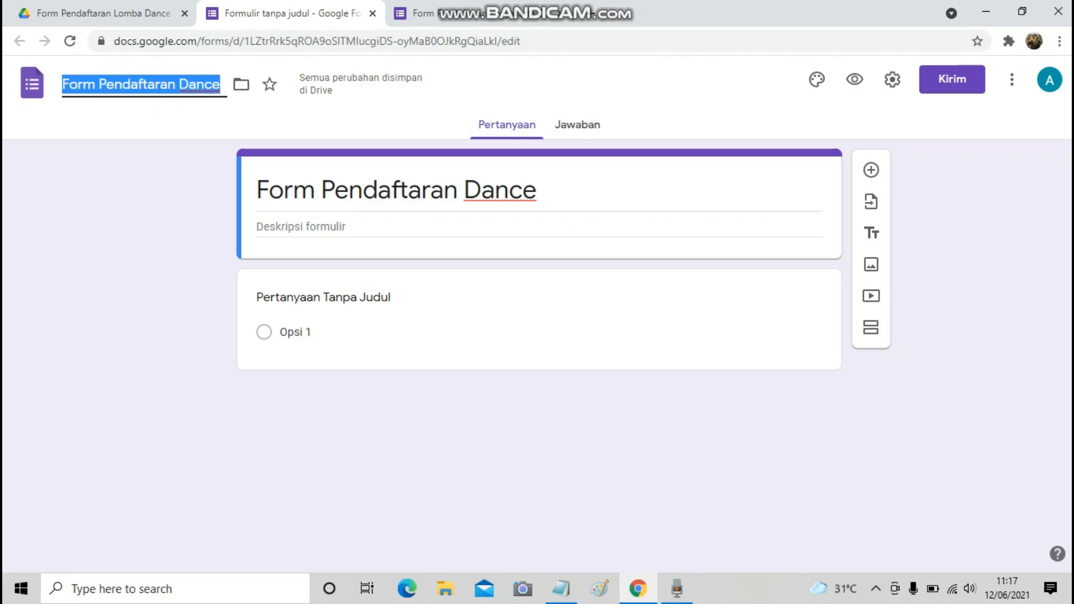
{"action": "left_click", "coordinate": [561, 588]}
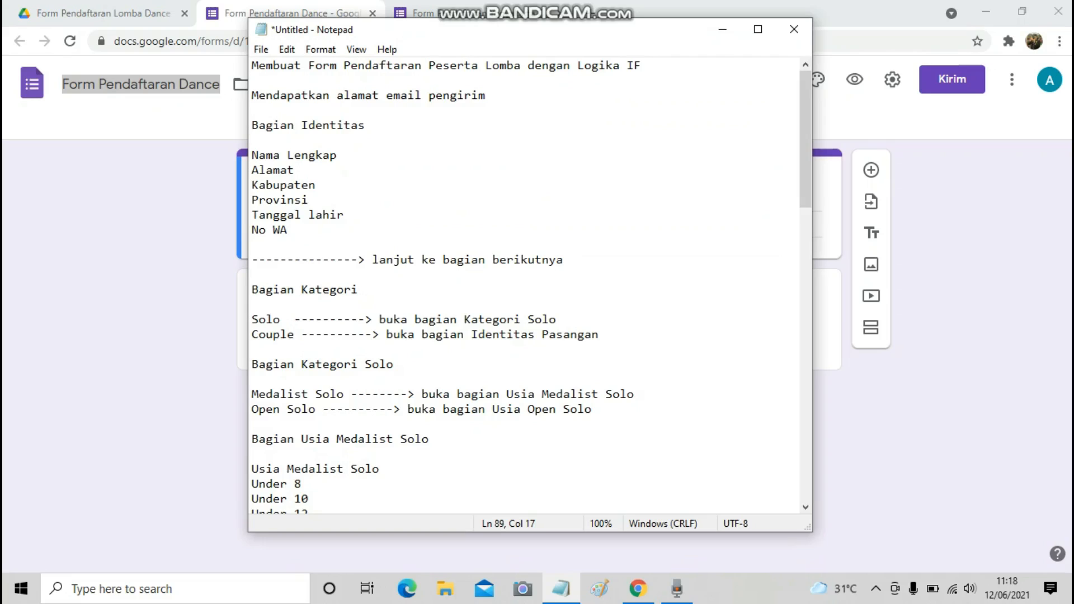
Add the Nama Lengkap and Alamat questions to the form.
{"action": "left_click", "coordinate": [561, 588]}
{"action": "left_click", "coordinate": [336, 298]}
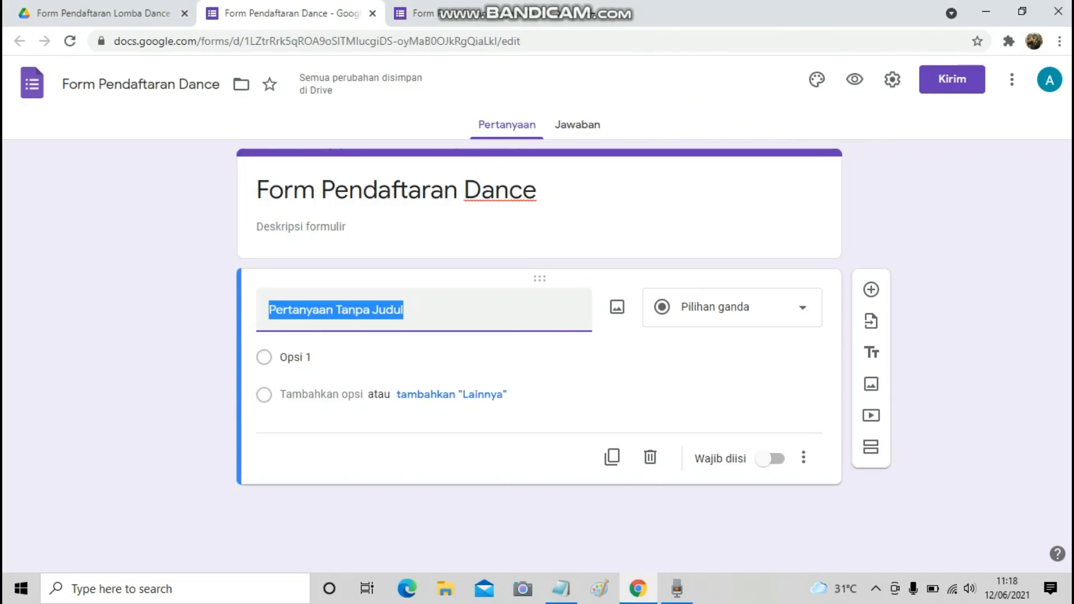
{"action": "type", "text": "Nama Lengkap"}
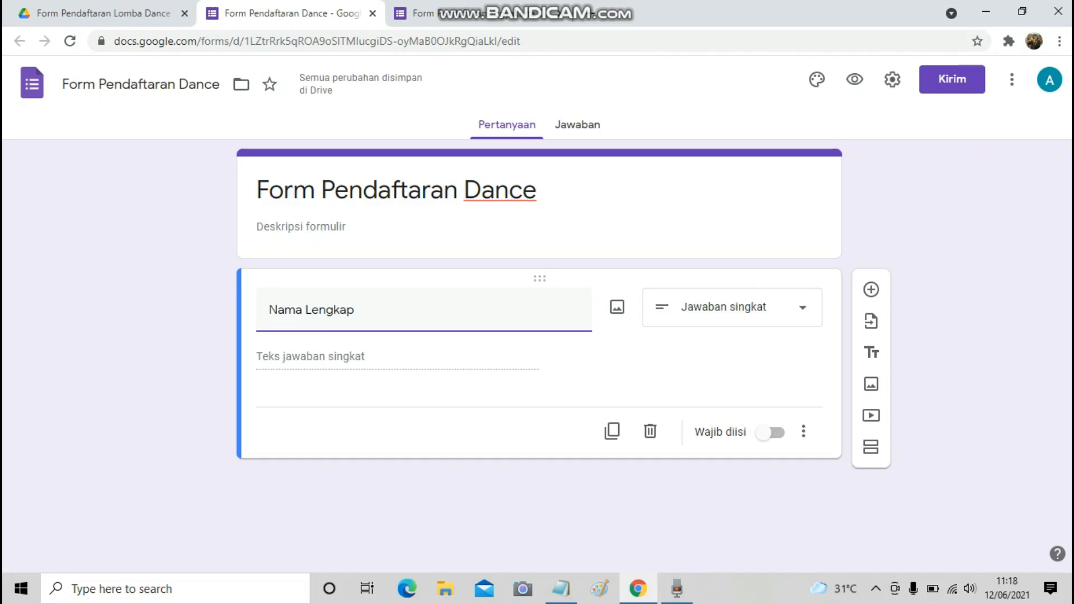
{"action": "left_click", "coordinate": [871, 290]}
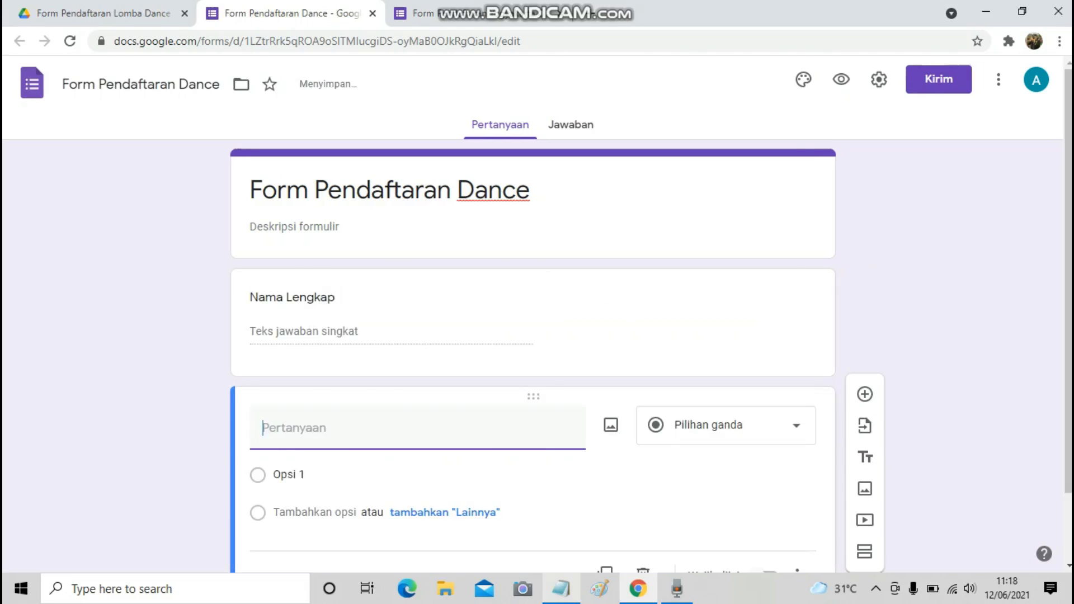
{"action": "left_click", "coordinate": [561, 589]}
{"action": "key", "text": "alt+Tab"}
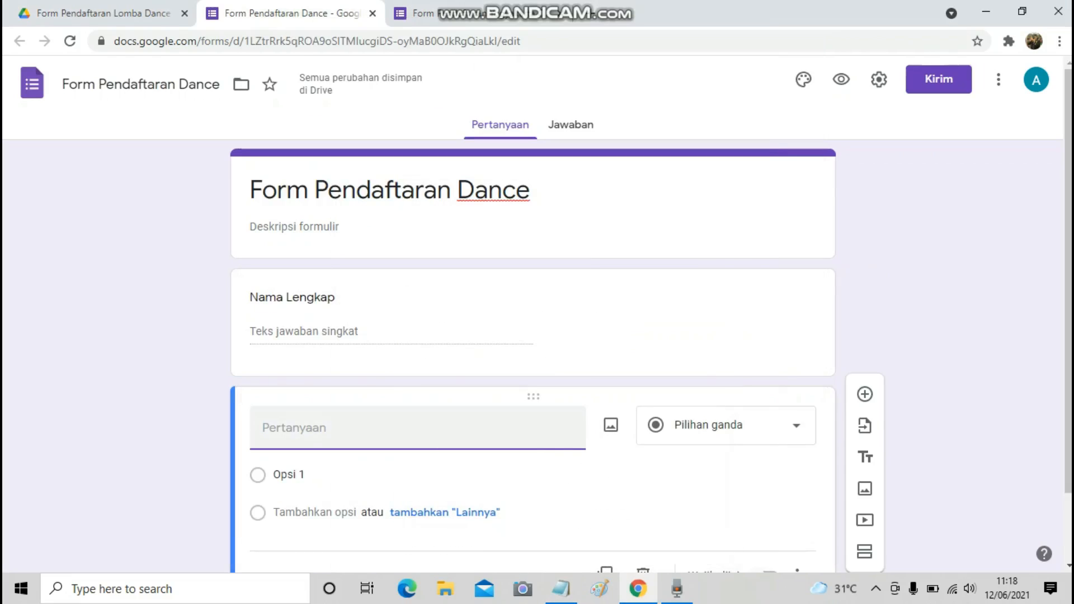
{"action": "type", "text": "Alamat"}
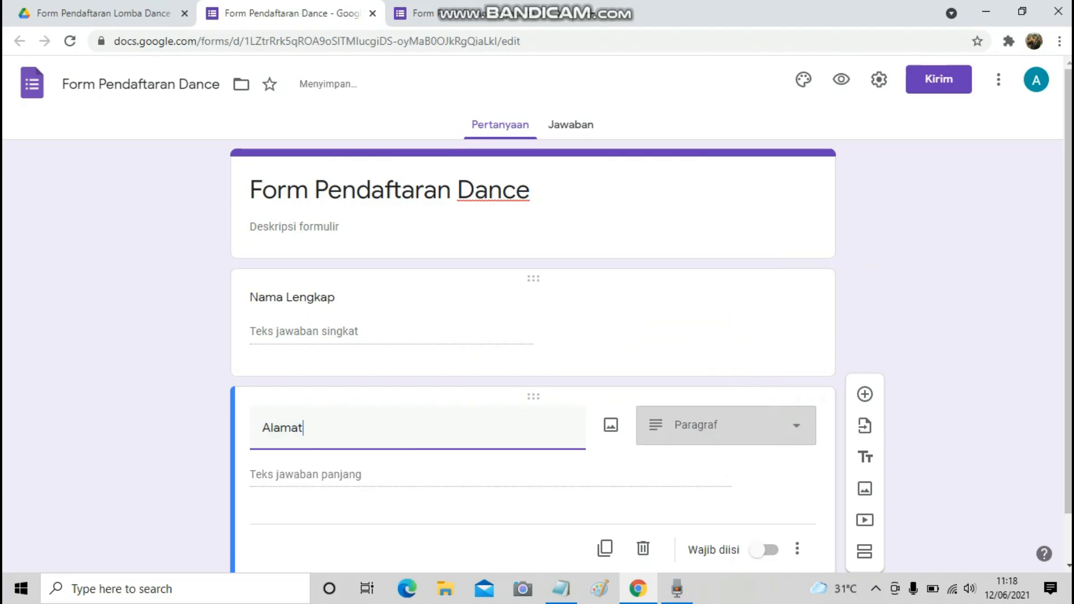
Add the Kabupaten and Provinsi questions.
{"action": "left_click", "coordinate": [865, 354]}
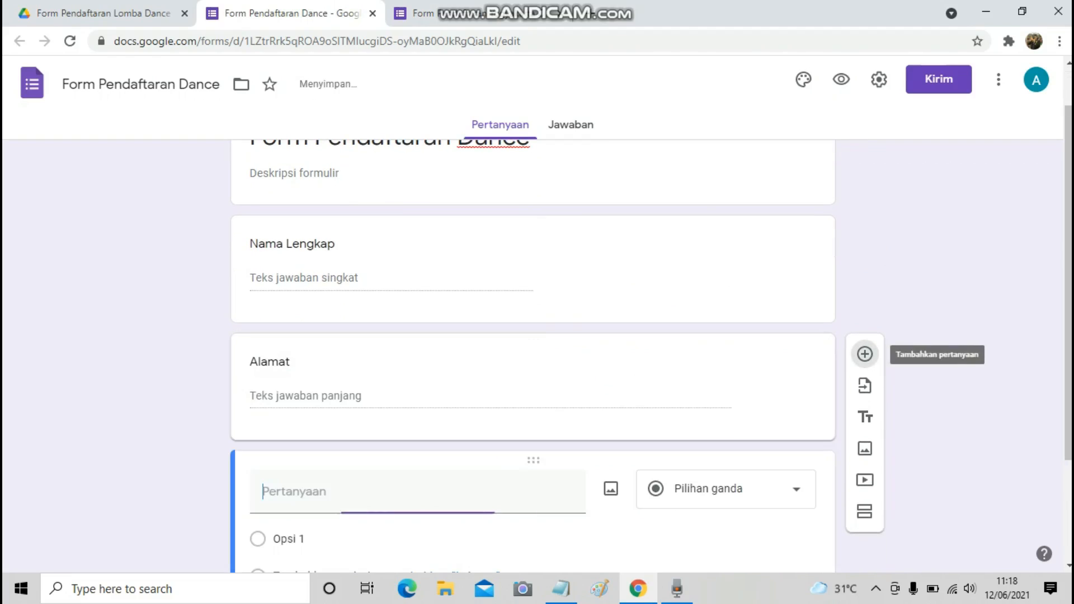
{"action": "key", "text": "alt+Tab"}
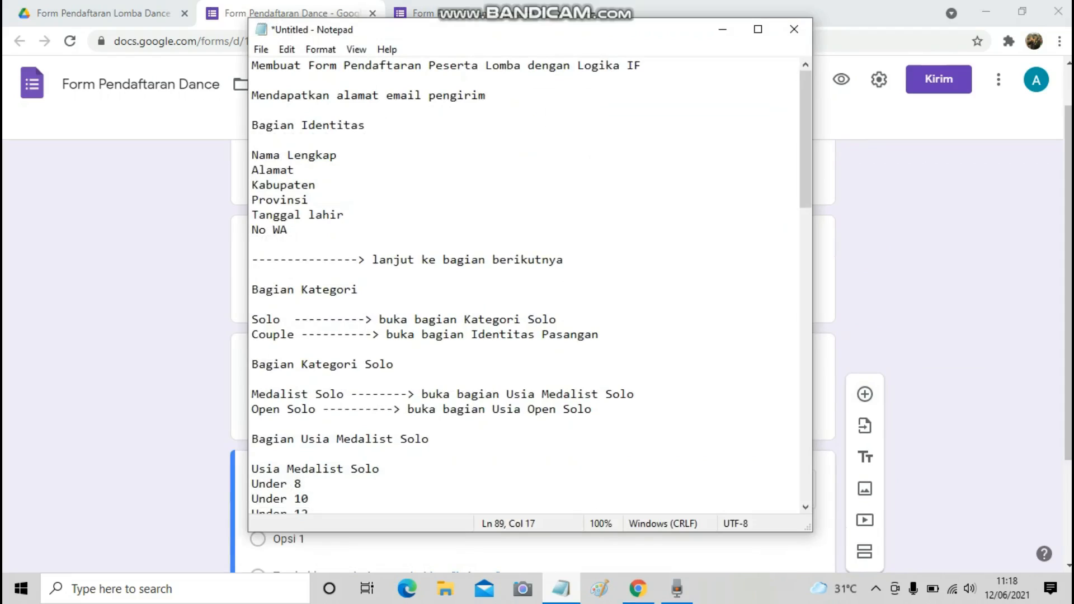
{"action": "key", "text": "alt+Tab"}
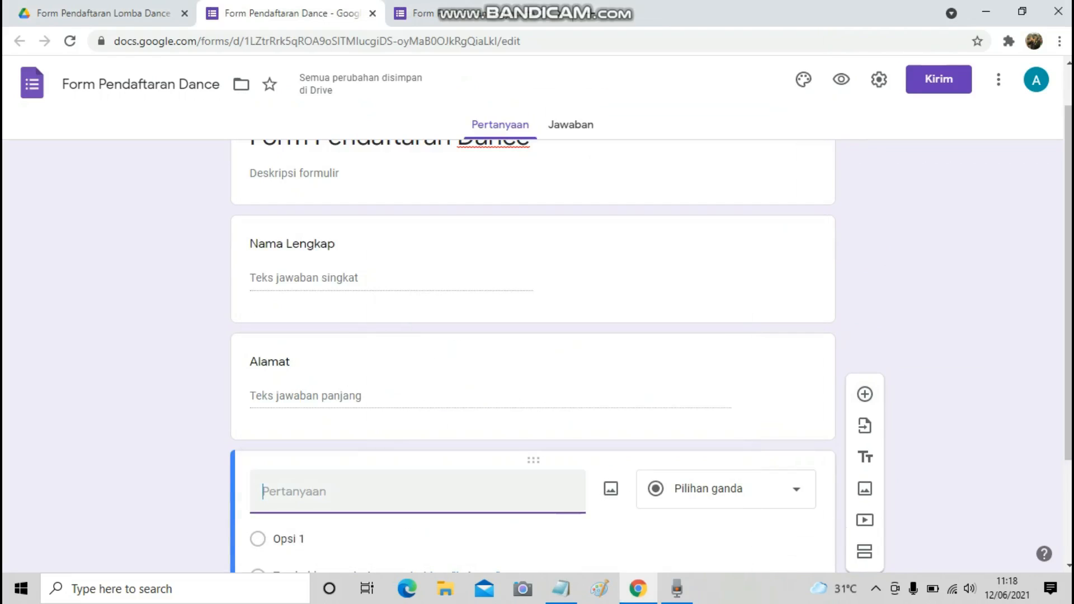
{"action": "type", "text": "Kapu"}
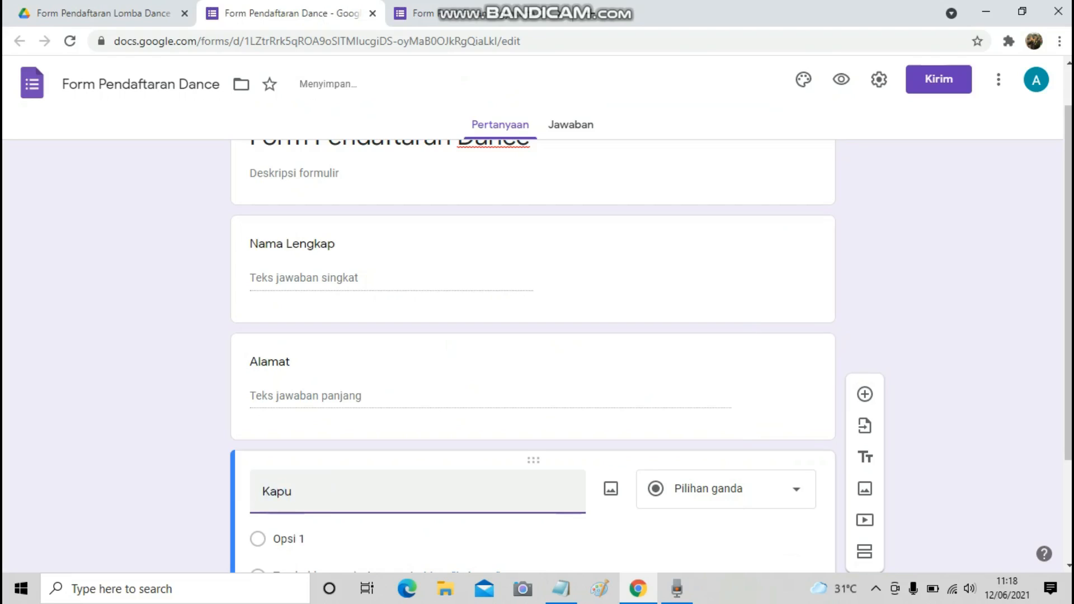
{"action": "key", "text": "BackSpace"}
{"action": "key", "text": "BackSpace"}
{"action": "type", "text": "bupaten"}
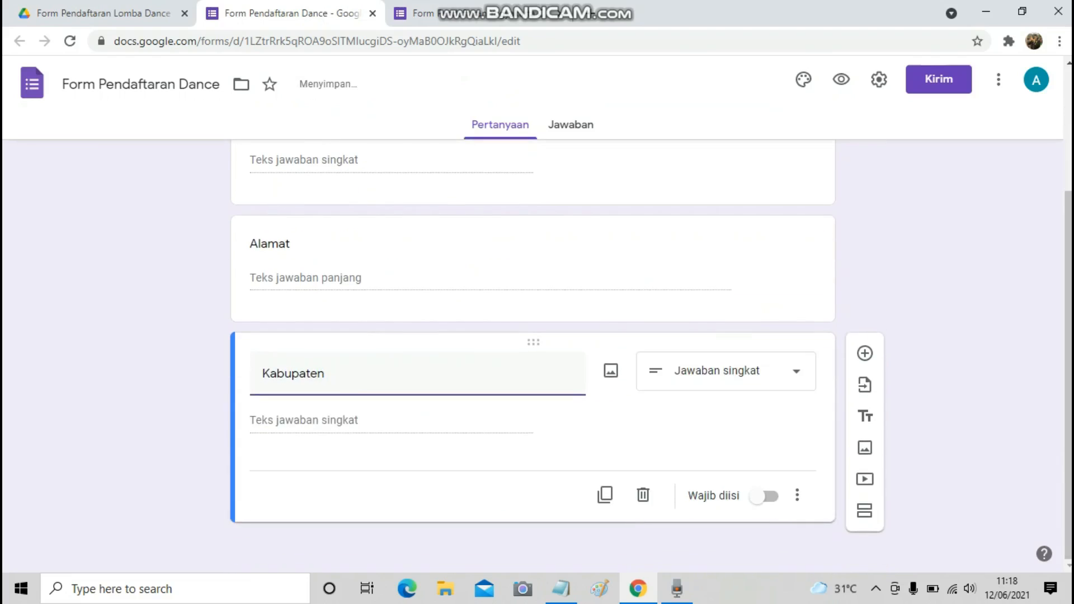
{"action": "left_click", "coordinate": [865, 353]}
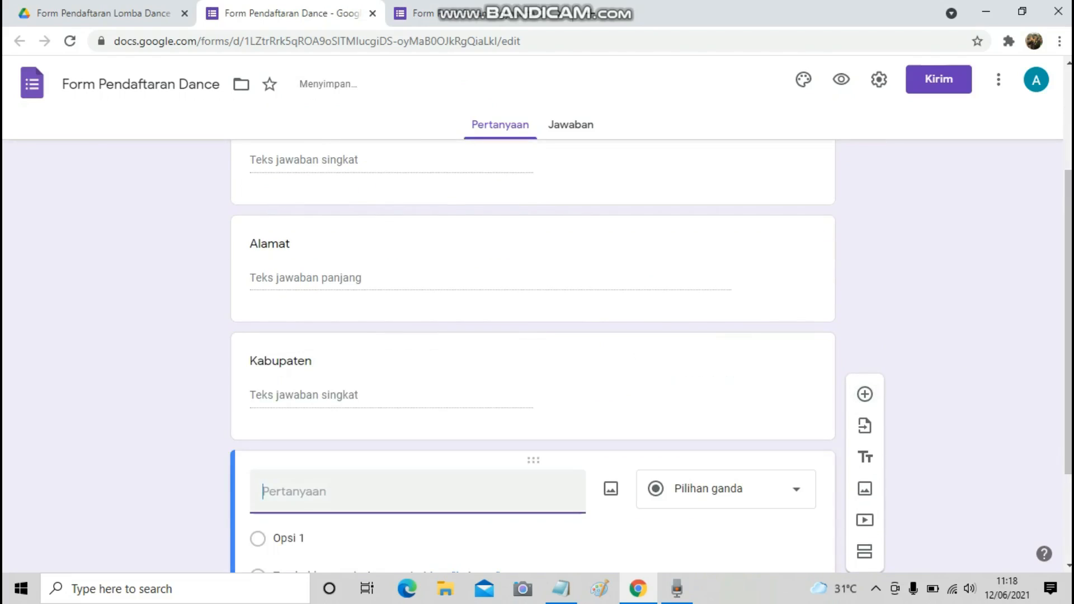
{"action": "type", "text": "Provinsi"}
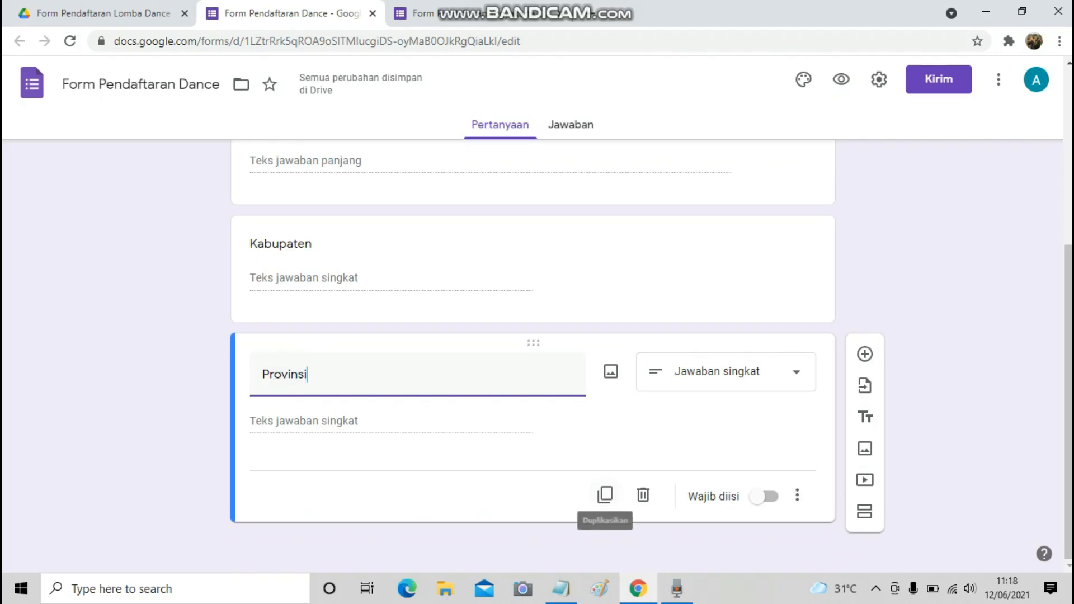
Add the Tanggal Lahir and No Wa questions.
{"action": "left_click", "coordinate": [561, 588]}
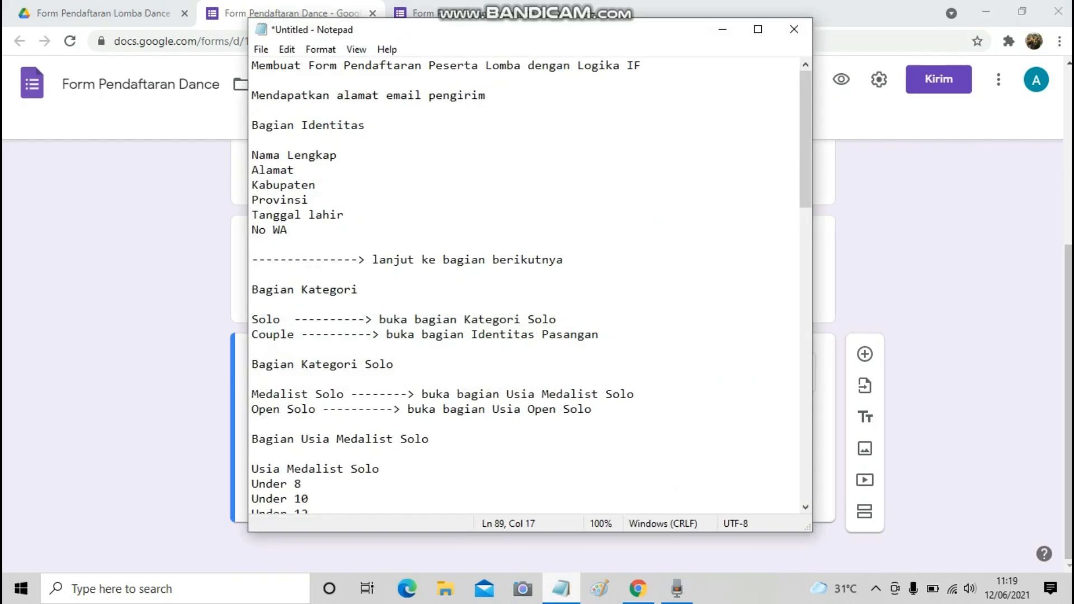
{"action": "left_click", "coordinate": [561, 588]}
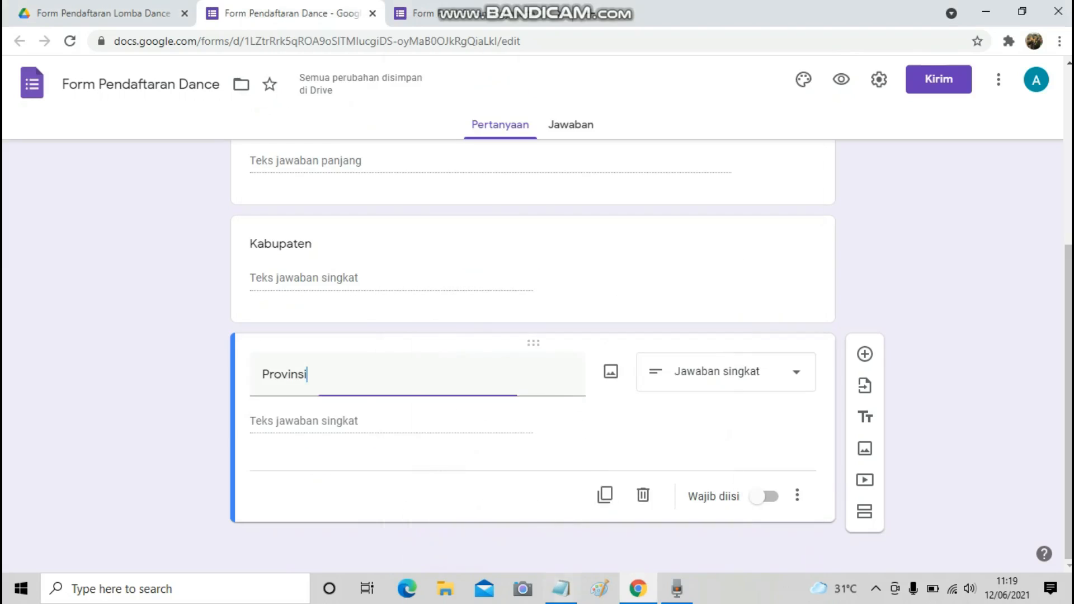
{"action": "left_click", "coordinate": [865, 353]}
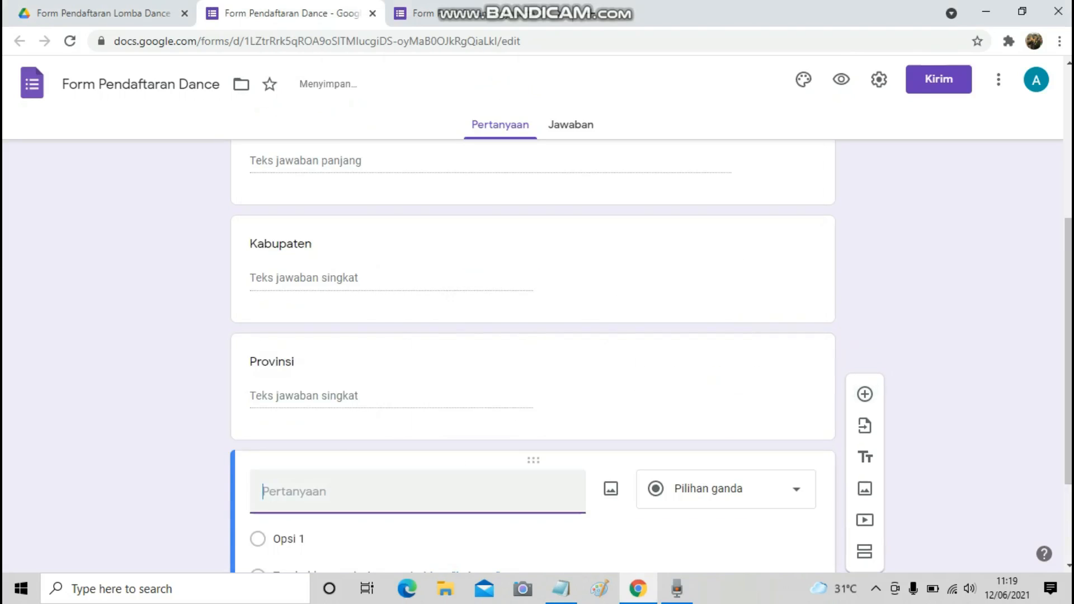
{"action": "type", "text": "Tanggal Lah"}
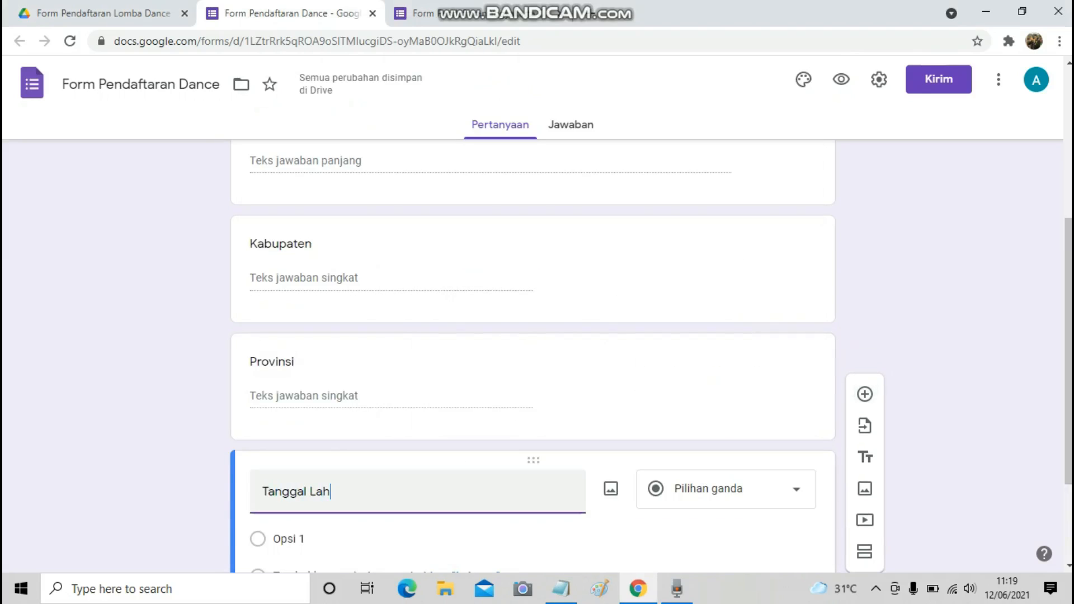
{"action": "type", "text": "ir"}
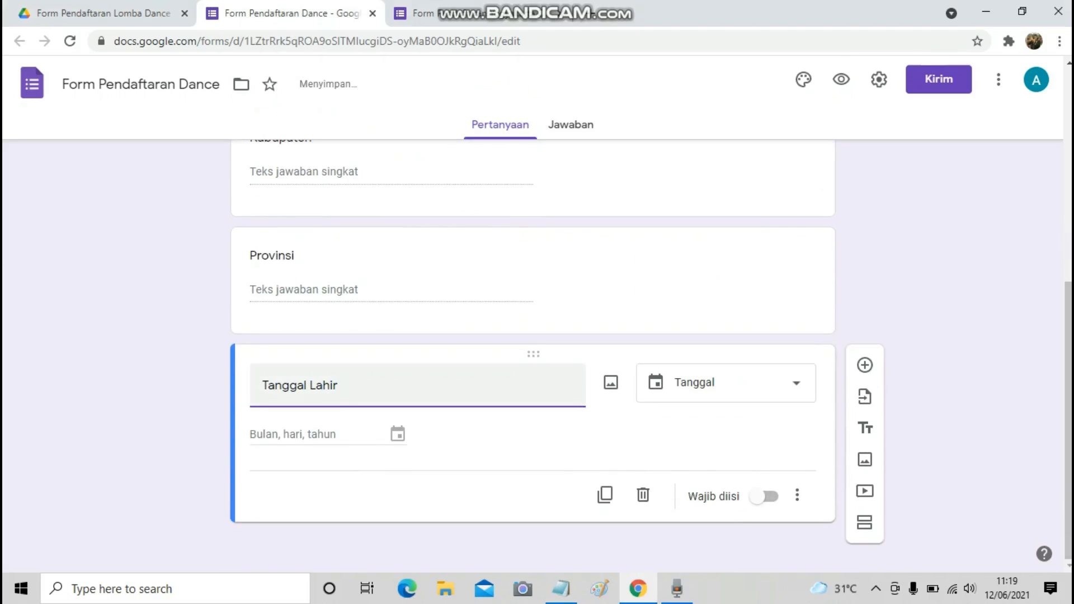
{"action": "left_click", "coordinate": [561, 589]}
{"action": "left_click", "coordinate": [561, 589]}
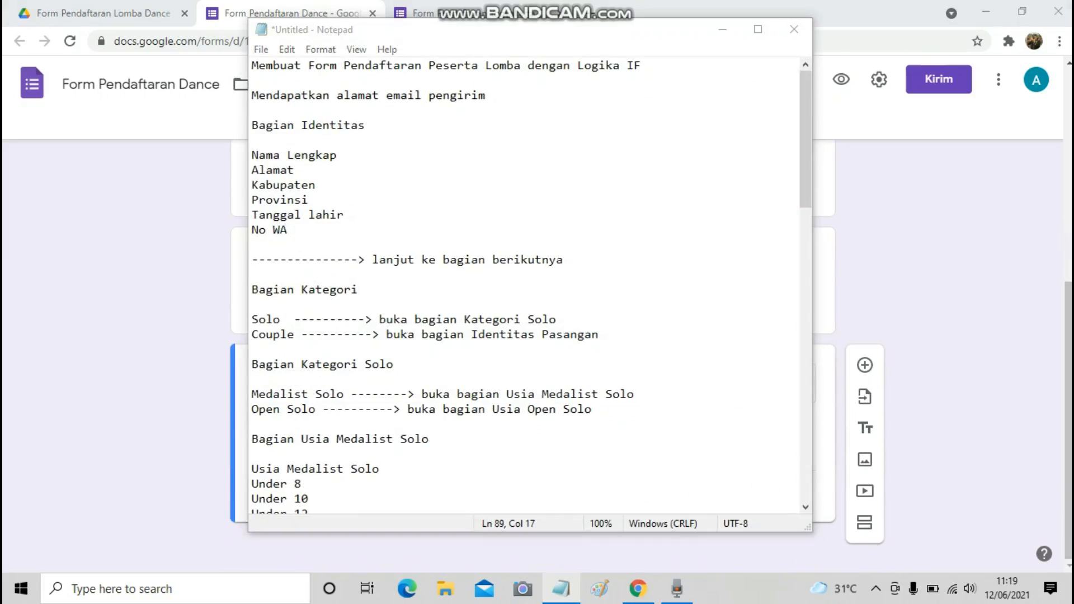
{"action": "left_click", "coordinate": [865, 365]}
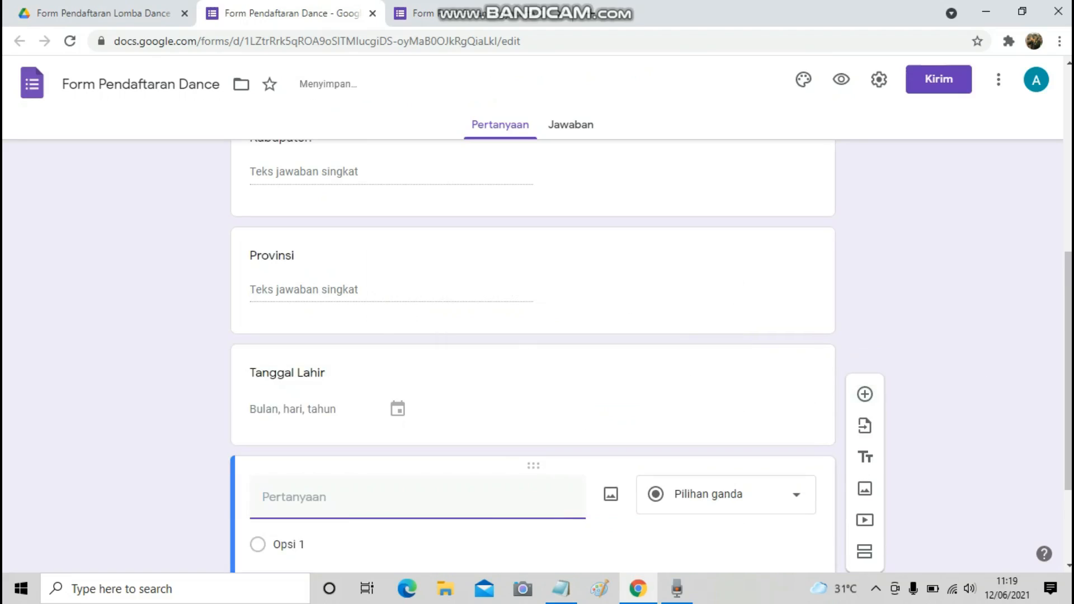
{"action": "type", "text": "No Wa"}
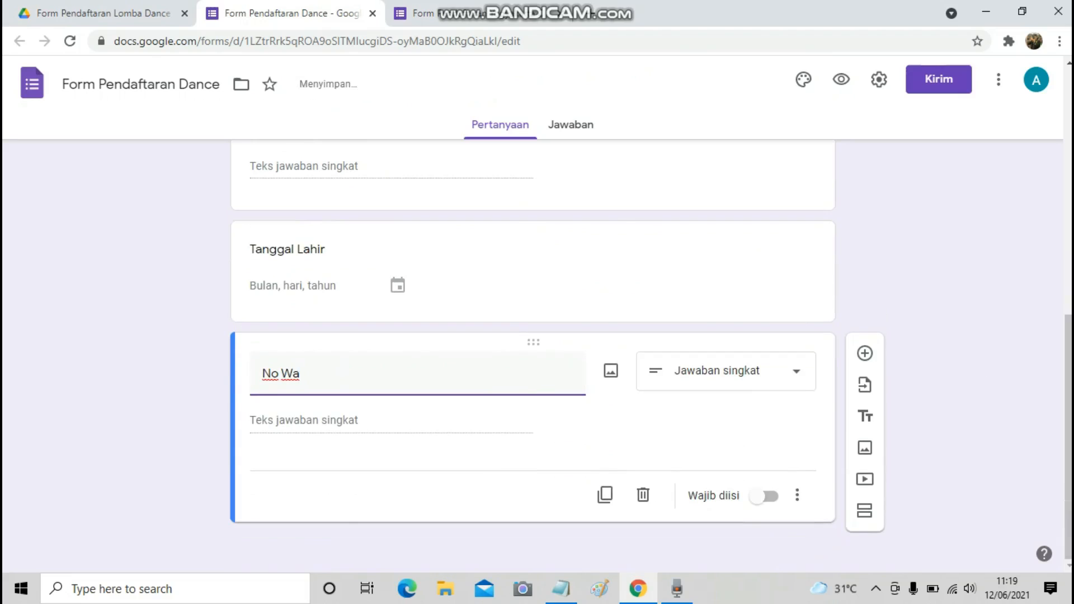
Review the Bagian Kategori heading and its Solo and Couple options in the Notepad outline.
{"action": "left_click", "coordinate": [561, 589]}
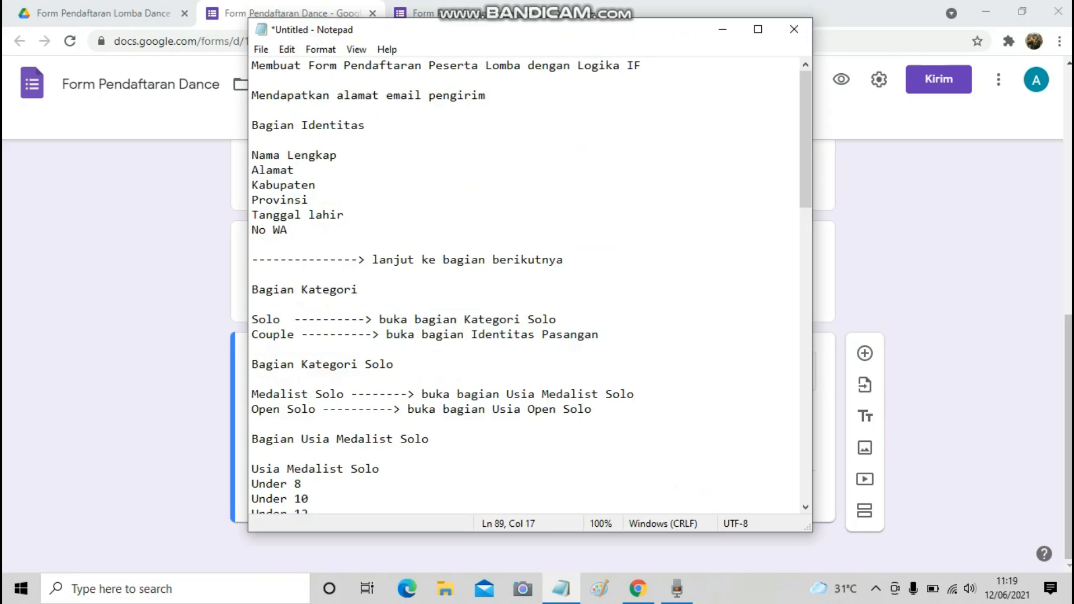
{"action": "left_click_drag", "start_coordinate": [252, 290], "coordinate": [358, 290]}
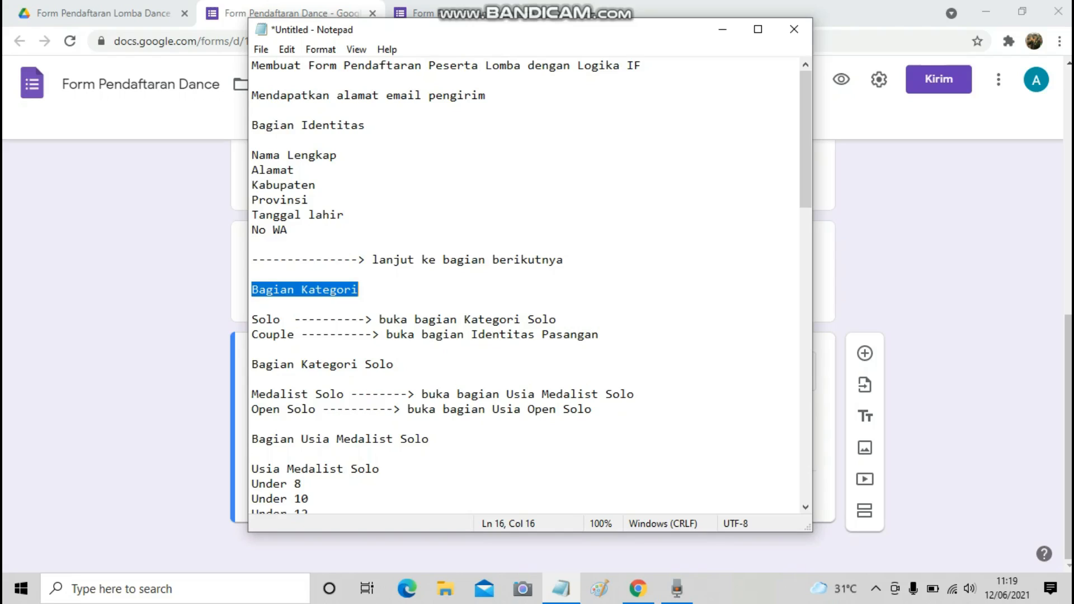
{"action": "left_click_drag", "start_coordinate": [252, 319], "coordinate": [294, 334]}
{"action": "left_click", "coordinate": [251, 335]}
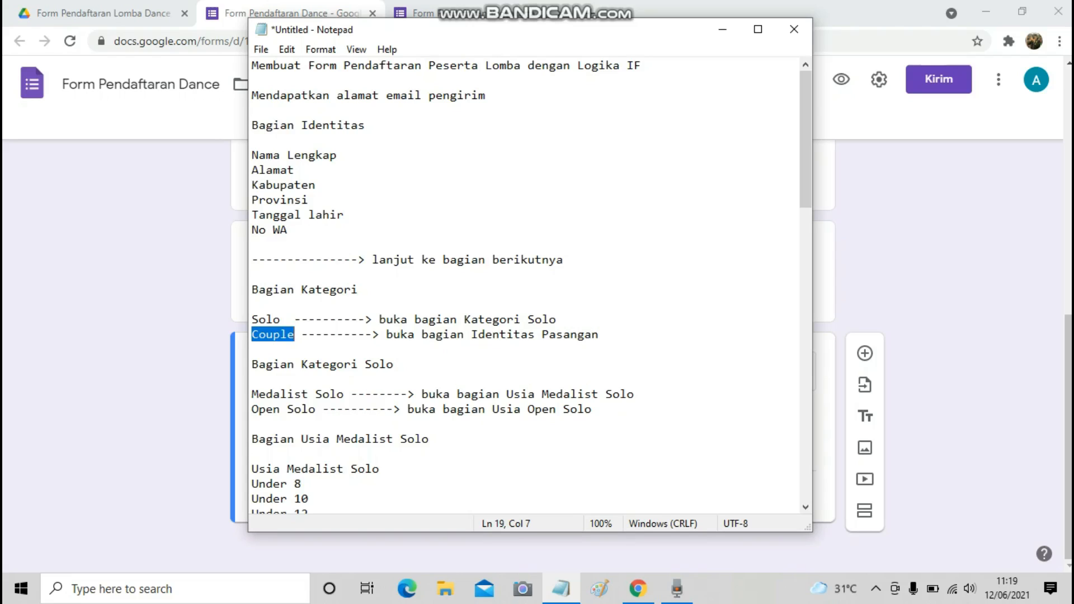
{"action": "key", "text": "alt+Tab"}
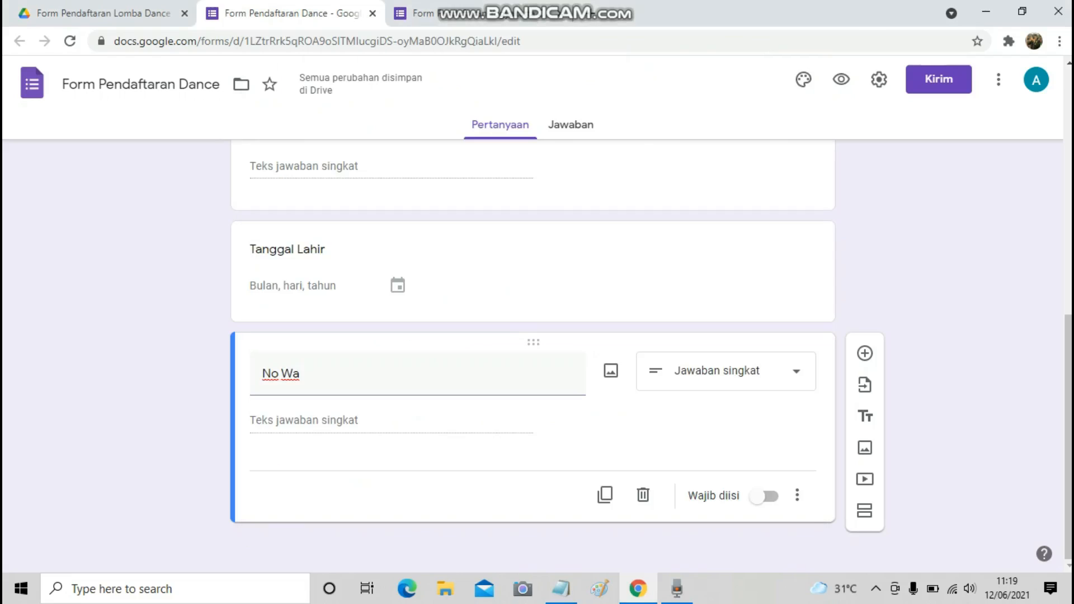
Add a Kategori drop-down question with options Solo and Couple.
{"action": "left_click", "coordinate": [865, 353]}
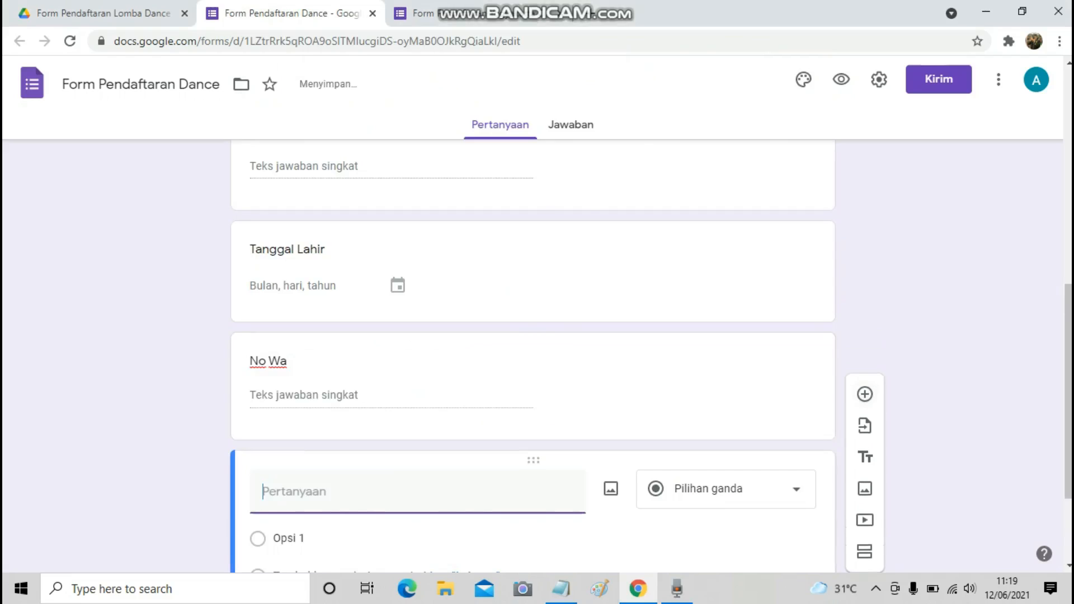
{"action": "type", "text": "Kategori"}
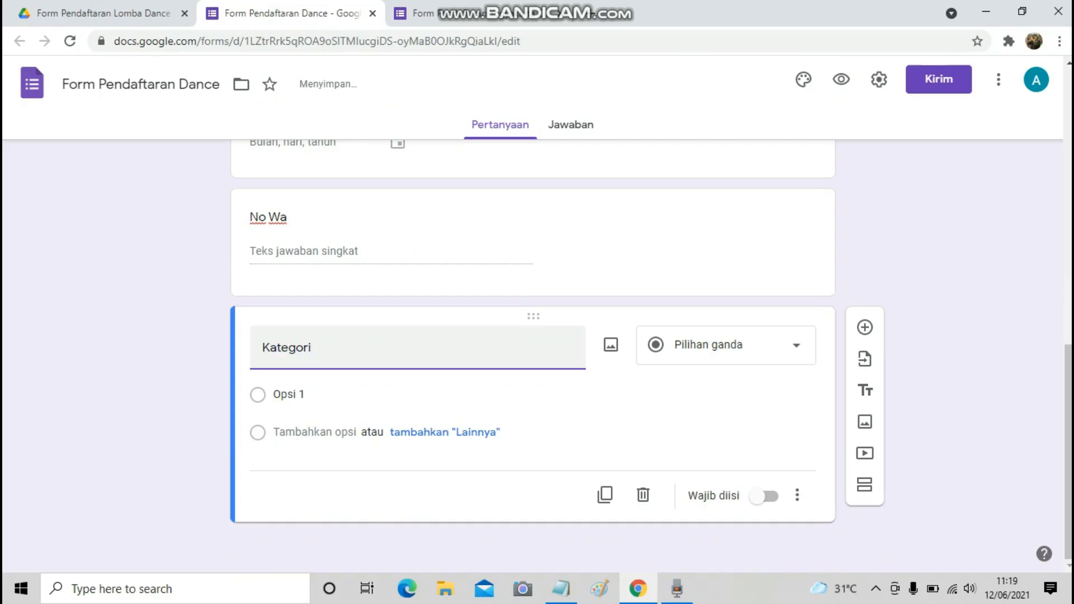
{"action": "left_click", "coordinate": [726, 345]}
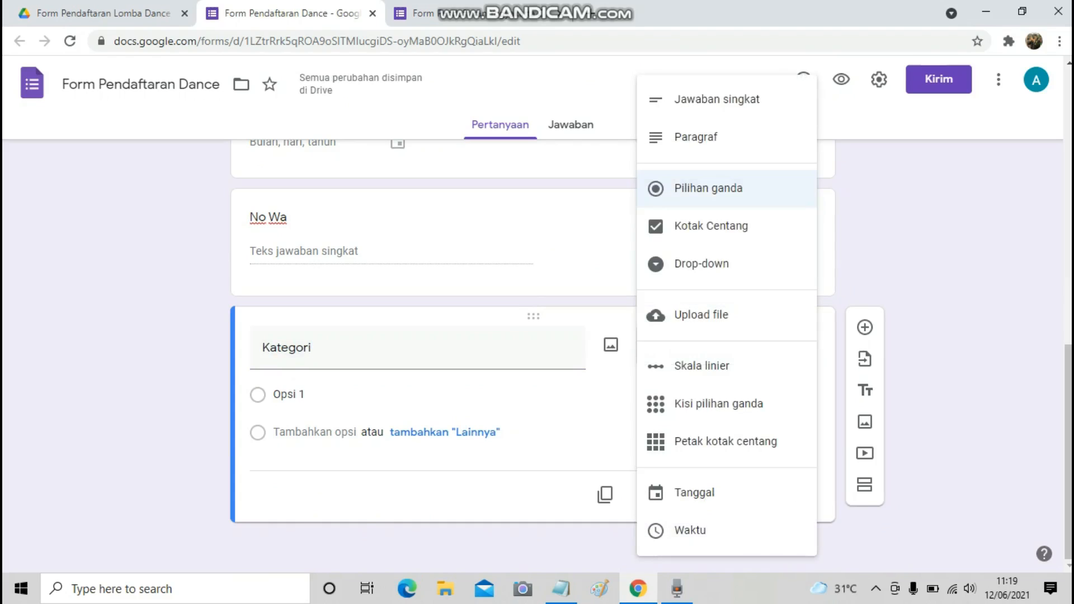
{"action": "left_click", "coordinate": [702, 263]}
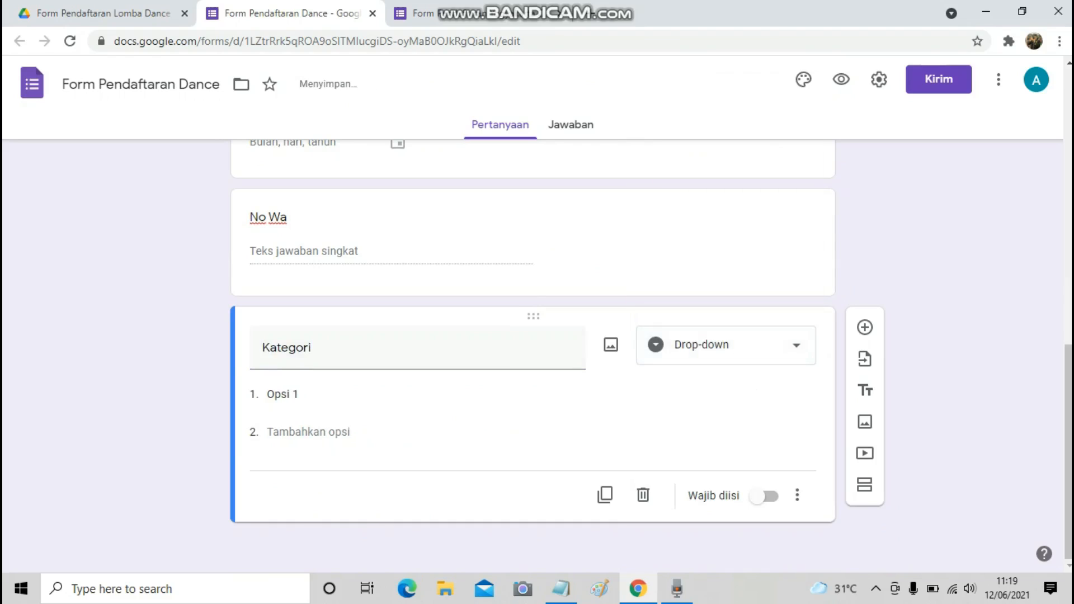
{"action": "left_click", "coordinate": [292, 395]}
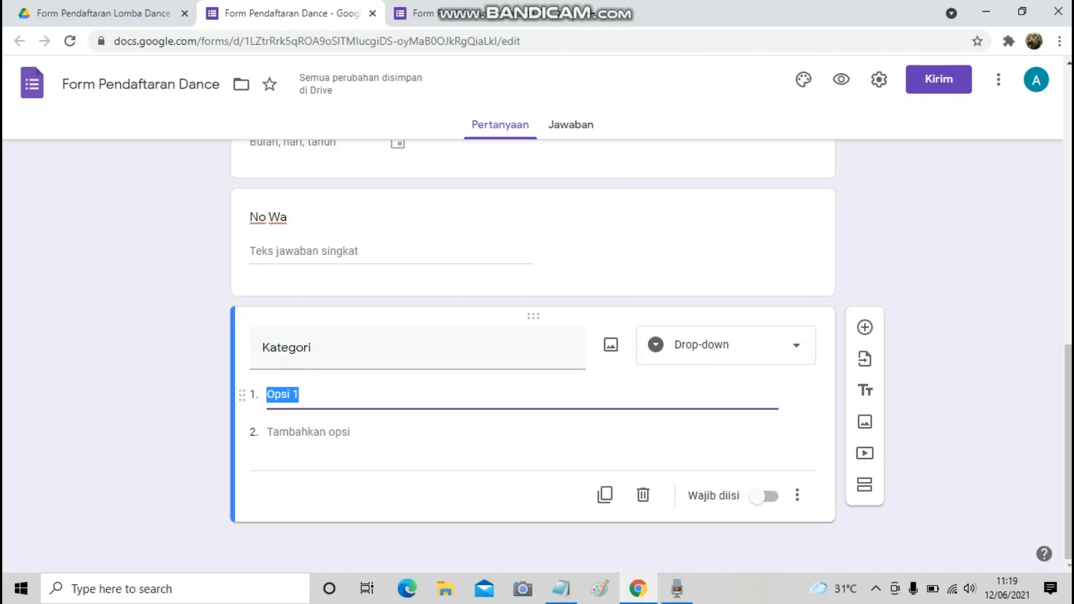
{"action": "type", "text": "Solo"}
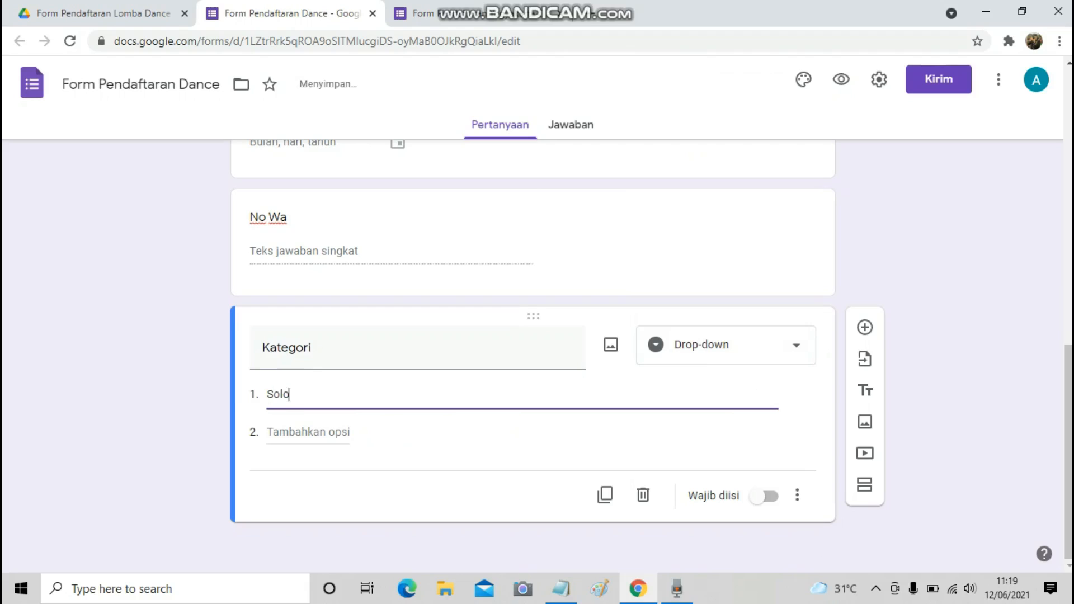
{"action": "key", "text": "Return"}
{"action": "type", "text": "Couple"}
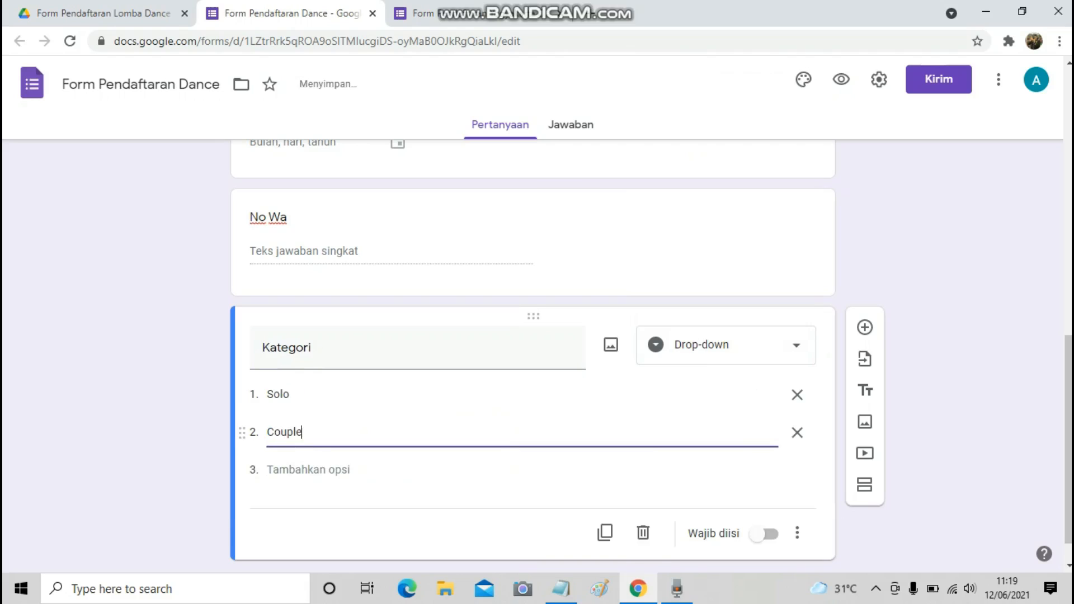
{"action": "scroll", "coordinate": [533, 358], "scroll_direction": "down", "scroll_amount": 1}
Select the Bagian Kategori Solo line in the Notepad outline.
{"action": "left_click", "coordinate": [561, 588]}
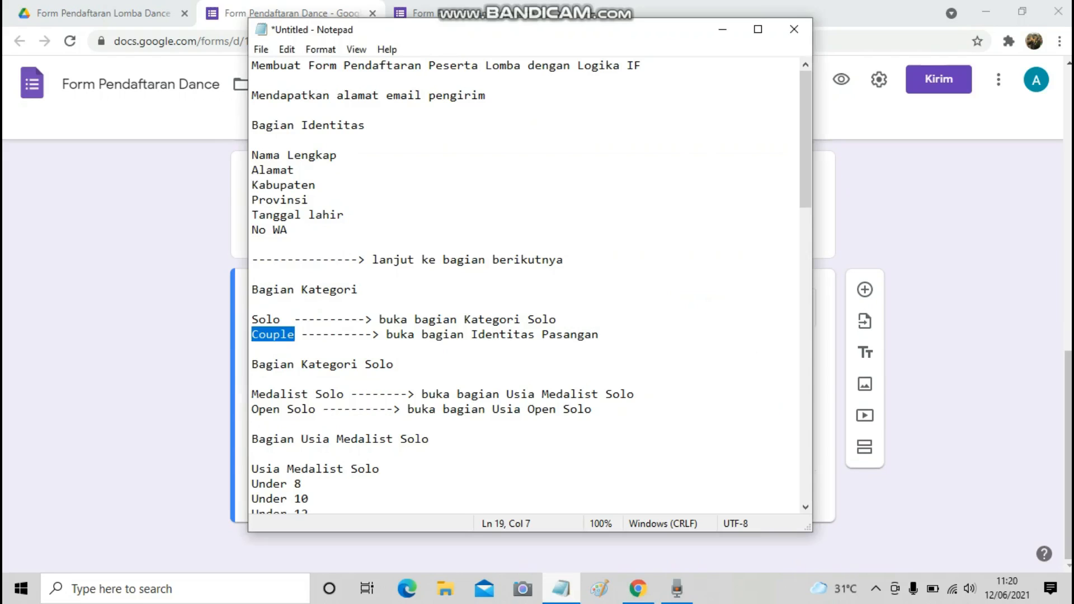
{"action": "scroll", "coordinate": [524, 286], "scroll_direction": "down", "scroll_amount": 2}
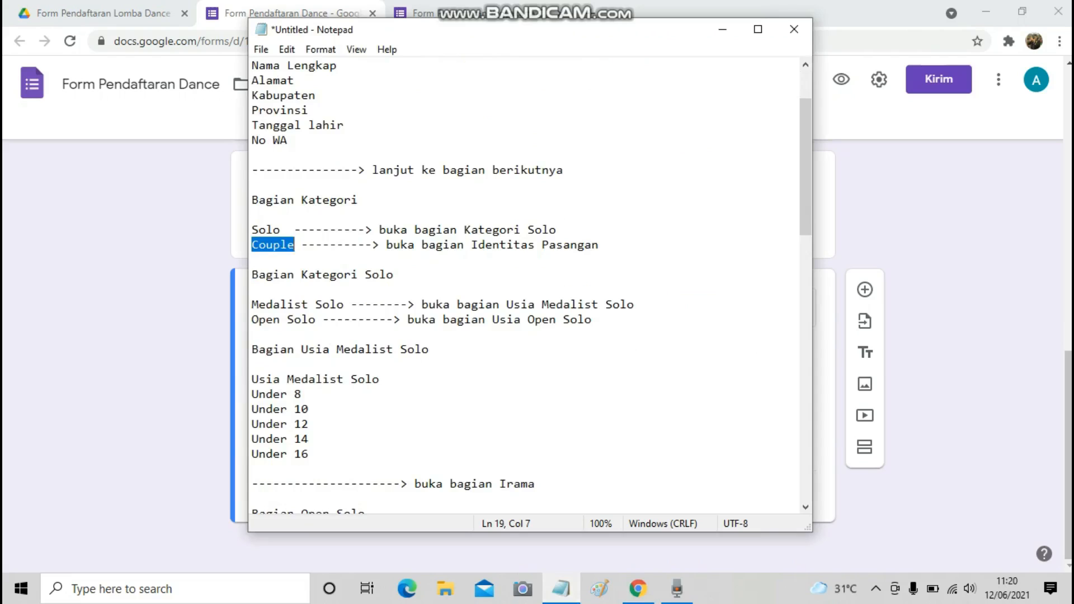
{"action": "left_click_drag", "start_coordinate": [251, 274], "coordinate": [394, 274]}
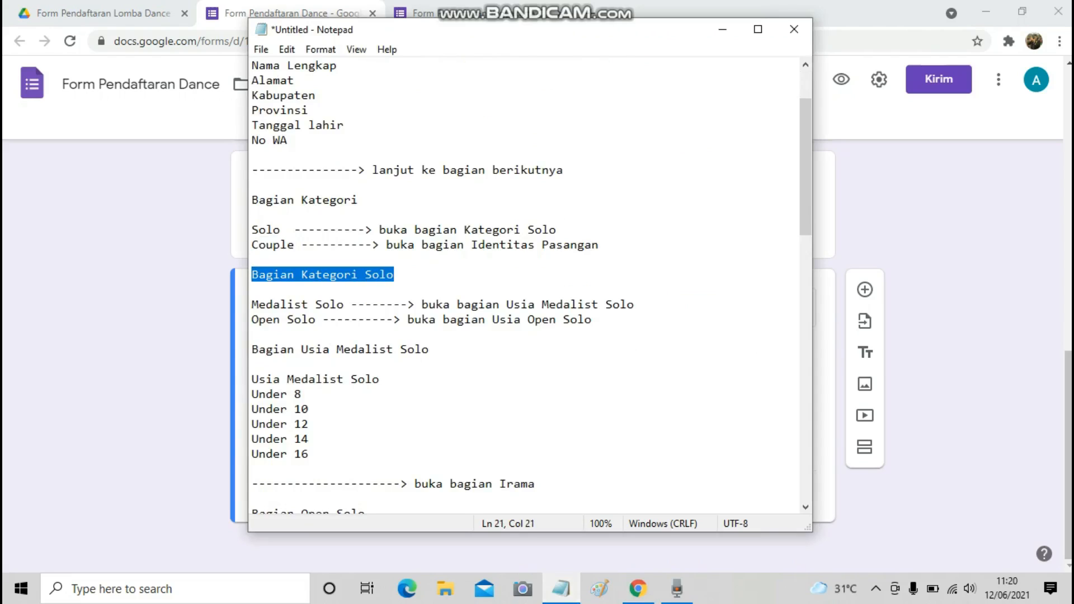
{"action": "key", "text": "alt+Tab"}
Add a Kategori Solo drop-down question with options Medalist and Open.
{"action": "left_click", "coordinate": [865, 289]}
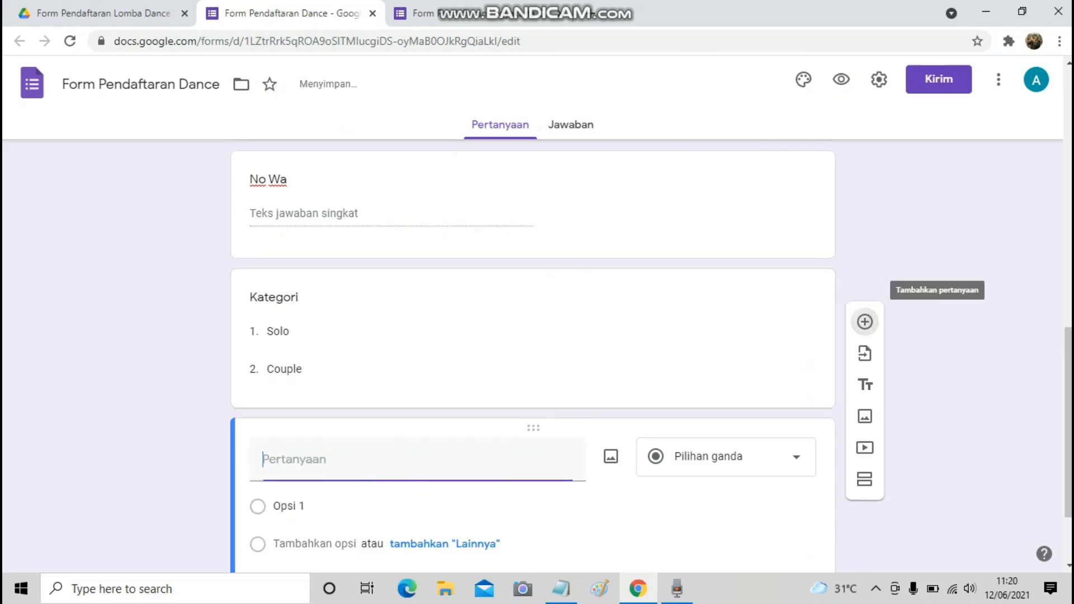
{"action": "type", "text": "K"}
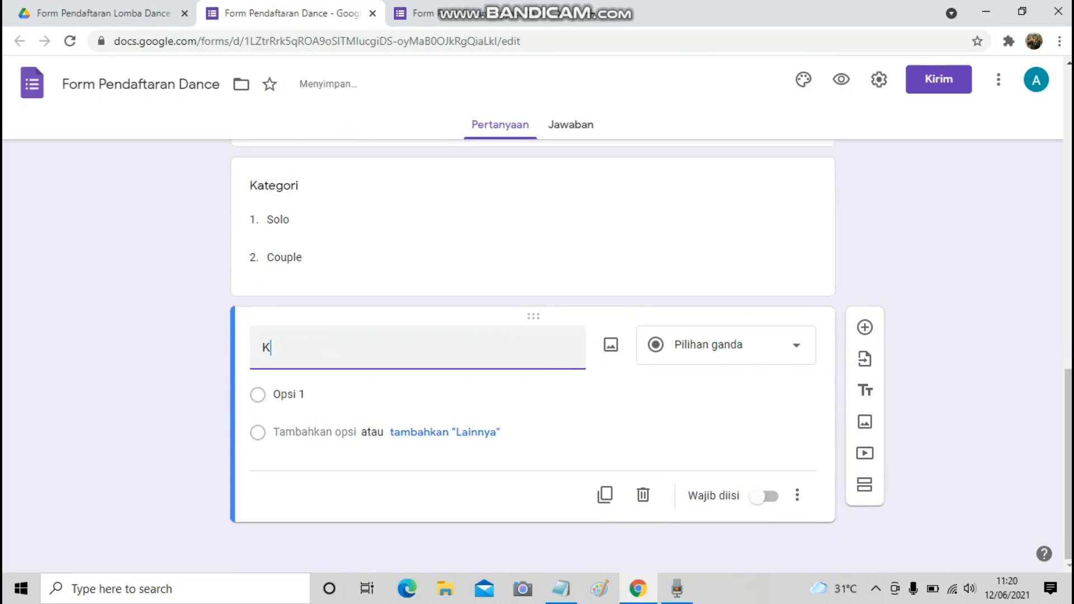
{"action": "type", "text": "ategori Solo"}
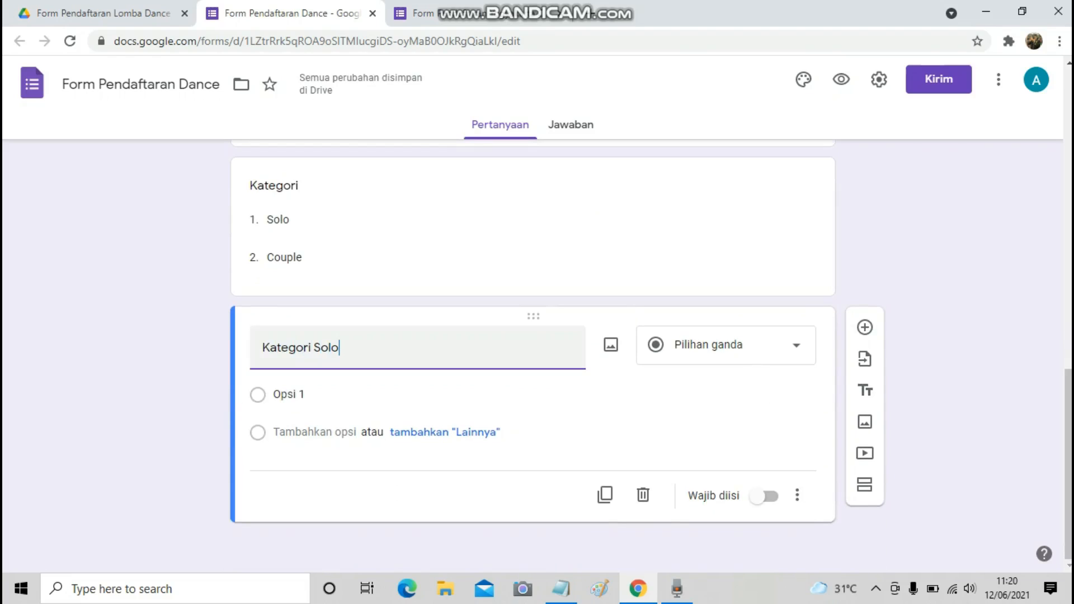
{"action": "left_click", "coordinate": [726, 345]}
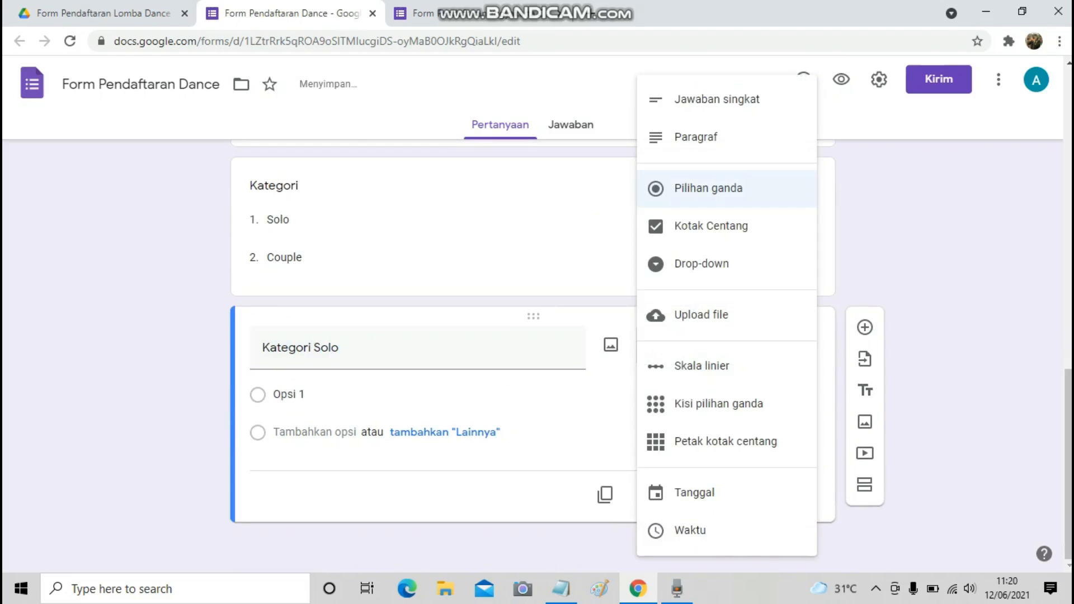
{"action": "left_click", "coordinate": [708, 261]}
{"action": "left_click", "coordinate": [329, 395]}
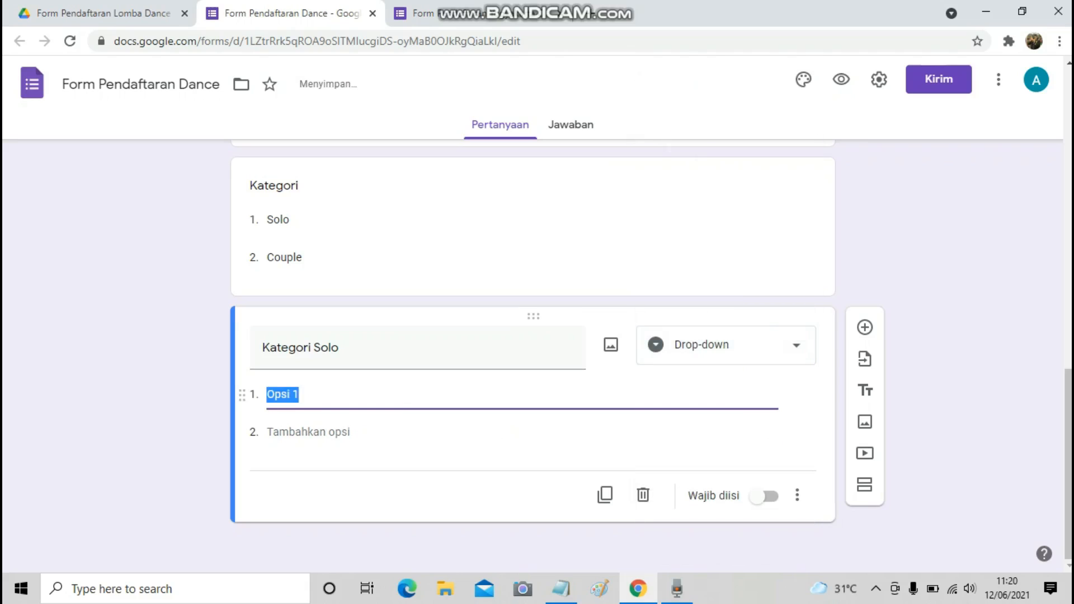
{"action": "type", "text": "Medalist"}
{"action": "key", "text": "Return"}
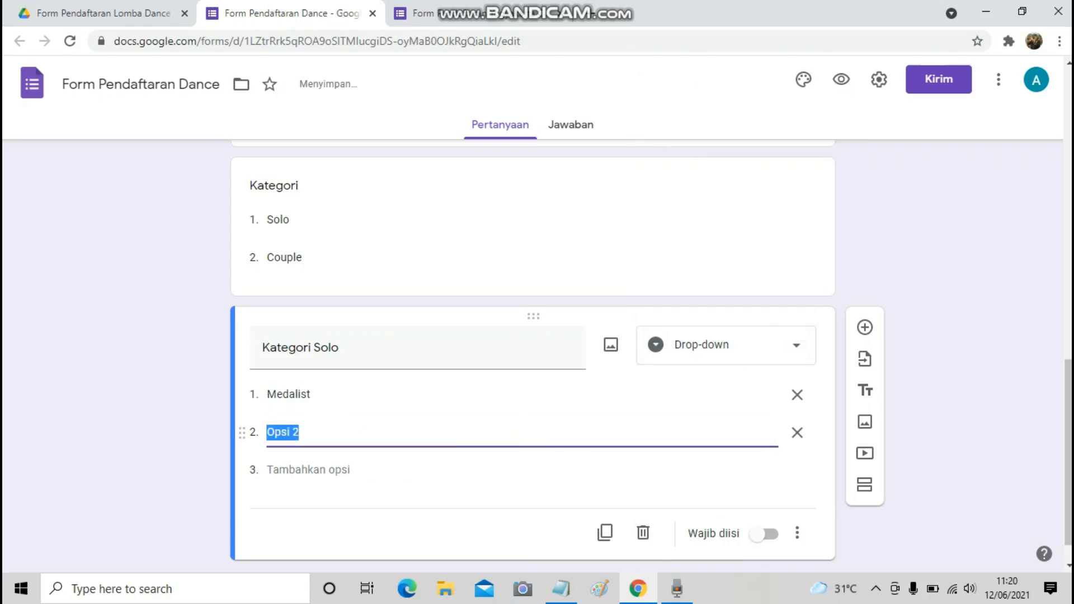
{"action": "type", "text": "Open"}
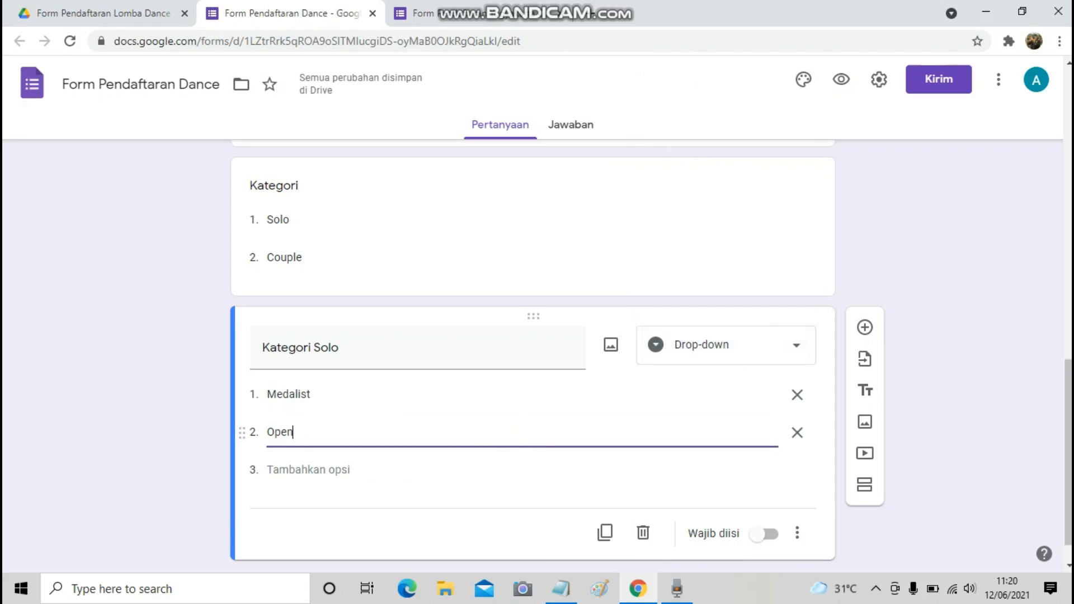
Review the Notepad outline, then add a new blank question below Kategori Solo.
{"action": "key", "text": "alt+Tab"}
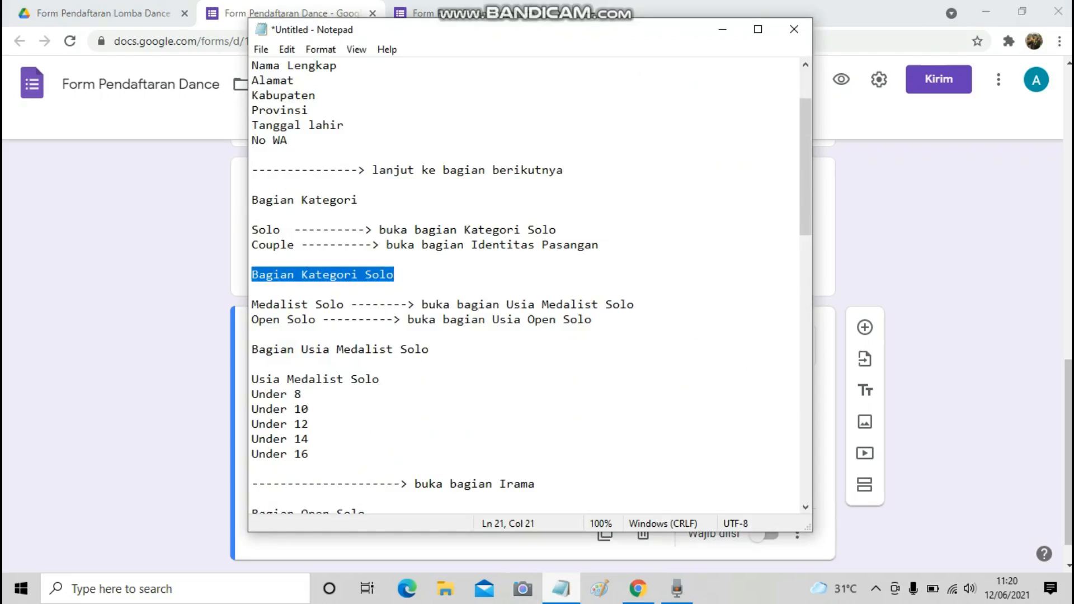
{"action": "scroll", "coordinate": [526, 285], "scroll_direction": "down", "scroll_amount": 3}
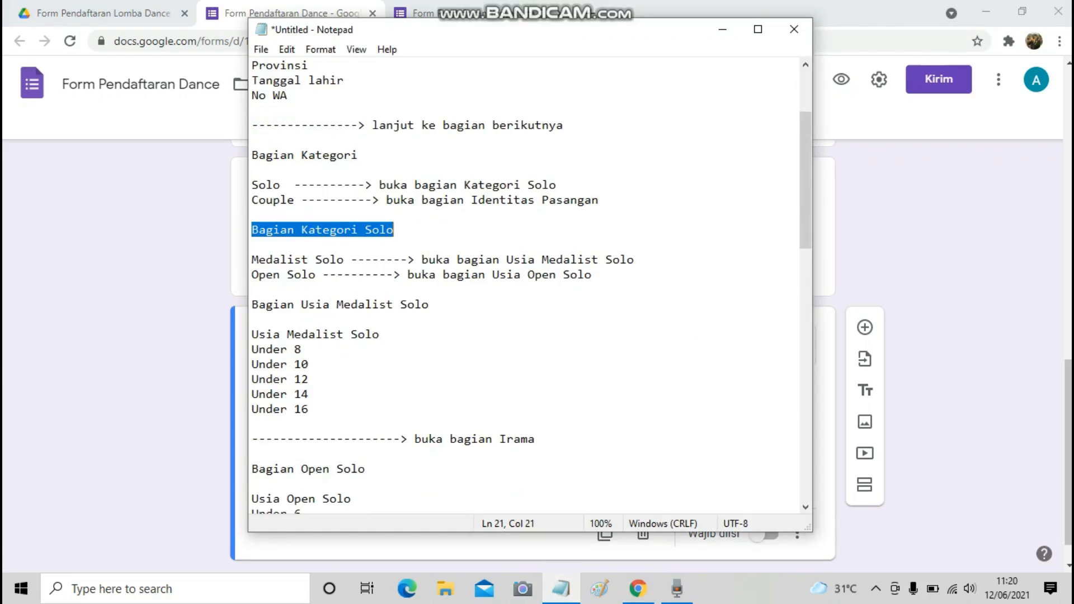
{"action": "scroll", "coordinate": [526, 286], "scroll_direction": "down", "scroll_amount": 1}
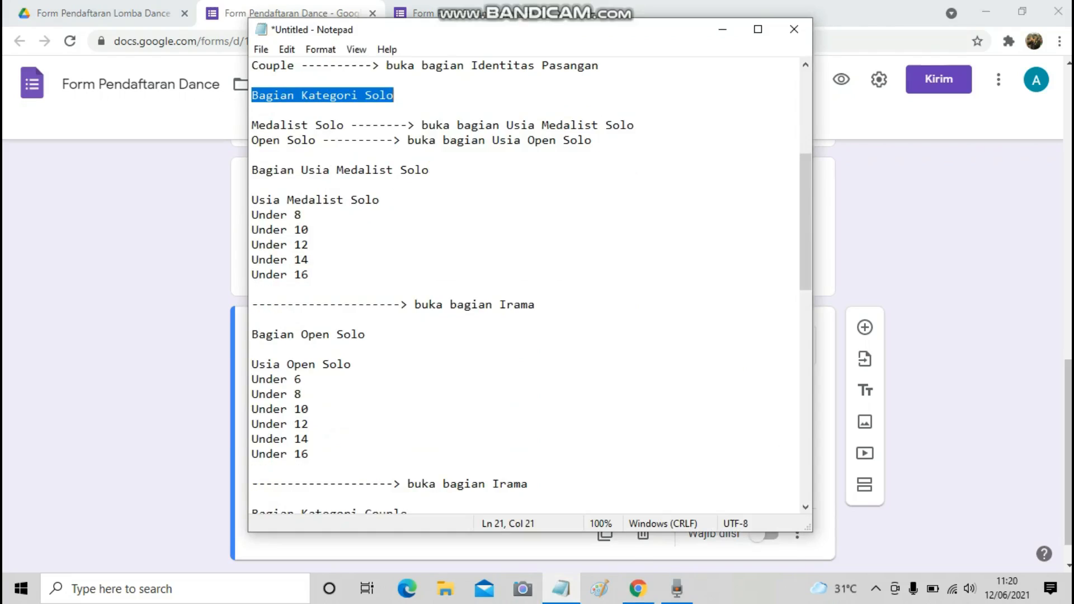
{"action": "key", "text": "alt+Tab"}
{"action": "scroll", "coordinate": [526, 346], "scroll_direction": "down", "scroll_amount": 1}
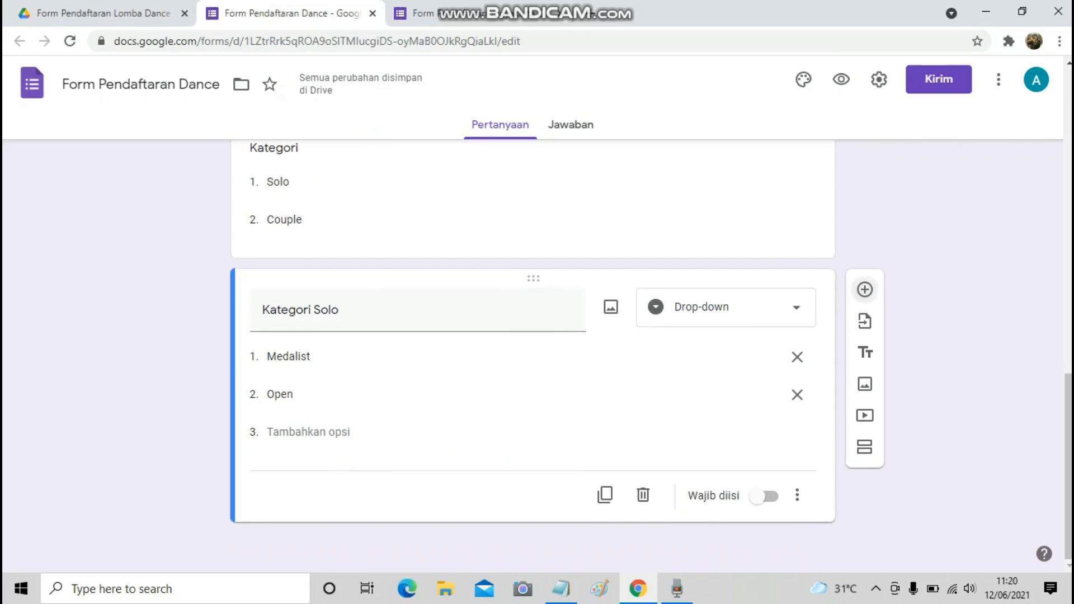
{"action": "left_click", "coordinate": [865, 290]}
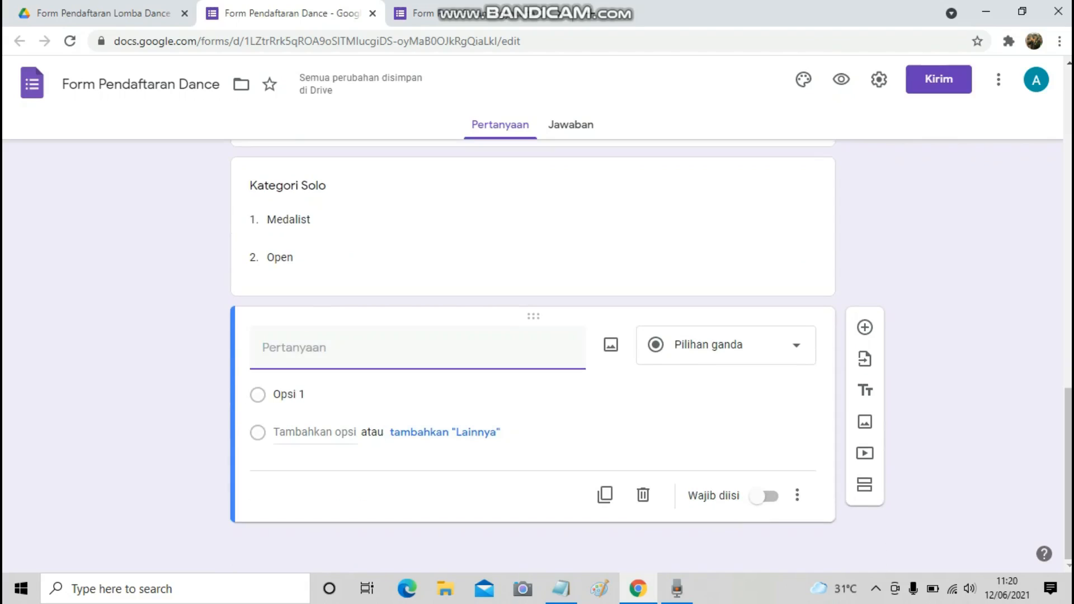
Paste 'Usia Medalist Solo' from the Notepad outline as the question title and make it a drop-down.
{"action": "key", "text": "alt+Tab"}
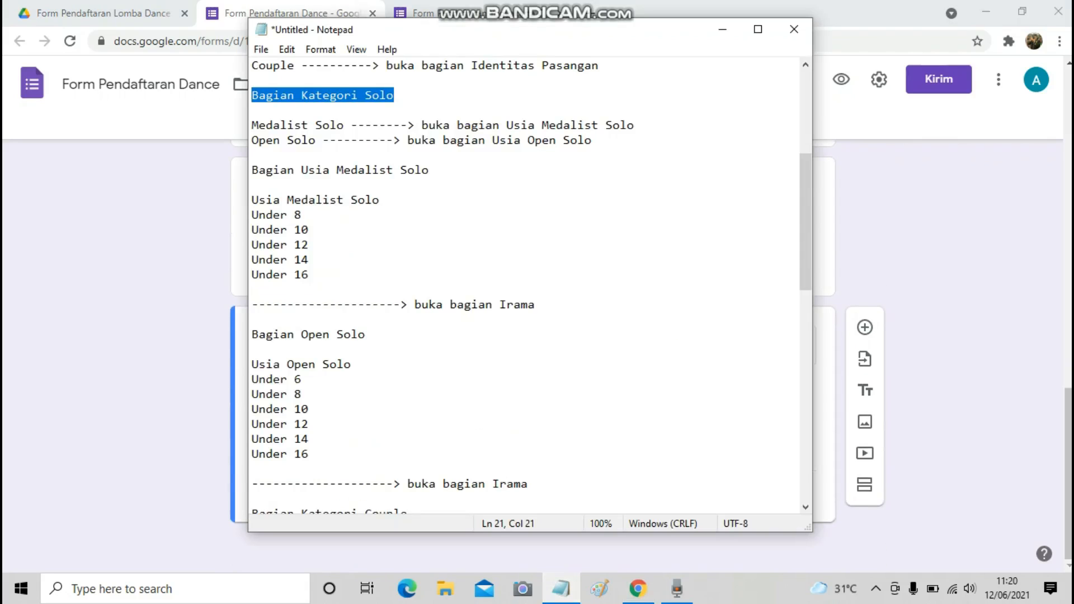
{"action": "left_click_drag", "start_coordinate": [252, 200], "coordinate": [379, 200]}
{"action": "key", "text": "ctrl+c"}
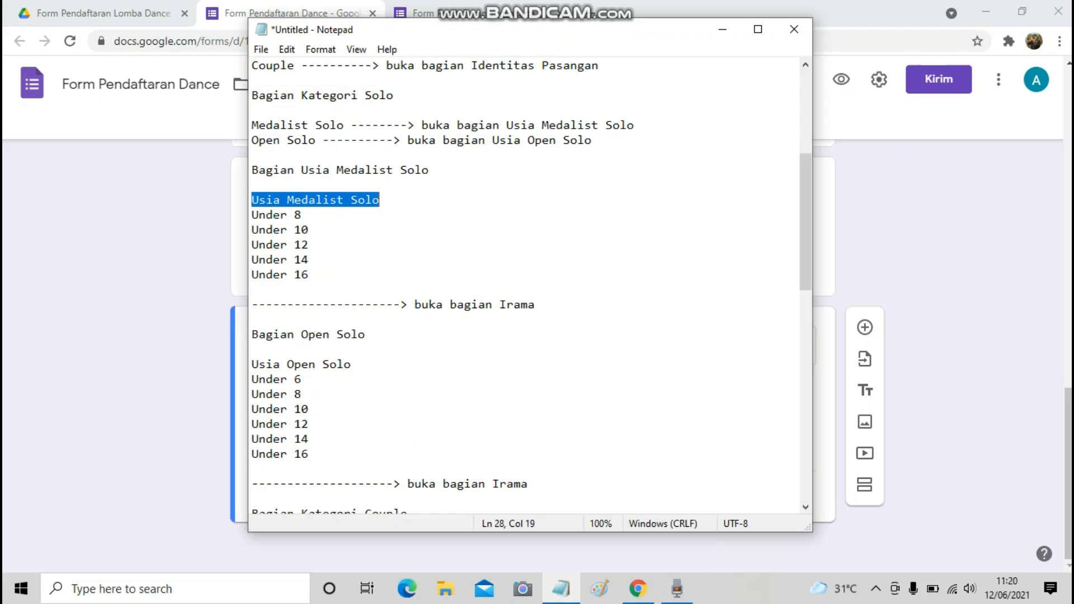
{"action": "key", "text": "alt+Tab"}
{"action": "key", "text": "ctrl+v"}
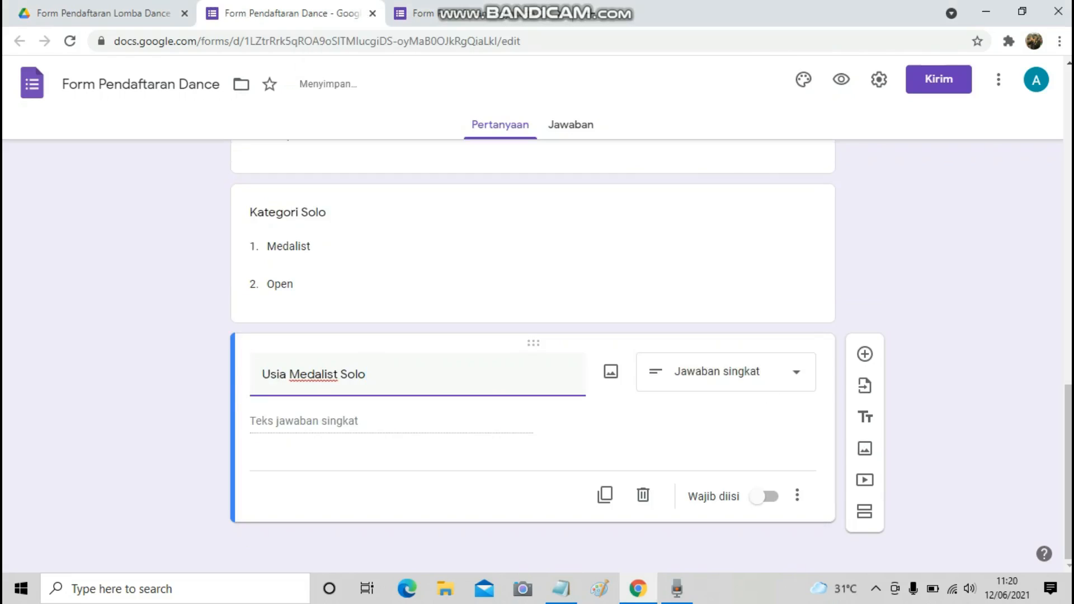
{"action": "left_click", "coordinate": [780, 371]}
{"action": "left_click", "coordinate": [702, 264]}
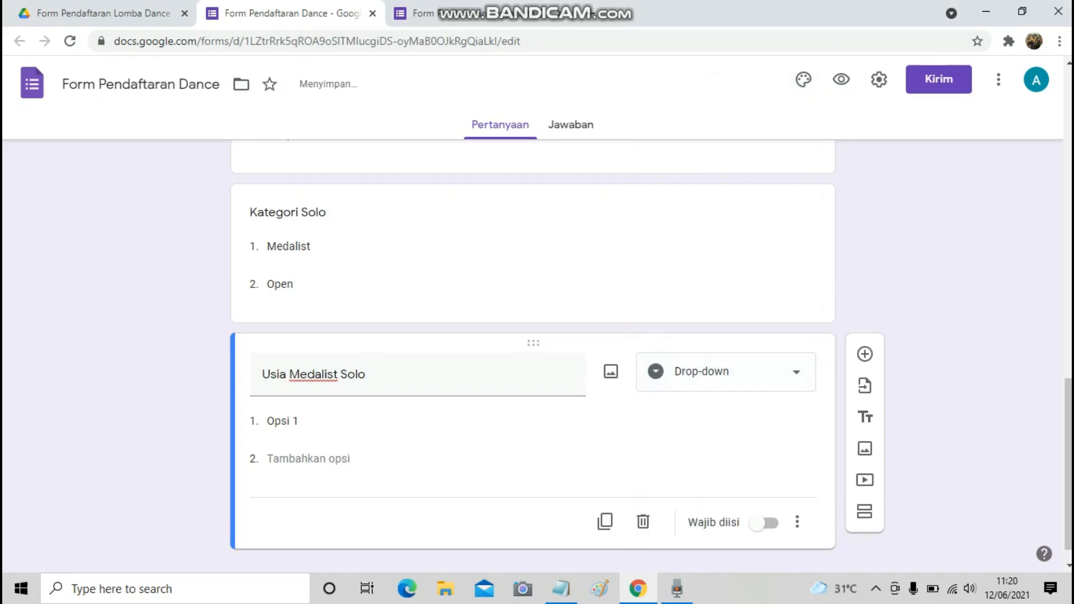
Copy the ages from Notepad and add options Under 8, Under 10 and Under 12.
{"action": "left_click", "coordinate": [561, 589]}
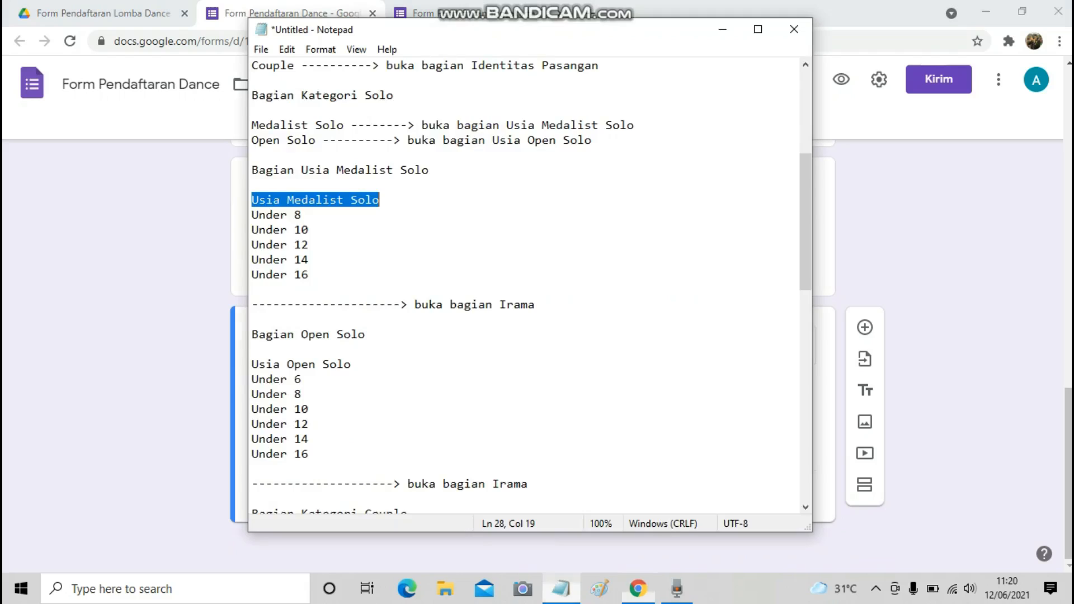
{"action": "key", "text": "Down"}
{"action": "key", "text": "Home"}
{"action": "key", "text": "shift+End"}
{"action": "key", "text": "ctrl+c"}
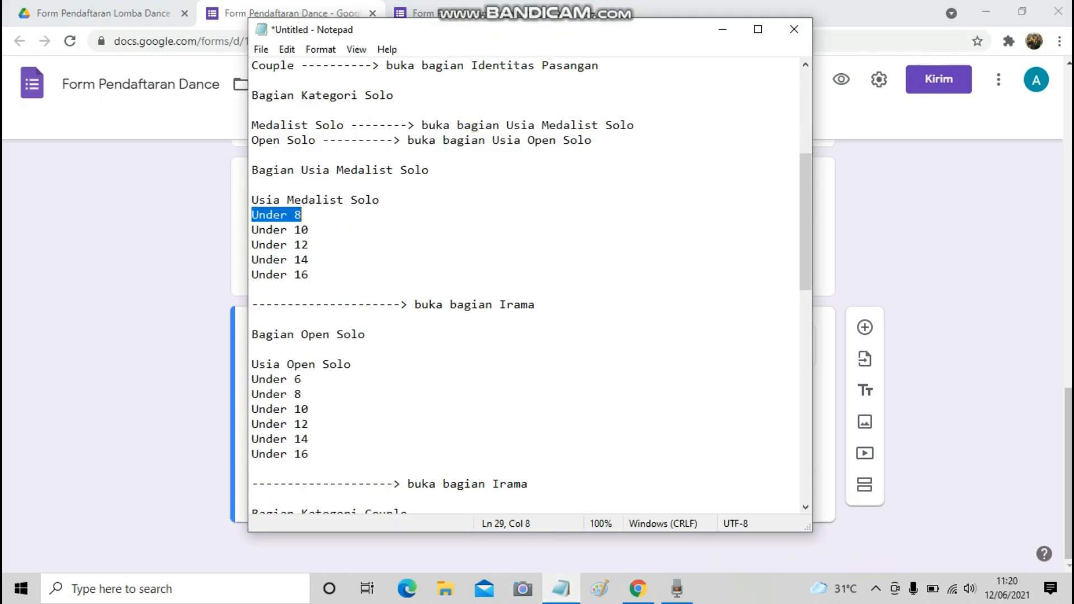
{"action": "key", "text": "alt+Tab"}
{"action": "left_click", "coordinate": [283, 394]}
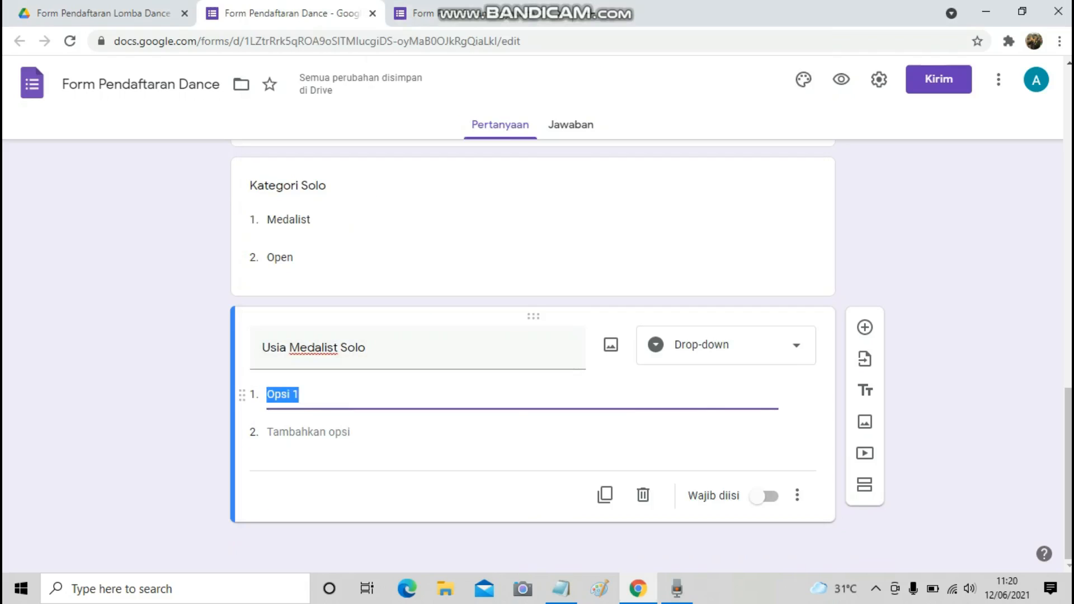
{"action": "key", "text": "ctrl+v"}
{"action": "key", "text": "alt+Tab"}
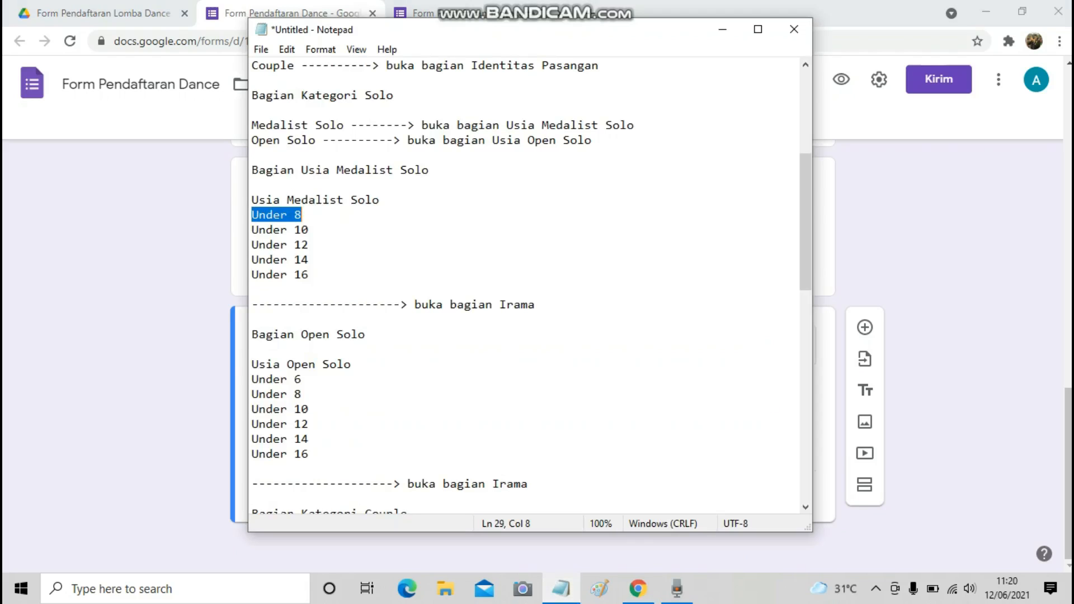
{"action": "key", "text": "Down"}
{"action": "key", "text": "Home"}
{"action": "key", "text": "shift+End"}
{"action": "key", "text": "ctrl+c"}
{"action": "key", "text": "alt+Tab"}
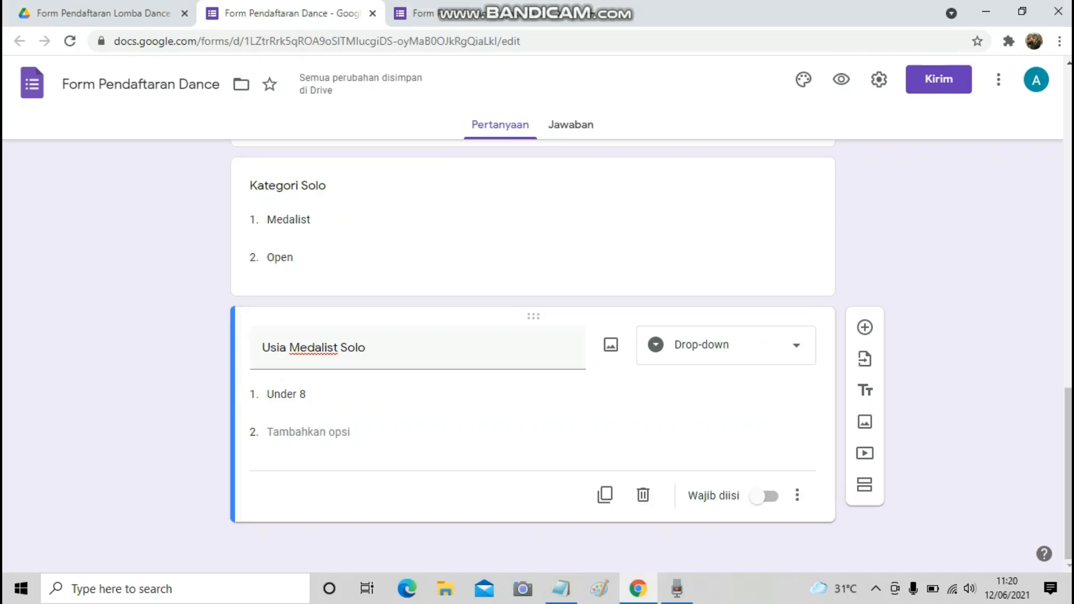
{"action": "left_click", "coordinate": [302, 432]}
{"action": "key", "text": "ctrl+v"}
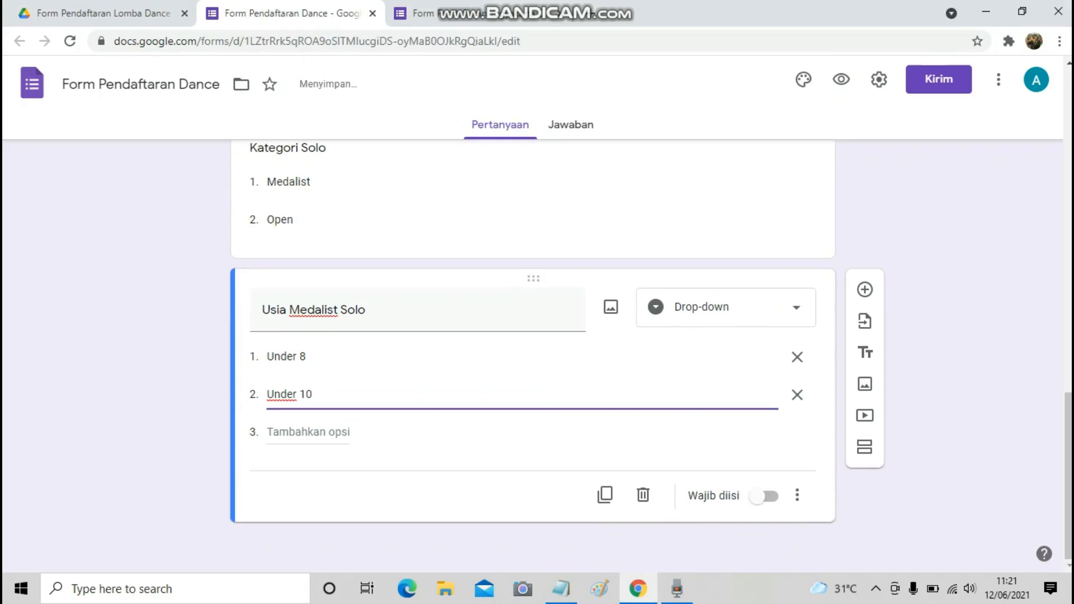
{"action": "key", "text": "alt+Tab"}
{"action": "key", "text": "Down"}
{"action": "key", "text": "Home"}
{"action": "key", "text": "shift+End"}
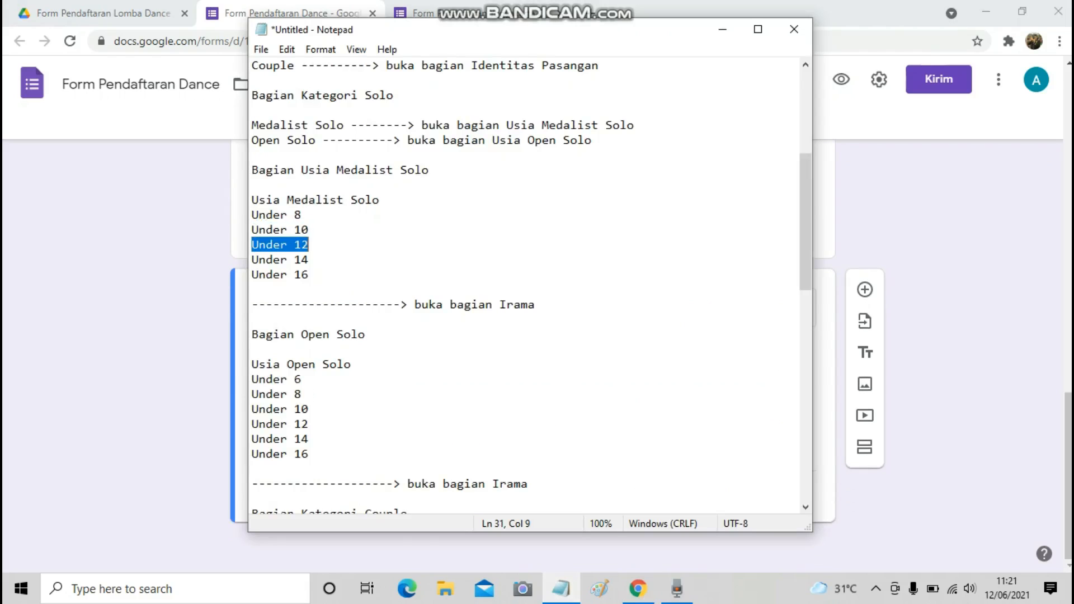
{"action": "key", "text": "ctrl+c"}
{"action": "key", "text": "alt+Tab"}
{"action": "left_click", "coordinate": [268, 432]}
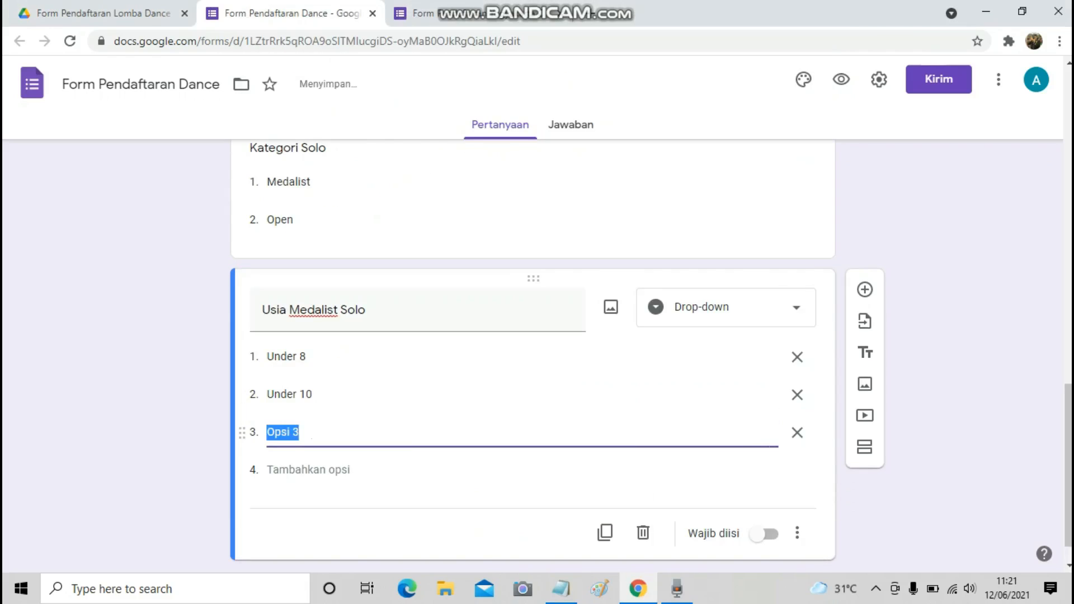
{"action": "key", "text": "ctrl+v"}
Add the remaining age options Under 14 and Under 16 from the Notepad outline.
{"action": "key", "text": "alt+Tab"}
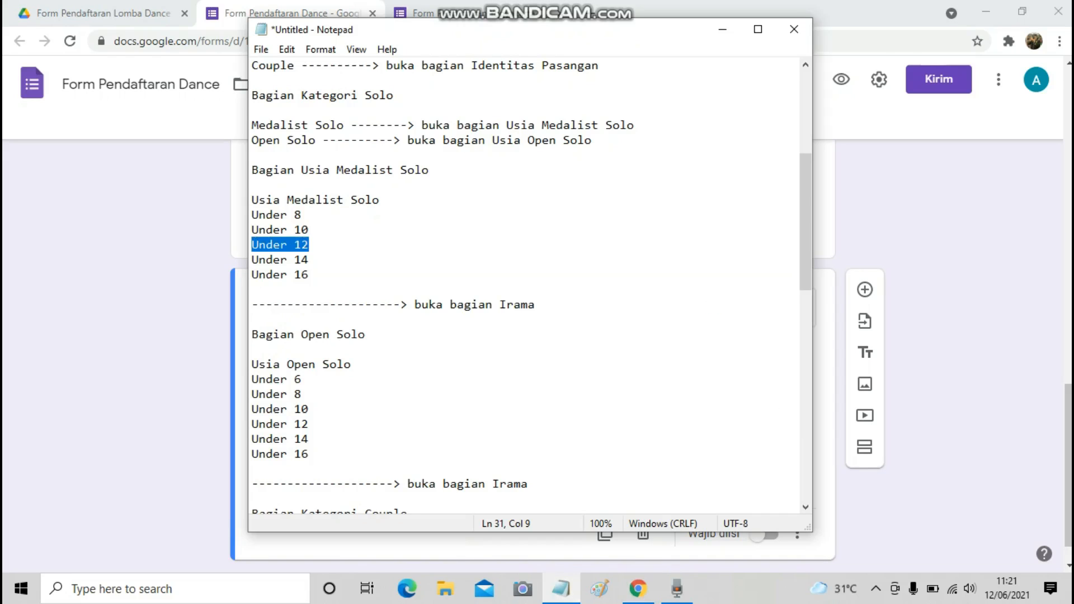
{"action": "key", "text": "Down"}
{"action": "key", "text": "Home"}
{"action": "key", "text": "shift+End"}
{"action": "key", "text": "ctrl+c"}
{"action": "key", "text": "alt+Tab"}
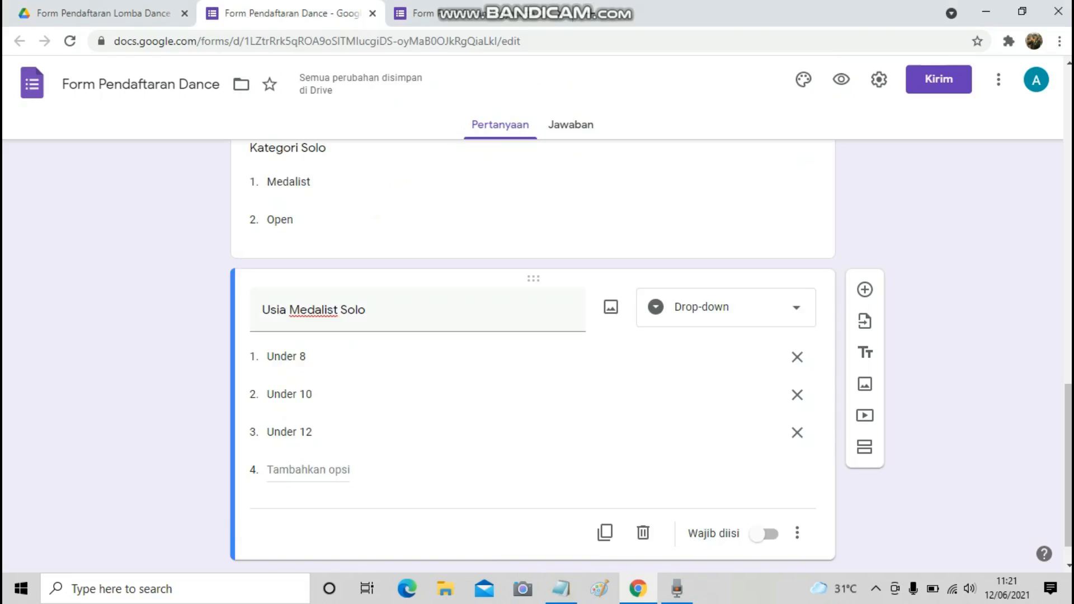
{"action": "left_click", "coordinate": [267, 470]}
{"action": "key", "text": "ctrl+v"}
{"action": "key", "text": "alt+Tab"}
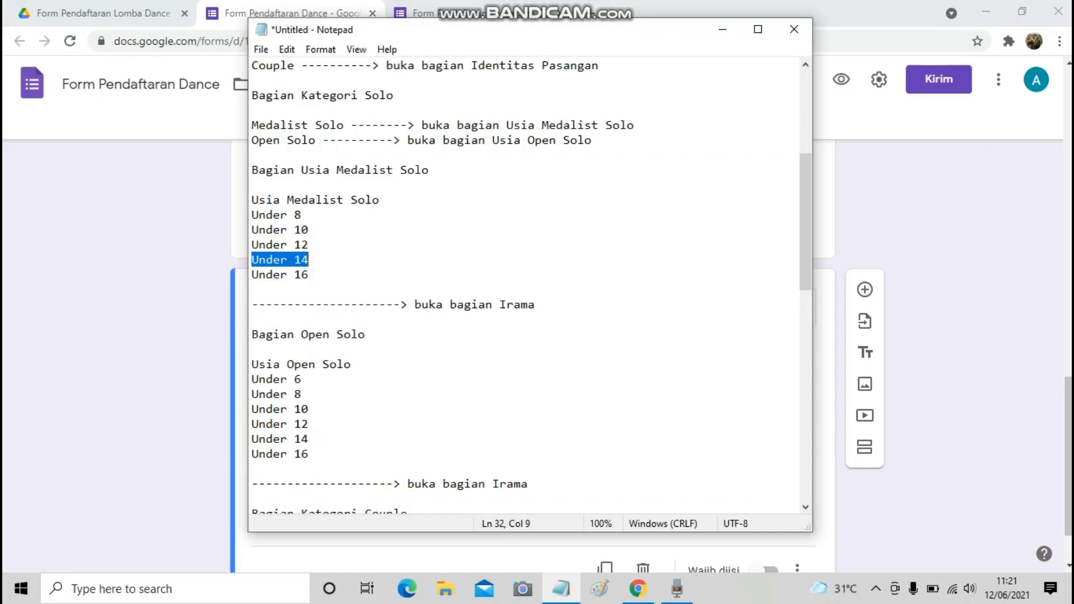
{"action": "key", "text": "Down"}
{"action": "key", "text": "Home"}
{"action": "key", "text": "shift+End"}
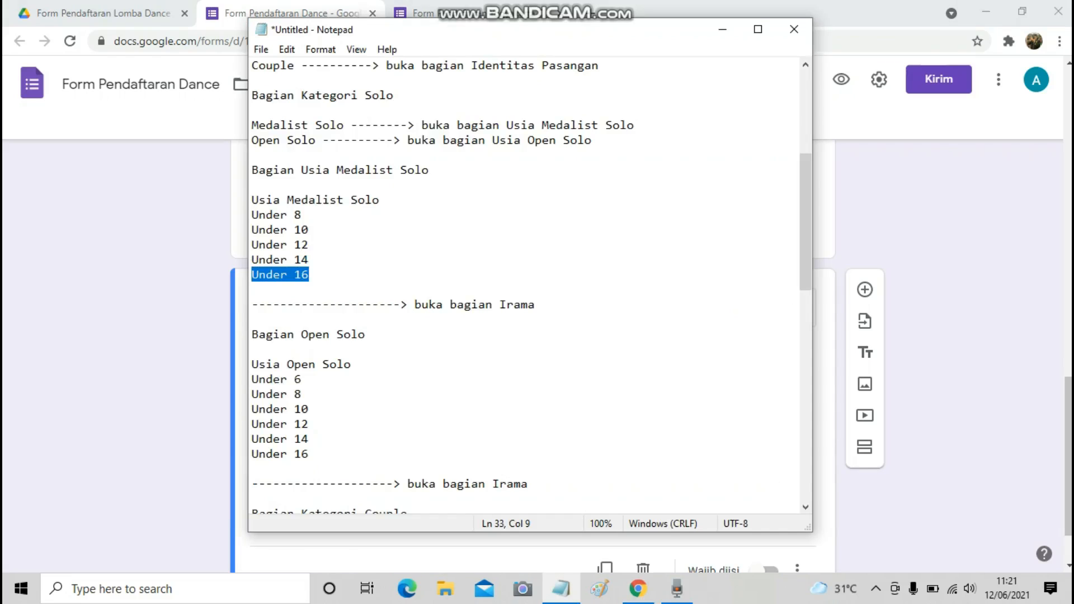
{"action": "key", "text": "ctrl+c"}
{"action": "key", "text": "alt+Tab"}
{"action": "left_click", "coordinate": [268, 506]}
{"action": "key", "text": "ctrl+v"}
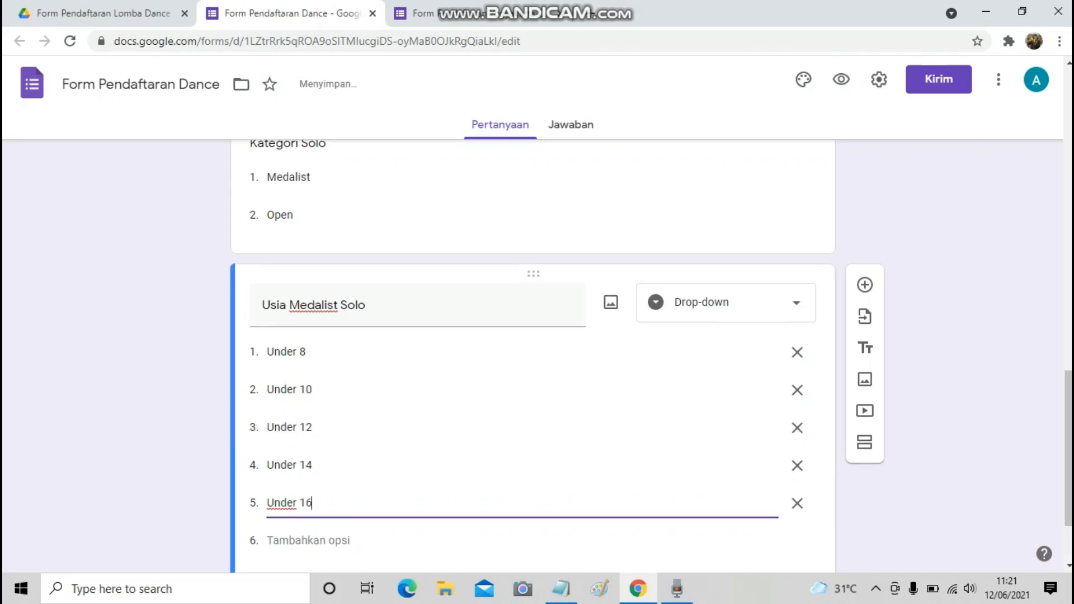
Copy the 'Usia Open Solo' line from the Notepad outline for the next question.
{"action": "scroll", "coordinate": [533, 358], "scroll_direction": "down", "scroll_amount": 2}
{"action": "key", "text": "alt+Tab"}
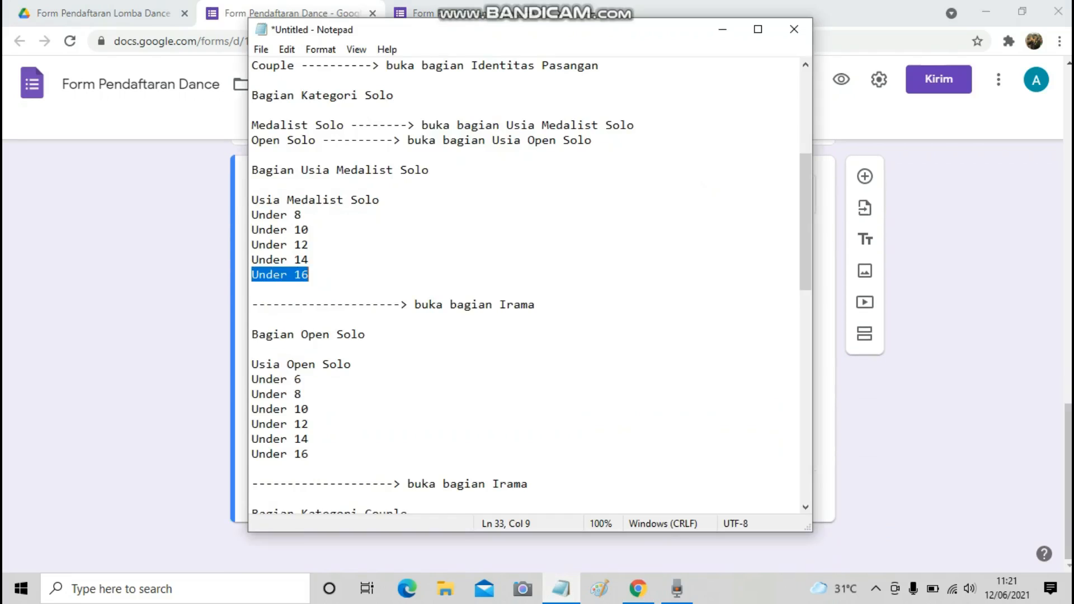
{"action": "scroll", "coordinate": [524, 286], "scroll_direction": "down", "scroll_amount": 1}
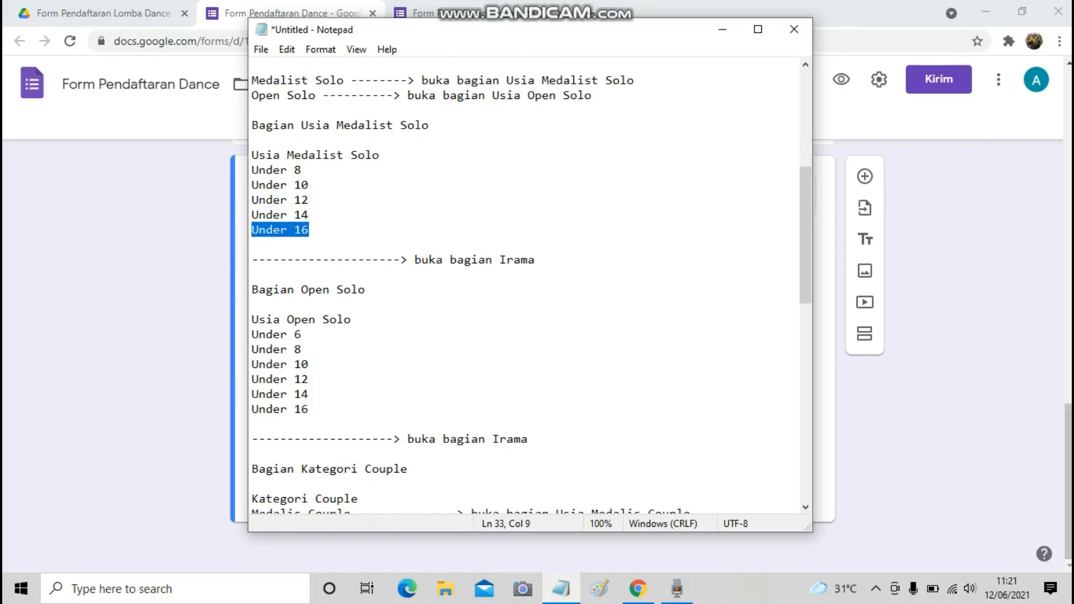
{"action": "left_click_drag", "start_coordinate": [251, 290], "coordinate": [365, 290]}
{"action": "left_click_drag", "start_coordinate": [251, 319], "coordinate": [351, 319]}
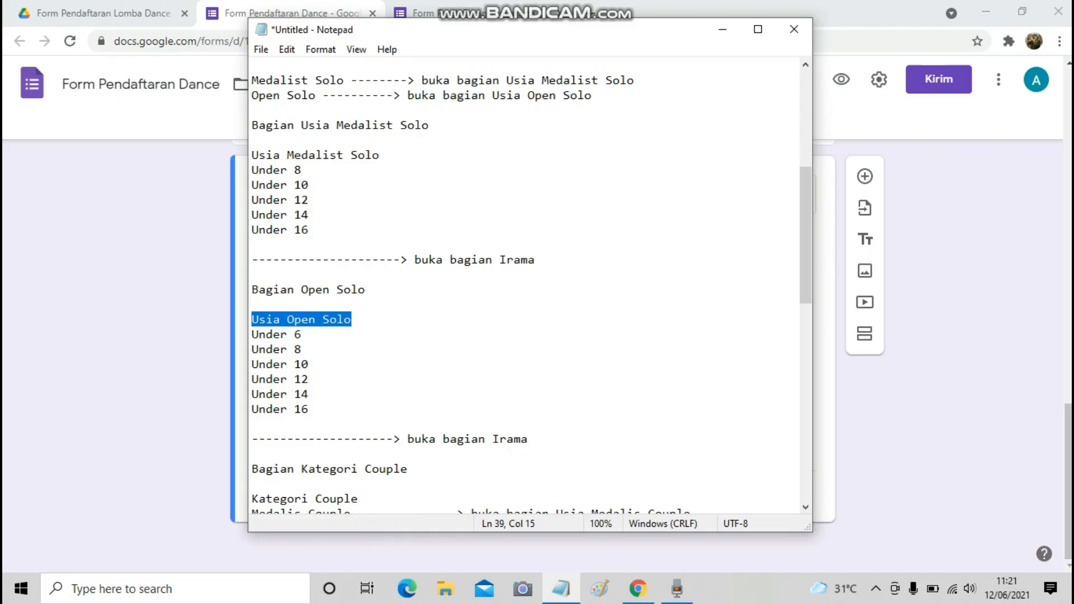
{"action": "key", "text": "alt+Tab"}
Add a new question titled 'Usia Open Solo' and make it a drop-down.
{"action": "left_click", "coordinate": [865, 176]}
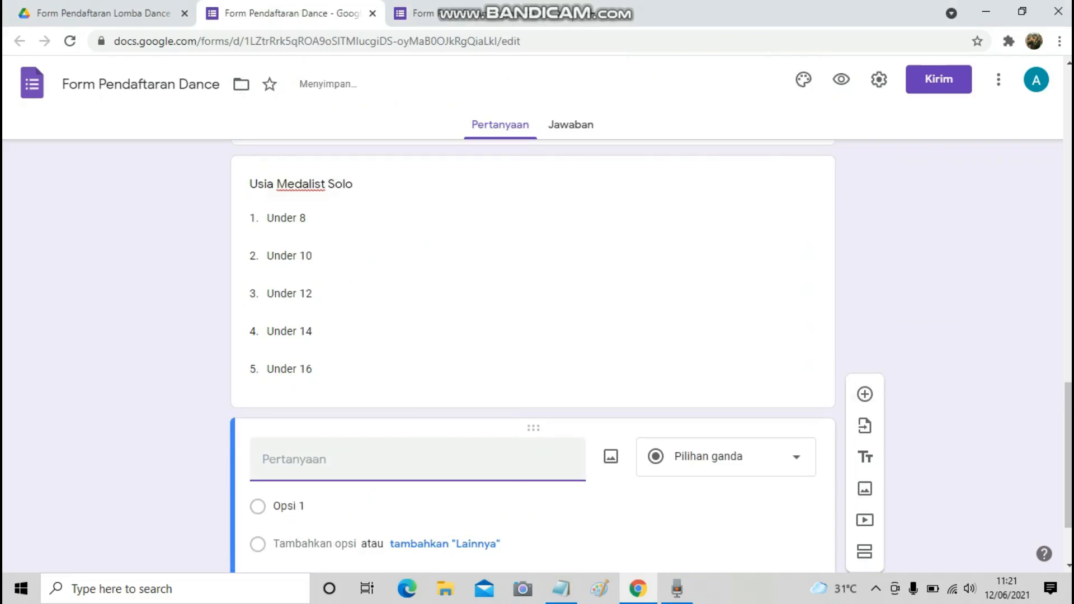
{"action": "key", "text": "ctrl+v"}
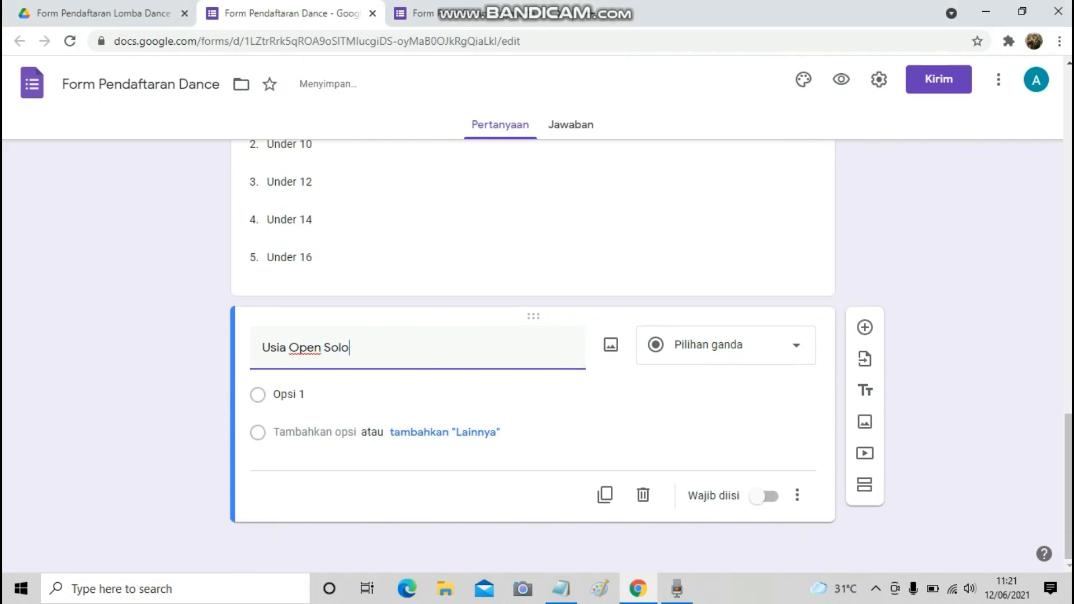
{"action": "left_click", "coordinate": [783, 345]}
{"action": "left_click", "coordinate": [722, 264]}
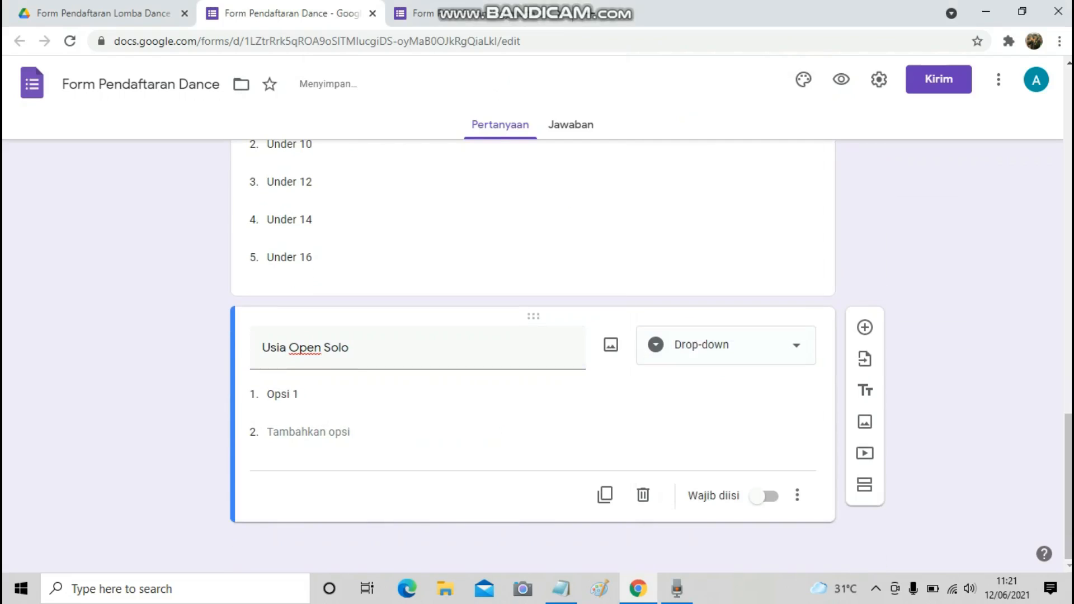
Copy the ages from Notepad and add options Under 6, Under 8 and Under 10.
{"action": "key", "text": "alt+Tab"}
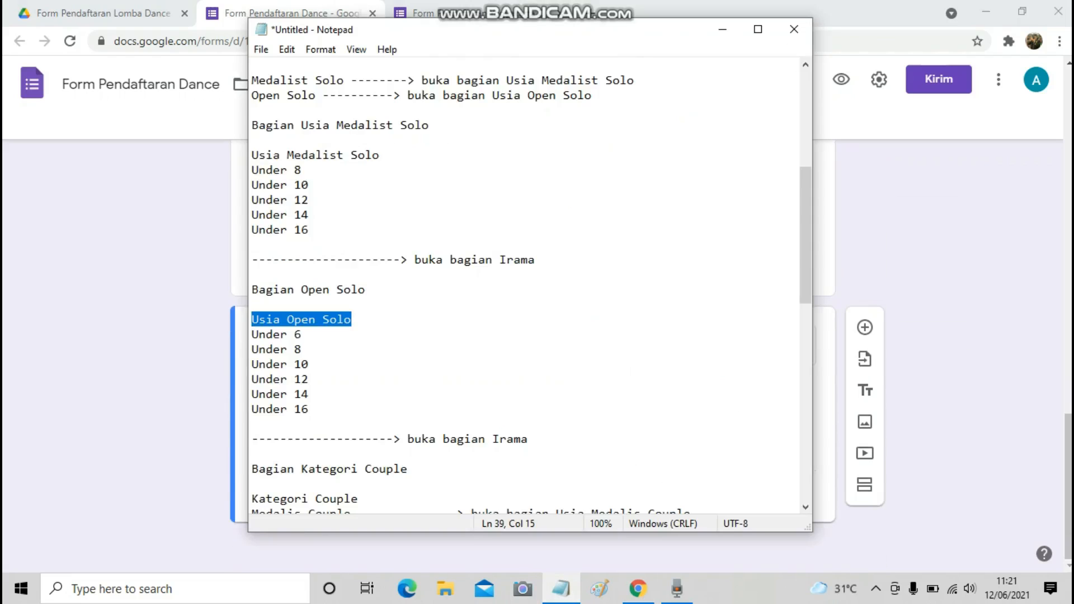
{"action": "key", "text": "Down"}
{"action": "key", "text": "Home"}
{"action": "key", "text": "shift+End"}
{"action": "key", "text": "ctrl+c"}
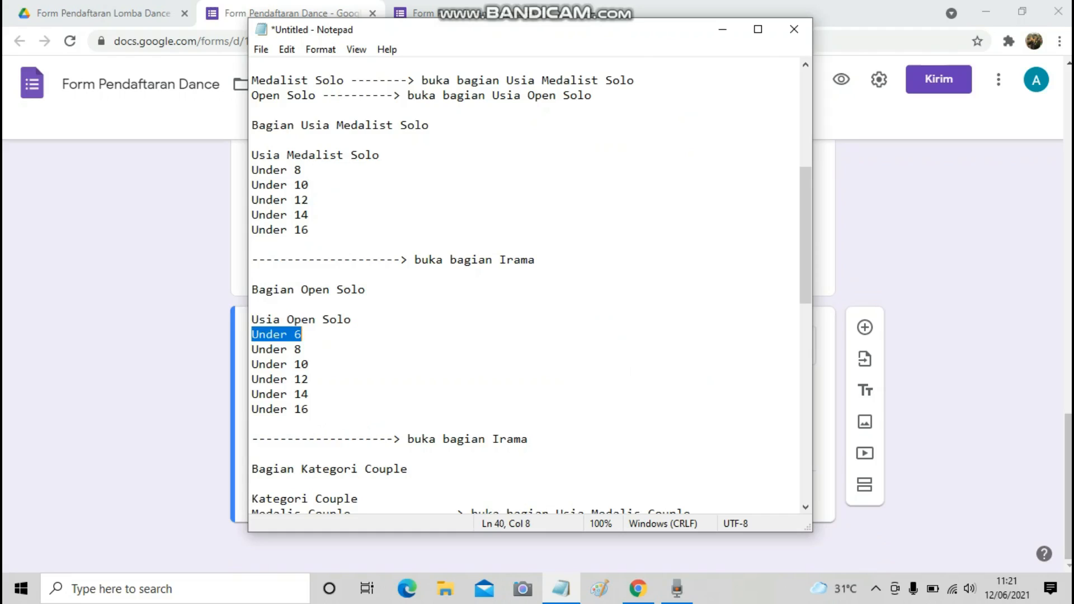
{"action": "key", "text": "alt+Tab"}
{"action": "left_click", "coordinate": [281, 394]}
{"action": "key", "text": "ctrl+v"}
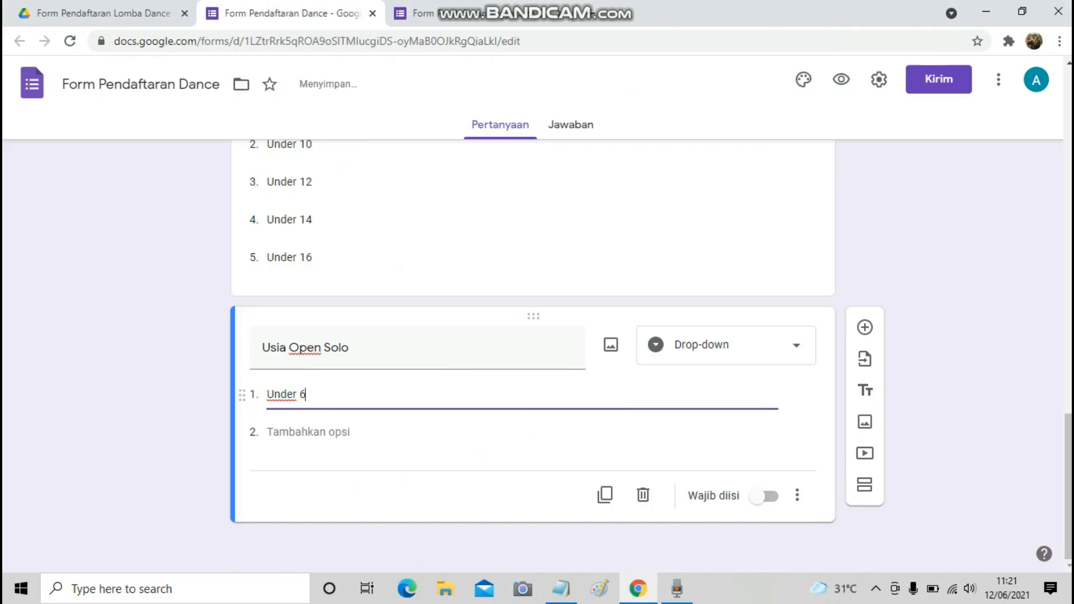
{"action": "key", "text": "alt+Tab"}
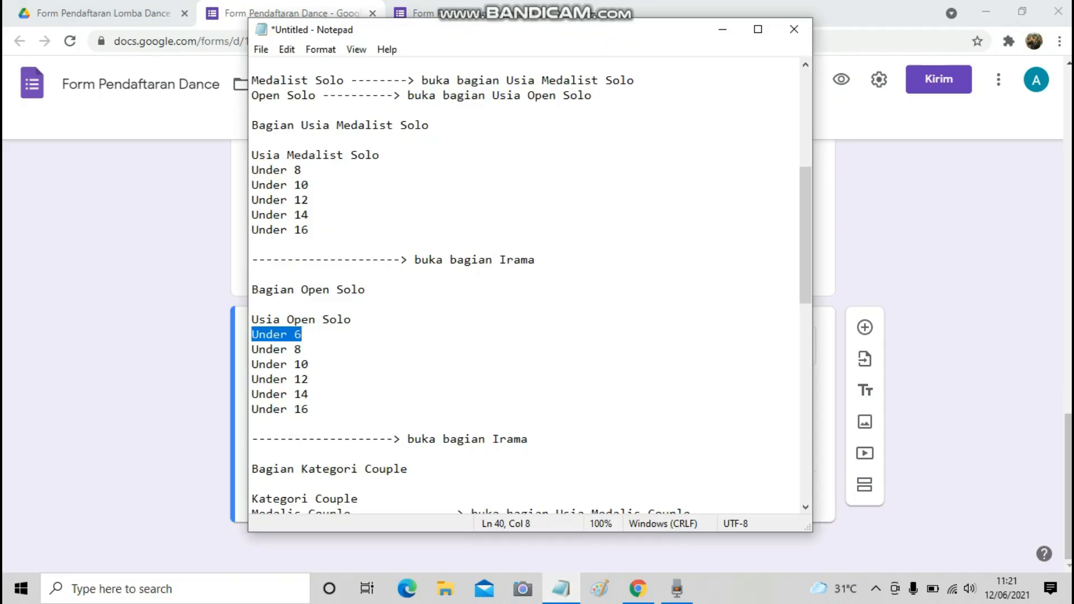
{"action": "key", "text": "Down"}
{"action": "key", "text": "Home"}
{"action": "key", "text": "shift+End"}
{"action": "key", "text": "ctrl+c"}
{"action": "key", "text": "alt+Tab"}
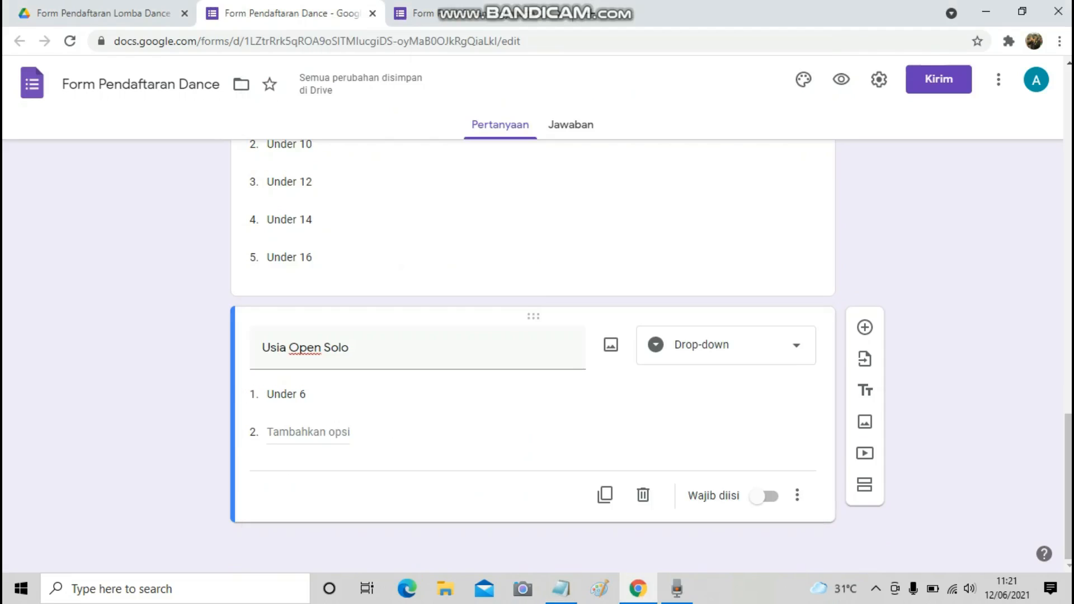
{"action": "left_click", "coordinate": [308, 432]}
{"action": "key", "text": "ctrl+v"}
{"action": "key", "text": "alt+Tab"}
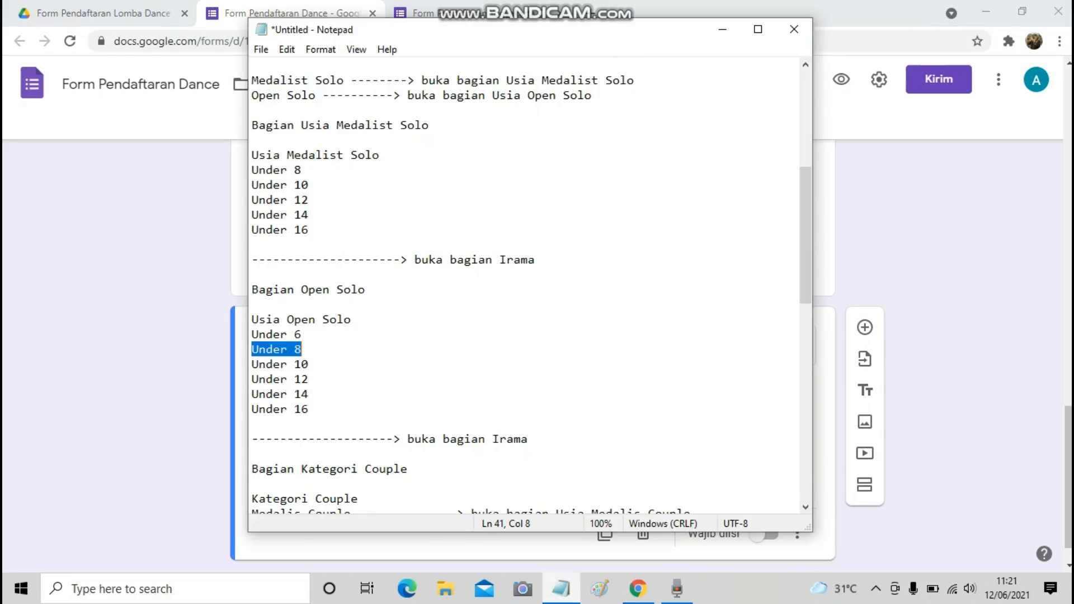
{"action": "key", "text": "Down"}
{"action": "key", "text": "Home"}
{"action": "key", "text": "shift+End"}
{"action": "key", "text": "ctrl+c"}
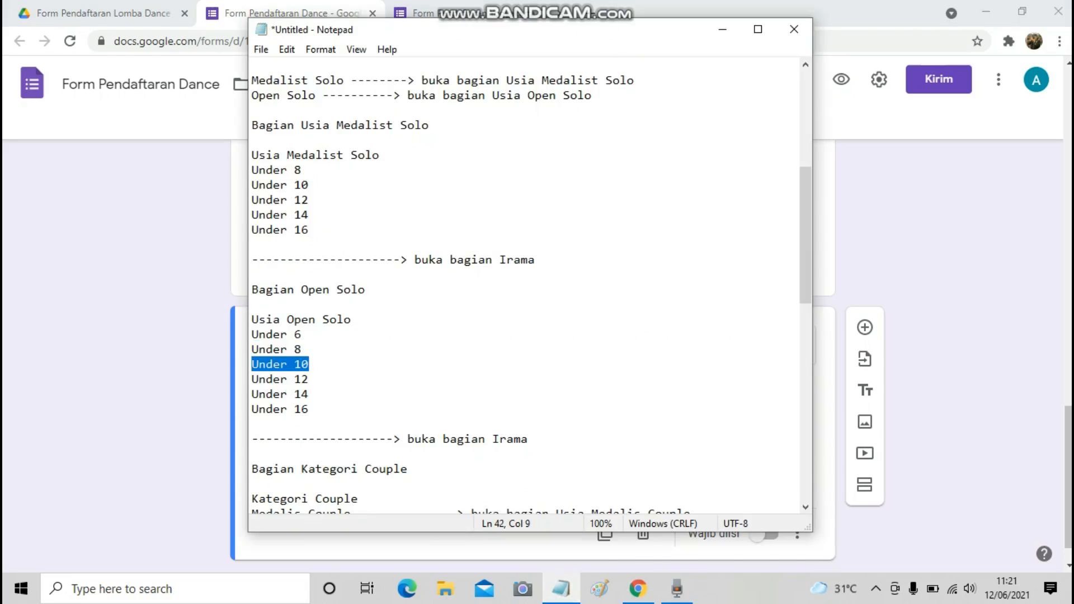
{"action": "key", "text": "alt+Tab"}
{"action": "left_click", "coordinate": [308, 470]}
{"action": "key", "text": "ctrl+v"}
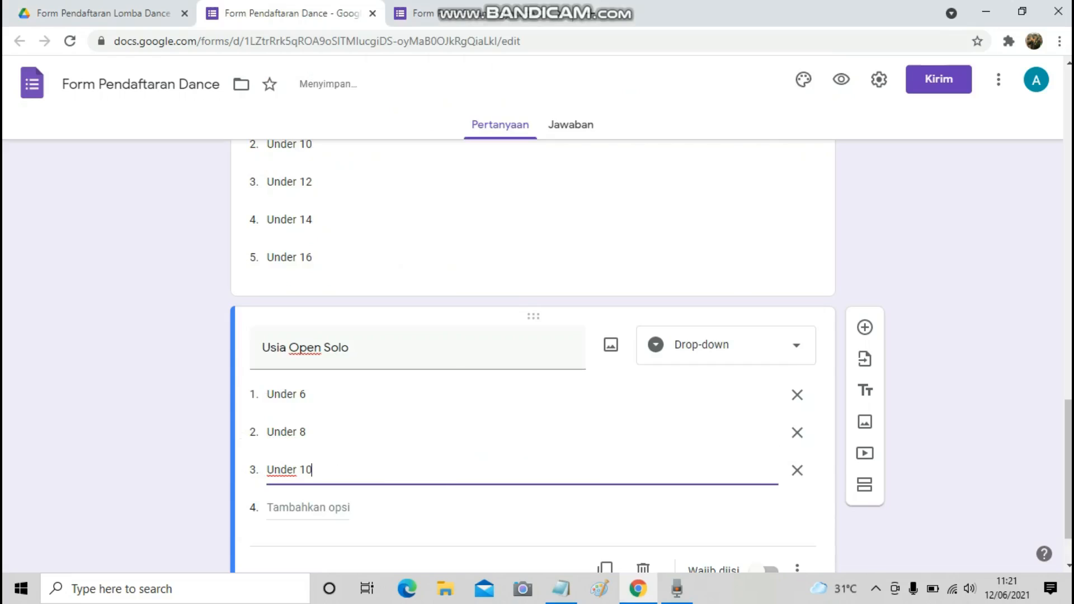
Add the remaining age options Under 12, Under 14 and Under 16.
{"action": "left_click", "coordinate": [561, 588]}
{"action": "key", "text": "Down"}
{"action": "key", "text": "Home"}
{"action": "key", "text": "shift+End"}
{"action": "key", "text": "ctrl+c"}
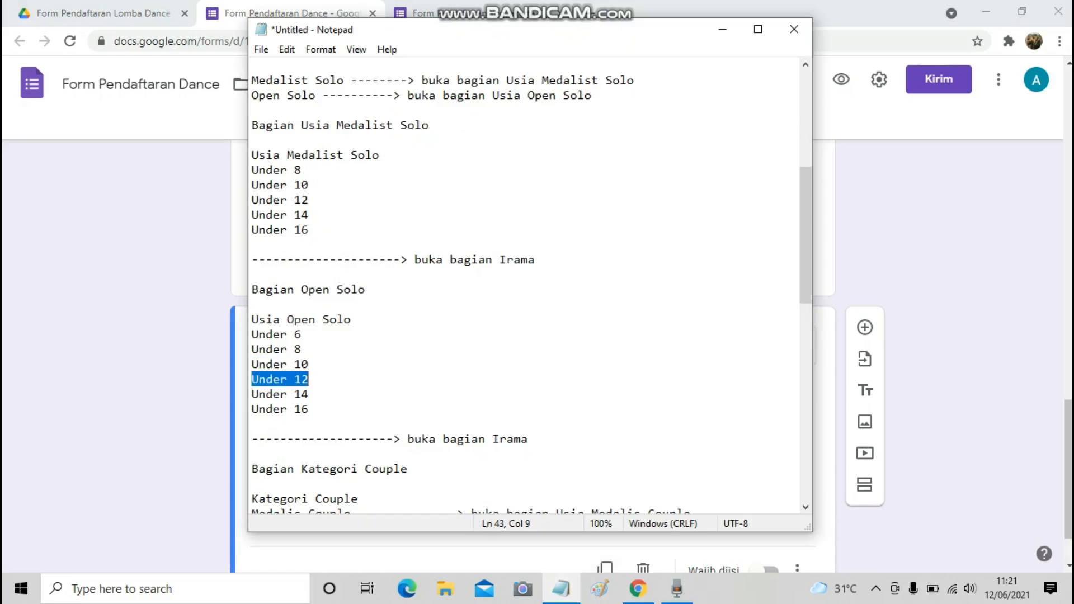
{"action": "key", "text": "alt+Tab"}
{"action": "left_click", "coordinate": [309, 508]}
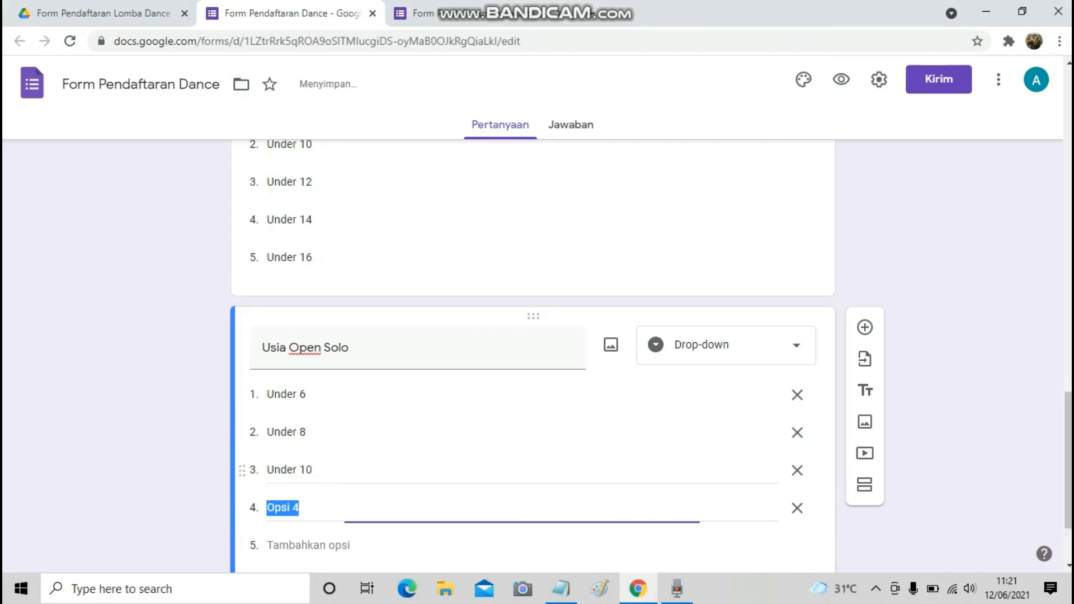
{"action": "key", "text": "ctrl+v"}
{"action": "scroll", "coordinate": [308, 395], "scroll_direction": "down", "scroll_amount": 2}
{"action": "left_click", "coordinate": [561, 589]}
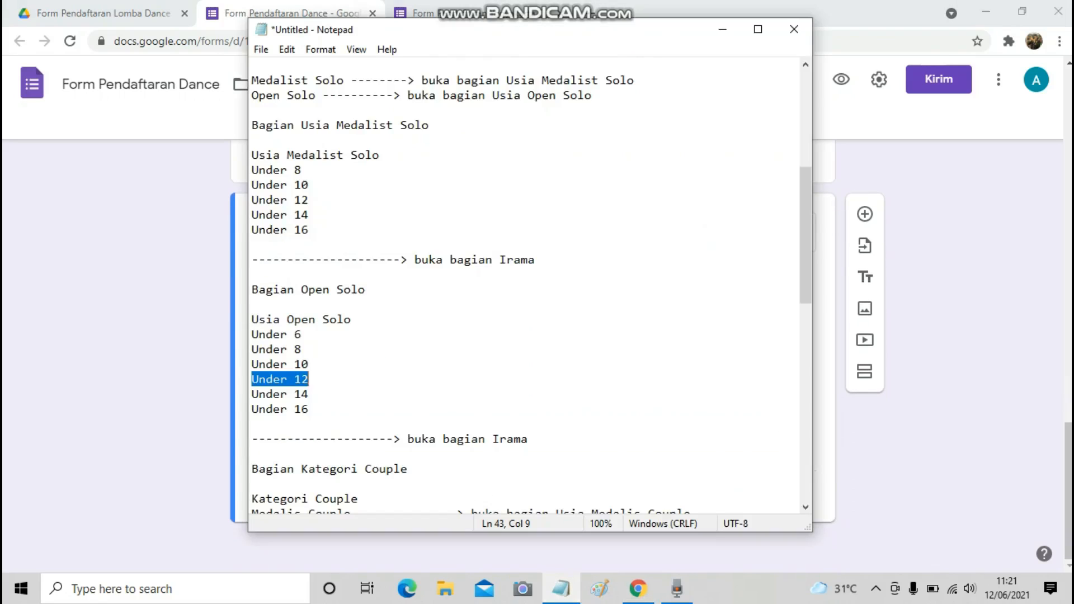
{"action": "key", "text": "Down"}
{"action": "key", "text": "Home"}
{"action": "key", "text": "shift+End"}
{"action": "key", "text": "ctrl+c"}
{"action": "key", "text": "alt+Tab"}
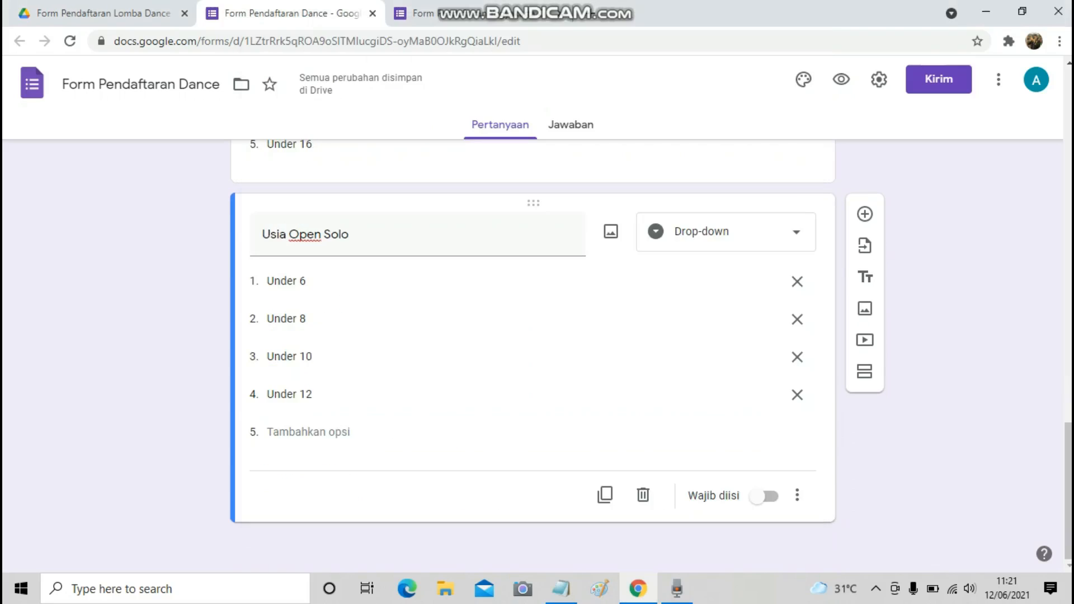
{"action": "left_click", "coordinate": [309, 431]}
{"action": "key", "text": "ctrl+v"}
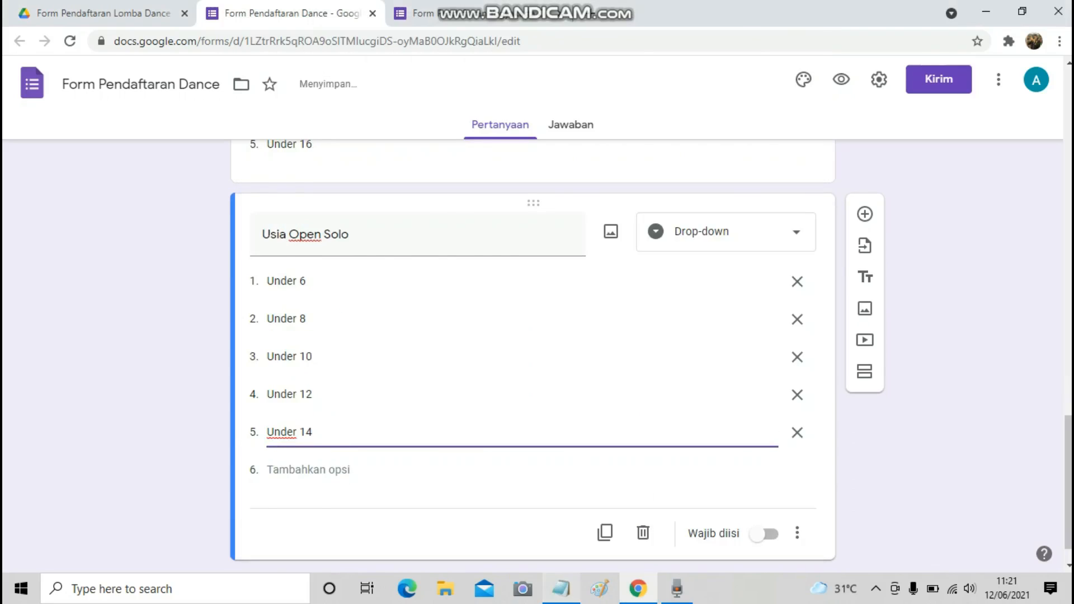
{"action": "left_click", "coordinate": [561, 589]}
{"action": "key", "text": "Down"}
{"action": "key", "text": "Home"}
{"action": "key", "text": "shift+End"}
{"action": "key", "text": "ctrl+c"}
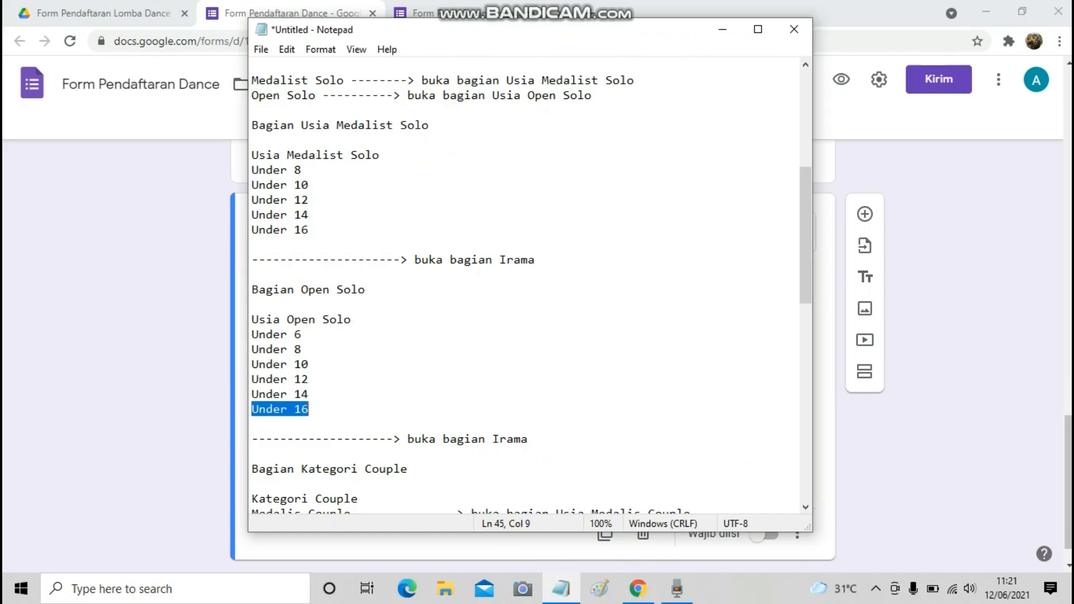
{"action": "key", "text": "alt+Tab"}
{"action": "left_click", "coordinate": [308, 470]}
{"action": "key", "text": "ctrl+v"}
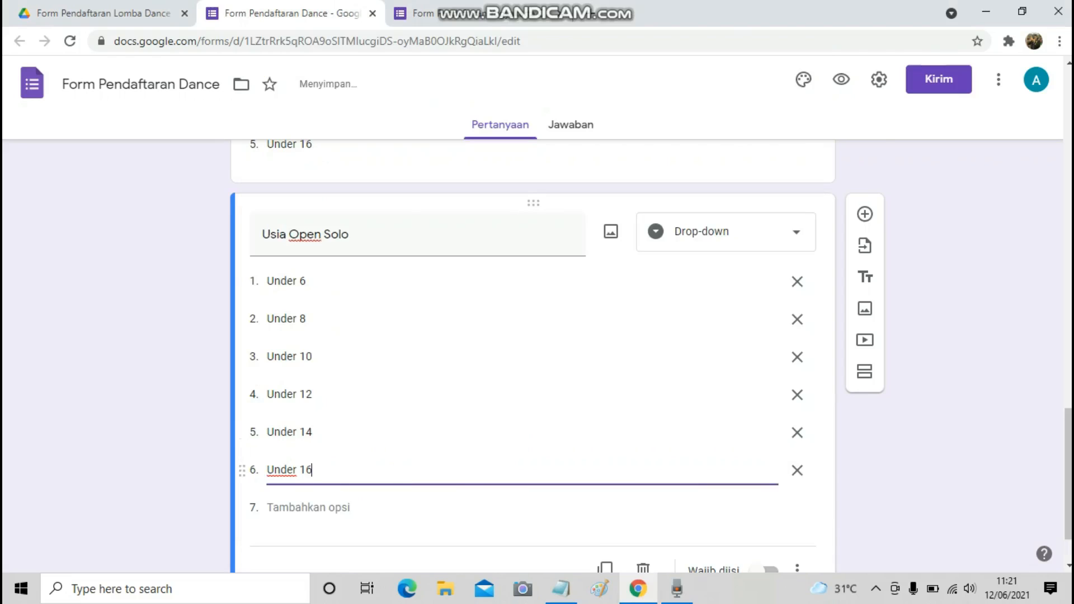
Copy the 'Kategori Couple' line from the Notepad outline for the next question.
{"action": "scroll", "coordinate": [532, 358], "scroll_direction": "down", "scroll_amount": 2}
{"action": "left_click", "coordinate": [561, 589]}
{"action": "scroll", "coordinate": [524, 285], "scroll_direction": "down", "scroll_amount": 3}
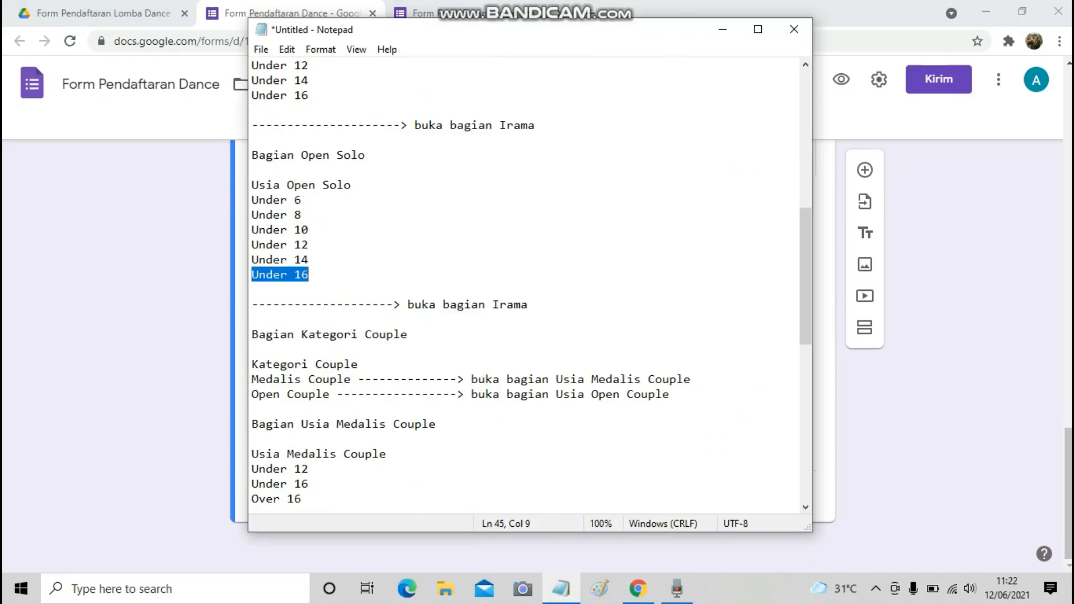
{"action": "scroll", "coordinate": [524, 285], "scroll_direction": "down", "scroll_amount": 1}
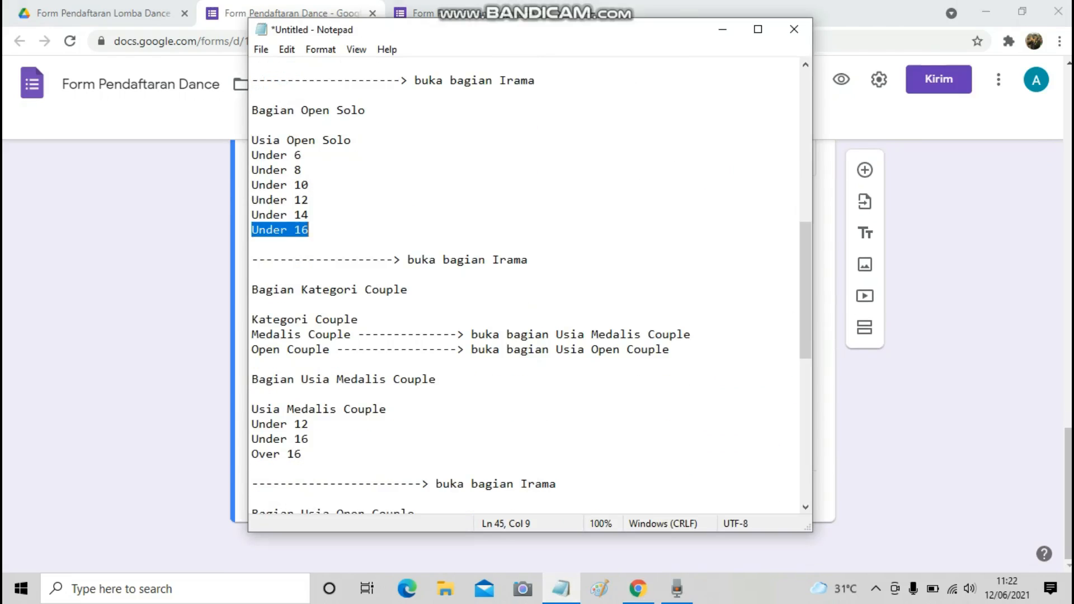
{"action": "key", "text": "Down"}
{"action": "key", "text": "Down"}
{"action": "key", "text": "Down"}
{"action": "key", "text": "Down"}
{"action": "key", "text": "Down"}
{"action": "key", "text": "Down"}
{"action": "key", "text": "Home"}
{"action": "key", "text": "shift+End"}
{"action": "key", "text": "ctrl+c"}
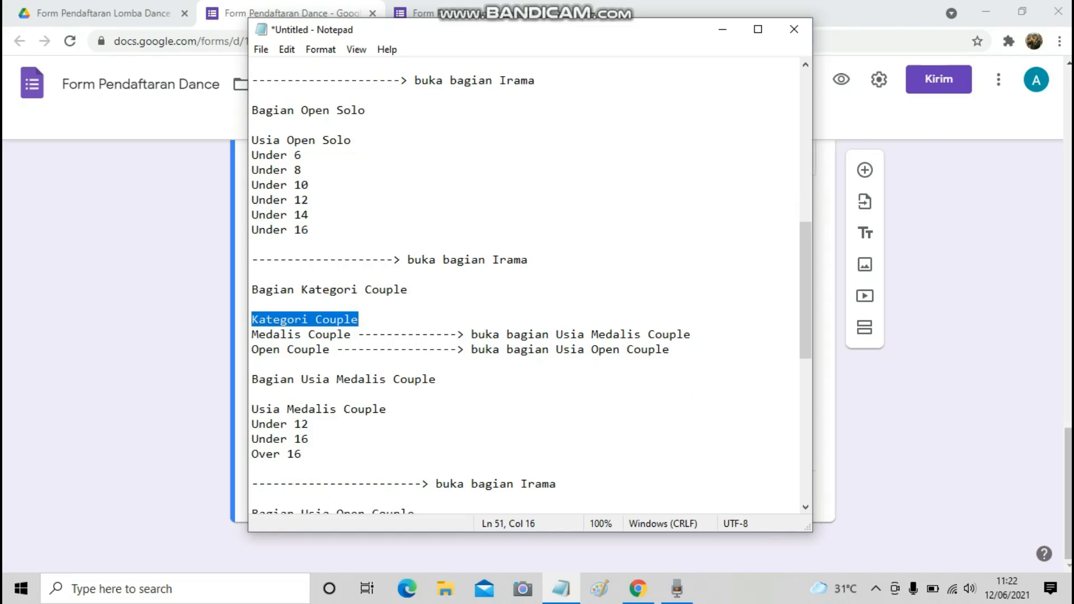
{"action": "key", "text": "alt+Tab"}
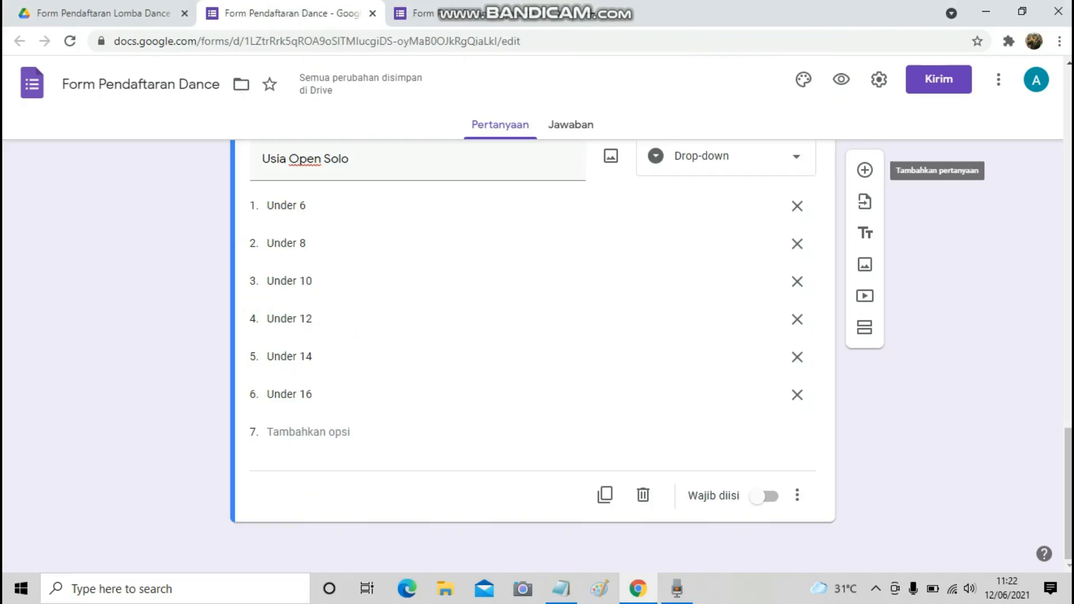
Add a question titled 'Kategori Couple' and make it a drop-down.
{"action": "left_click", "coordinate": [864, 169]}
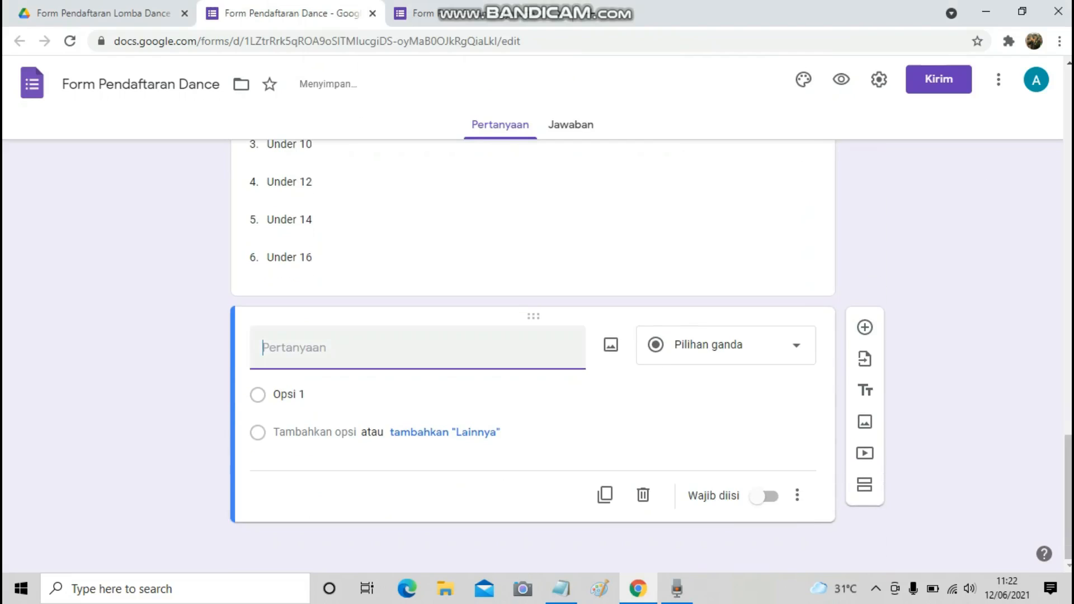
{"action": "key", "text": "ctrl+v"}
{"action": "left_click", "coordinate": [783, 345]}
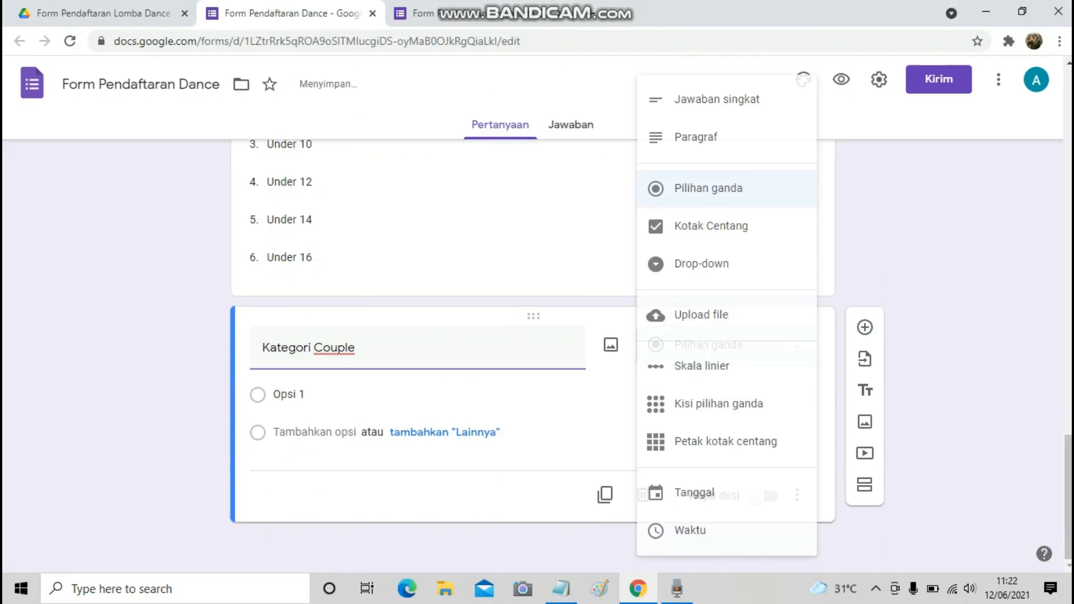
{"action": "left_click", "coordinate": [701, 264]}
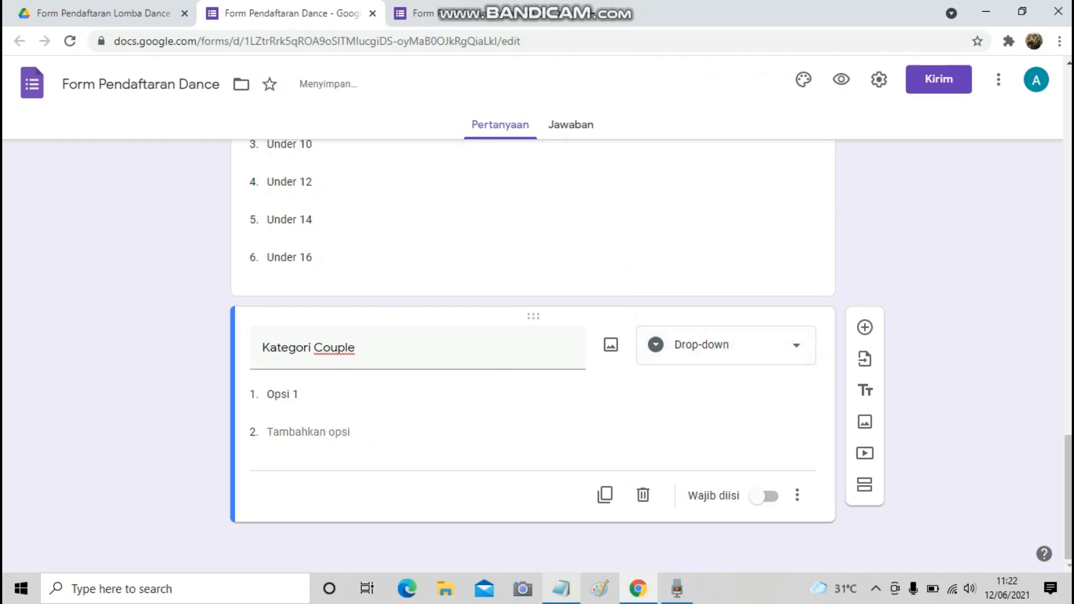
Copy Medalis Couple from the notes and paste it as the first drop-down option.
{"action": "key", "text": "alt+Tab"}
{"action": "key", "text": "Home"}
{"action": "key", "text": "Down"}
{"action": "key", "text": "shift+Right"}
{"action": "key", "text": "shift+Right"}
{"action": "key", "text": "shift+Right"}
{"action": "key", "text": "shift+Right"}
{"action": "key", "text": "shift+Right"}
{"action": "key", "text": "shift+Right"}
{"action": "key", "text": "shift+Right"}
{"action": "key", "text": "shift+Right"}
{"action": "key", "text": "shift+Right"}
{"action": "key", "text": "shift+Right"}
{"action": "key", "text": "shift+Right"}
{"action": "key", "text": "shift+Right"}
{"action": "key", "text": "shift+Right"}
{"action": "key", "text": "shift+Right"}
{"action": "key", "text": "ctrl+c"}
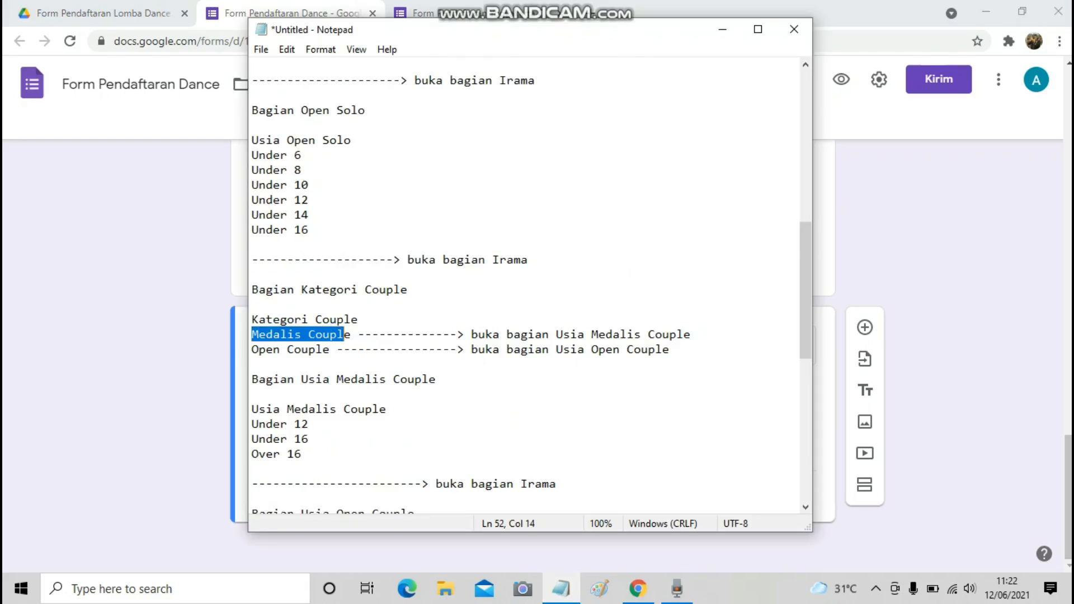
{"action": "key", "text": "alt+Tab"}
{"action": "left_click", "coordinate": [284, 394]}
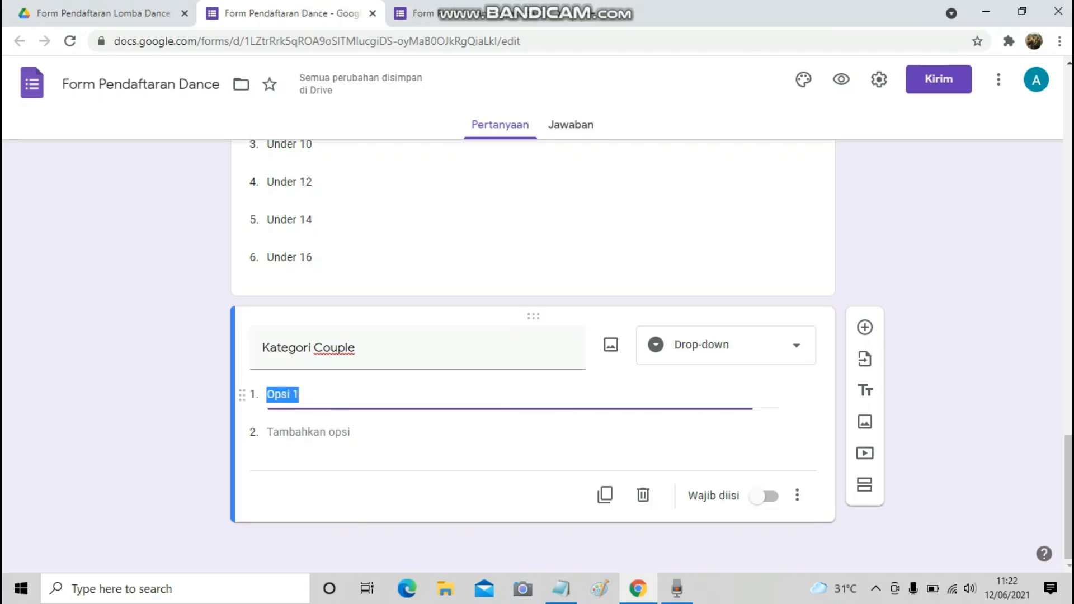
{"action": "key", "text": "ctrl+v"}
Copy Open Couple from the notes and add it as the second option.
{"action": "key", "text": "alt+Tab"}
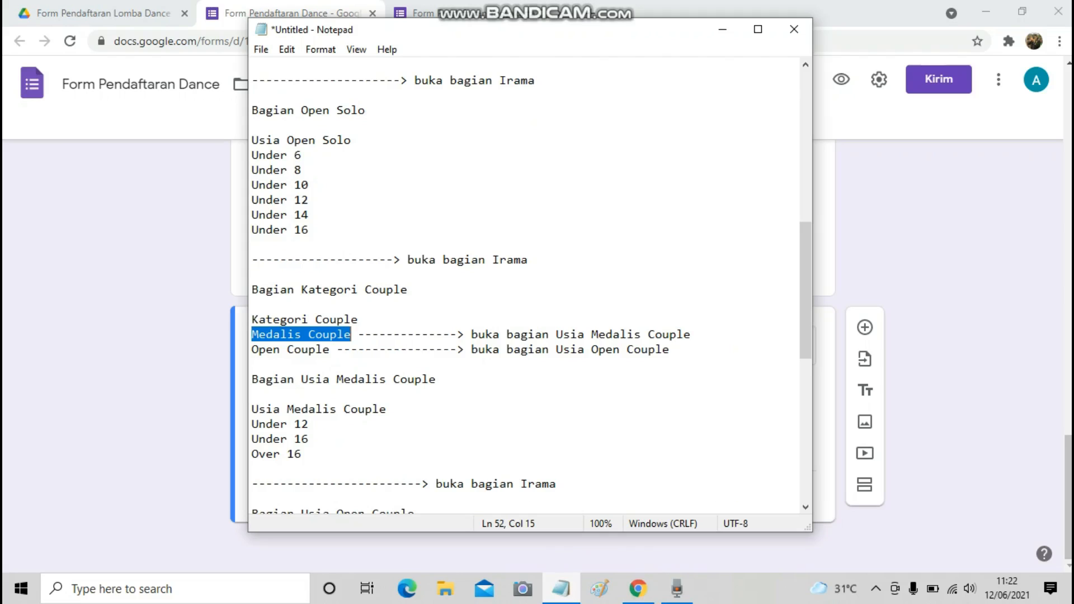
{"action": "key", "text": "Home"}
{"action": "key", "text": "Down"}
{"action": "key", "text": "shift+Right"}
{"action": "key", "text": "shift+Right"}
{"action": "key", "text": "shift+Right"}
{"action": "key", "text": "shift+Right"}
{"action": "key", "text": "shift+Right"}
{"action": "key", "text": "shift+Right"}
{"action": "key", "text": "shift+Right"}
{"action": "key", "text": "shift+Right"}
{"action": "key", "text": "shift+Right"}
{"action": "key", "text": "shift+Right"}
{"action": "key", "text": "shift+Right"}
{"action": "key", "text": "ctrl+c"}
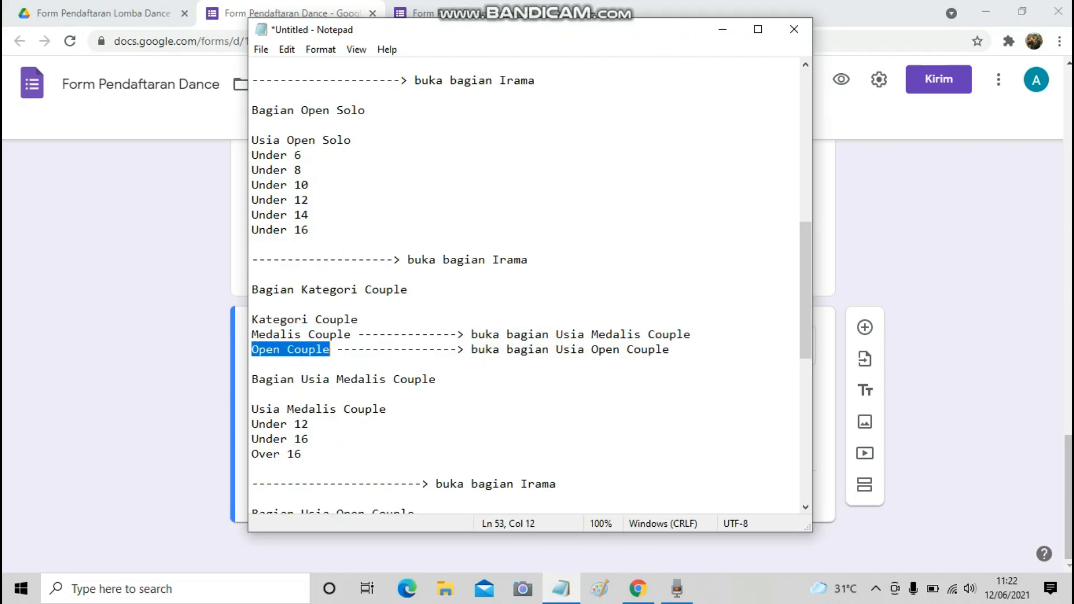
{"action": "key", "text": "alt+Tab"}
{"action": "left_click", "coordinate": [307, 432]}
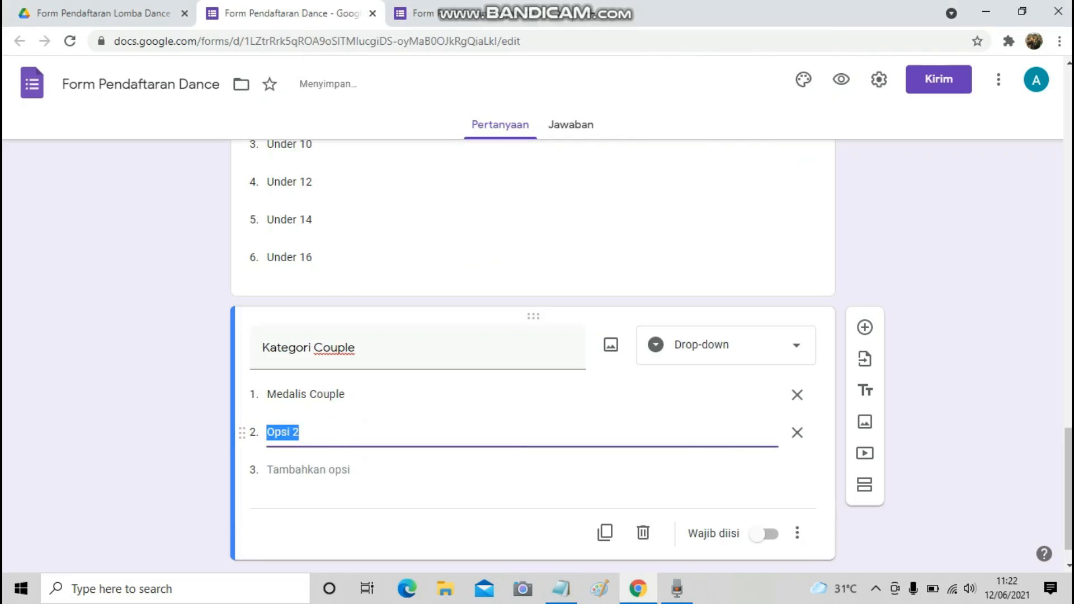
{"action": "key", "text": "ctrl+v"}
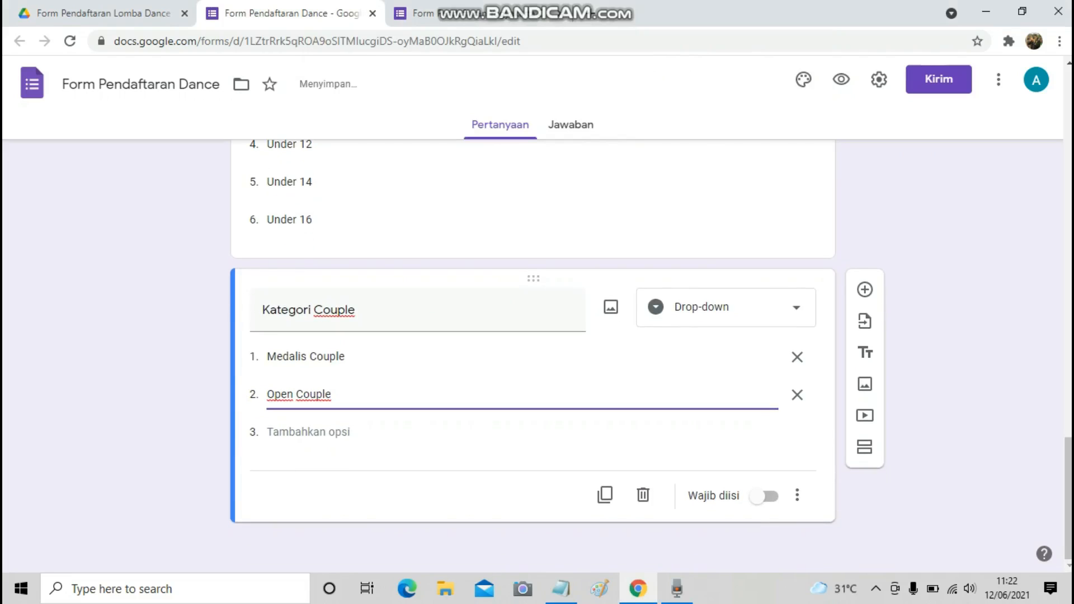
Copy the Usia Medalis Couple heading from the notes document.
{"action": "key", "text": "alt+Tab"}
{"action": "scroll", "coordinate": [524, 286], "scroll_direction": "down", "scroll_amount": 2}
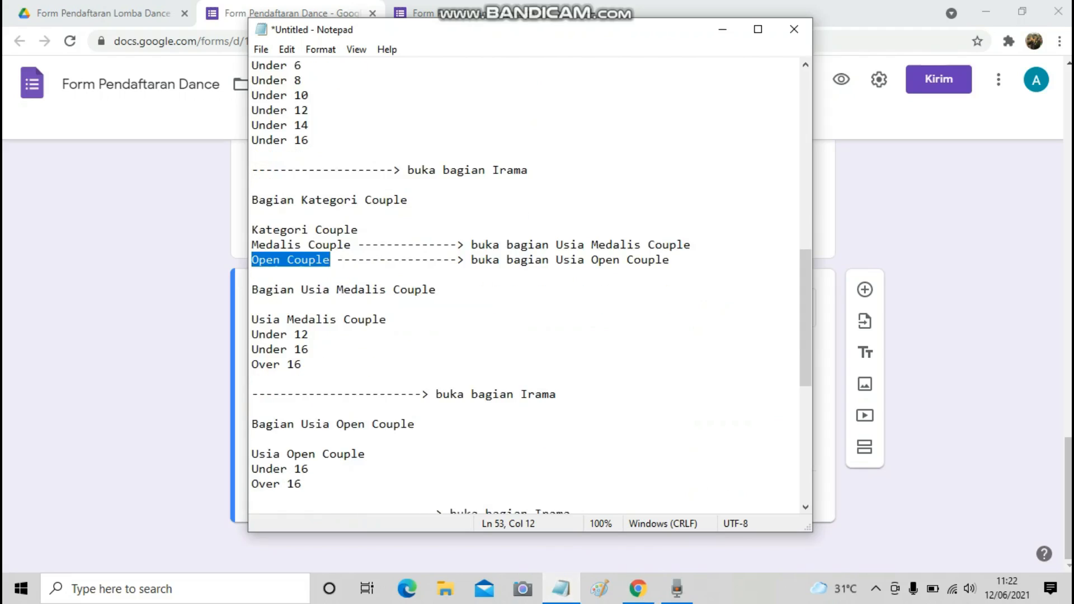
{"action": "left_click_drag", "start_coordinate": [259, 319], "coordinate": [386, 320]}
{"action": "left_click", "coordinate": [302, 335]}
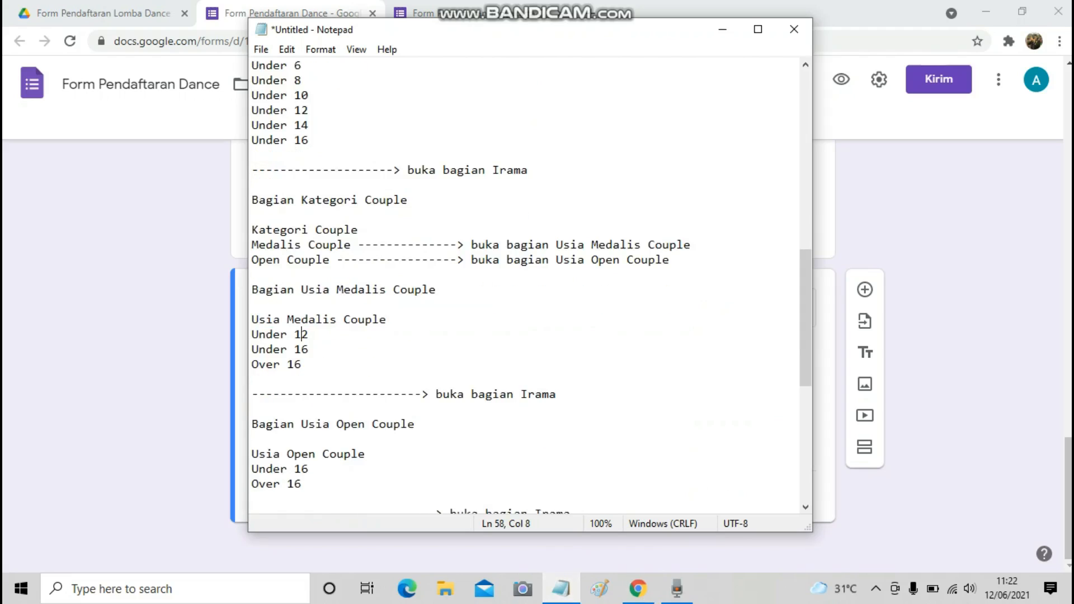
{"action": "left_click", "coordinate": [252, 319]}
{"action": "left_click_drag", "start_coordinate": [253, 320], "coordinate": [386, 320]}
{"action": "key", "text": "ctrl+c"}
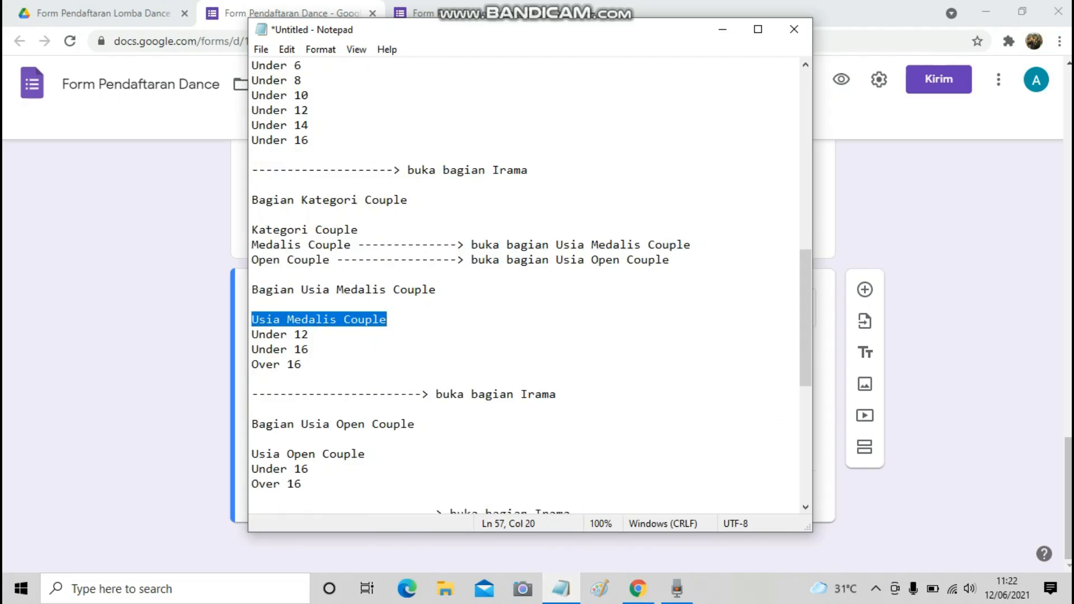
{"action": "key", "text": "alt+Tab"}
Add a drop-down question titled 'Usia Medalis Couple' with Under 12 as the first option.
{"action": "left_click", "coordinate": [864, 289]}
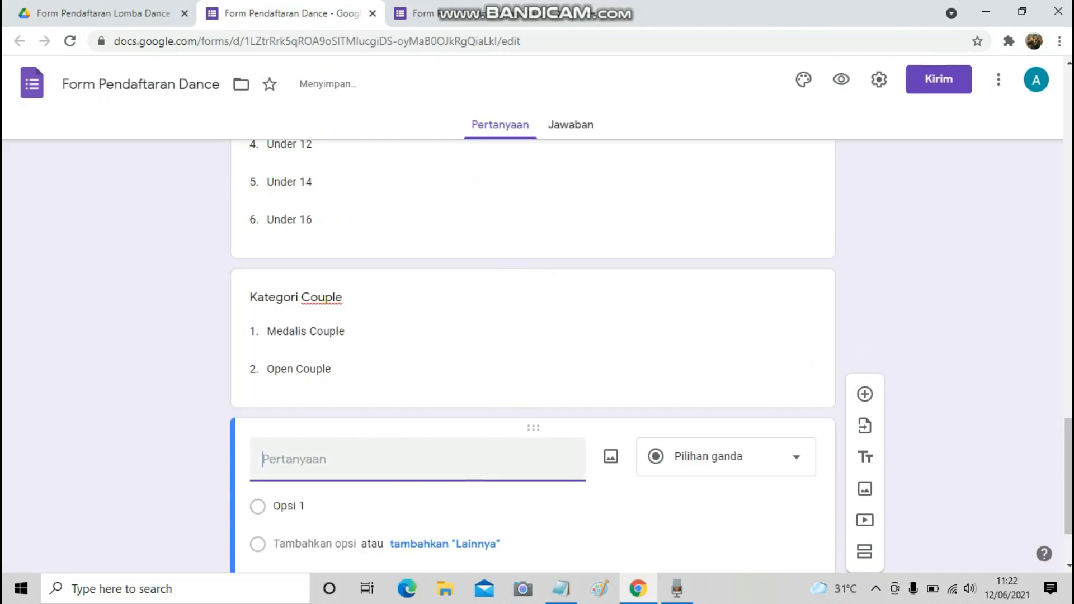
{"action": "key", "text": "ctrl+v"}
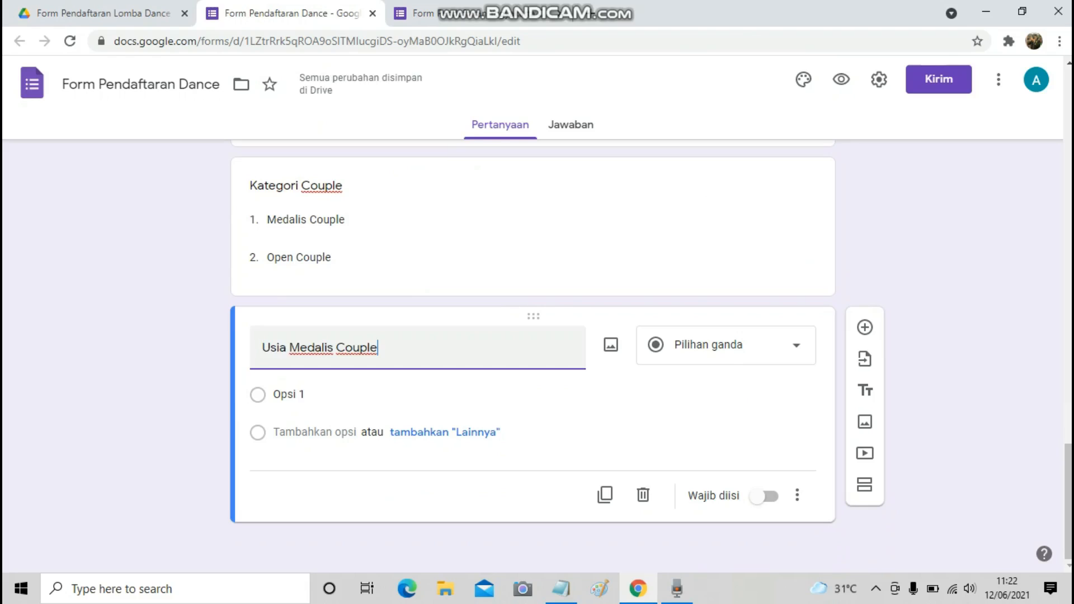
{"action": "key", "text": "alt+Tab"}
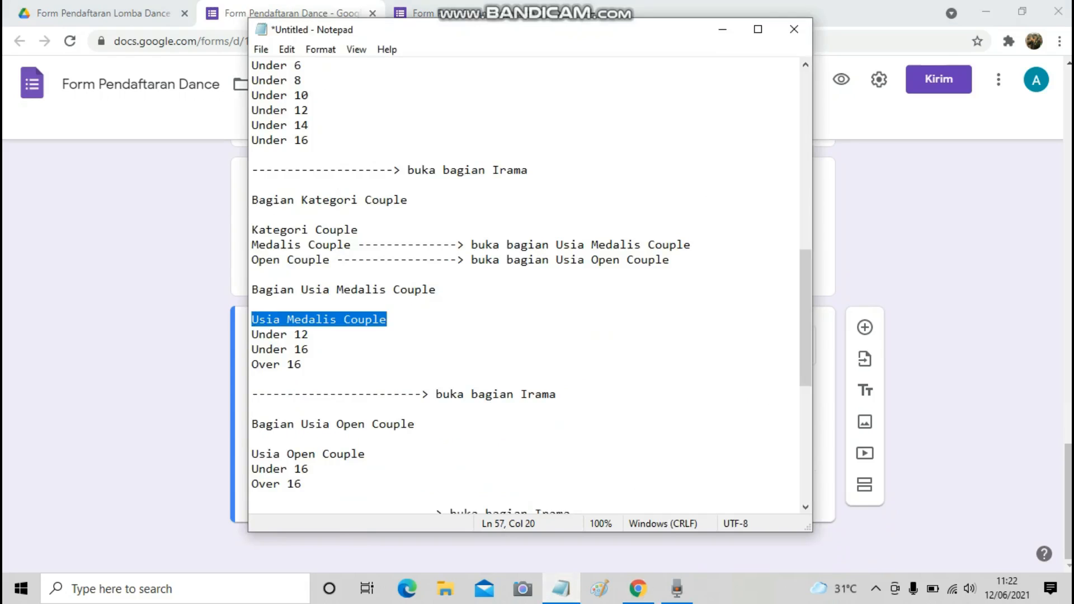
{"action": "left_click_drag", "start_coordinate": [252, 335], "coordinate": [310, 335]}
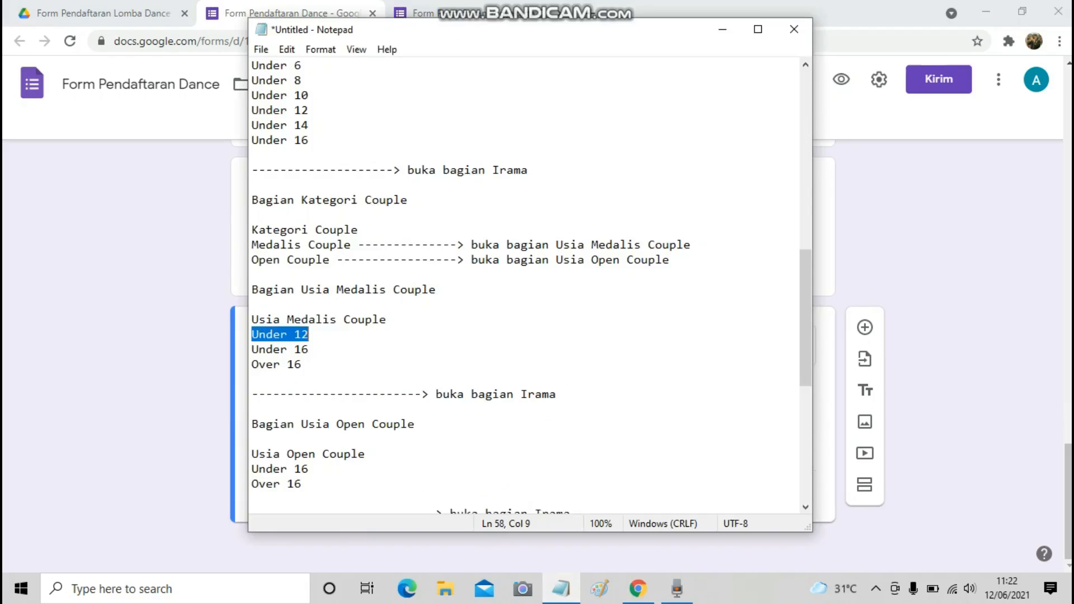
{"action": "key", "text": "alt+Tab"}
{"action": "left_click", "coordinate": [288, 394]}
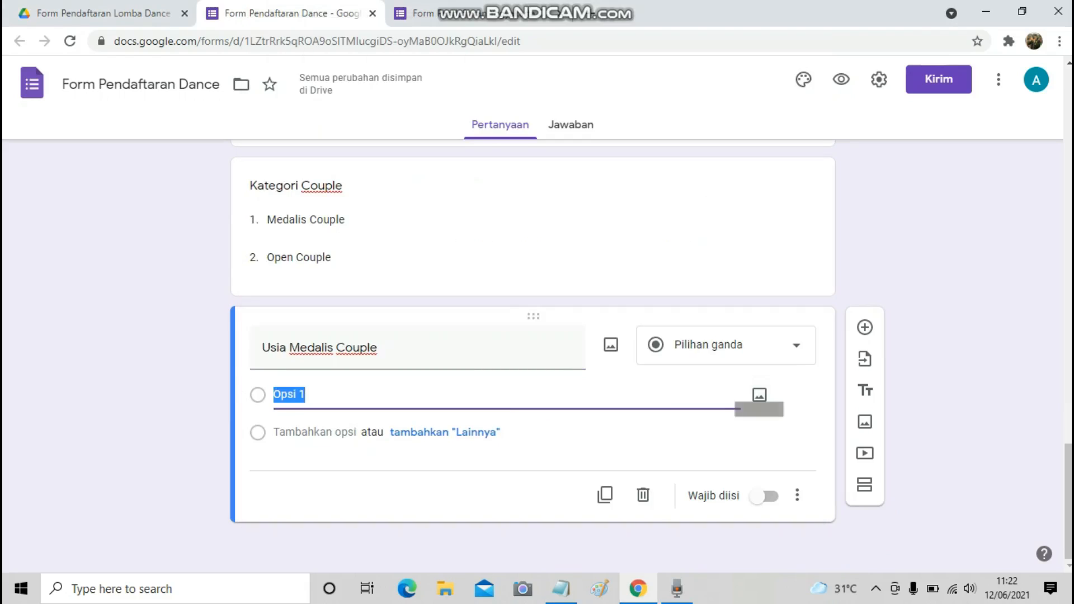
{"action": "left_click", "coordinate": [725, 345]}
{"action": "left_click", "coordinate": [701, 264]}
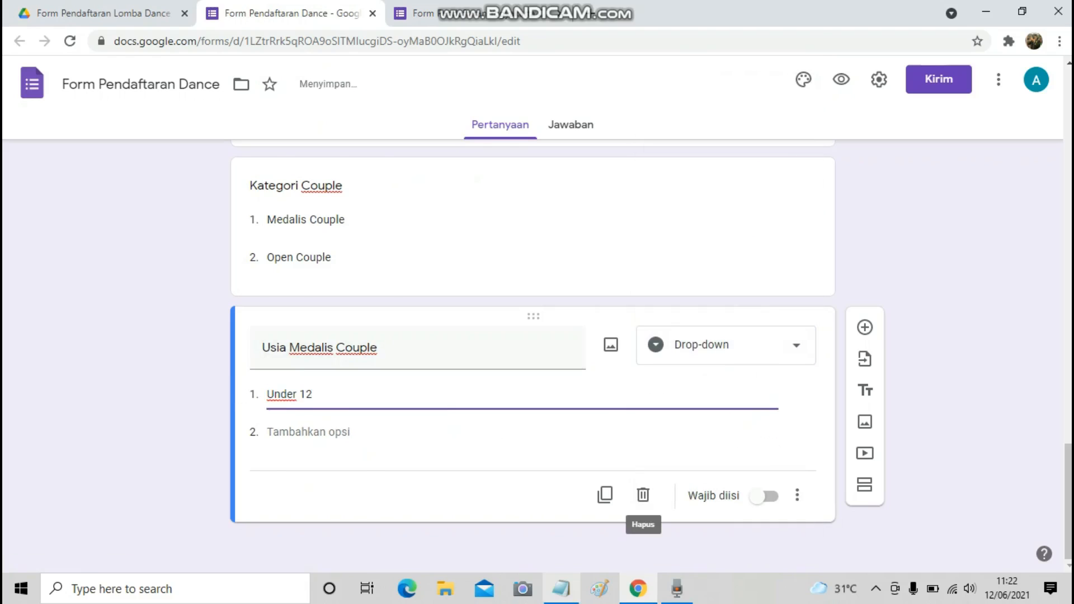
Add Under 16 and Over 16 as the second and third options.
{"action": "left_click", "coordinate": [561, 589]}
{"action": "left_click_drag", "start_coordinate": [251, 349], "coordinate": [308, 349]}
{"action": "key", "text": "ctrl+c"}
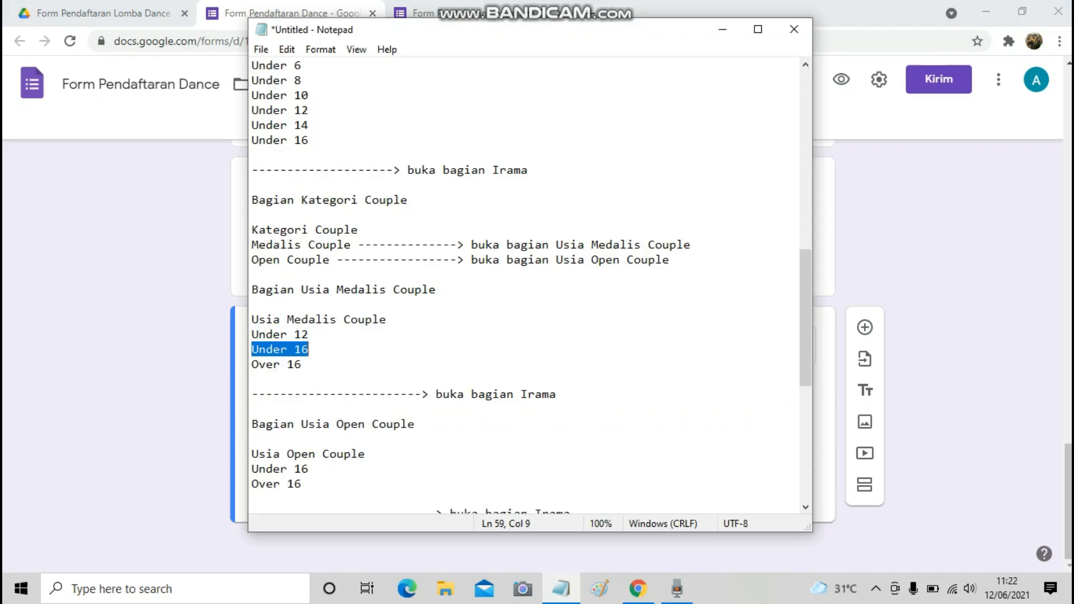
{"action": "key", "text": "alt+Tab"}
{"action": "left_click", "coordinate": [309, 432]}
{"action": "key", "text": "ctrl+v"}
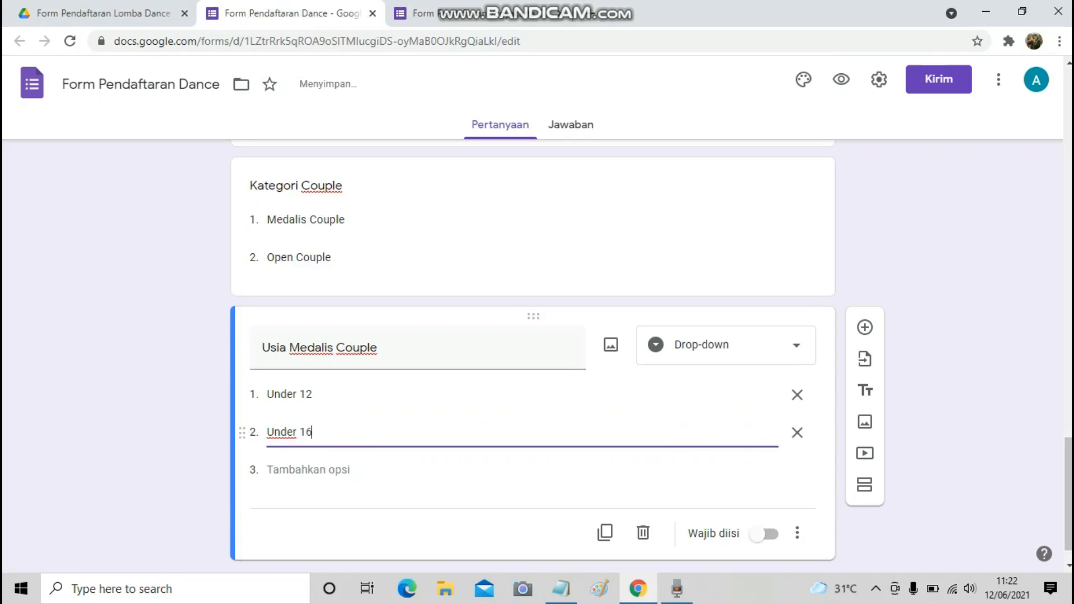
{"action": "key", "text": "alt+Tab"}
{"action": "key", "text": "Down"}
{"action": "key", "text": "Home"}
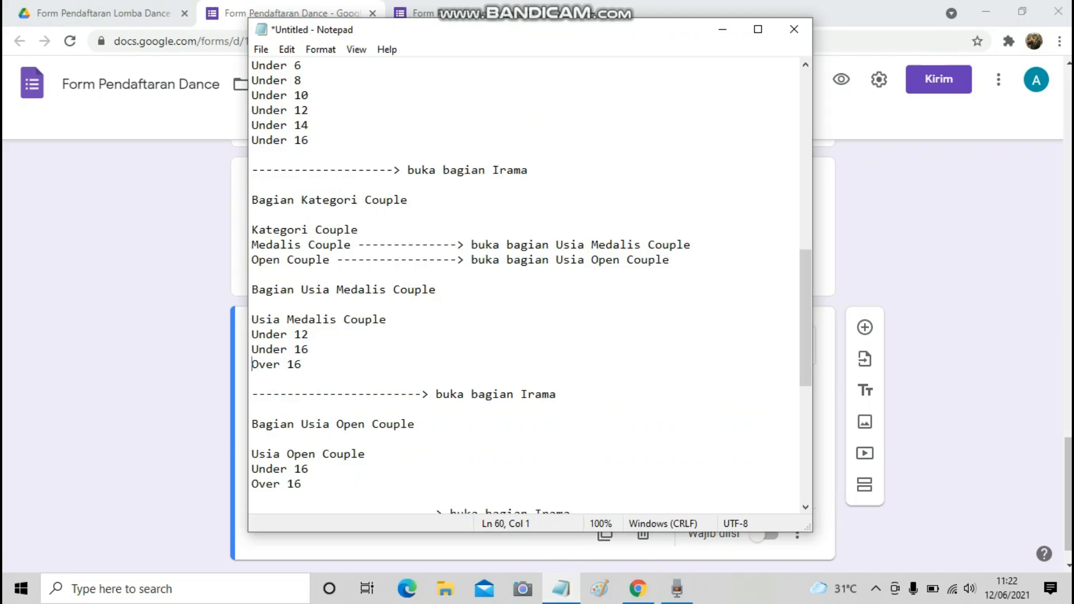
{"action": "key", "text": "shift+Down"}
{"action": "key", "text": "ctrl+c"}
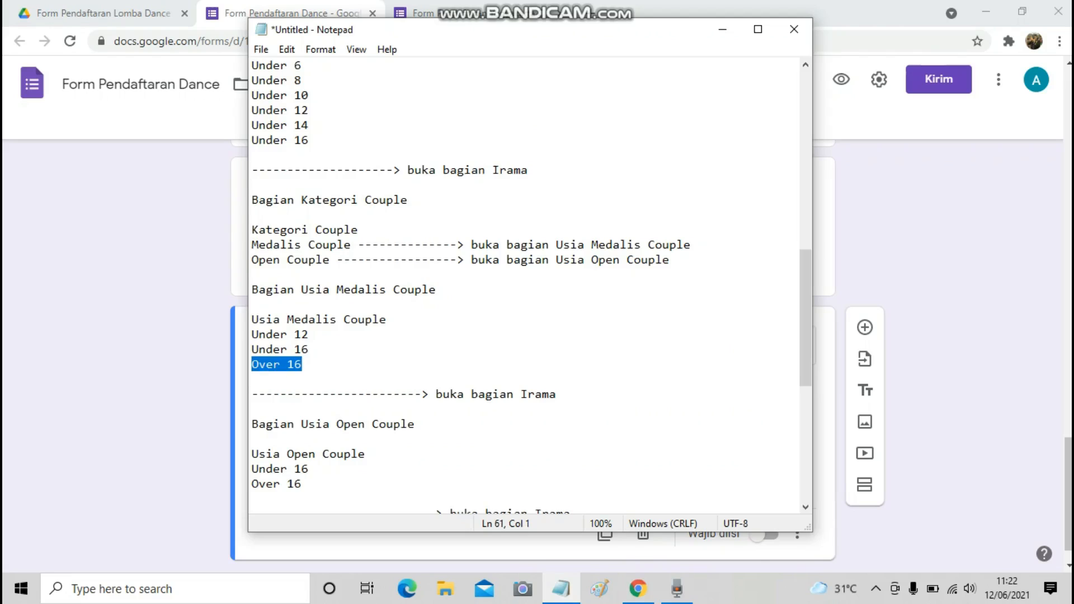
{"action": "key", "text": "alt+Tab"}
{"action": "key", "text": "Return"}
{"action": "key", "text": "ctrl+v"}
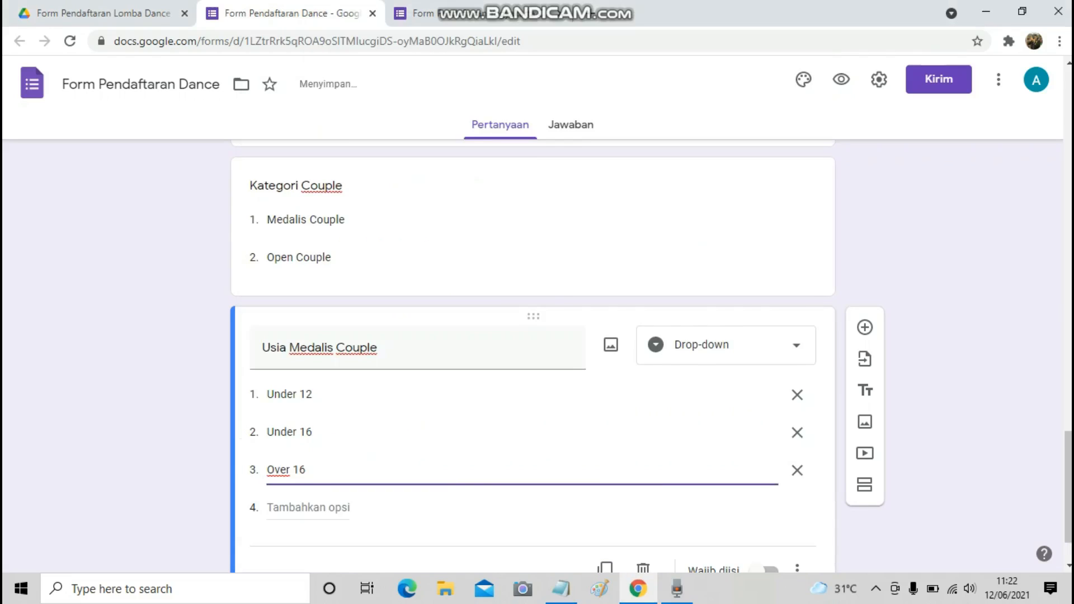
Add a new question titled 'Usia Open Couple', copied from the notes.
{"action": "key", "text": "alt+Tab"}
{"action": "scroll", "coordinate": [526, 285], "scroll_direction": "down", "scroll_amount": 4}
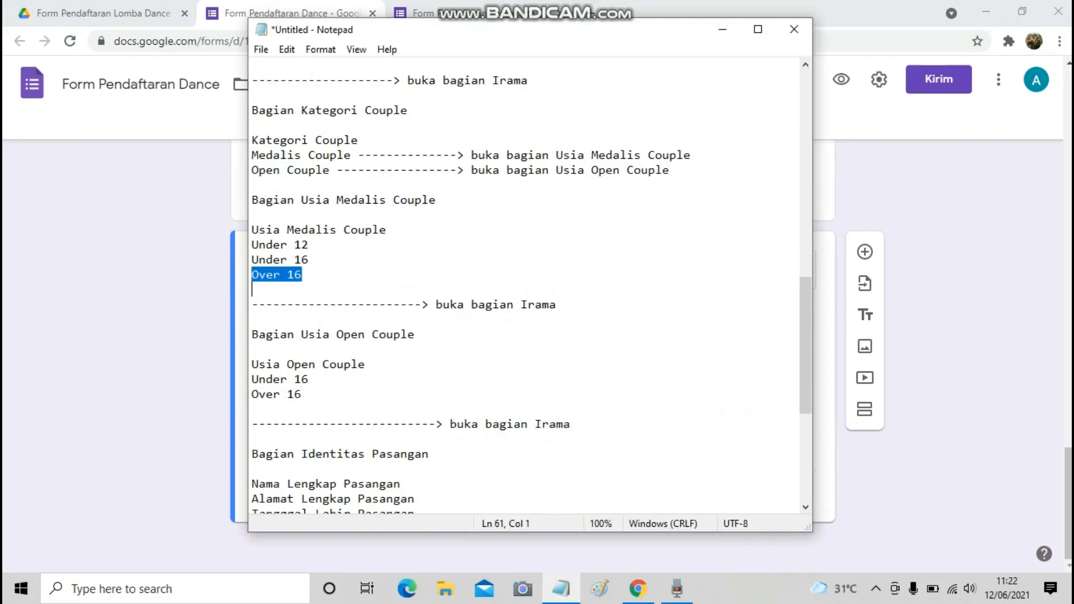
{"action": "left_click_drag", "start_coordinate": [252, 274], "coordinate": [365, 274]}
{"action": "key", "text": "ctrl+c"}
{"action": "key", "text": "alt+Tab"}
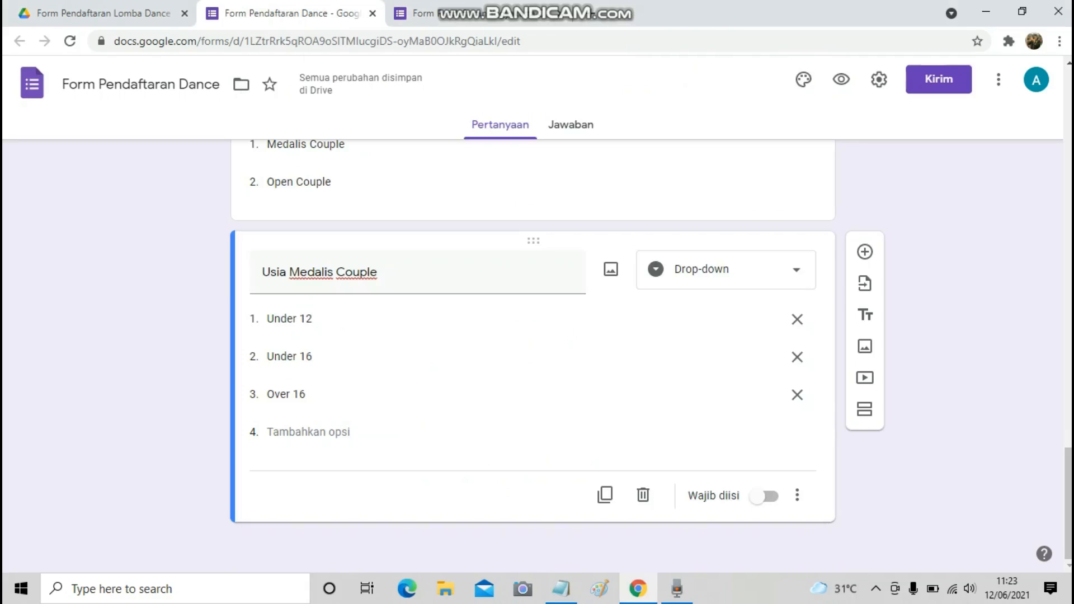
{"action": "left_click", "coordinate": [864, 252]}
{"action": "key", "text": "ctrl+v"}
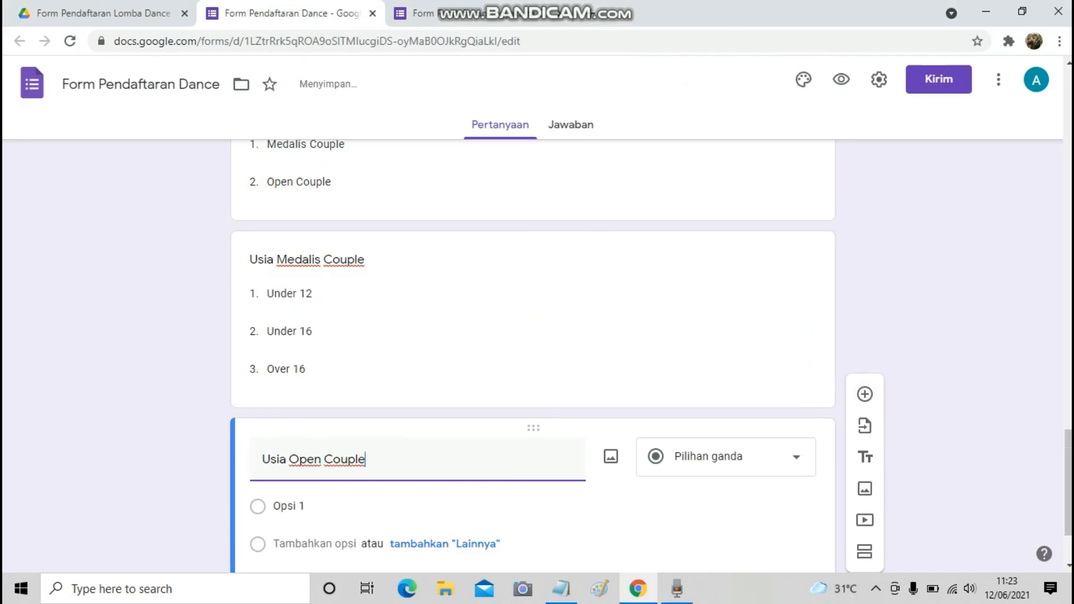
Make Usia Open Couple a drop-down with Under 16 as its first option.
{"action": "left_click", "coordinate": [783, 345]}
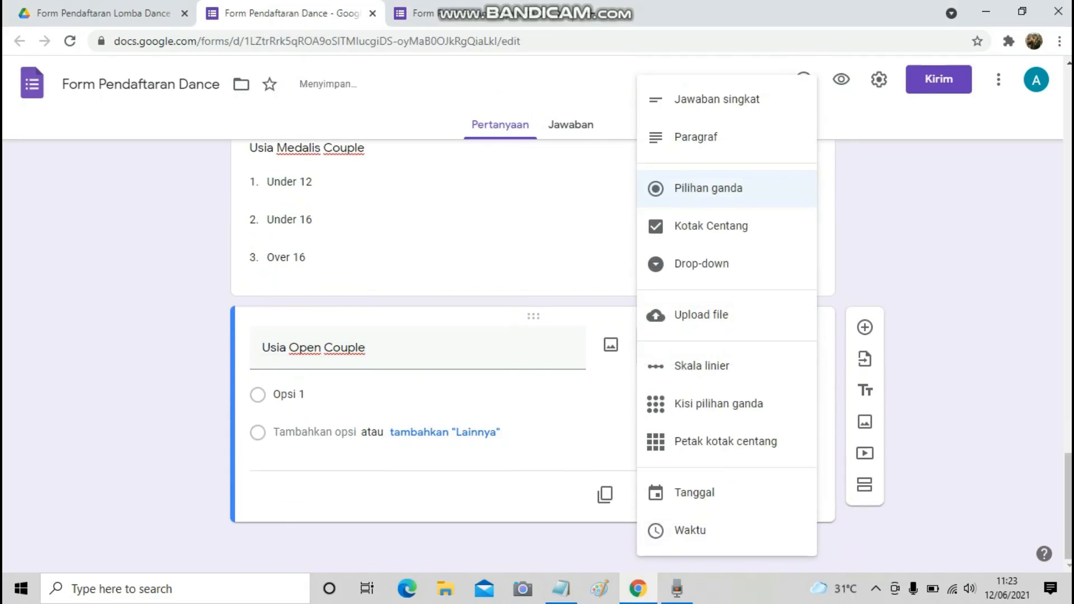
{"action": "left_click", "coordinate": [784, 264]}
{"action": "key", "text": "alt+Tab"}
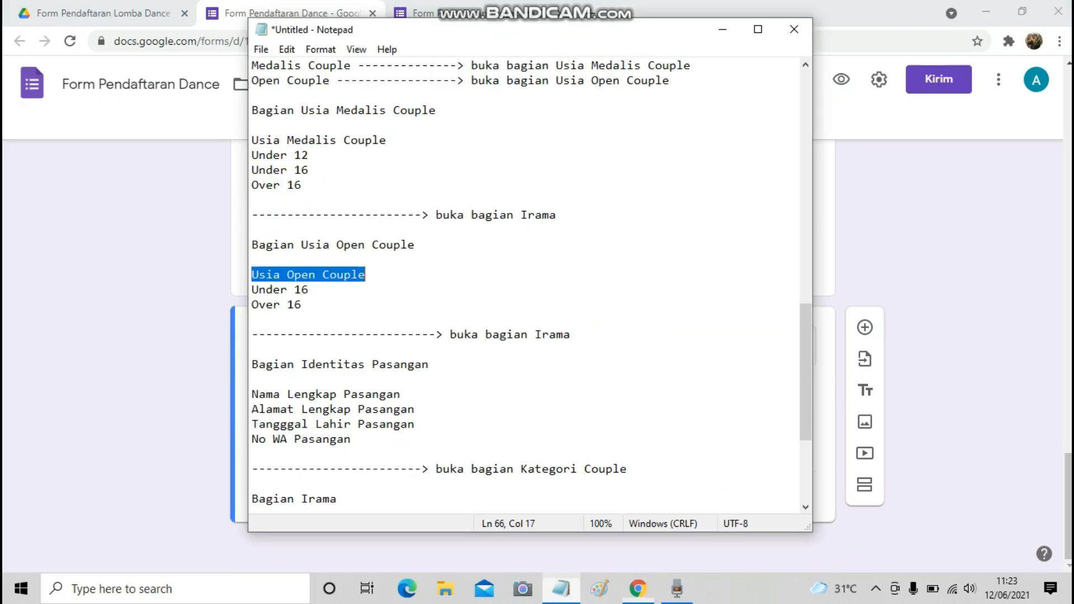
{"action": "key", "text": "Down"}
{"action": "key", "text": "Home"}
{"action": "key", "text": "shift+End"}
{"action": "key", "text": "ctrl+c"}
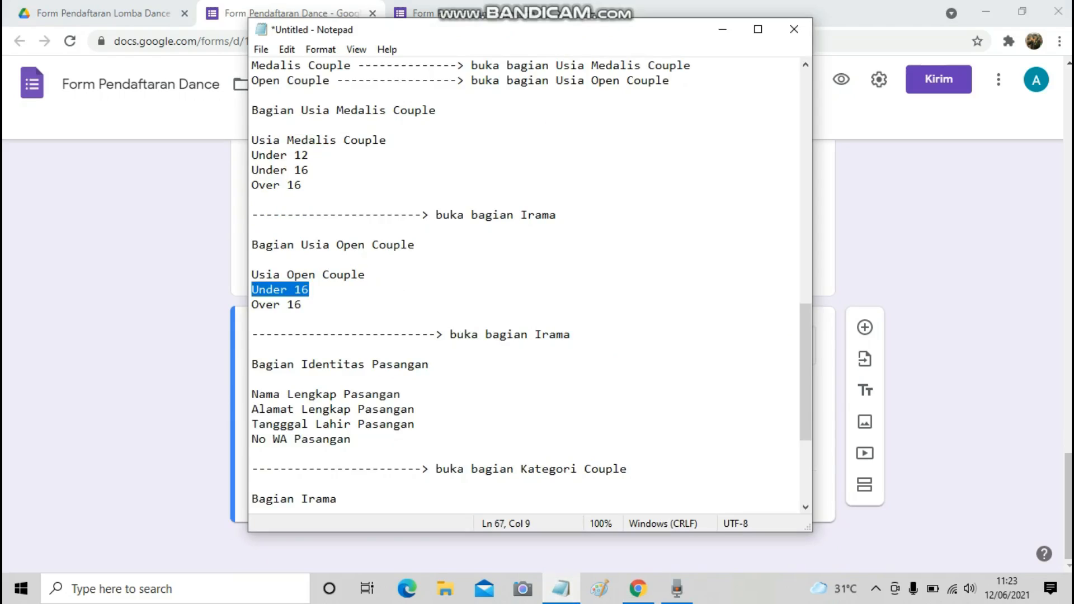
{"action": "key", "text": "alt+Tab"}
{"action": "left_click", "coordinate": [302, 394]}
{"action": "key", "text": "ctrl+v"}
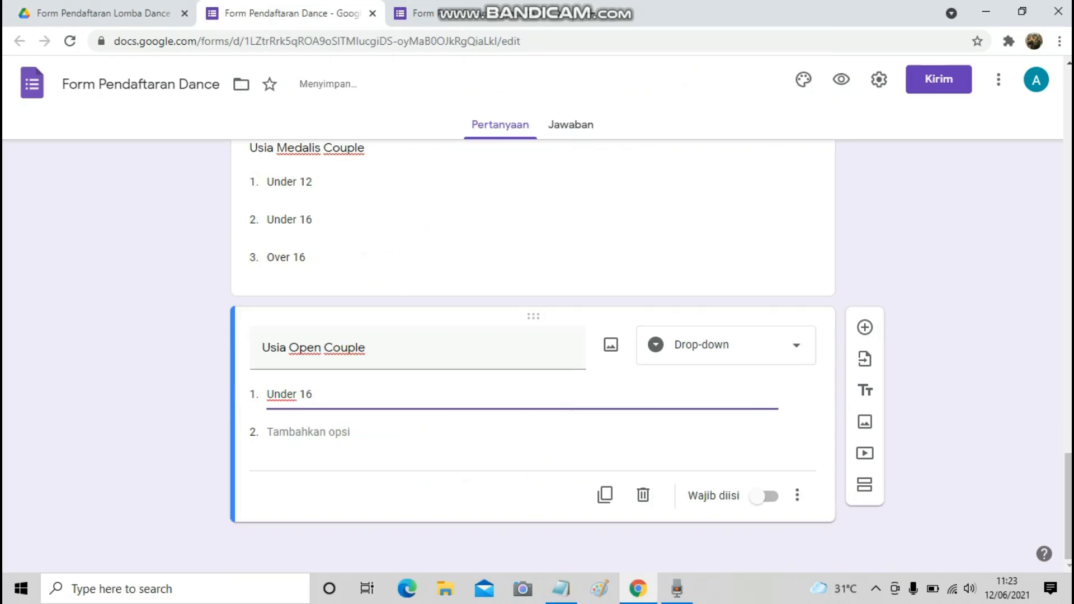
Add Over 16 as the second option of Usia Open Couple.
{"action": "key", "text": "alt+Tab"}
{"action": "key", "text": "Down"}
{"action": "key", "text": "Home"}
{"action": "key", "text": "shift+End"}
{"action": "key", "text": "ctrl+c"}
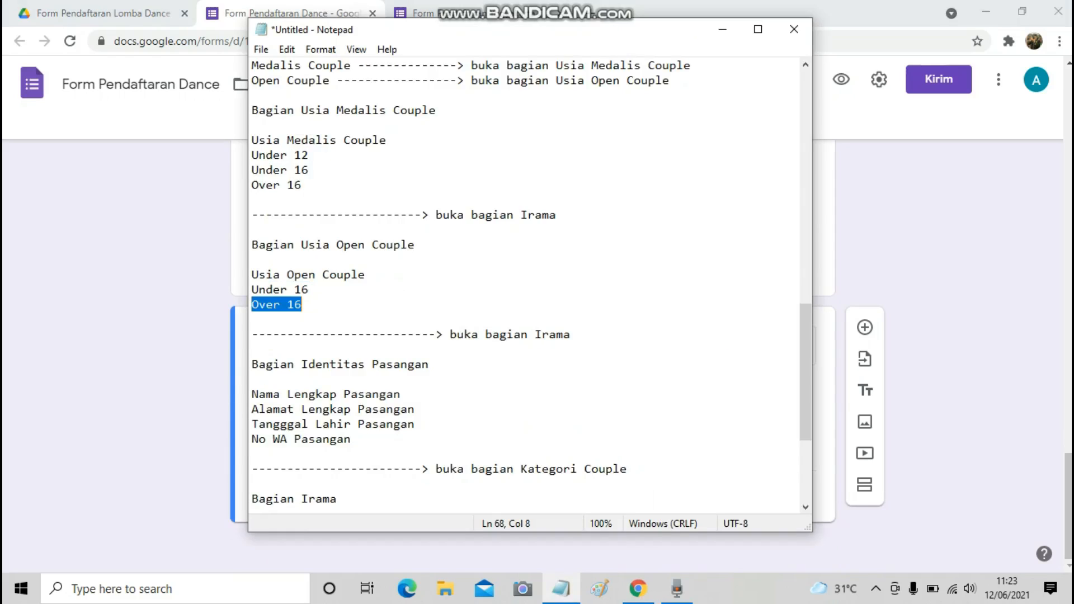
{"action": "key", "text": "alt+Tab"}
{"action": "left_click", "coordinate": [308, 432]}
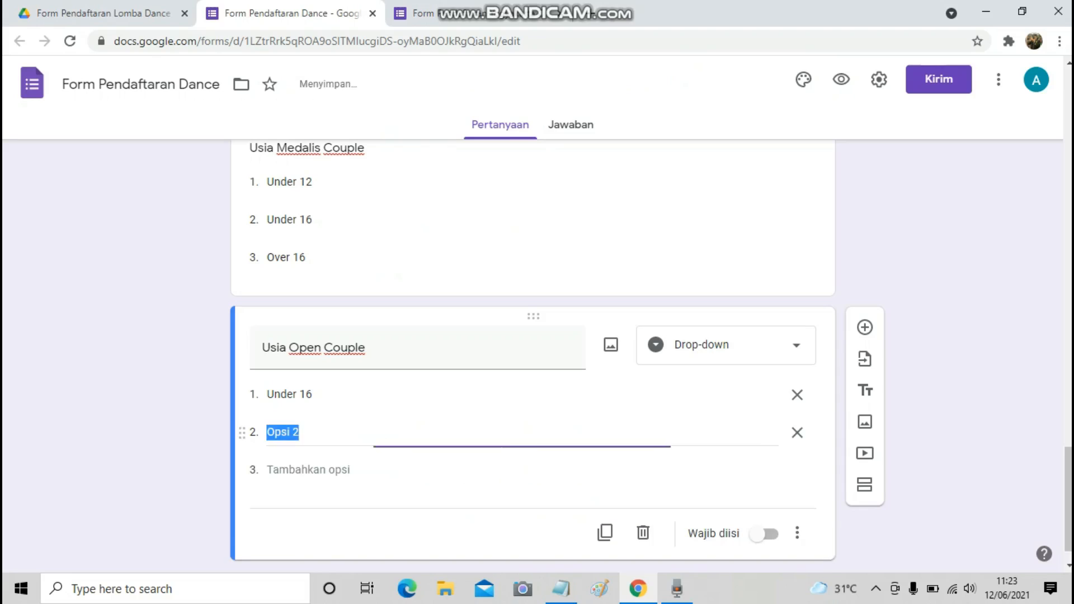
{"action": "key", "text": "ctrl+v"}
Select the Identitas Pasangan heading in the notes document.
{"action": "key", "text": "alt+Tab"}
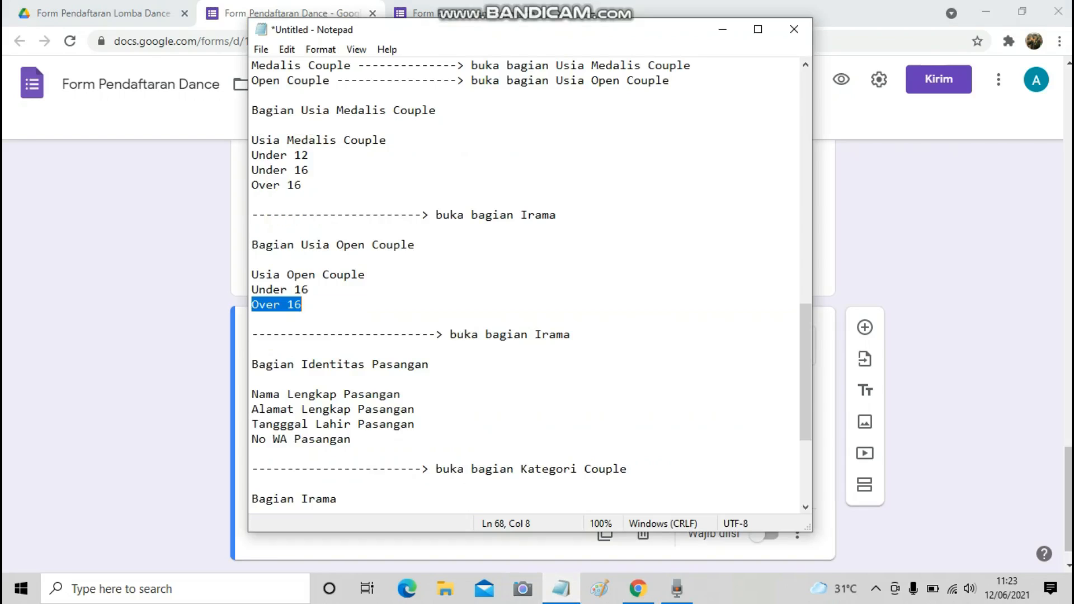
{"action": "scroll", "coordinate": [531, 282], "scroll_direction": "down", "scroll_amount": 1}
{"action": "scroll", "coordinate": [525, 285], "scroll_direction": "down", "scroll_amount": 1}
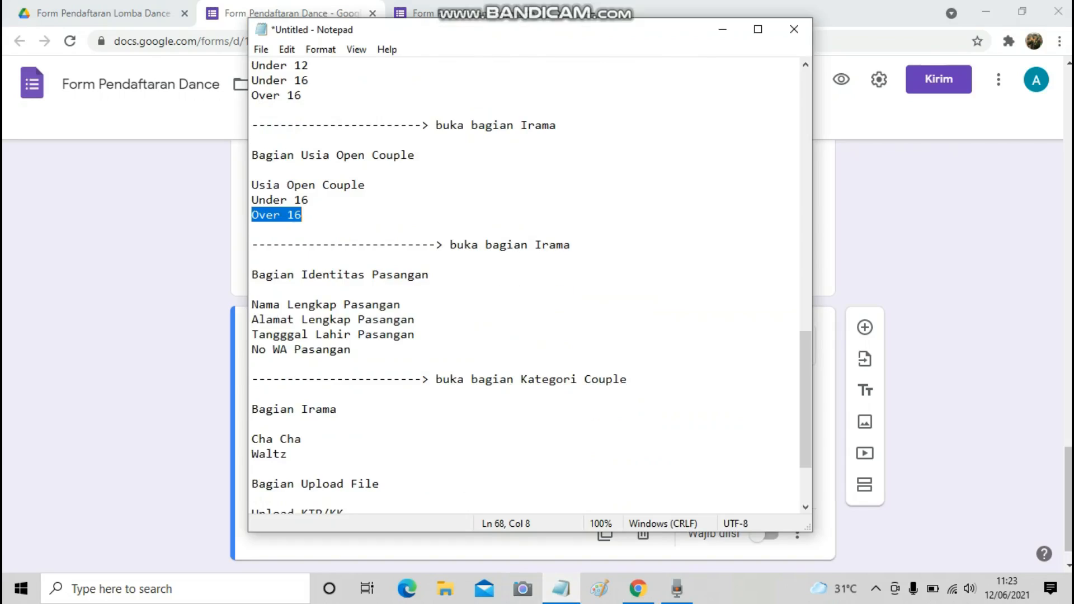
{"action": "left_click_drag", "start_coordinate": [301, 274], "coordinate": [429, 274]}
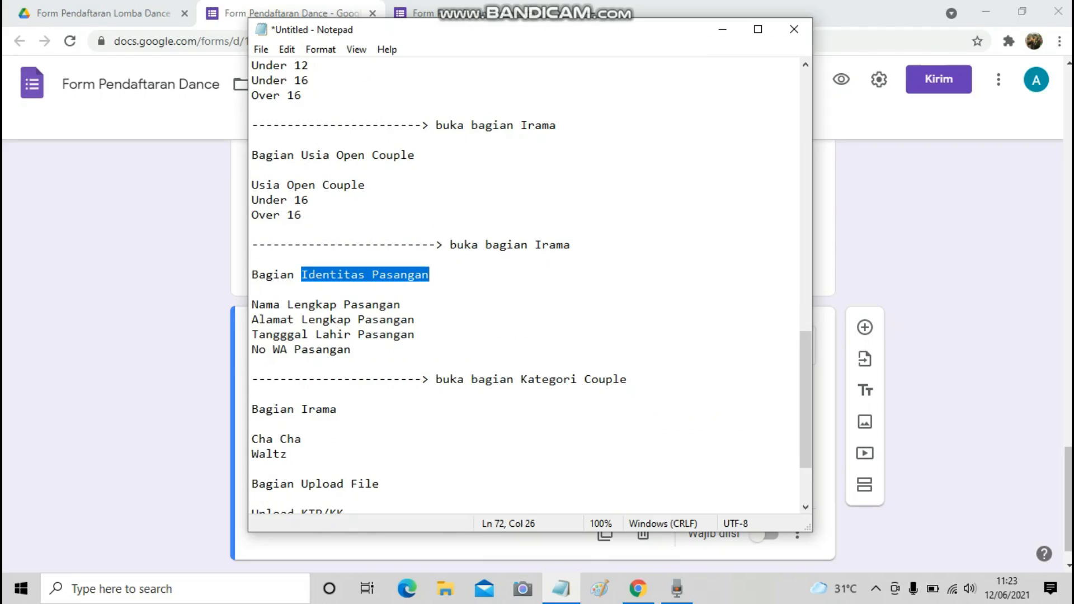
{"action": "left_click", "coordinate": [933, 329]}
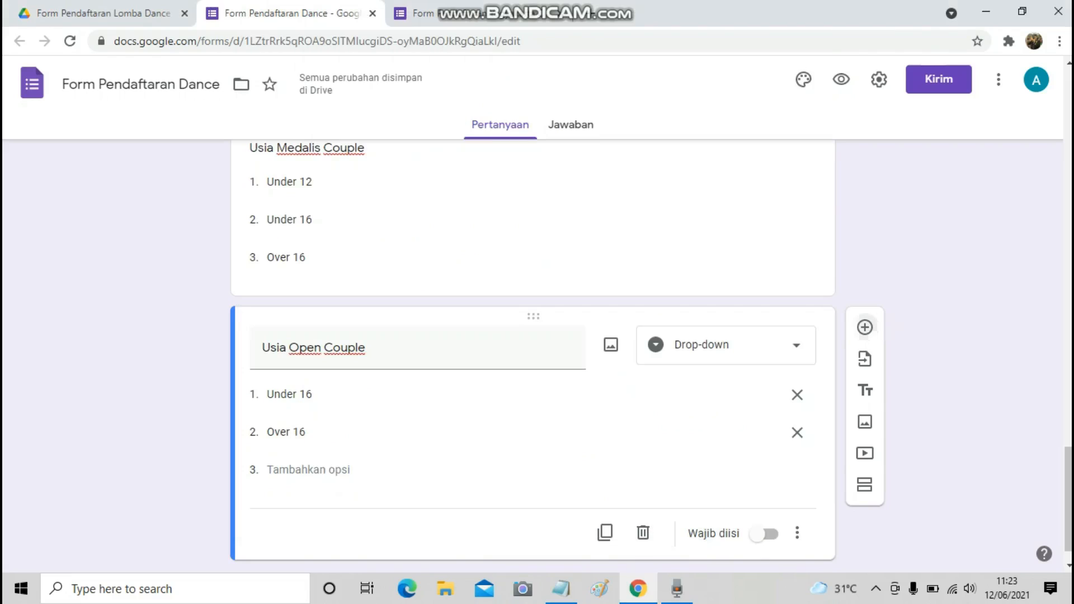
Add questions titled 'Nama Lengkap Pasangan' and 'Alamat Lengkap Pasangan', copied from the notes.
{"action": "left_click", "coordinate": [865, 327]}
{"action": "left_click", "coordinate": [561, 589]}
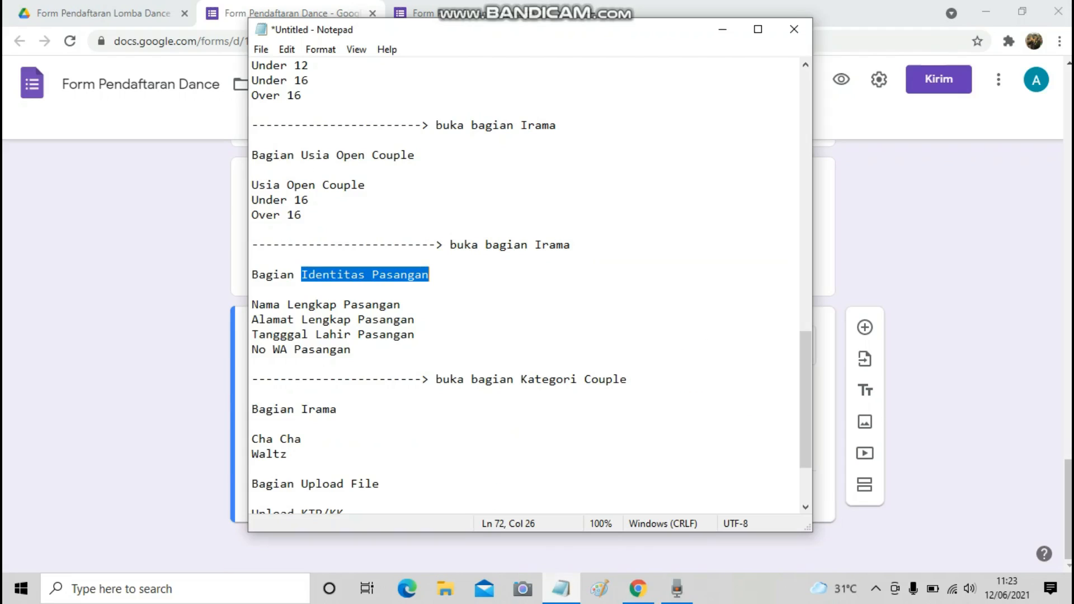
{"action": "left_click_drag", "start_coordinate": [252, 305], "coordinate": [402, 305]}
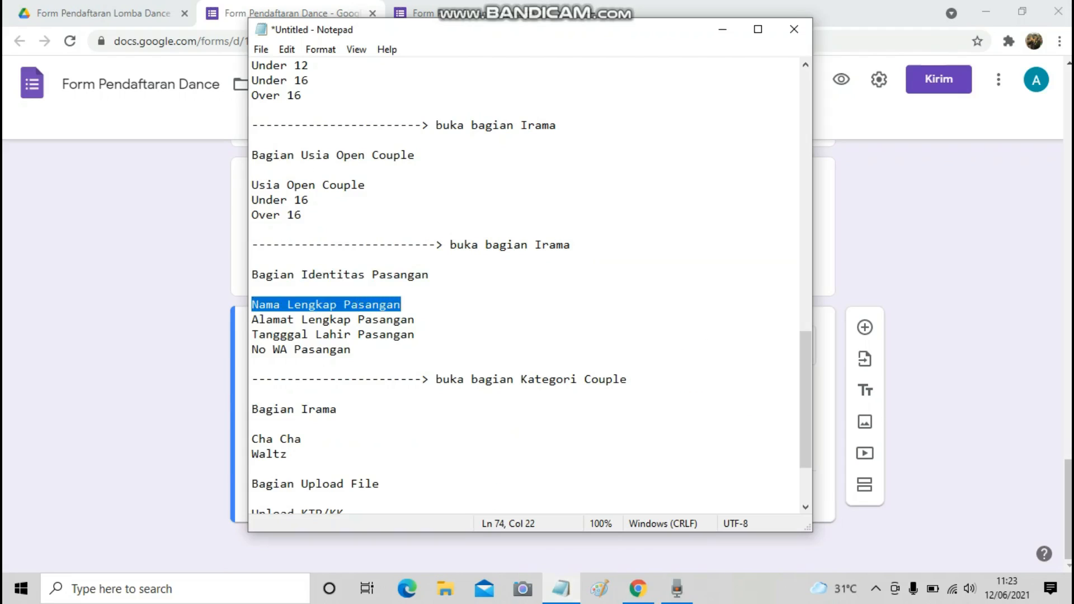
{"action": "key", "text": "ctrl+c"}
{"action": "key", "text": "alt+Tab"}
{"action": "key", "text": "ctrl+v"}
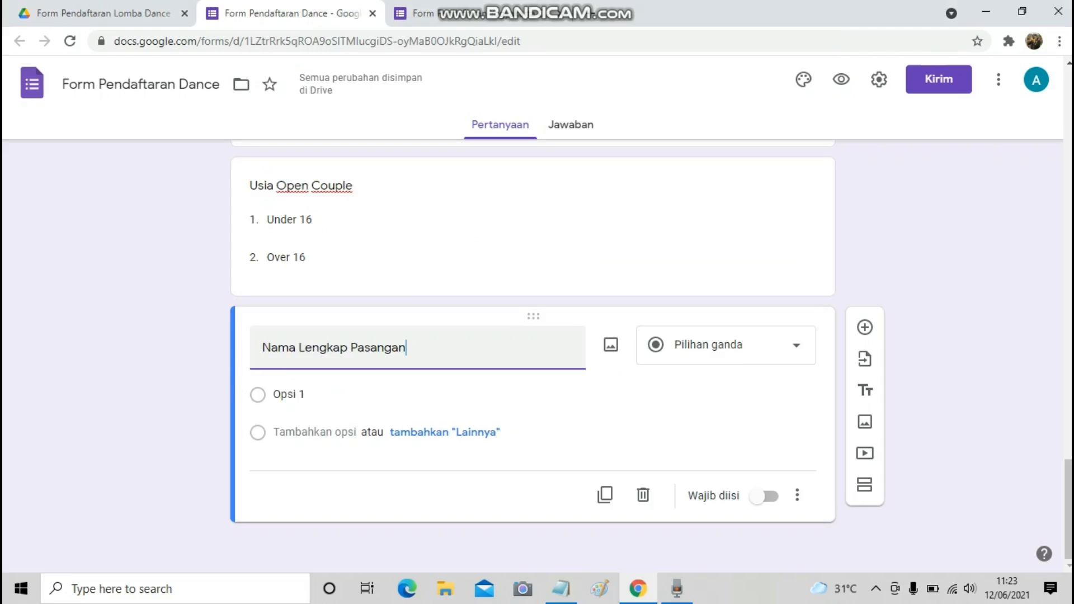
{"action": "key", "text": "alt+Tab"}
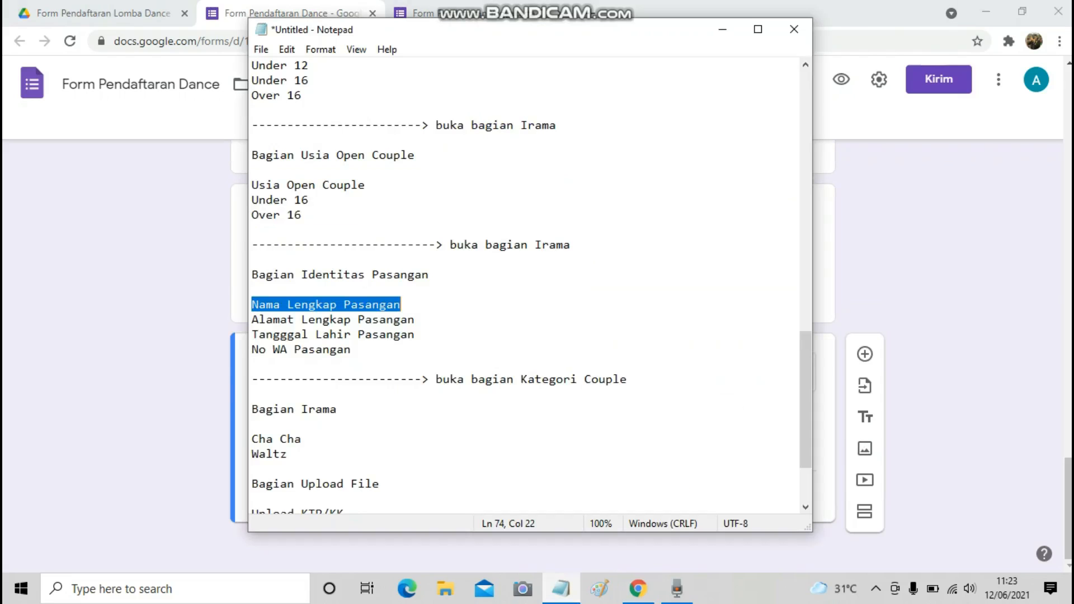
{"action": "left_click_drag", "start_coordinate": [252, 320], "coordinate": [414, 319]}
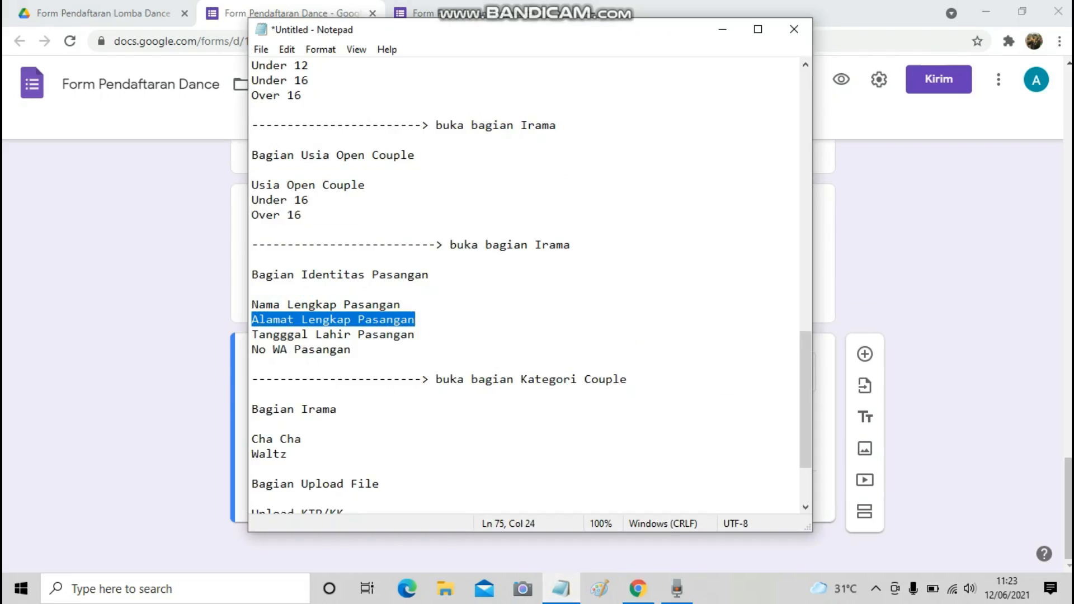
{"action": "key", "text": "ctrl+c"}
{"action": "key", "text": "alt+Tab"}
{"action": "left_click", "coordinate": [865, 354]}
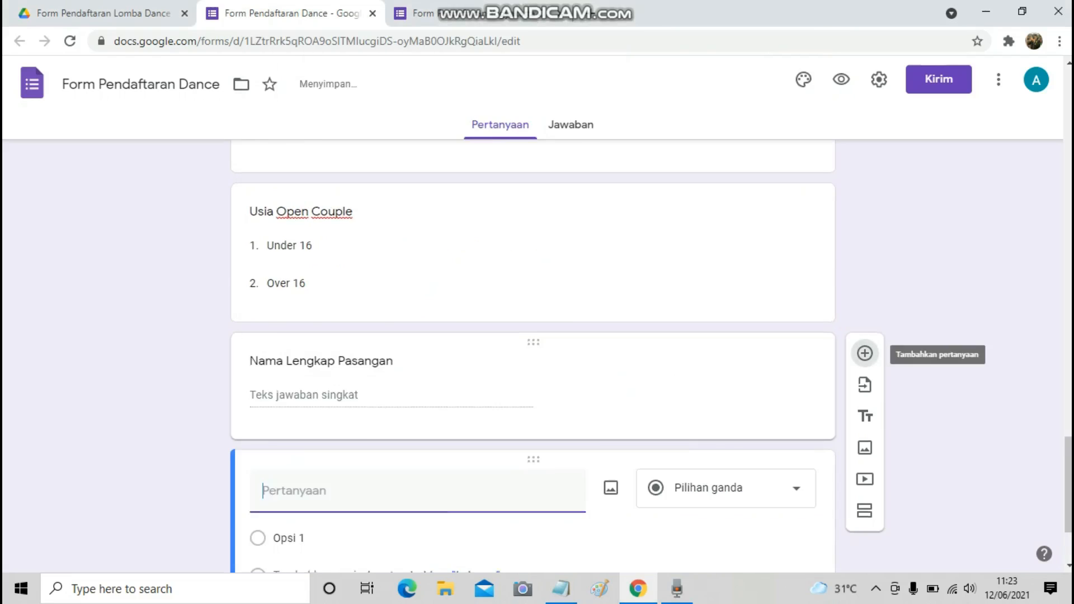
{"action": "key", "text": "ctrl+v"}
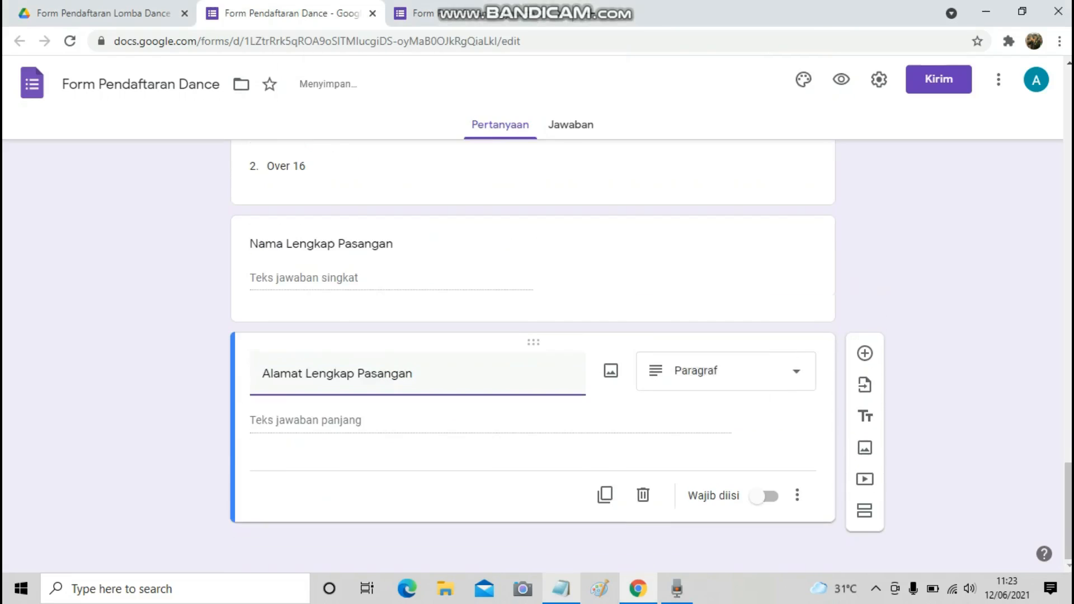
Add questions titled 'Tangggal Lahir Pasangan' and 'No WA Pasangan' from the notes.
{"action": "key", "text": "alt+Tab"}
{"action": "key", "text": "Down"}
{"action": "key", "text": "Home"}
{"action": "key", "text": "shift+Right"}
{"action": "key", "text": "shift+Right"}
{"action": "key", "text": "shift+Right"}
{"action": "key", "text": "shift+Right"}
{"action": "key", "text": "shift+Right"}
{"action": "key", "text": "shift+Right"}
{"action": "key", "text": "shift+Right"}
{"action": "key", "text": "shift+Right"}
{"action": "key", "text": "shift+Right"}
{"action": "key", "text": "shift+Right"}
{"action": "key", "text": "shift+Right"}
{"action": "key", "text": "shift+Right"}
{"action": "key", "text": "shift+Right"}
{"action": "key", "text": "shift+Right"}
{"action": "key", "text": "shift+Right"}
{"action": "key", "text": "shift+Right"}
{"action": "key", "text": "shift+Right"}
{"action": "key", "text": "shift+Right"}
{"action": "key", "text": "shift+Right"}
{"action": "key", "text": "shift+Right"}
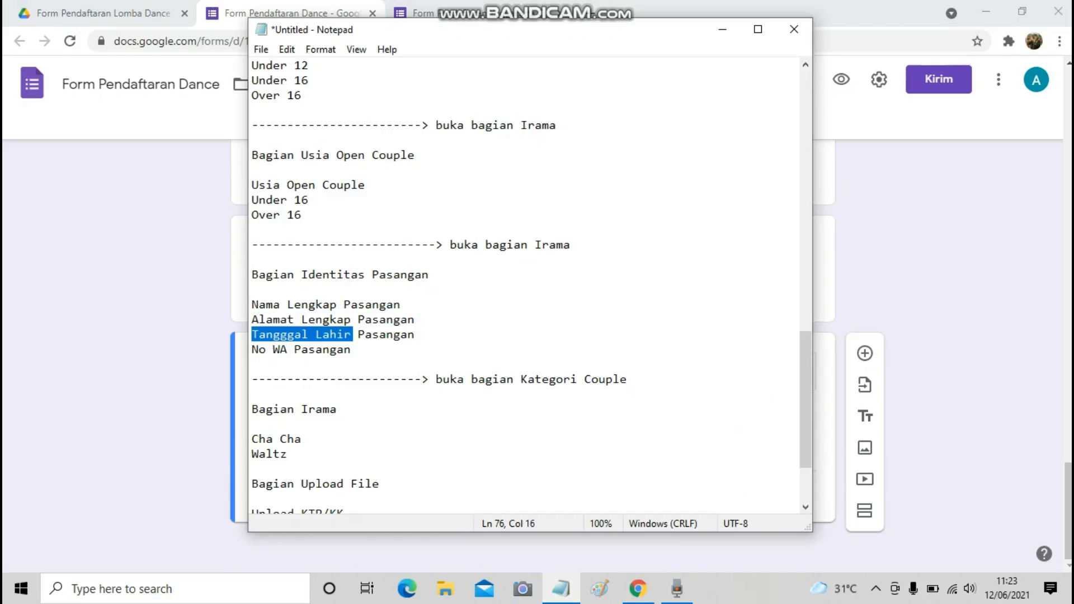
{"action": "key", "text": "alt+Tab"}
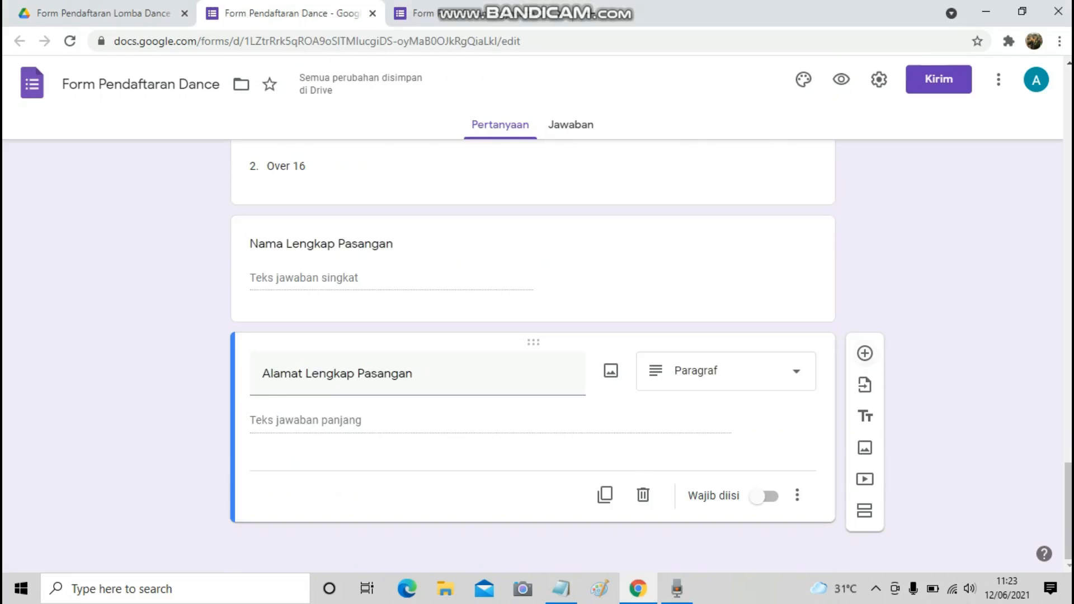
{"action": "left_click", "coordinate": [865, 353]}
{"action": "key", "text": "ctrl+v"}
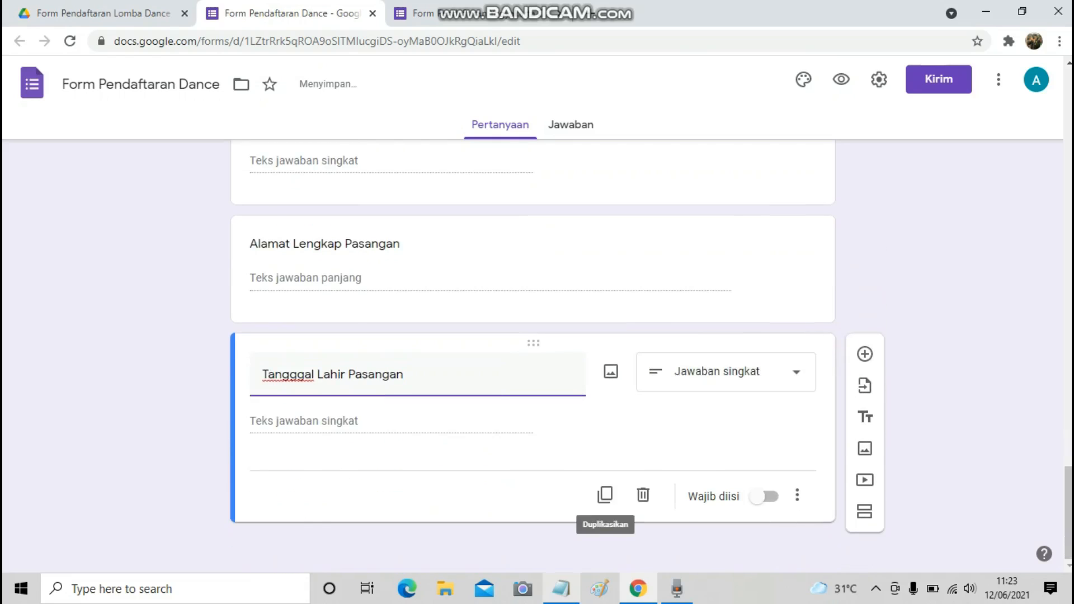
{"action": "key", "text": "alt+Tab"}
{"action": "key", "text": "Down"}
{"action": "key", "text": "Home"}
{"action": "key", "text": "shift+End"}
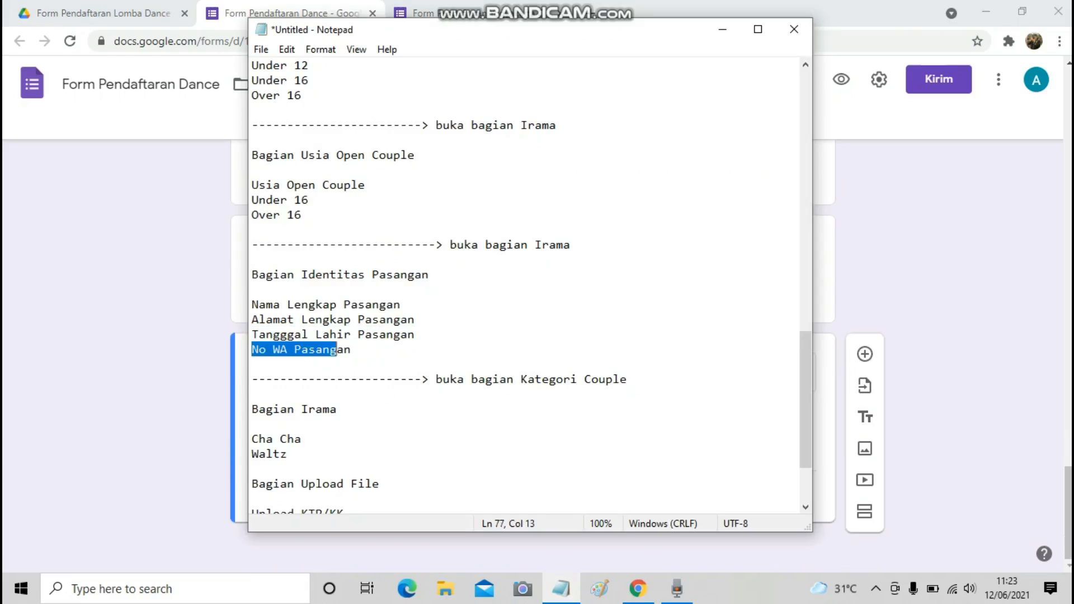
{"action": "key", "text": "alt+Tab"}
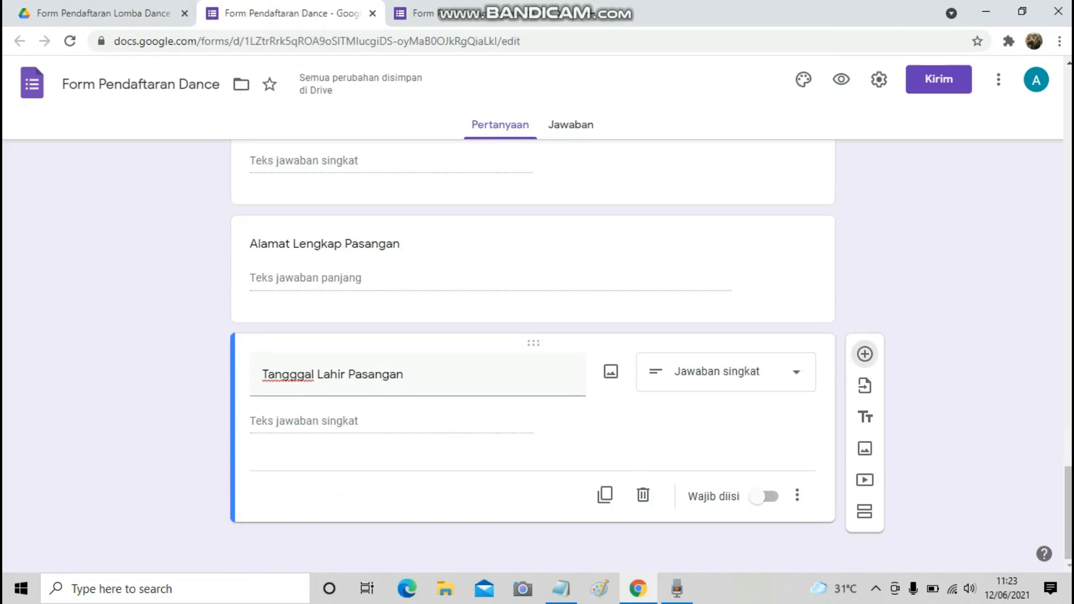
{"action": "left_click", "coordinate": [865, 354]}
{"action": "key", "text": "ctrl+v"}
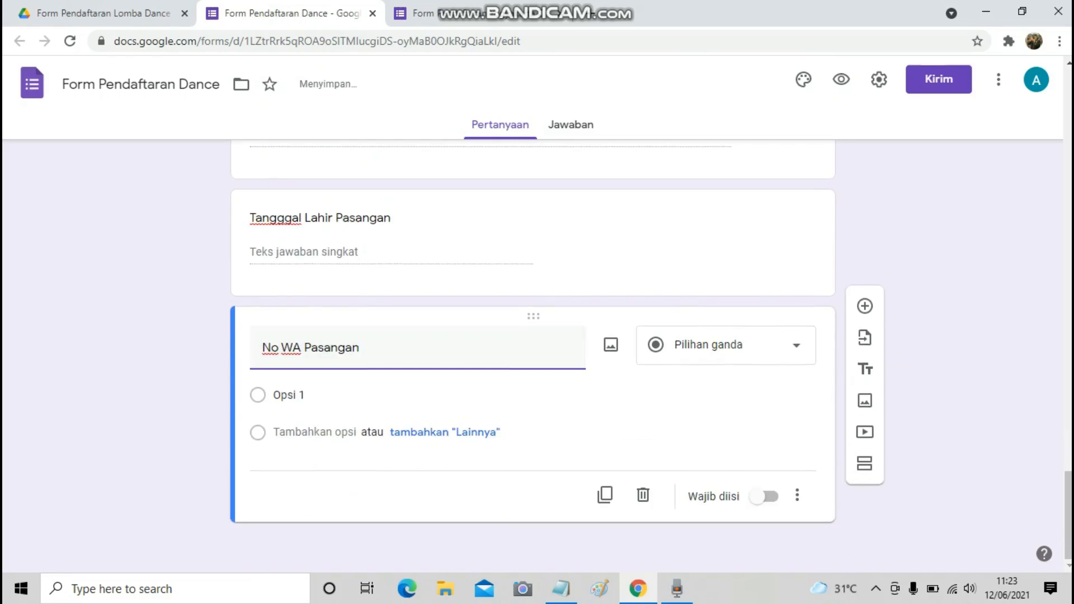
Add a new question titled 'Irama', copied from the notes.
{"action": "key", "text": "alt+Tab"}
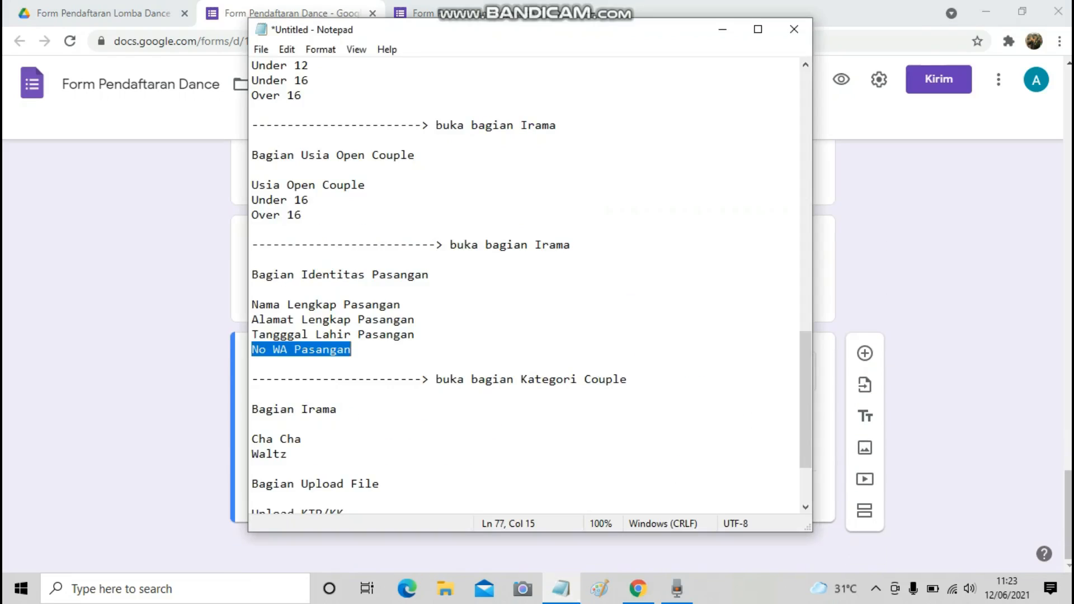
{"action": "scroll", "coordinate": [526, 285], "scroll_direction": "down", "scroll_amount": 2}
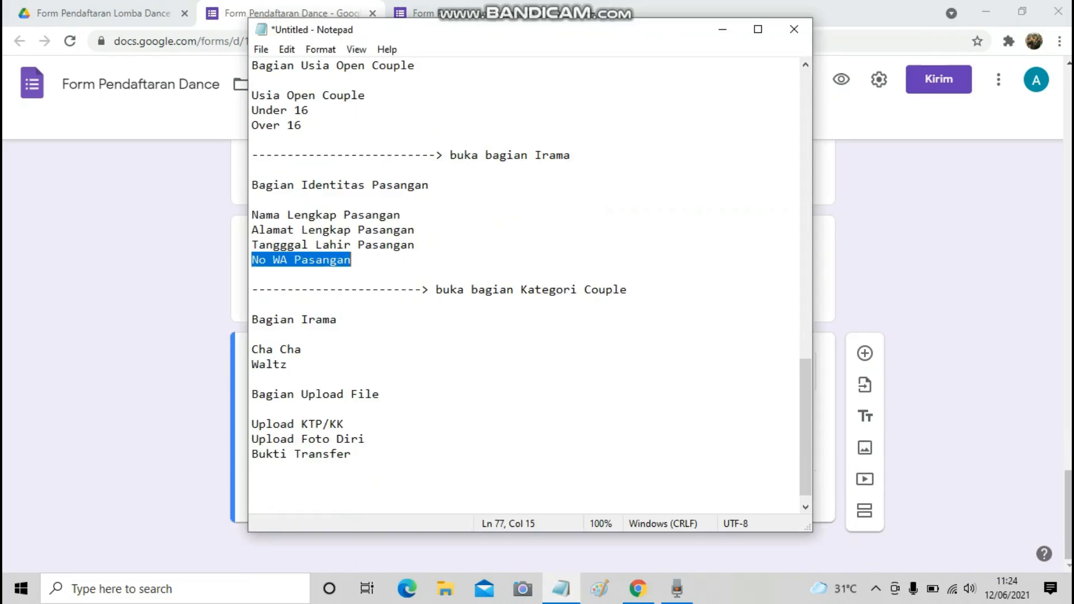
{"action": "left_click_drag", "start_coordinate": [301, 319], "coordinate": [337, 320]}
{"action": "key", "text": "ctrl+c"}
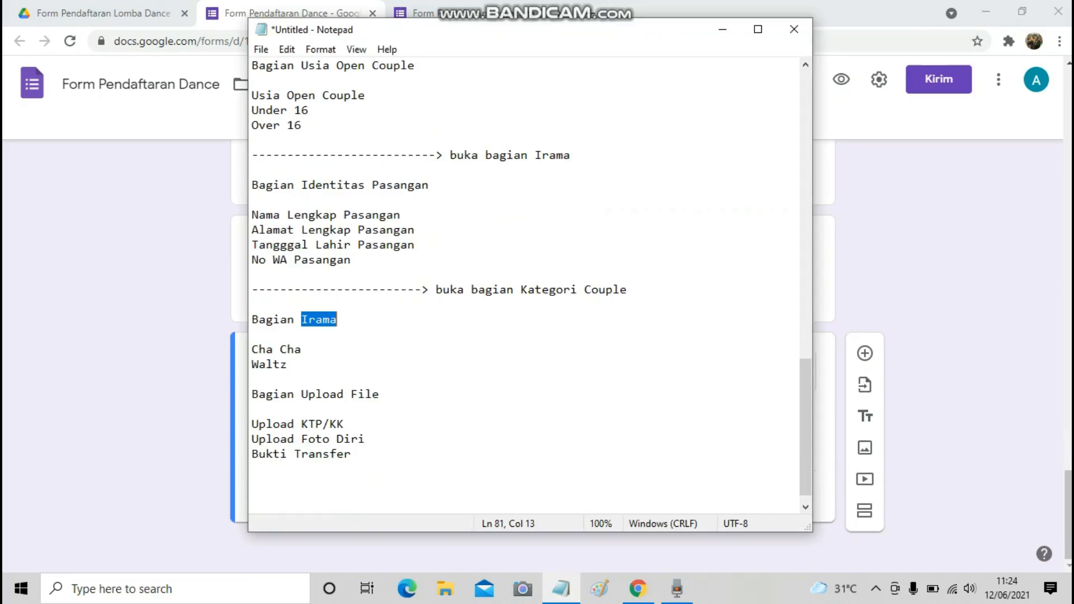
{"action": "key", "text": "alt+Tab"}
{"action": "left_click", "coordinate": [865, 353]}
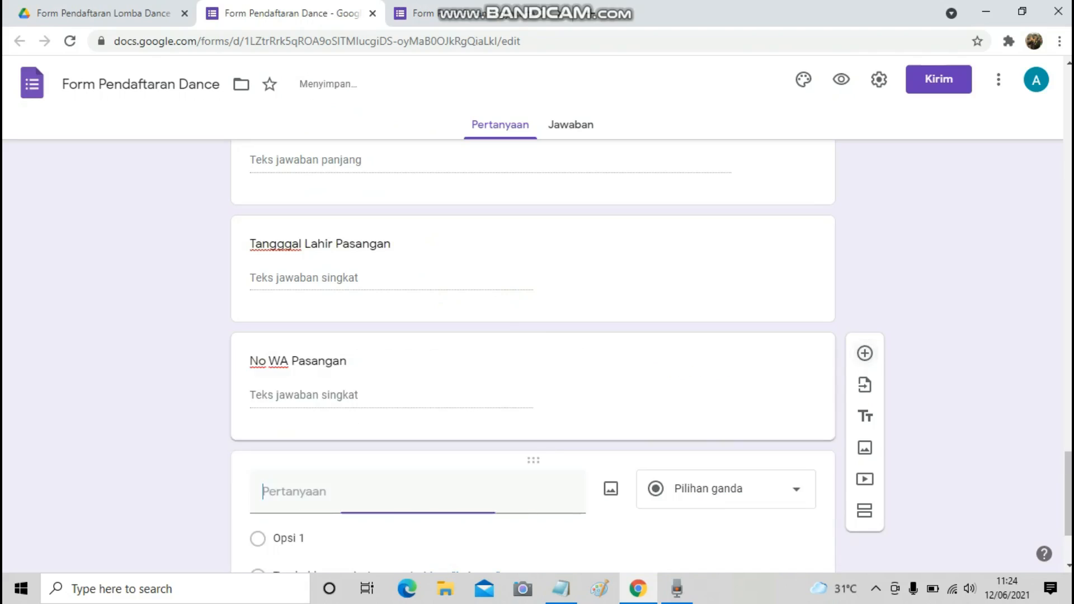
{"action": "key", "text": "ctrl+v"}
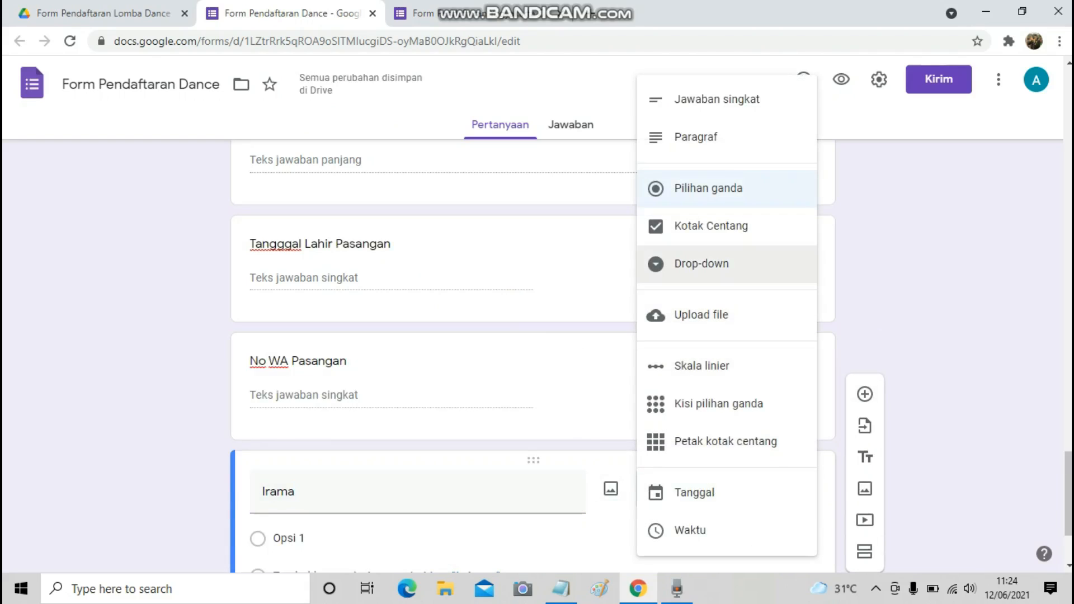
Make Irama a checkbox question with options Cha Cha and Waltz.
{"action": "left_click", "coordinate": [722, 264]}
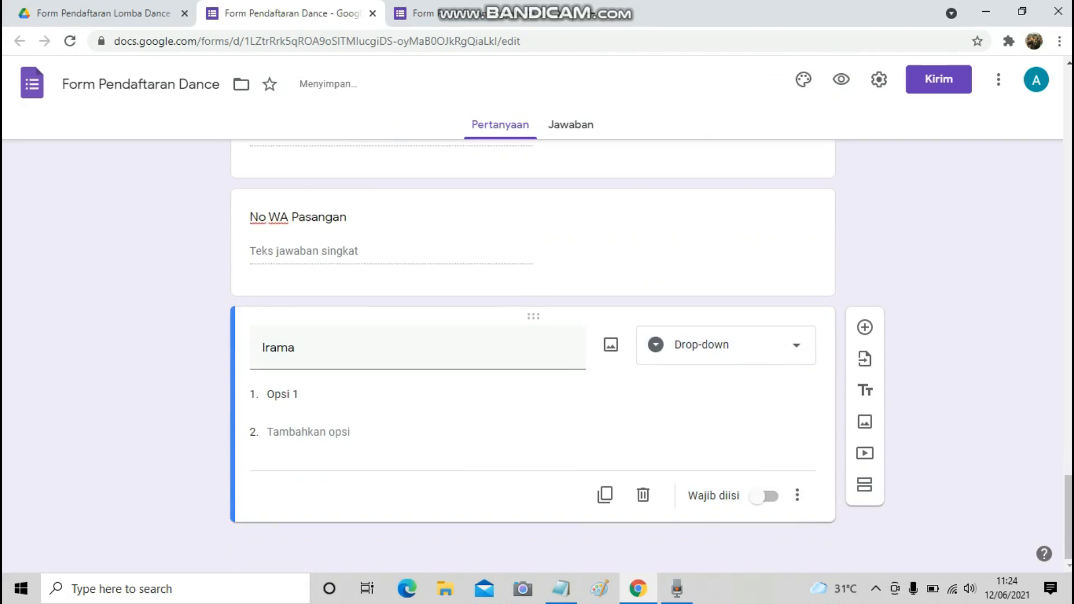
{"action": "left_click", "coordinate": [725, 345]}
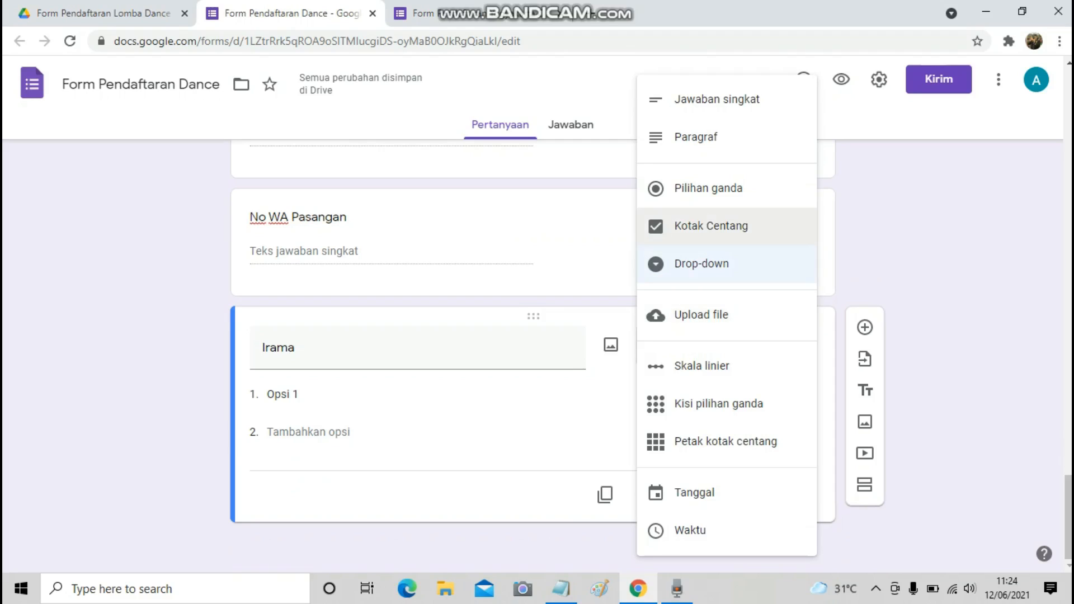
{"action": "left_click", "coordinate": [710, 226]}
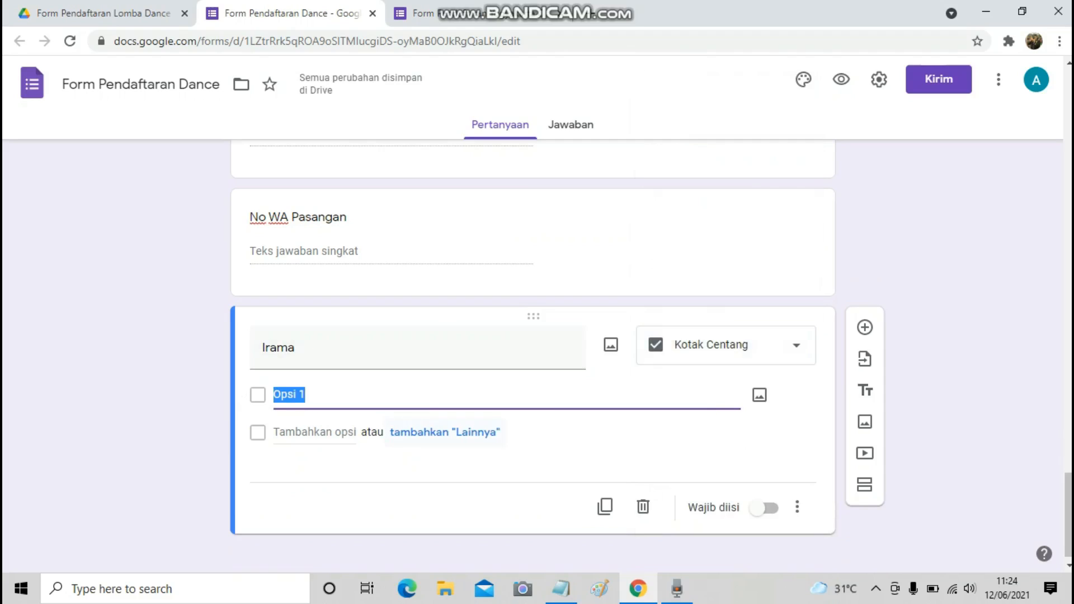
{"action": "type", "text": "Cha Cha"}
{"action": "key", "text": "Return"}
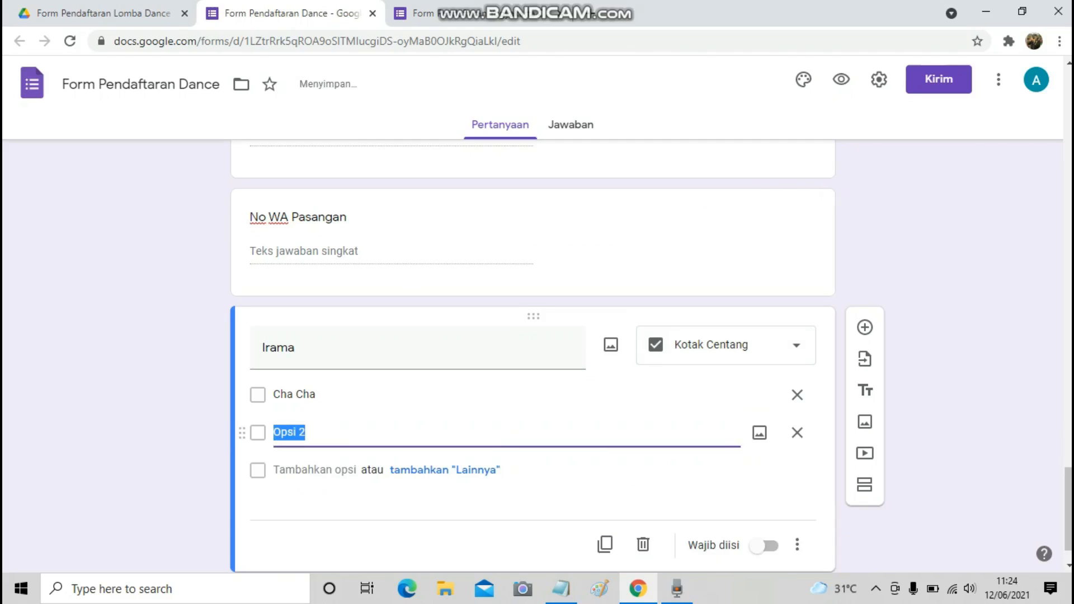
{"action": "type", "text": "Waltz"}
Check the notes and add a new blank question below Irama.
{"action": "left_click", "coordinate": [561, 589]}
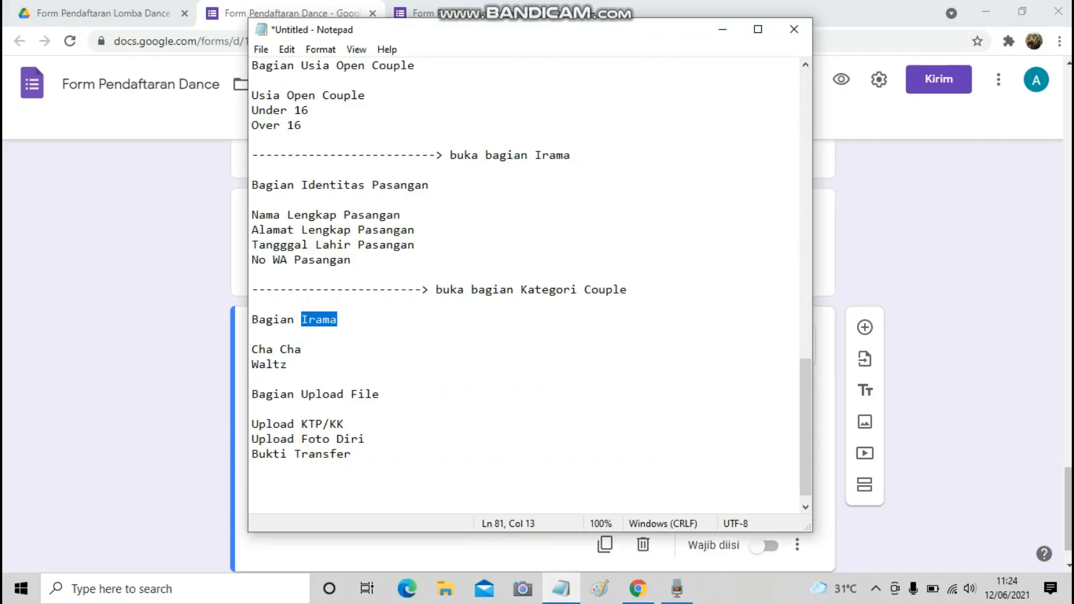
{"action": "scroll", "coordinate": [525, 280], "scroll_direction": "down", "scroll_amount": 1}
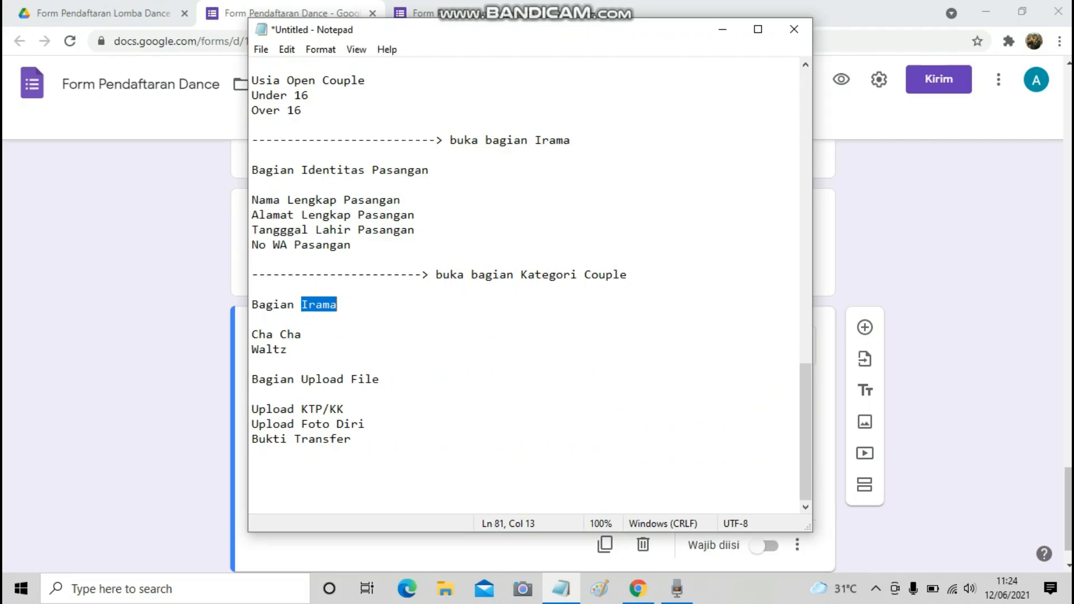
{"action": "key", "text": "alt+Tab"}
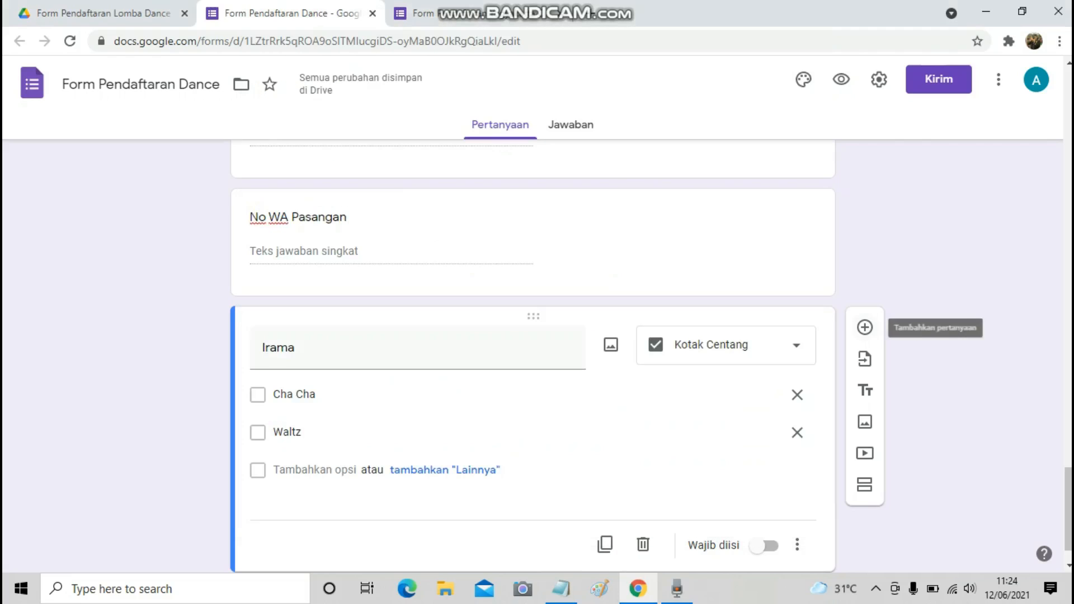
{"action": "left_click", "coordinate": [865, 327]}
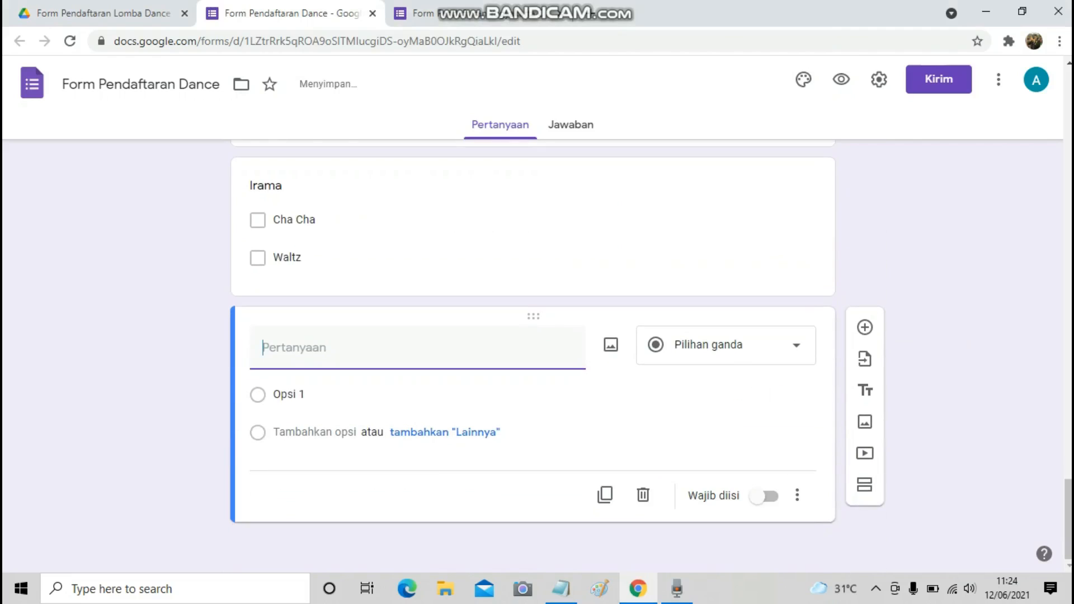
Turn the new question into a file upload titled 'Upload KTP/KK'.
{"action": "left_click", "coordinate": [725, 344]}
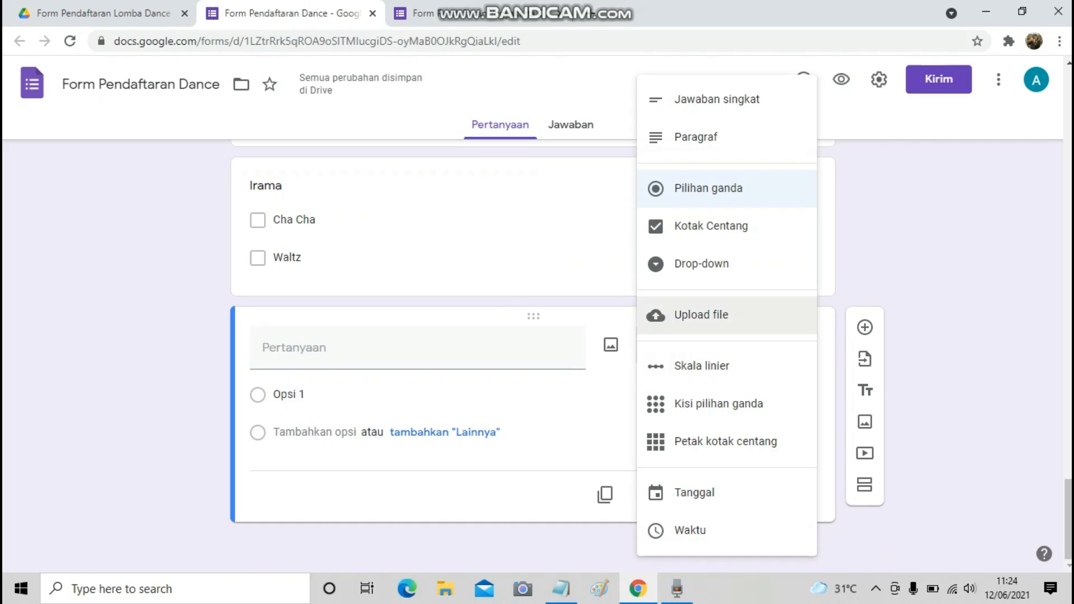
{"action": "left_click", "coordinate": [701, 315]}
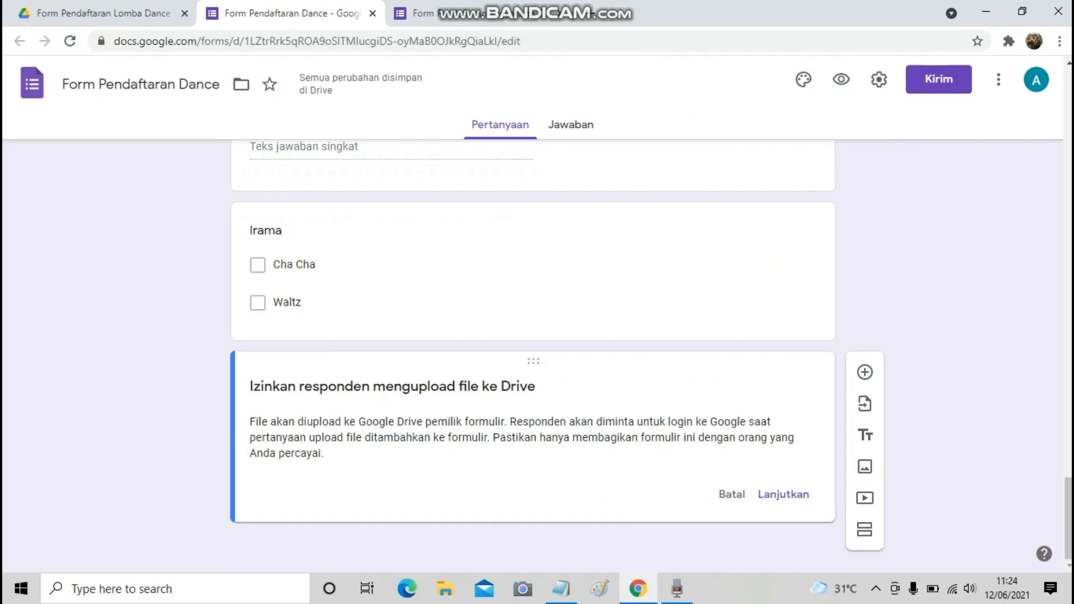
{"action": "left_click", "coordinate": [784, 494]}
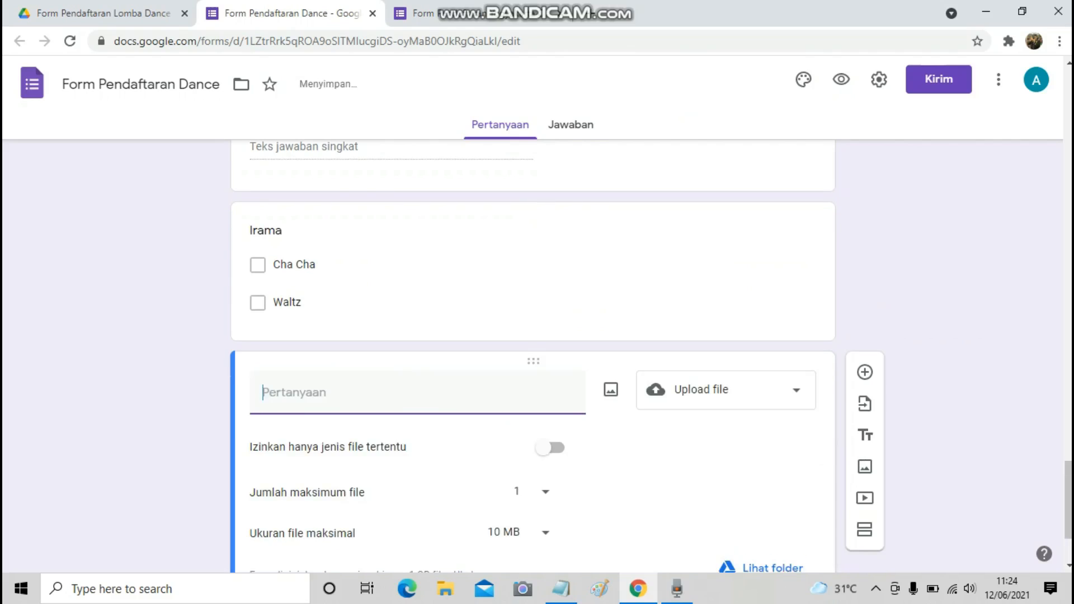
{"action": "left_click", "coordinate": [561, 589]}
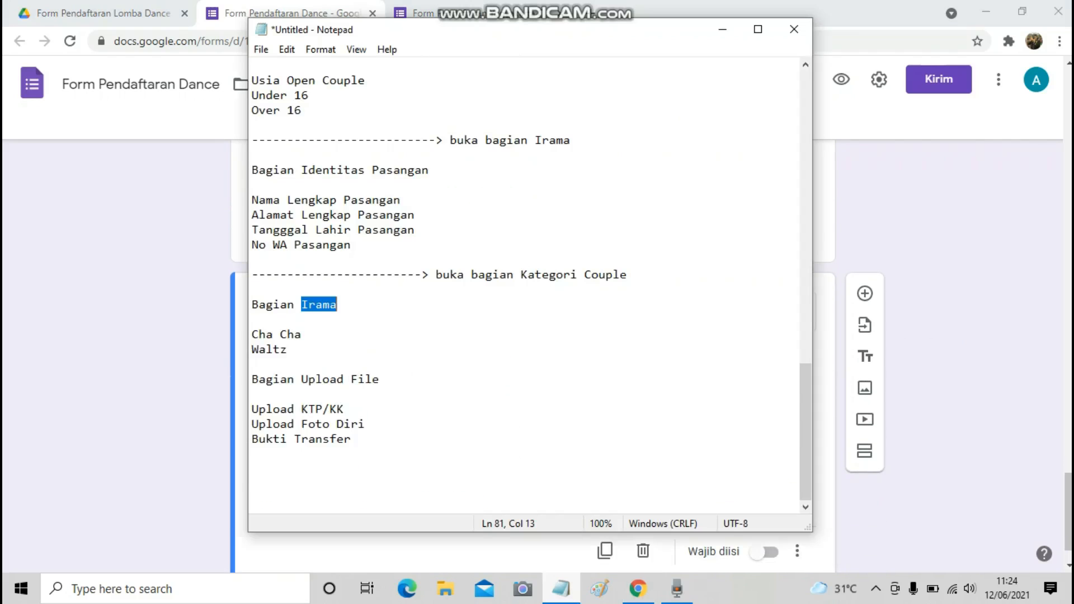
{"action": "left_click_drag", "start_coordinate": [251, 409], "coordinate": [345, 410]}
{"action": "key", "text": "ctrl+c"}
{"action": "key", "text": "alt+Tab"}
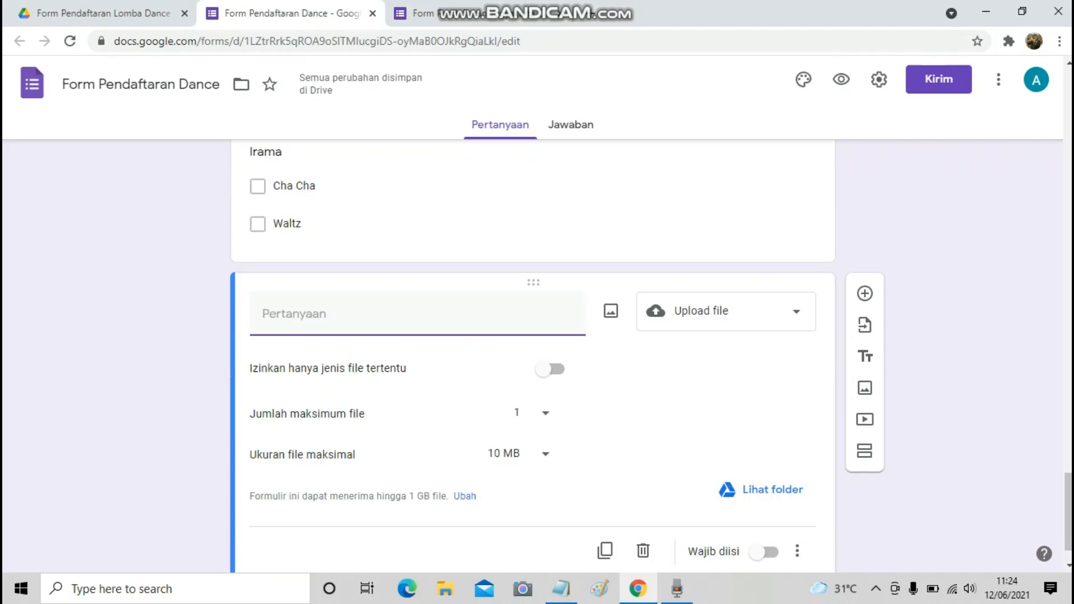
{"action": "key", "text": "ctrl+v"}
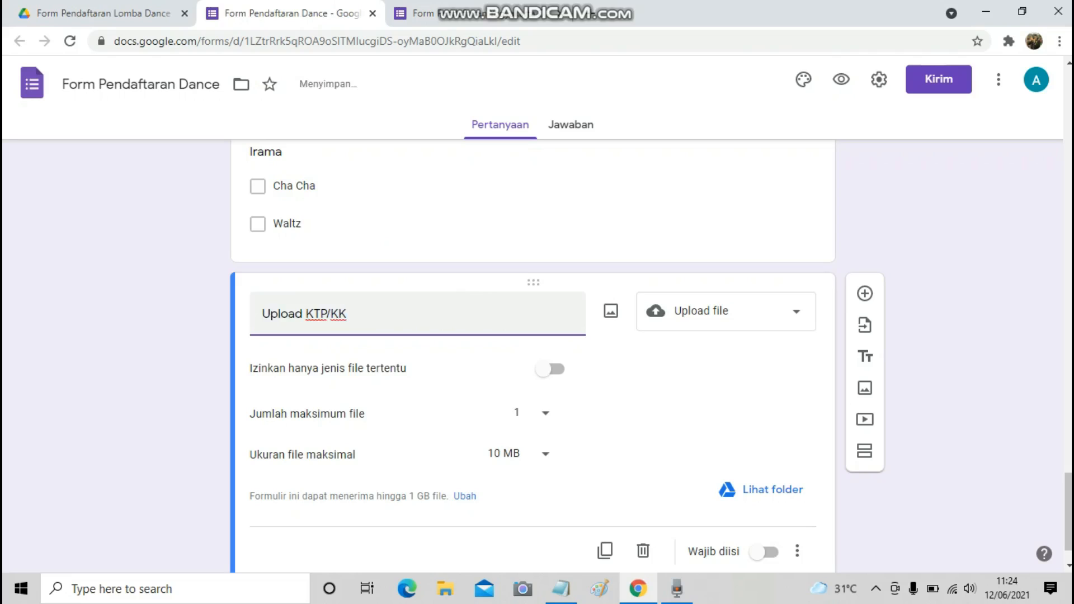
Restrict uploads to PDF and Gambar file types, with a maximum of 5 files.
{"action": "scroll", "coordinate": [537, 358], "scroll_direction": "down", "scroll_amount": 1}
{"action": "left_click", "coordinate": [550, 313]}
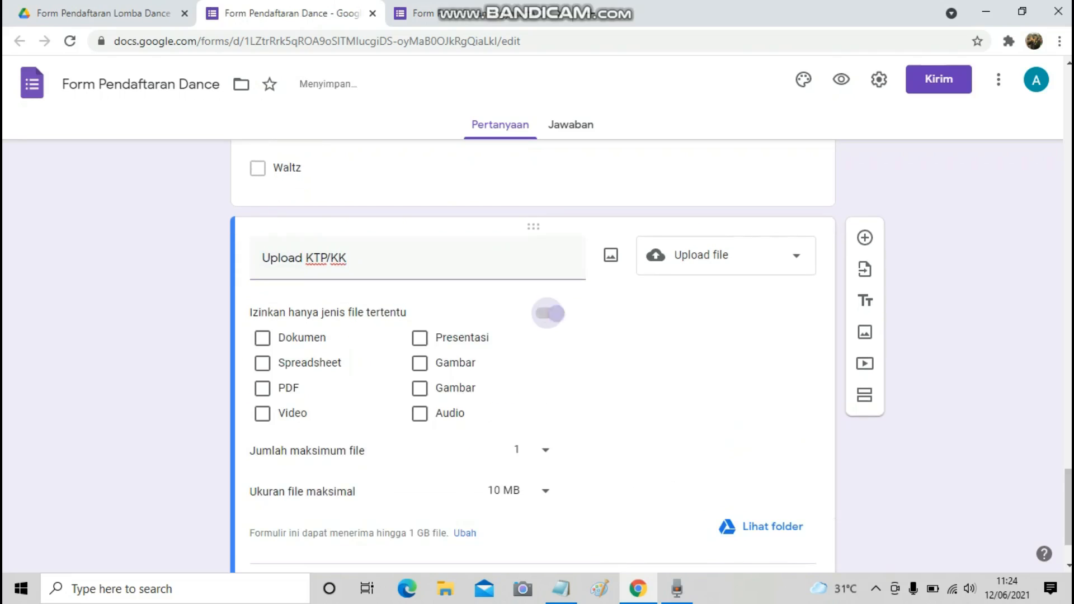
{"action": "left_click", "coordinate": [262, 388]}
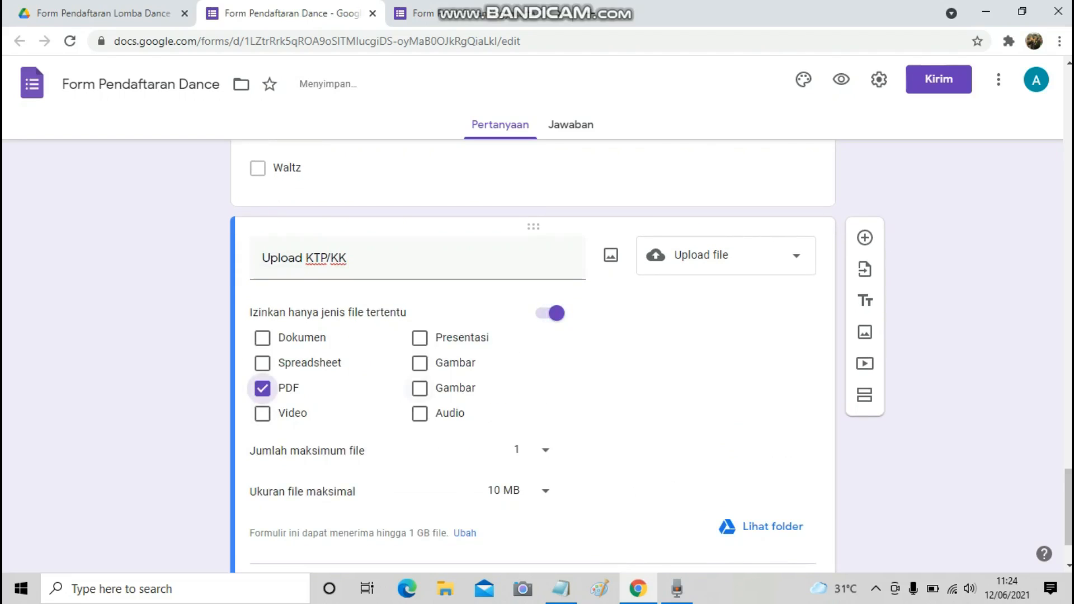
{"action": "left_click", "coordinate": [420, 363]}
{"action": "left_click", "coordinate": [419, 388]}
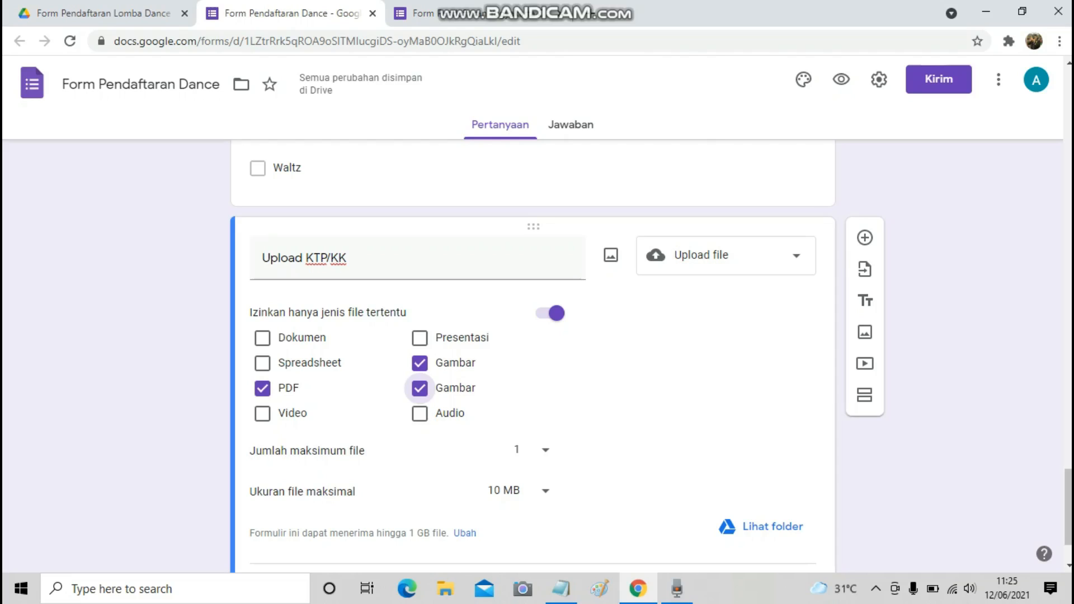
{"action": "left_click", "coordinate": [545, 449]}
{"action": "left_click", "coordinate": [517, 488]}
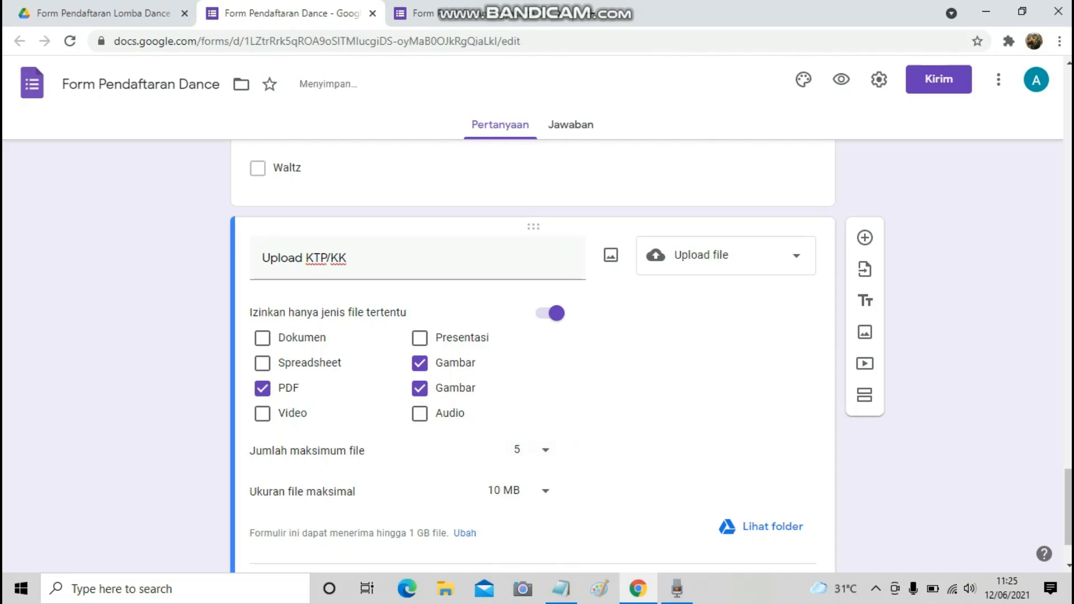
{"action": "scroll", "coordinate": [533, 358], "scroll_direction": "down", "scroll_amount": 2}
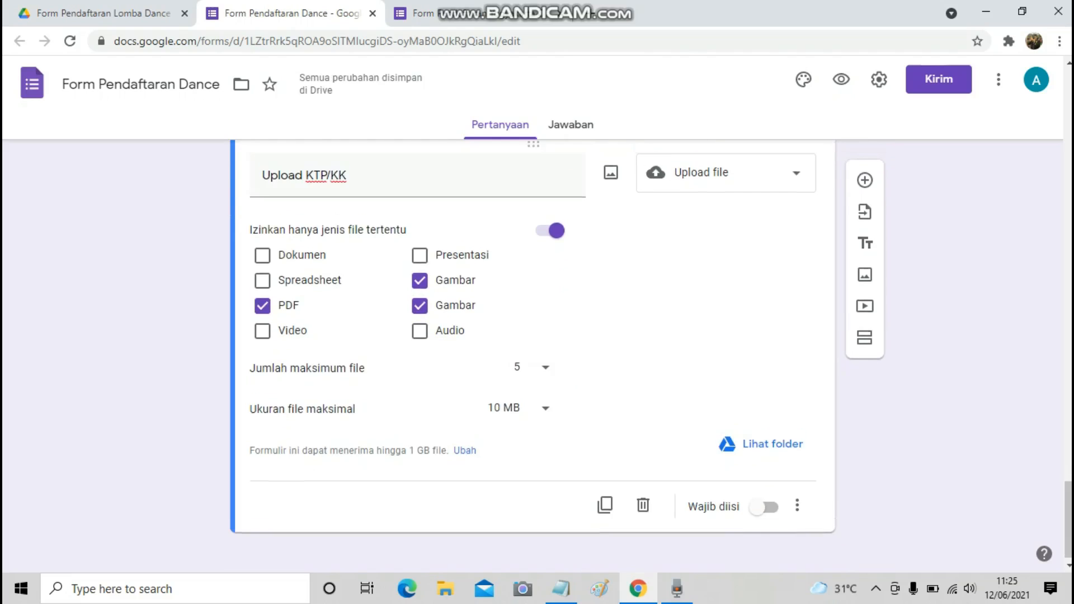
Add a file-upload question titled 'Upload Foto Diri', pasting the title from the notes.
{"action": "scroll", "coordinate": [865, 232], "scroll_direction": "up", "scroll_amount": 2}
{"action": "left_click", "coordinate": [865, 223]}
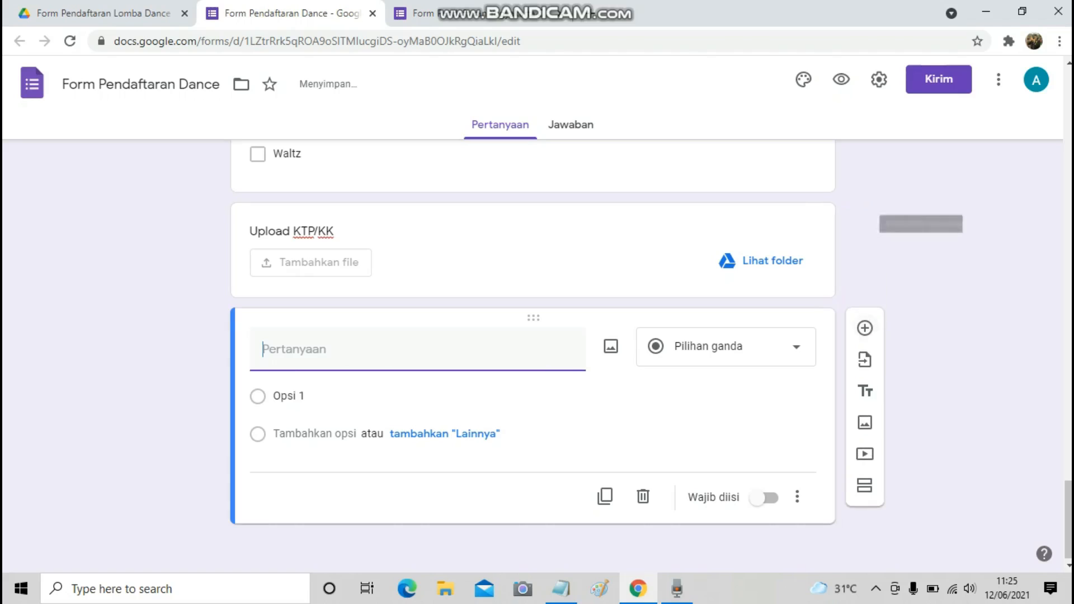
{"action": "left_click", "coordinate": [726, 345]}
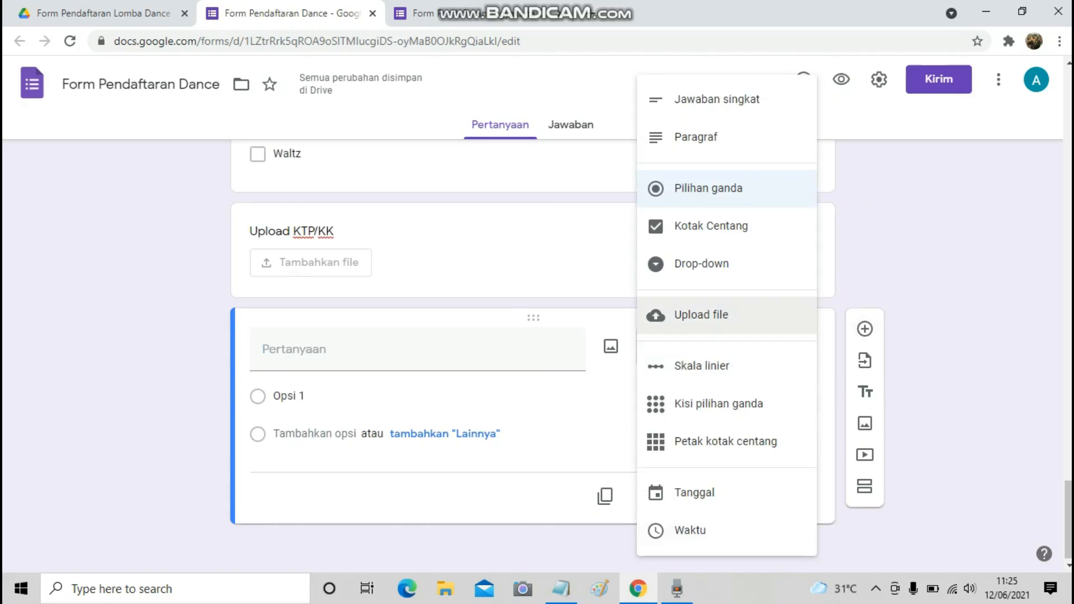
{"action": "left_click", "coordinate": [701, 315]}
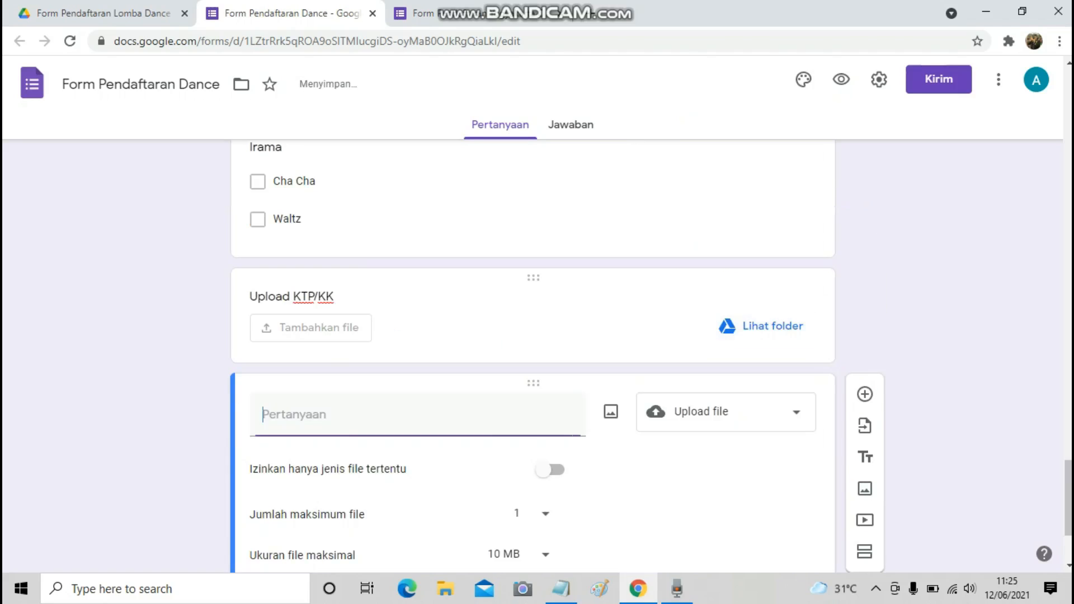
{"action": "left_click", "coordinate": [561, 589]}
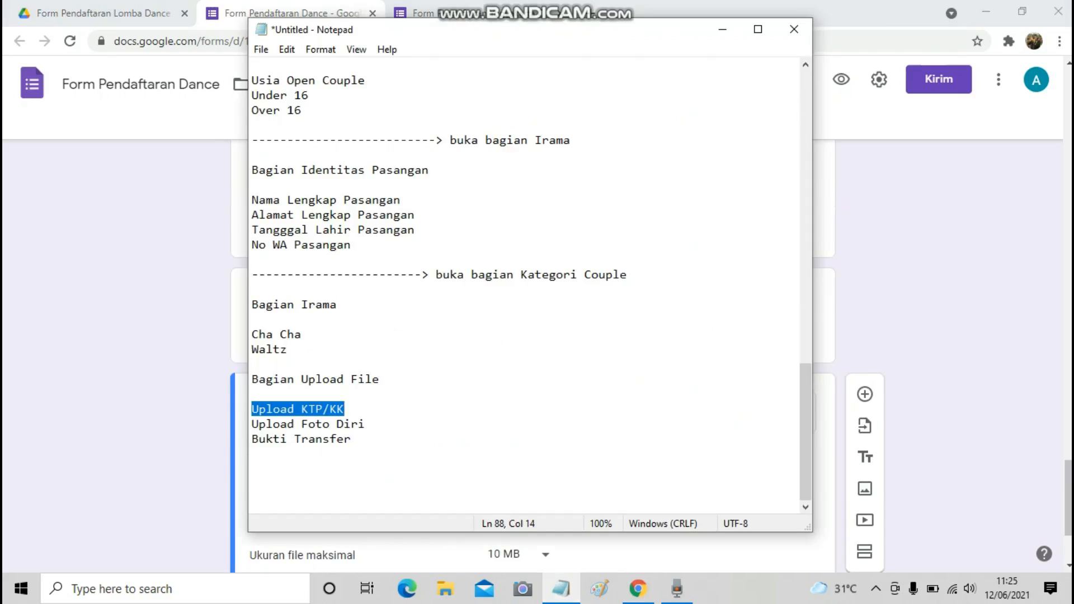
{"action": "key", "text": "Down"}
{"action": "key", "text": "Home"}
{"action": "key", "text": "shift+End"}
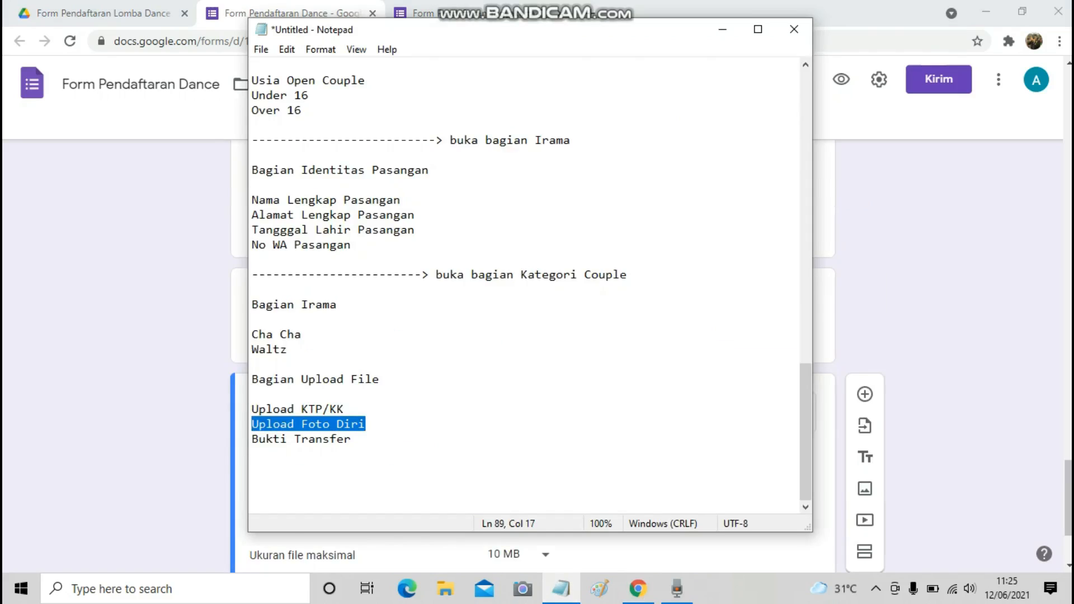
{"action": "key", "text": "ctrl+c"}
{"action": "key", "text": "alt+Tab"}
{"action": "key", "text": "ctrl+v"}
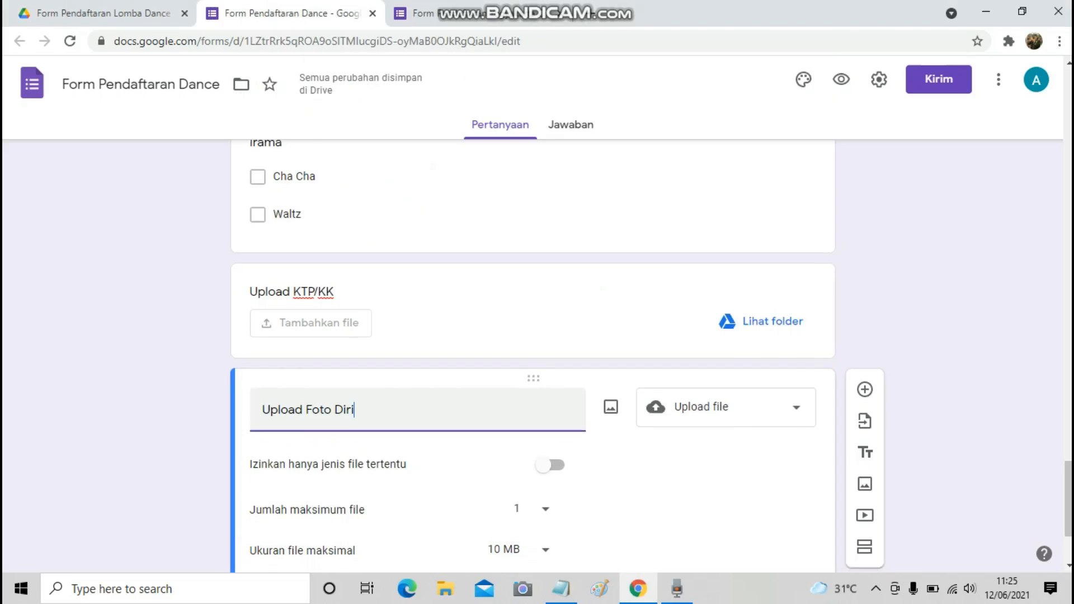
Limit it to PDF and Gambar files, maximum 5 files, and add a blank question below.
{"action": "scroll", "coordinate": [532, 356], "scroll_direction": "down", "scroll_amount": 3}
{"action": "left_click", "coordinate": [549, 313]}
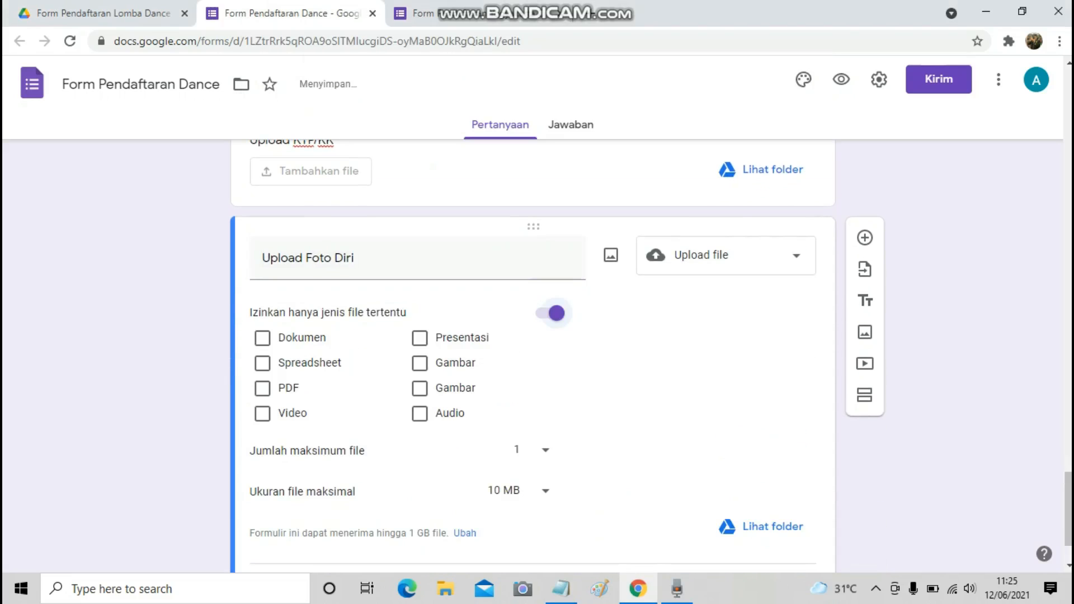
{"action": "left_click", "coordinate": [262, 388]}
{"action": "left_click", "coordinate": [420, 362]}
{"action": "left_click", "coordinate": [420, 388]}
{"action": "left_click", "coordinate": [528, 449]}
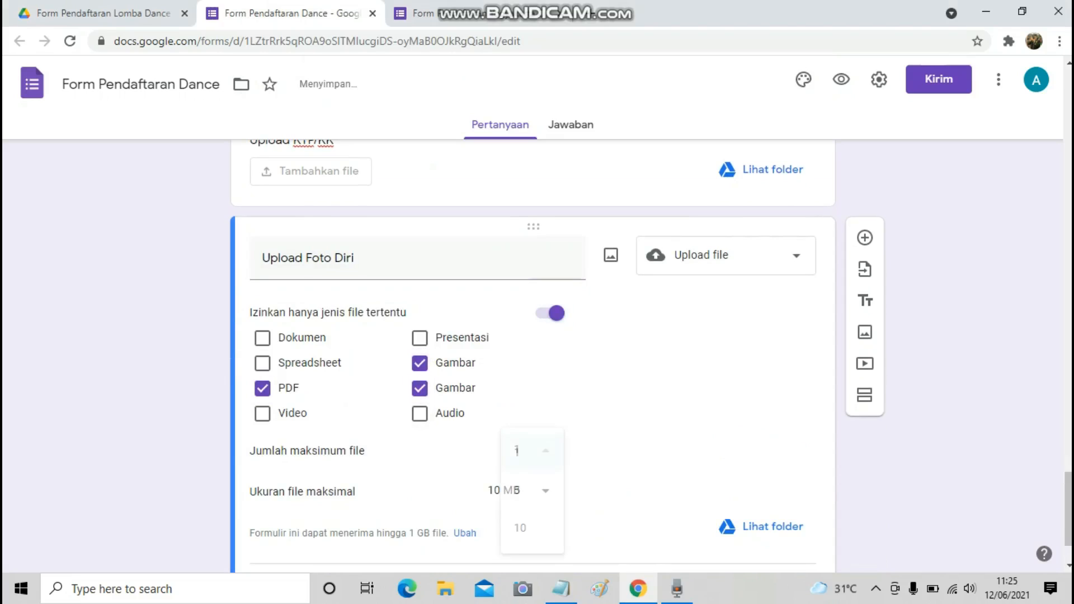
{"action": "left_click", "coordinate": [520, 489]}
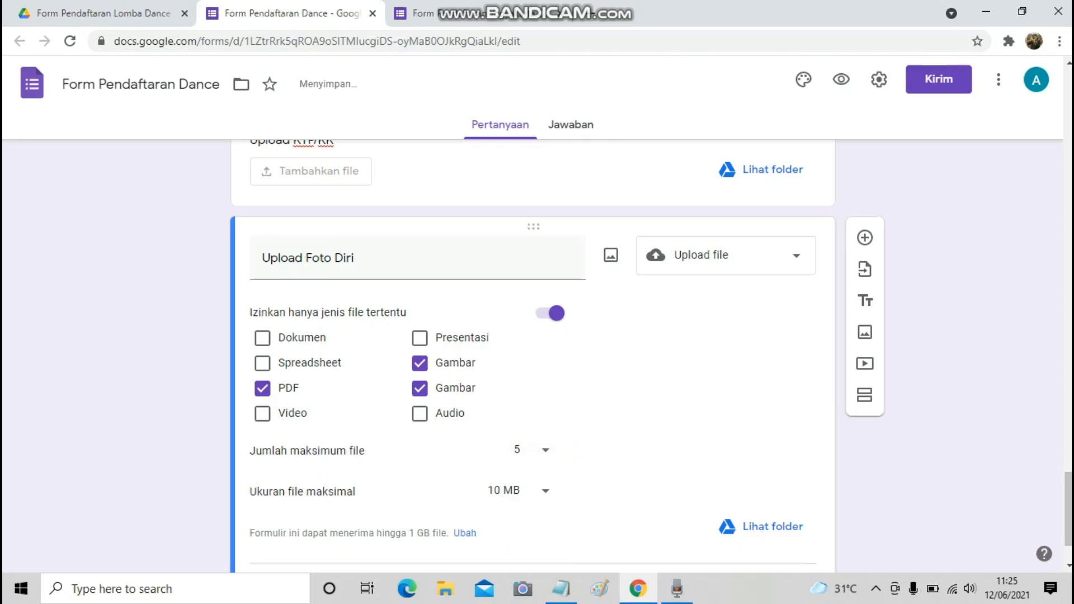
{"action": "scroll", "coordinate": [531, 347], "scroll_direction": "down", "scroll_amount": 2}
{"action": "left_click", "coordinate": [864, 168]}
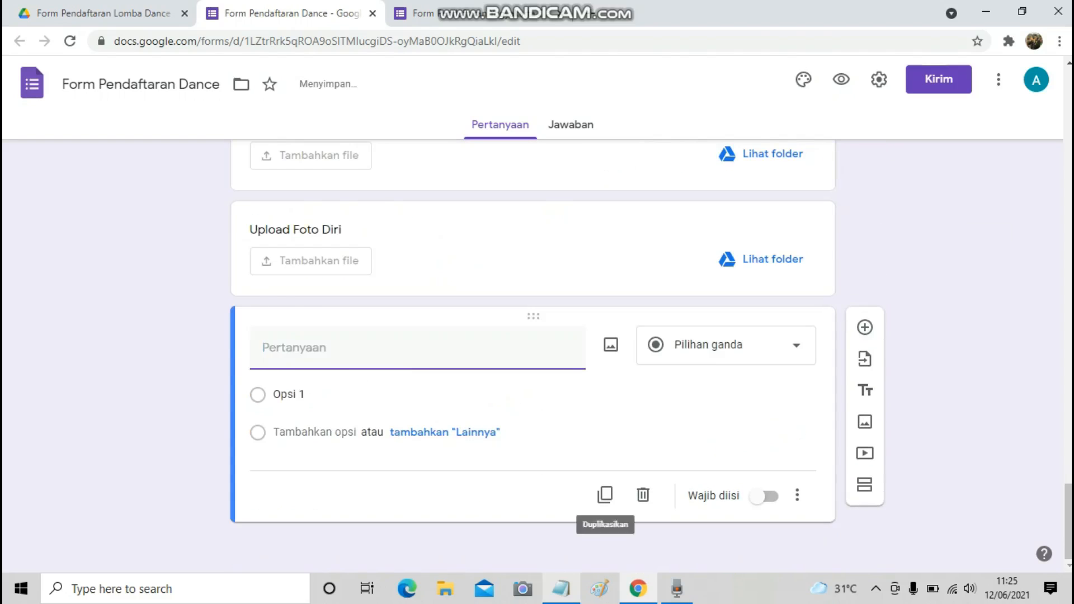
Make the new question a file upload titled 'Bukti Transfer', copied from the notes.
{"action": "key", "text": "alt+Tab"}
{"action": "left_click_drag", "start_coordinate": [252, 439], "coordinate": [351, 439]}
{"action": "key", "text": "ctrl+c"}
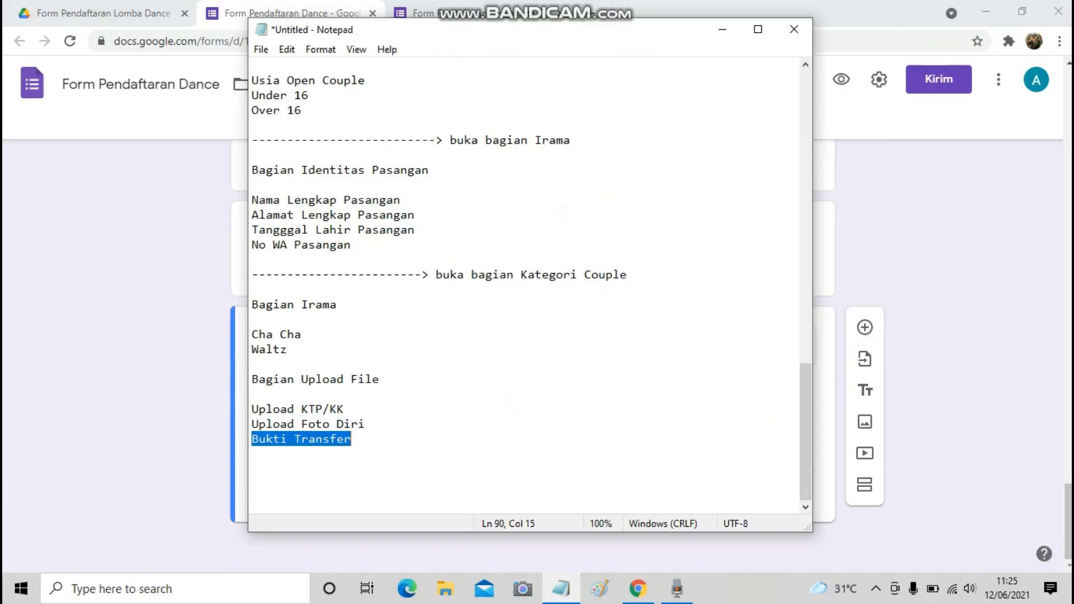
{"action": "key", "text": "alt+Tab"}
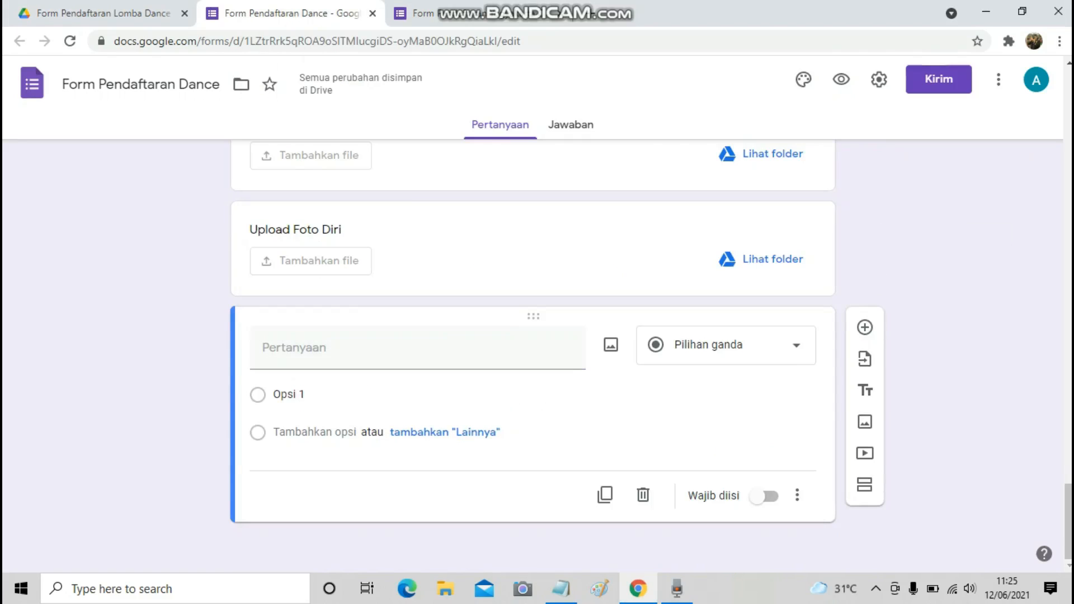
{"action": "left_click", "coordinate": [726, 345]}
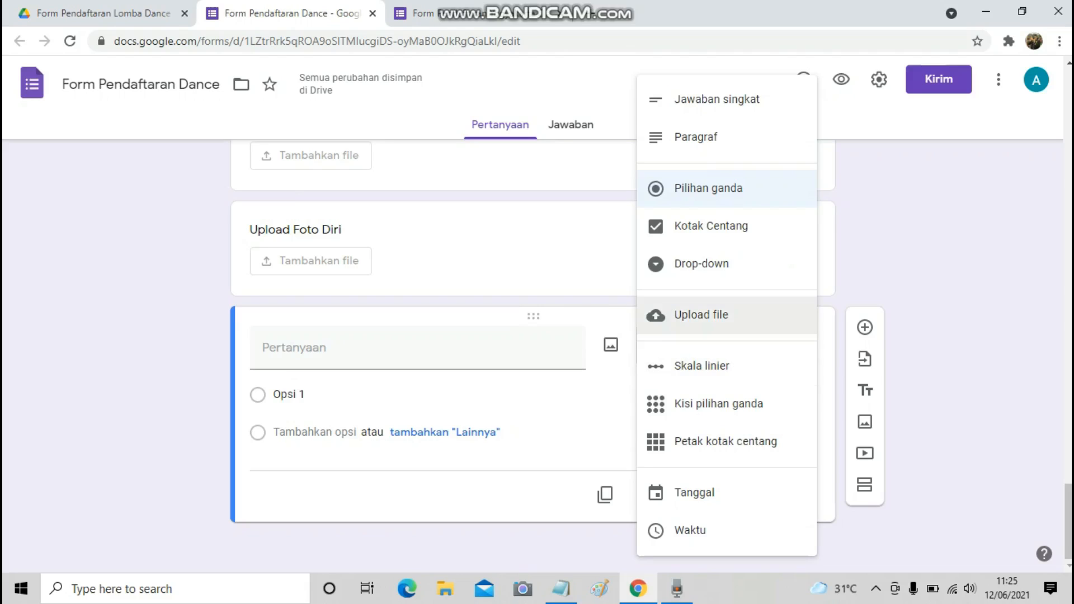
{"action": "left_click", "coordinate": [726, 314]}
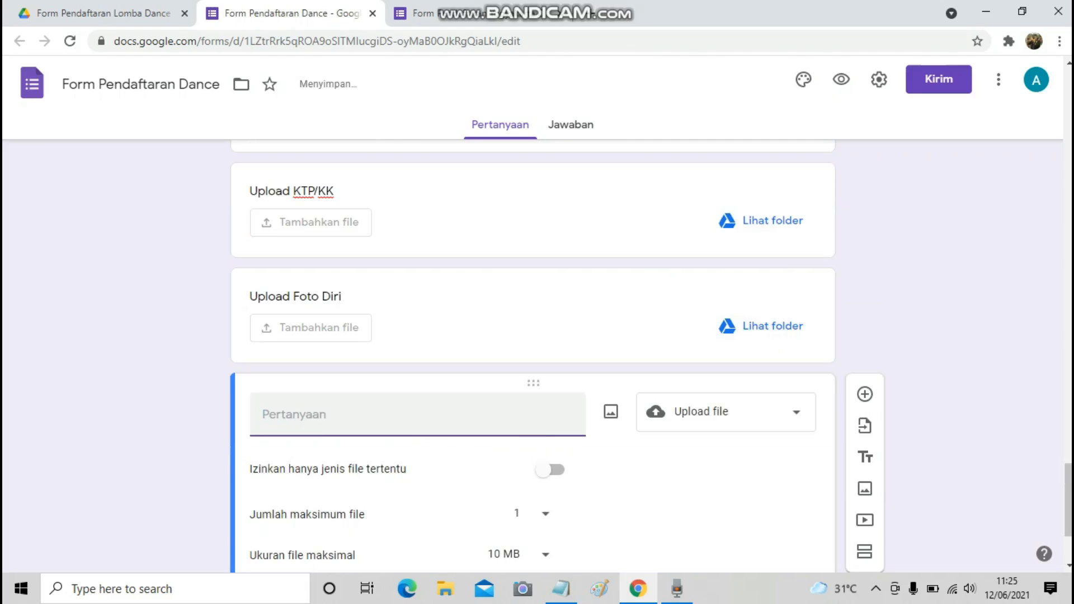
{"action": "key", "text": "ctrl+v"}
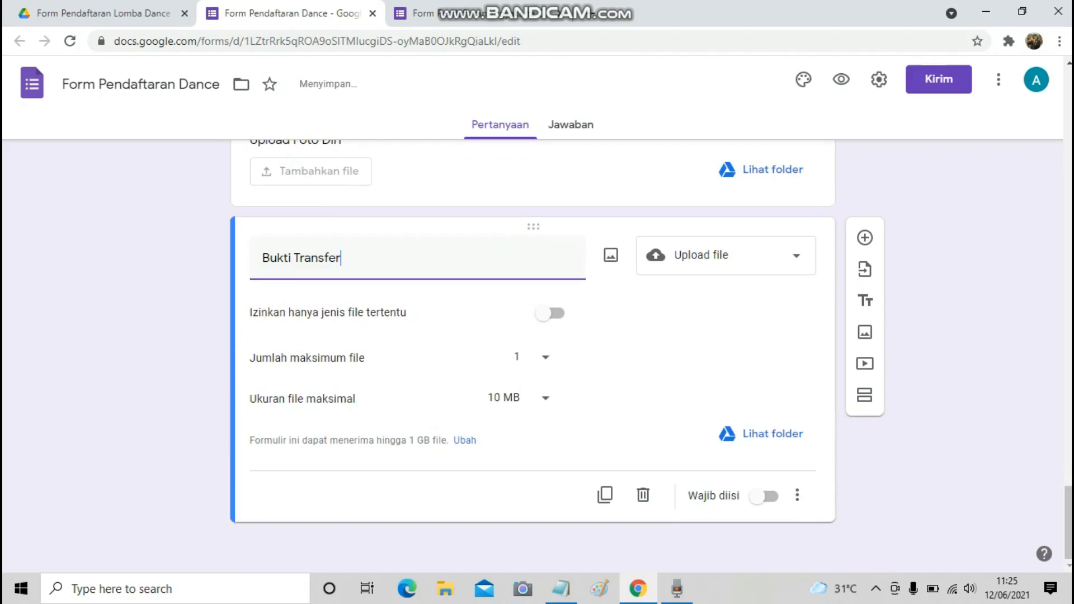
Restrict Bukti Transfer uploads to PDF and Gambar file types.
{"action": "left_click", "coordinate": [547, 314]}
{"action": "left_click", "coordinate": [262, 388]}
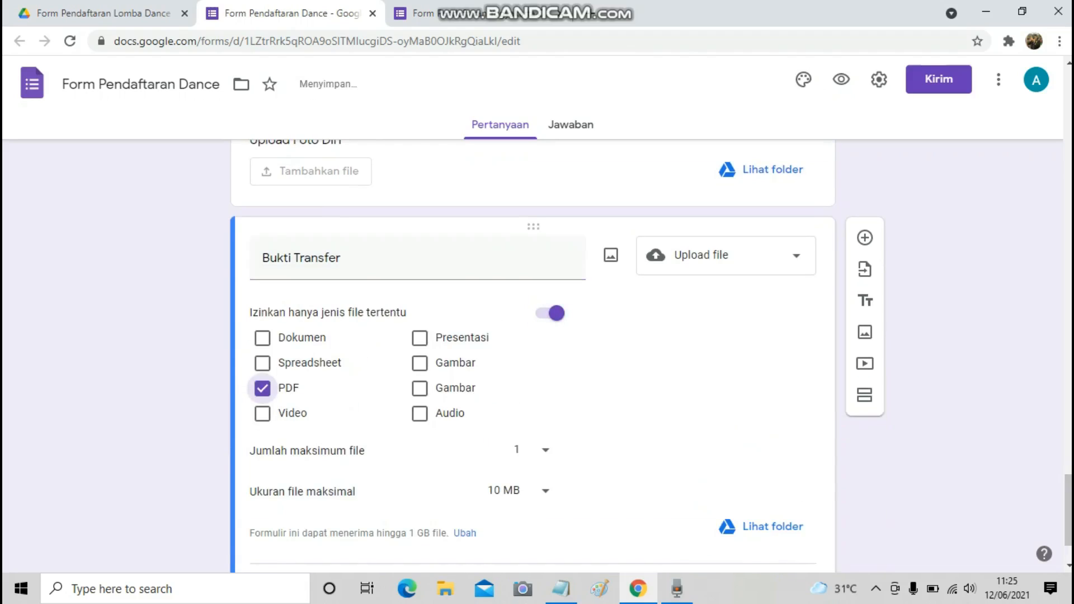
{"action": "left_click", "coordinate": [419, 363]}
{"action": "left_click", "coordinate": [420, 388]}
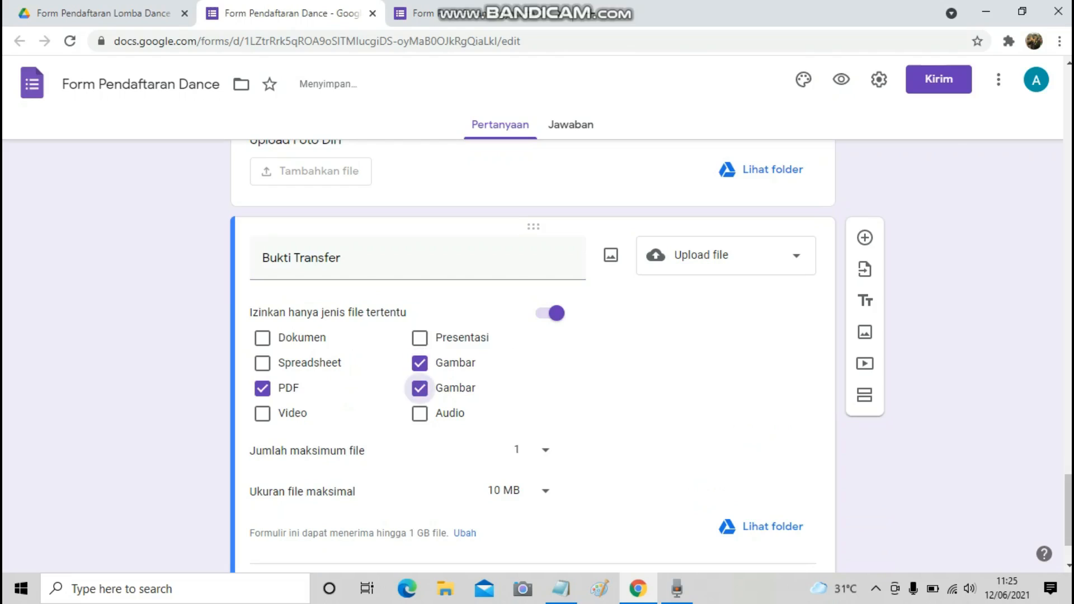
{"action": "scroll", "coordinate": [532, 353], "scroll_direction": "down", "scroll_amount": 2}
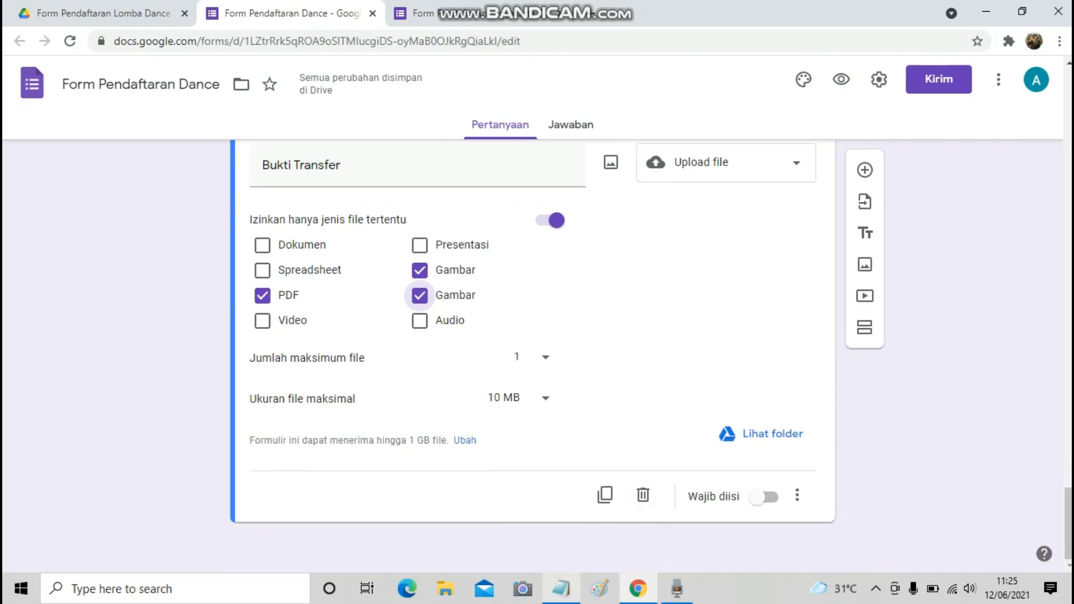
Check the Notepad question outline, then return to the form and scroll back up.
{"action": "left_click", "coordinate": [561, 589]}
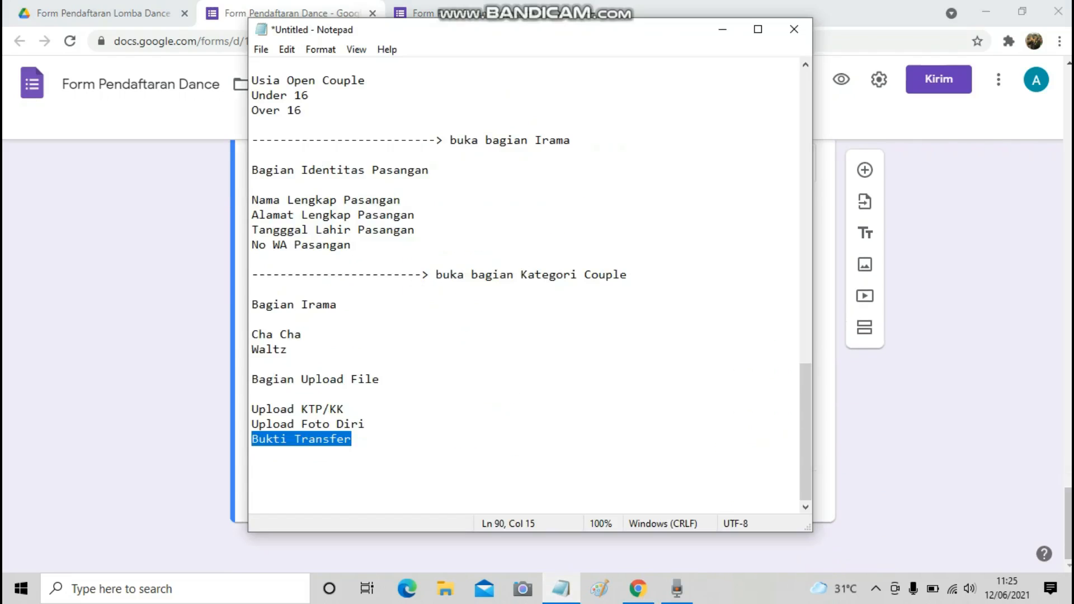
{"action": "scroll", "coordinate": [524, 285], "scroll_direction": "up", "scroll_amount": 20}
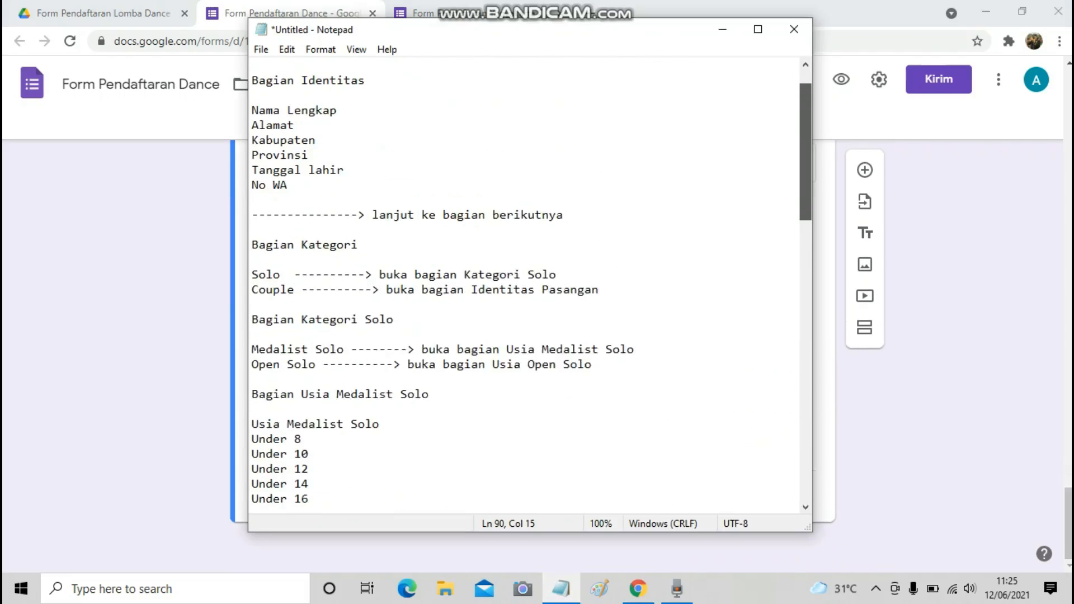
{"action": "left_click", "coordinate": [824, 314]}
{"action": "scroll", "coordinate": [533, 358], "scroll_direction": "up", "scroll_amount": 20}
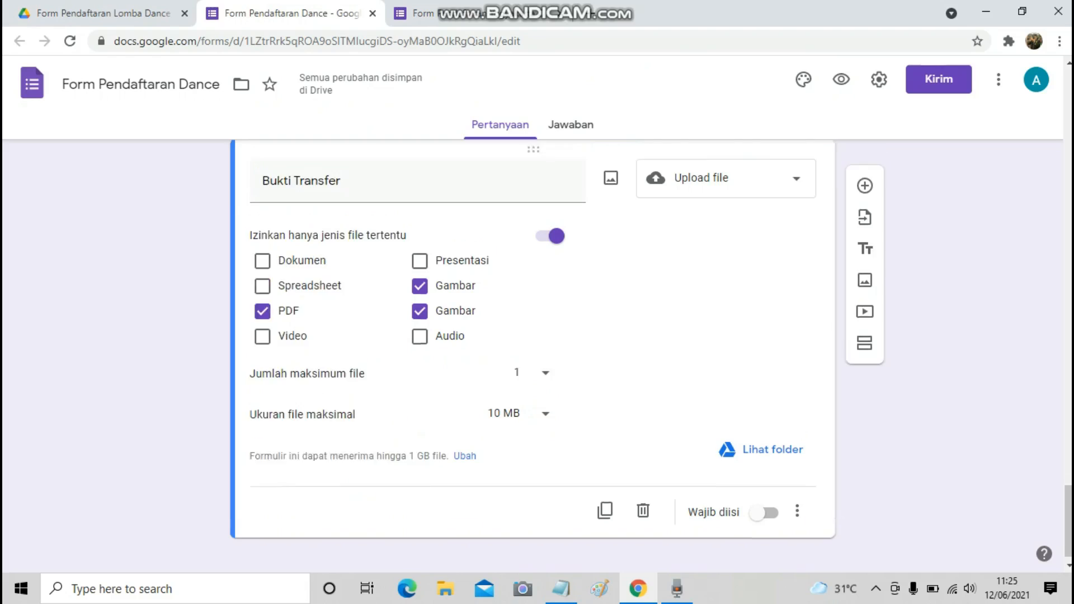
{"action": "scroll", "coordinate": [533, 358], "scroll_direction": "up", "scroll_amount": 10}
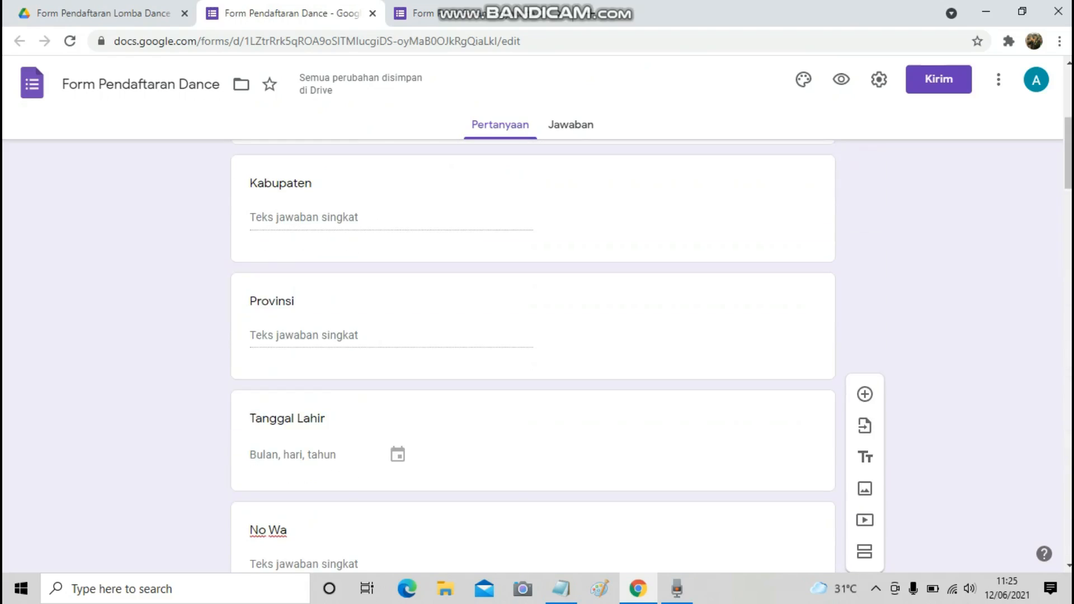
Preview the form and scroll through it to Bukti Transfer and the Kirim button.
{"action": "left_click", "coordinate": [841, 78]}
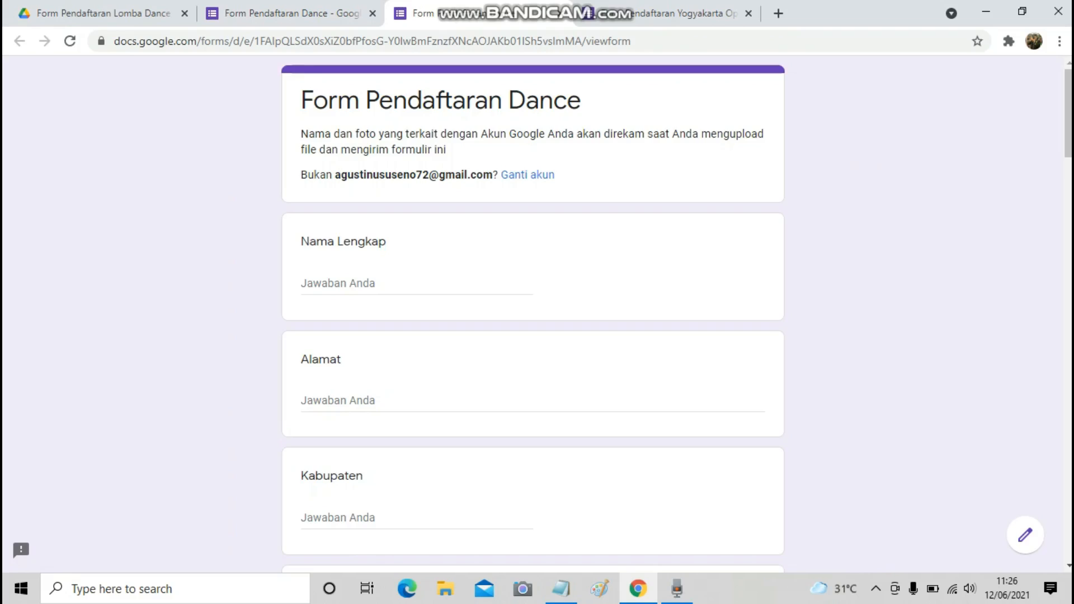
{"action": "scroll", "coordinate": [533, 314], "scroll_direction": "down", "scroll_amount": 3}
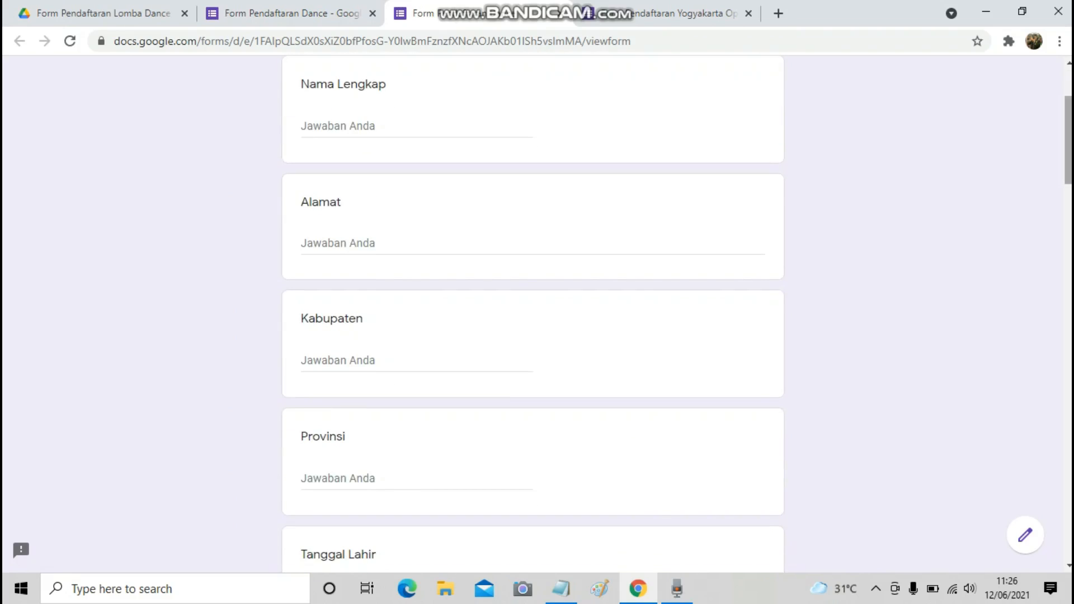
{"action": "scroll", "coordinate": [533, 314], "scroll_direction": "up", "scroll_amount": 1}
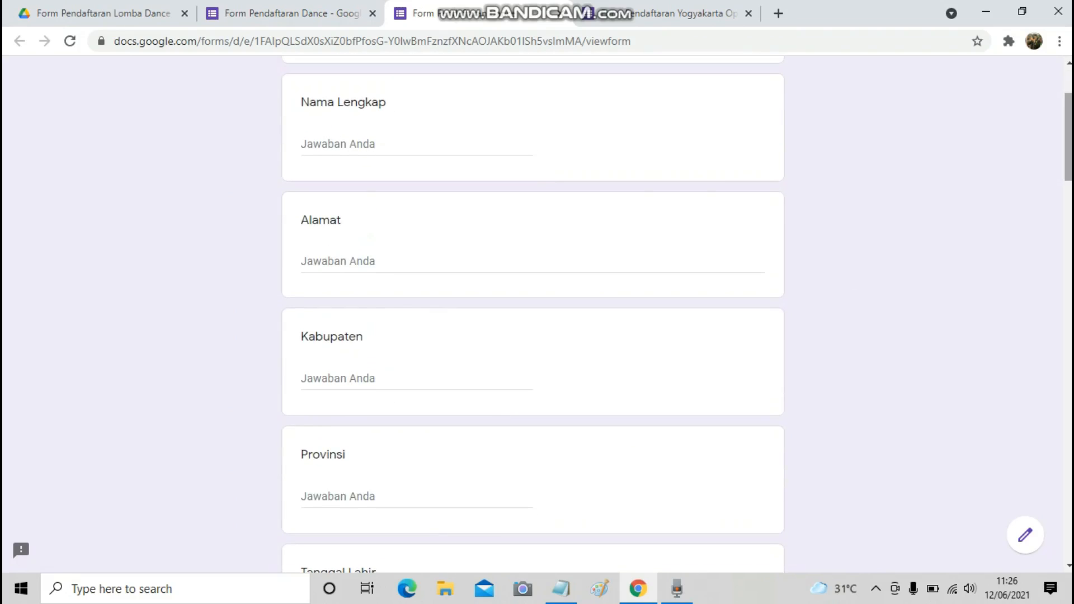
{"action": "scroll", "coordinate": [533, 313], "scroll_direction": "up", "scroll_amount": 1}
{"action": "scroll", "coordinate": [533, 313], "scroll_direction": "down", "scroll_amount": 5}
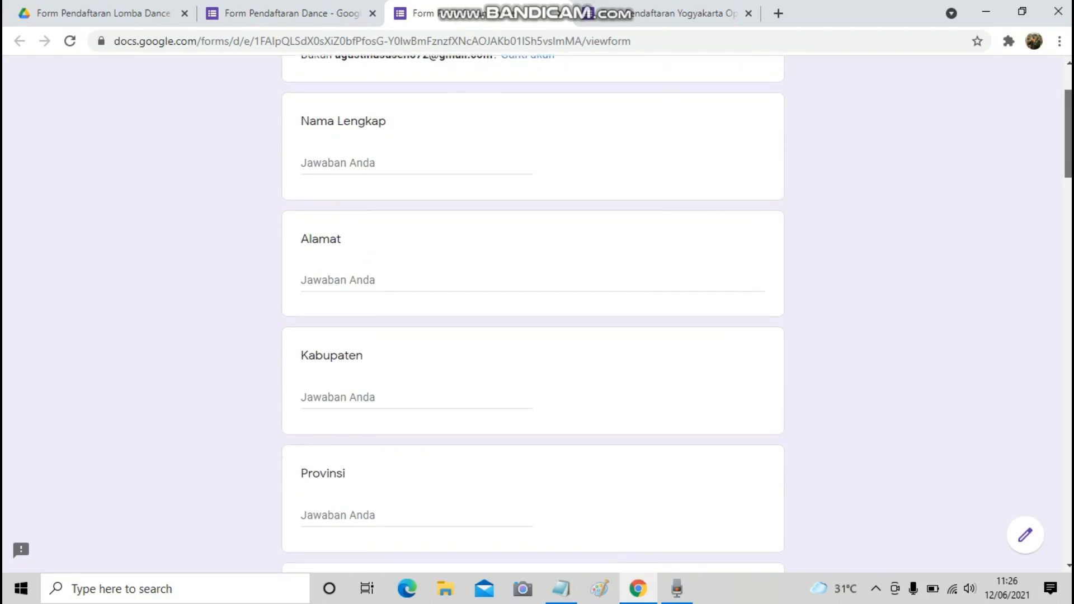
{"action": "scroll", "coordinate": [533, 313], "scroll_direction": "down", "scroll_amount": 6}
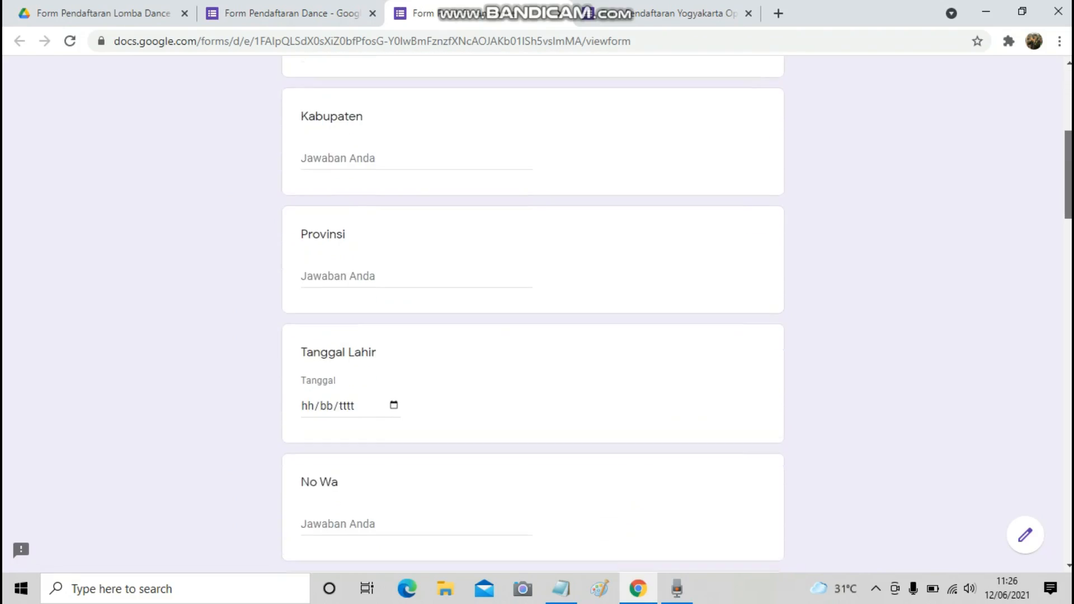
{"action": "scroll", "coordinate": [533, 313], "scroll_direction": "down", "scroll_amount": 5}
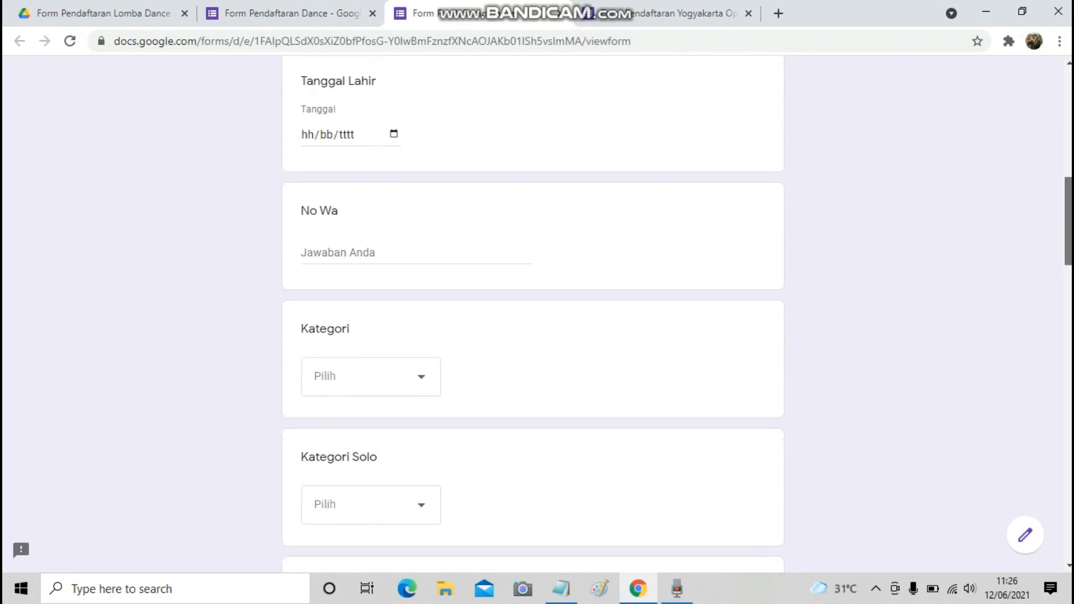
{"action": "scroll", "coordinate": [533, 313], "scroll_direction": "down", "scroll_amount": 6}
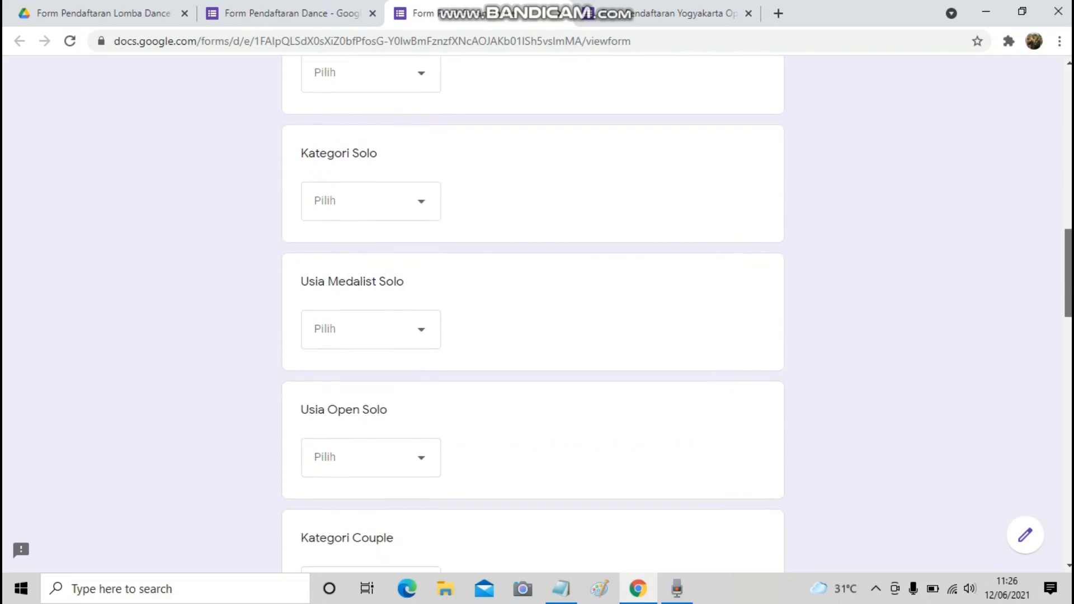
{"action": "scroll", "coordinate": [532, 313], "scroll_direction": "down", "scroll_amount": 6}
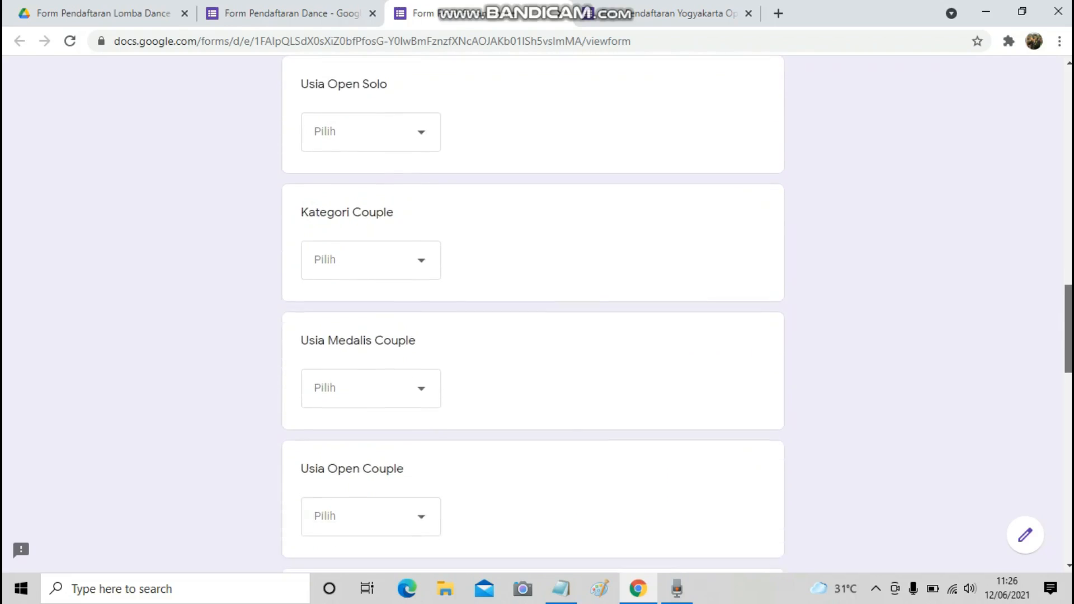
{"action": "scroll", "coordinate": [532, 313], "scroll_direction": "down", "scroll_amount": 7}
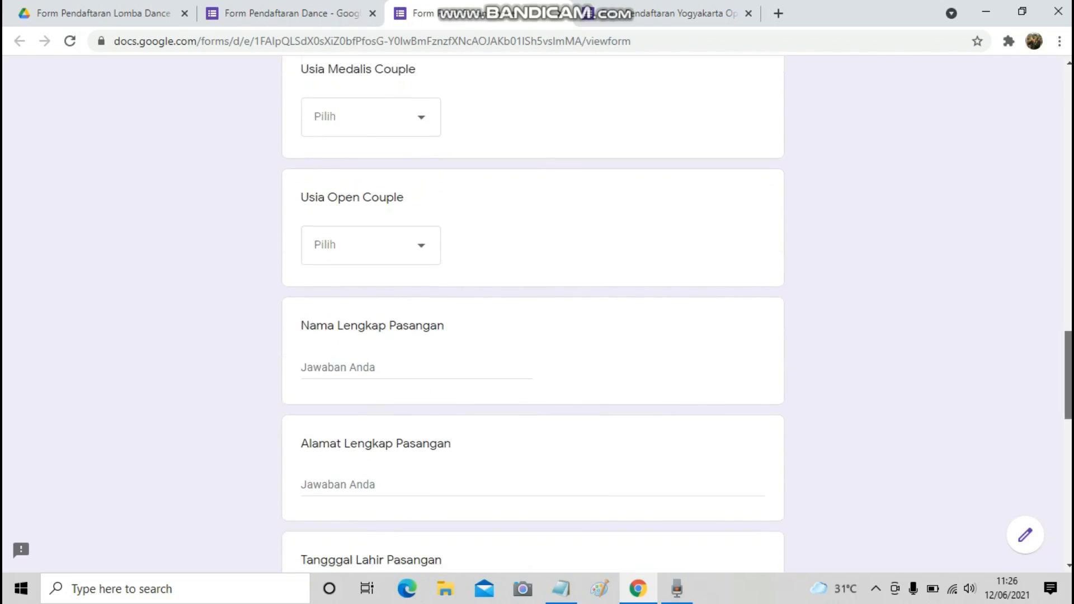
{"action": "scroll", "coordinate": [532, 314], "scroll_direction": "down", "scroll_amount": 6}
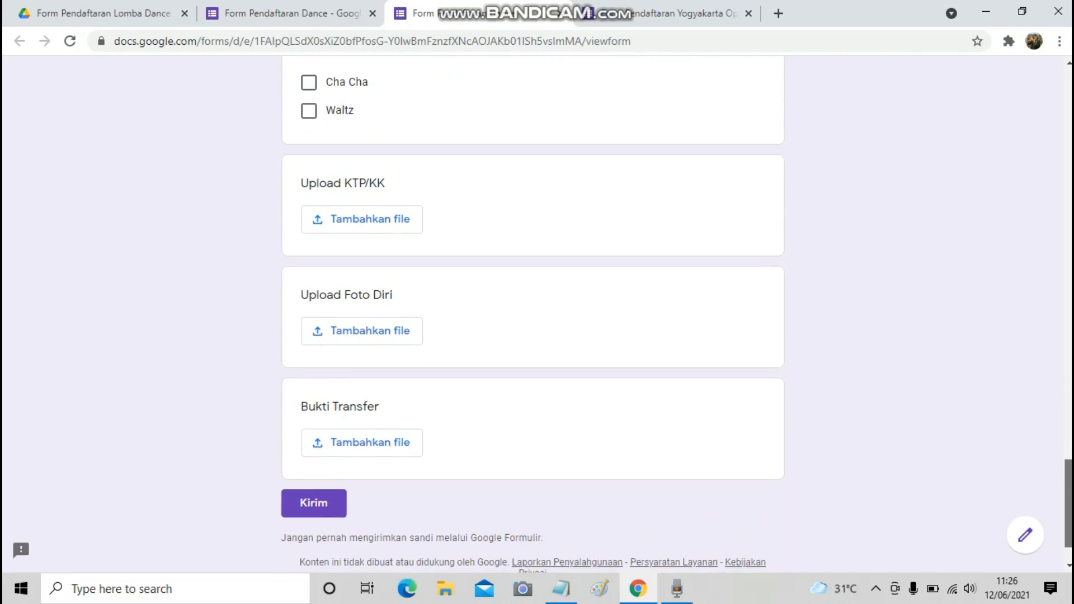
{"action": "scroll", "coordinate": [533, 314], "scroll_direction": "up", "scroll_amount": 1}
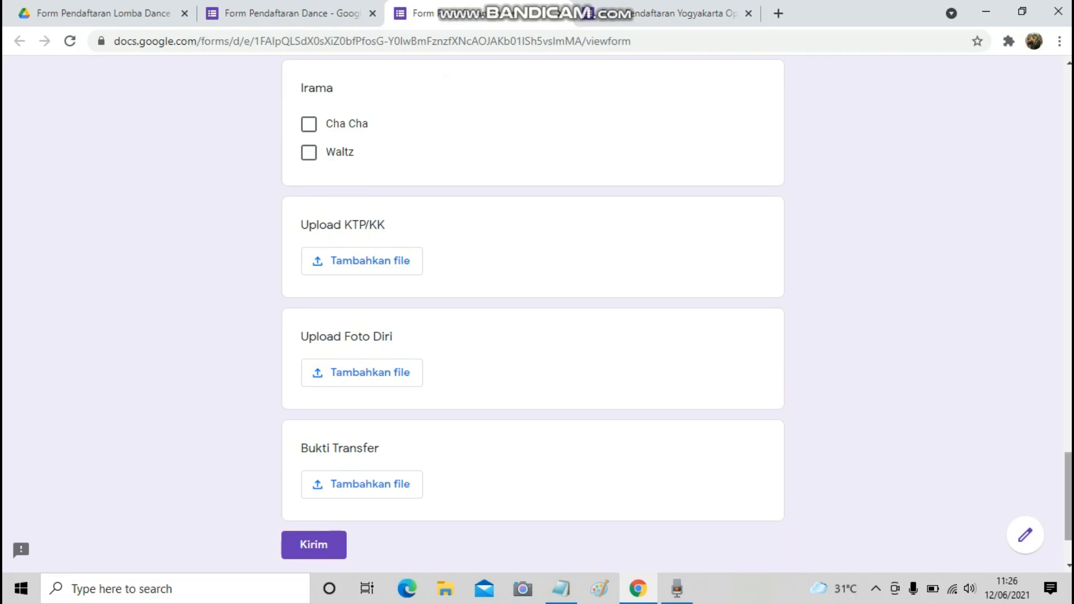
{"action": "scroll", "coordinate": [532, 313], "scroll_direction": "up", "scroll_amount": 3}
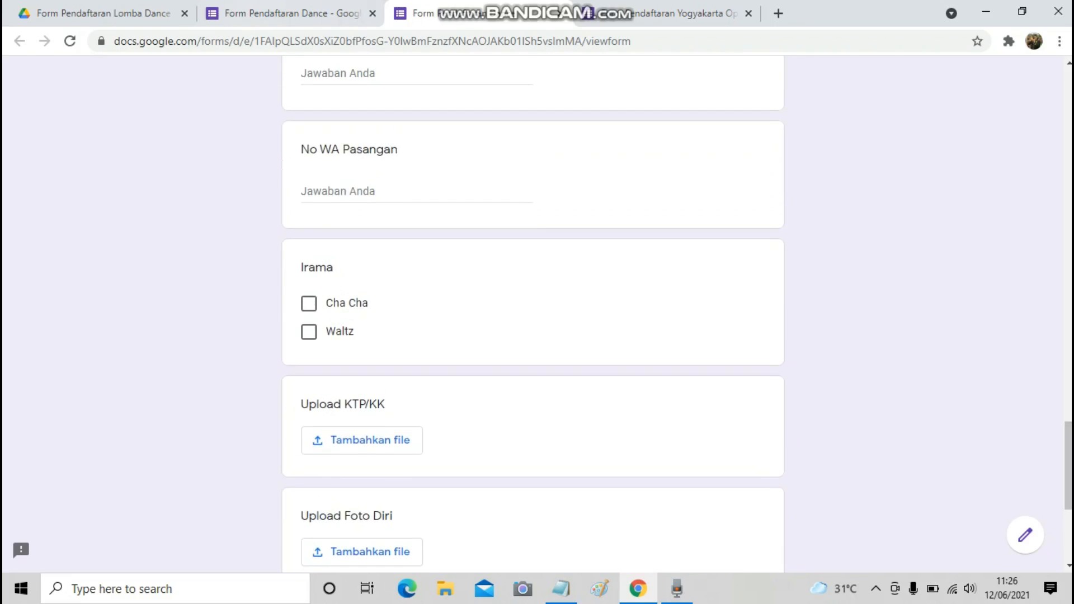
Return to the Form Pendaftaran Dance editor, review the Bagian Identitas outline, and open Setelan.
{"action": "left_click", "coordinate": [285, 13]}
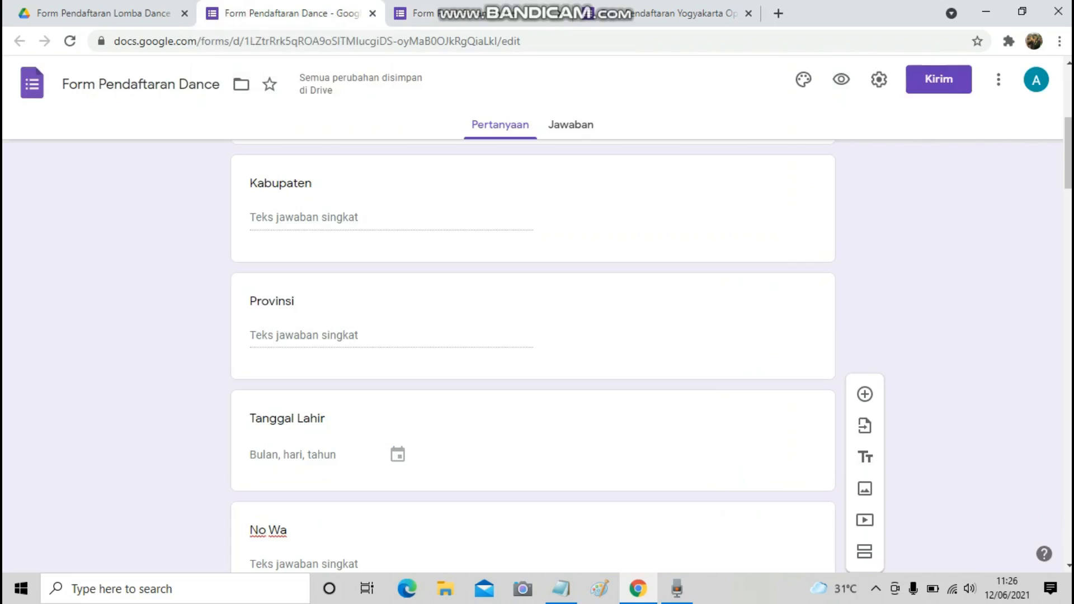
{"action": "scroll", "coordinate": [533, 358], "scroll_direction": "up", "scroll_amount": 6}
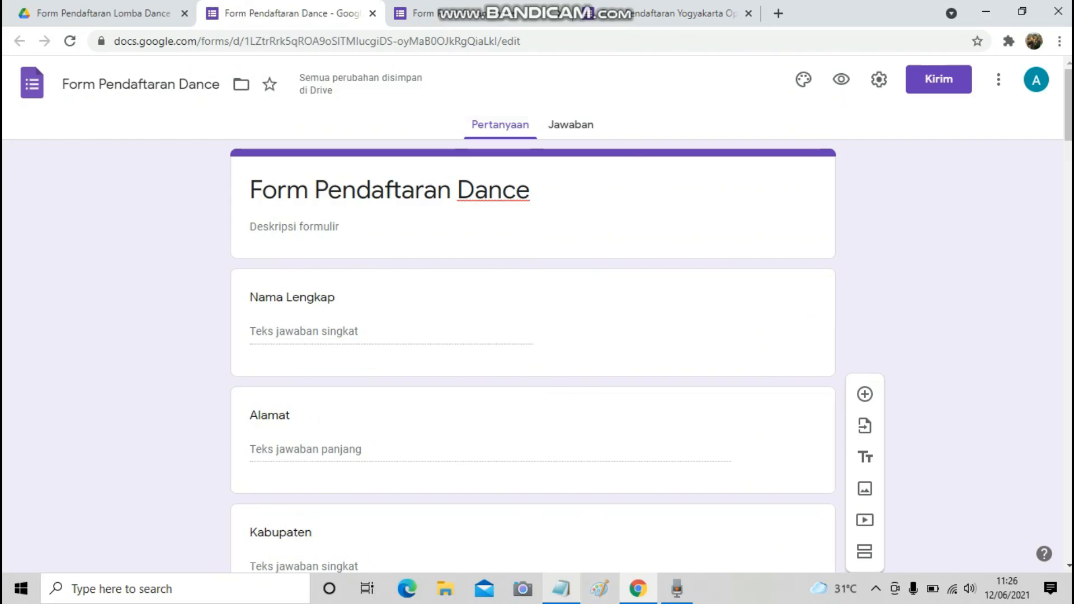
{"action": "left_click", "coordinate": [561, 589]}
{"action": "left_click_drag", "start_coordinate": [599, 35], "coordinate": [792, 50]}
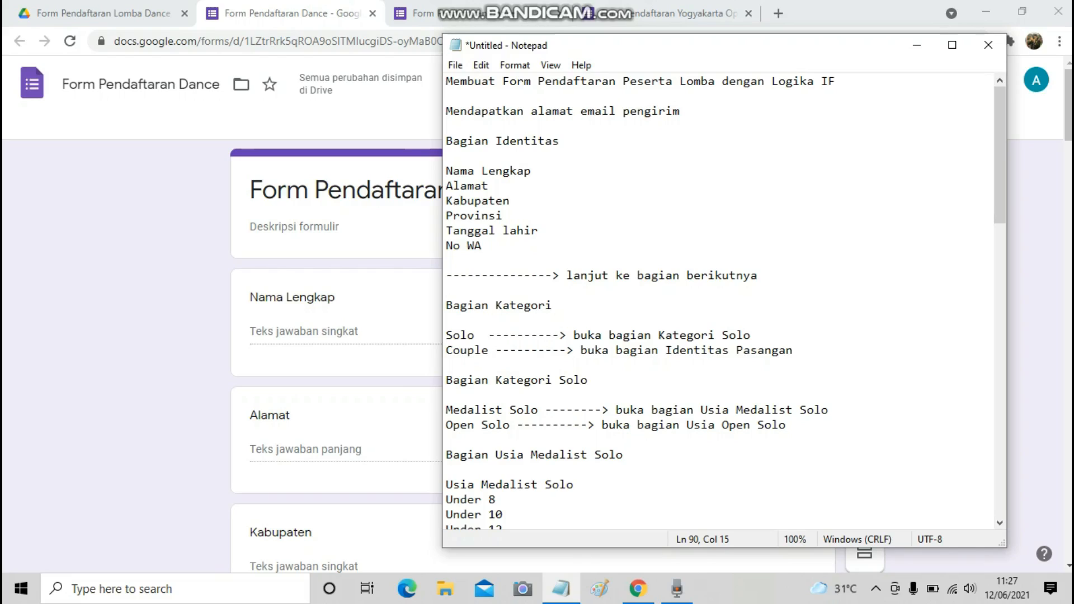
{"action": "left_click_drag", "start_coordinate": [446, 141], "coordinate": [559, 141]}
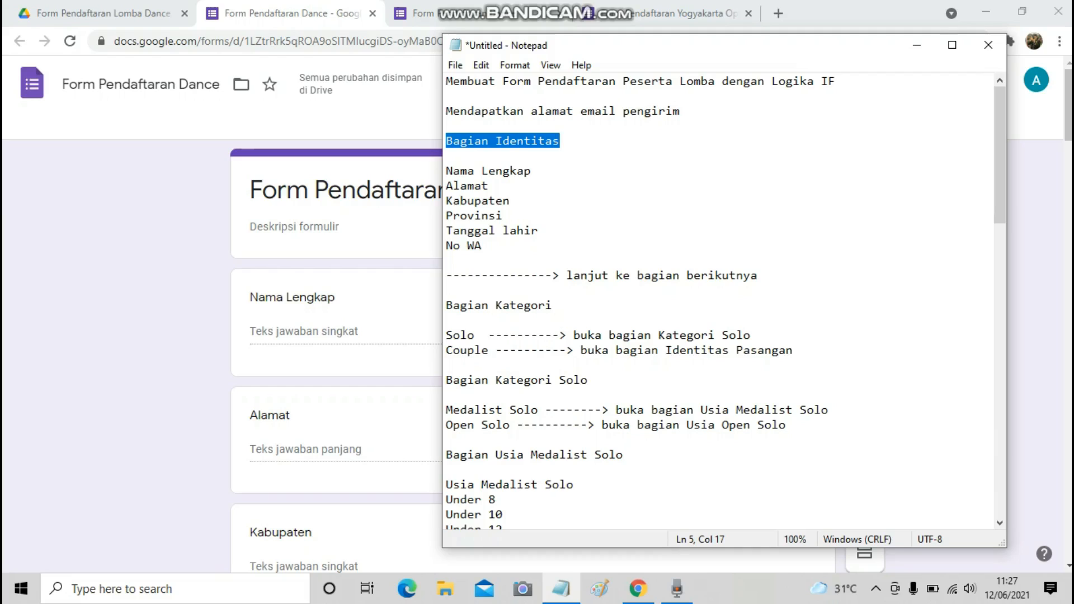
{"action": "key", "text": "alt+Tab"}
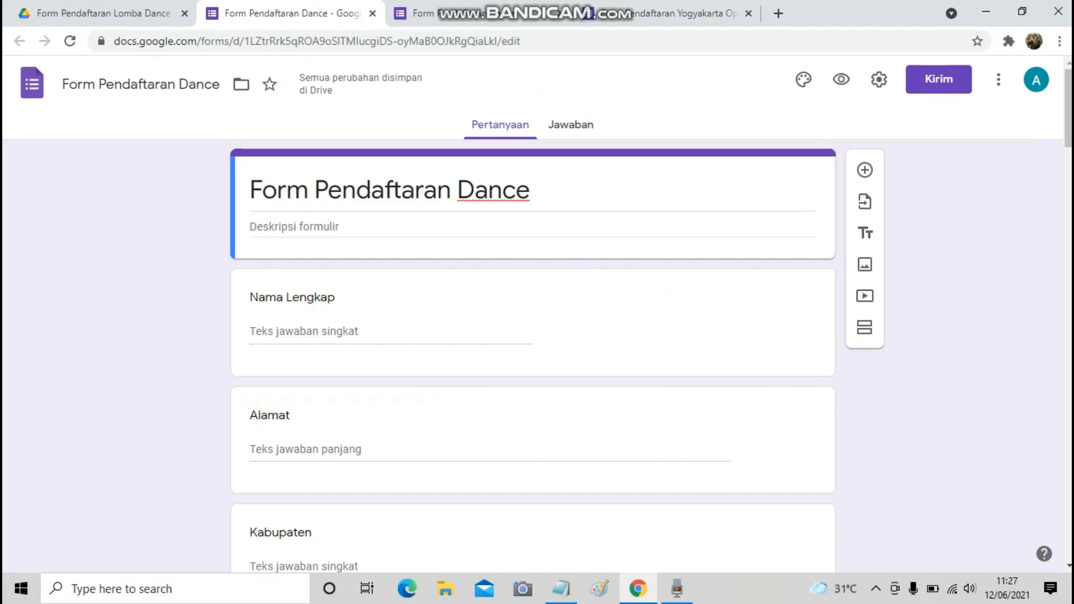
{"action": "left_click", "coordinate": [879, 79]}
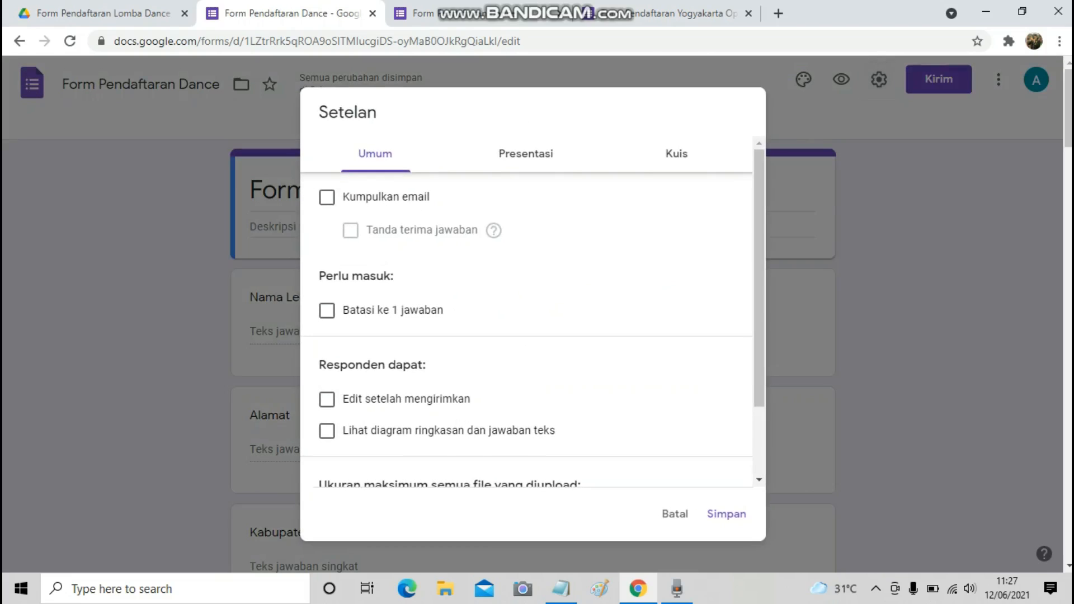
Turn on Kumpulkan email and set Tanda terima jawaban to Selalu.
{"action": "left_click", "coordinate": [327, 197]}
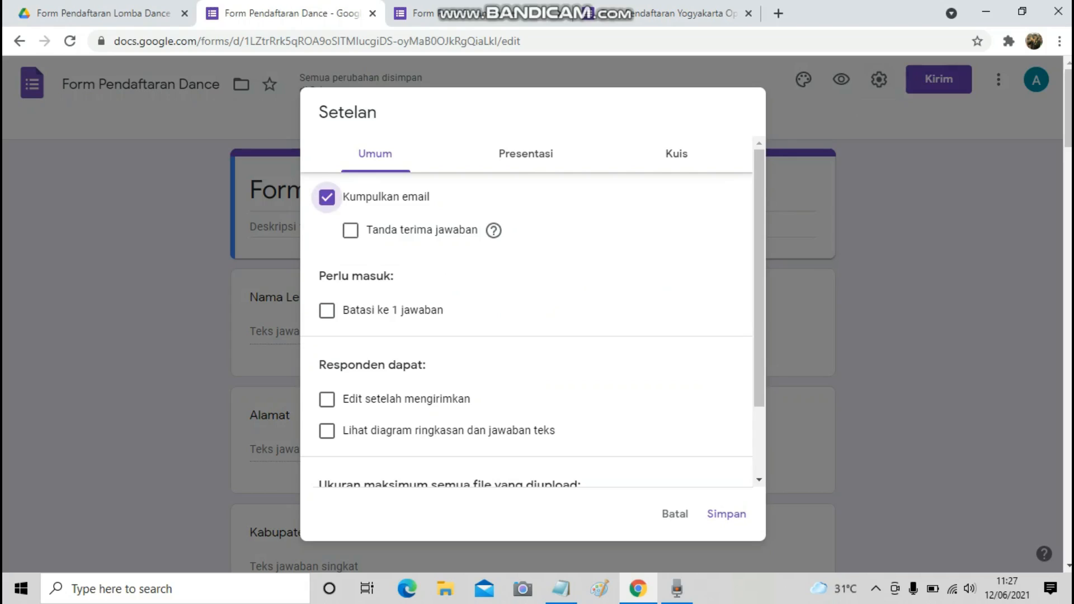
{"action": "left_click", "coordinate": [350, 230]}
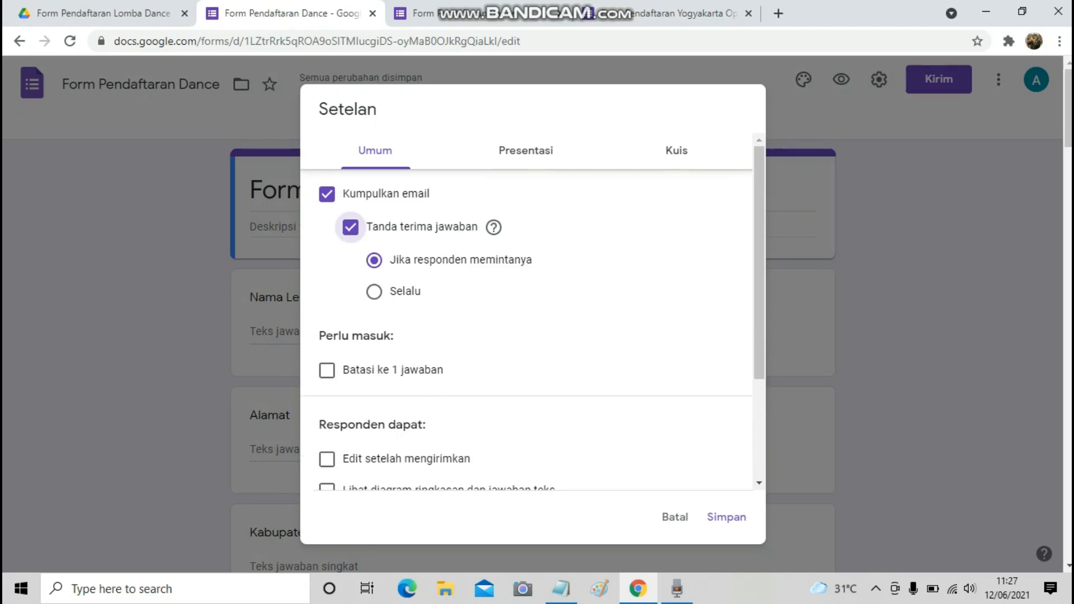
{"action": "left_click", "coordinate": [374, 291]}
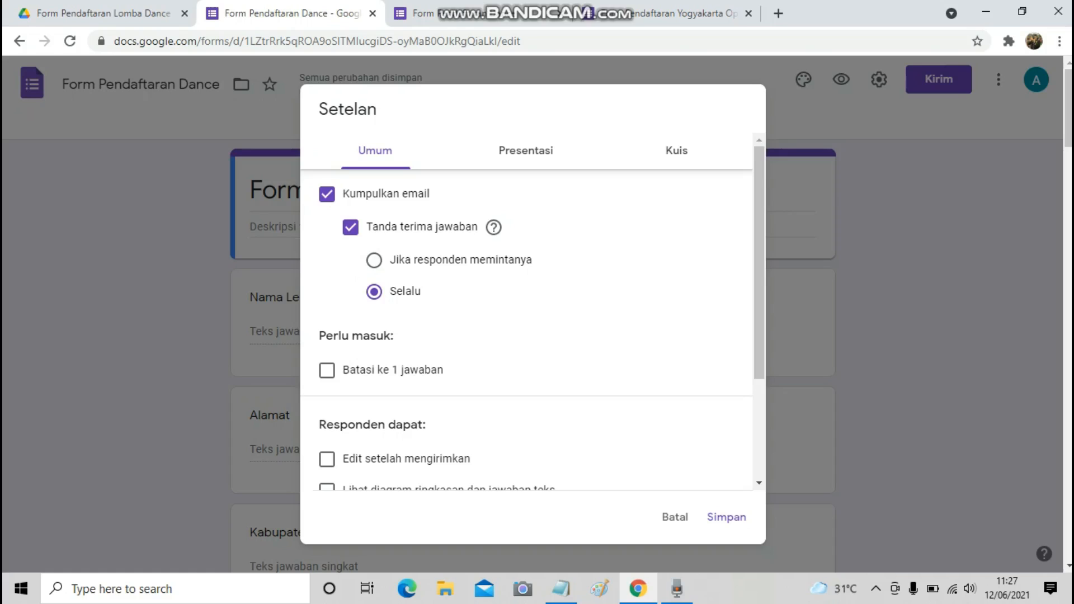
Allow editing after submit and viewing summary charts, leaving the one-response limit off.
{"action": "scroll", "coordinate": [525, 313], "scroll_direction": "down", "scroll_amount": 3}
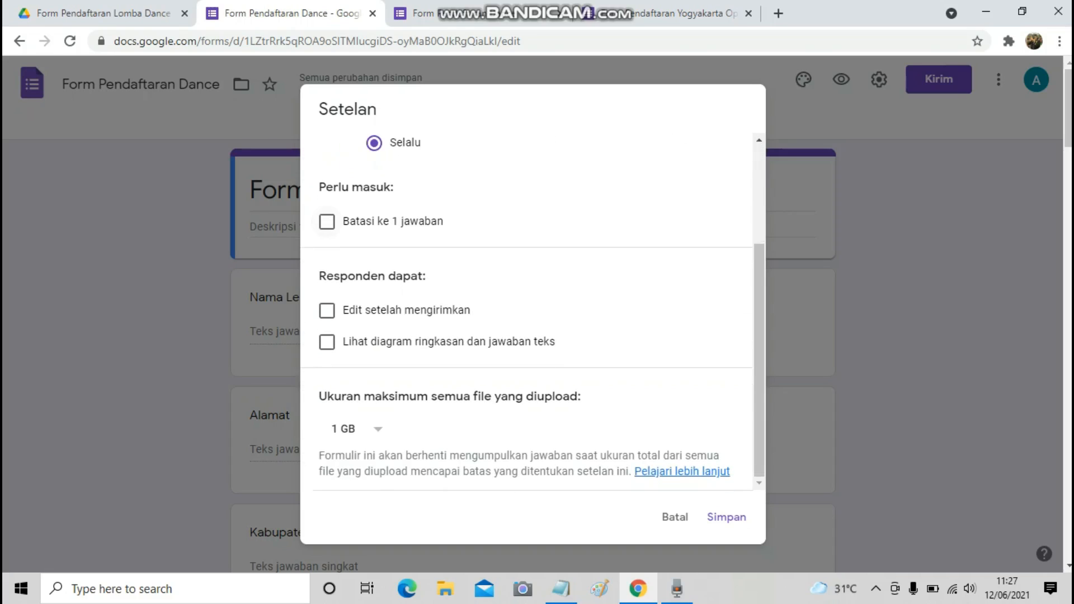
{"action": "left_click", "coordinate": [327, 221]}
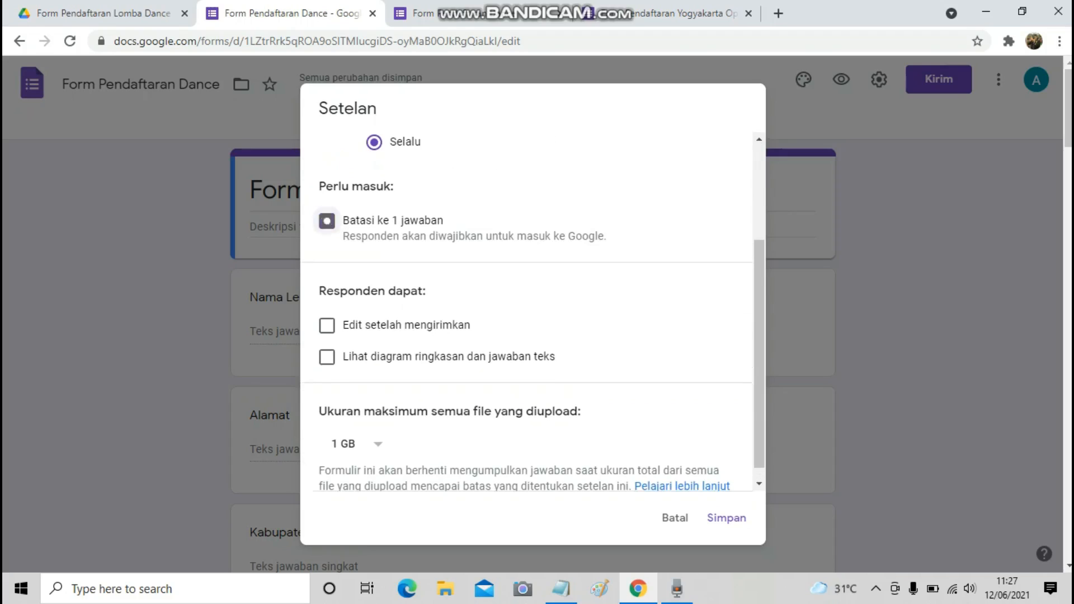
{"action": "left_click", "coordinate": [327, 222]}
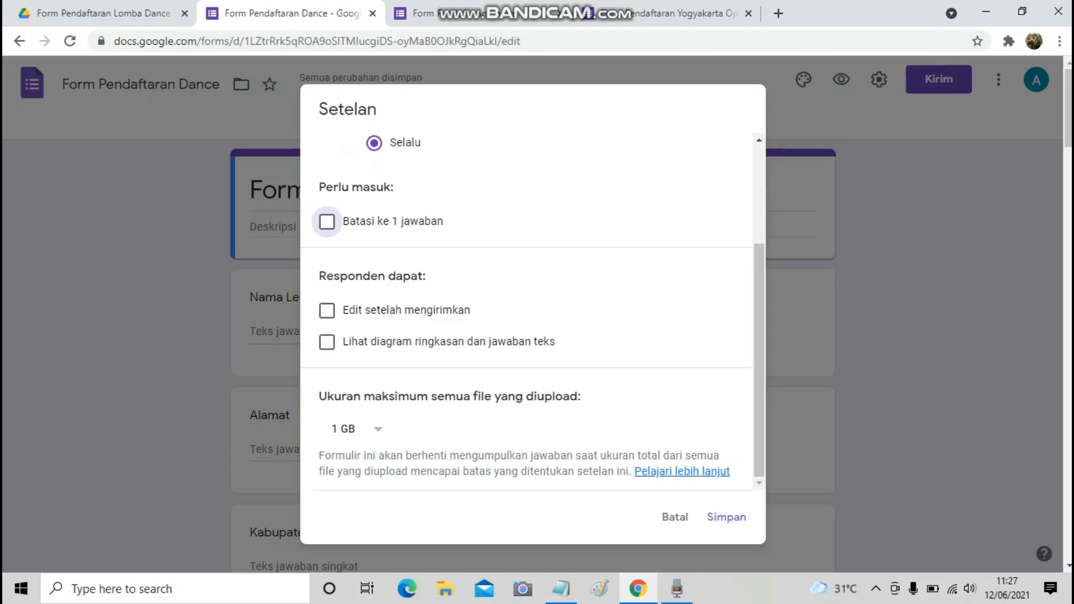
{"action": "scroll", "coordinate": [327, 222], "scroll_direction": "down", "scroll_amount": 3}
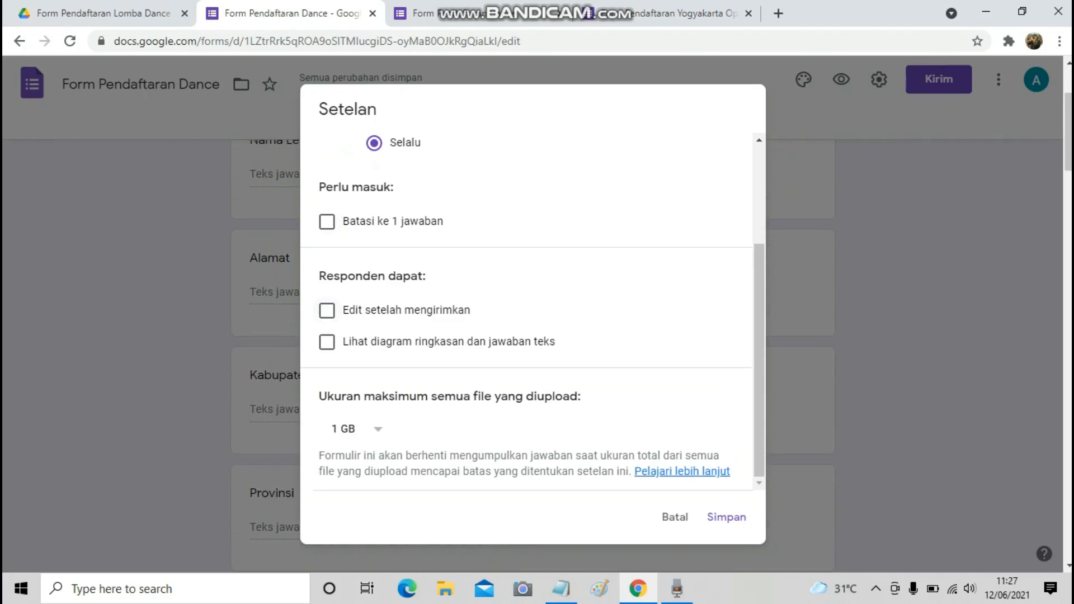
{"action": "left_click", "coordinate": [327, 311]}
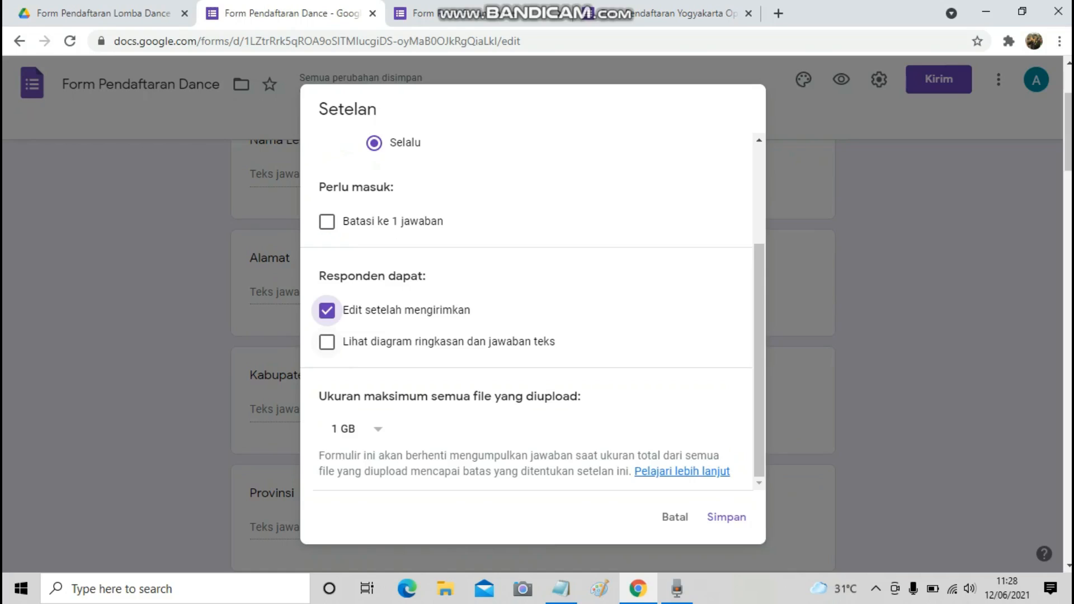
{"action": "left_click", "coordinate": [328, 341]}
Check the Presentation settings, then save the form settings.
{"action": "scroll", "coordinate": [327, 342], "scroll_direction": "down", "scroll_amount": 4}
{"action": "scroll", "coordinate": [327, 341], "scroll_direction": "up", "scroll_amount": 6}
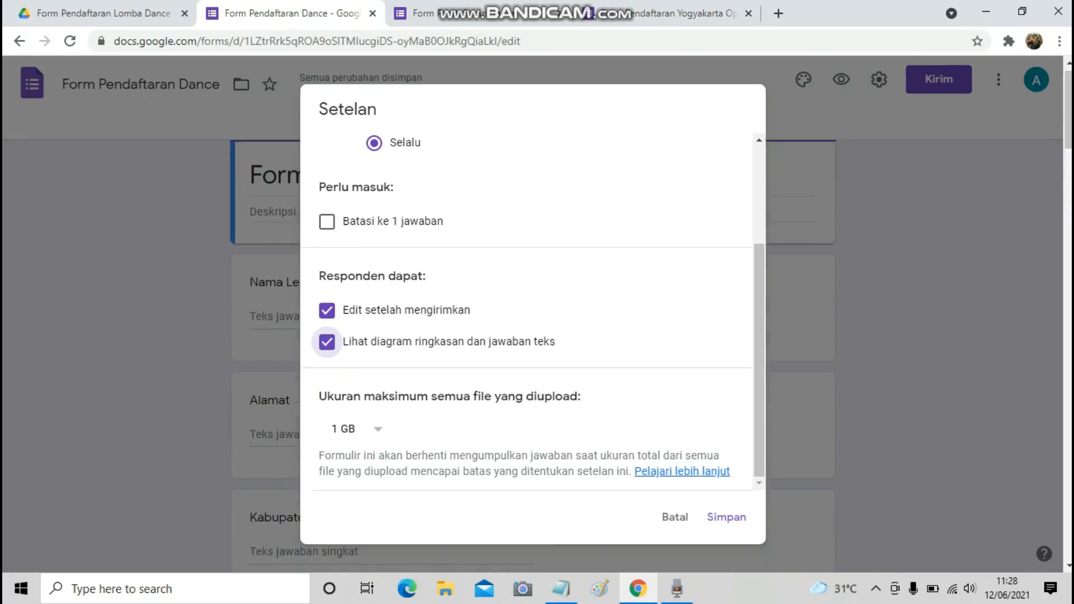
{"action": "scroll", "coordinate": [327, 342], "scroll_direction": "up", "scroll_amount": 3}
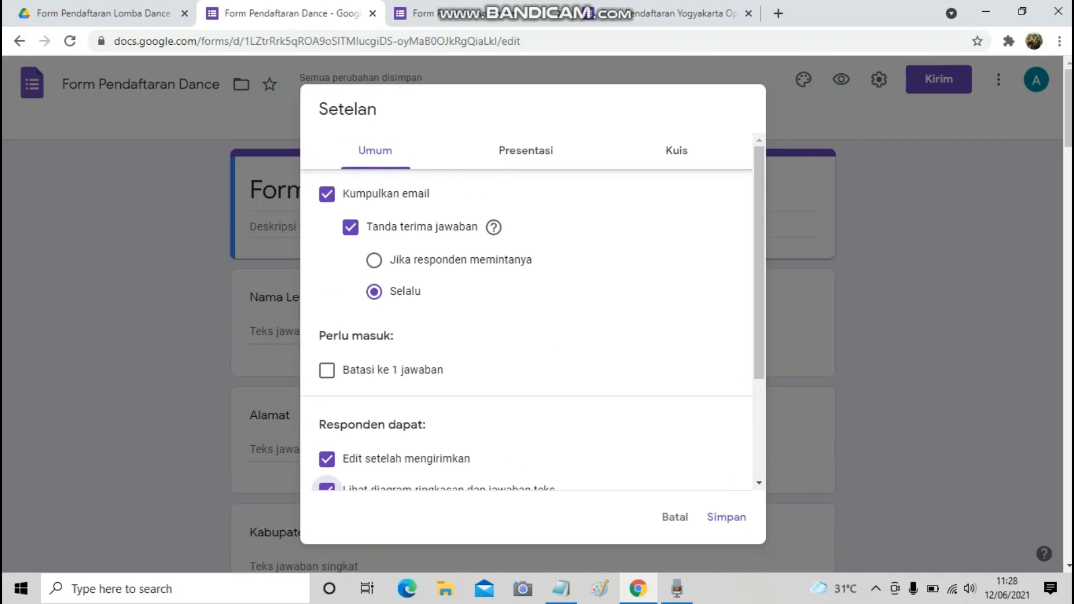
{"action": "left_click", "coordinate": [526, 151]}
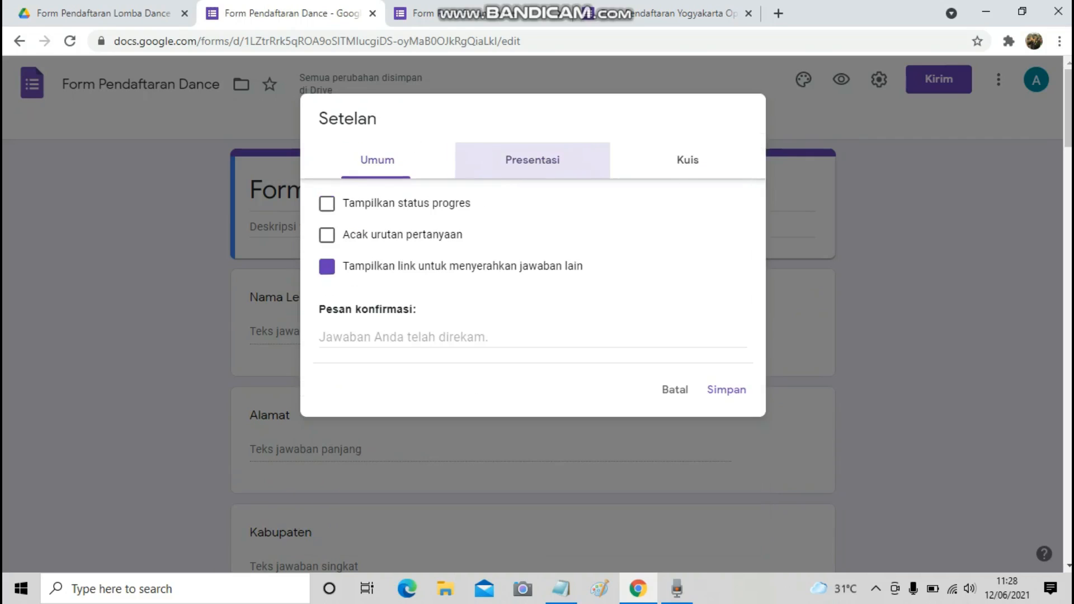
{"action": "left_click", "coordinate": [377, 160]}
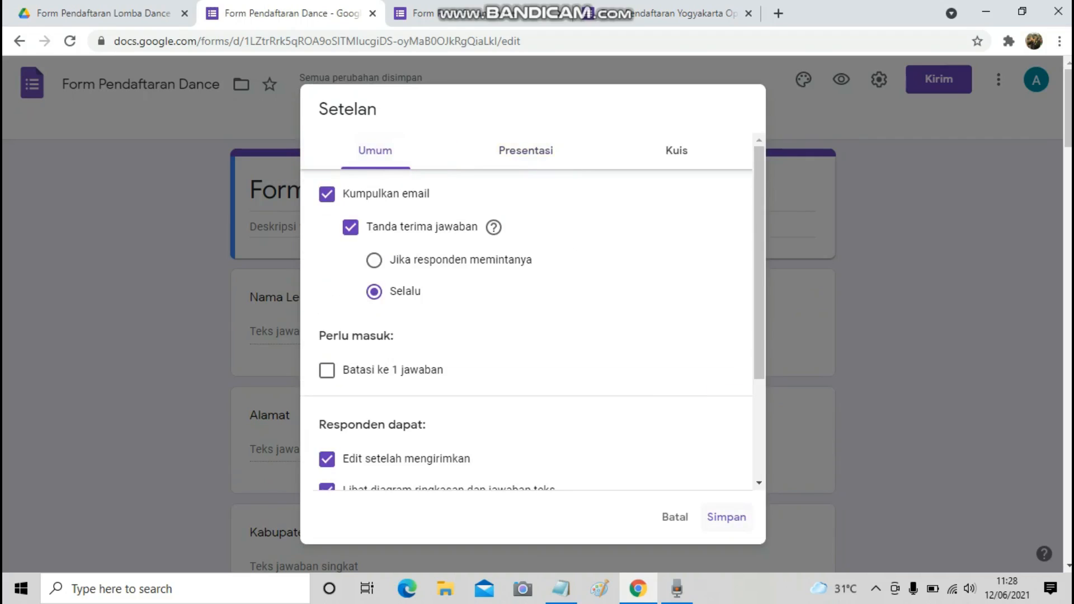
{"action": "left_click", "coordinate": [726, 517]}
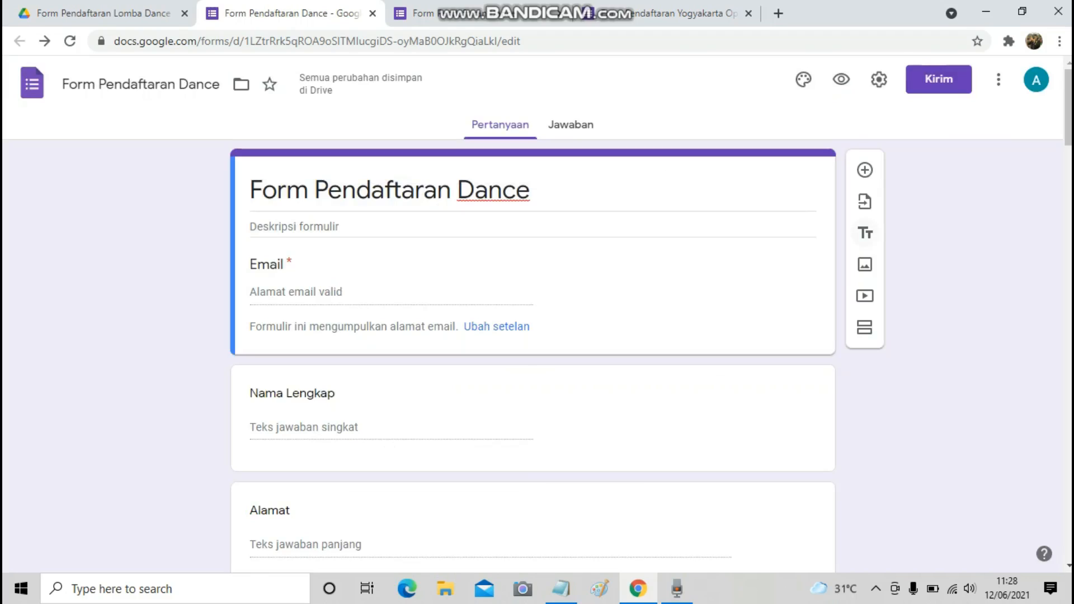
Add a second section titled 'Bagian Identitas' starting at the Nama Lengkap question.
{"action": "left_click", "coordinate": [561, 588]}
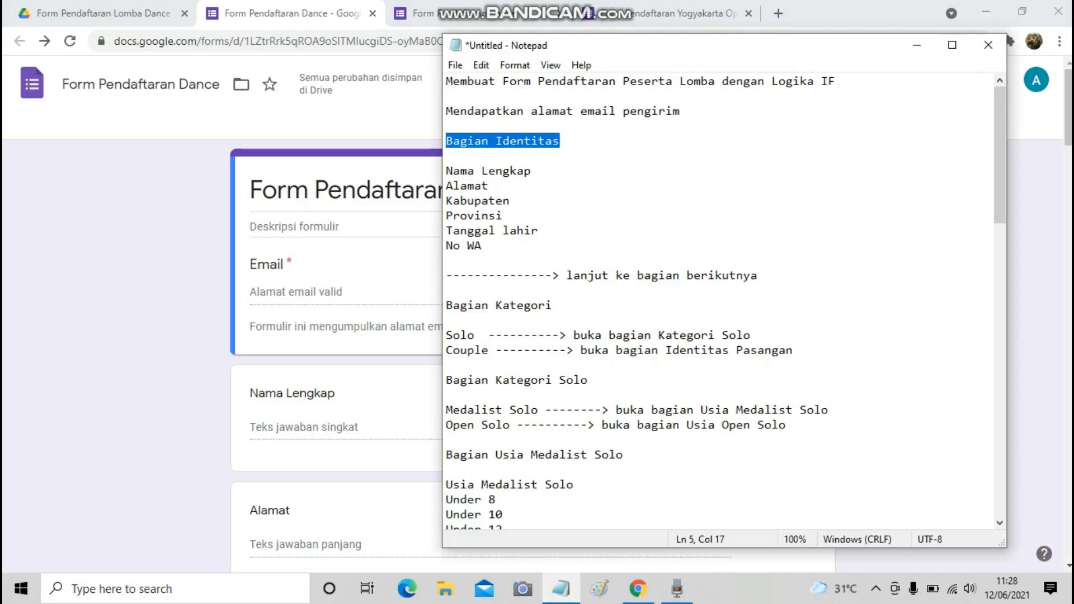
{"action": "key", "text": "alt+Tab"}
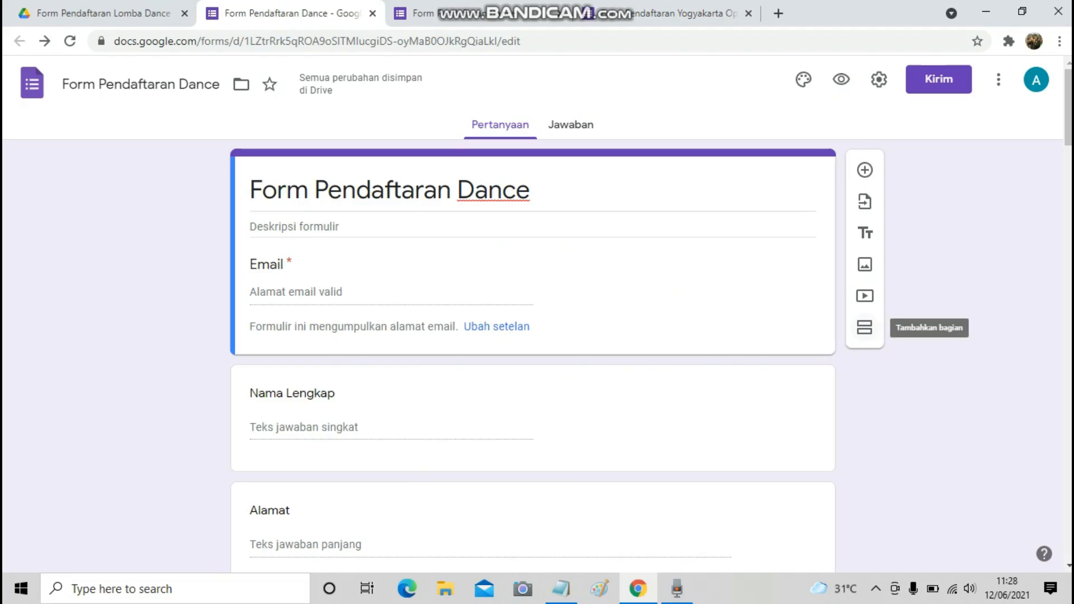
{"action": "left_click", "coordinate": [864, 328]}
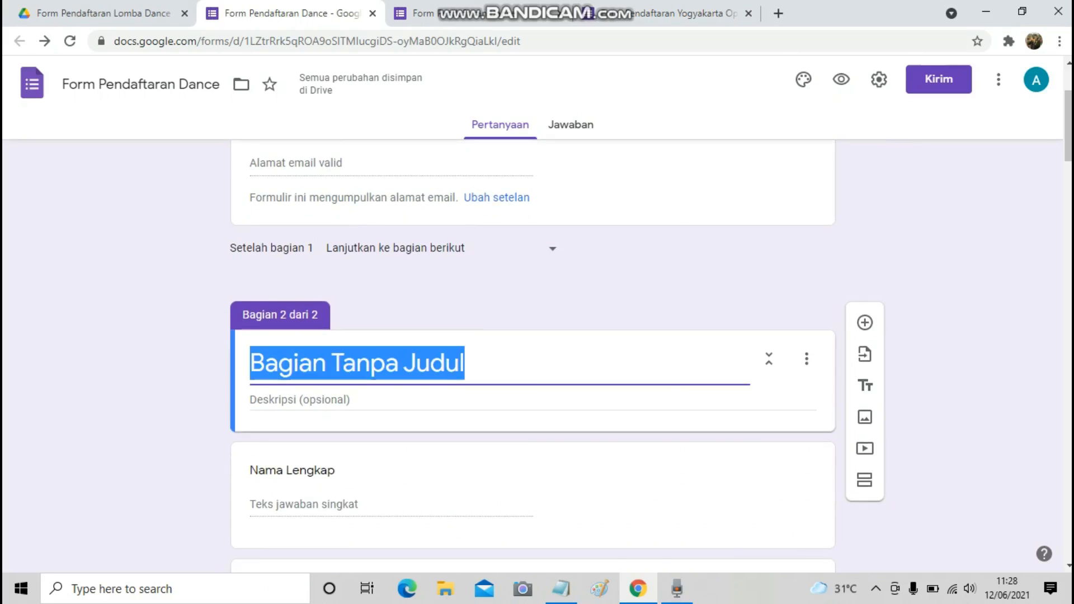
{"action": "type", "text": "Bagian Identitas"}
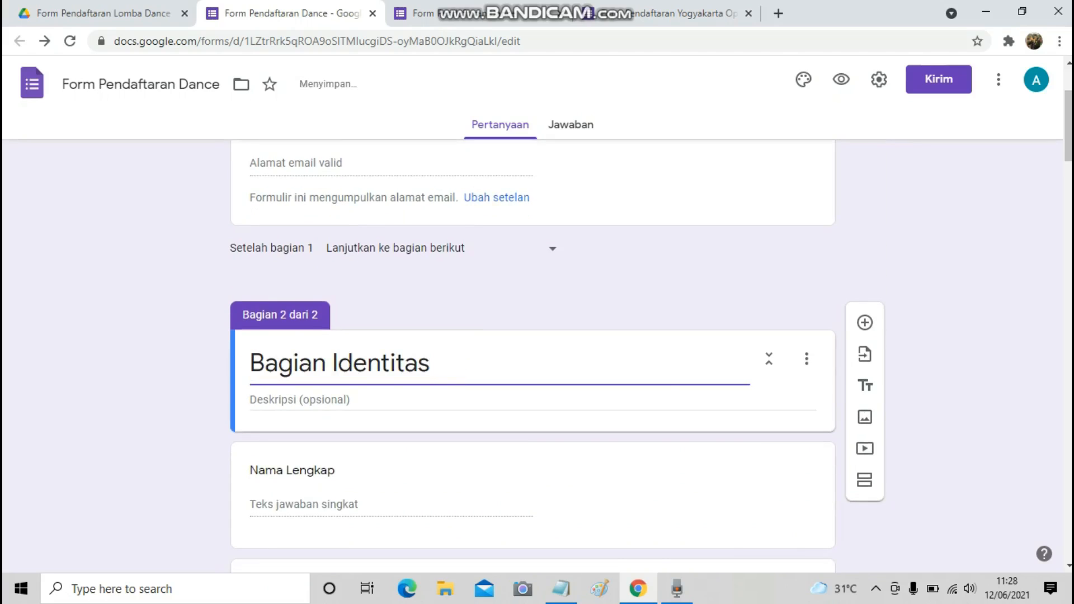
{"action": "key", "text": "Return"}
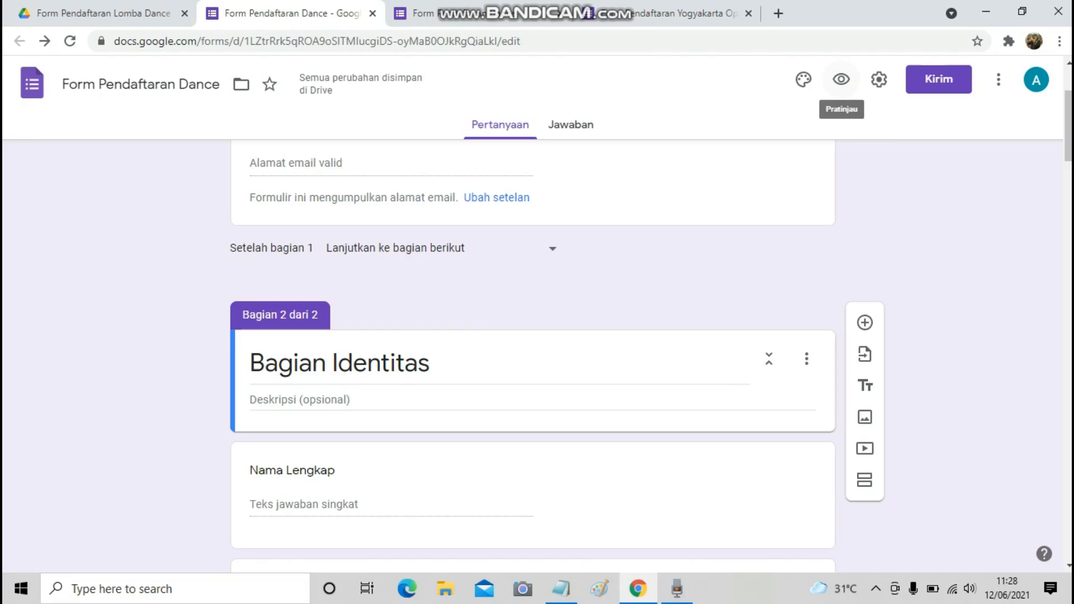
{"action": "left_click", "coordinate": [840, 80]}
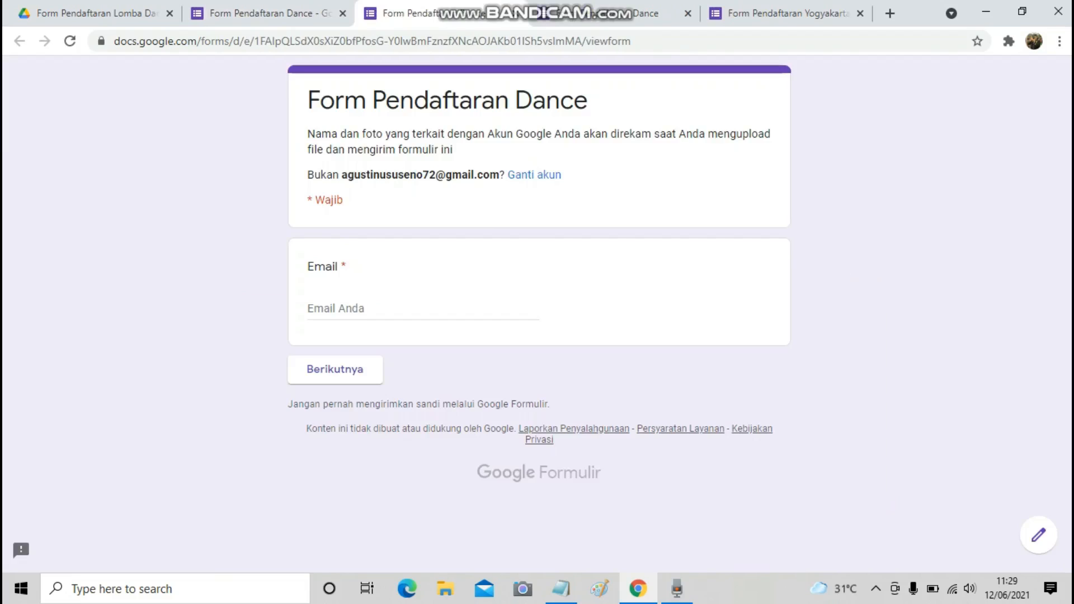
{"action": "left_click", "coordinate": [392, 308]}
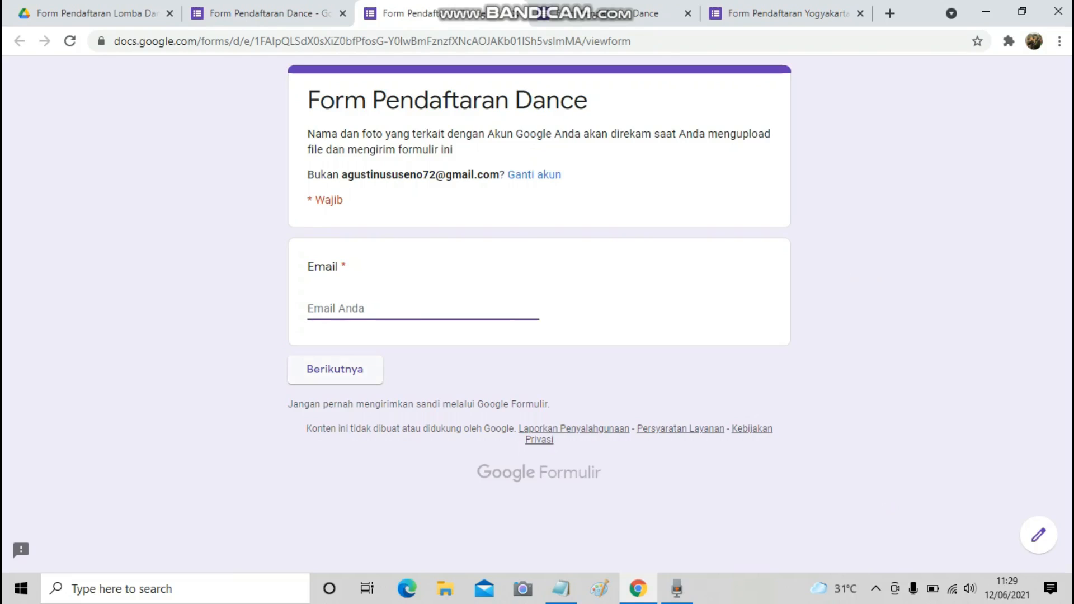
{"action": "left_click", "coordinate": [335, 370]}
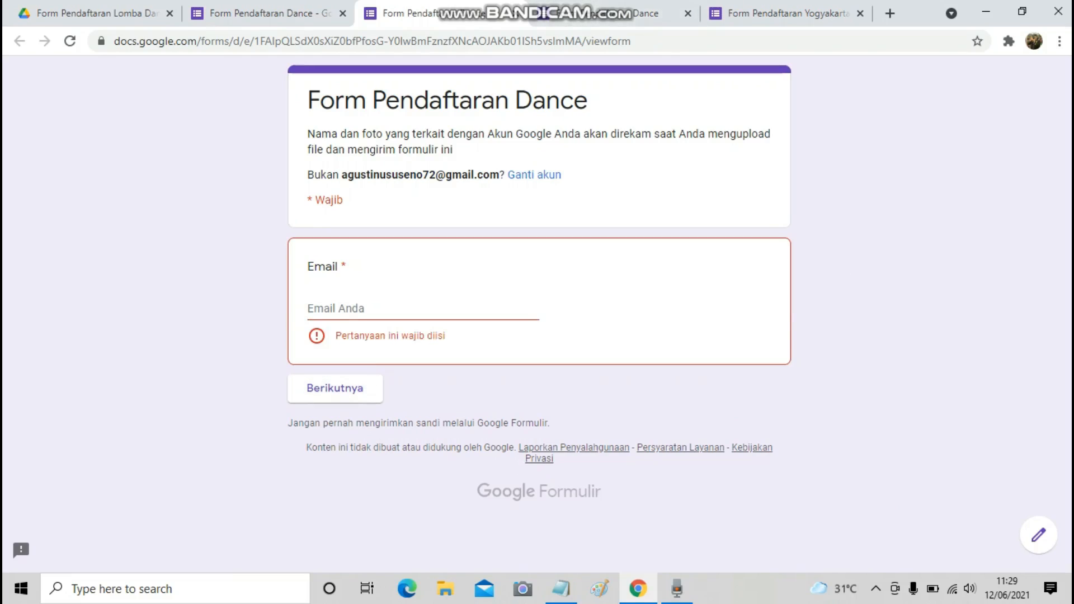
{"action": "key", "text": "ctrl+w"}
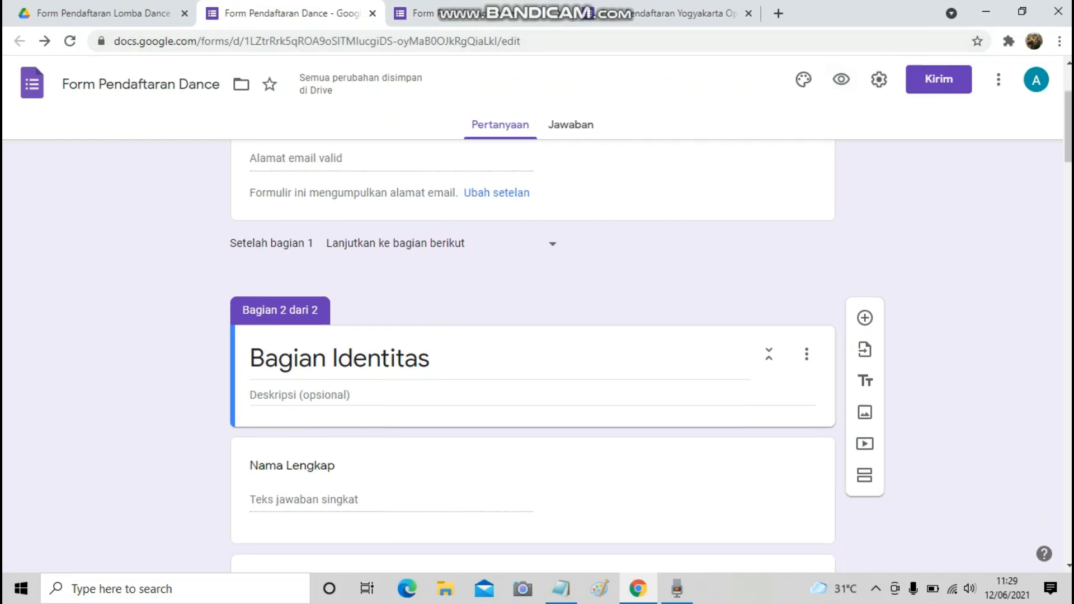
Copy 'Bagian Kategori' from the Notepad outline and add it as a section after No Wa.
{"action": "scroll", "coordinate": [532, 355], "scroll_direction": "down", "scroll_amount": 10}
{"action": "scroll", "coordinate": [532, 356], "scroll_direction": "down", "scroll_amount": 6}
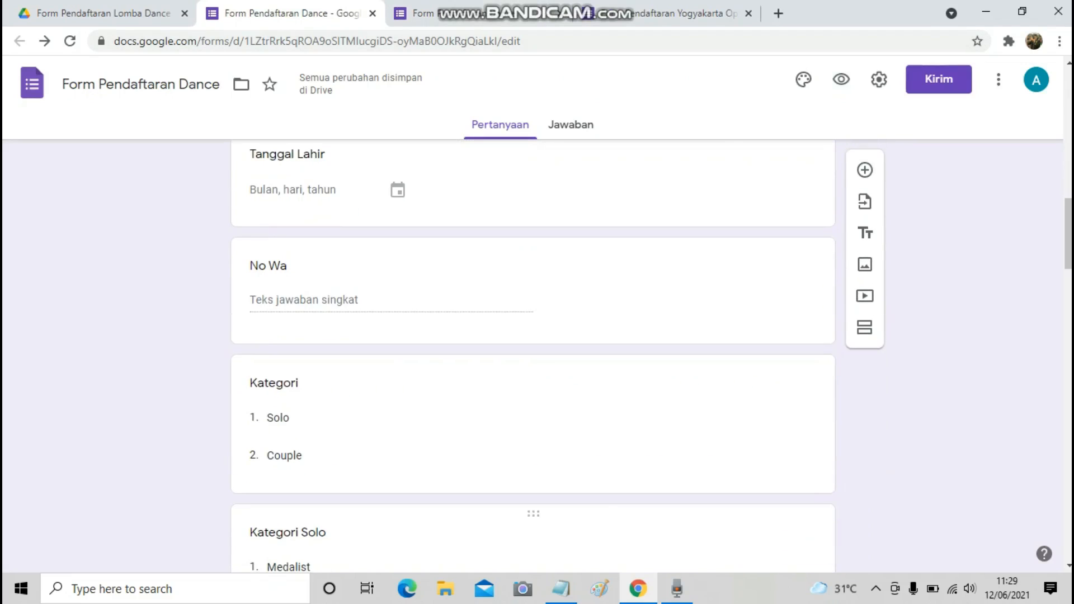
{"action": "left_click", "coordinate": [561, 589]}
{"action": "scroll", "coordinate": [721, 303], "scroll_direction": "down", "scroll_amount": 1}
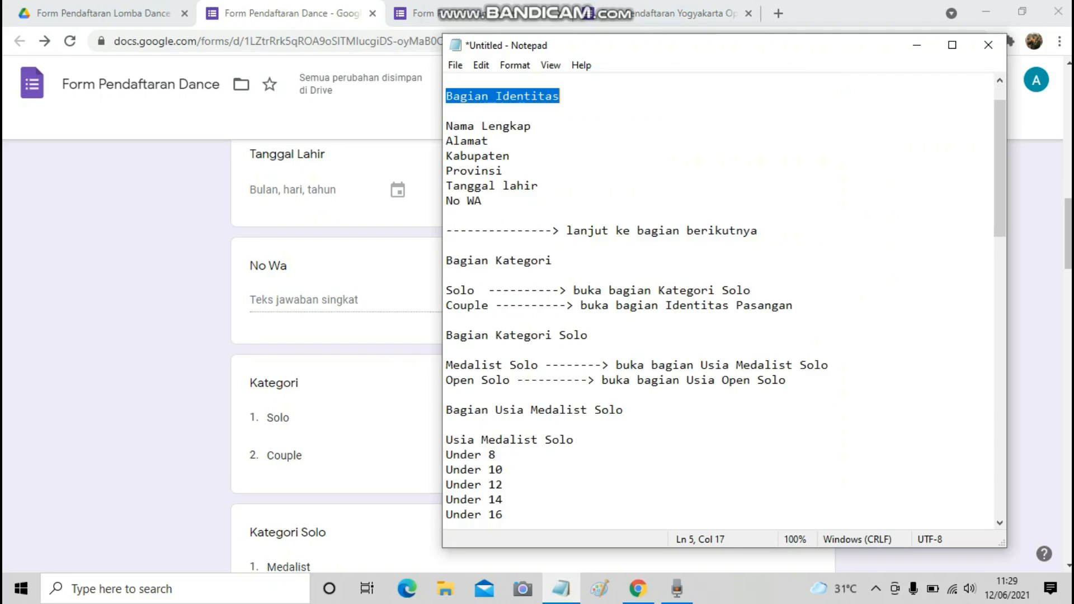
{"action": "left_click_drag", "start_coordinate": [446, 261], "coordinate": [551, 274]}
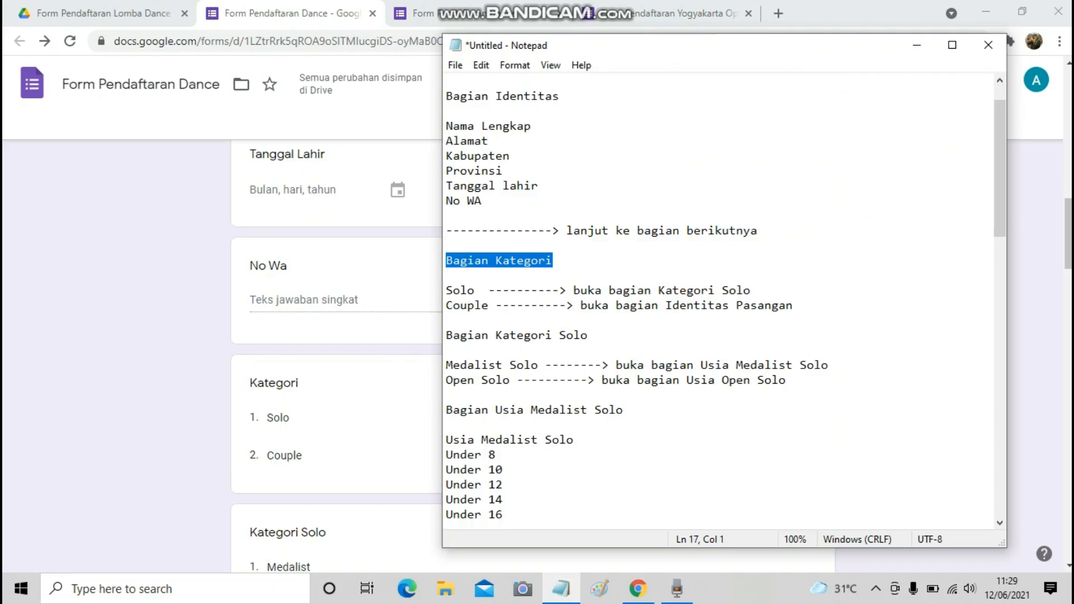
{"action": "left_click", "coordinate": [551, 276]}
{"action": "left_click_drag", "start_coordinate": [446, 260], "coordinate": [552, 261]}
{"action": "key", "text": "ctrl+c"}
{"action": "key", "text": "alt+Tab"}
{"action": "left_click", "coordinate": [418, 291]}
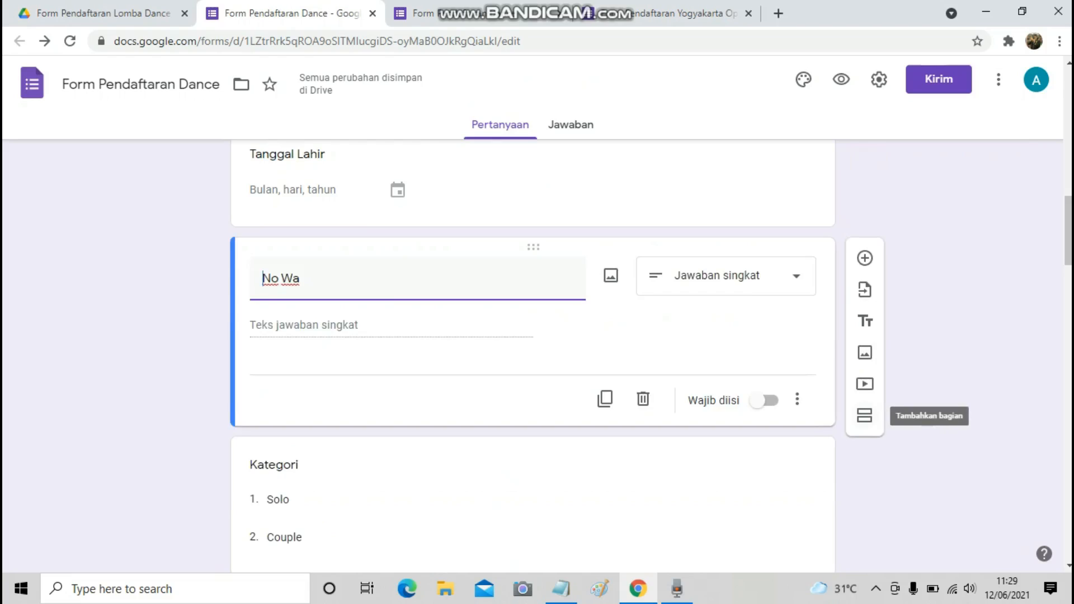
{"action": "left_click", "coordinate": [865, 415]}
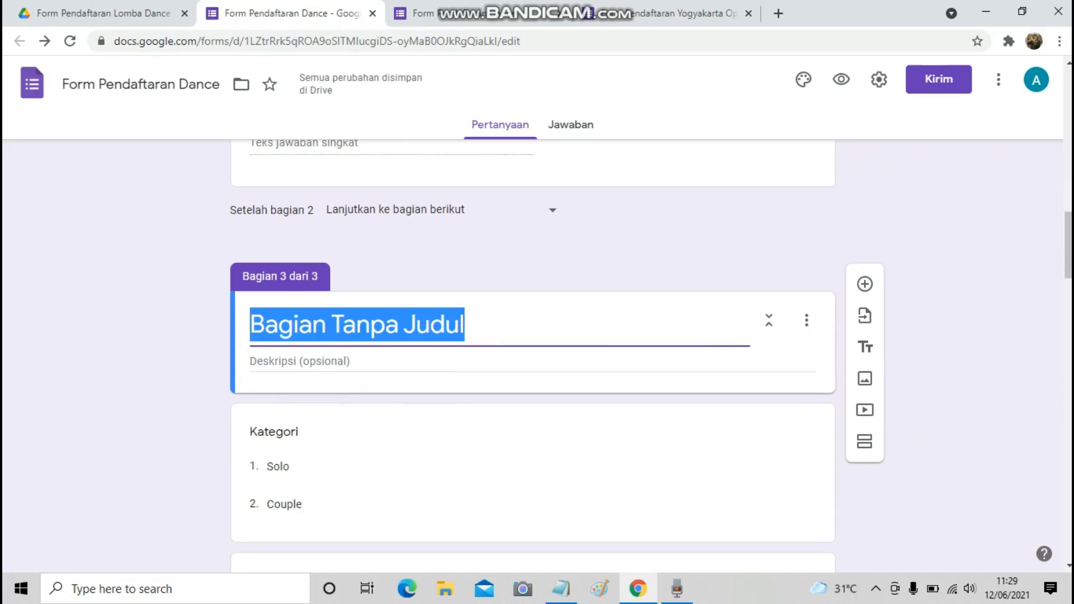
{"action": "key", "text": "ctrl+v"}
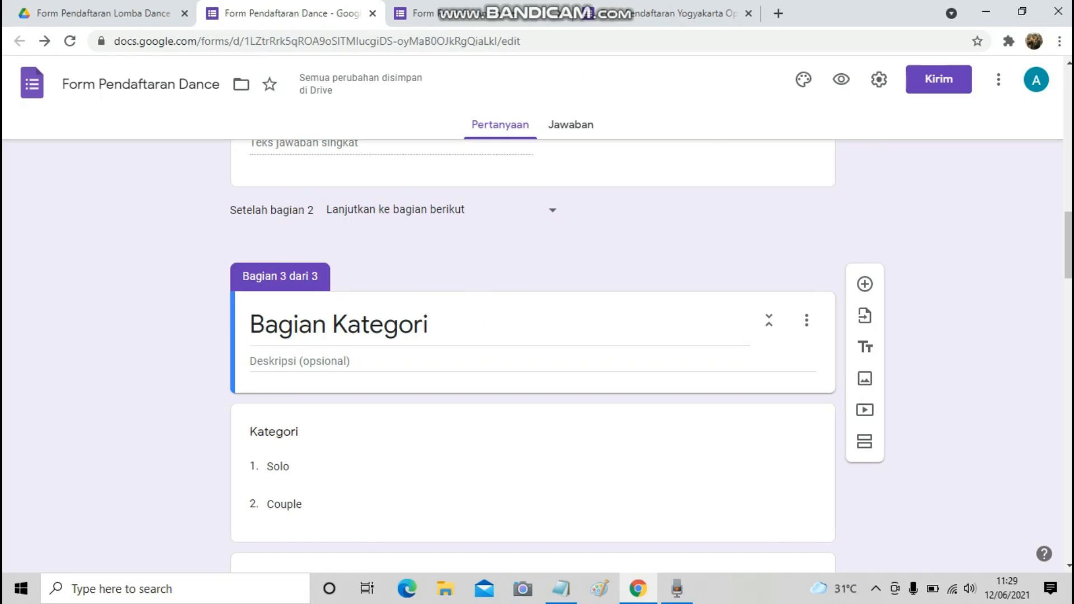
Review the Solo and Couple branching notes in the Notepad outline.
{"action": "scroll", "coordinate": [532, 336], "scroll_direction": "down", "scroll_amount": 3}
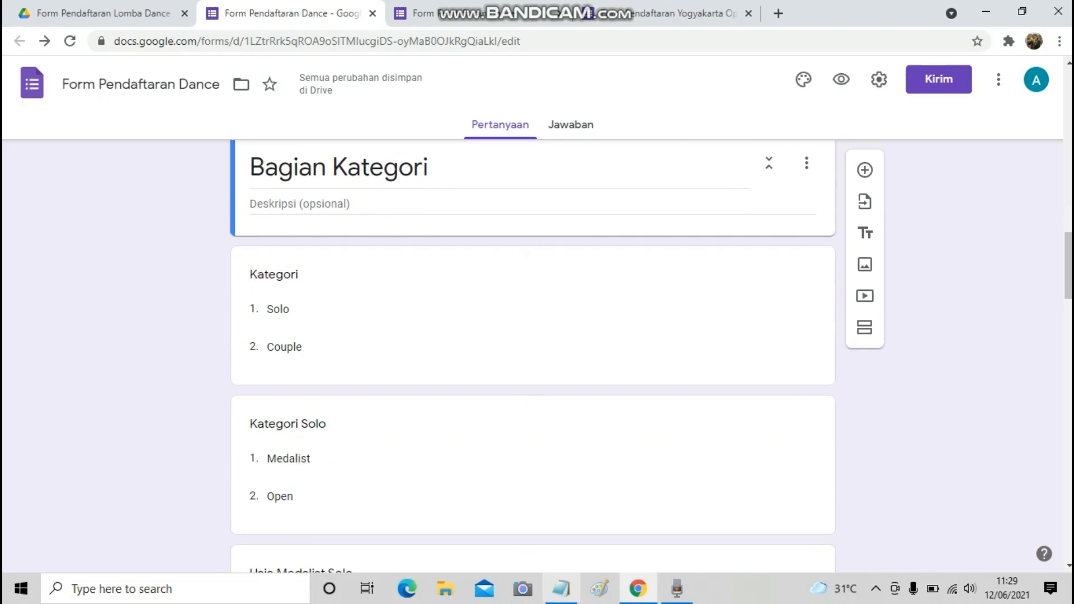
{"action": "left_click", "coordinate": [561, 589]}
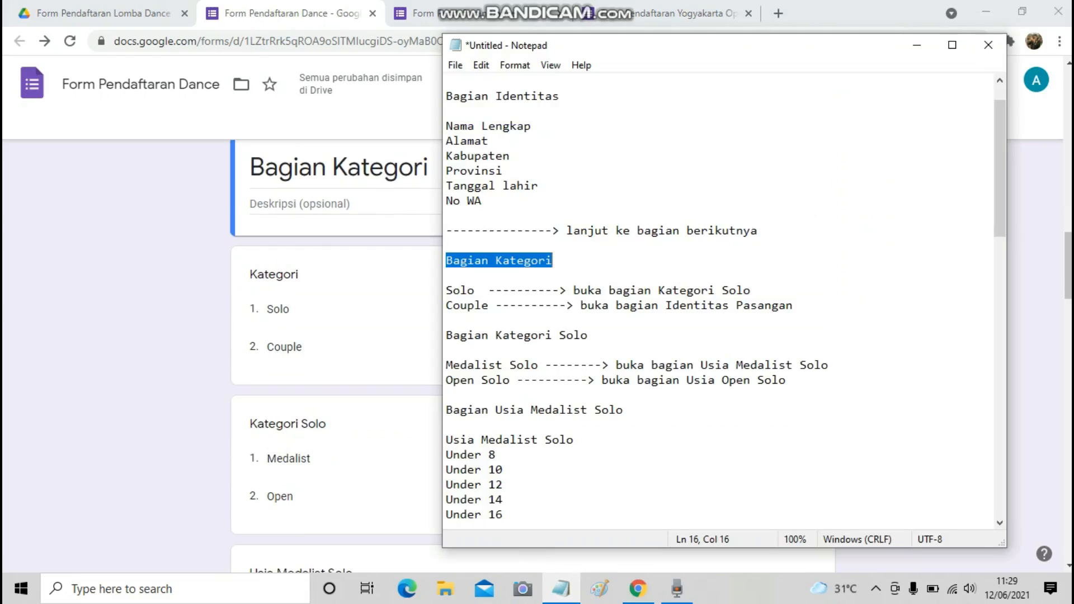
{"action": "left_click_drag", "start_coordinate": [488, 291], "coordinate": [751, 290]}
{"action": "left_click_drag", "start_coordinate": [496, 306], "coordinate": [792, 306]}
{"action": "left_click_drag", "start_coordinate": [489, 290], "coordinate": [729, 290]}
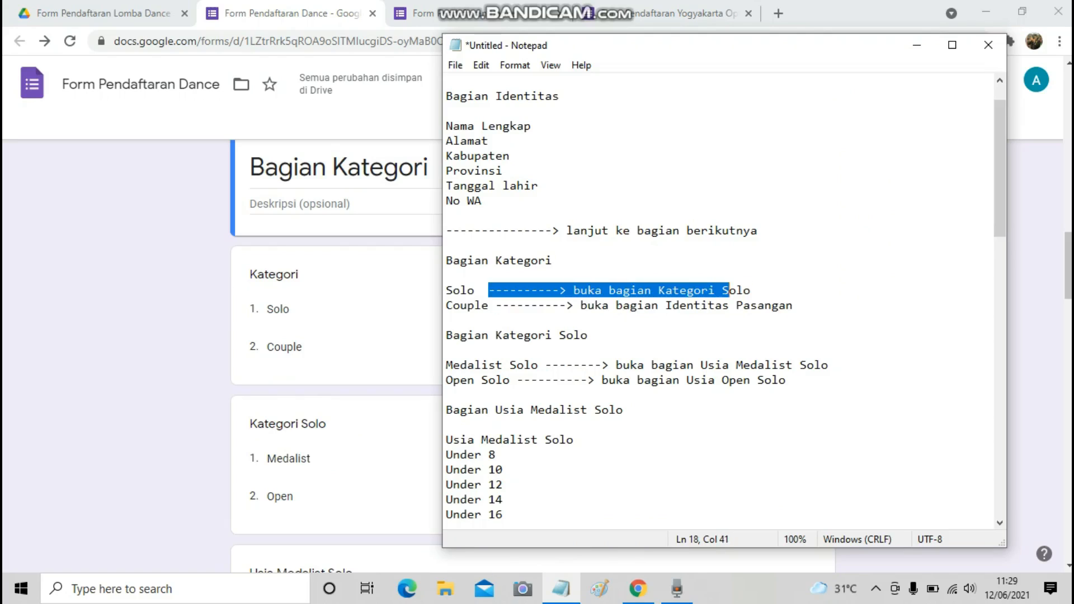
{"action": "scroll", "coordinate": [719, 302], "scroll_direction": "down", "scroll_amount": 1}
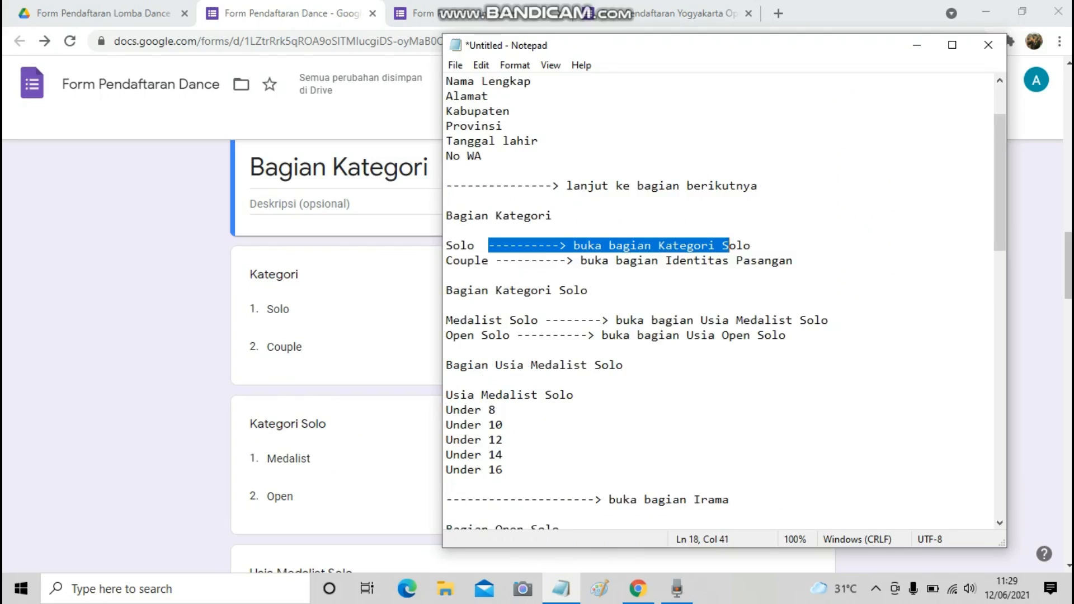
{"action": "left_click", "coordinate": [361, 167]}
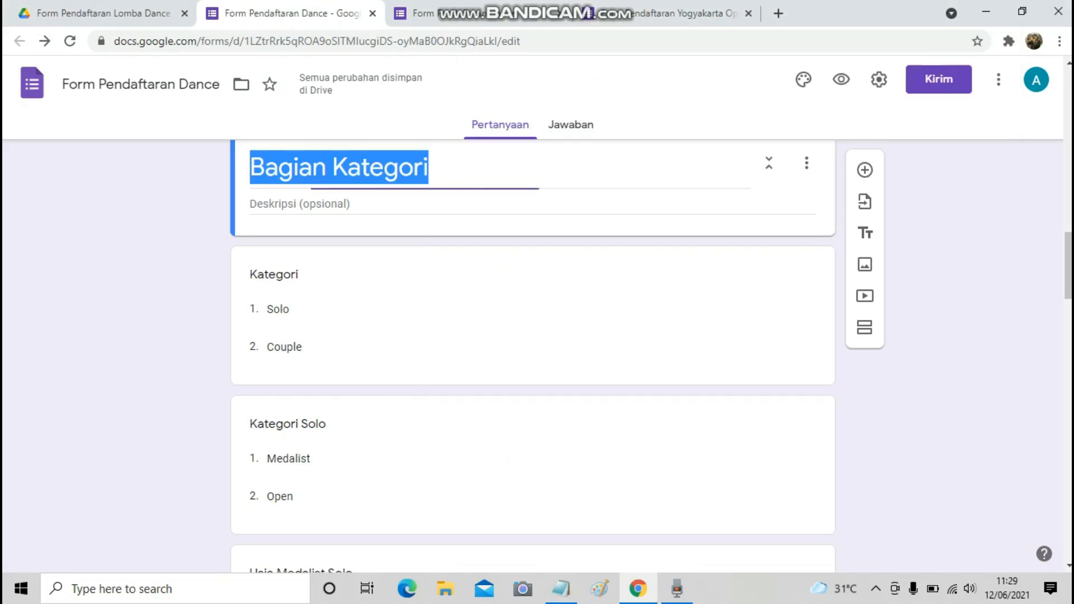
{"action": "left_click", "coordinate": [332, 168]}
{"action": "left_click_drag", "start_coordinate": [332, 167], "coordinate": [249, 167]}
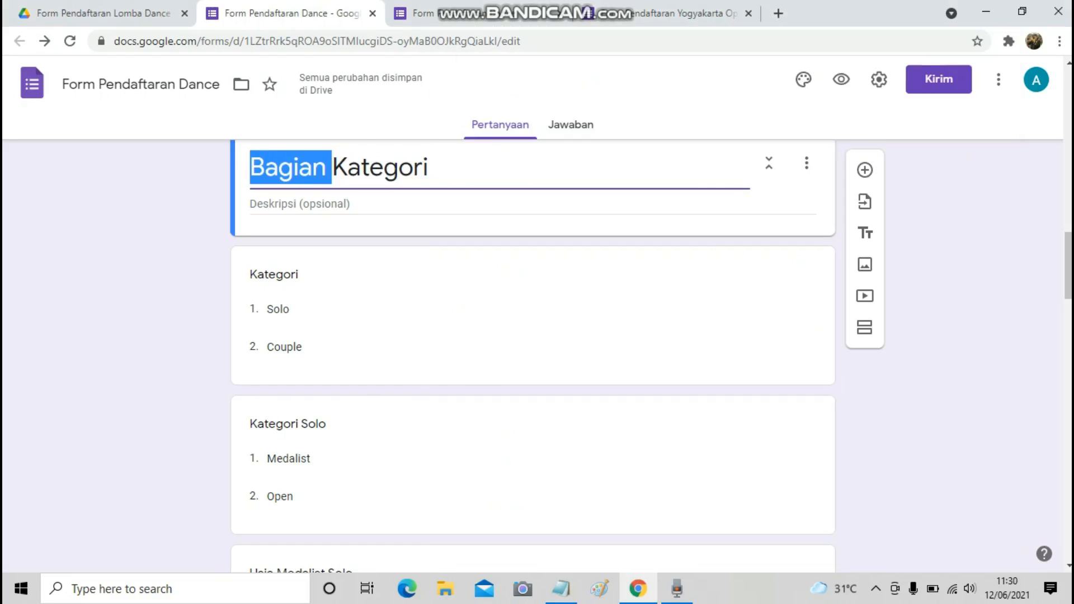
{"action": "key", "text": "BackSpace"}
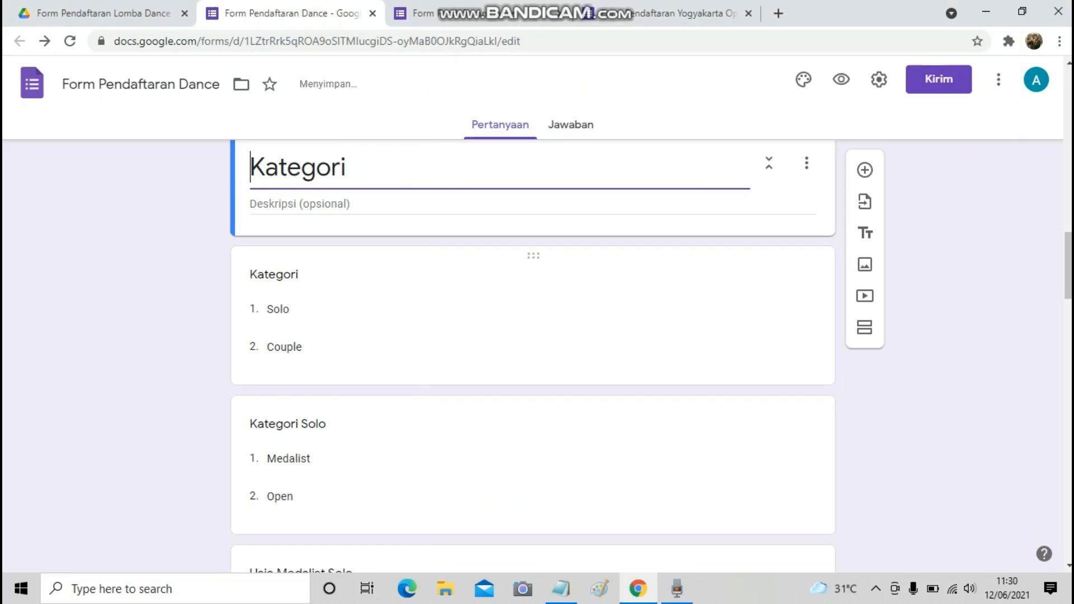
{"action": "left_click", "coordinate": [561, 589]}
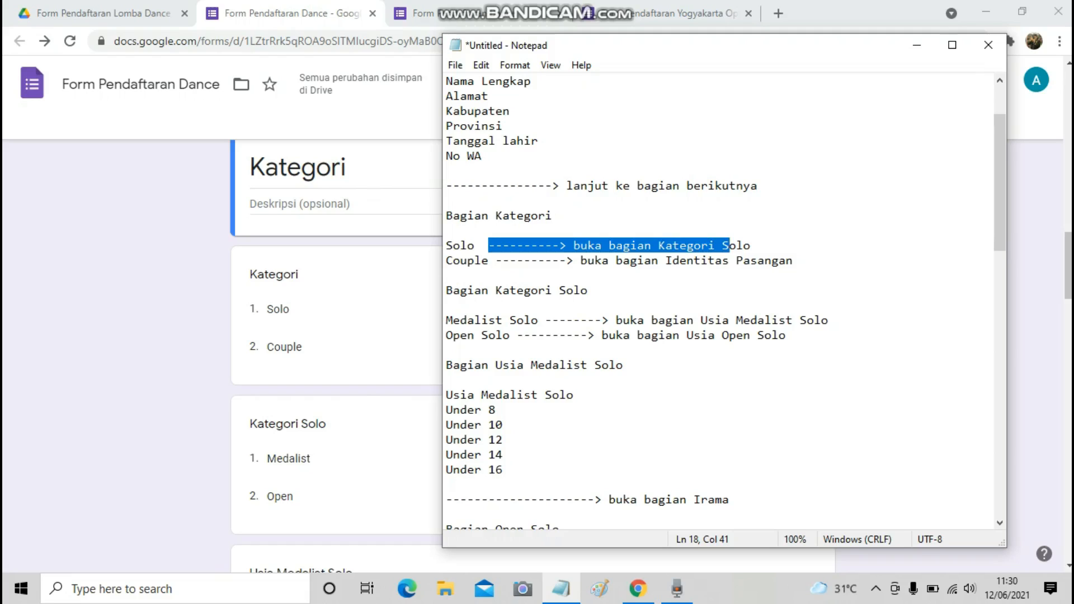
{"action": "left_click_drag", "start_coordinate": [496, 290], "coordinate": [588, 290]}
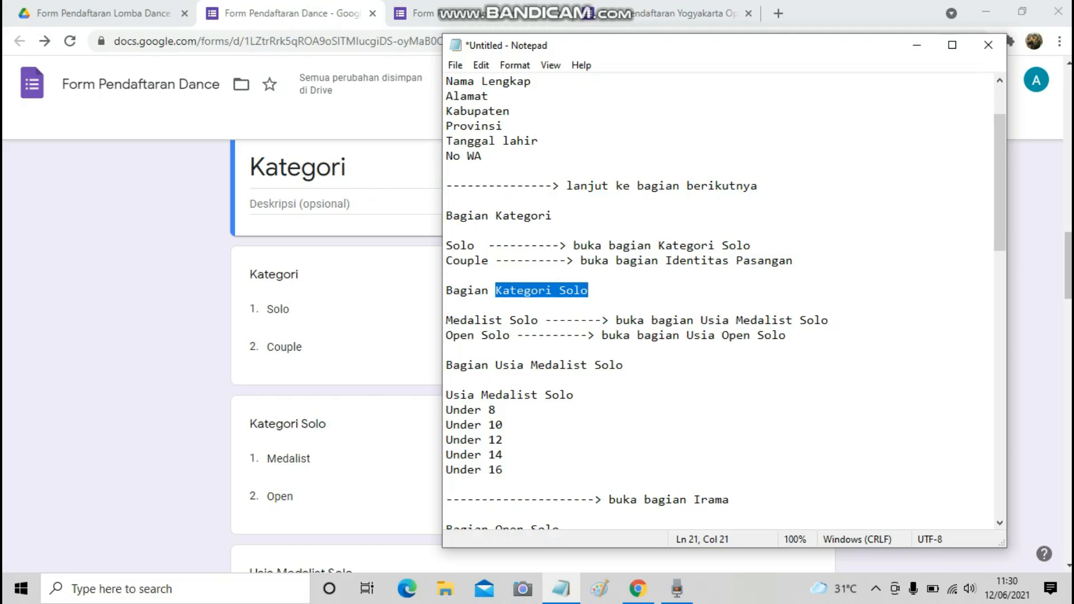
{"action": "left_click", "coordinate": [284, 347]}
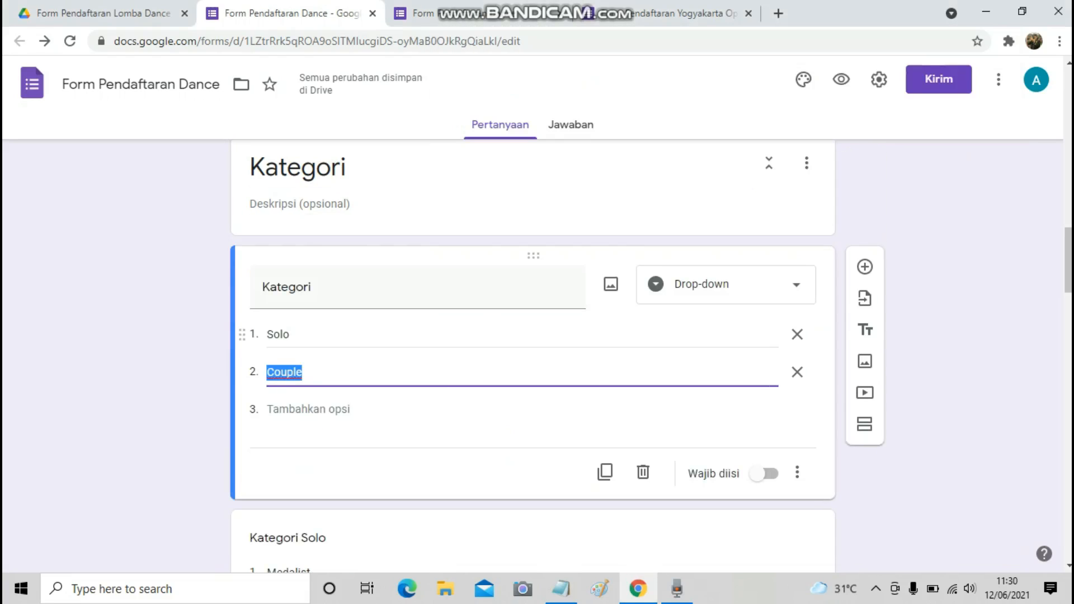
{"action": "scroll", "coordinate": [533, 358], "scroll_direction": "down", "scroll_amount": 1}
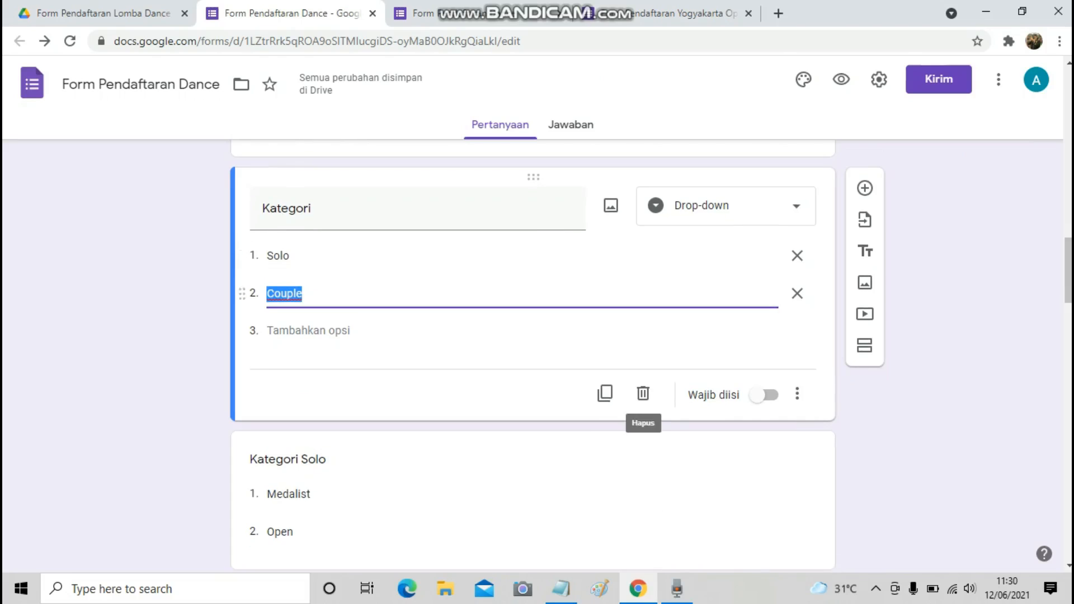
{"action": "scroll", "coordinate": [532, 313], "scroll_direction": "up", "scroll_amount": 1}
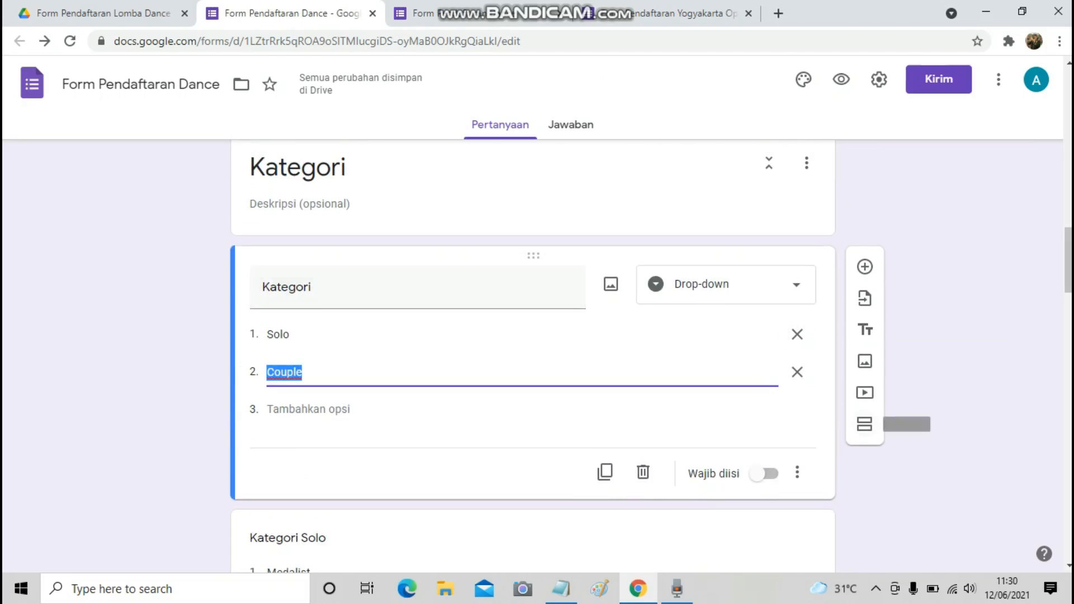
{"action": "left_click", "coordinate": [551, 469]}
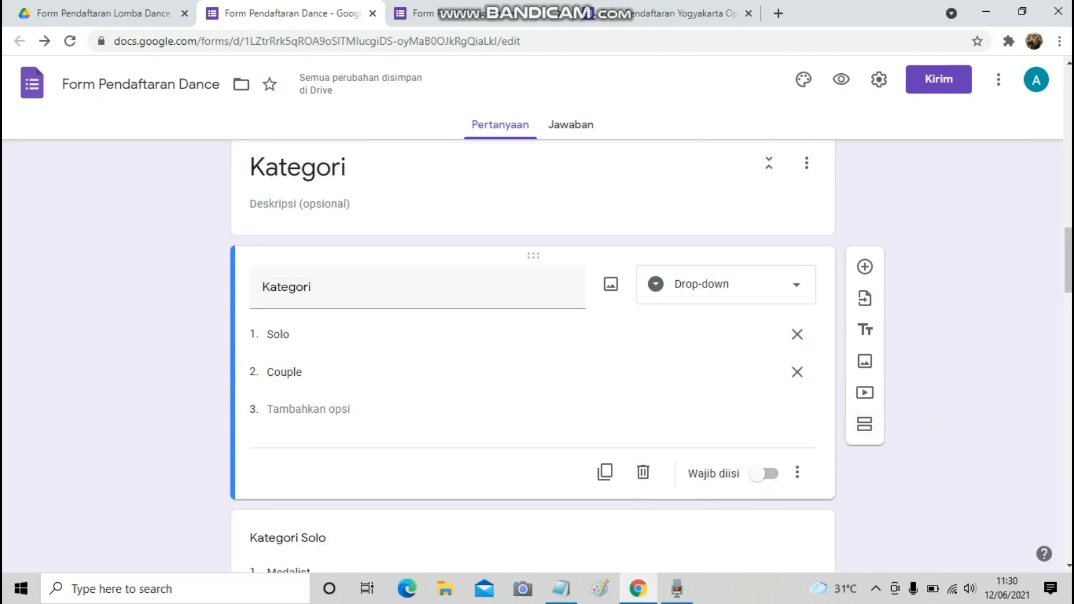
Add a section titled 'Kategori Solo' after the Kategori question.
{"action": "left_click", "coordinate": [865, 424]}
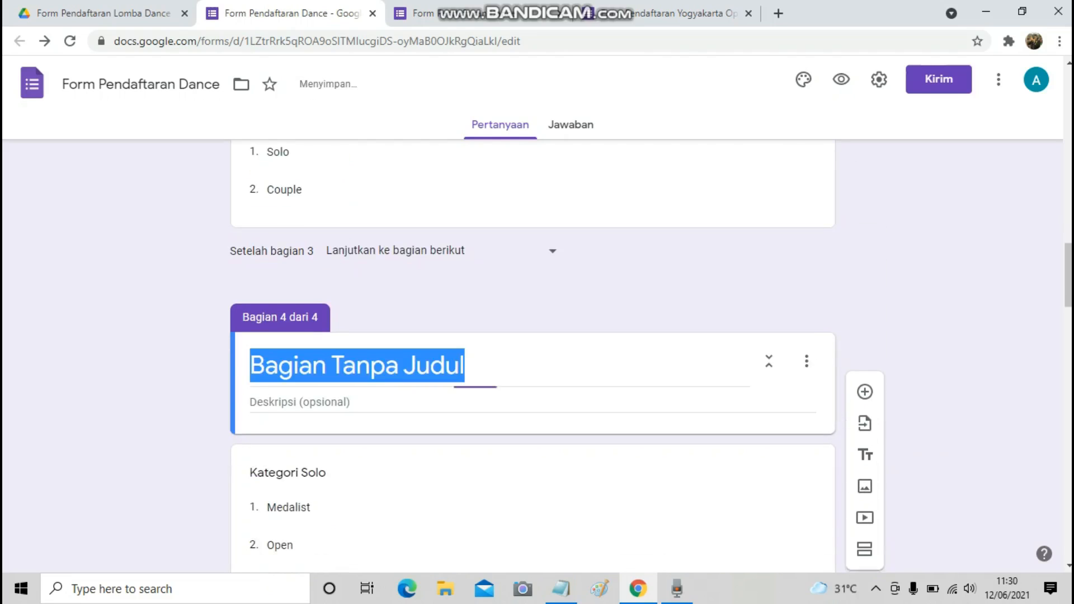
{"action": "type", "text": "Kategori Solo"}
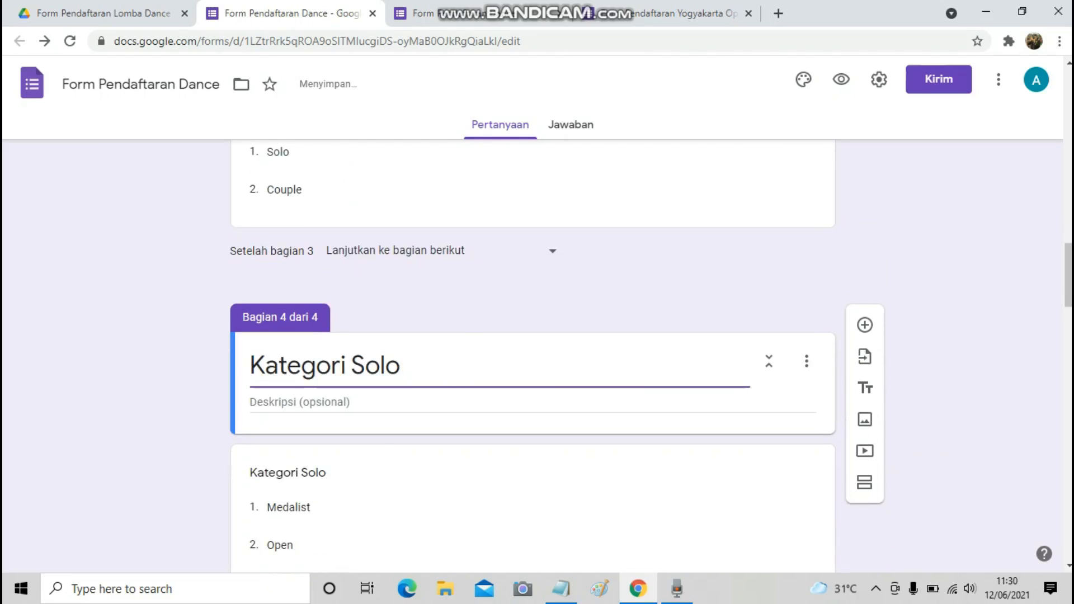
{"action": "scroll", "coordinate": [537, 347], "scroll_direction": "down", "scroll_amount": 1}
{"action": "scroll", "coordinate": [526, 493], "scroll_direction": "down", "scroll_amount": 1}
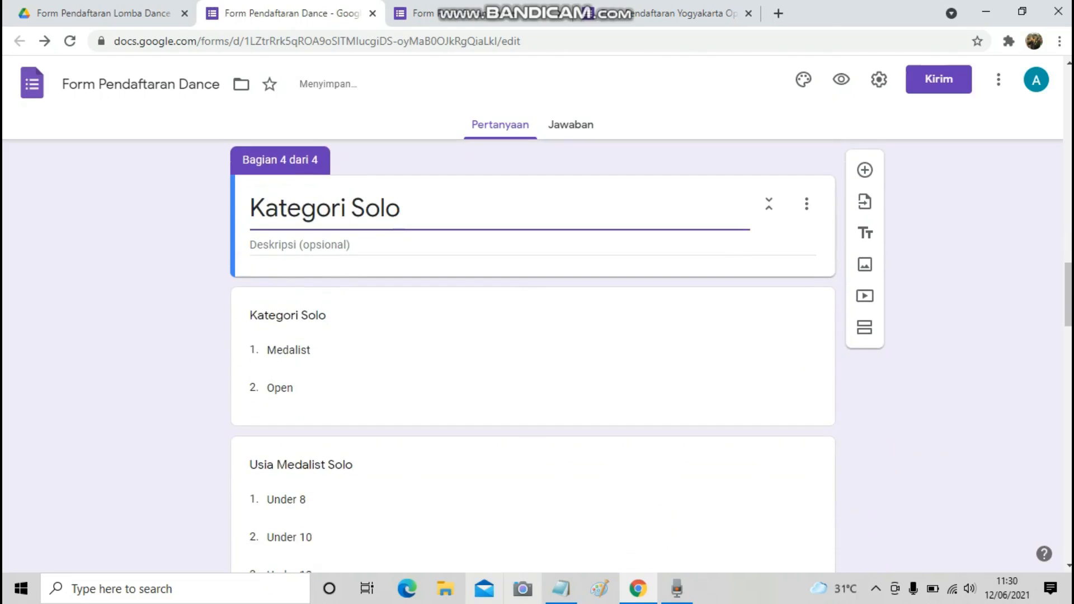
Add a section titled 'Usia Medalist Solo' after the Kategori Solo question.
{"action": "left_click", "coordinate": [561, 588]}
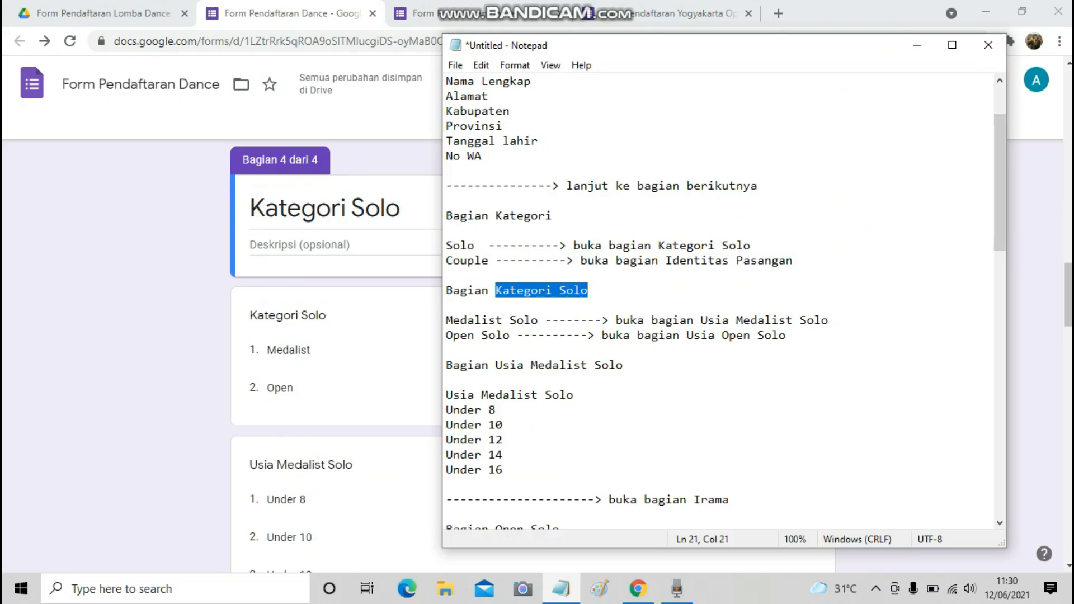
{"action": "scroll", "coordinate": [721, 302], "scroll_direction": "down", "scroll_amount": 1}
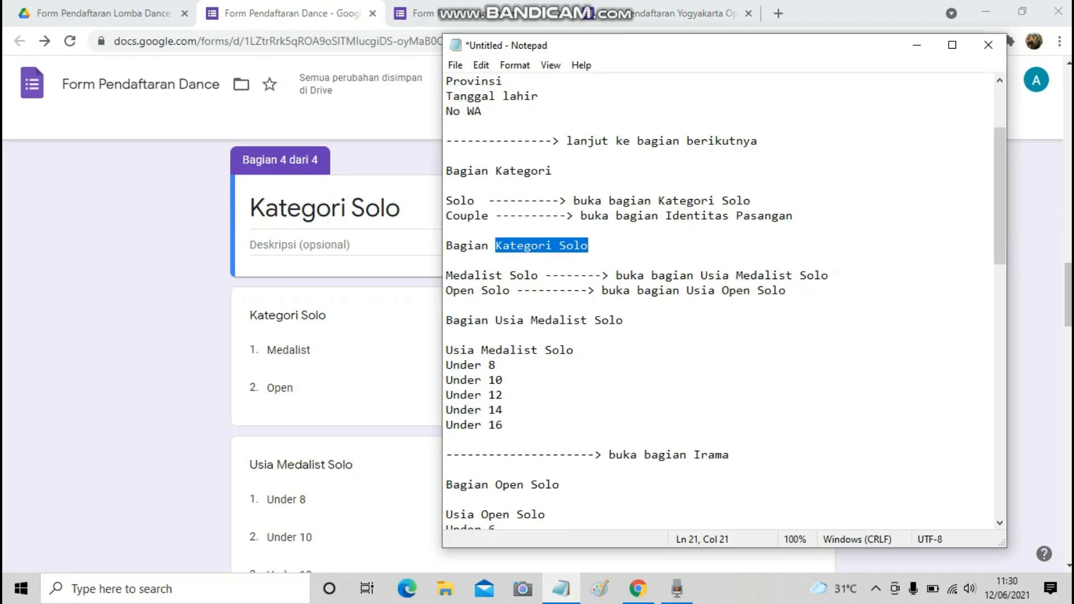
{"action": "left_click_drag", "start_coordinate": [495, 320], "coordinate": [623, 320]}
{"action": "key", "text": "ctrl+c"}
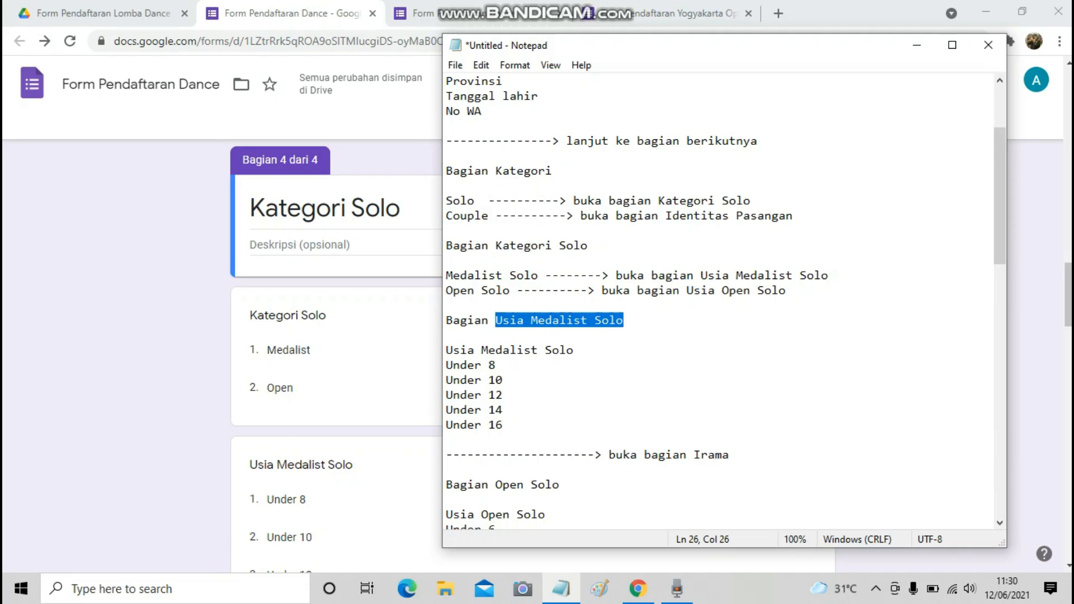
{"action": "left_click", "coordinate": [347, 396]}
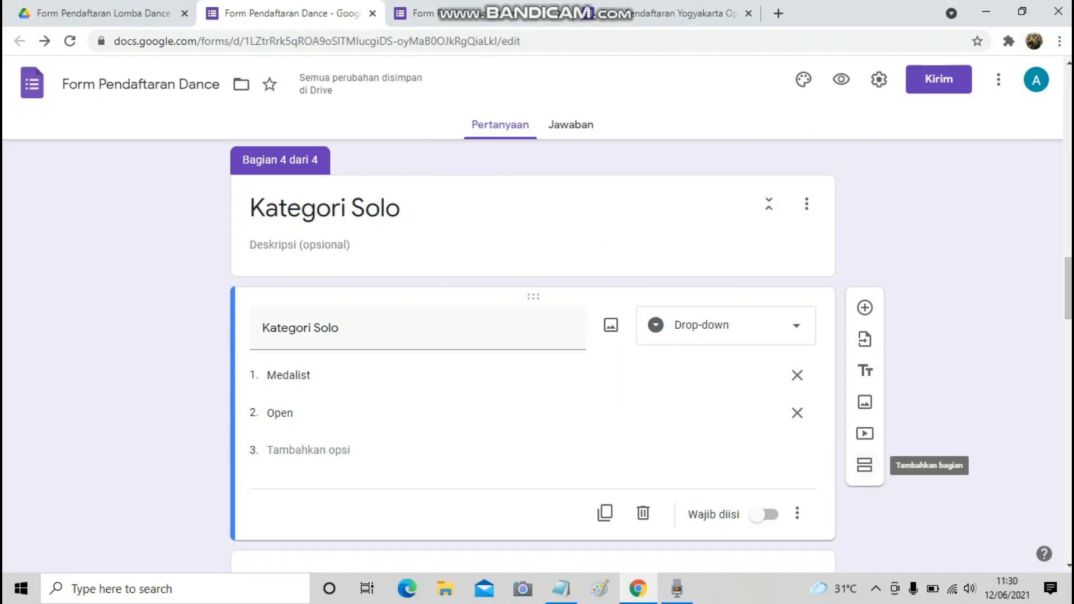
{"action": "left_click", "coordinate": [864, 464]}
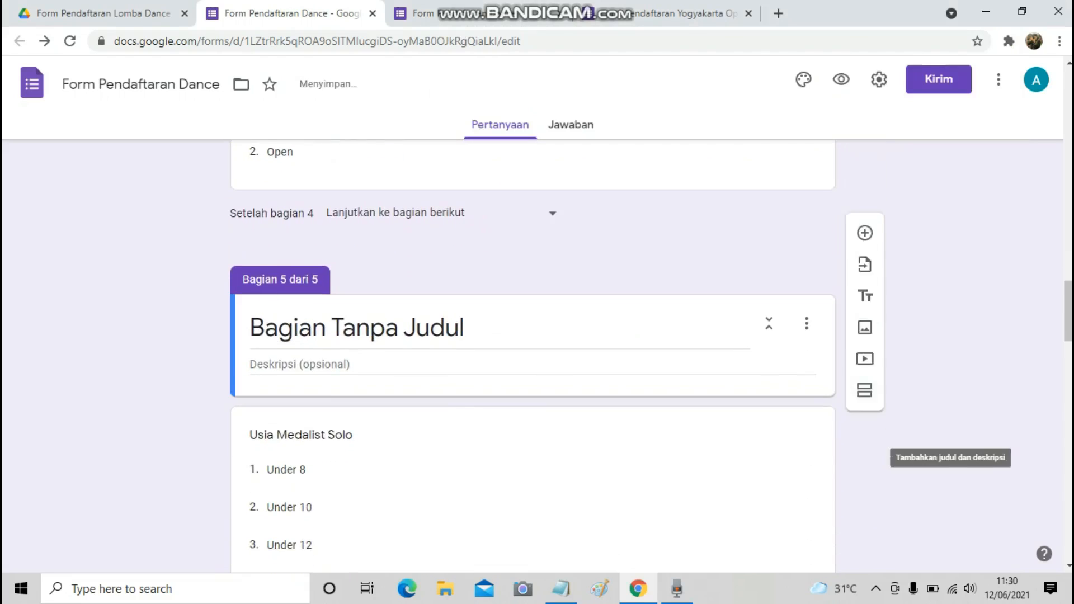
{"action": "key", "text": "ctrl+v"}
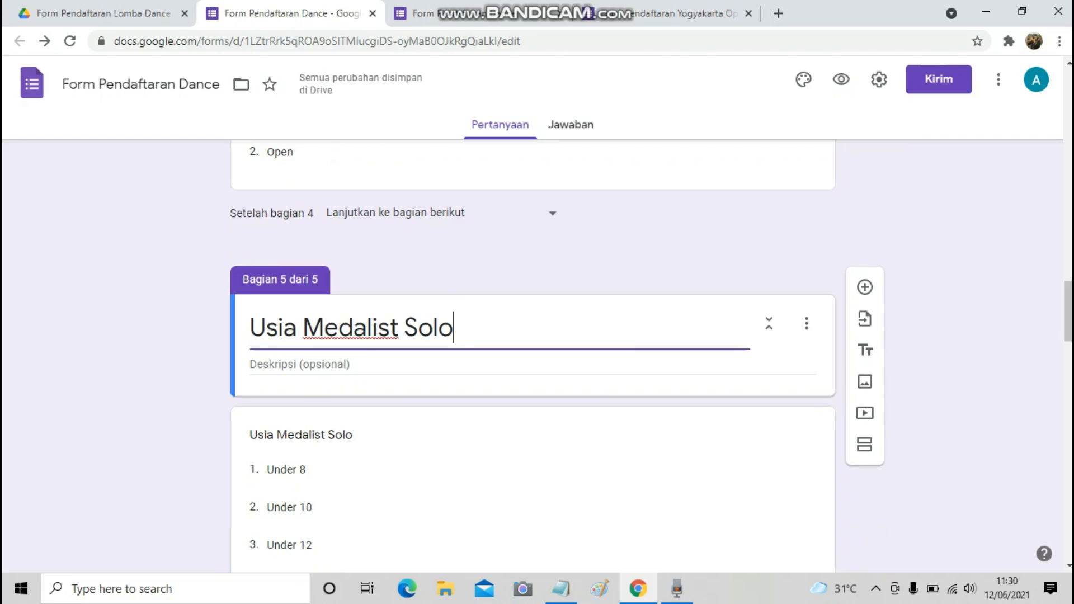
{"action": "scroll", "coordinate": [531, 358], "scroll_direction": "down", "scroll_amount": 3}
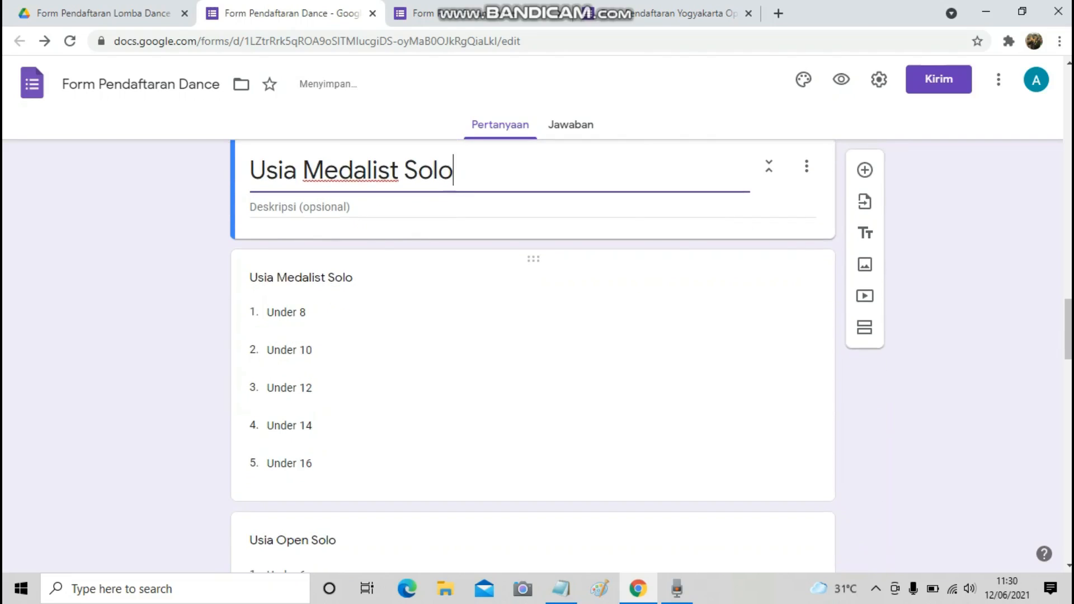
Change 'Open Solo' to 'Usia Open Solo' in the Notepad outline and copy it.
{"action": "key", "text": "alt+Tab"}
{"action": "scroll", "coordinate": [721, 302], "scroll_direction": "down", "scroll_amount": 3}
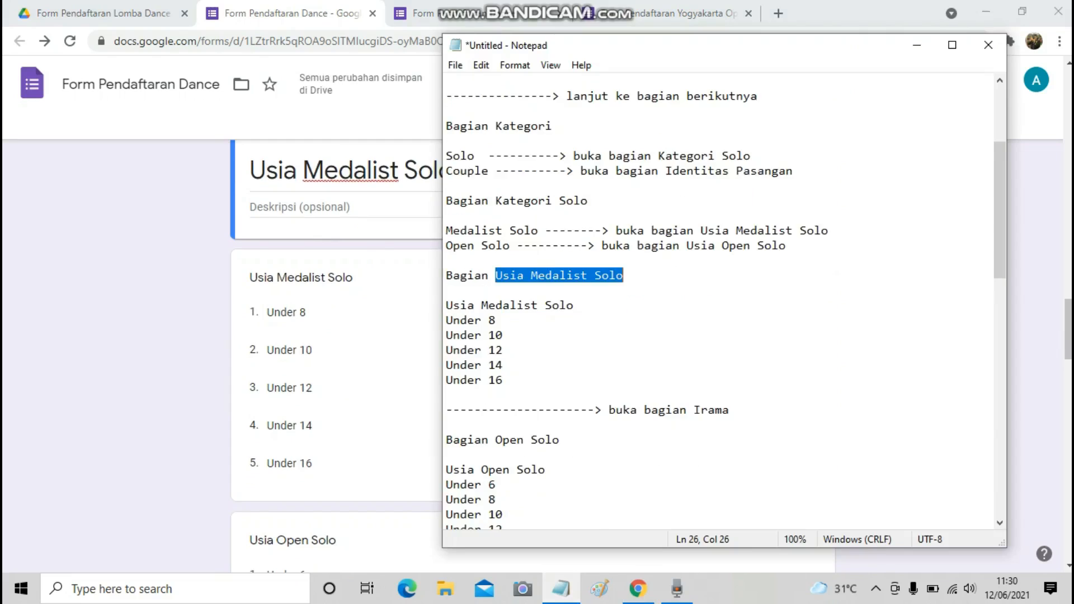
{"action": "scroll", "coordinate": [722, 302], "scroll_direction": "down", "scroll_amount": 1}
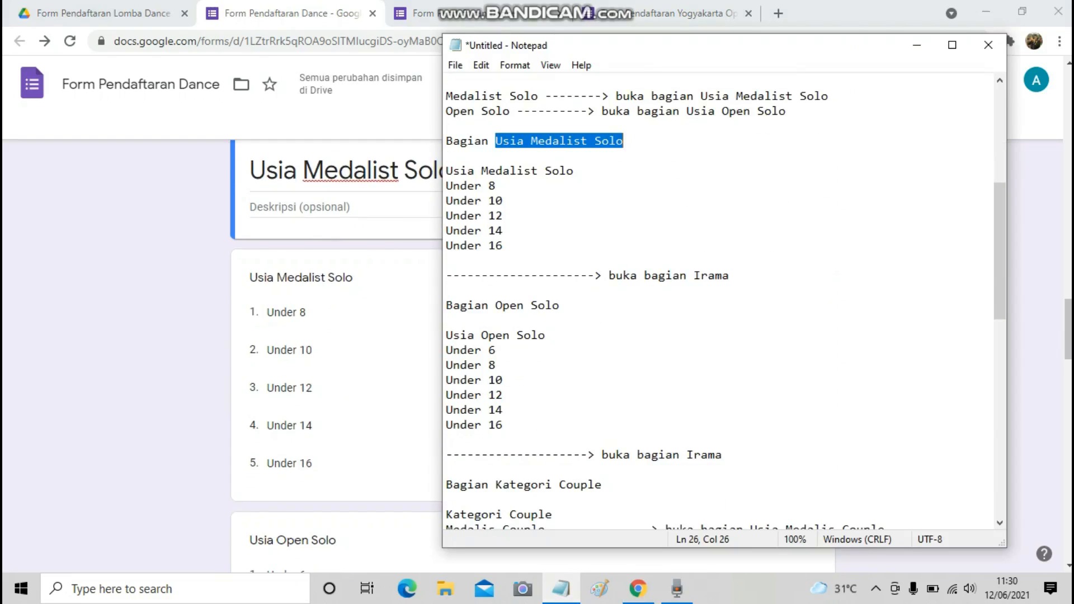
{"action": "left_click_drag", "start_coordinate": [495, 306], "coordinate": [561, 306]}
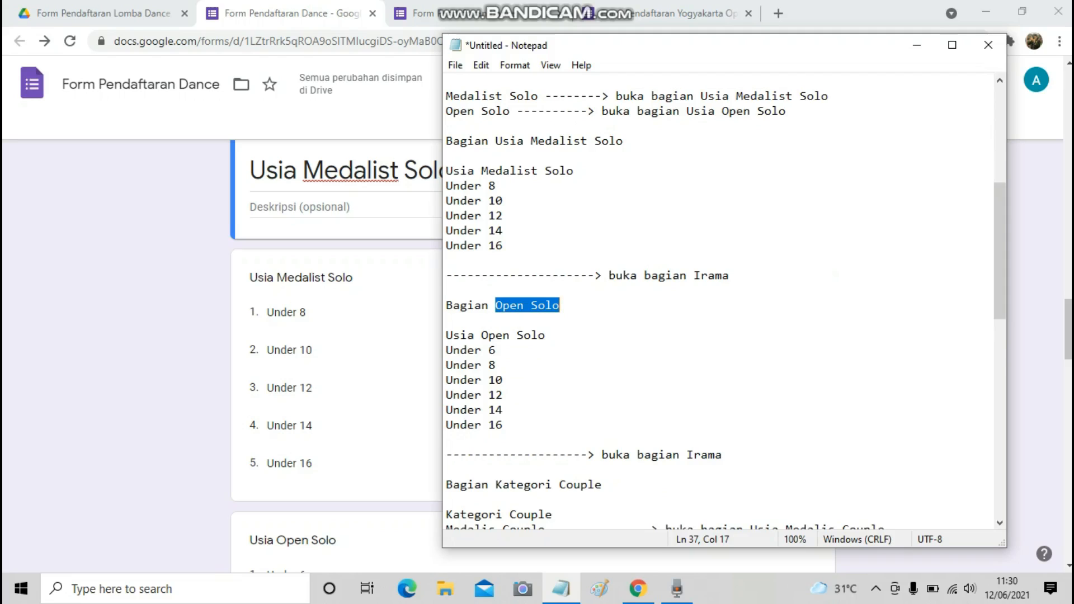
{"action": "scroll", "coordinate": [721, 302], "scroll_direction": "up", "scroll_amount": 2}
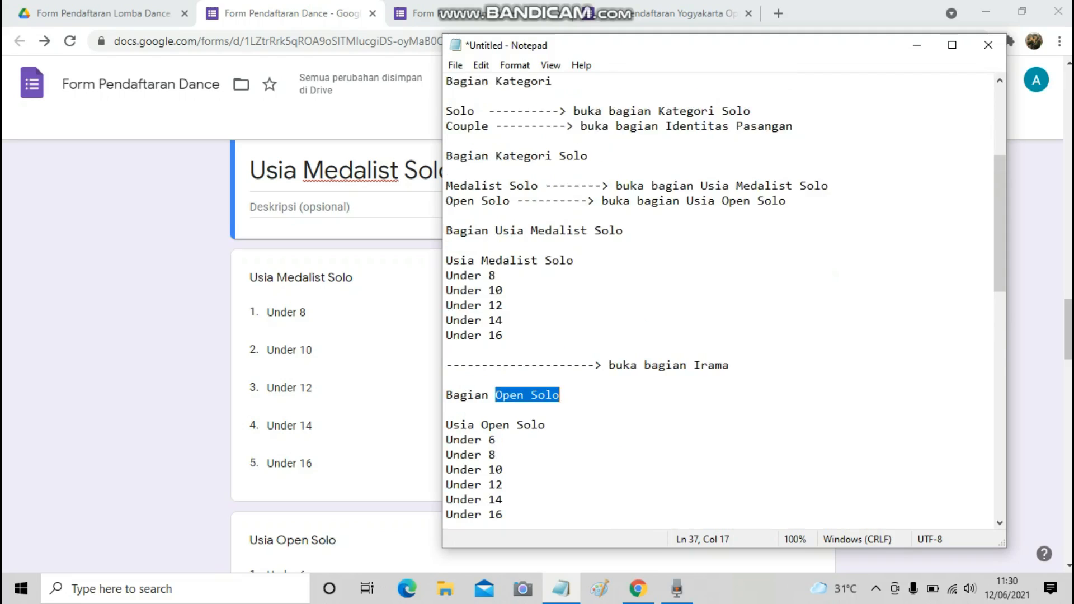
{"action": "scroll", "coordinate": [722, 302], "scroll_direction": "down", "scroll_amount": 1}
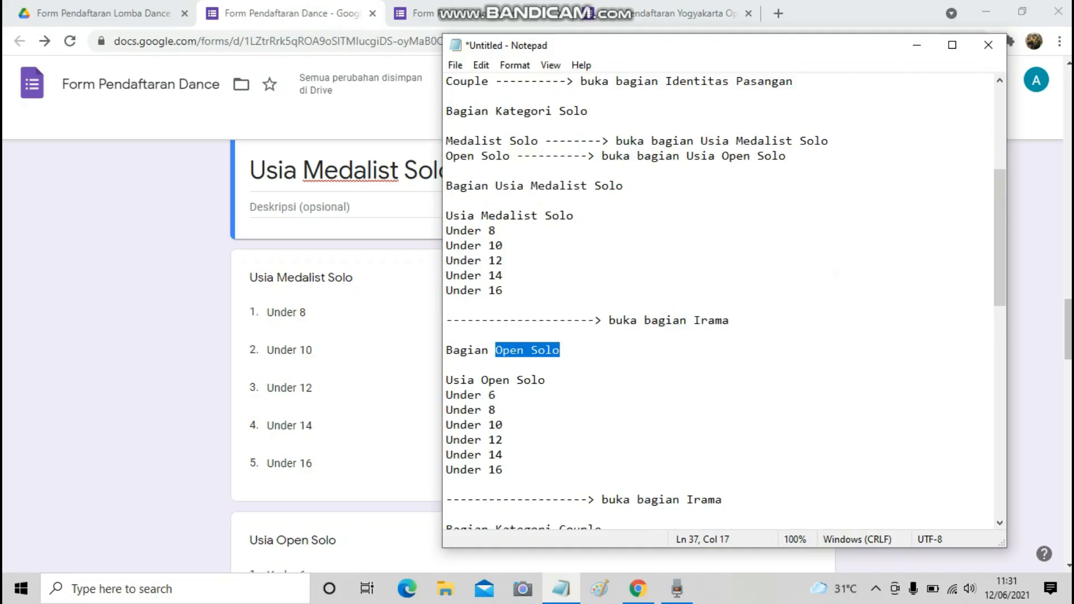
{"action": "left_click", "coordinate": [496, 350]}
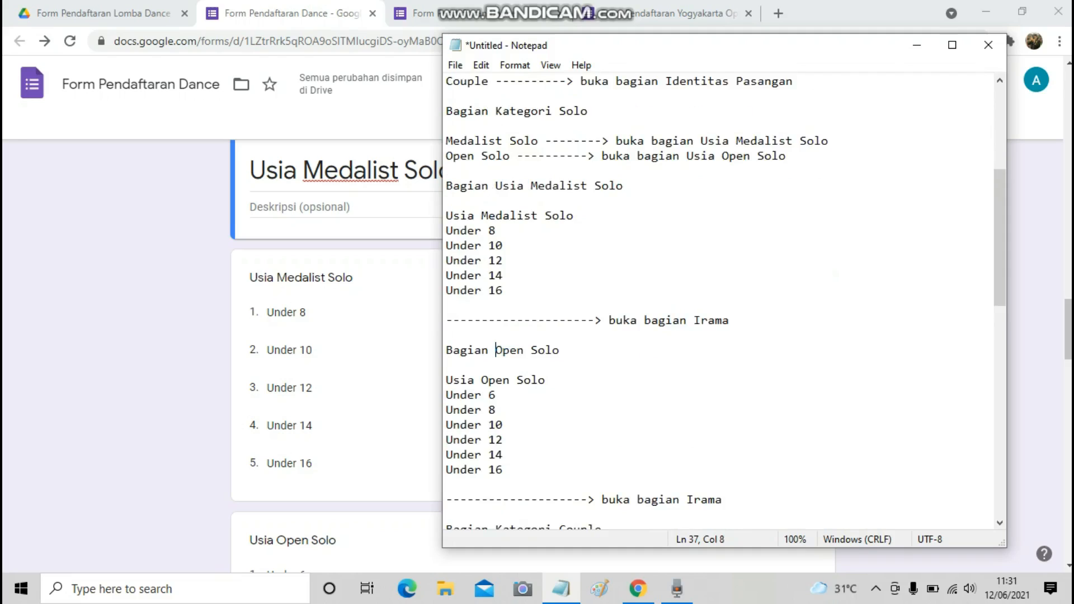
{"action": "type", "text": "Usia"}
{"action": "left_click_drag", "start_coordinate": [495, 351], "coordinate": [594, 350]}
{"action": "key", "text": "ctrl+c"}
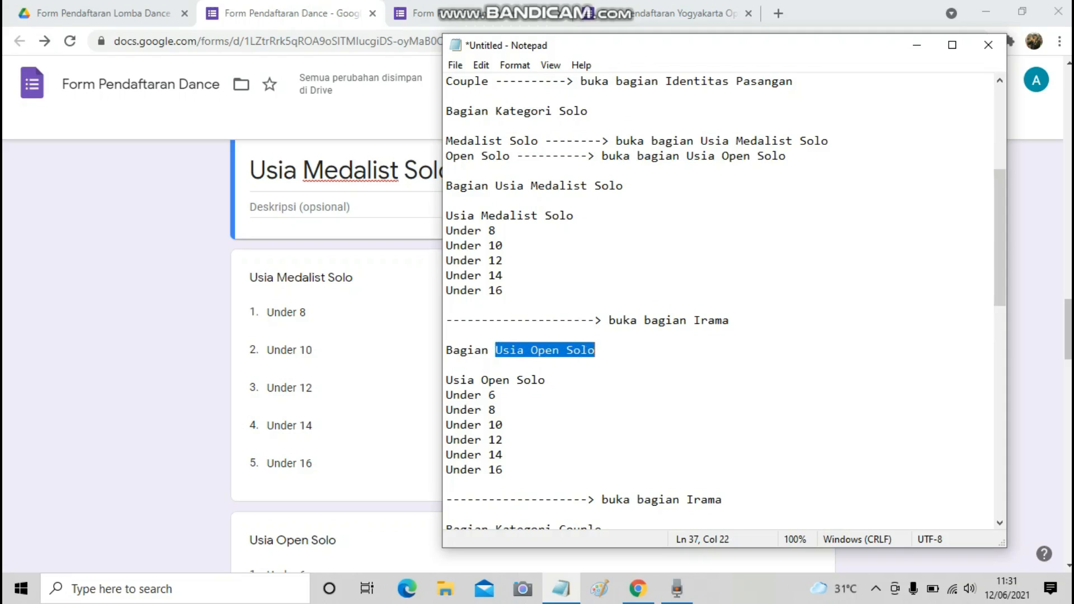
{"action": "key", "text": "alt+Tab"}
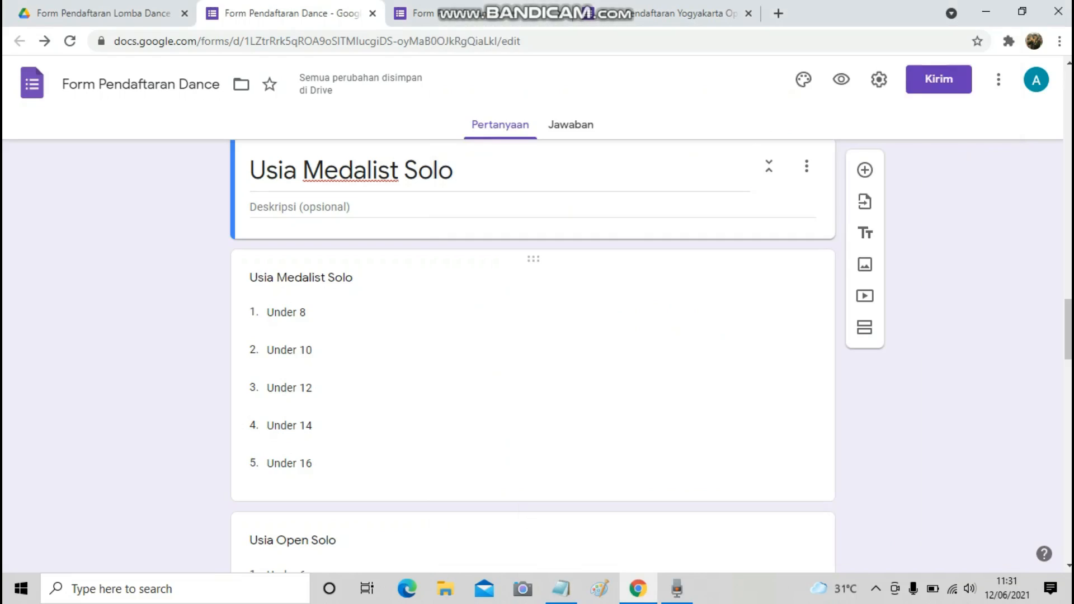
{"action": "left_click", "coordinate": [508, 473]}
{"action": "scroll", "coordinate": [507, 472], "scroll_direction": "down", "scroll_amount": 2}
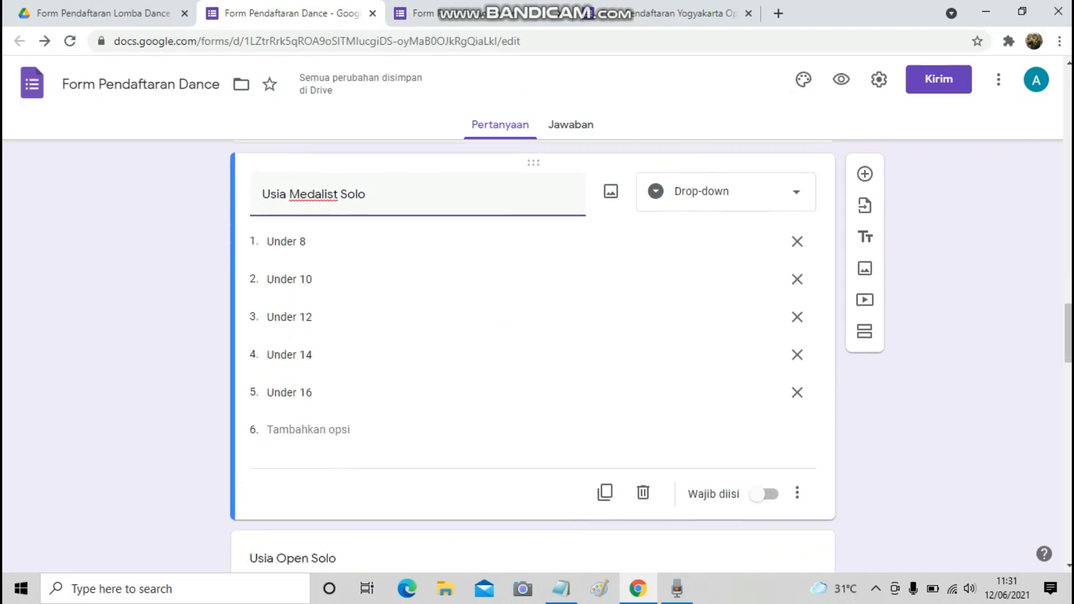
Add a section titled 'Usia Open Solo' after the Usia Medalist Solo question.
{"action": "left_click", "coordinate": [864, 327]}
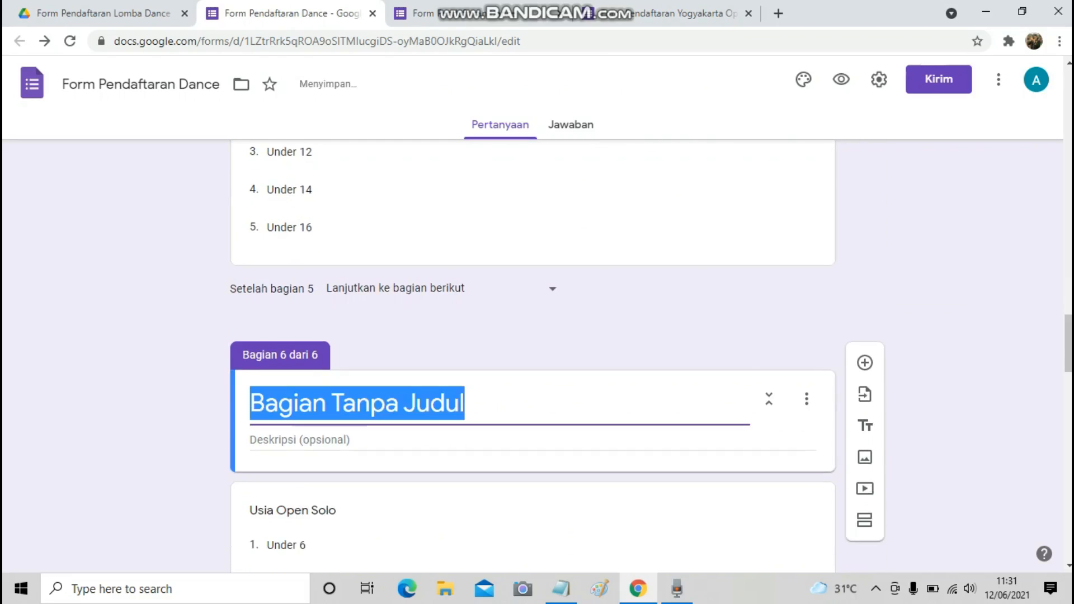
{"action": "key", "text": "ctrl+v"}
{"action": "scroll", "coordinate": [533, 356], "scroll_direction": "down", "scroll_amount": 5}
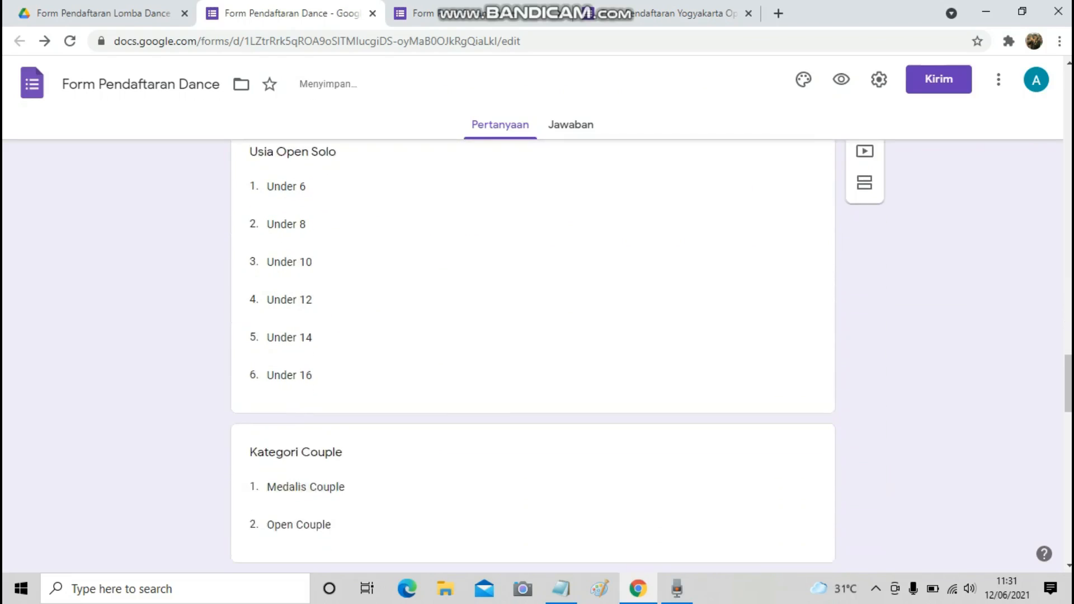
Add a section titled 'Kategori Couple' before the Kategori Couple question.
{"action": "left_click", "coordinate": [561, 589]}
{"action": "scroll", "coordinate": [722, 302], "scroll_direction": "down", "scroll_amount": 5}
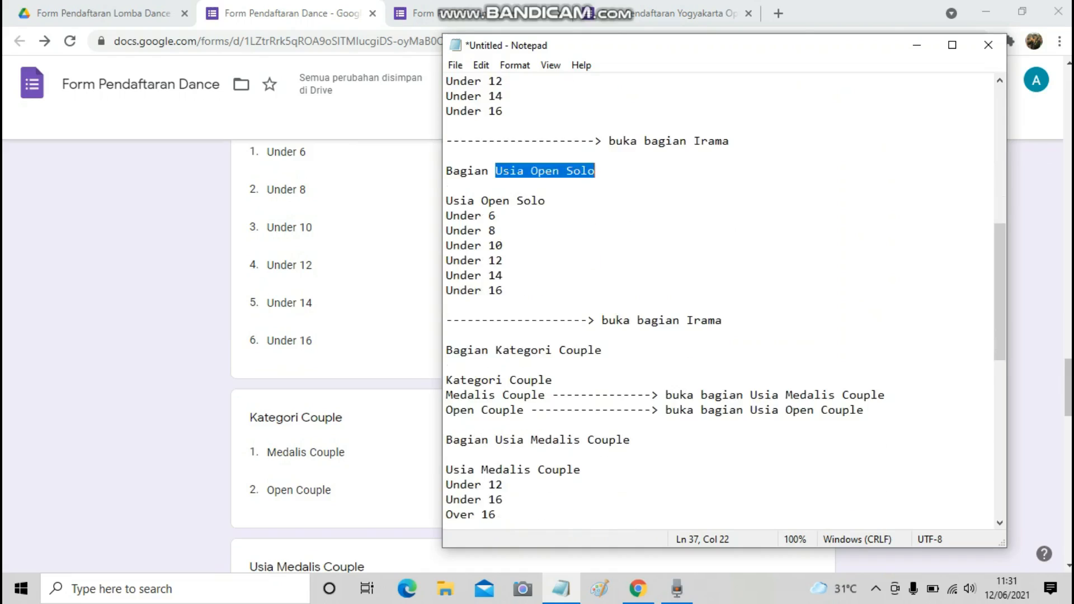
{"action": "left_click_drag", "start_coordinate": [495, 306], "coordinate": [602, 306]}
{"action": "key", "text": "ctrl+c"}
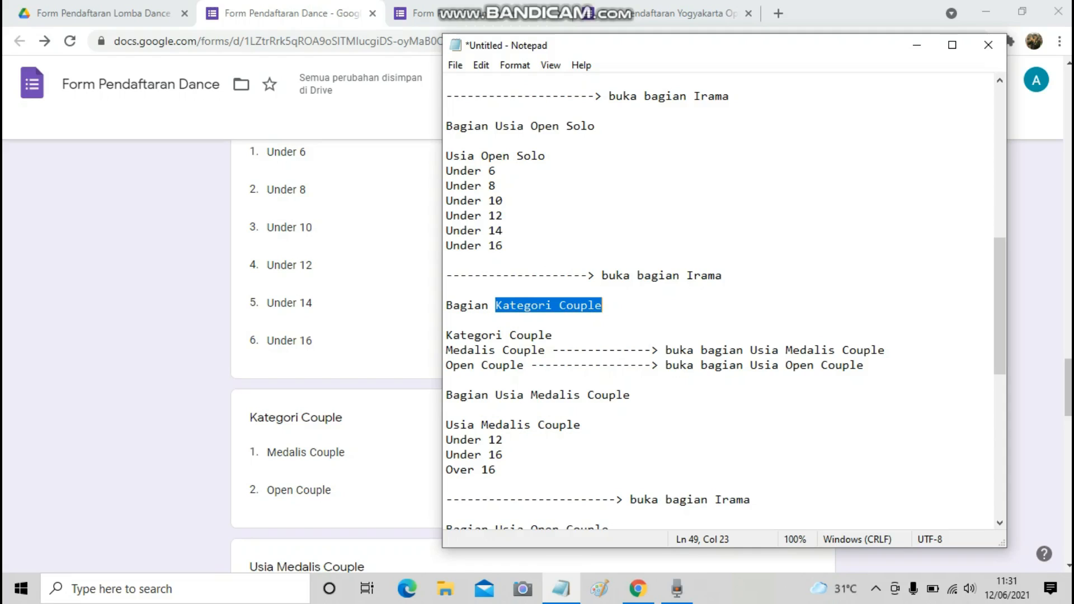
{"action": "left_click", "coordinate": [364, 358]}
{"action": "scroll", "coordinate": [364, 266], "scroll_direction": "up", "scroll_amount": 2}
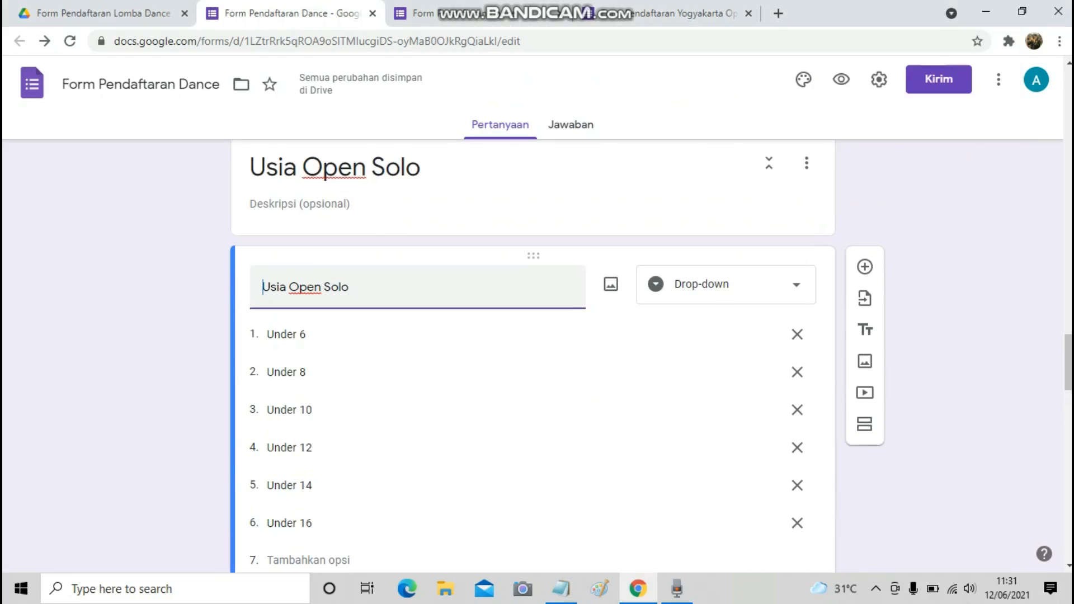
{"action": "scroll", "coordinate": [531, 358], "scroll_direction": "down", "scroll_amount": 4}
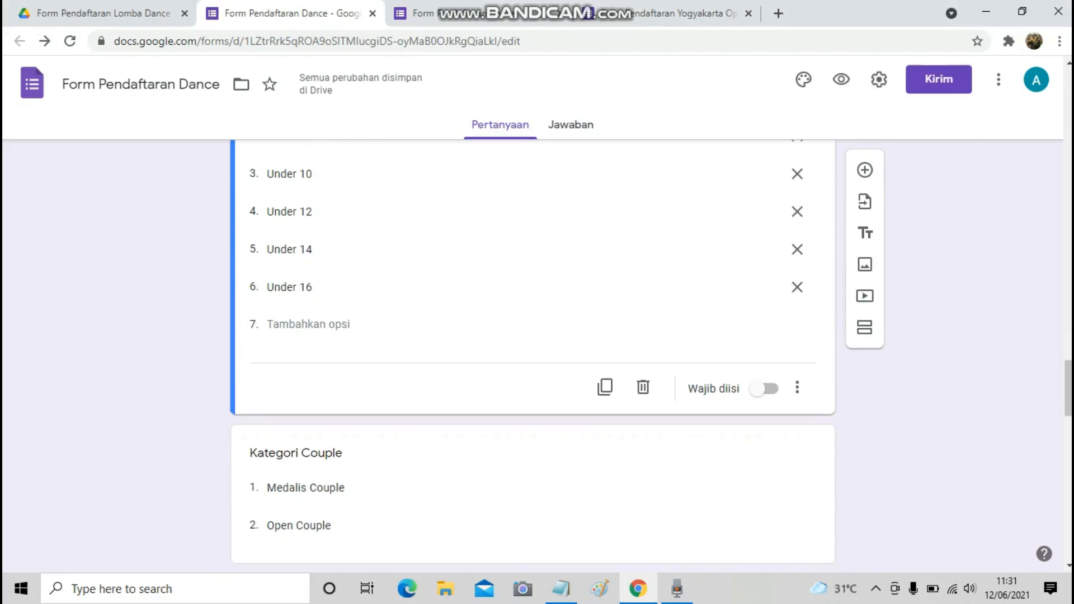
{"action": "left_click", "coordinate": [864, 328]}
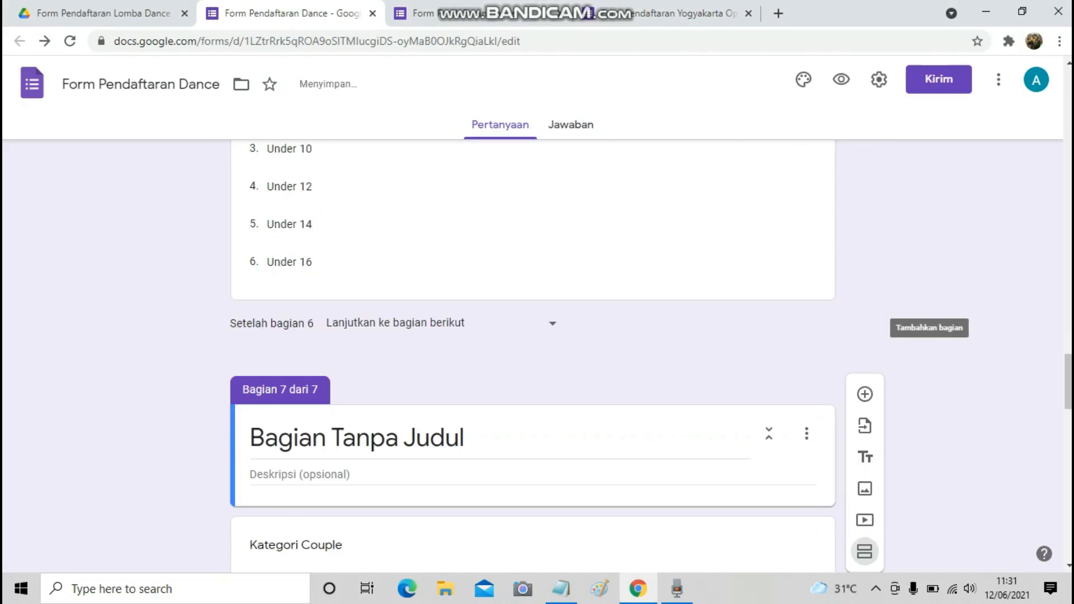
{"action": "key", "text": "ctrl+v"}
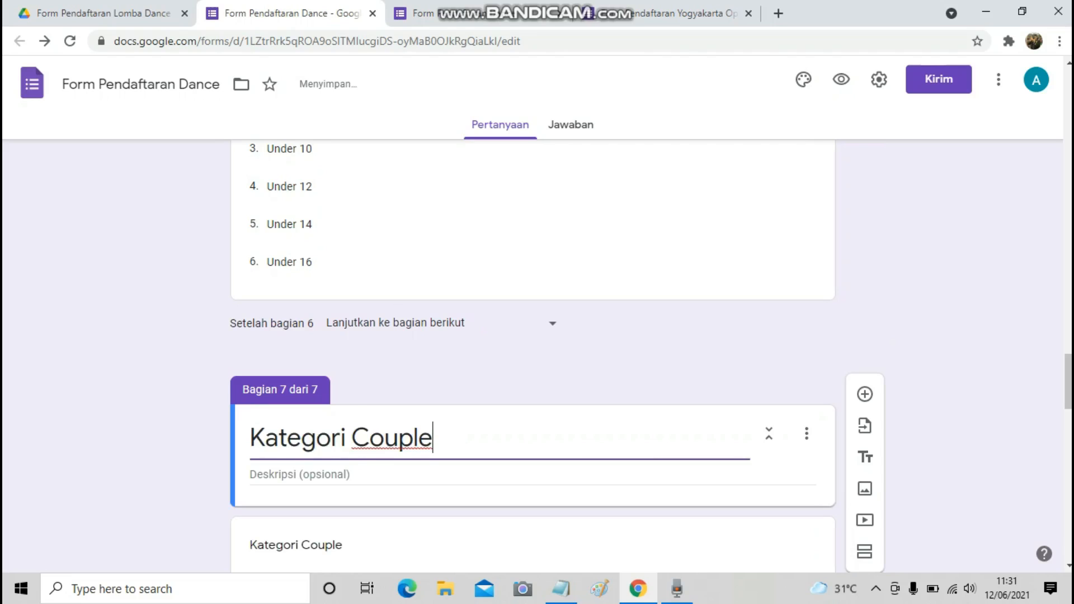
{"action": "scroll", "coordinate": [401, 208], "scroll_direction": "down", "scroll_amount": 4}
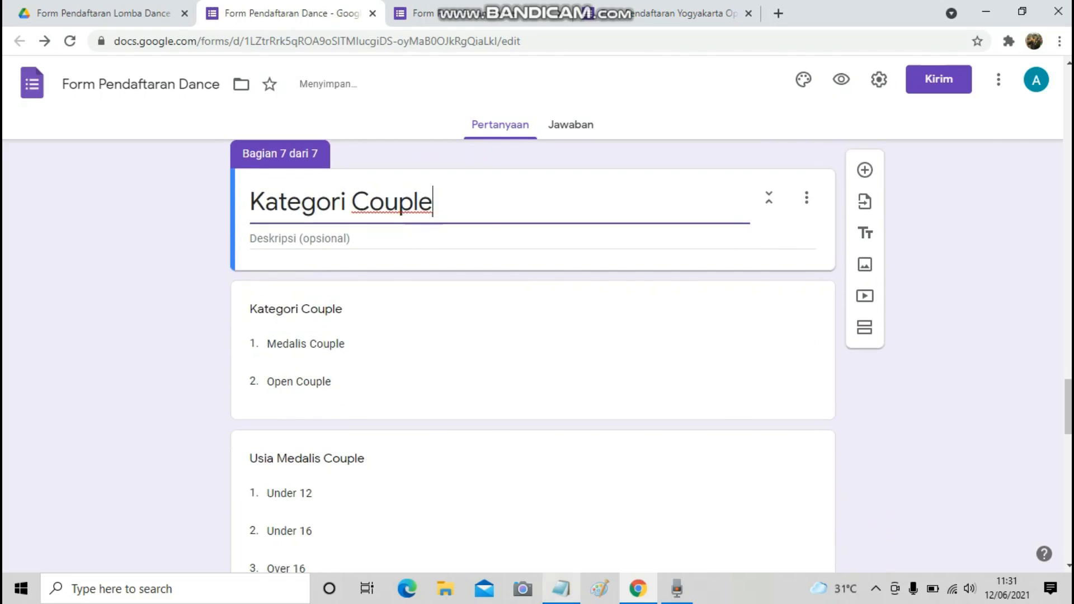
Copy 'Usia Medalis Couple' from the notes and add a new section after Kategori Couple.
{"action": "key", "text": "alt+Tab"}
{"action": "scroll", "coordinate": [725, 302], "scroll_direction": "down", "scroll_amount": 1}
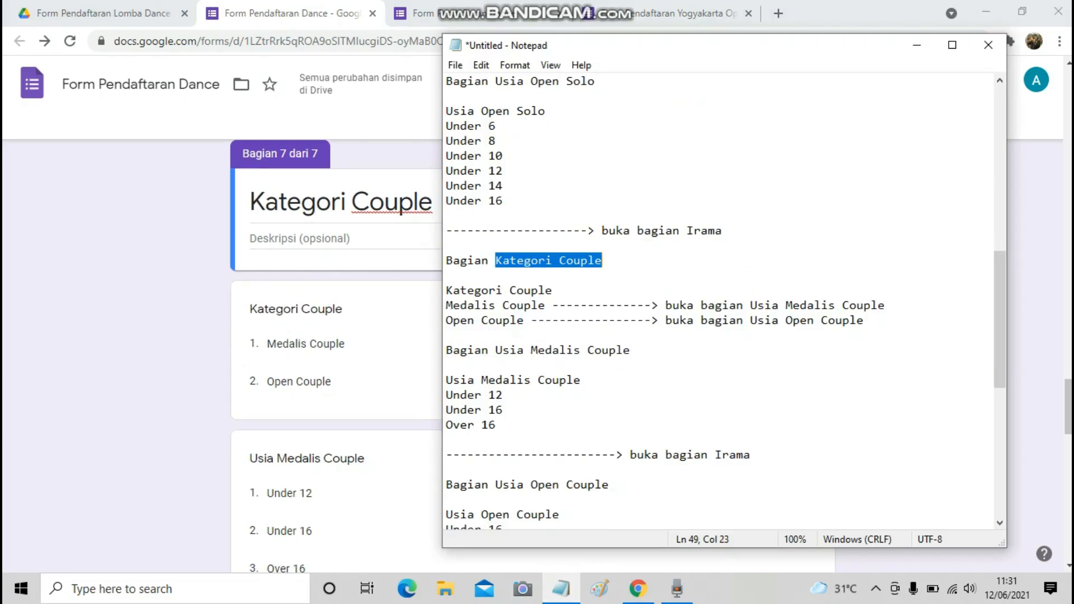
{"action": "left_click_drag", "start_coordinate": [496, 349], "coordinate": [631, 349]}
{"action": "key", "text": "ctrl+c"}
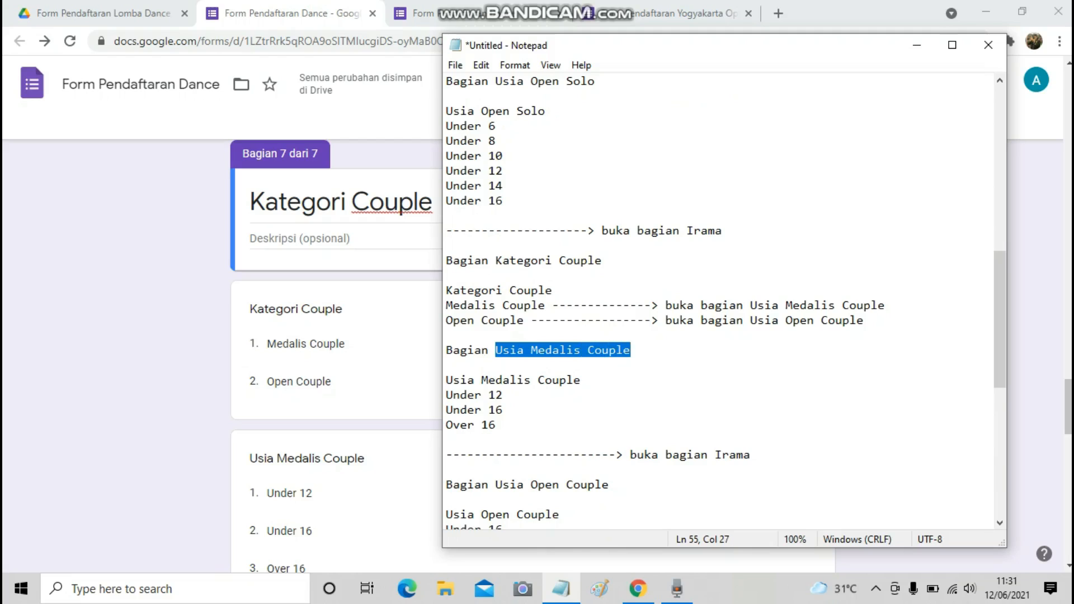
{"action": "left_click", "coordinate": [392, 400]}
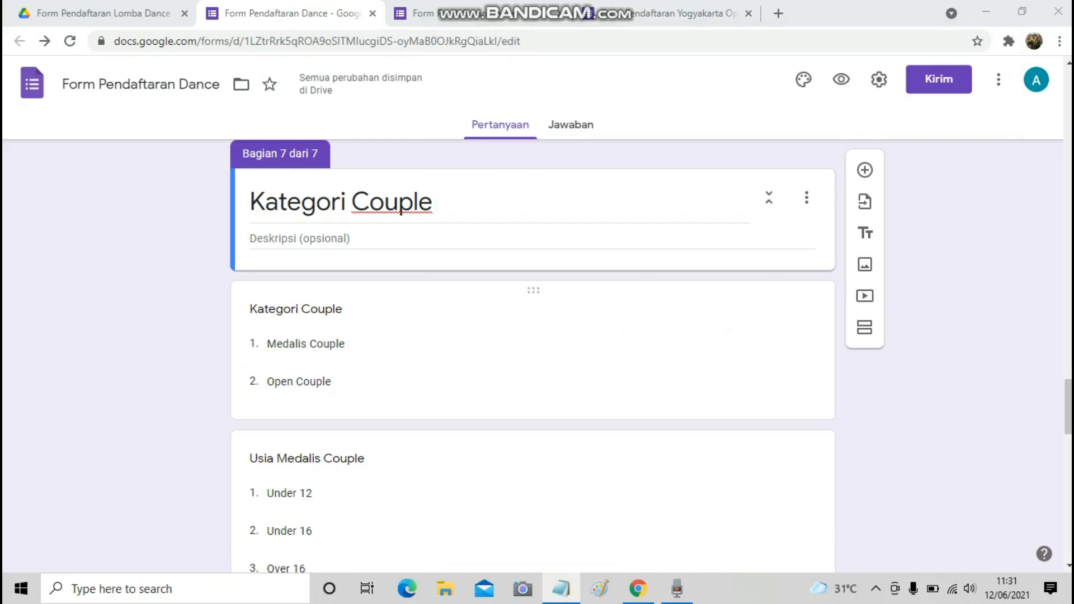
{"action": "scroll", "coordinate": [392, 400], "scroll_direction": "down", "scroll_amount": 2}
{"action": "left_click", "coordinate": [448, 347]}
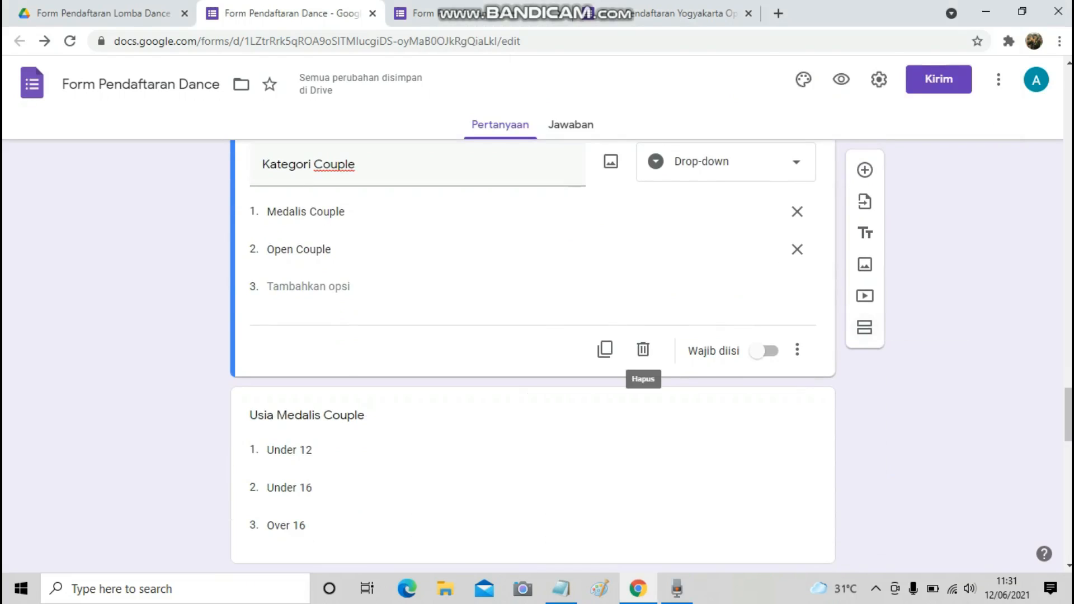
{"action": "left_click", "coordinate": [865, 327]}
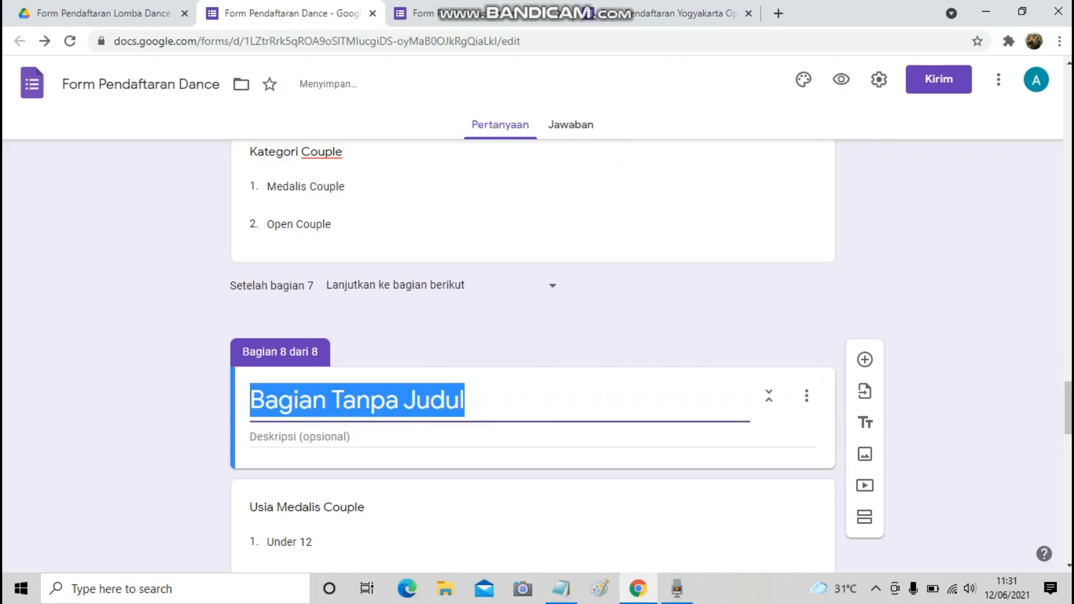
Title section 8 'Usia Medalis Couple'.
{"action": "key", "text": "ctrl+v"}
{"action": "scroll", "coordinate": [531, 358], "scroll_direction": "down", "scroll_amount": 4}
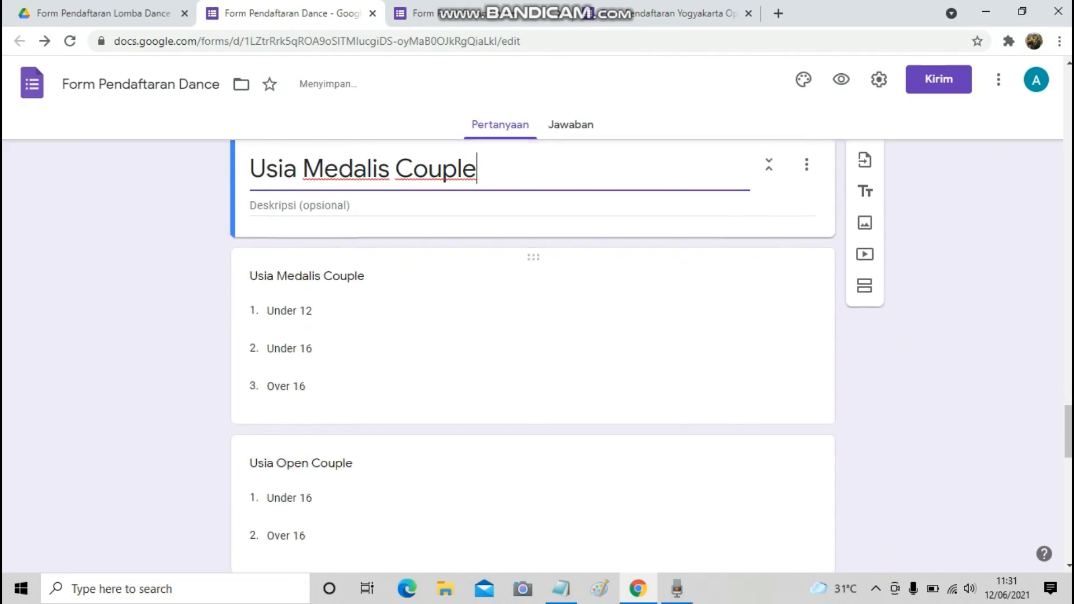
{"action": "scroll", "coordinate": [532, 386], "scroll_direction": "down", "scroll_amount": 1}
Add a section titled 'Usia Open Couple' after the Usia Medalis Couple question.
{"action": "left_click", "coordinate": [561, 588]}
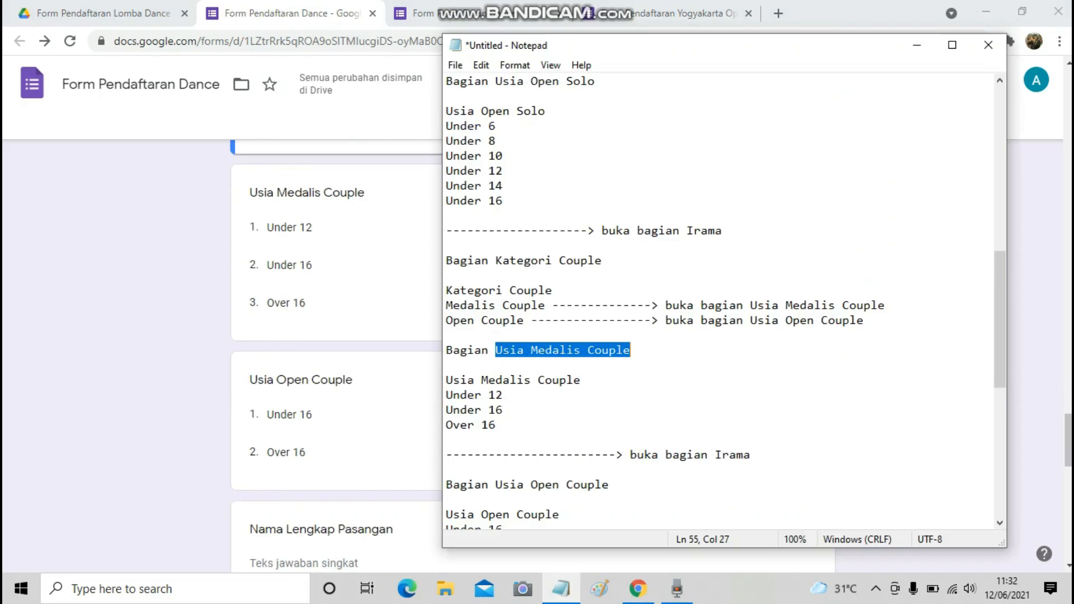
{"action": "scroll", "coordinate": [722, 302], "scroll_direction": "down", "scroll_amount": 2}
{"action": "left_click_drag", "start_coordinate": [496, 395], "coordinate": [609, 395]}
{"action": "key", "text": "ctrl+c"}
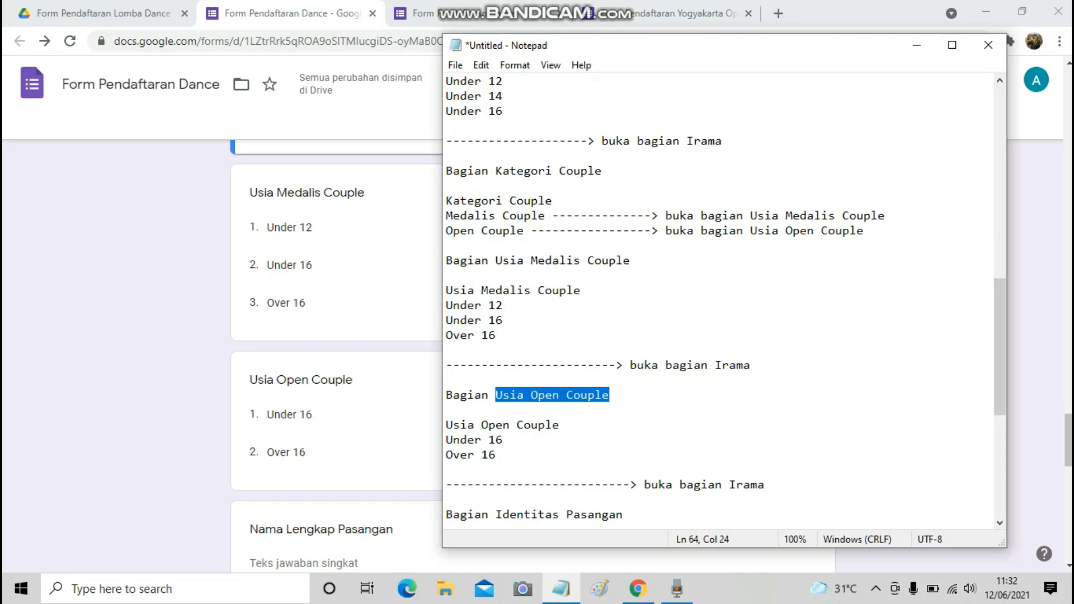
{"action": "scroll", "coordinate": [364, 358], "scroll_direction": "up", "scroll_amount": 2}
{"action": "left_click", "coordinate": [364, 380]}
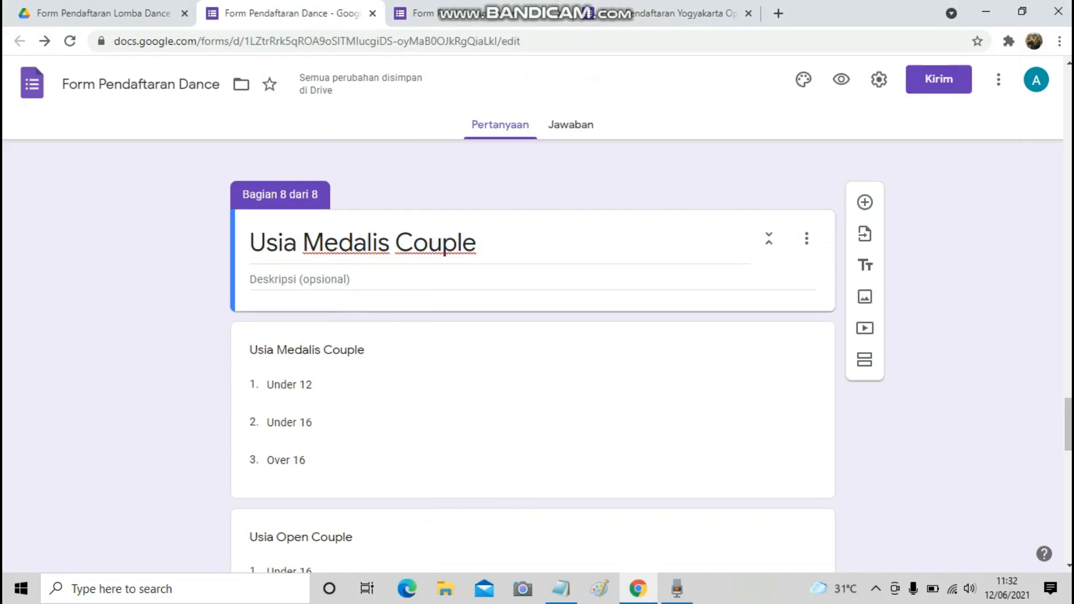
{"action": "left_click", "coordinate": [364, 474]}
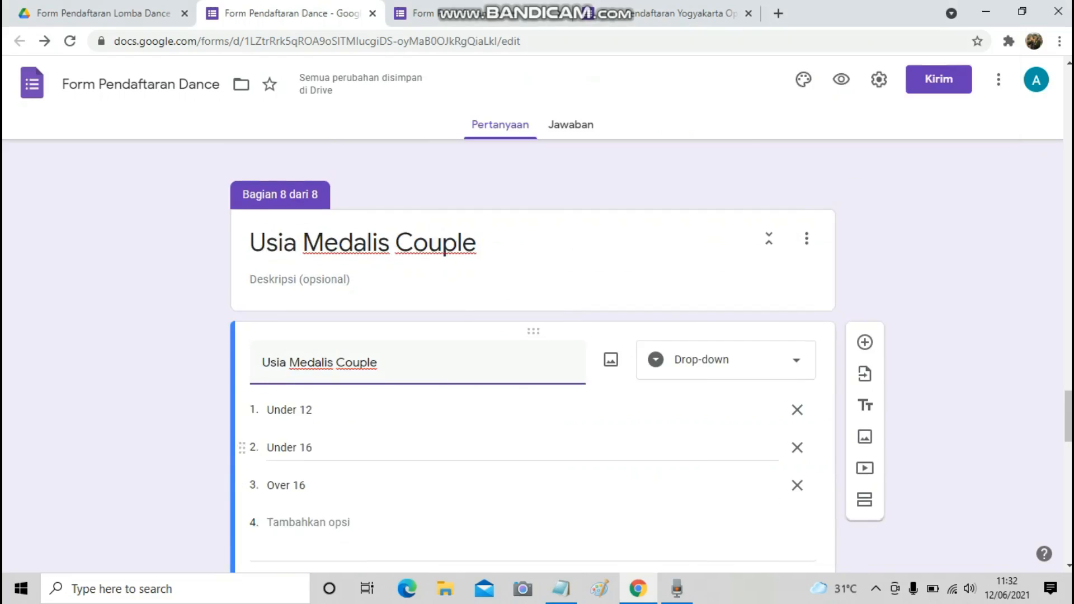
{"action": "scroll", "coordinate": [353, 452], "scroll_direction": "down", "scroll_amount": 1}
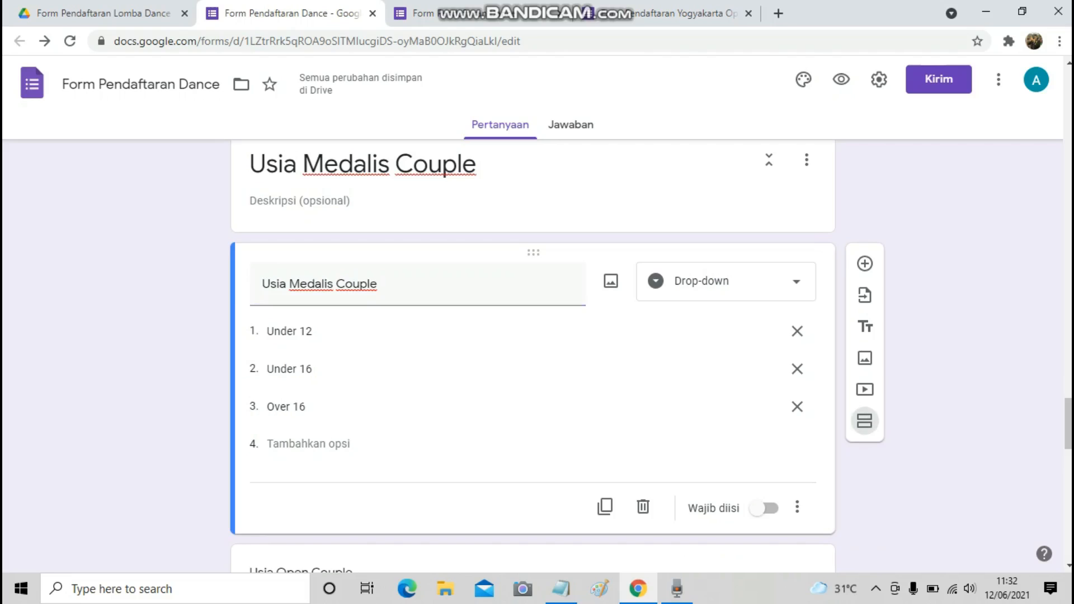
{"action": "left_click", "coordinate": [865, 421]}
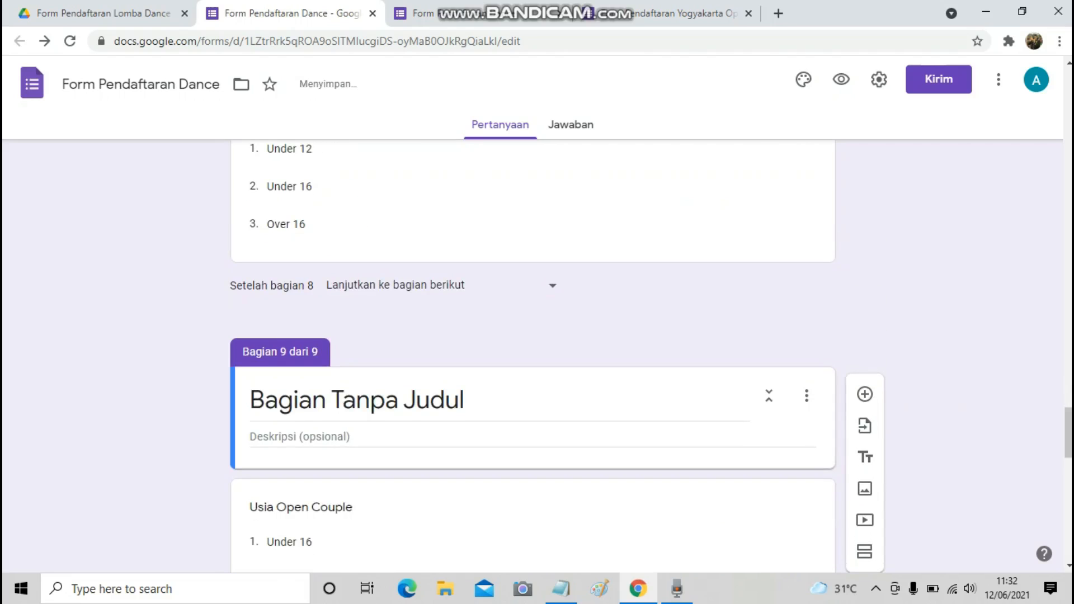
{"action": "key", "text": "ctrl+v"}
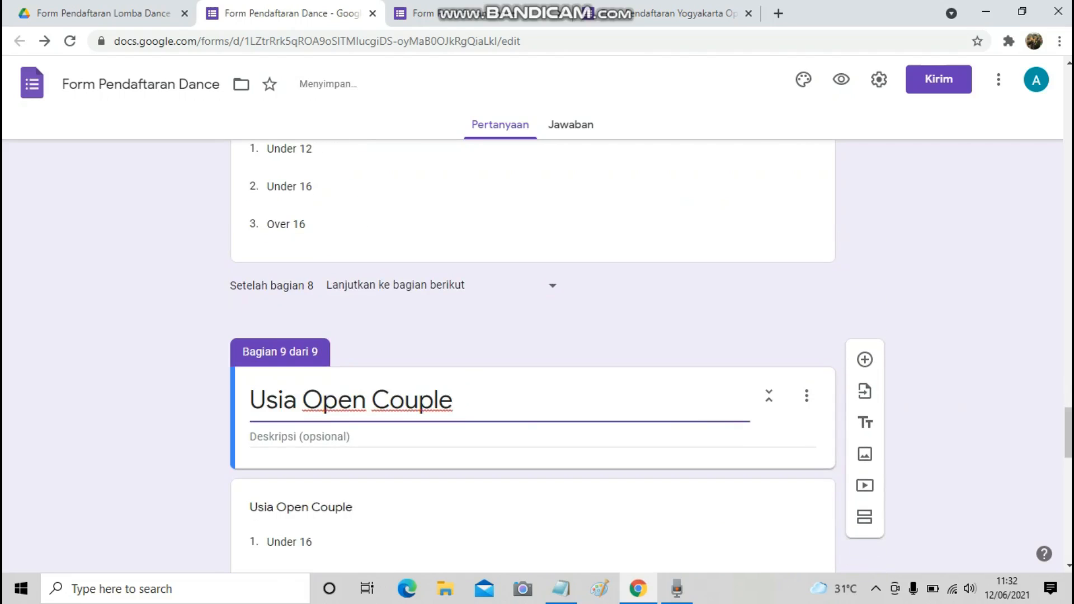
{"action": "scroll", "coordinate": [533, 363], "scroll_direction": "down", "scroll_amount": 4}
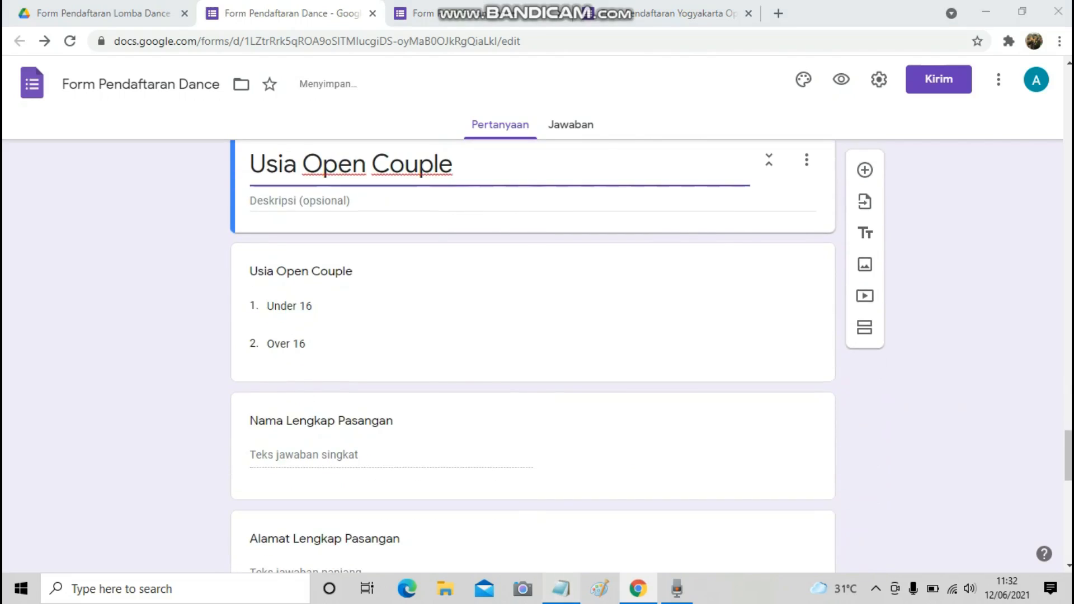
Copy 'Identitas Pasangan' from the notes and add a new section after Usia Open Couple.
{"action": "key", "text": "alt+Tab"}
{"action": "scroll", "coordinate": [722, 302], "scroll_direction": "down", "scroll_amount": 4}
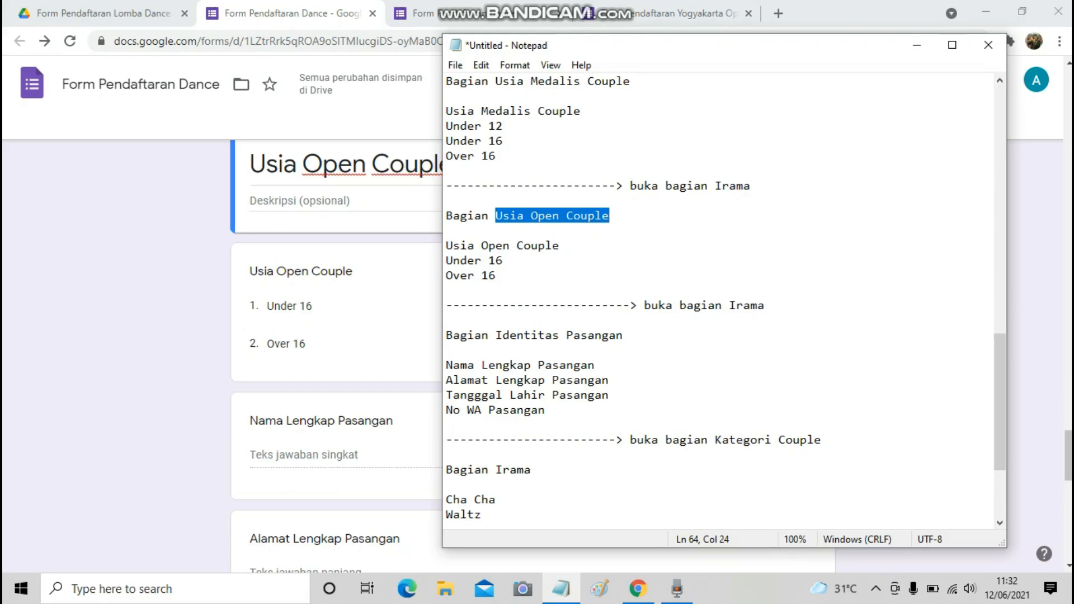
{"action": "left_click_drag", "start_coordinate": [495, 336], "coordinate": [624, 336]}
{"action": "key", "text": "ctrl+c"}
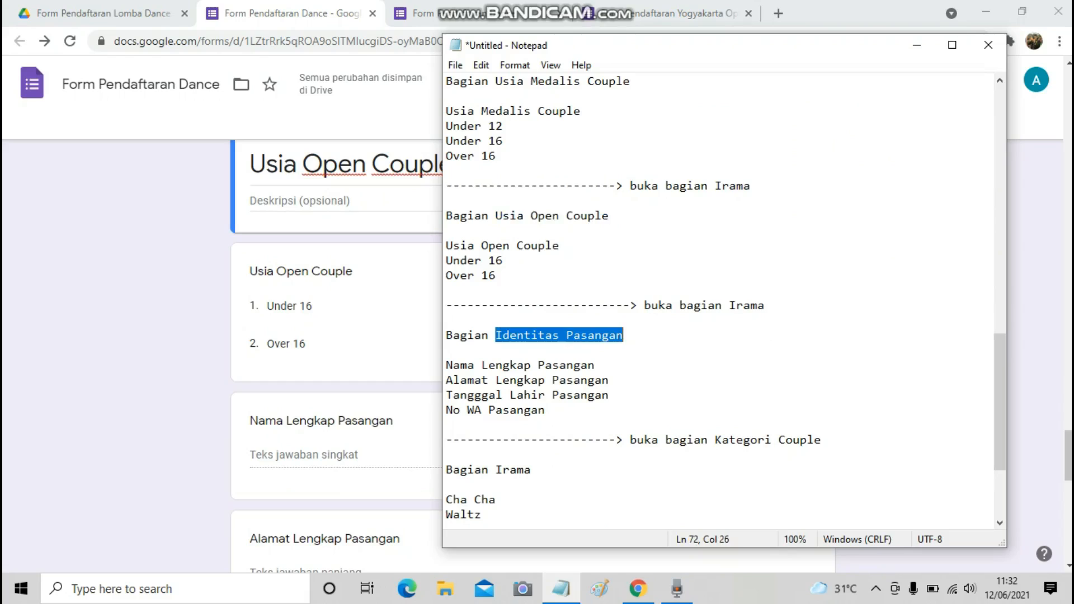
{"action": "key", "text": "alt+Tab"}
{"action": "left_click", "coordinate": [623, 336]}
{"action": "left_click", "coordinate": [865, 422]}
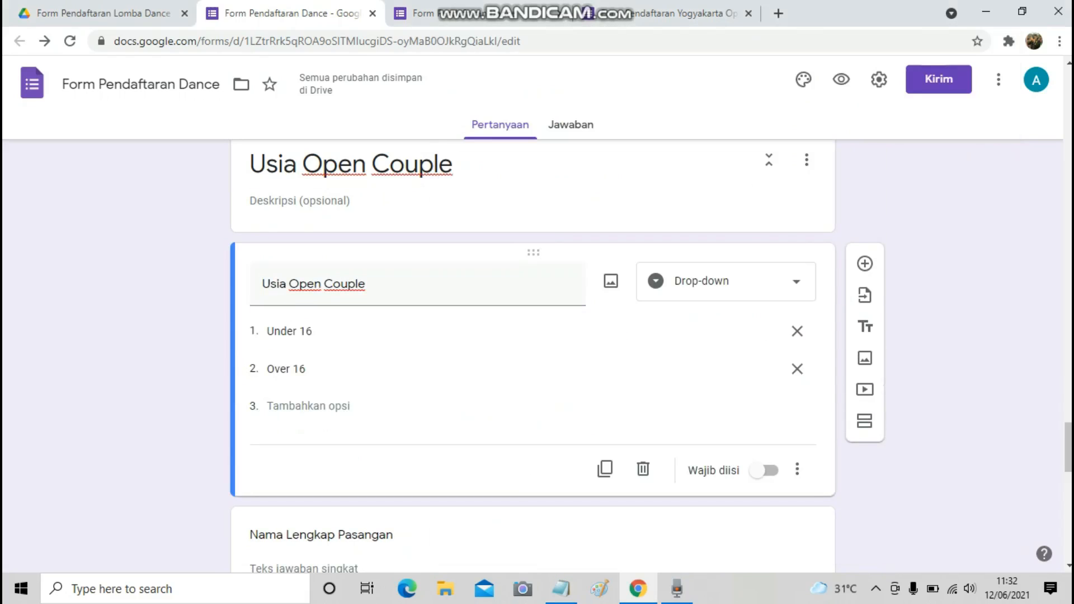
{"action": "left_click", "coordinate": [864, 421]}
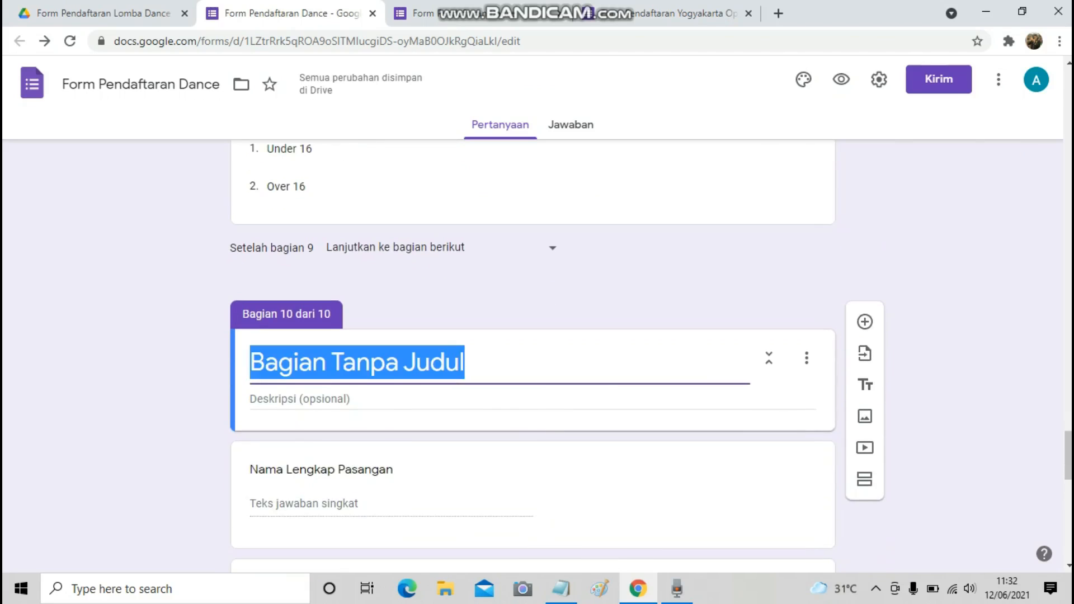
Title section 10 'Identitas Pasangan'.
{"action": "key", "text": "ctrl+v"}
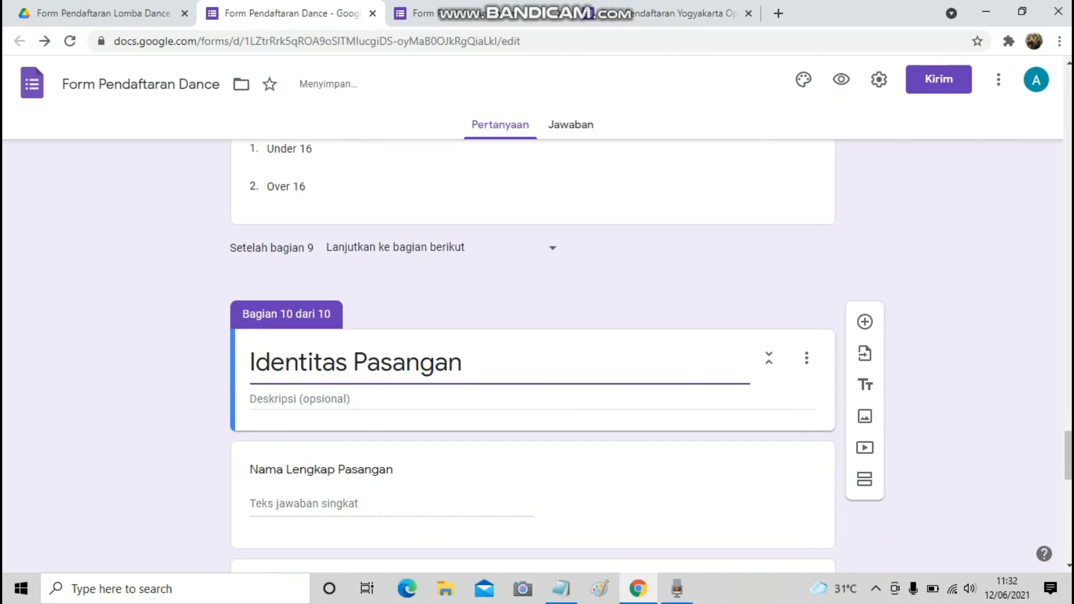
{"action": "scroll", "coordinate": [533, 356], "scroll_direction": "down", "scroll_amount": 2}
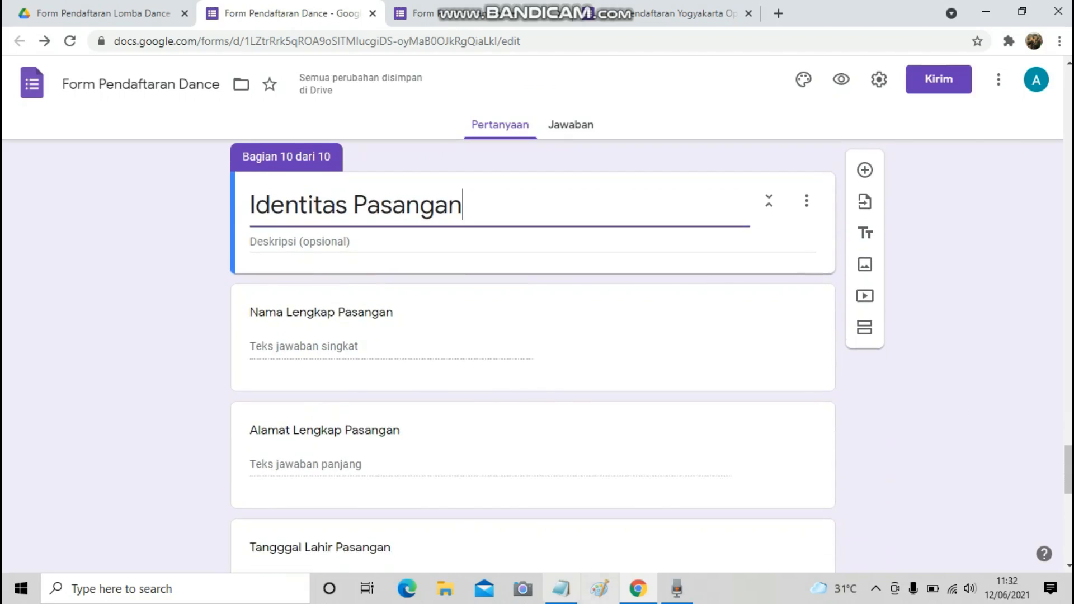
{"action": "left_click", "coordinate": [562, 588]}
{"action": "scroll", "coordinate": [722, 302], "scroll_direction": "down", "scroll_amount": 2}
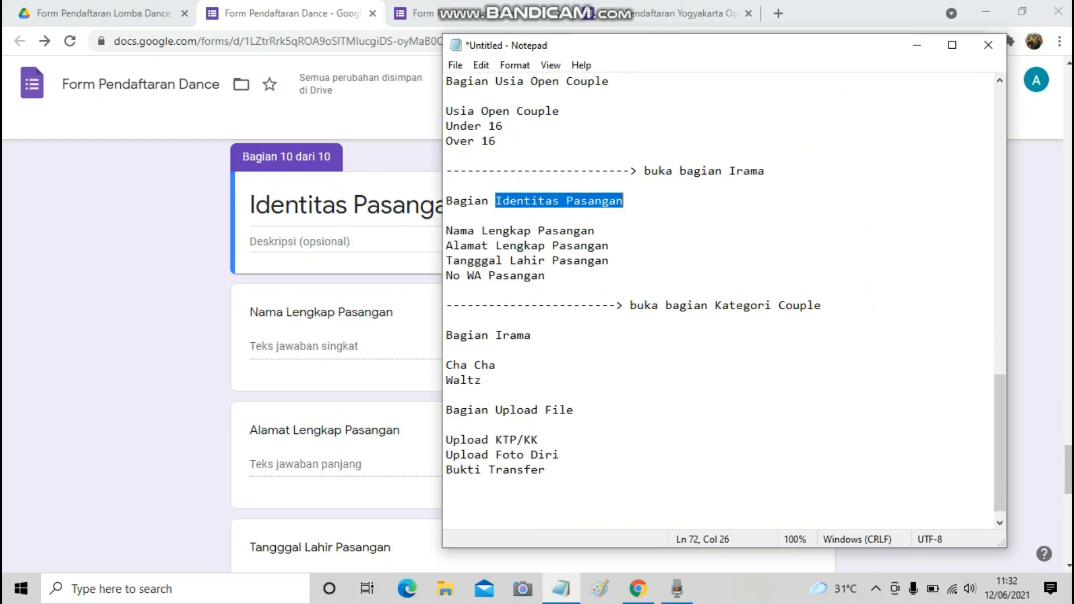
{"action": "scroll", "coordinate": [335, 358], "scroll_direction": "down", "scroll_amount": 10}
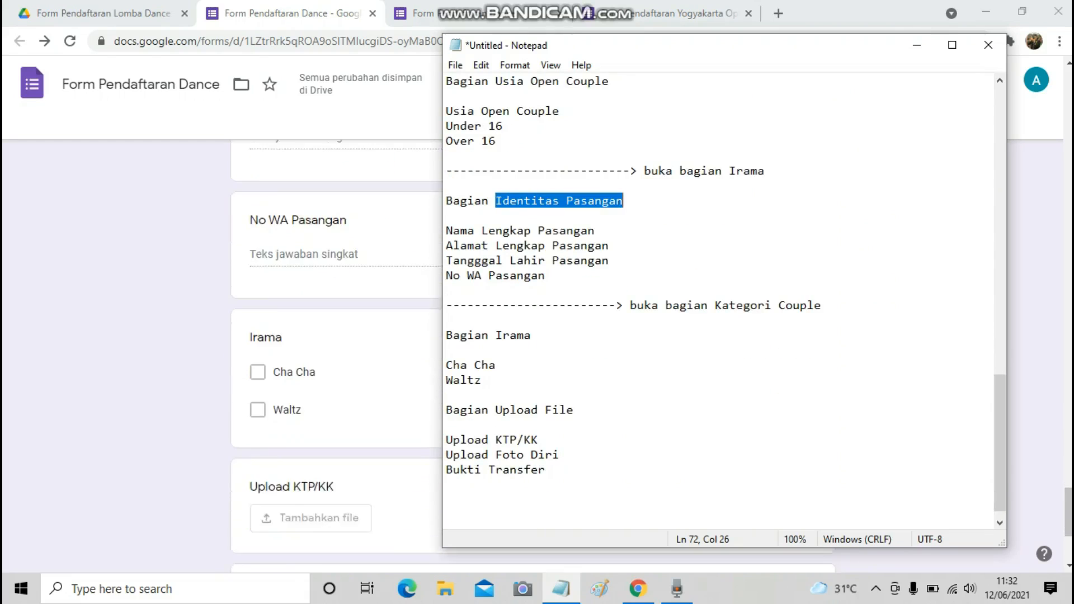
{"action": "scroll", "coordinate": [335, 358], "scroll_direction": "up", "scroll_amount": 3}
Add an eleventh section titled 'Irama' after the No WA Pasangan question.
{"action": "left_click", "coordinate": [358, 296]}
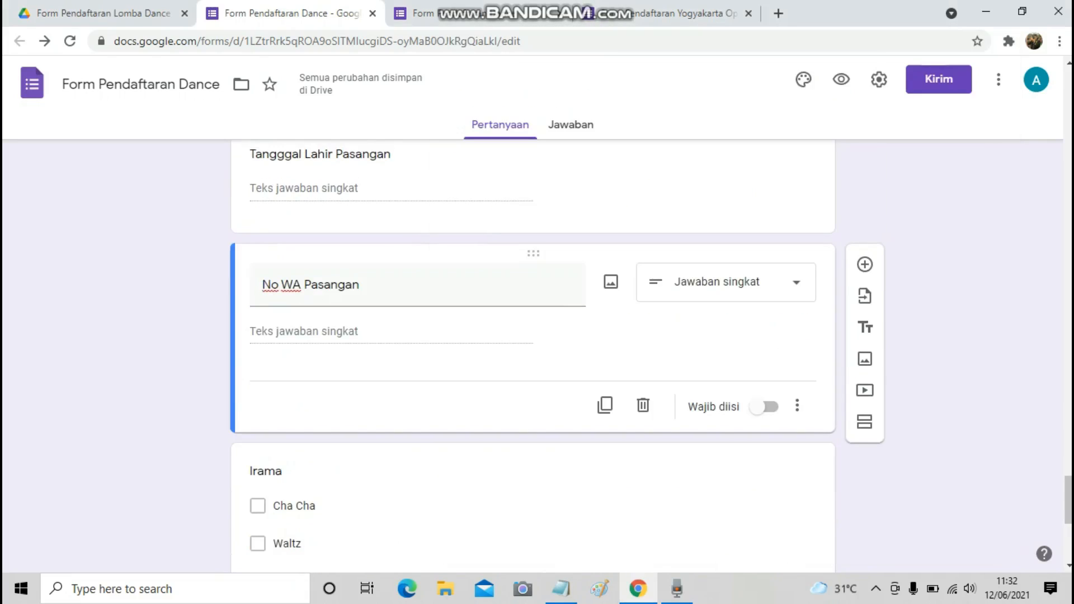
{"action": "left_click", "coordinate": [864, 421]}
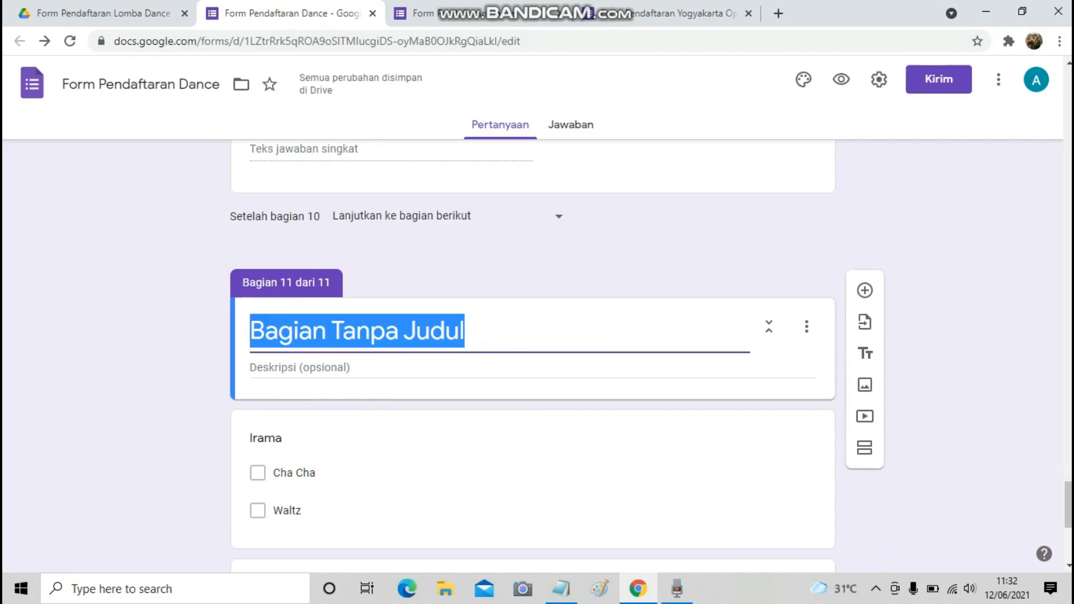
{"action": "type", "text": "Irama"}
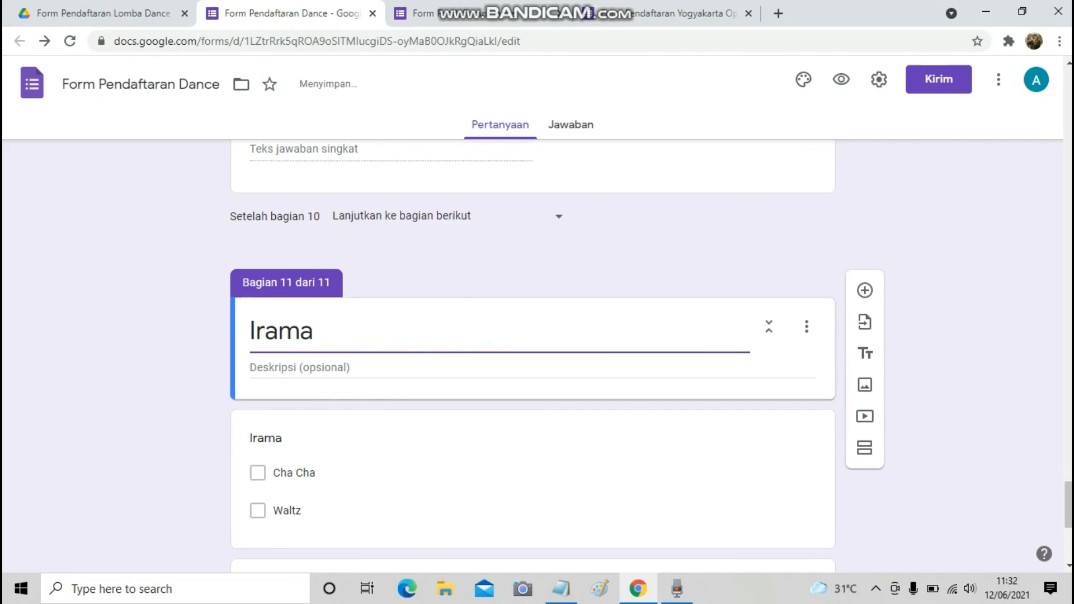
{"action": "scroll", "coordinate": [532, 357], "scroll_direction": "down", "scroll_amount": 5}
{"action": "scroll", "coordinate": [533, 442], "scroll_direction": "up", "scroll_amount": 2}
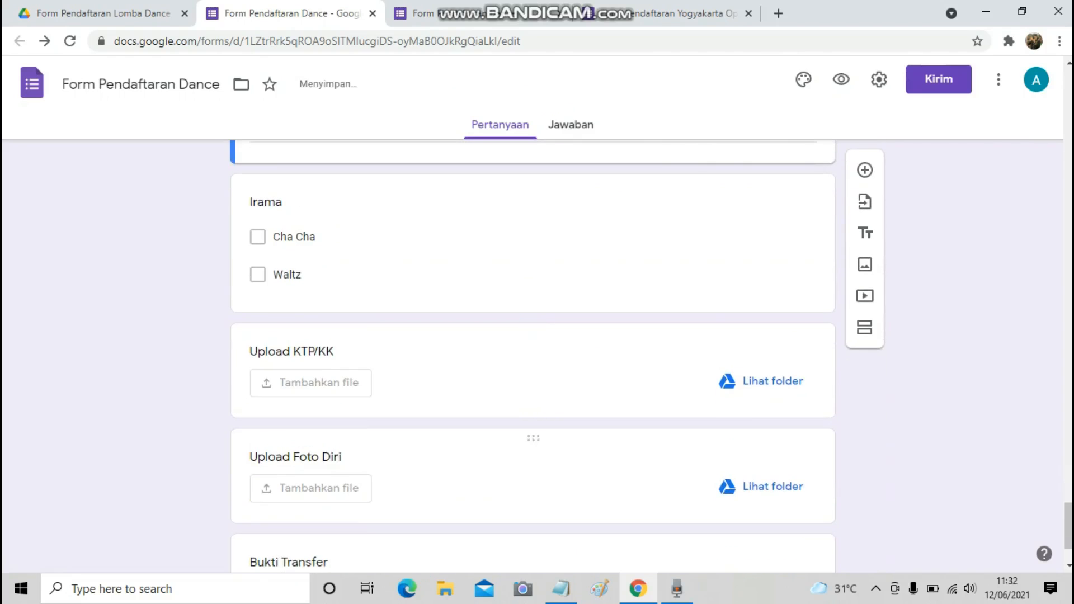
{"action": "key", "text": "alt+Tab"}
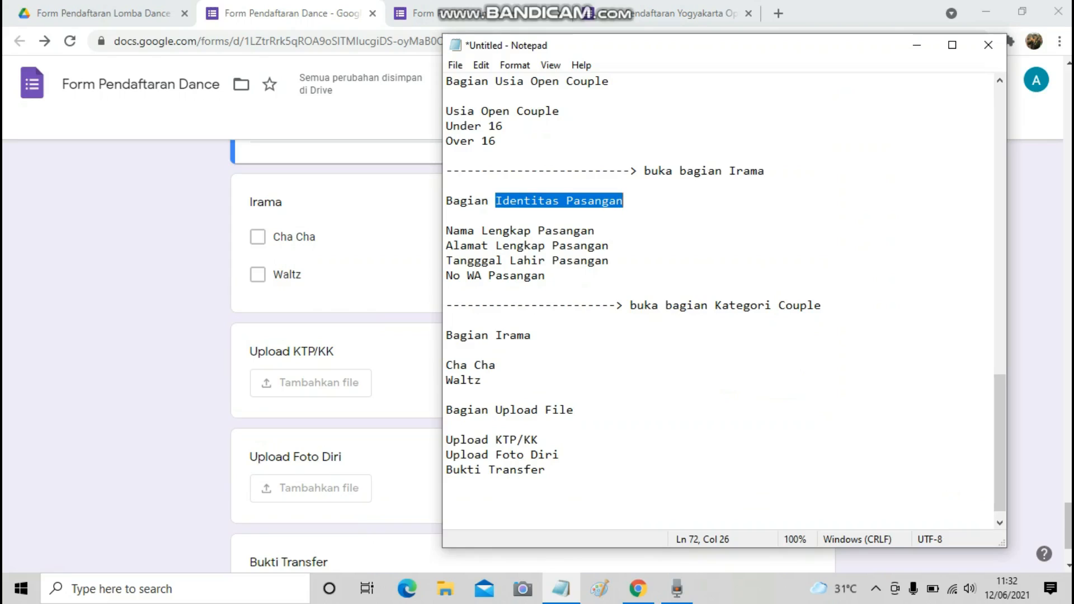
{"action": "left_click_drag", "start_coordinate": [495, 410], "coordinate": [575, 410]}
{"action": "key", "text": "ctrl+c"}
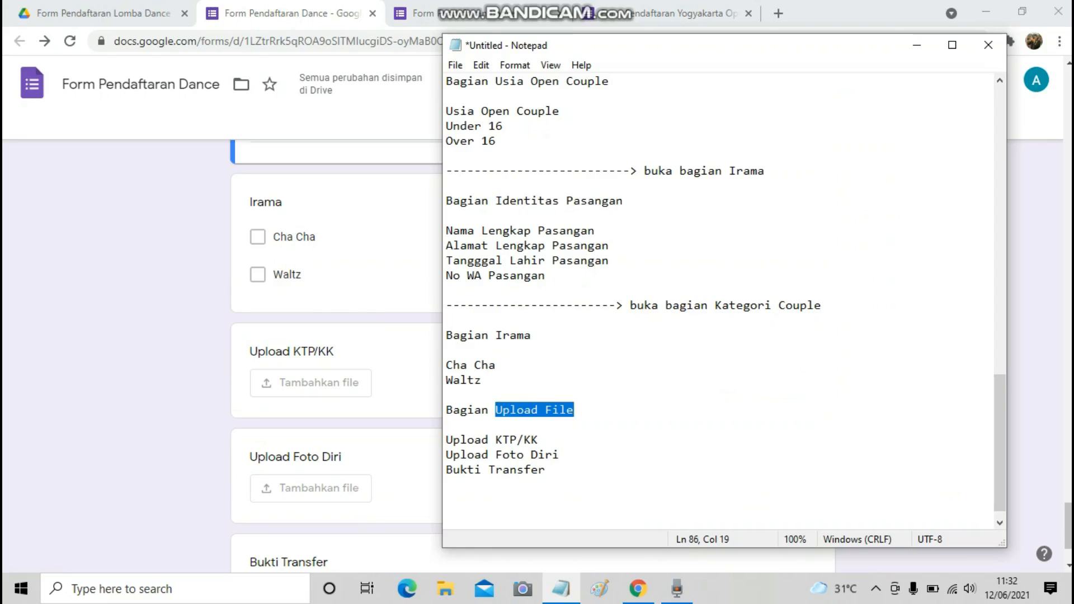
Add a twelfth section titled 'Upload File' after the Irama question.
{"action": "key", "text": "alt+Tab"}
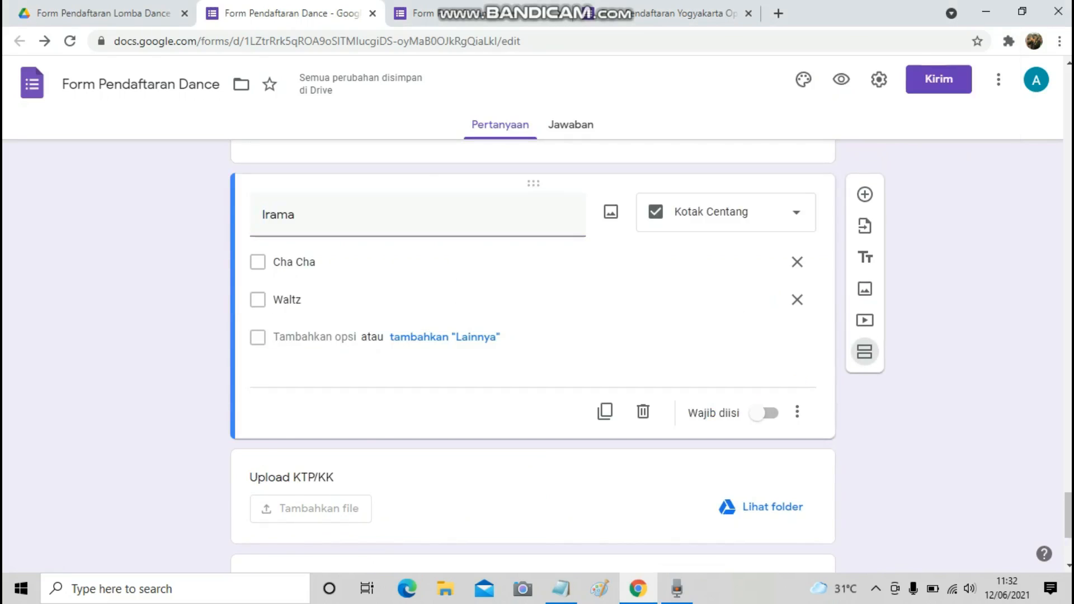
{"action": "left_click", "coordinate": [865, 352]}
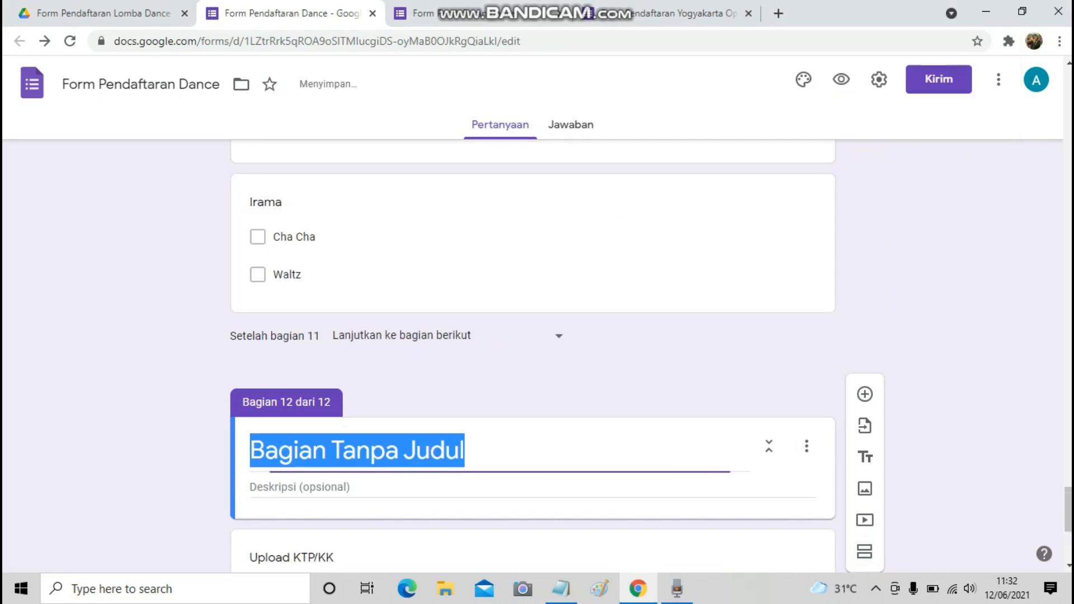
{"action": "key", "text": "ctrl+v"}
{"action": "scroll", "coordinate": [531, 358], "scroll_direction": "down", "scroll_amount": 5}
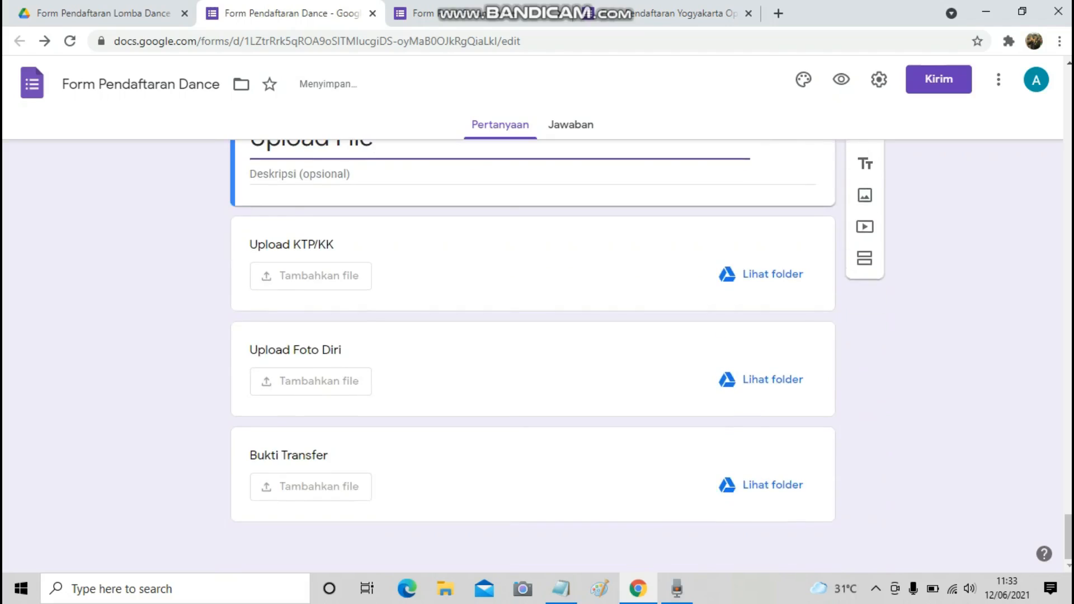
{"action": "scroll", "coordinate": [531, 358], "scroll_direction": "up", "scroll_amount": 8}
{"action": "scroll", "coordinate": [532, 358], "scroll_direction": "up", "scroll_amount": 4}
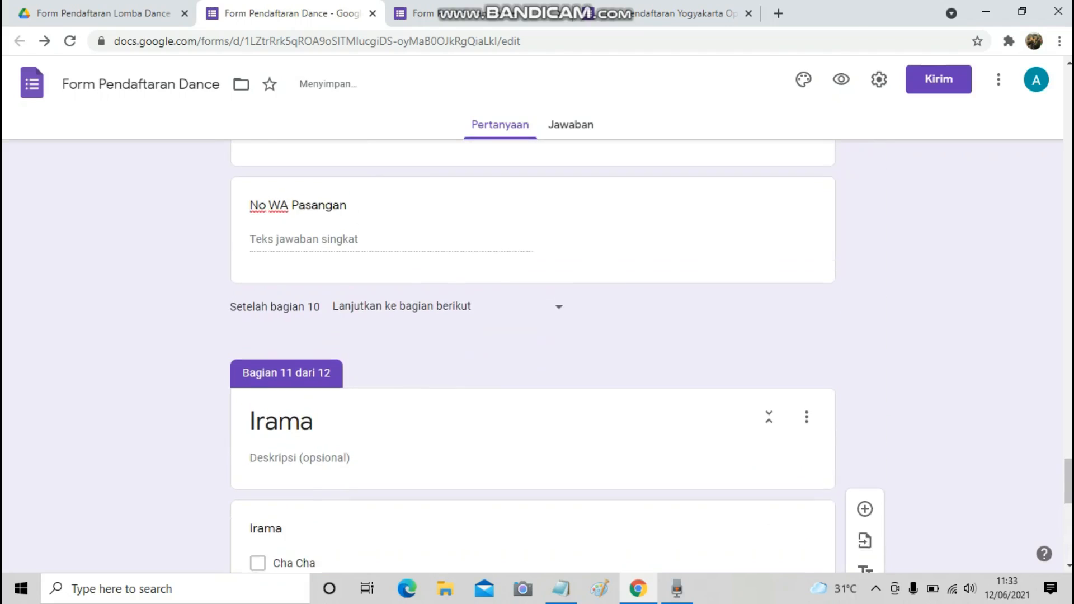
{"action": "scroll", "coordinate": [532, 358], "scroll_direction": "up", "scroll_amount": 10}
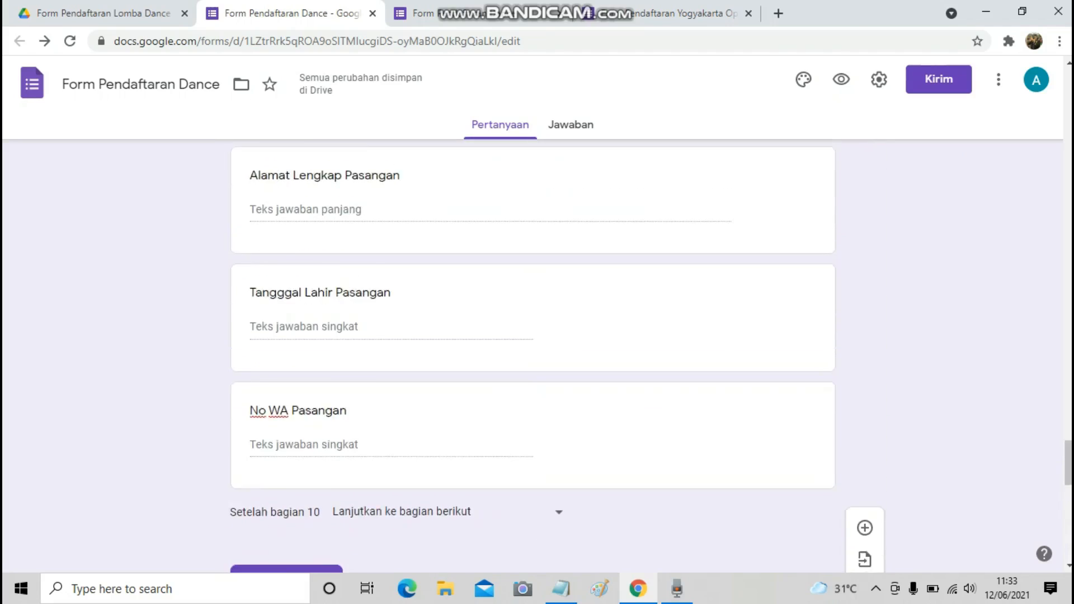
{"action": "scroll", "coordinate": [532, 358], "scroll_direction": "up", "scroll_amount": 9}
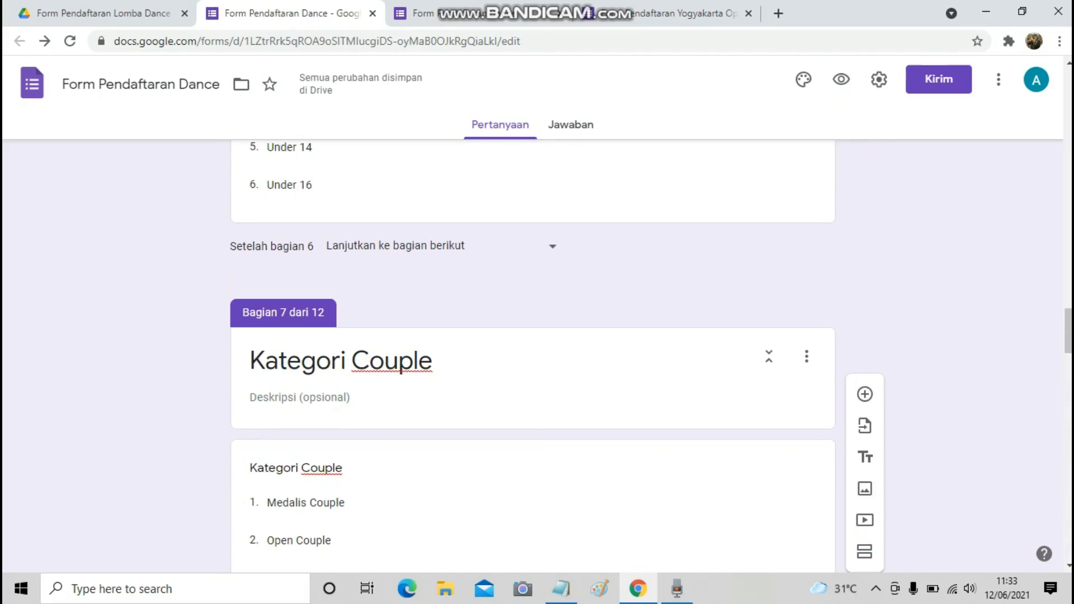
Review the Solo and Couple branching lines in the written form plan.
{"action": "left_click", "coordinate": [561, 589]}
{"action": "scroll", "coordinate": [718, 302], "scroll_direction": "up", "scroll_amount": 7}
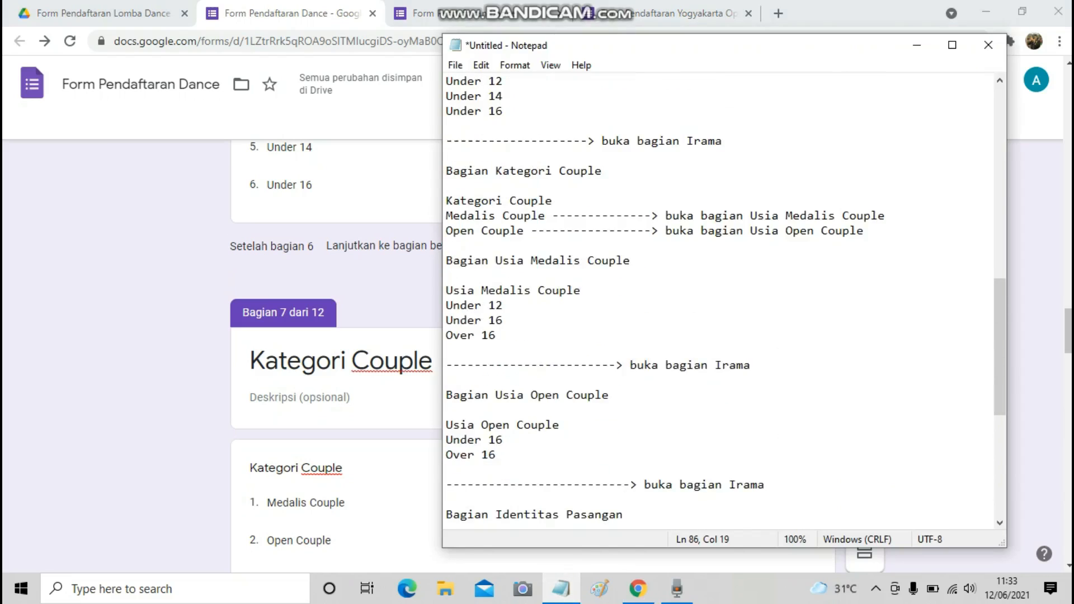
{"action": "scroll", "coordinate": [719, 302], "scroll_direction": "up", "scroll_amount": 14}
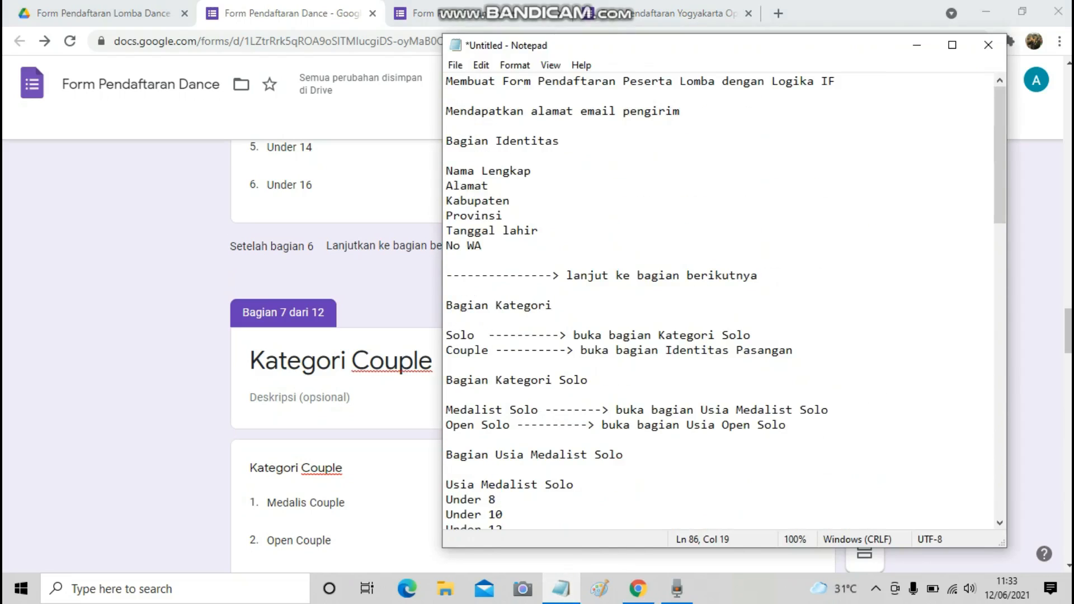
{"action": "scroll", "coordinate": [719, 302], "scroll_direction": "down", "scroll_amount": 2}
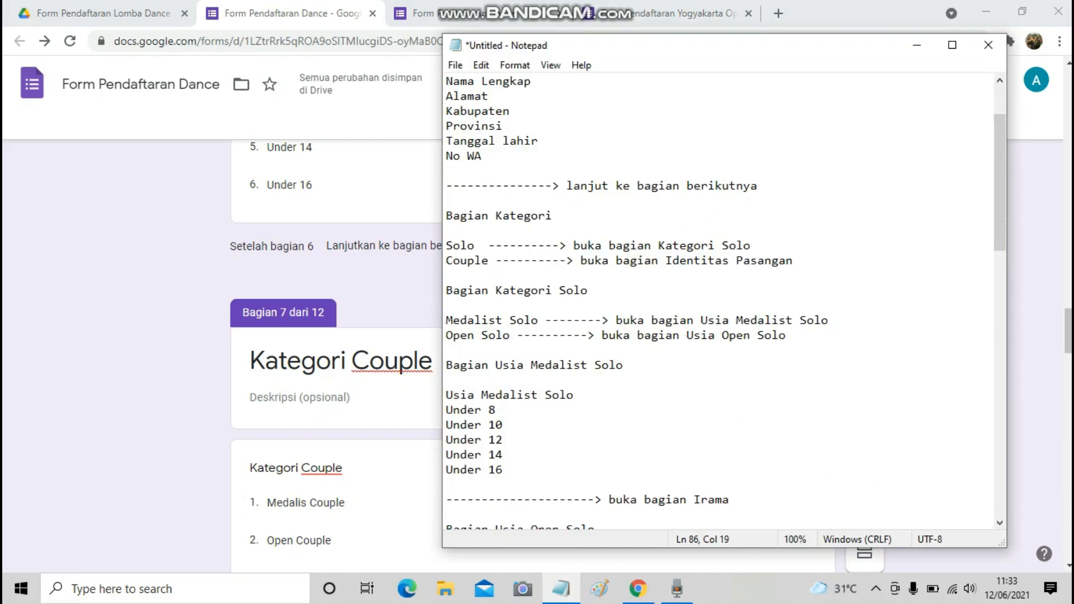
{"action": "left_click_drag", "start_coordinate": [446, 245], "coordinate": [751, 245]}
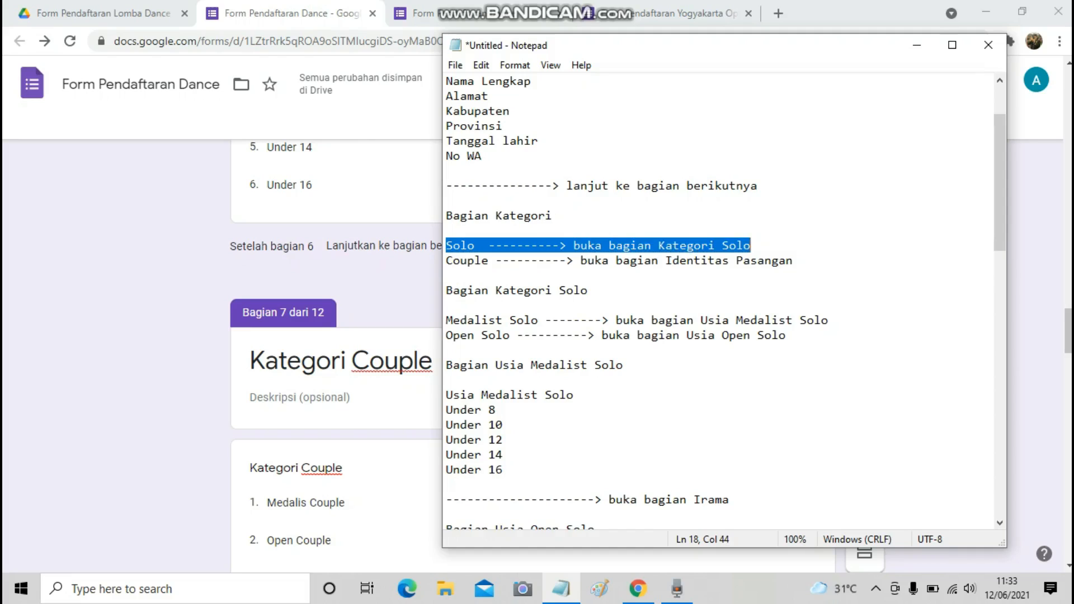
{"action": "left_click_drag", "start_coordinate": [445, 260], "coordinate": [792, 261]}
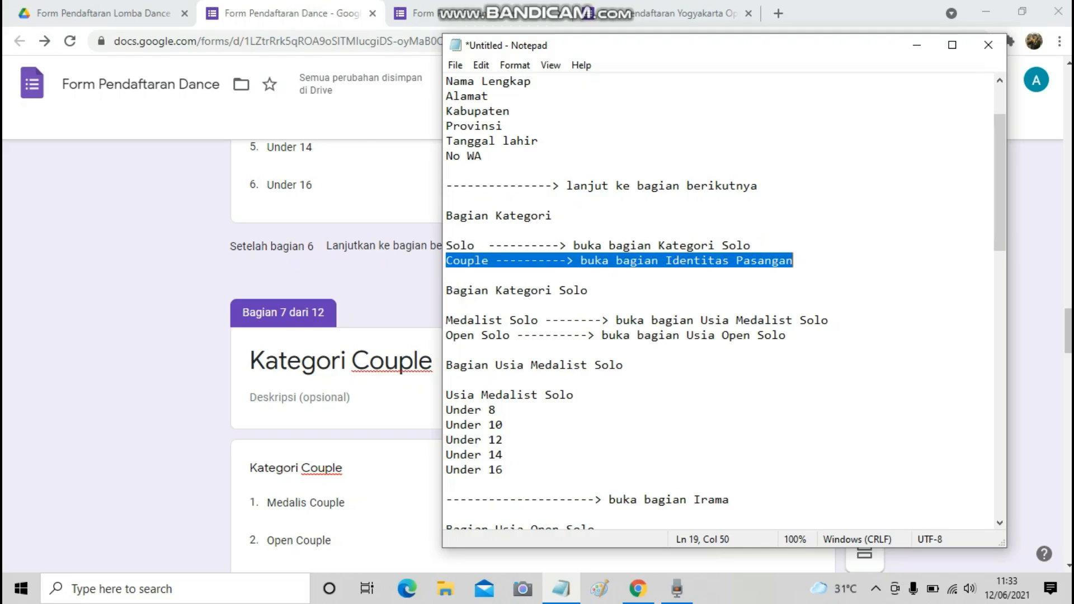
Recheck the plan and select the Kategori question in section 3 for editing.
{"action": "key", "text": "alt+Tab"}
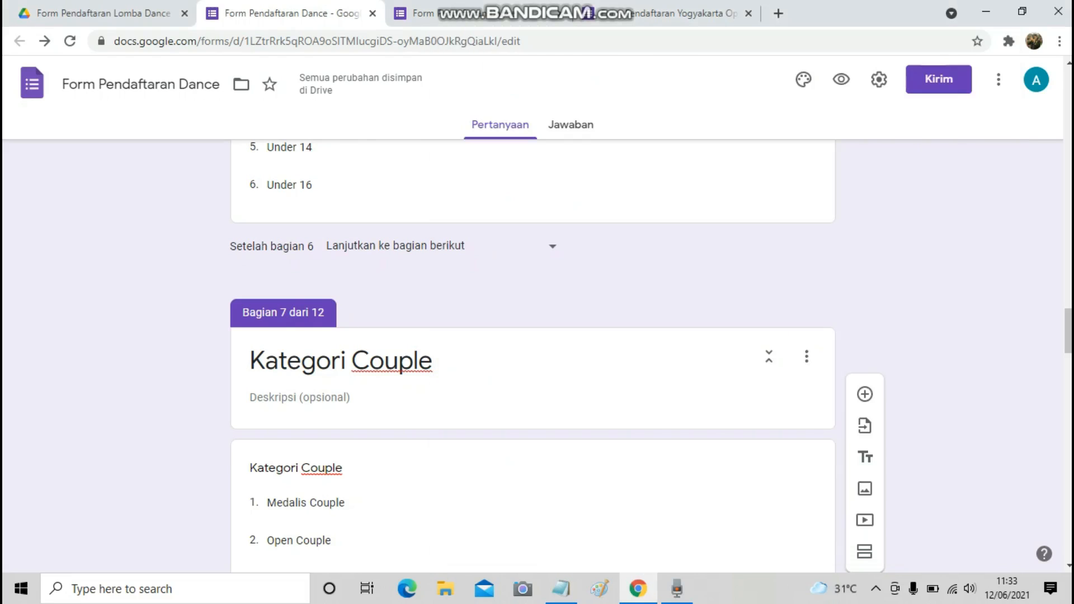
{"action": "scroll", "coordinate": [532, 356], "scroll_direction": "up", "scroll_amount": 13}
{"action": "scroll", "coordinate": [532, 356], "scroll_direction": "up", "scroll_amount": 10}
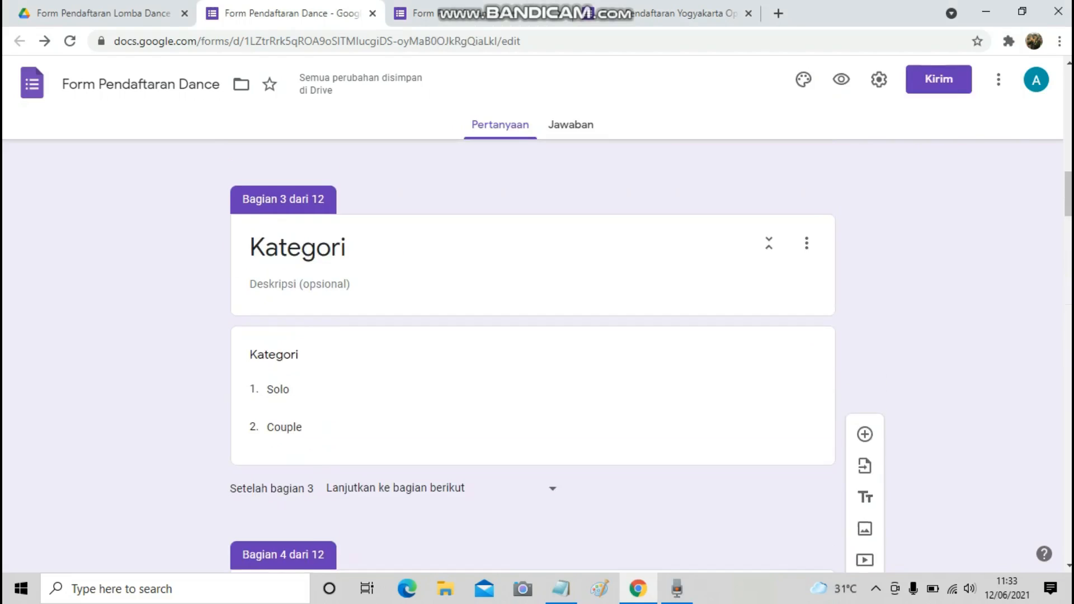
{"action": "scroll", "coordinate": [533, 356], "scroll_direction": "down", "scroll_amount": 3}
{"action": "scroll", "coordinate": [533, 355], "scroll_direction": "up", "scroll_amount": 12}
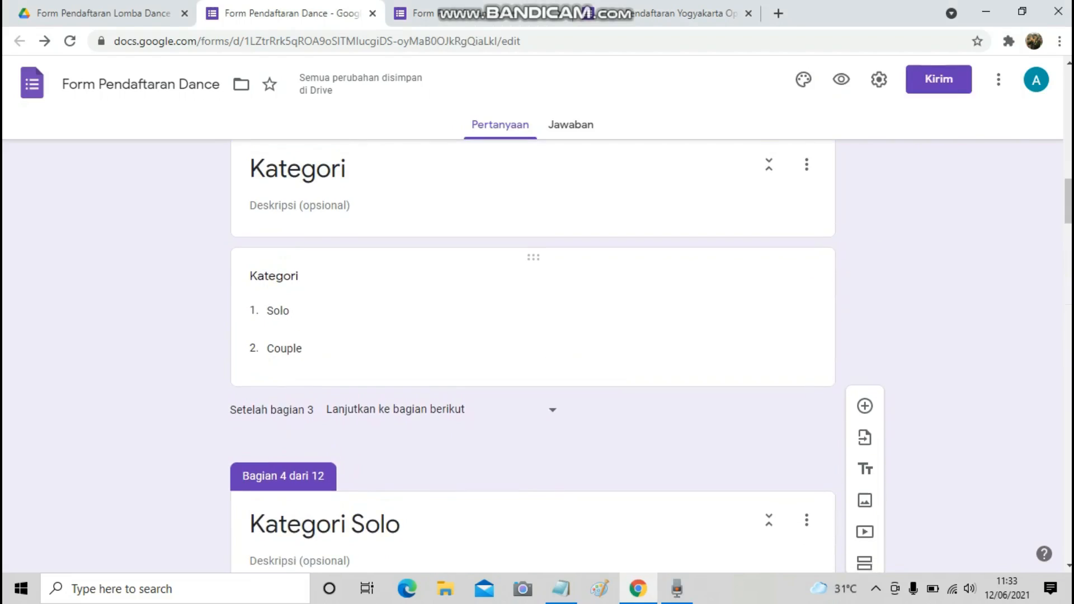
{"action": "scroll", "coordinate": [533, 355], "scroll_direction": "down", "scroll_amount": 6}
{"action": "scroll", "coordinate": [533, 356], "scroll_direction": "down", "scroll_amount": 5}
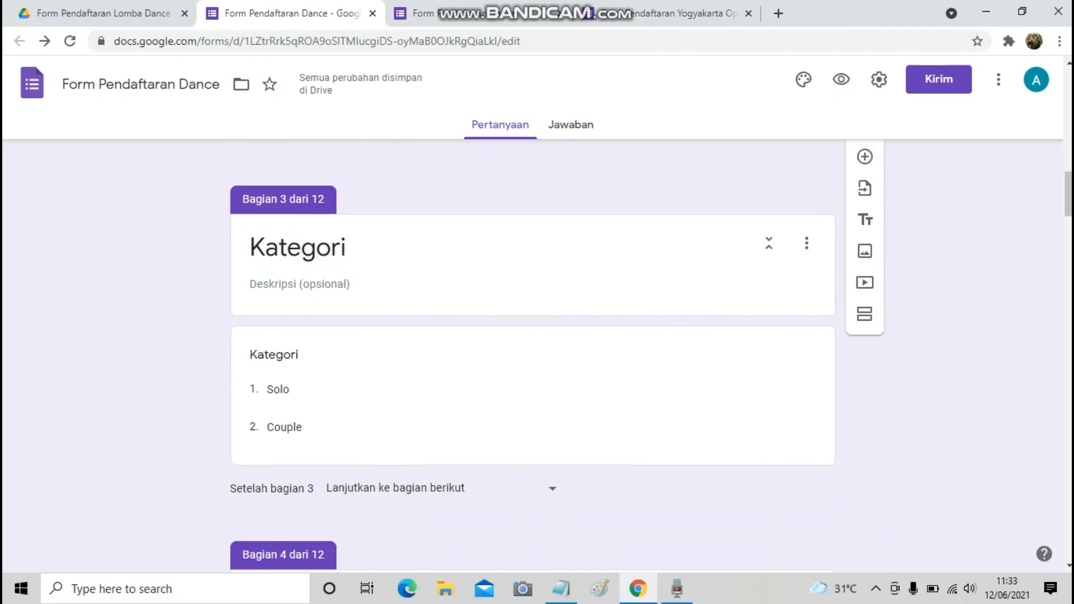
{"action": "scroll", "coordinate": [533, 356], "scroll_direction": "down", "scroll_amount": 1}
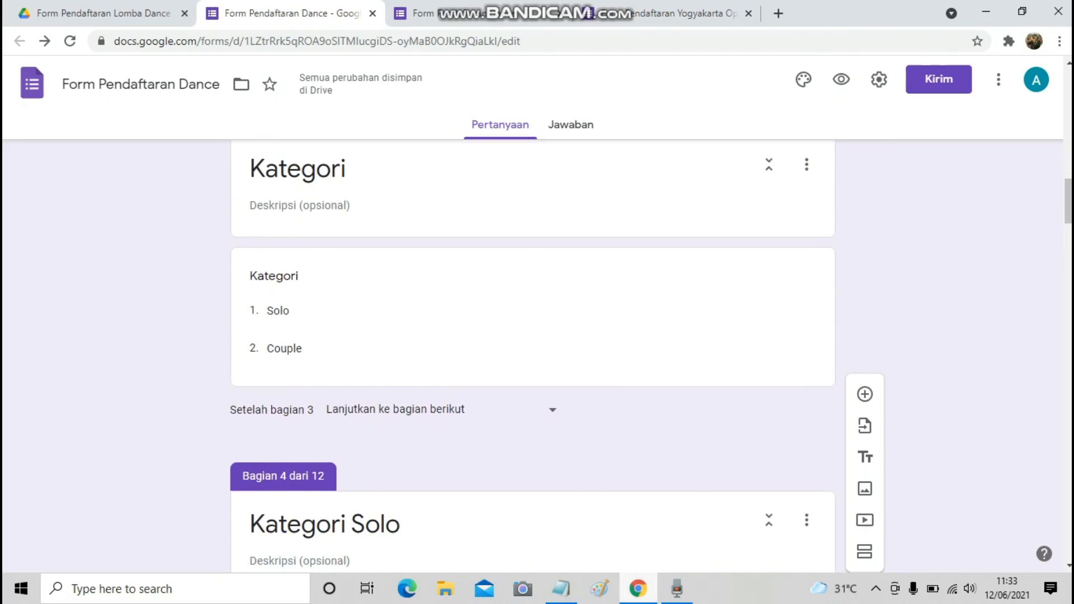
{"action": "left_click", "coordinate": [561, 589]}
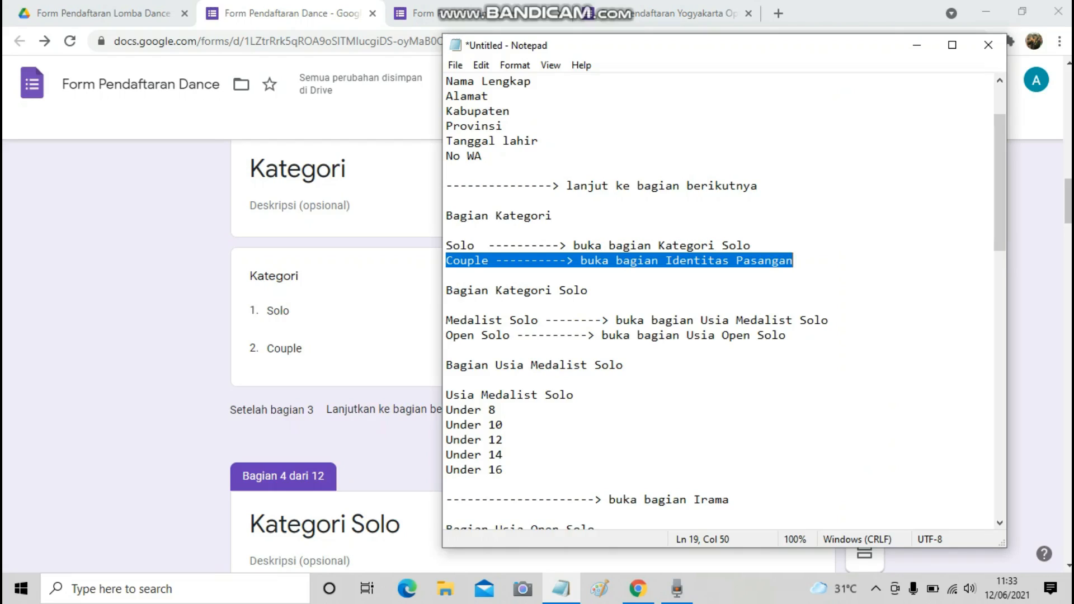
{"action": "left_click", "coordinate": [358, 361]}
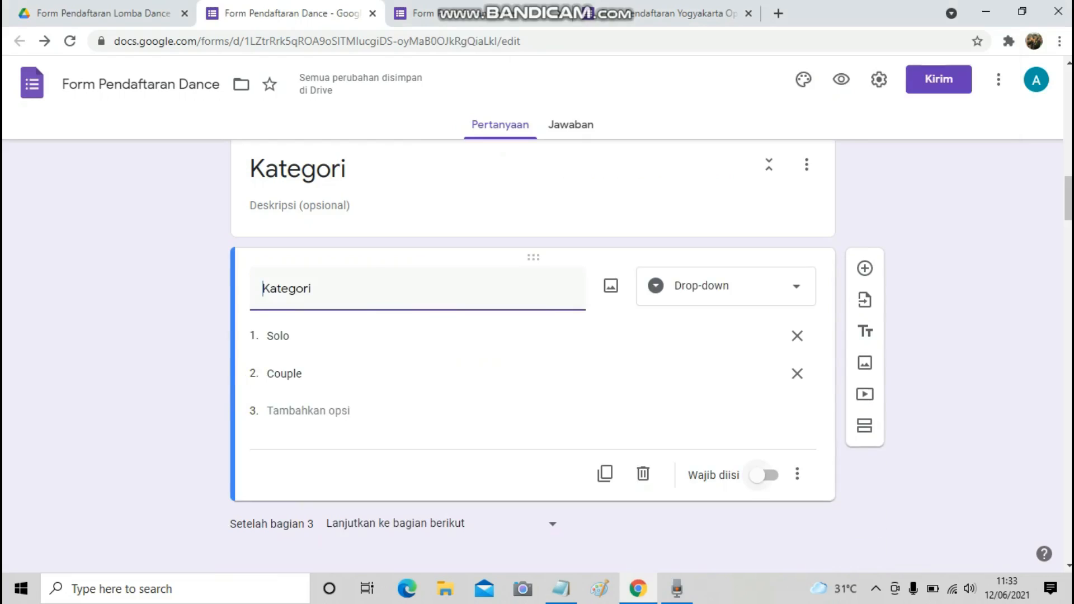
Turn on answer-based section routing for Kategori and send Solo to section 4 (Kategori Solo).
{"action": "left_click", "coordinate": [797, 474]}
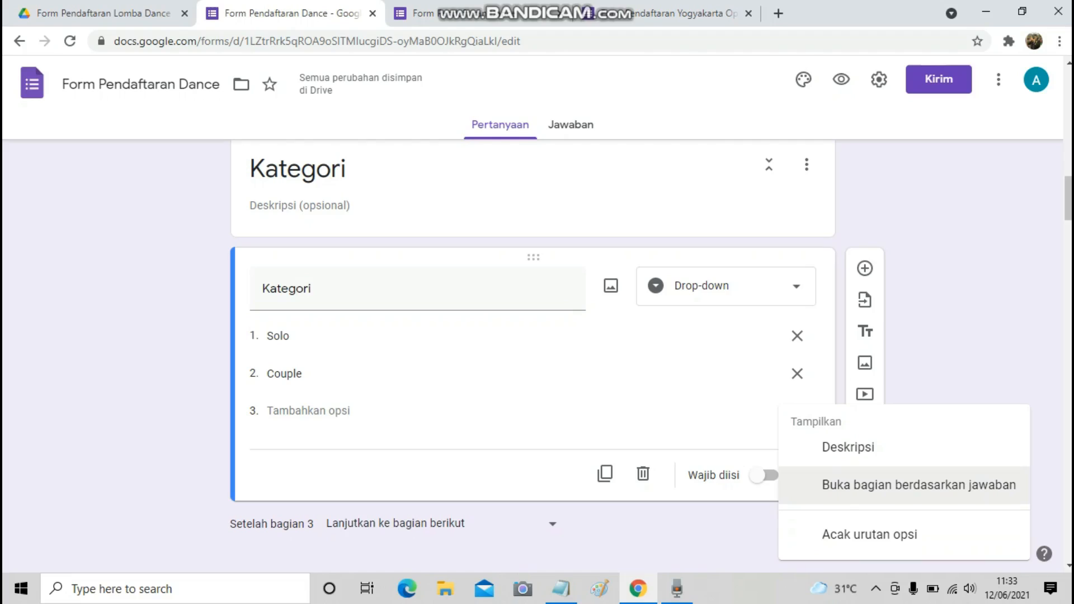
{"action": "key", "text": "Escape"}
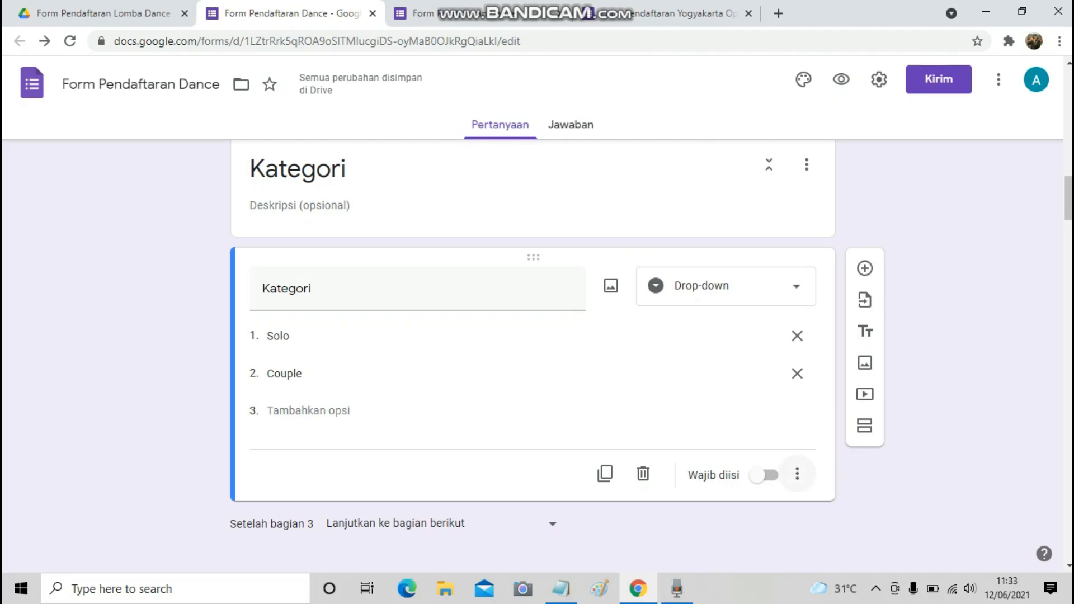
{"action": "key", "text": "Return"}
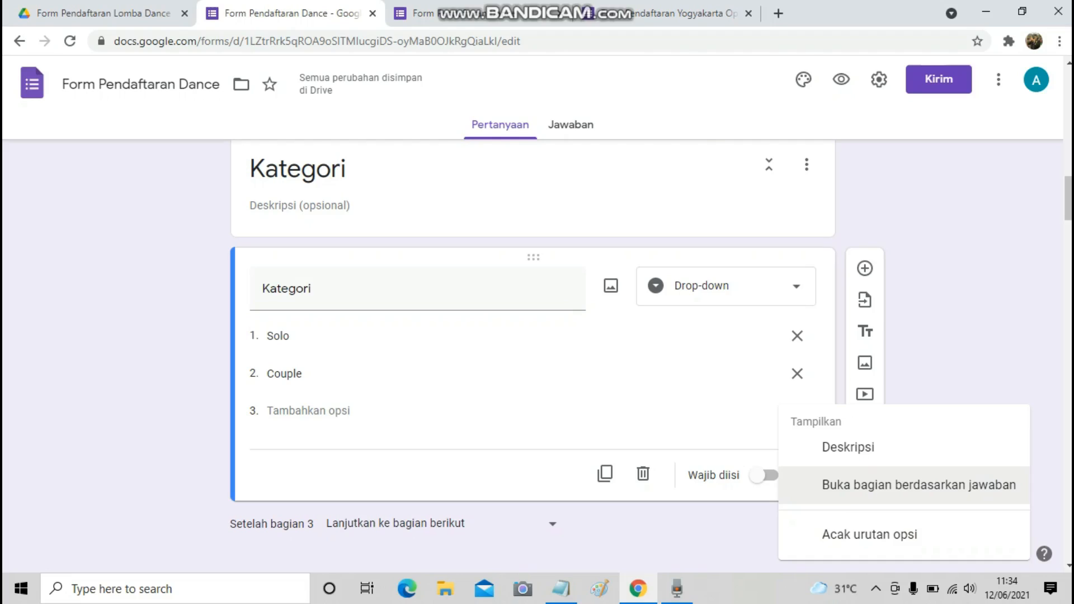
{"action": "key", "text": "Return"}
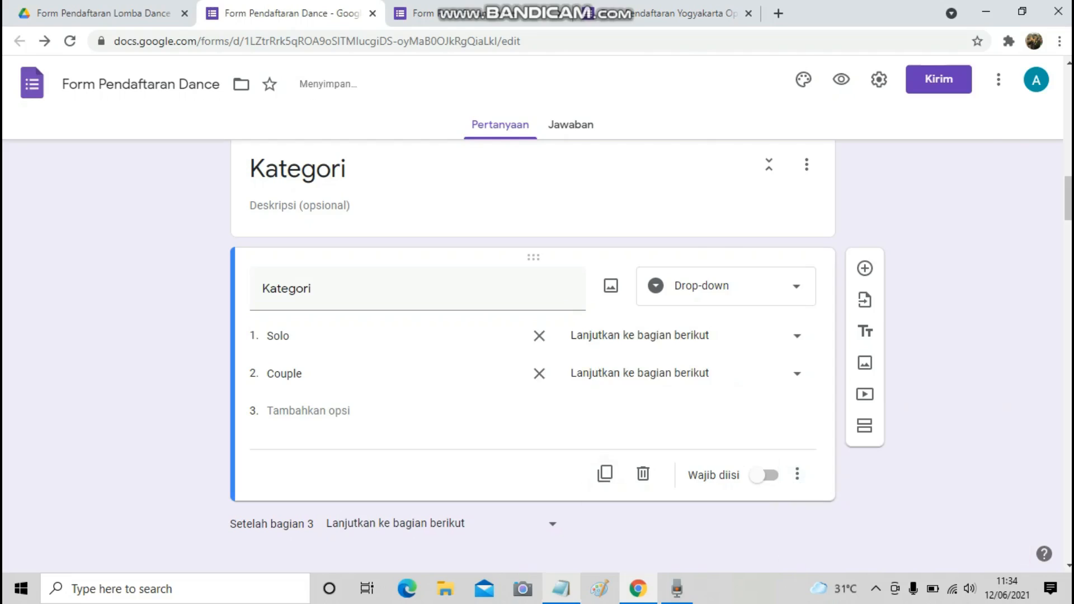
{"action": "left_click", "coordinate": [561, 589]}
{"action": "left_click", "coordinate": [561, 588]}
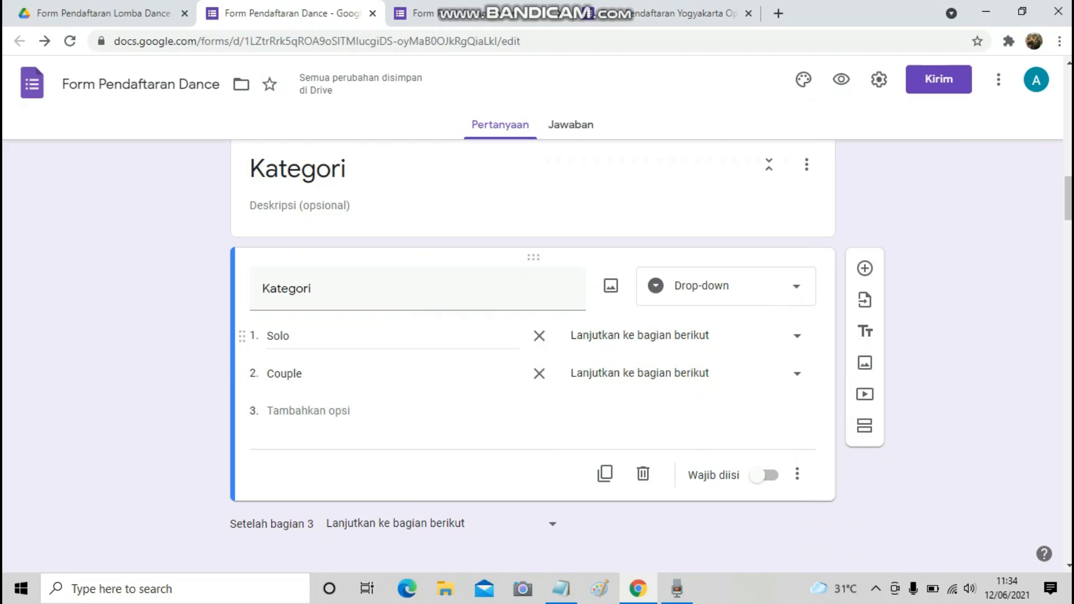
{"action": "left_click", "coordinate": [797, 336]}
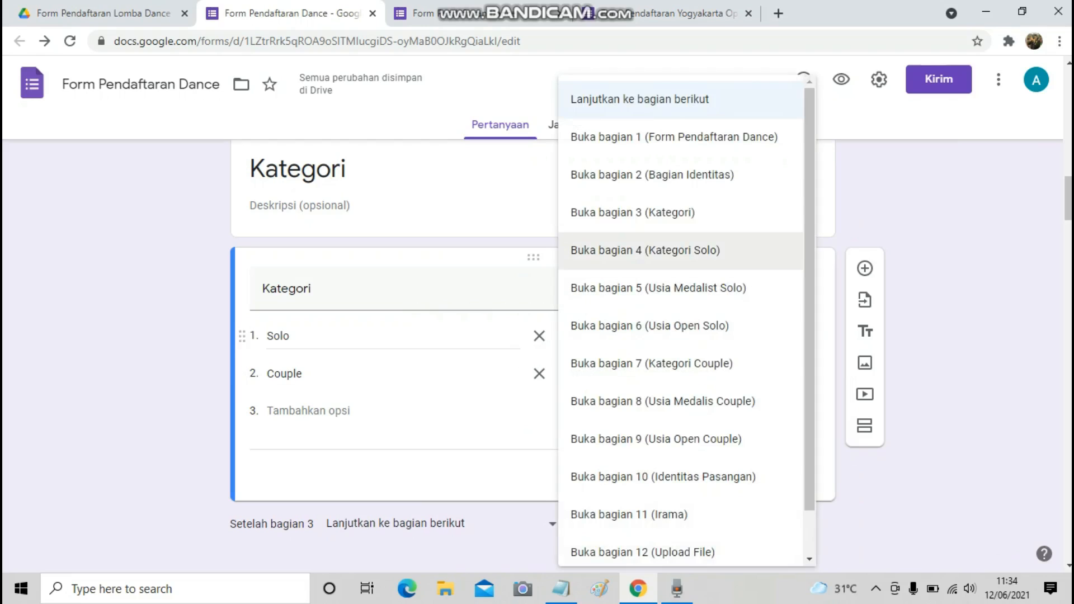
{"action": "left_click", "coordinate": [645, 250]}
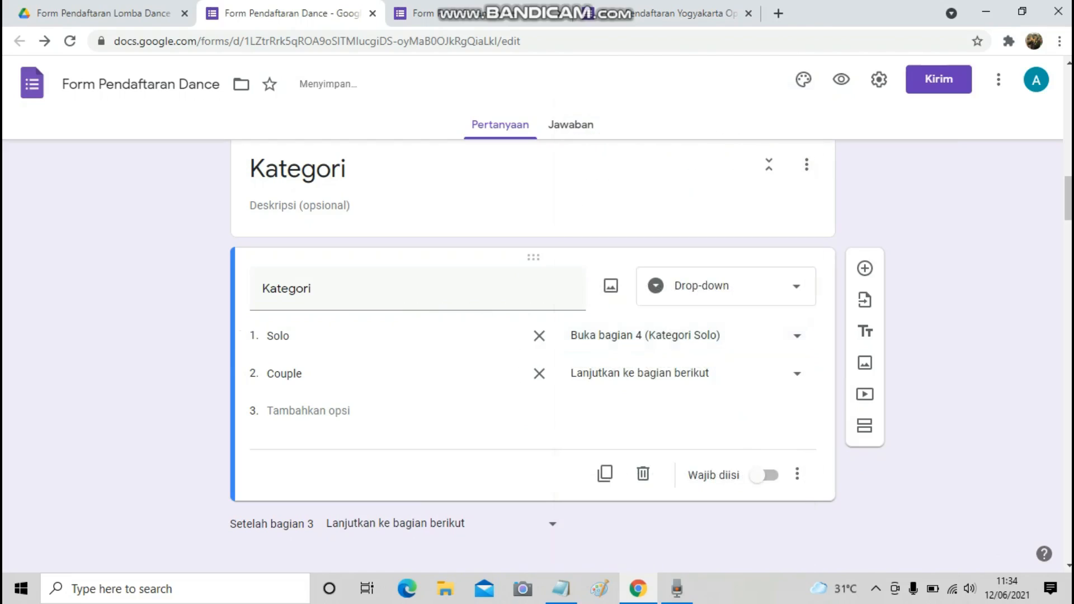
Route Couple answers to section 10 (Identitas Pasangan) and check the branching against the notes.
{"action": "left_click", "coordinate": [561, 589]}
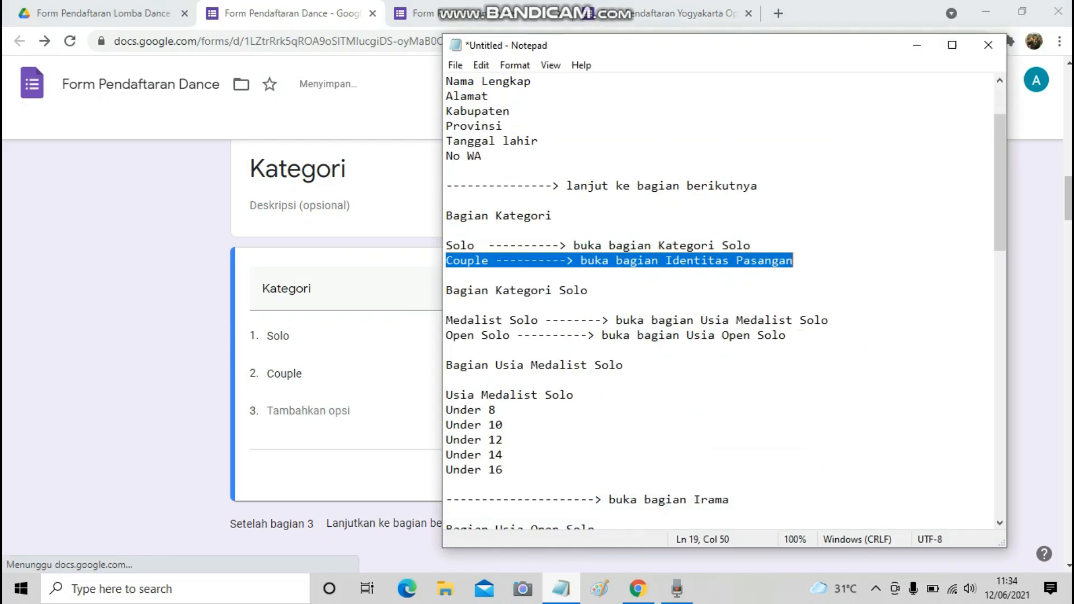
{"action": "left_click", "coordinate": [561, 589]}
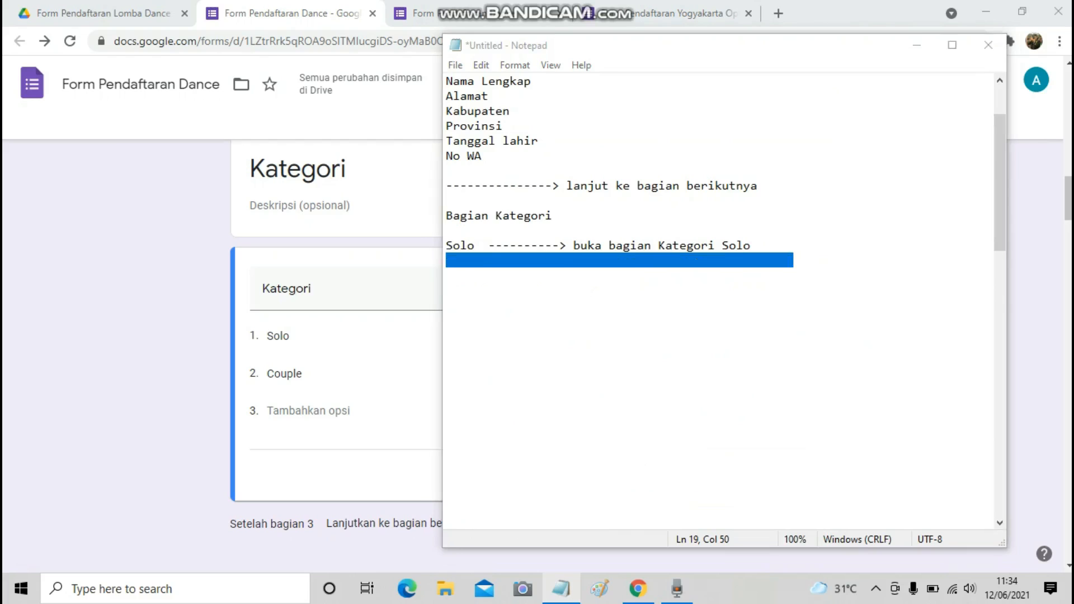
{"action": "left_click", "coordinate": [671, 373]}
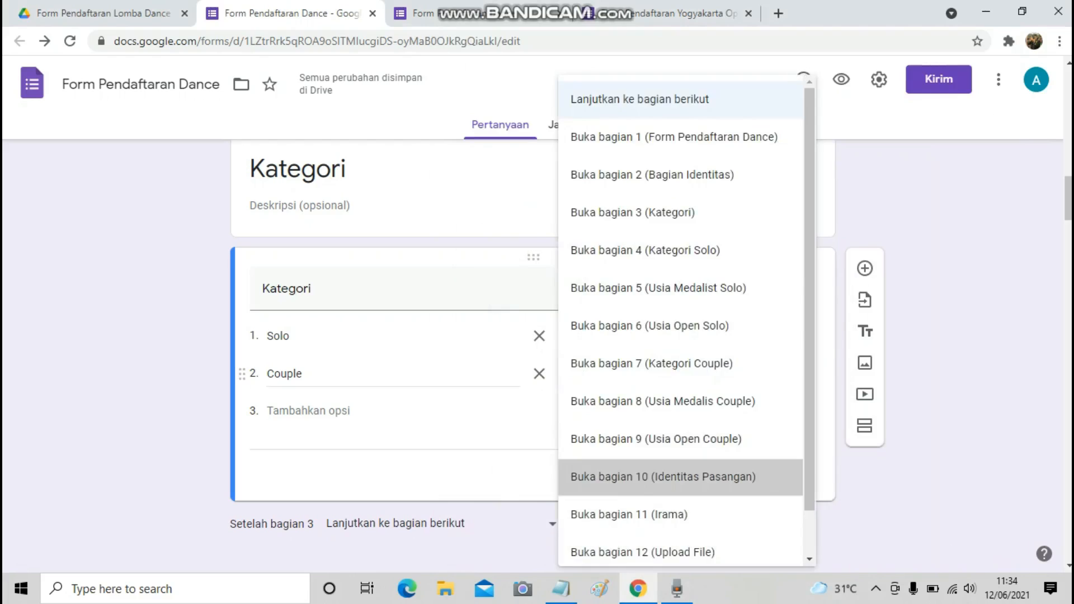
{"action": "left_click", "coordinate": [663, 476]}
{"action": "scroll", "coordinate": [533, 357], "scroll_direction": "down", "scroll_amount": 1}
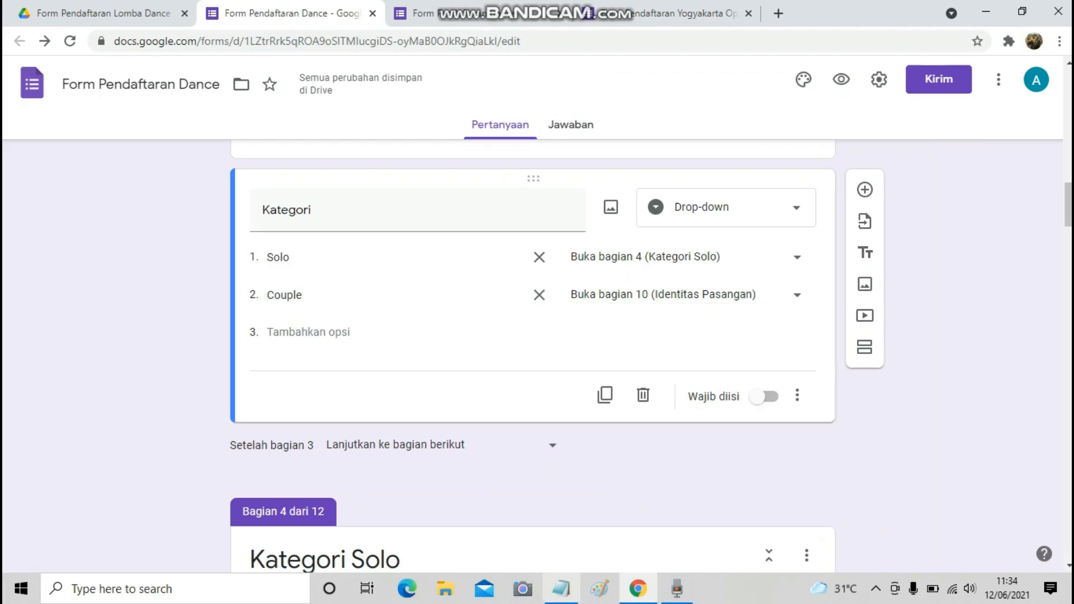
{"action": "left_click", "coordinate": [561, 589]}
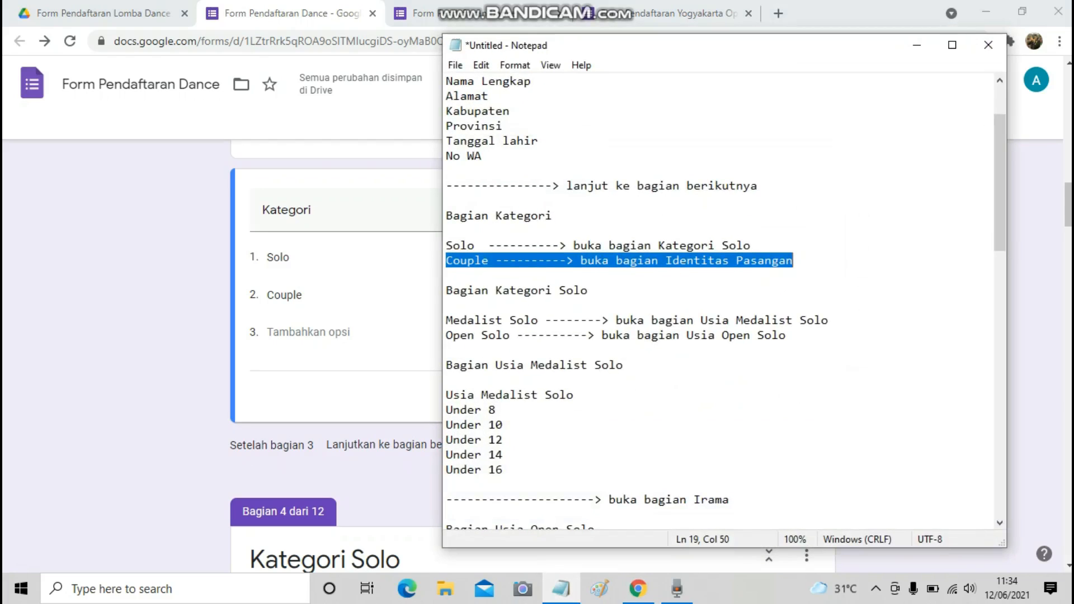
{"action": "left_click", "coordinate": [347, 367]}
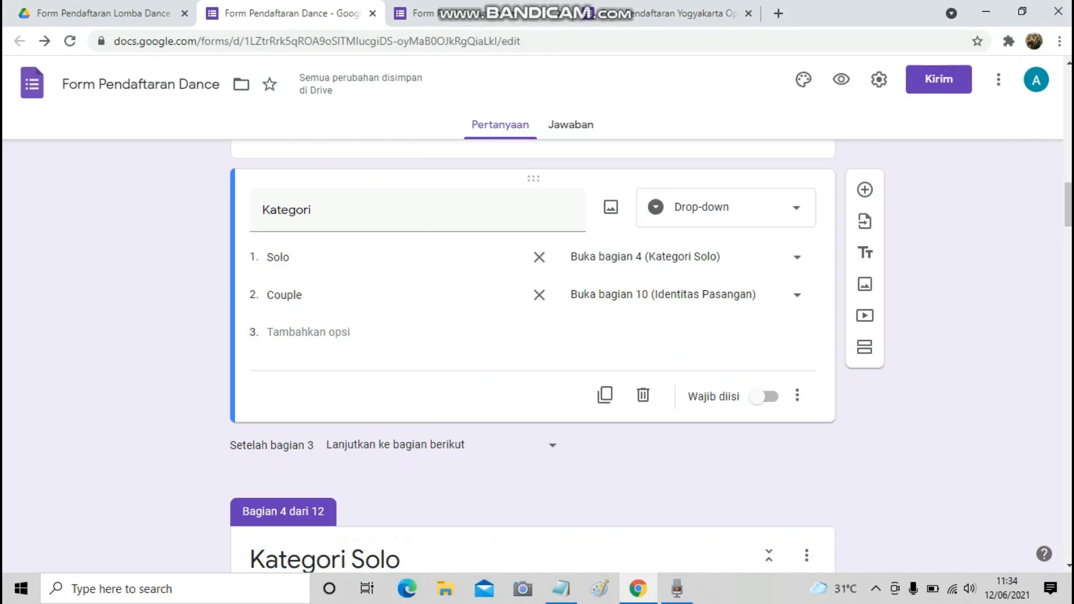
Turn on 'go to section based on answer' for the Kategori Solo question.
{"action": "left_click", "coordinate": [562, 588]}
{"action": "scroll", "coordinate": [726, 302], "scroll_direction": "down", "scroll_amount": 1}
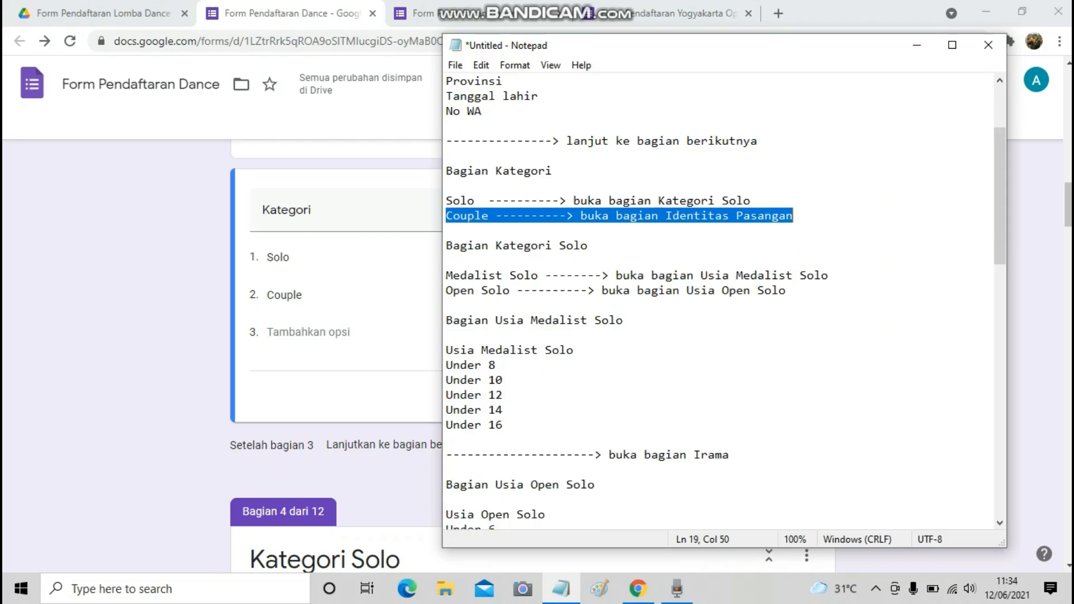
{"action": "scroll", "coordinate": [335, 358], "scroll_direction": "down", "scroll_amount": 10}
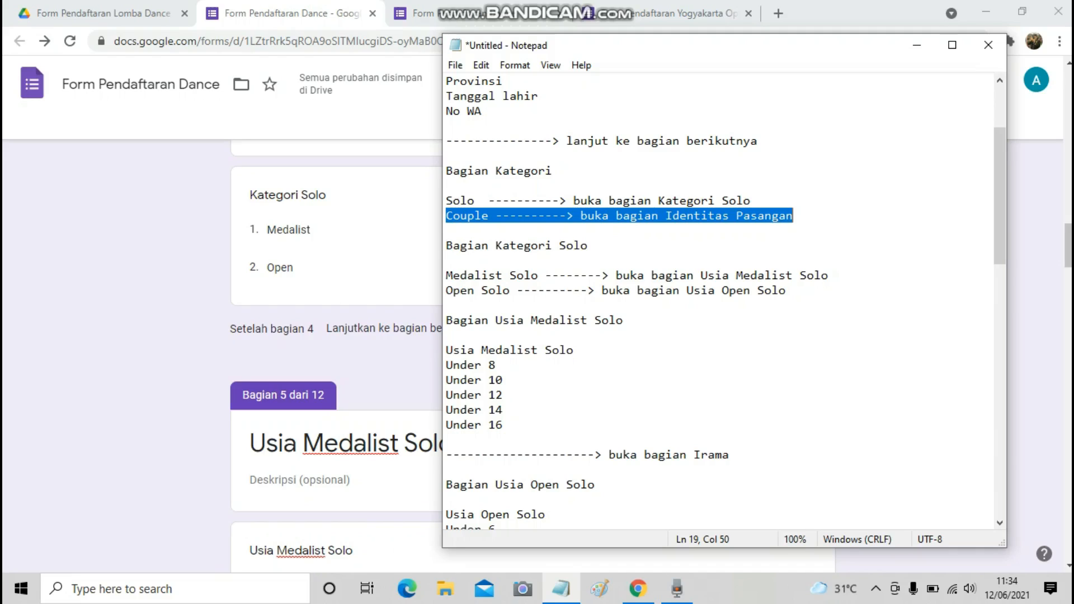
{"action": "left_click", "coordinate": [336, 251]}
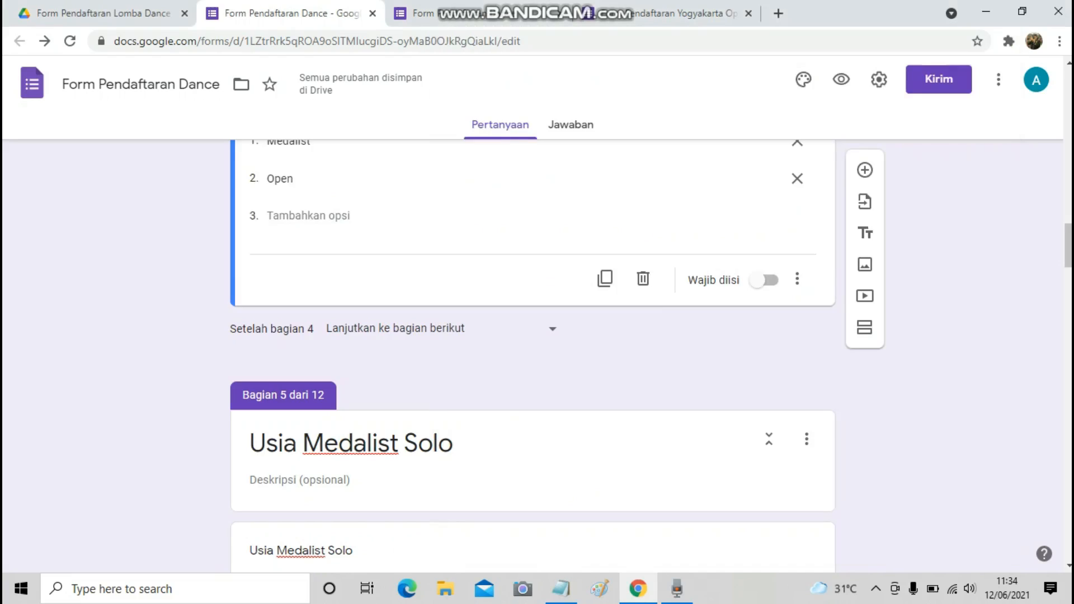
{"action": "left_click", "coordinate": [797, 278]}
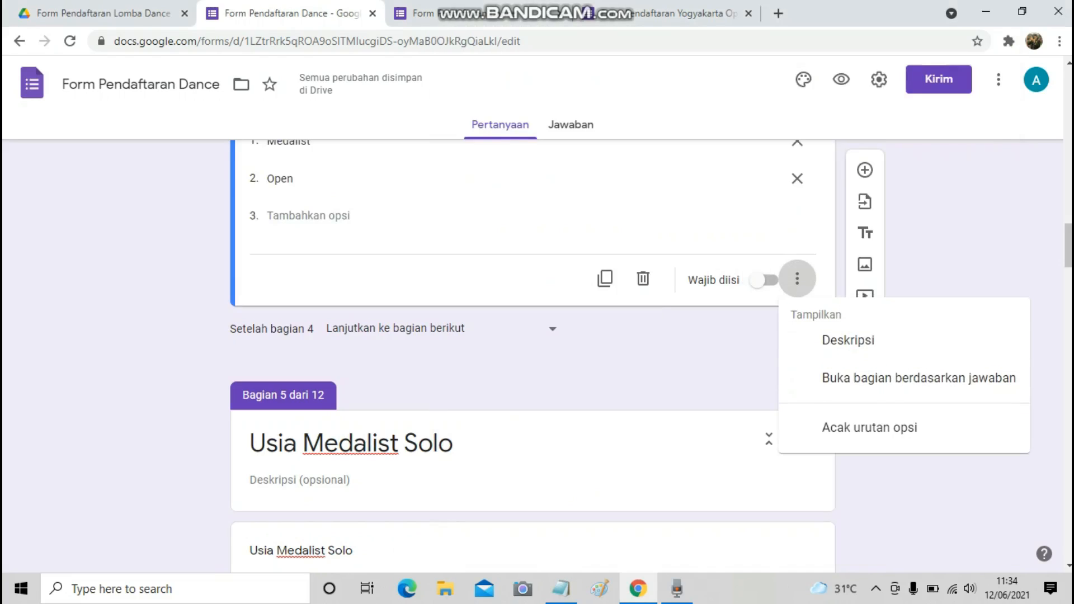
{"action": "left_click", "coordinate": [918, 376]}
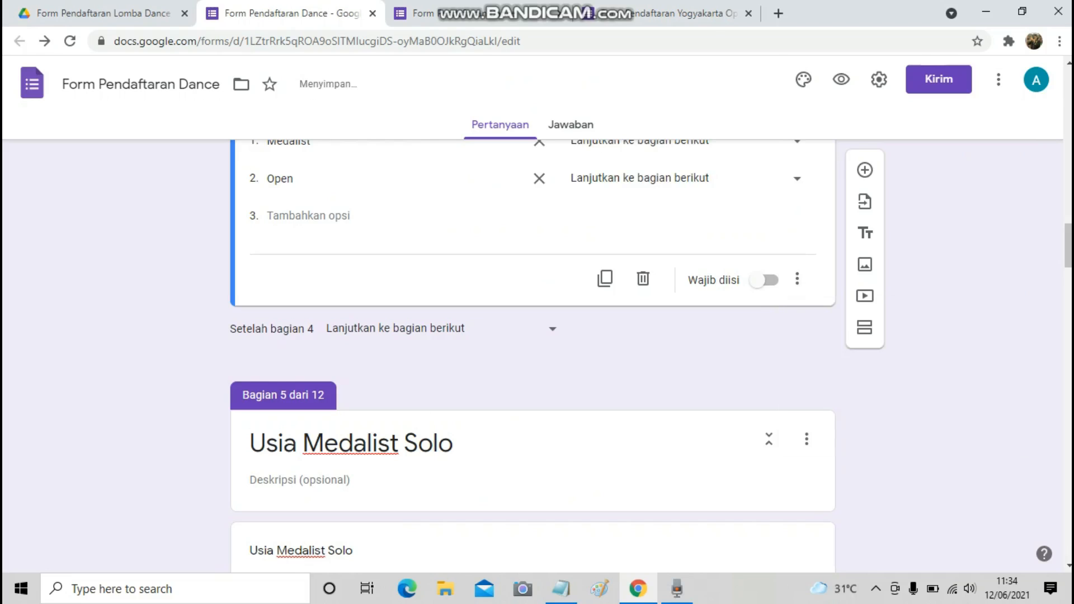
Route Medalist answers to section 5 and Open answers to section 6.
{"action": "scroll", "coordinate": [533, 335], "scroll_direction": "up", "scroll_amount": 1}
{"action": "left_click", "coordinate": [561, 588]}
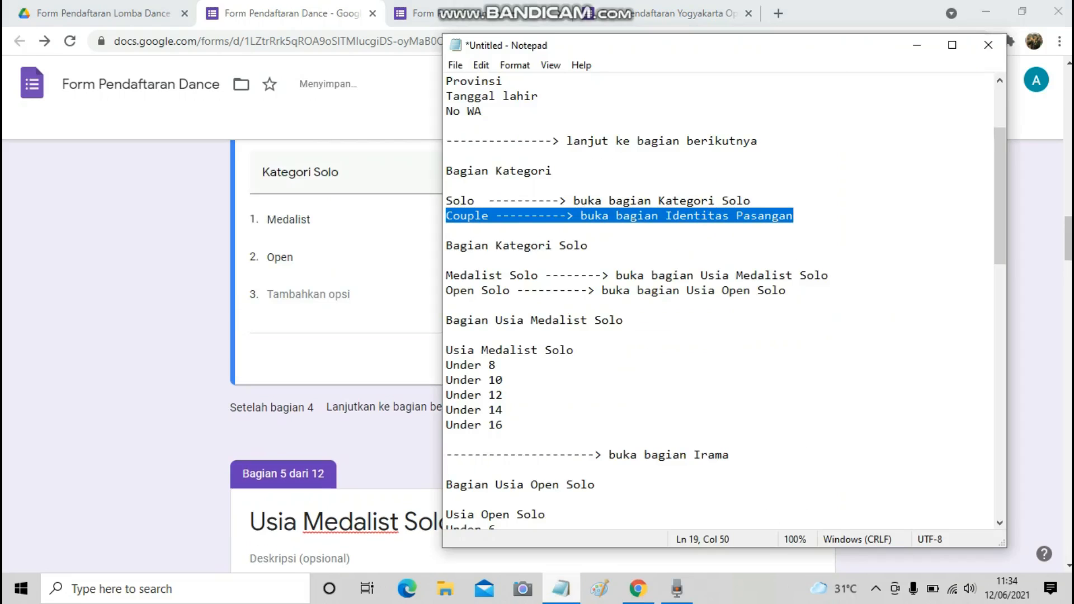
{"action": "left_click", "coordinate": [562, 588]}
{"action": "left_click", "coordinate": [705, 218]}
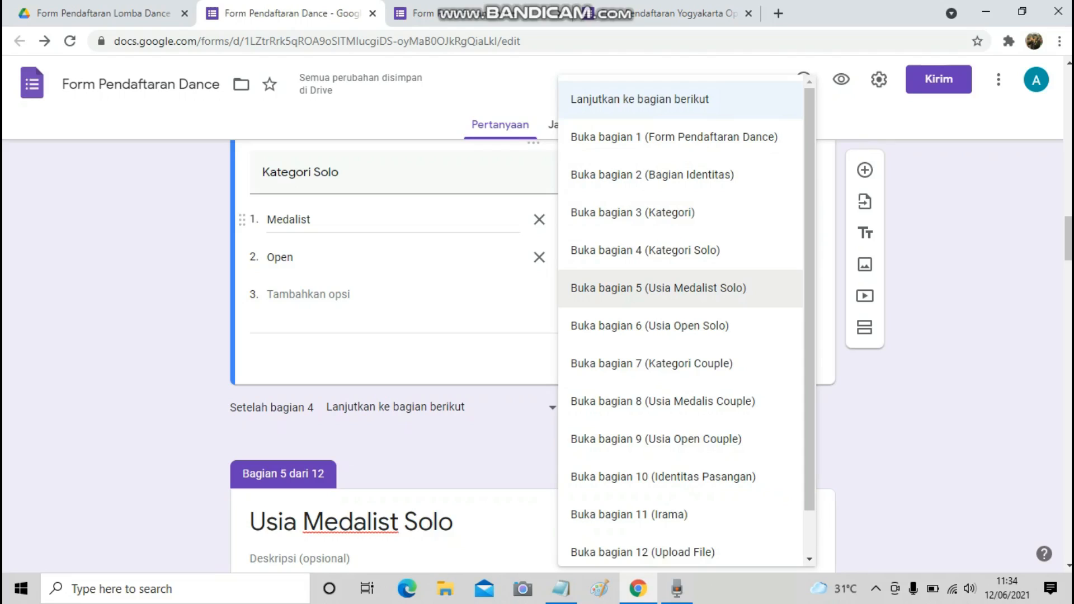
{"action": "left_click", "coordinate": [658, 288]}
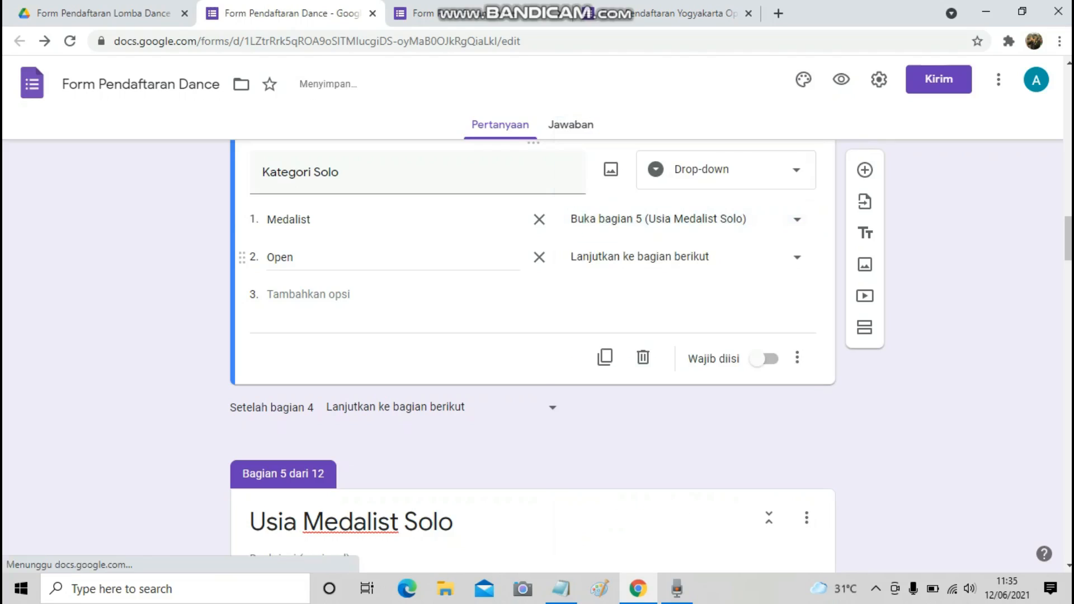
{"action": "left_click", "coordinate": [687, 257]}
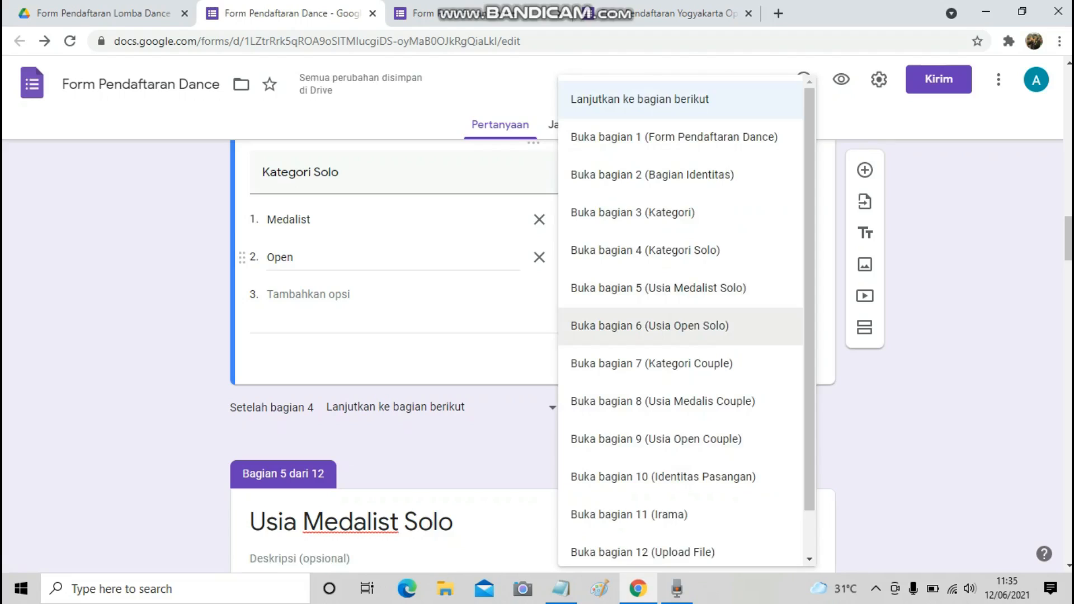
{"action": "left_click", "coordinate": [649, 326]}
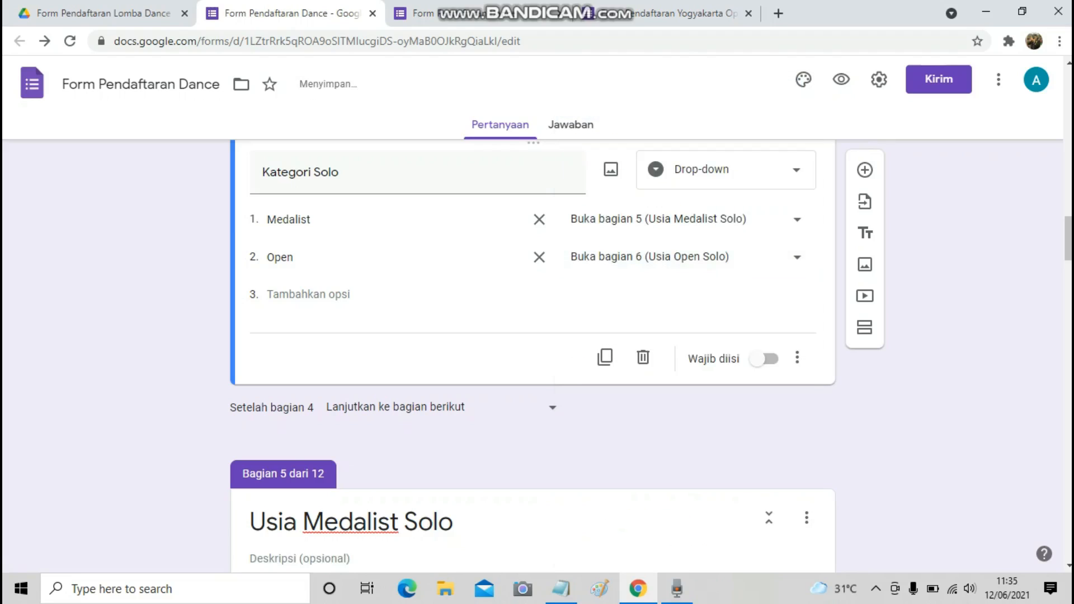
Mark the Usia Medalist Solo rule leading to Irama in the planning notes.
{"action": "scroll", "coordinate": [532, 352], "scroll_direction": "down", "scroll_amount": 5}
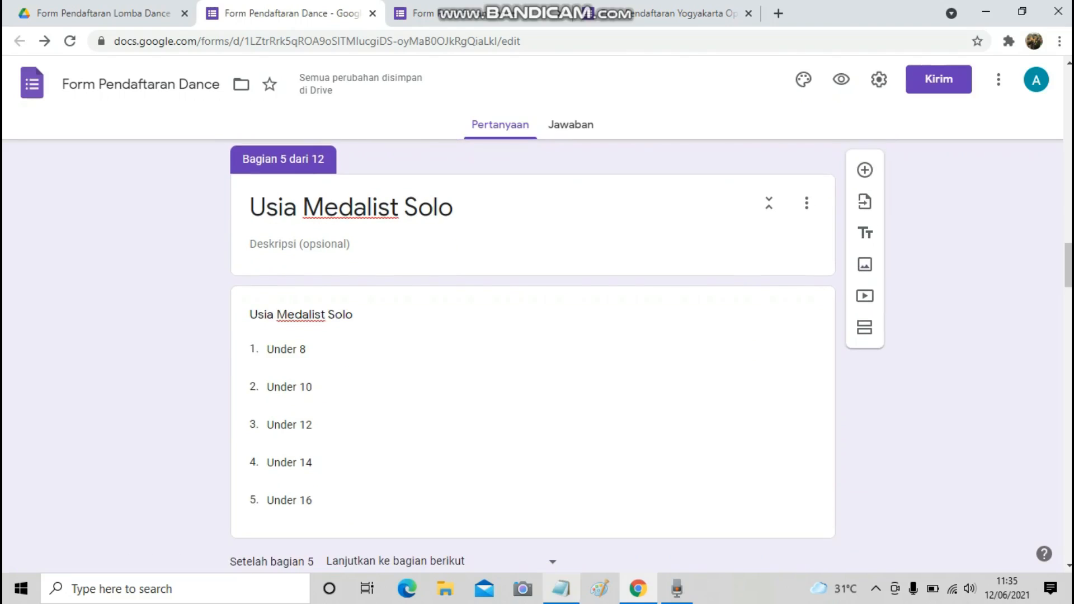
{"action": "key", "text": "alt+Tab"}
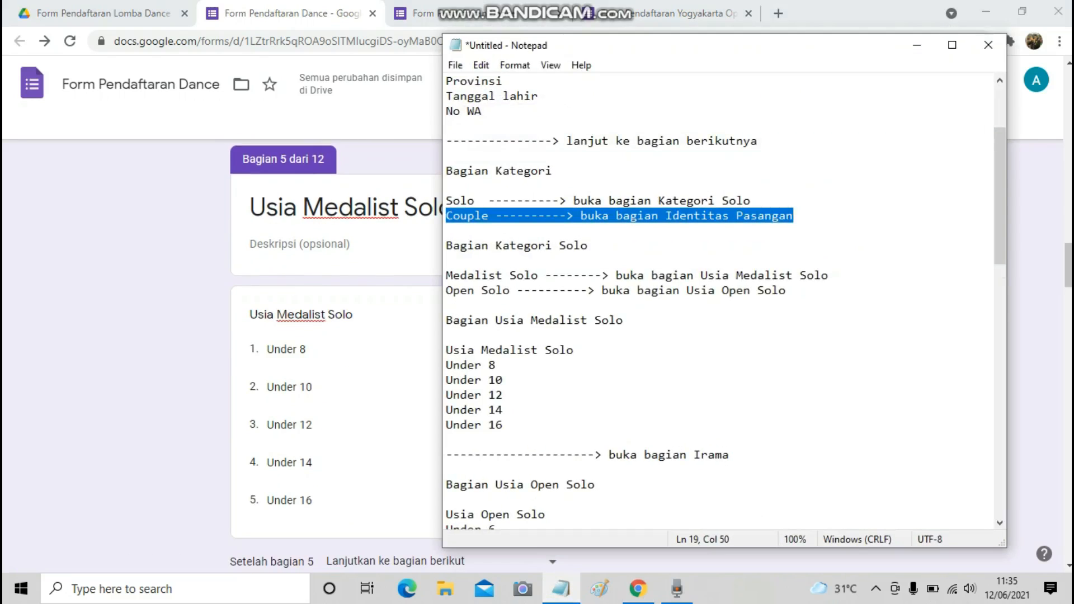
{"action": "scroll", "coordinate": [725, 302], "scroll_direction": "down", "scroll_amount": 4}
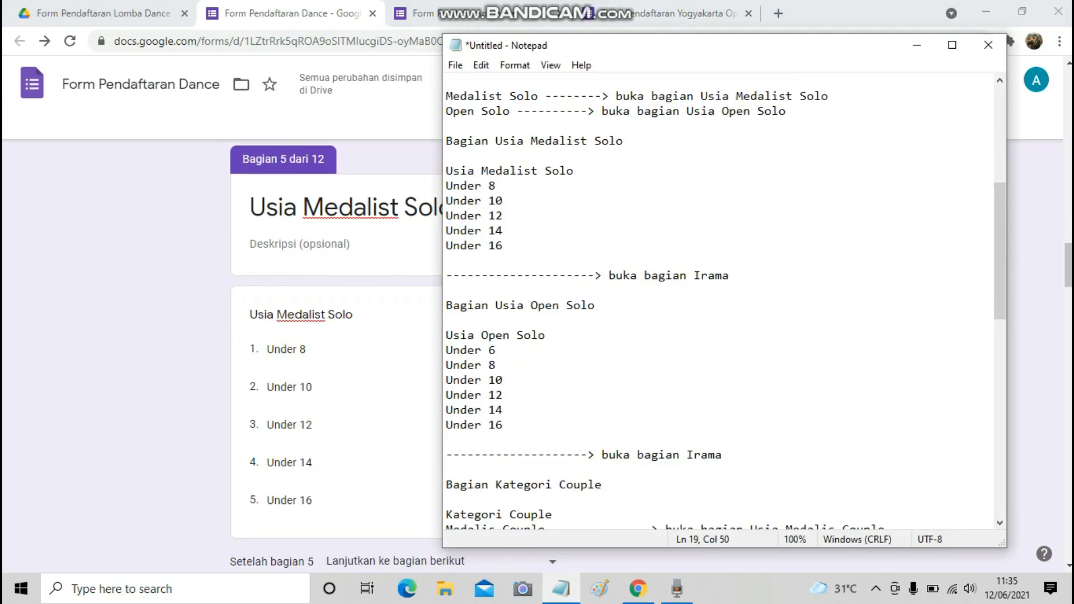
{"action": "left_click_drag", "start_coordinate": [446, 171], "coordinate": [573, 170]}
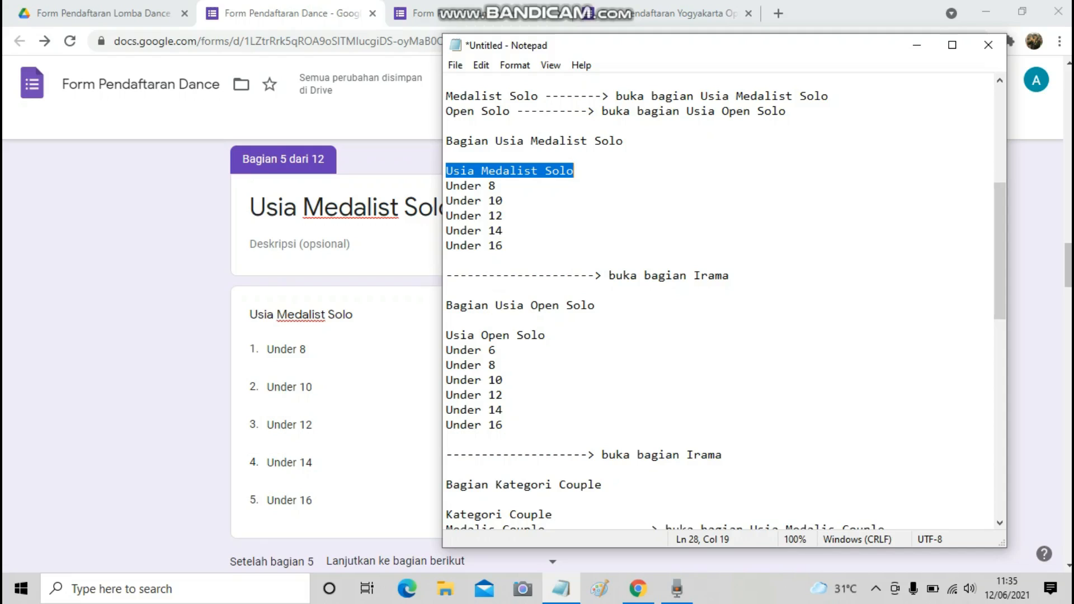
{"action": "left_click_drag", "start_coordinate": [446, 276], "coordinate": [660, 288]}
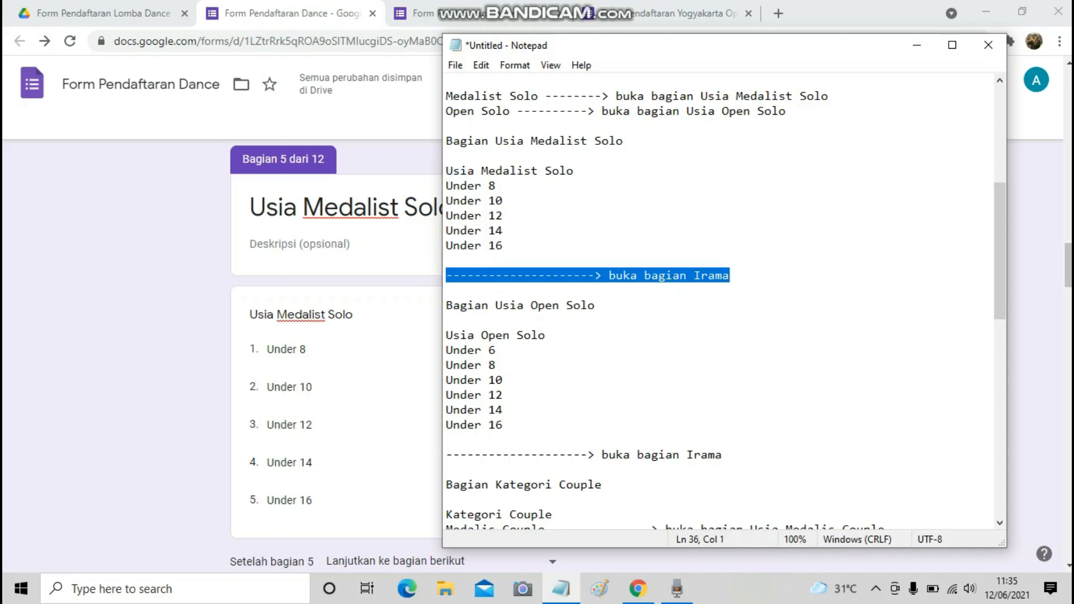
Make section 5 (Usia Medalist Solo) continue to section 11 (Irama).
{"action": "key", "text": "alt+Tab"}
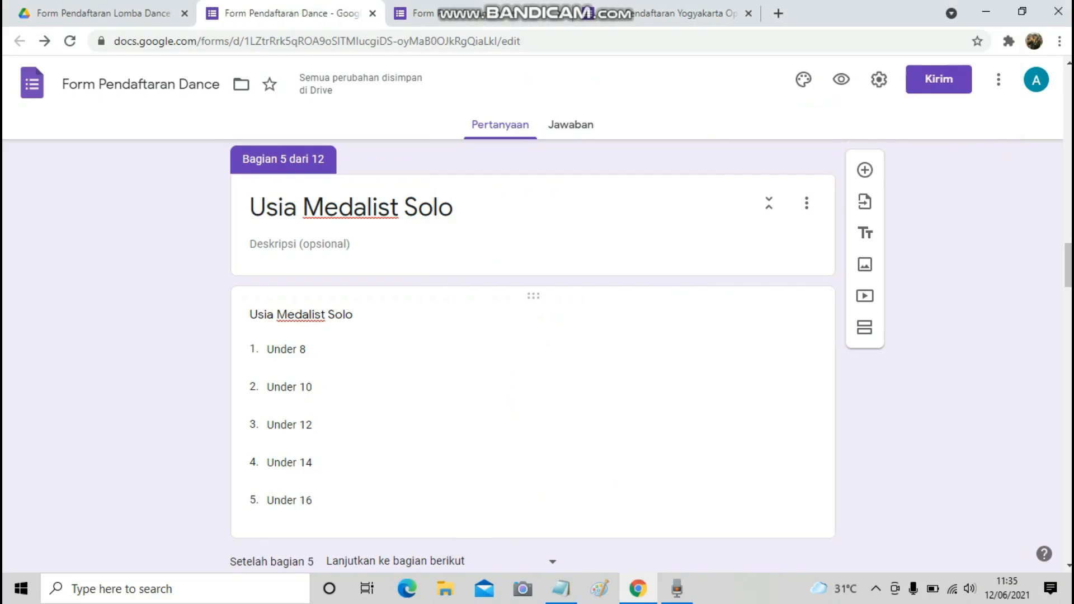
{"action": "scroll", "coordinate": [533, 358], "scroll_direction": "down", "scroll_amount": 3}
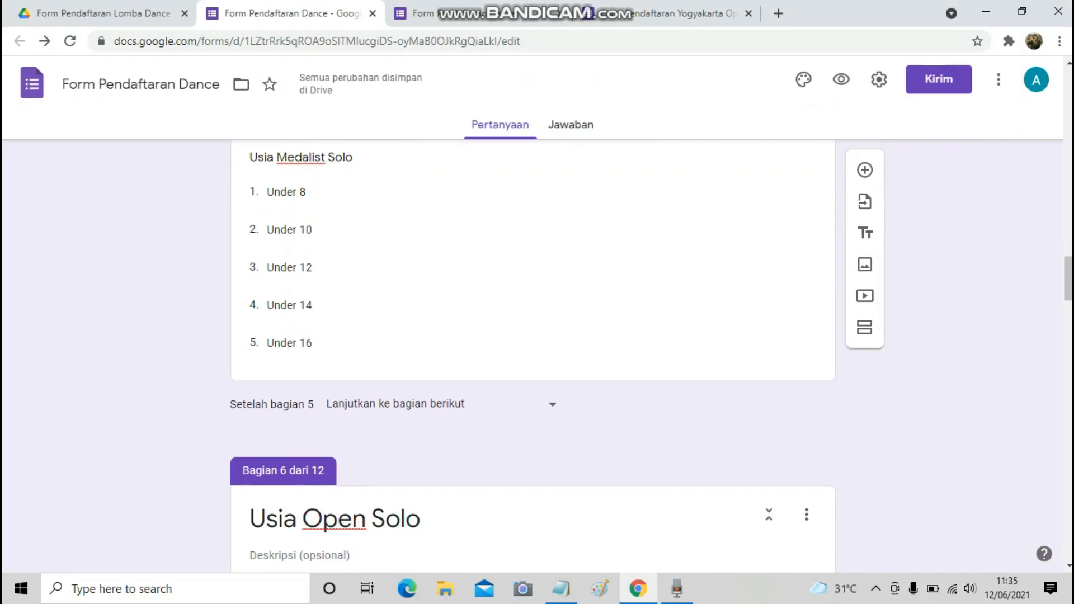
{"action": "left_click", "coordinate": [437, 403]}
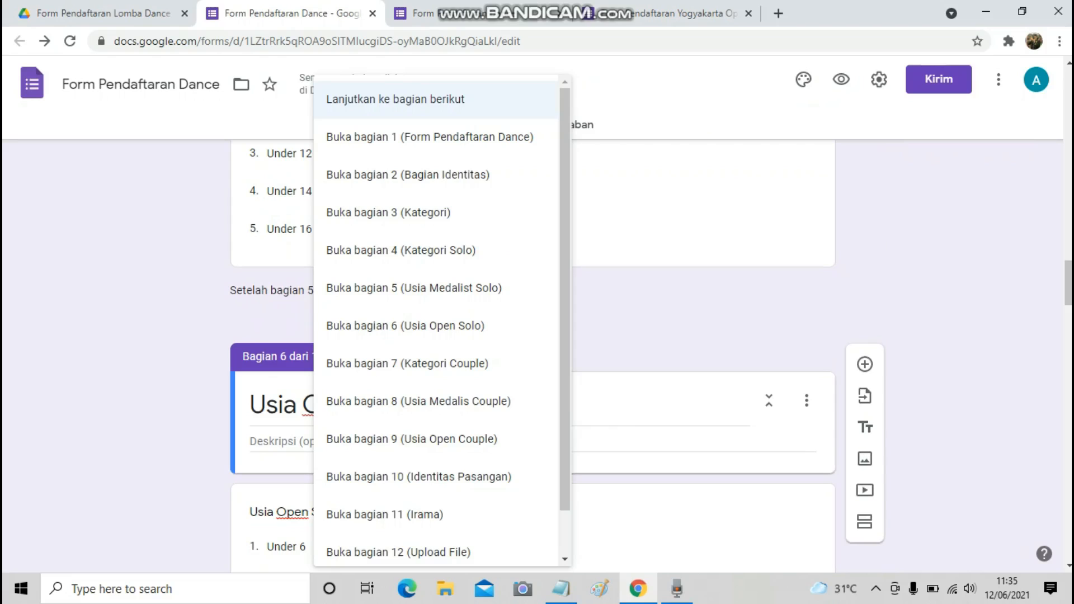
{"action": "left_click", "coordinate": [385, 515]}
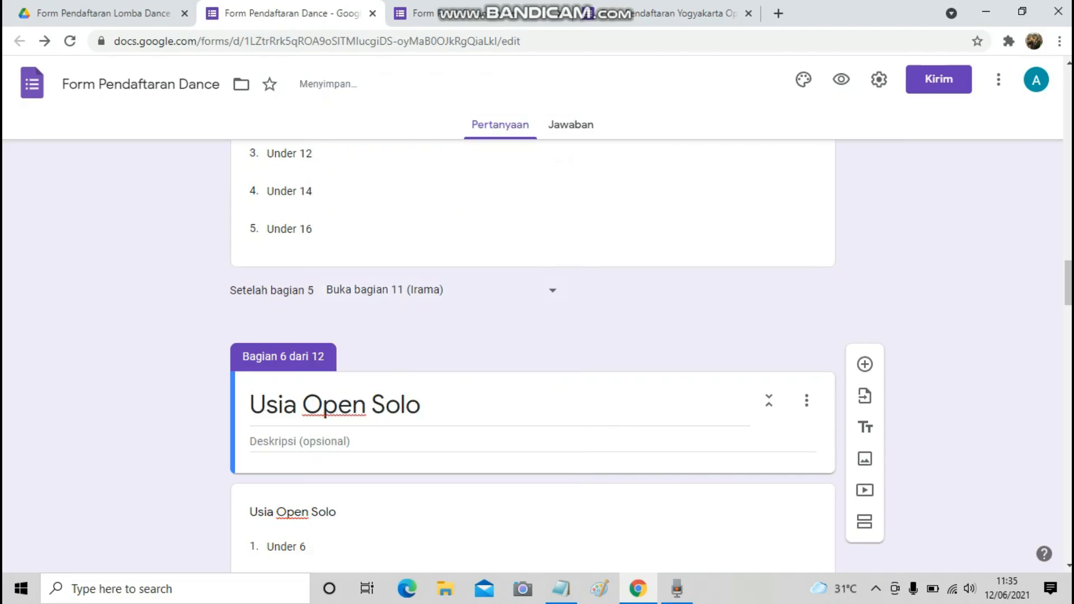
Make section 6 (Usia Open Solo) continue to section 11 (Irama) as well.
{"action": "left_click", "coordinate": [561, 589]}
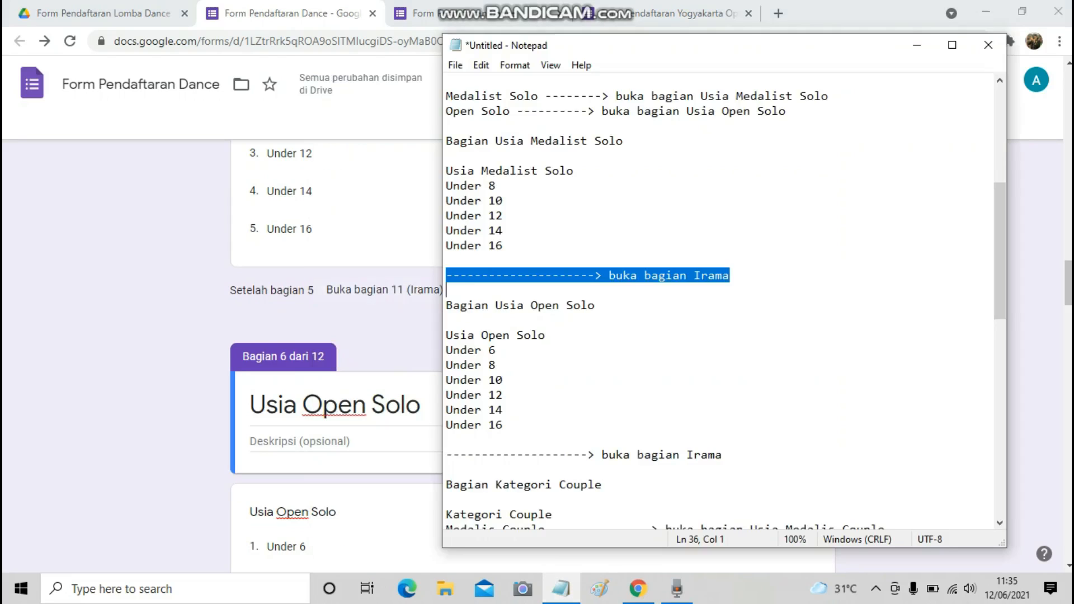
{"action": "scroll", "coordinate": [719, 302], "scroll_direction": "down", "scroll_amount": 2}
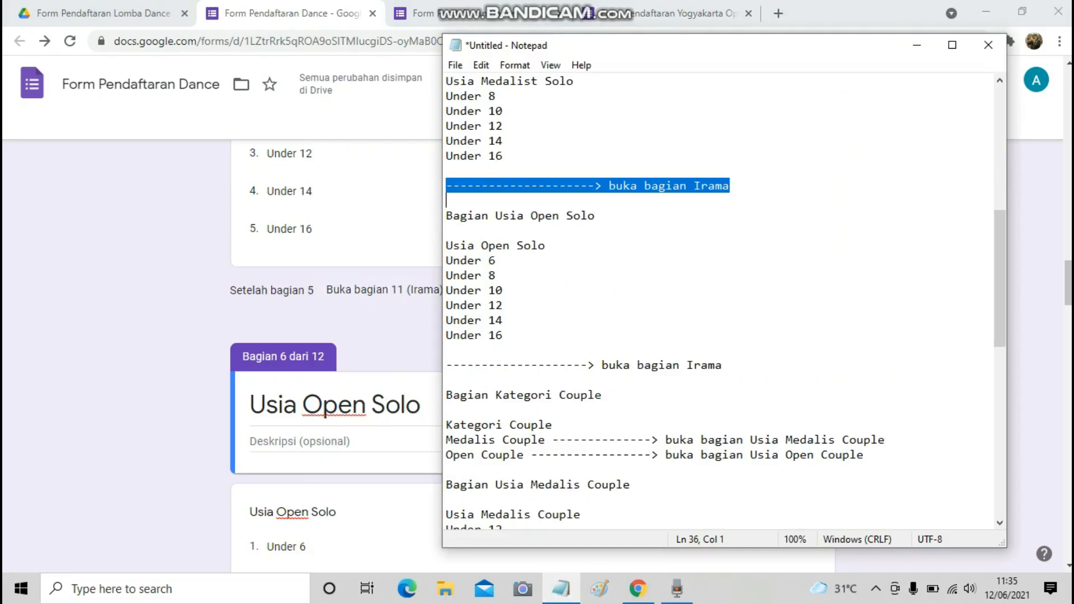
{"action": "left_click", "coordinate": [446, 201]}
{"action": "left_click_drag", "start_coordinate": [447, 365], "coordinate": [446, 380]}
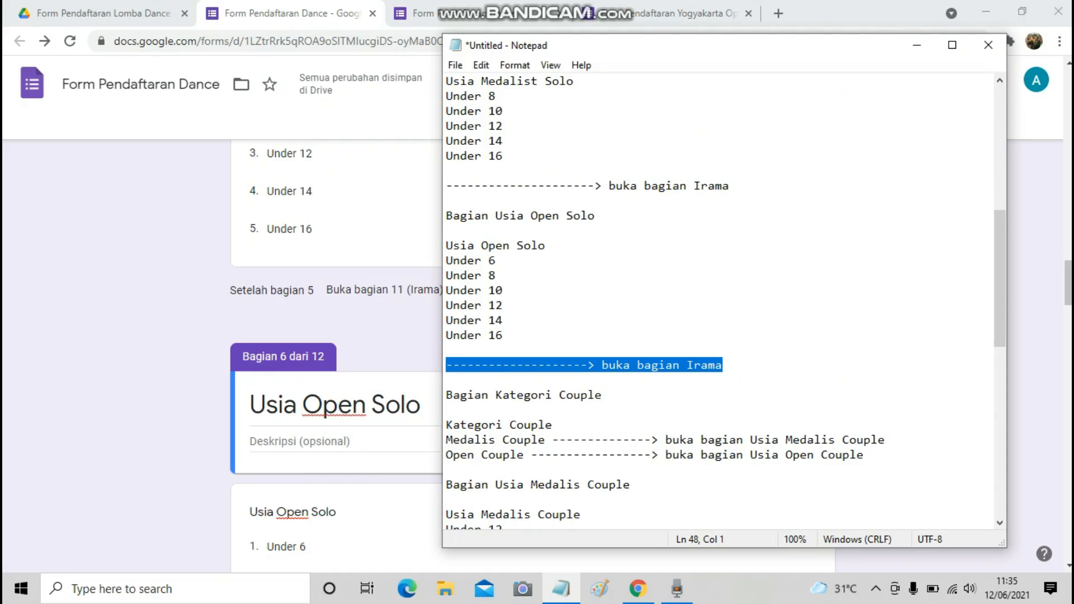
{"action": "key", "text": "alt+Tab"}
{"action": "scroll", "coordinate": [531, 358], "scroll_direction": "down", "scroll_amount": 7}
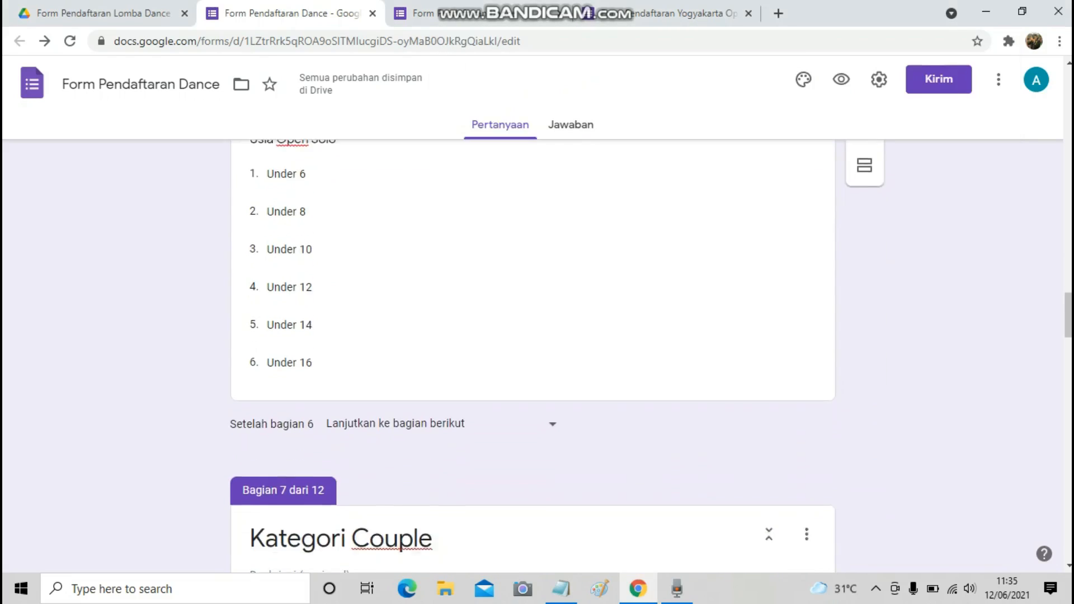
{"action": "left_click", "coordinate": [425, 403]}
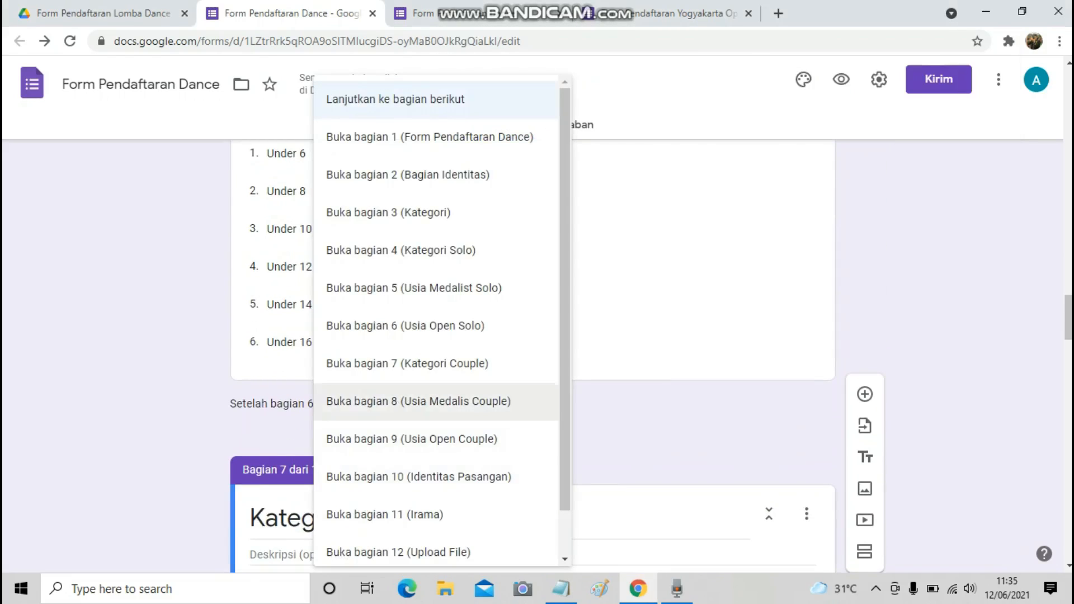
{"action": "key", "text": "Return"}
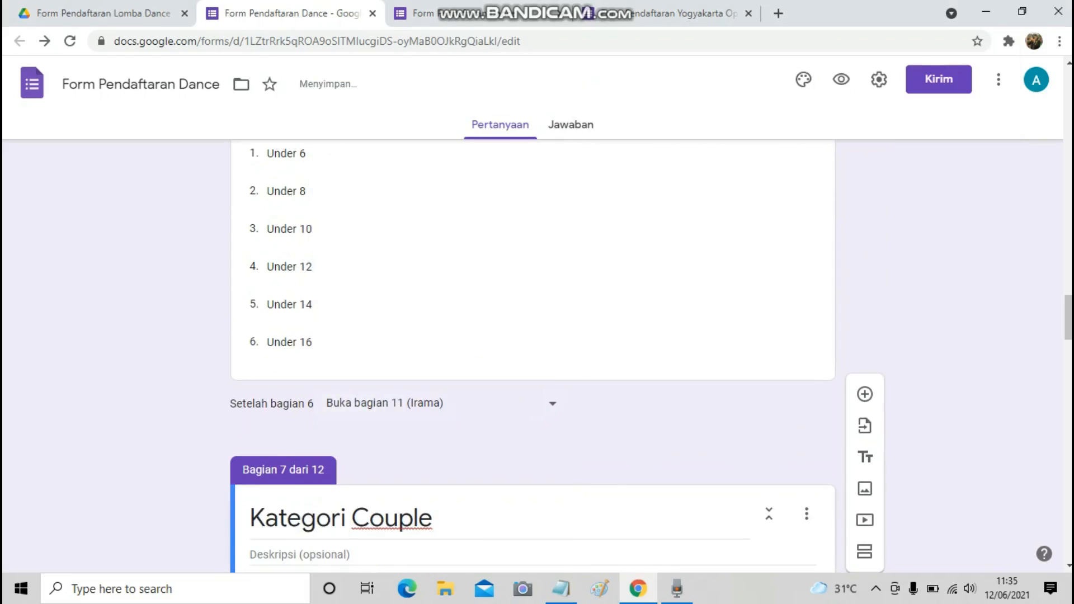
{"action": "scroll", "coordinate": [531, 358], "scroll_direction": "down", "scroll_amount": 3}
{"action": "scroll", "coordinate": [531, 358], "scroll_direction": "up", "scroll_amount": 1}
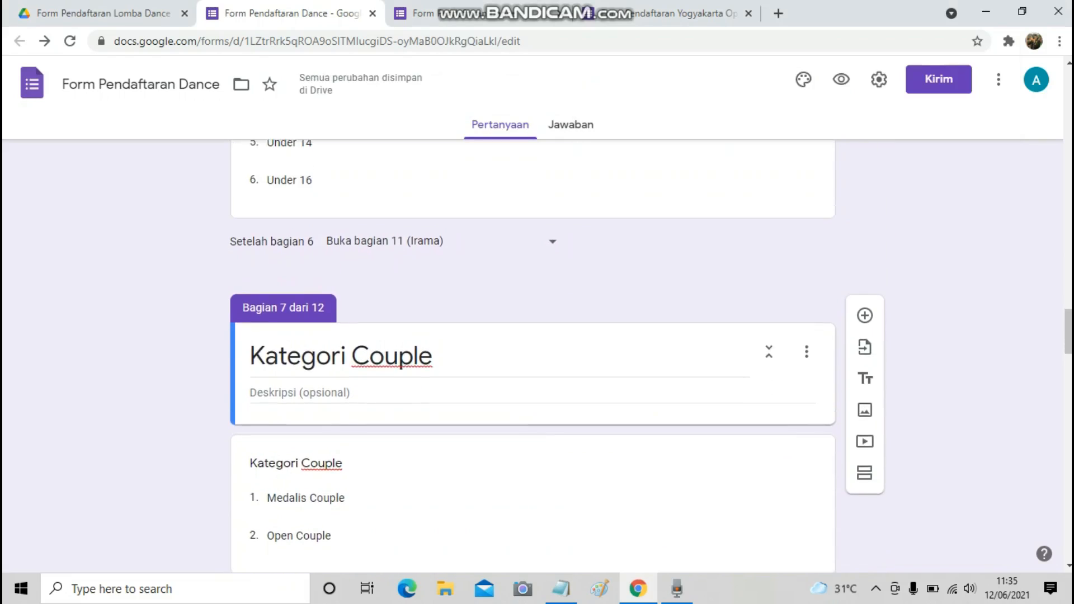
Mark the Medalis Couple routing line in the planning notes.
{"action": "scroll", "coordinate": [531, 358], "scroll_direction": "down", "scroll_amount": 2}
{"action": "left_click", "coordinate": [561, 588]}
{"action": "scroll", "coordinate": [719, 303], "scroll_direction": "down", "scroll_amount": 1}
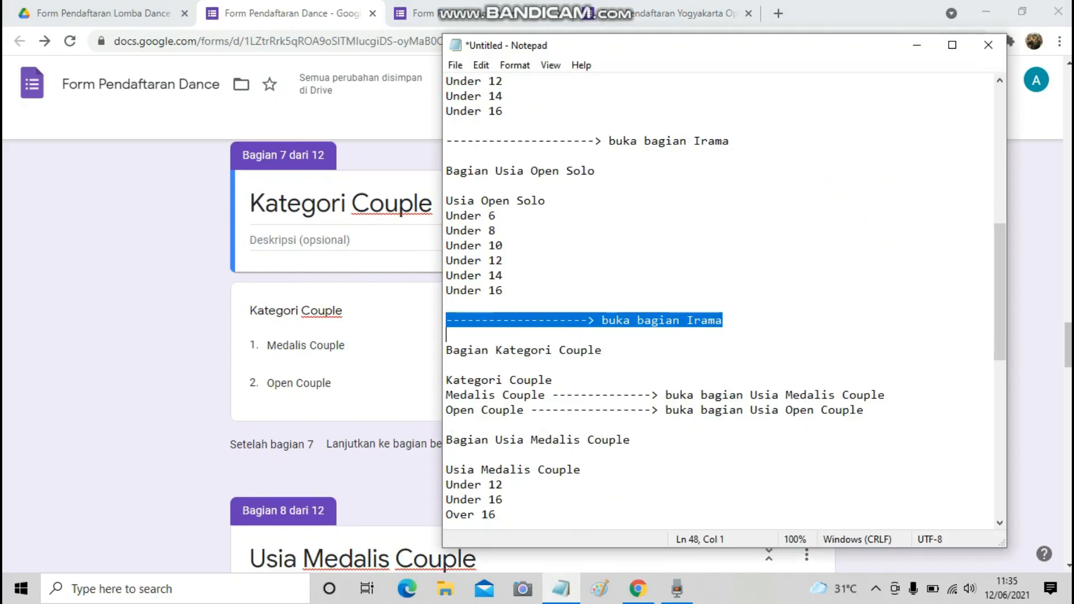
{"action": "scroll", "coordinate": [719, 303], "scroll_direction": "down", "scroll_amount": 2}
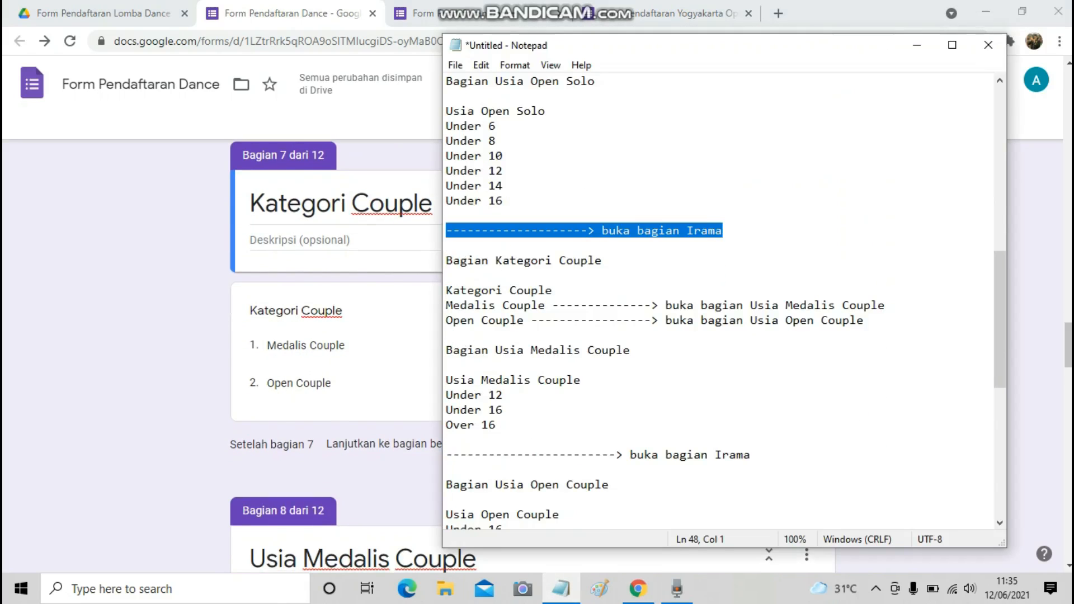
{"action": "left_click_drag", "start_coordinate": [446, 304], "coordinate": [566, 305]}
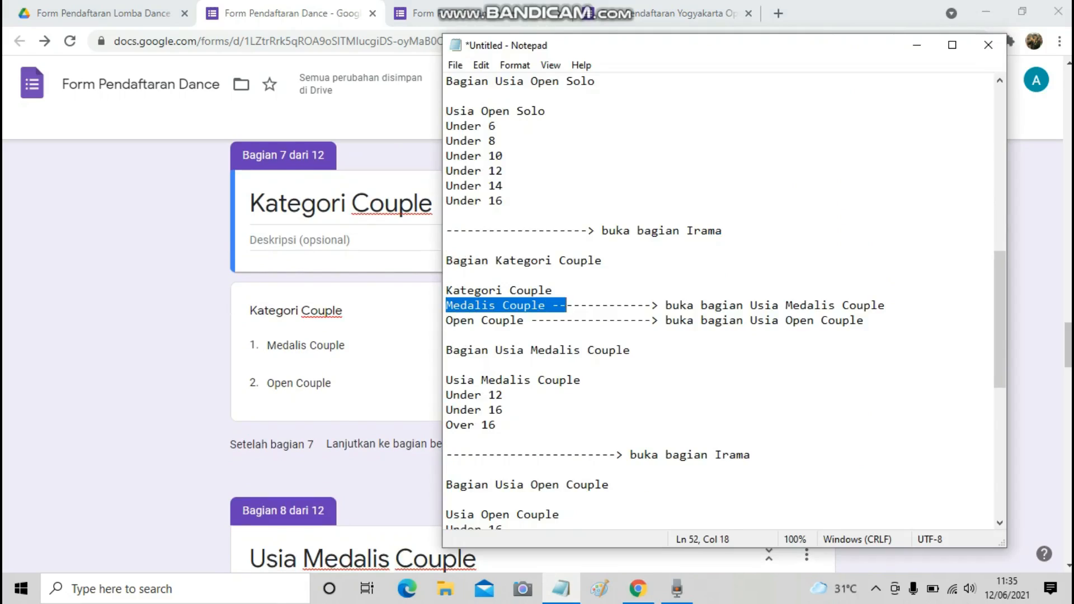
{"action": "key", "text": "alt+Tab"}
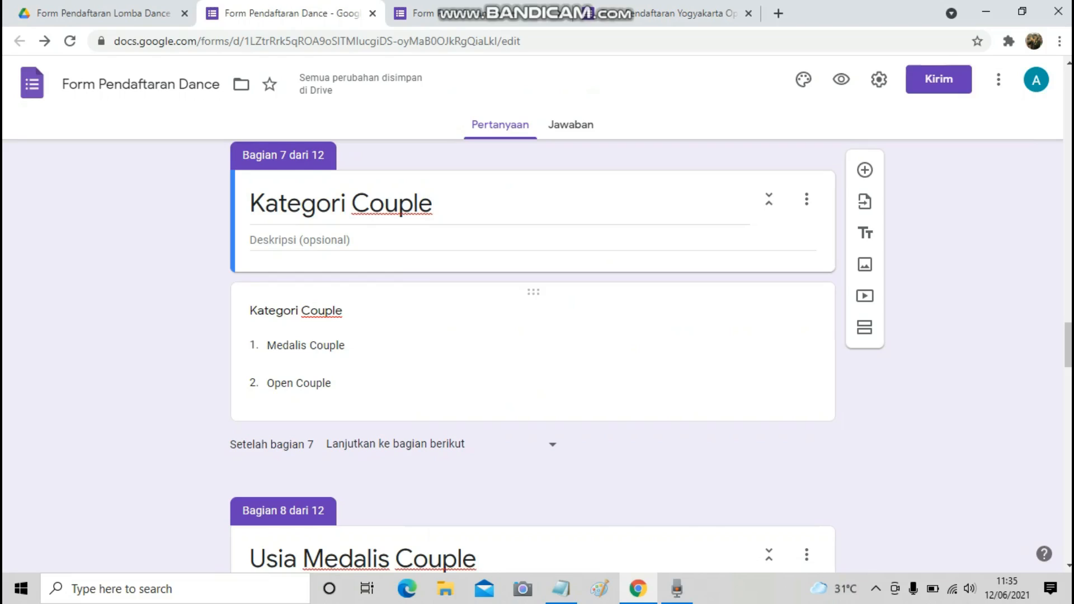
Enable answer-based routing on Kategori Couple: Medalis Couple to section 8, Open Couple to section 9.
{"action": "left_click", "coordinate": [537, 401]}
{"action": "left_click", "coordinate": [797, 509]}
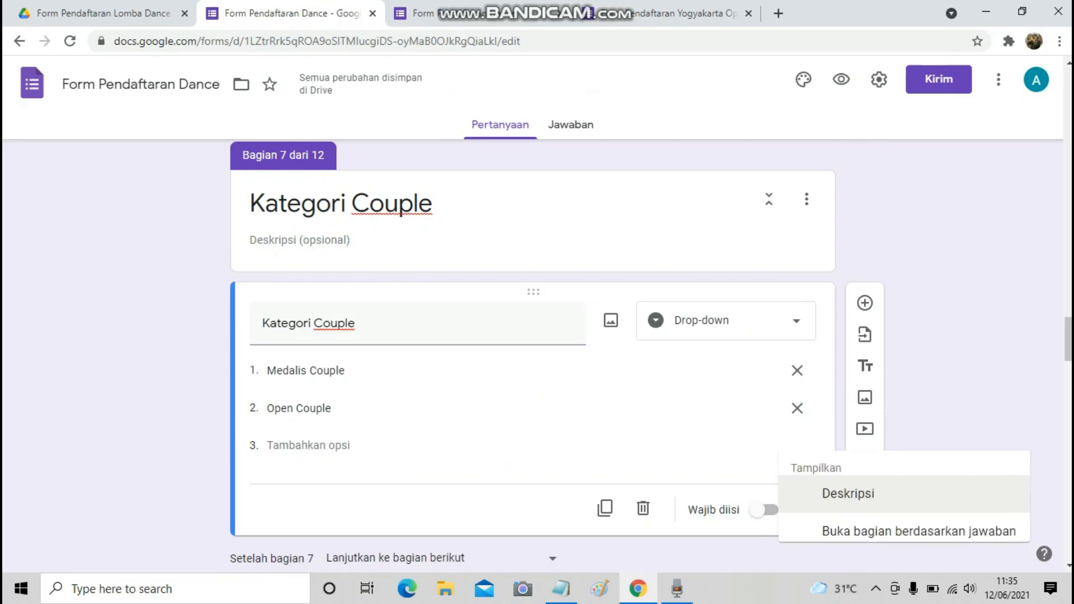
{"action": "left_click", "coordinate": [918, 484]}
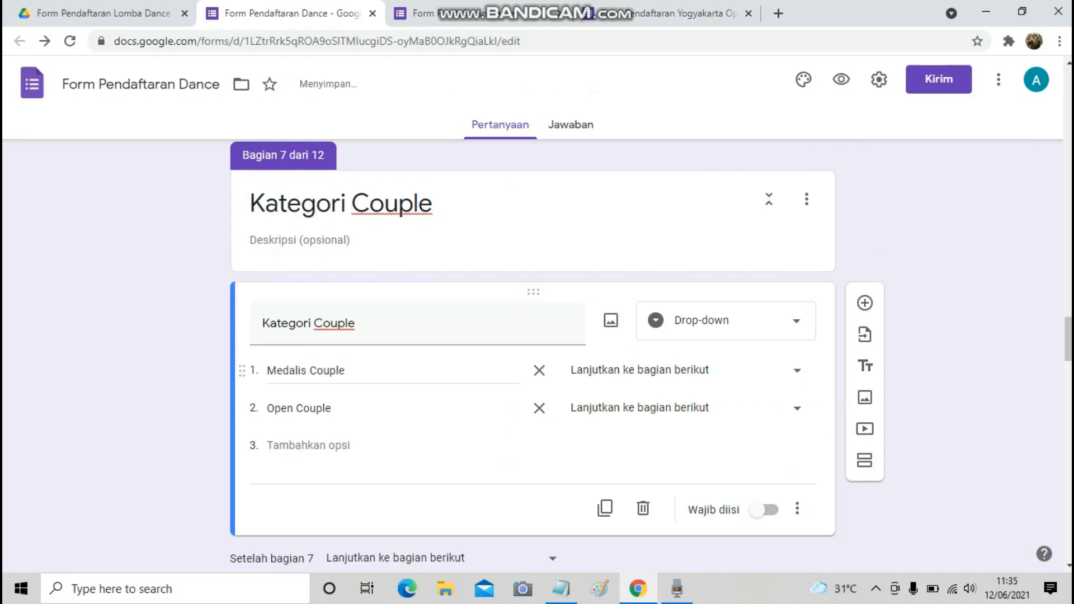
{"action": "left_click", "coordinate": [783, 370]}
{"action": "left_click", "coordinate": [783, 370]}
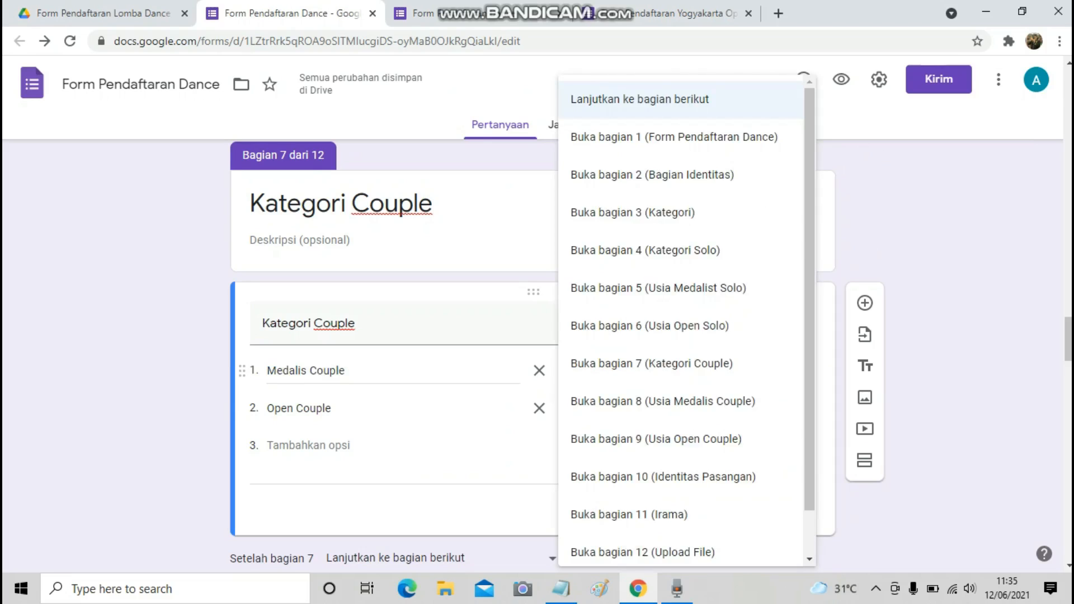
{"action": "left_click", "coordinate": [663, 401]}
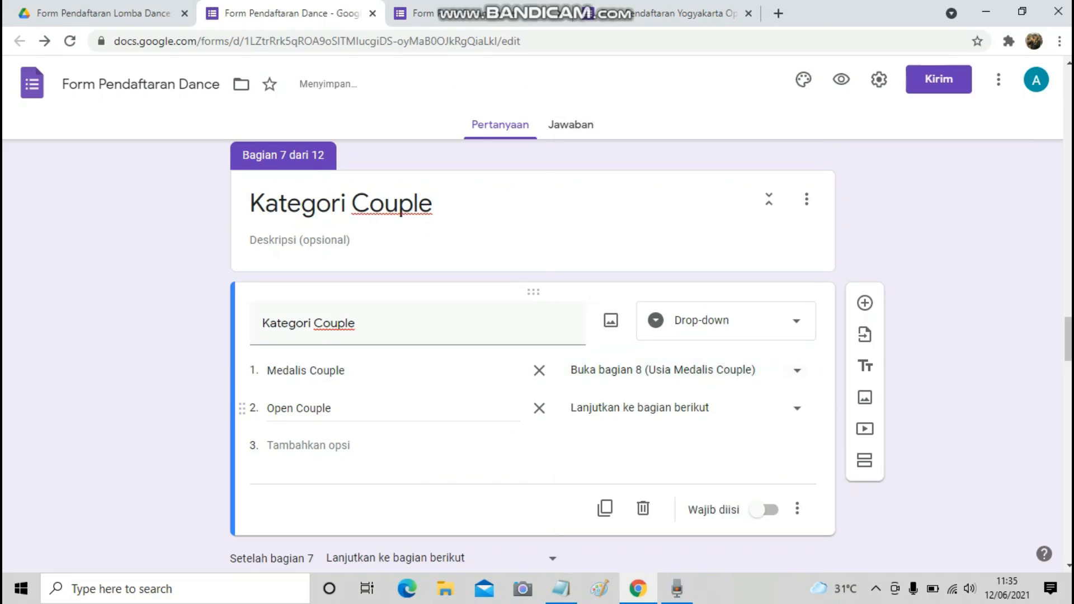
{"action": "left_click", "coordinate": [663, 408]}
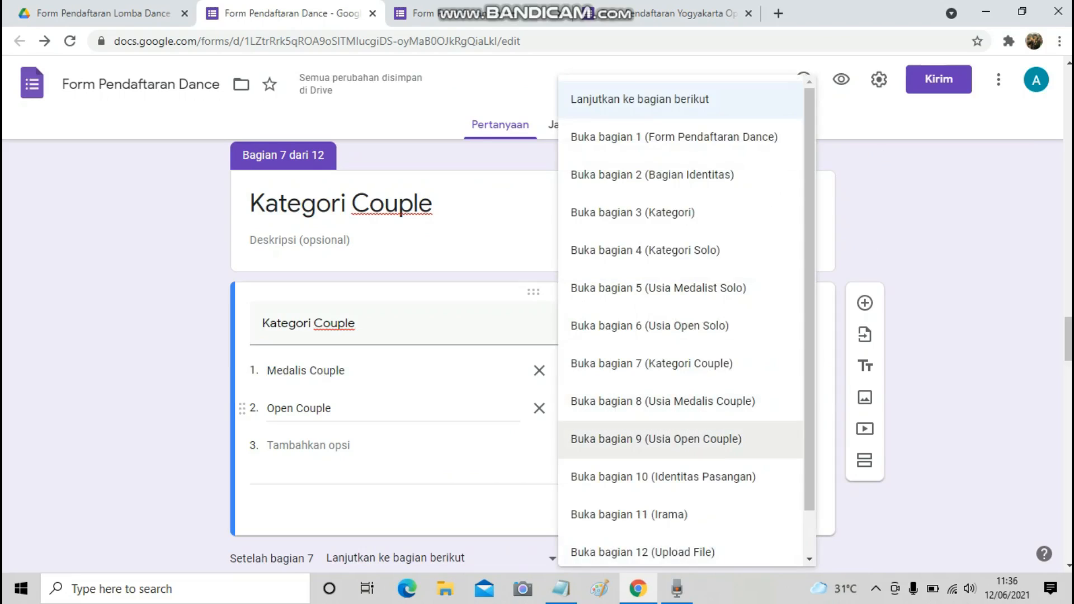
{"action": "left_click", "coordinate": [655, 439]}
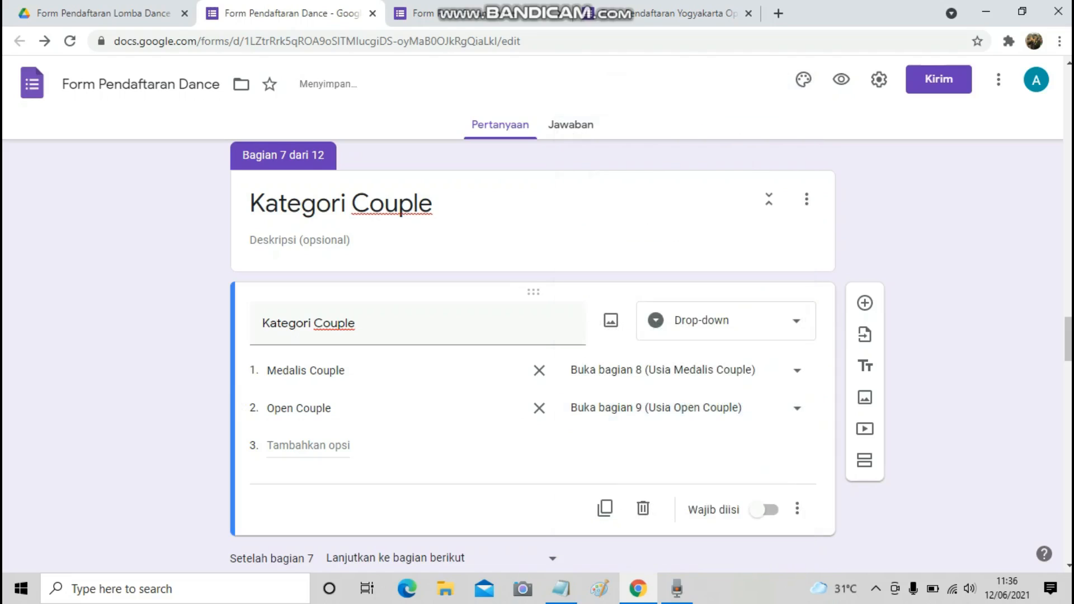
{"action": "scroll", "coordinate": [533, 358], "scroll_direction": "down", "scroll_amount": 7}
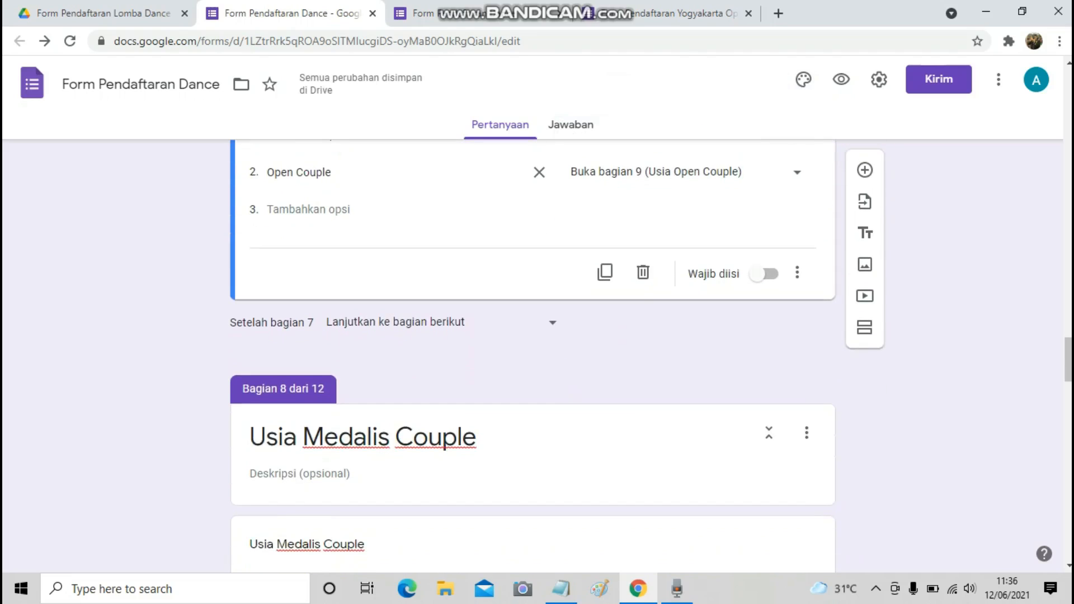
Mark the next 'go to Irama' routing rule in the planning notes.
{"action": "left_click", "coordinate": [561, 588]}
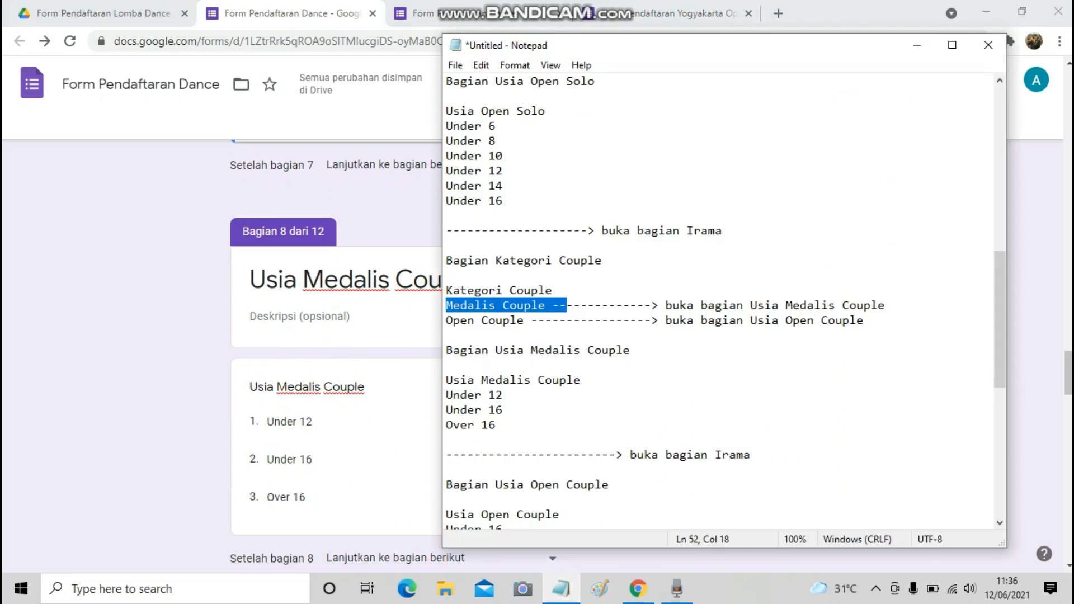
{"action": "scroll", "coordinate": [718, 302], "scroll_direction": "down", "scroll_amount": 2}
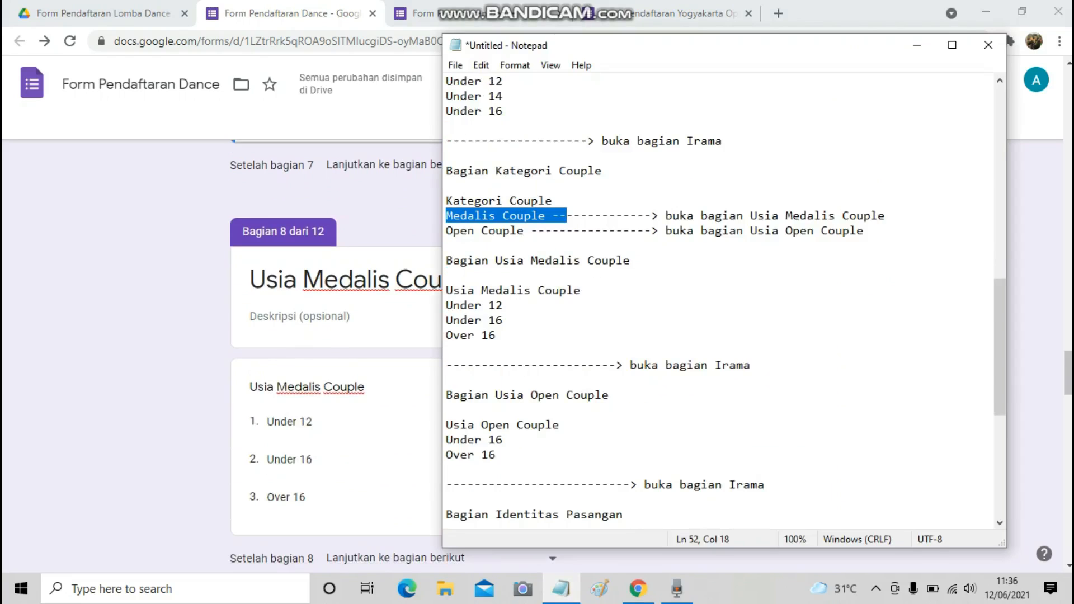
{"action": "left_click_drag", "start_coordinate": [446, 365], "coordinate": [750, 365]}
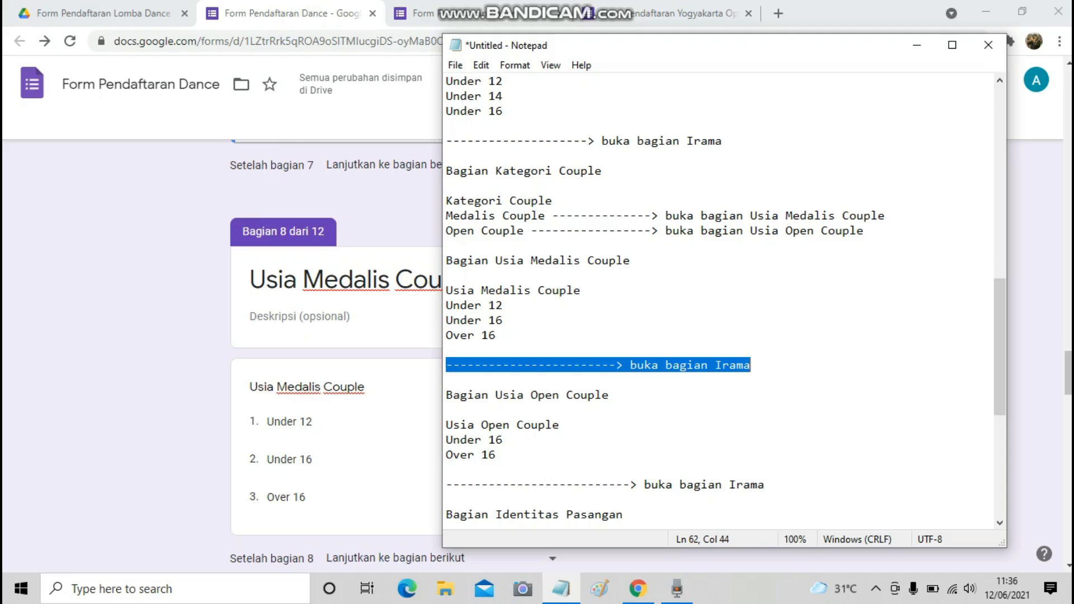
{"action": "left_click", "coordinate": [561, 588]}
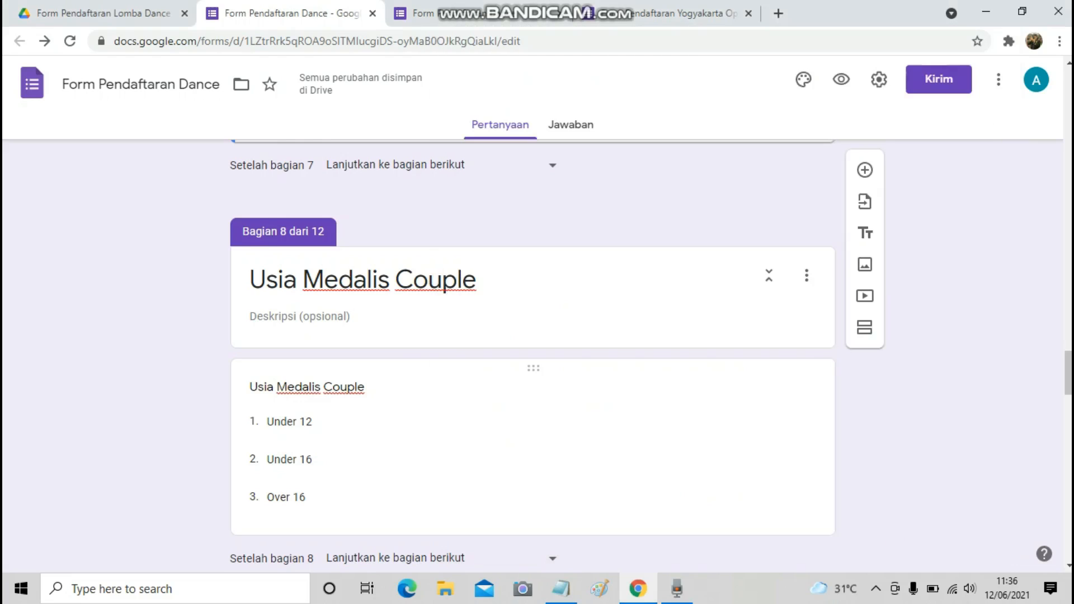
Set sections 8 and 9 to continue to section 11 (Irama).
{"action": "scroll", "coordinate": [560, 447], "scroll_direction": "down", "scroll_amount": 2}
{"action": "left_click", "coordinate": [425, 401]}
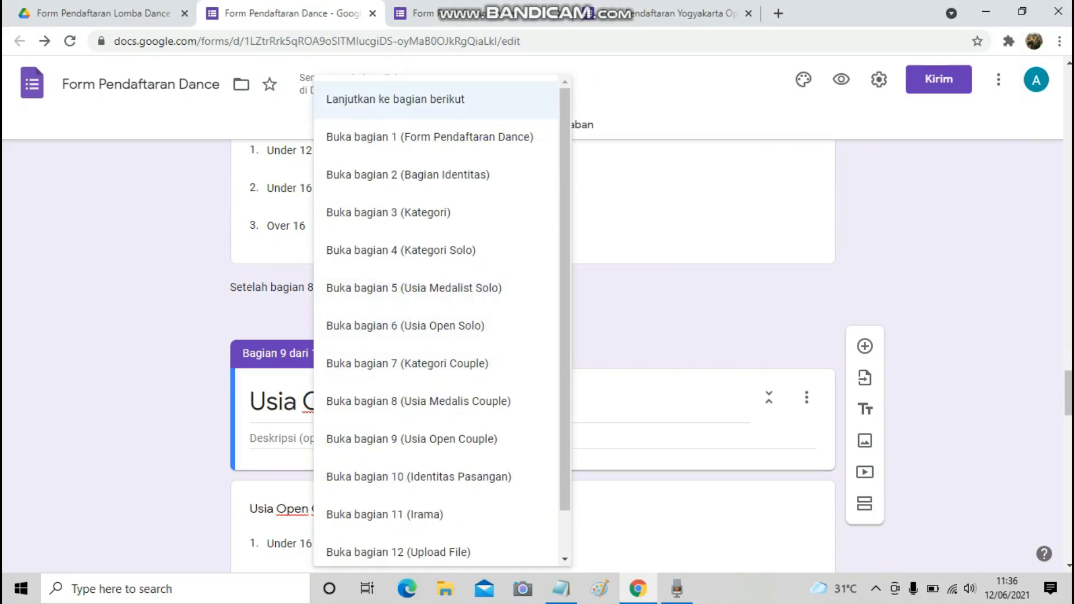
{"action": "left_click", "coordinate": [386, 515]}
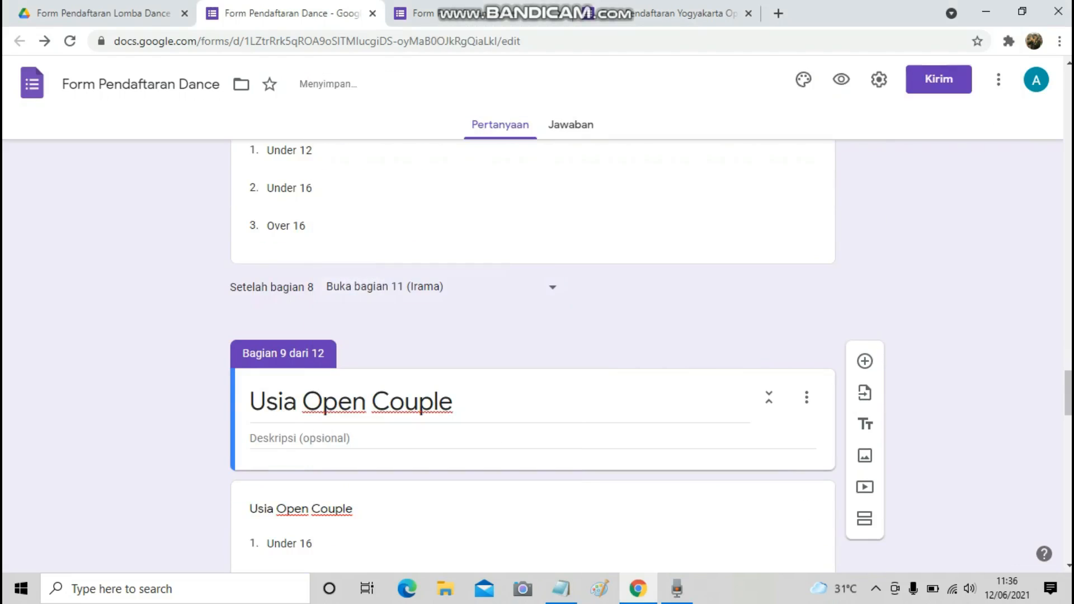
{"action": "scroll", "coordinate": [531, 335], "scroll_direction": "down", "scroll_amount": 3}
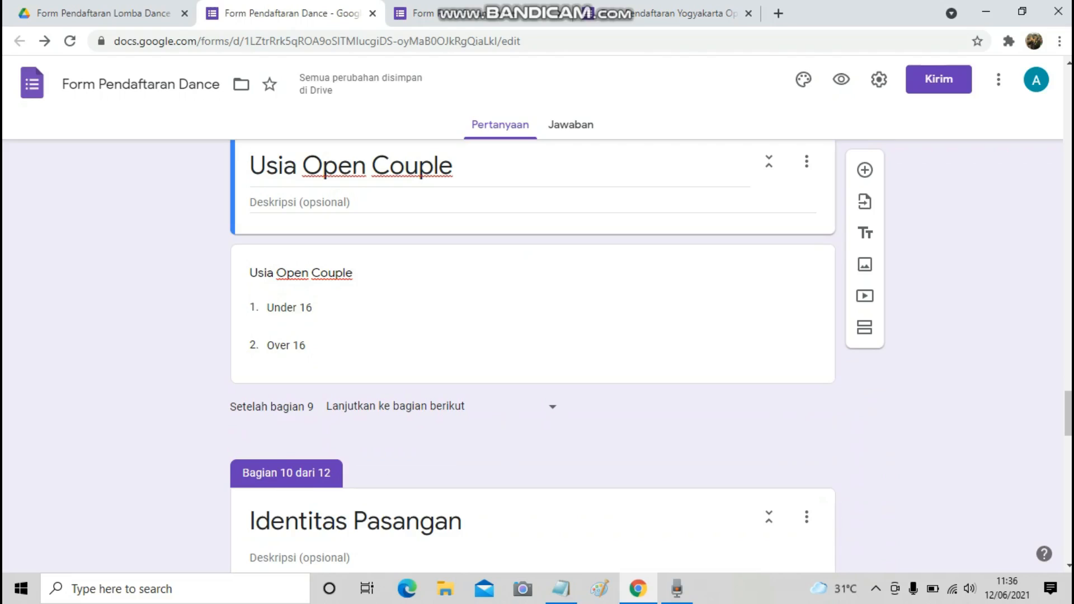
{"action": "left_click", "coordinate": [425, 406]}
{"action": "left_click", "coordinate": [386, 514]}
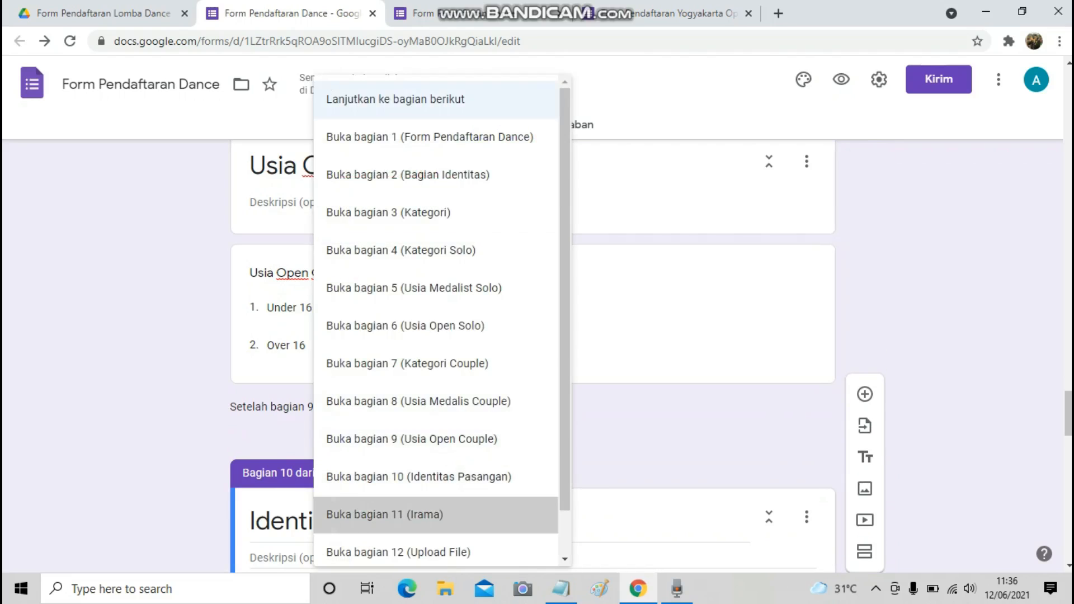
{"action": "scroll", "coordinate": [532, 356], "scroll_direction": "down", "scroll_amount": 2}
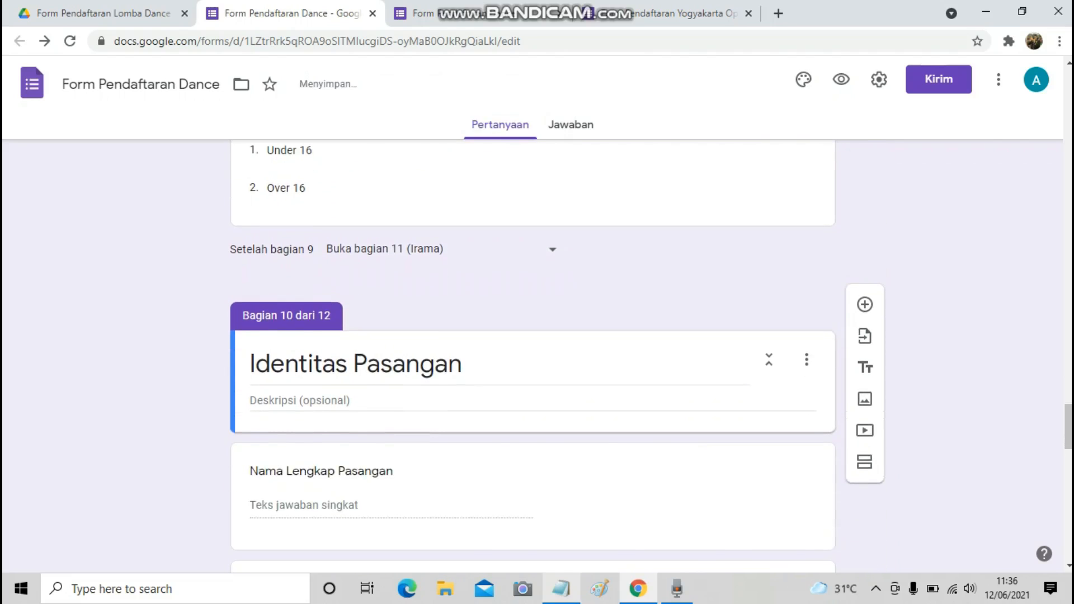
Mark the rule routing back to Kategori Couple in the planning notes.
{"action": "key", "text": "alt+Tab"}
{"action": "scroll", "coordinate": [718, 302], "scroll_direction": "down", "scroll_amount": 2}
{"action": "scroll", "coordinate": [719, 302], "scroll_direction": "down", "scroll_amount": 1}
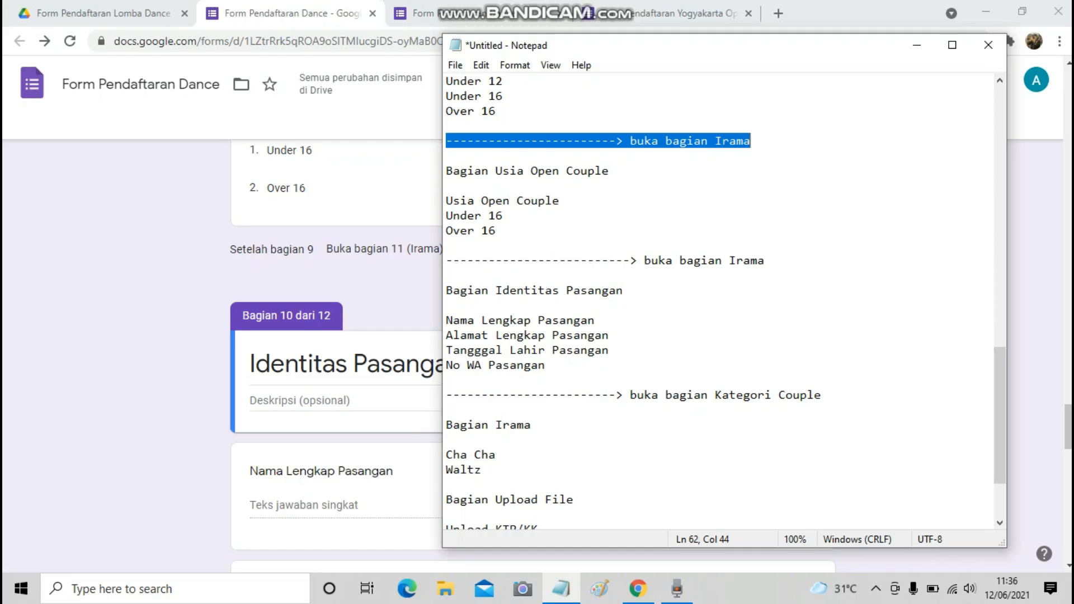
{"action": "left_click_drag", "start_coordinate": [446, 395], "coordinate": [821, 395]}
{"action": "key", "text": "alt+Tab"}
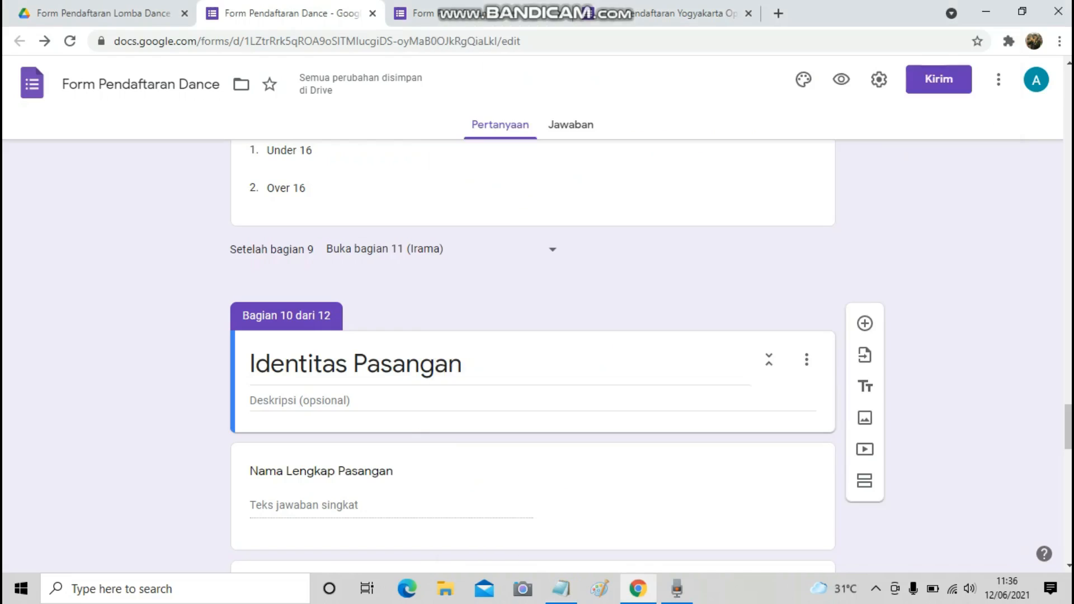
Make section 10 (Identitas Pasangan) continue to section 7 (Kategori Couple).
{"action": "scroll", "coordinate": [533, 355], "scroll_direction": "down", "scroll_amount": 5}
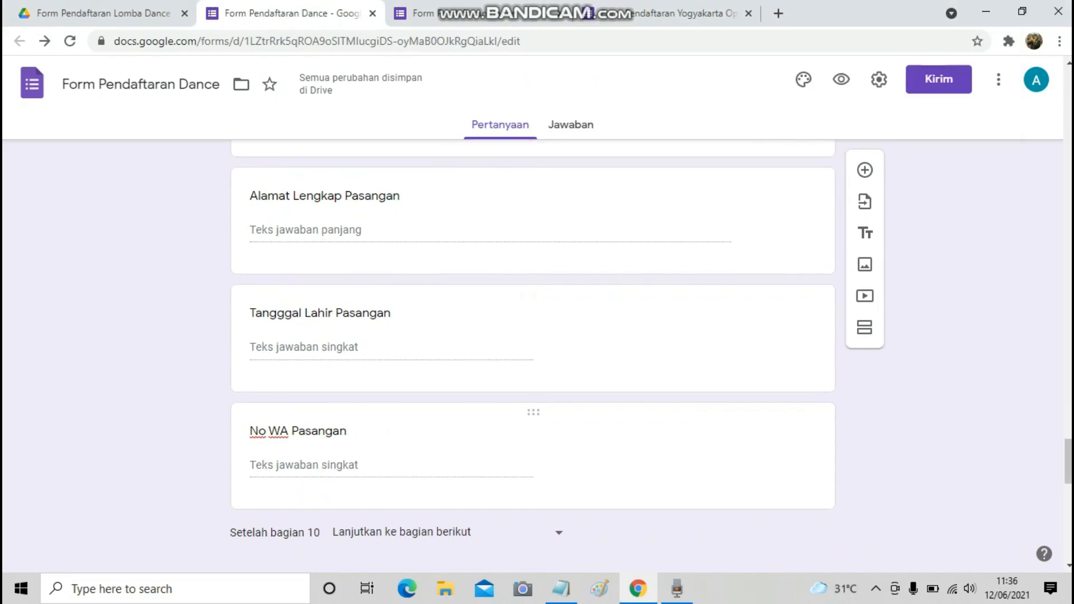
{"action": "scroll", "coordinate": [476, 405], "scroll_direction": "down", "scroll_amount": 1}
{"action": "left_click", "coordinate": [448, 454]}
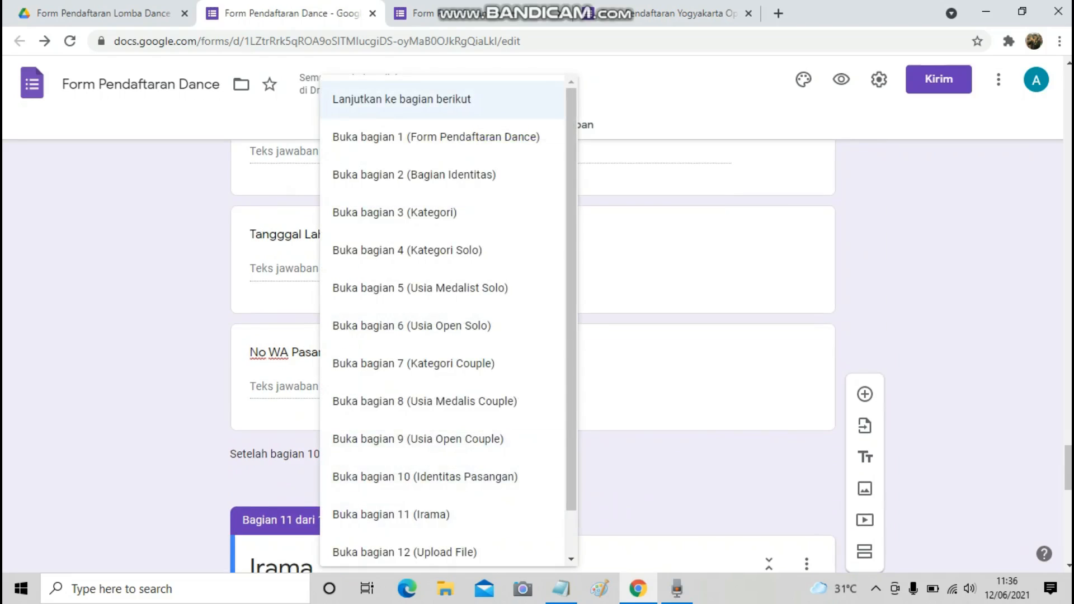
{"action": "left_click", "coordinate": [413, 363]}
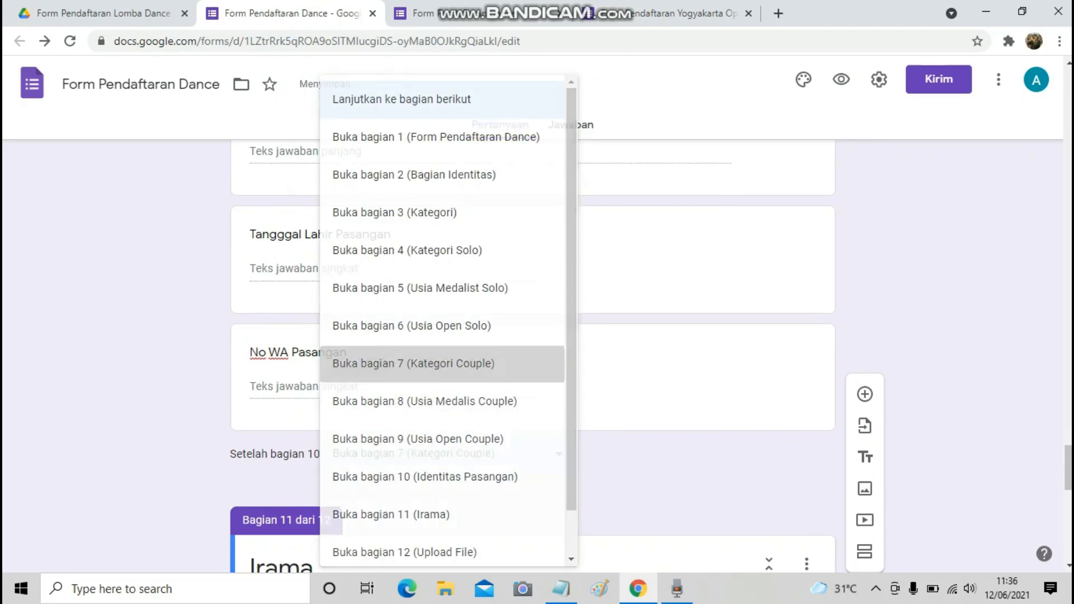
{"action": "scroll", "coordinate": [532, 335], "scroll_direction": "down", "scroll_amount": 5}
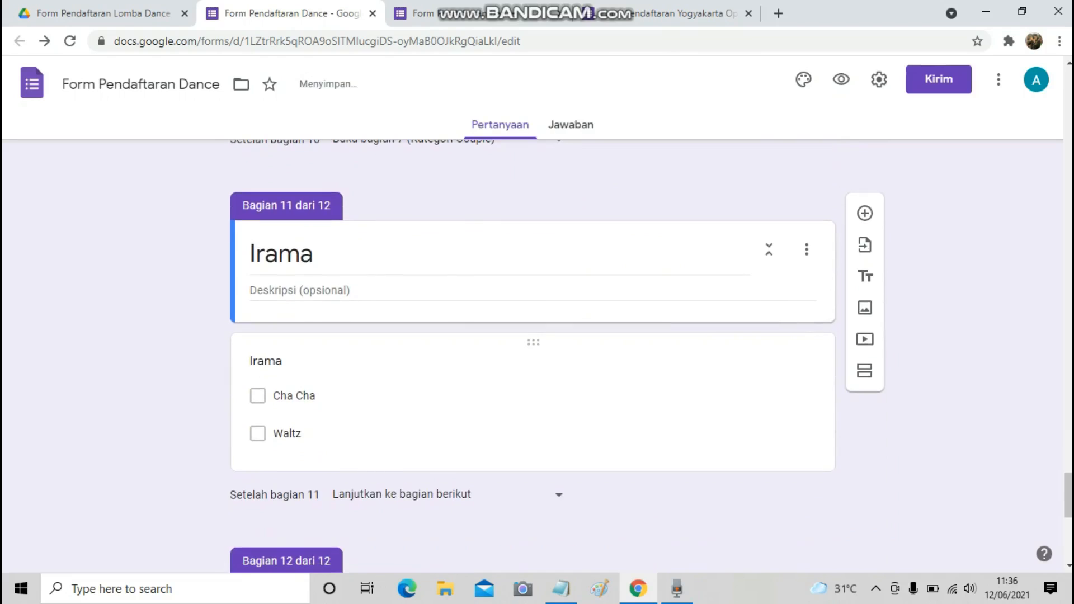
Check the routing notes, then scroll back to the top of the form.
{"action": "left_click", "coordinate": [561, 589]}
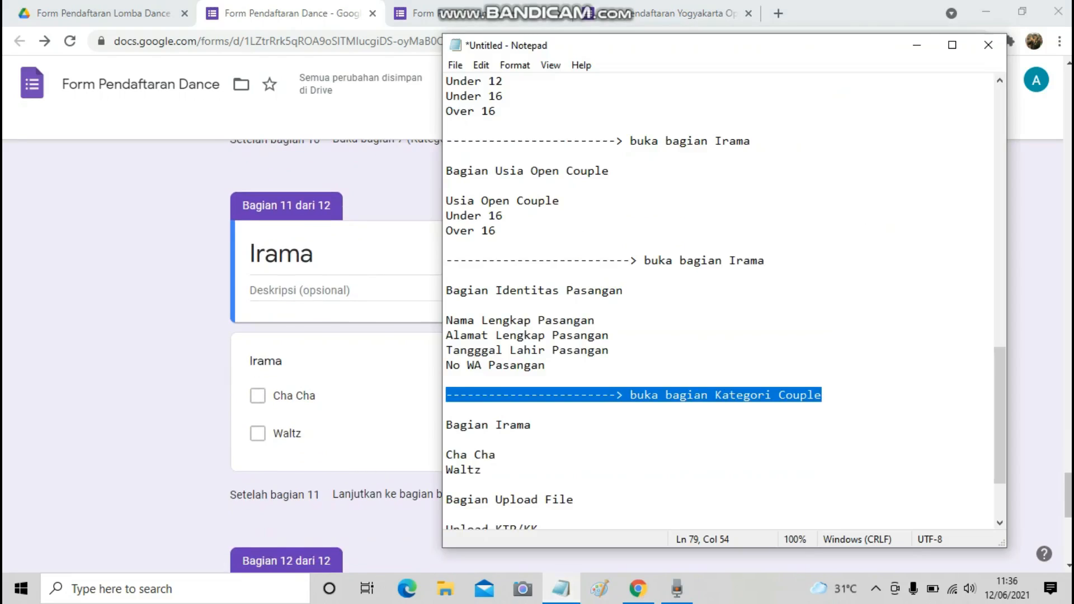
{"action": "scroll", "coordinate": [726, 303], "scroll_direction": "down", "scroll_amount": 1}
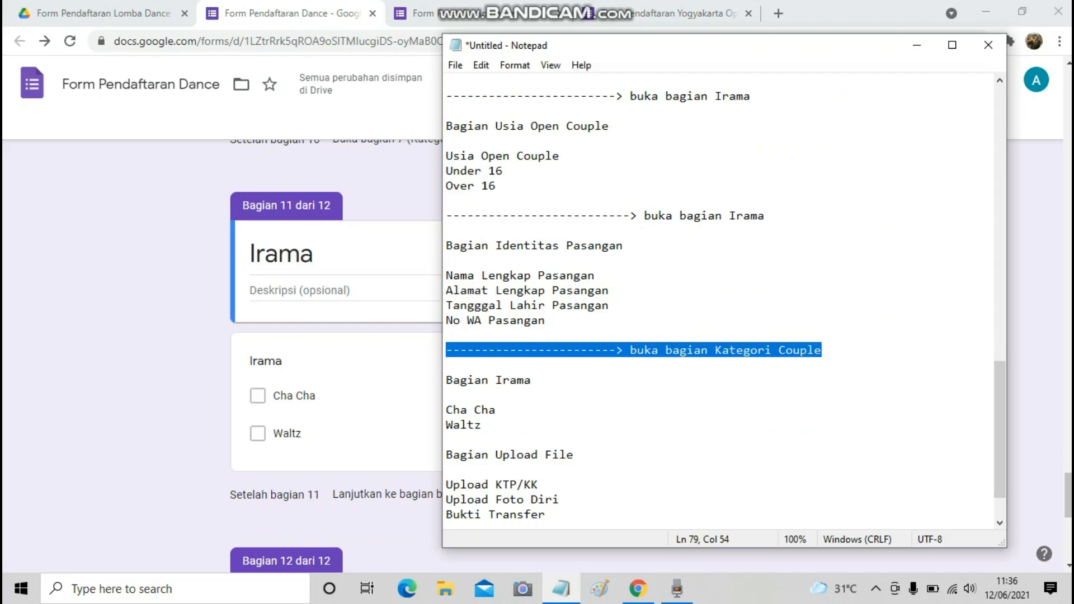
{"action": "key", "text": "alt+Tab"}
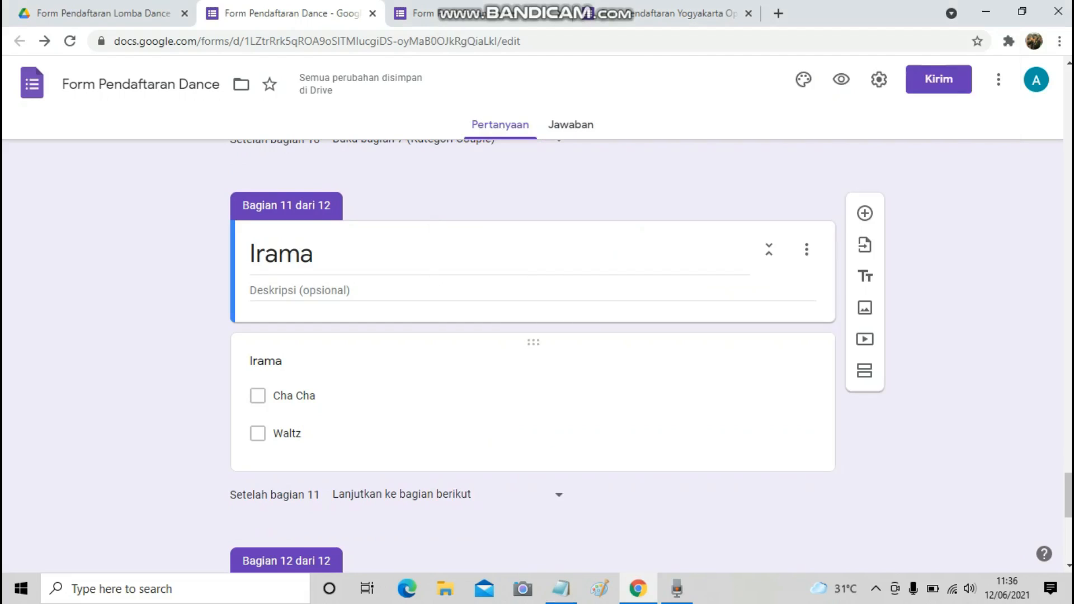
{"action": "scroll", "coordinate": [533, 358], "scroll_direction": "down", "scroll_amount": 5}
{"action": "scroll", "coordinate": [532, 358], "scroll_direction": "down", "scroll_amount": 2}
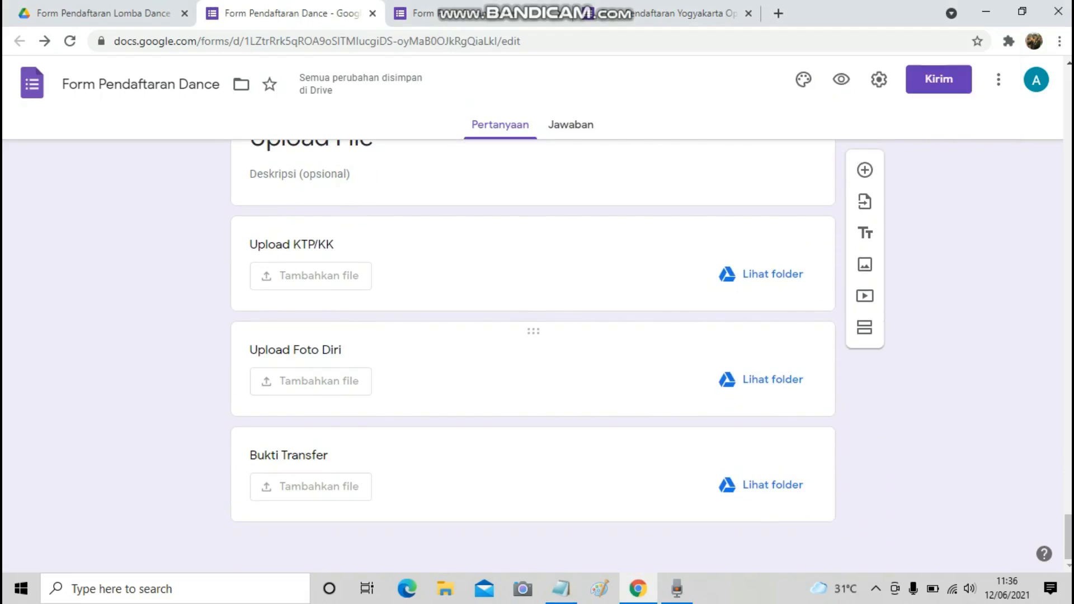
{"action": "scroll", "coordinate": [532, 358], "scroll_direction": "up", "scroll_amount": 8}
{"action": "scroll", "coordinate": [533, 358], "scroll_direction": "up", "scroll_amount": 20}
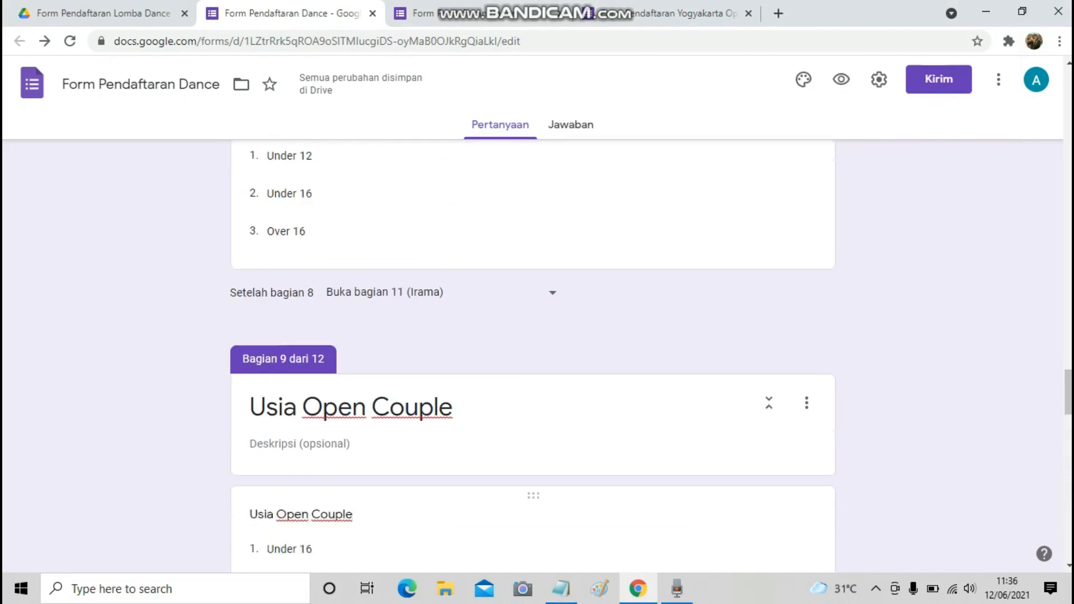
{"action": "scroll", "coordinate": [533, 359], "scroll_direction": "up", "scroll_amount": 20}
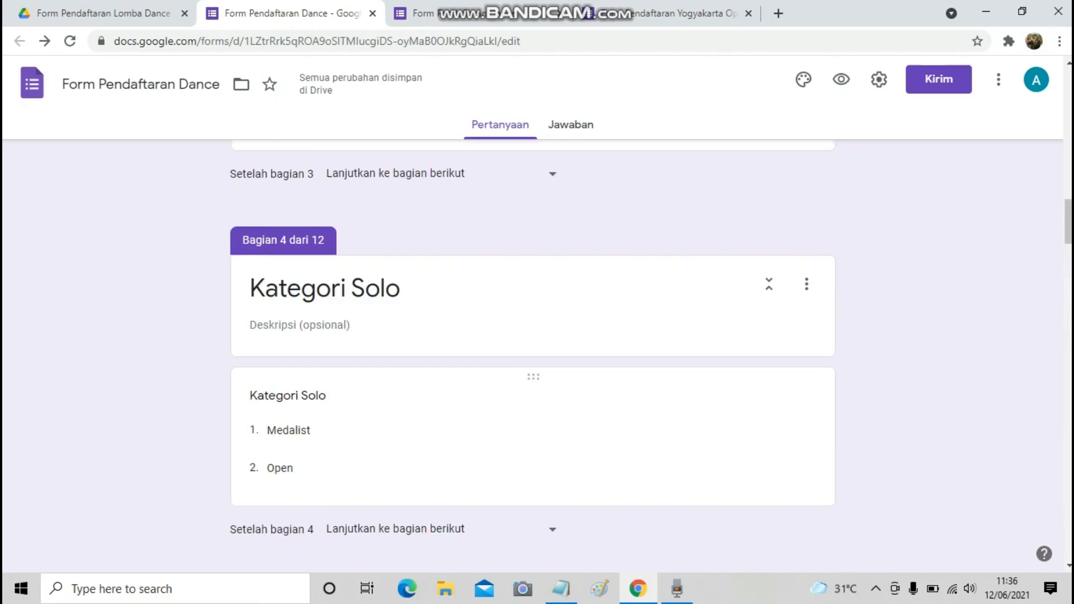
{"action": "scroll", "coordinate": [533, 358], "scroll_direction": "up", "scroll_amount": 1}
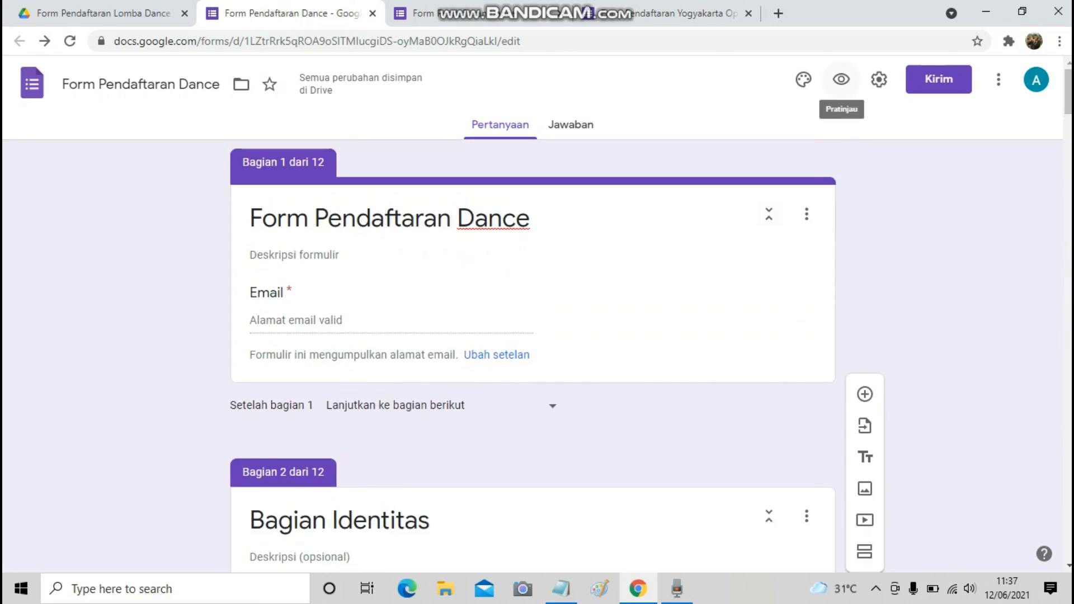
Insert the hands-on-piano picture as the form's header image.
{"action": "left_click", "coordinate": [804, 79]}
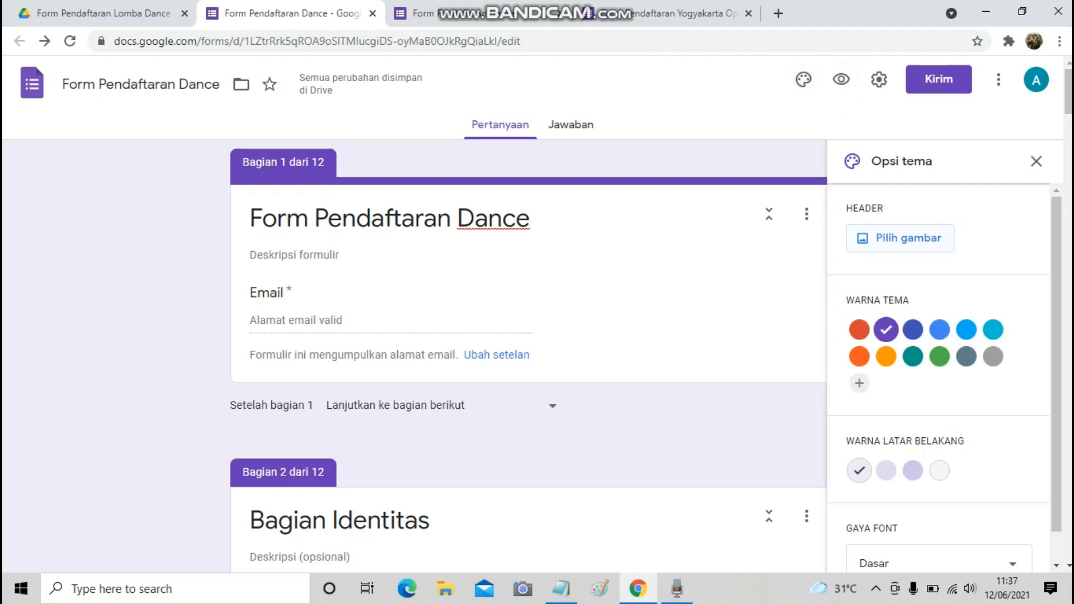
{"action": "left_click", "coordinate": [900, 238]}
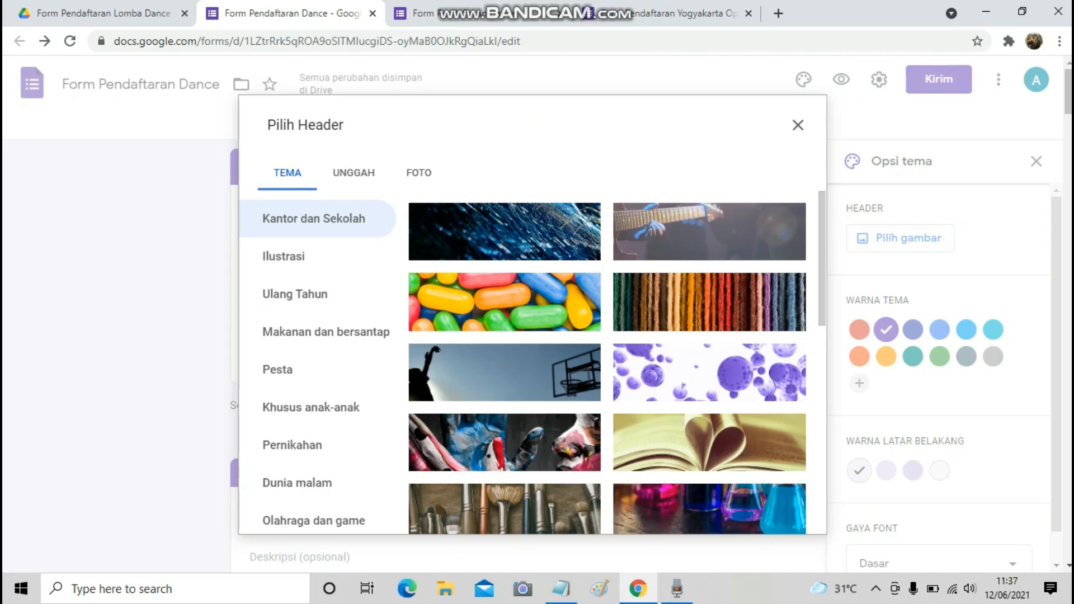
{"action": "scroll", "coordinate": [607, 363], "scroll_direction": "down", "scroll_amount": 7}
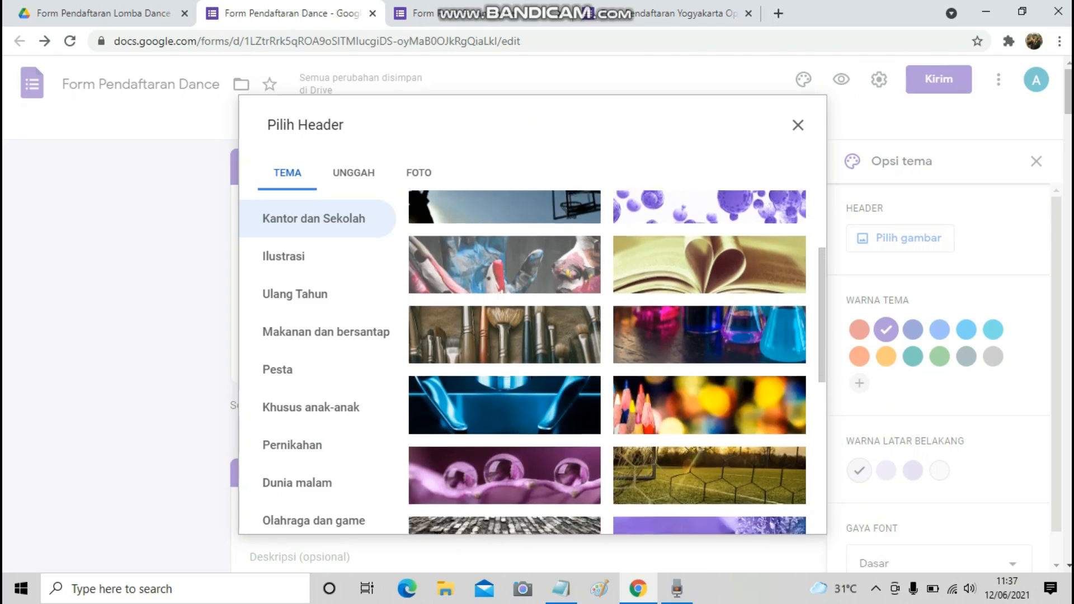
{"action": "scroll", "coordinate": [607, 363], "scroll_direction": "down", "scroll_amount": 3}
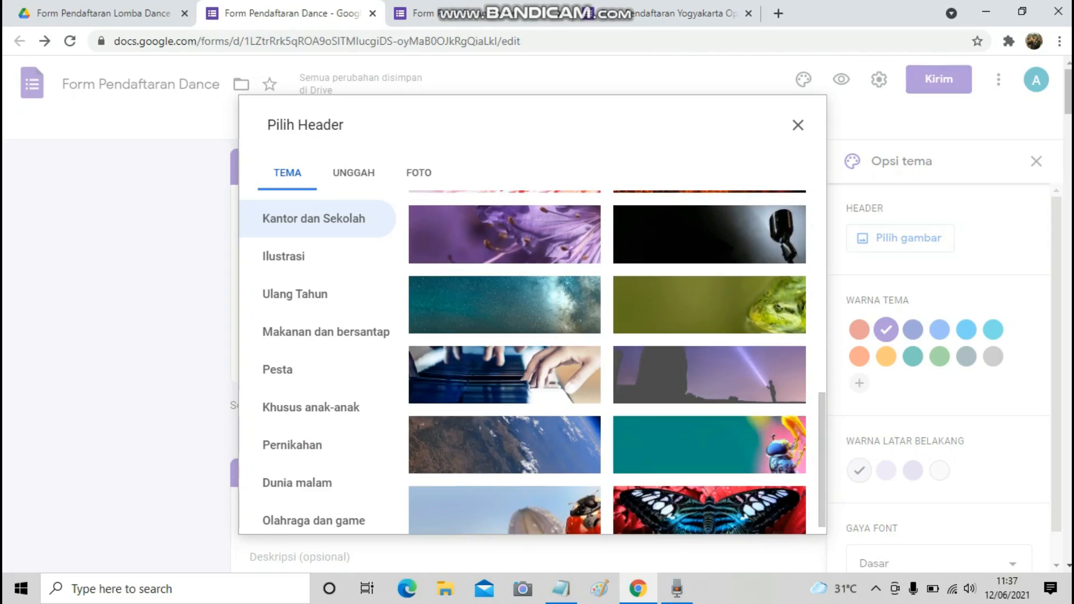
{"action": "left_click", "coordinate": [505, 375]}
{"action": "left_click", "coordinate": [782, 514]}
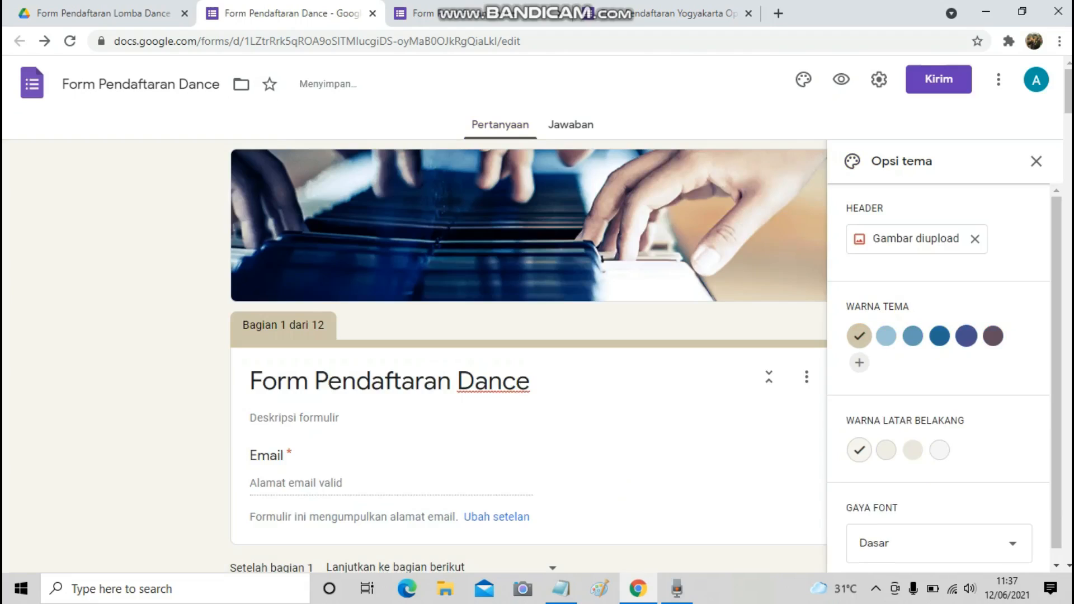
Set the theme colour to dark blue and the font style to Dasar after trying Formal and Lucu.
{"action": "left_click", "coordinate": [940, 336]}
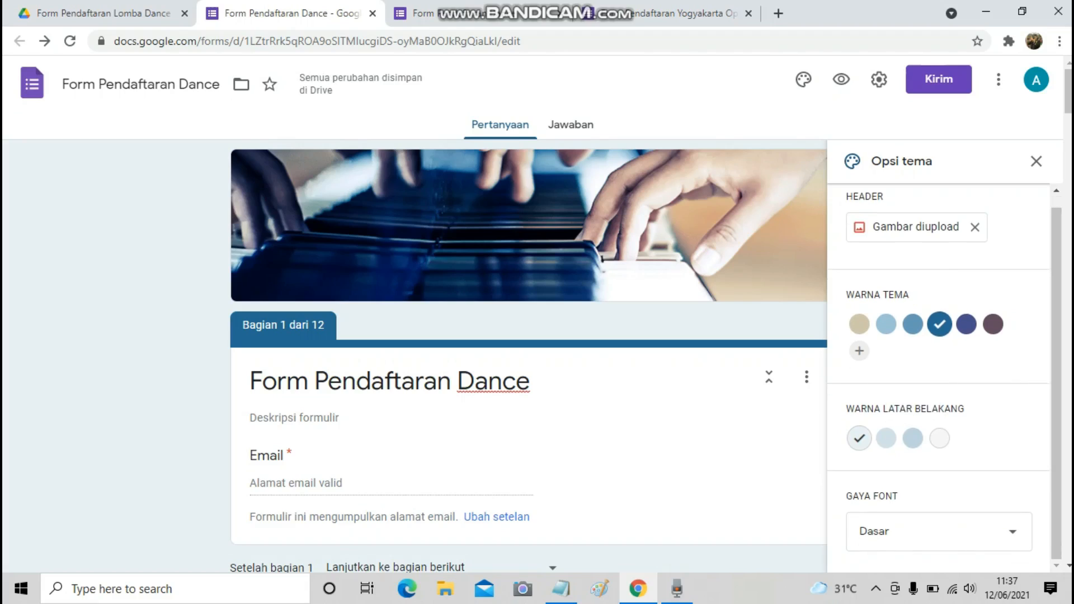
{"action": "left_click", "coordinate": [939, 531]}
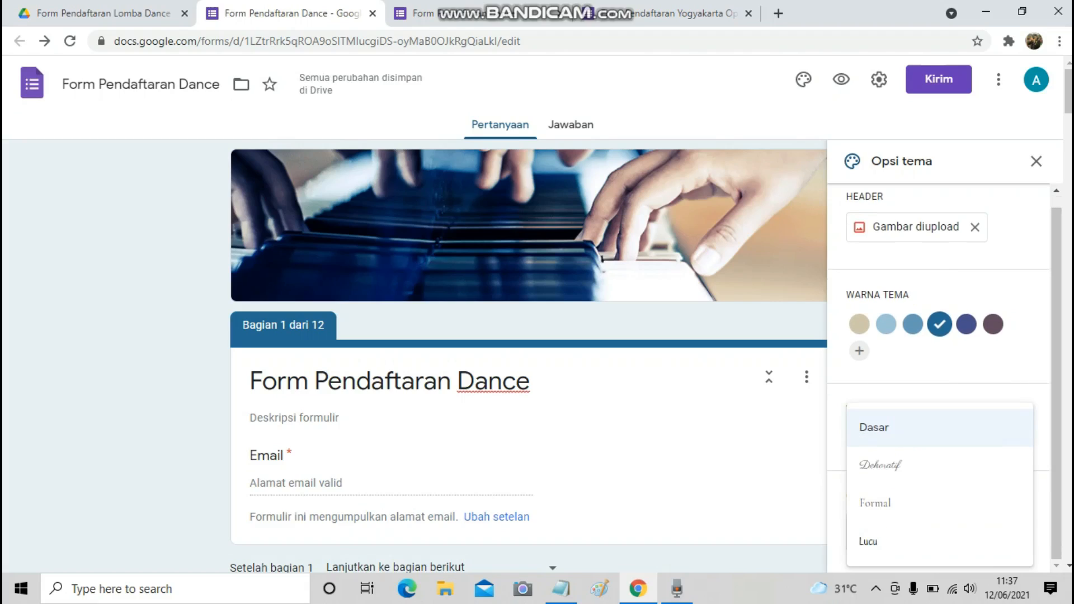
{"action": "left_click", "coordinate": [918, 503]}
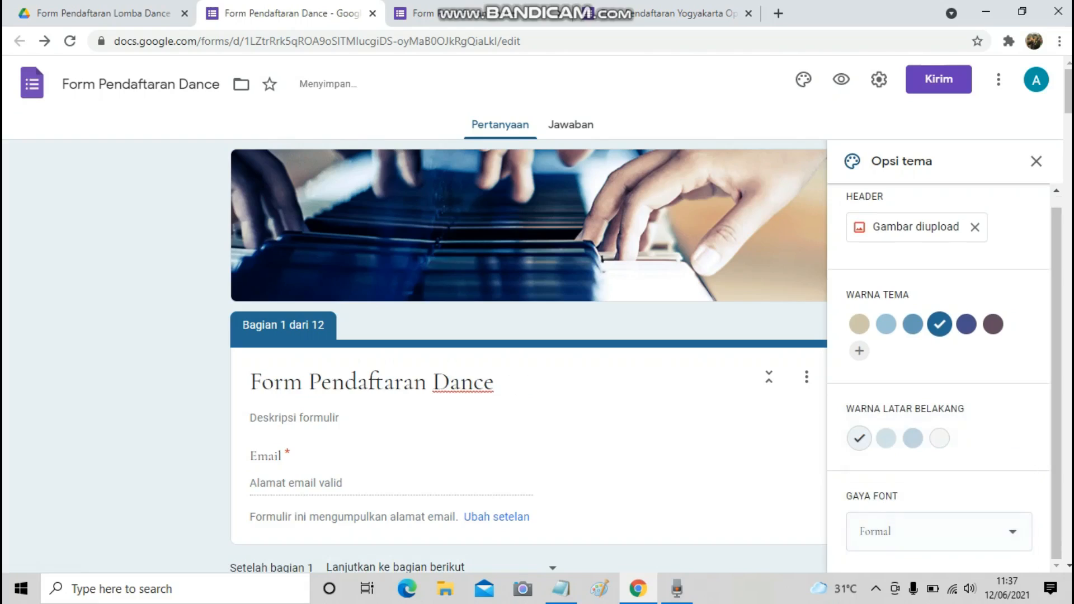
{"action": "left_click", "coordinate": [939, 531]}
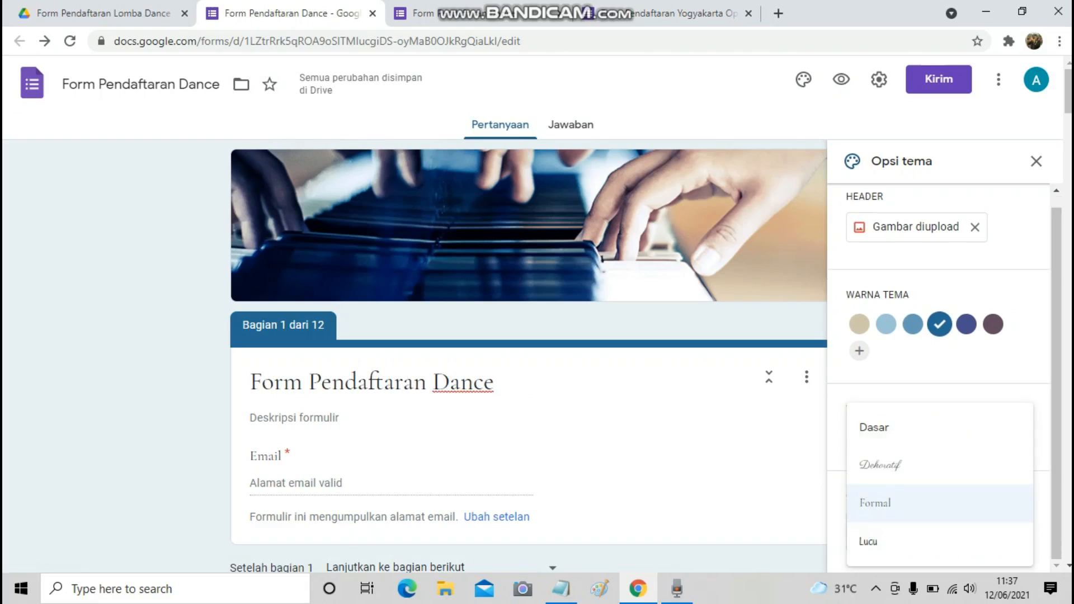
{"action": "left_click", "coordinate": [870, 539]}
{"action": "left_click", "coordinate": [939, 531]}
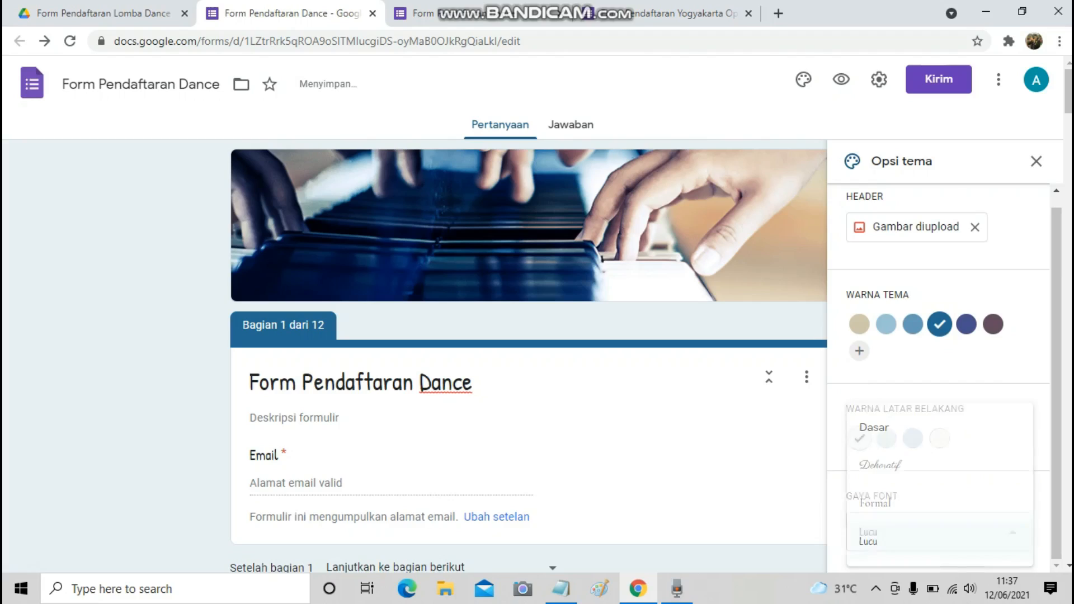
{"action": "left_click", "coordinate": [874, 428]}
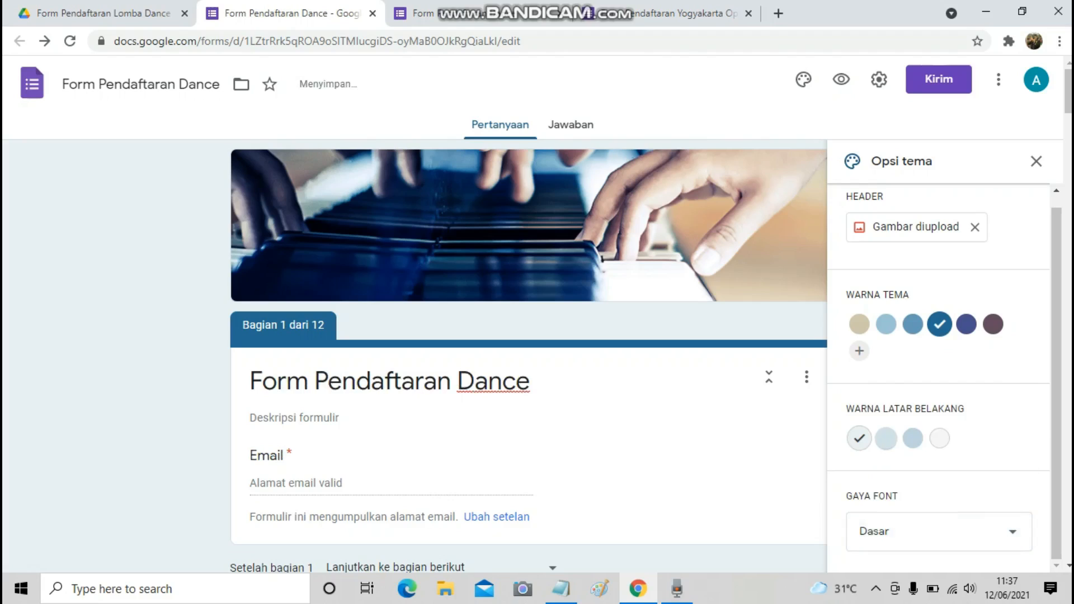
{"action": "left_click", "coordinate": [1036, 161]}
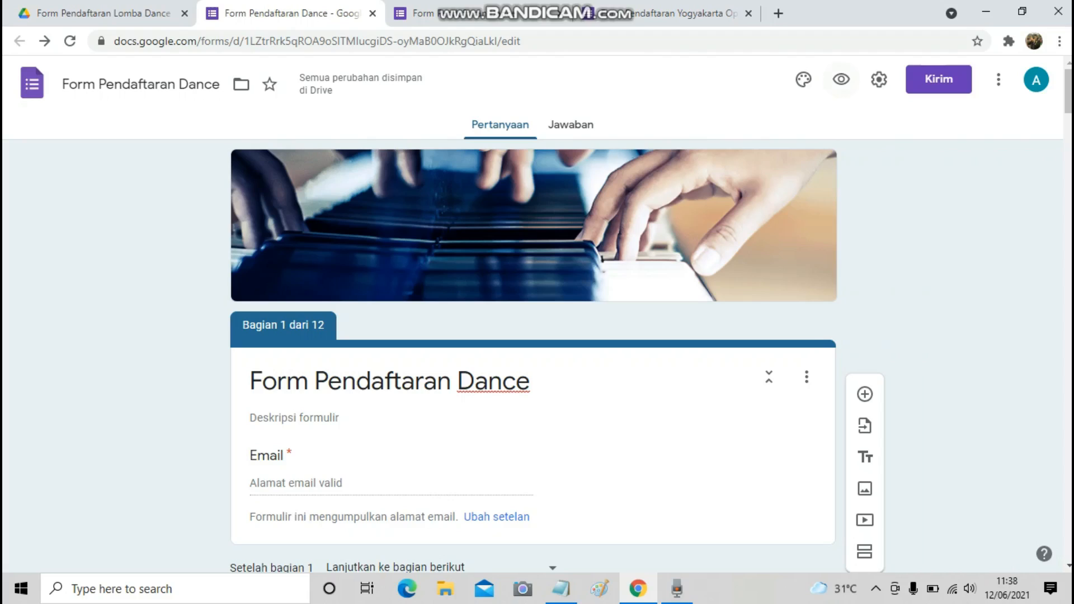
Preview the form, enter a test email address in the Email field, and continue to Bagian Identitas.
{"action": "left_click", "coordinate": [841, 78]}
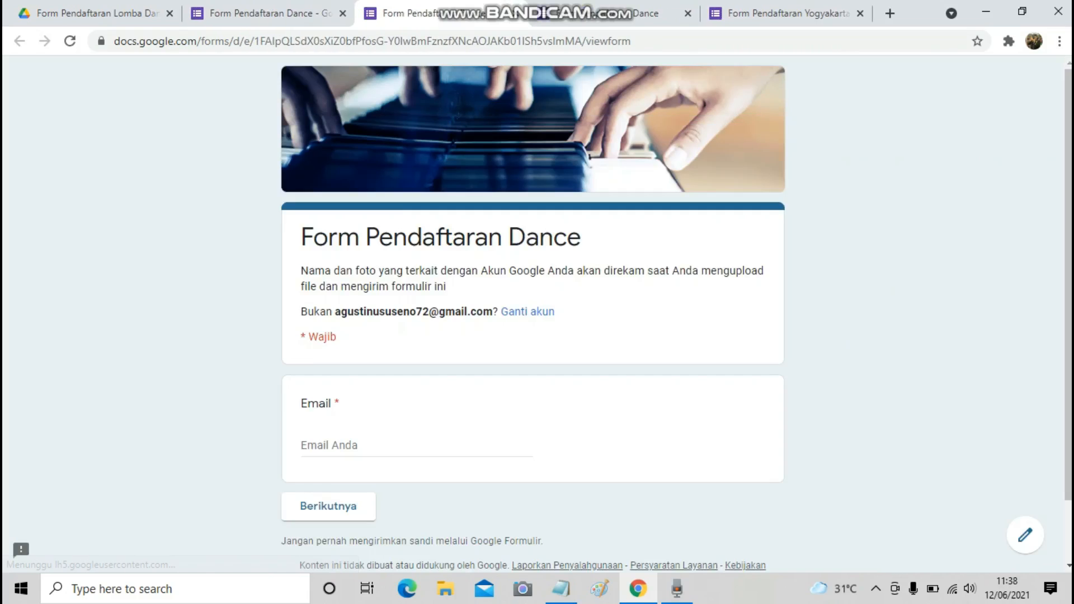
{"action": "scroll", "coordinate": [533, 313], "scroll_direction": "down", "scroll_amount": 1}
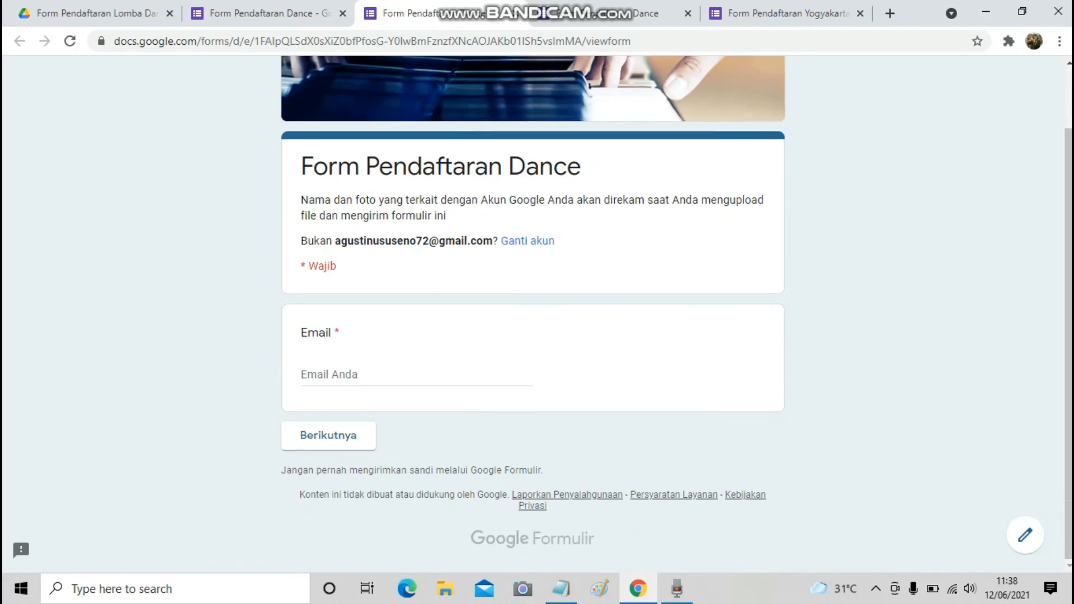
{"action": "scroll", "coordinate": [532, 313], "scroll_direction": "up", "scroll_amount": 1}
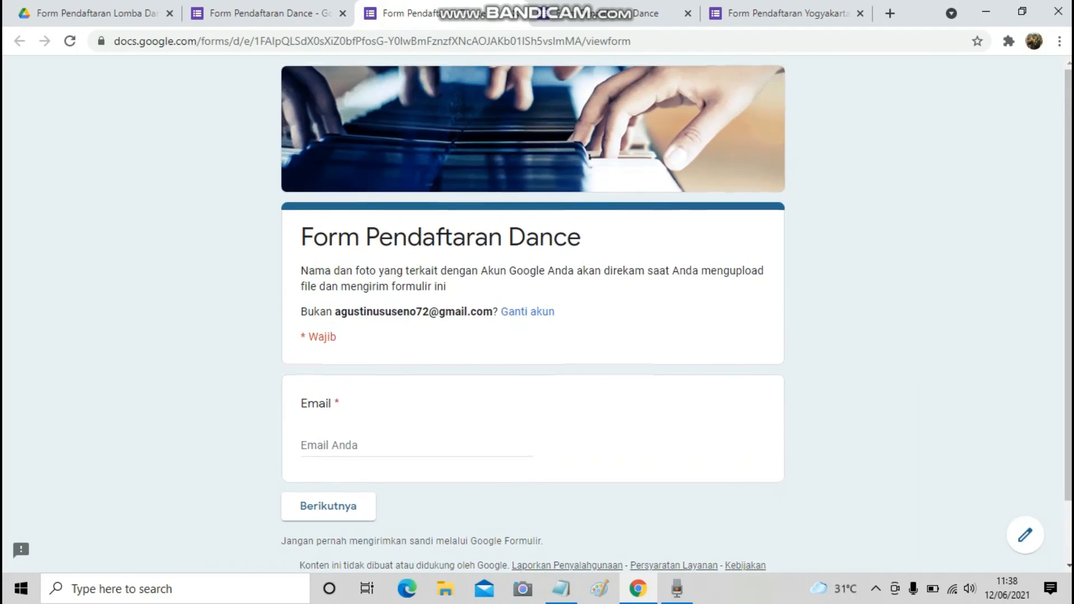
{"action": "scroll", "coordinate": [533, 314], "scroll_direction": "down", "scroll_amount": 1}
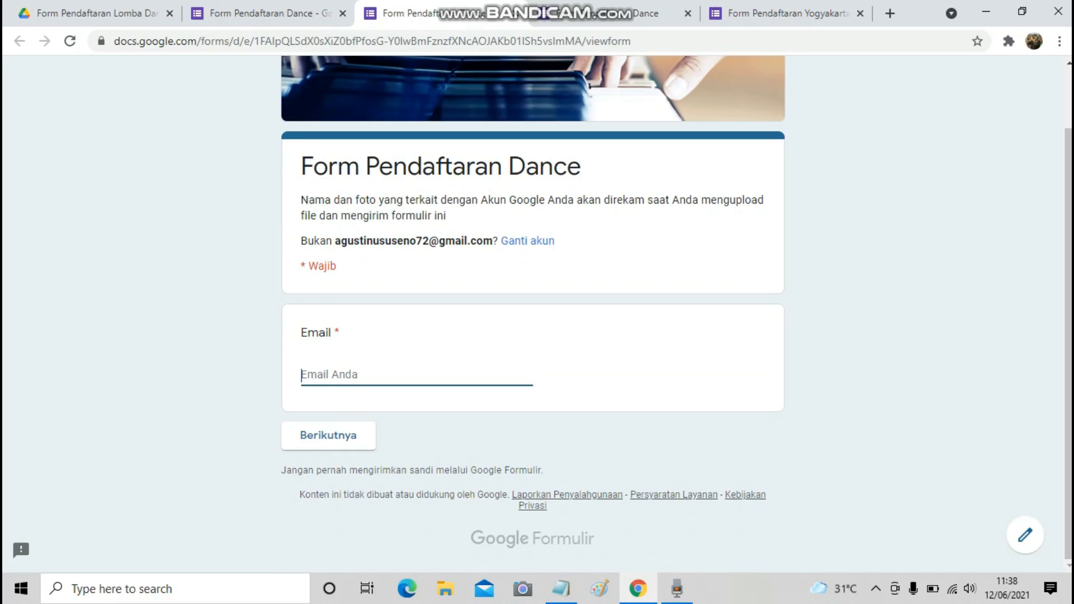
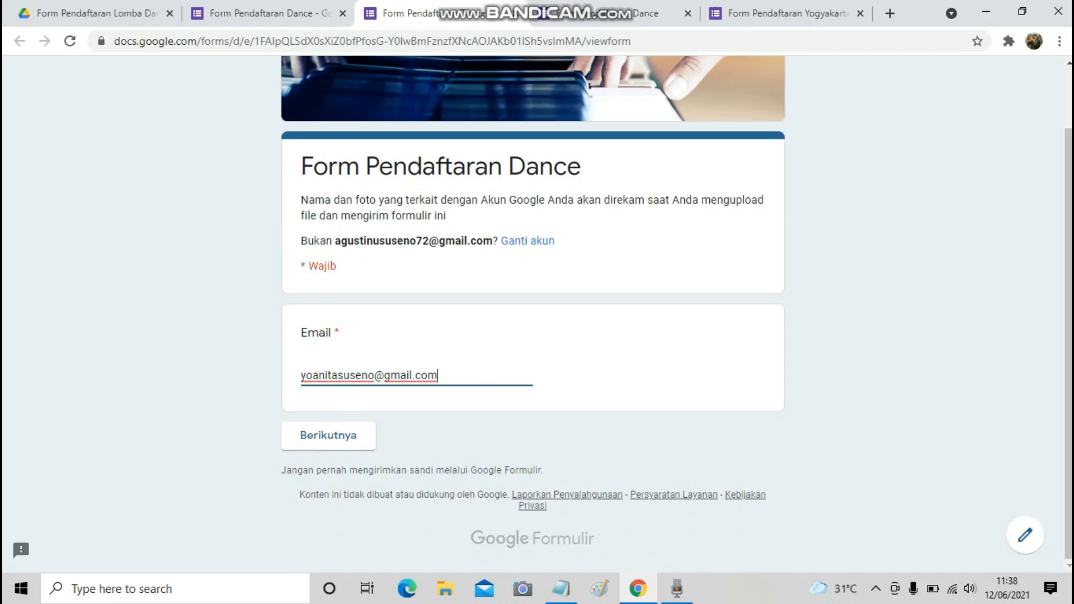
{"action": "left_click", "coordinate": [329, 435]}
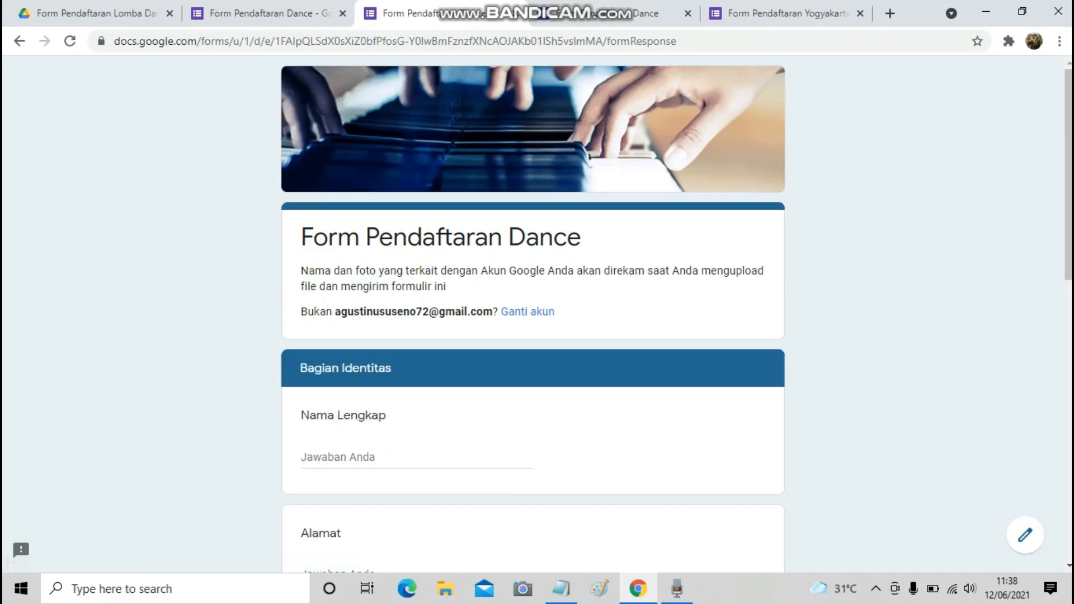
Fill in the respondent's full name, address, regency, and province DI Yogyakarta.
{"action": "scroll", "coordinate": [533, 313], "scroll_direction": "down", "scroll_amount": 1}
{"action": "left_click", "coordinate": [301, 379]}
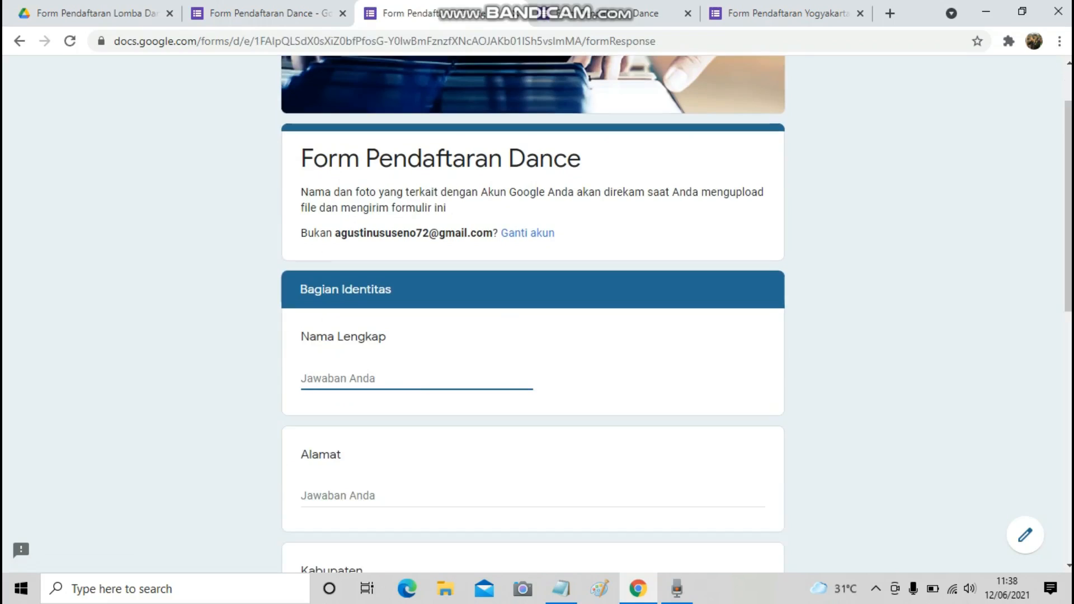
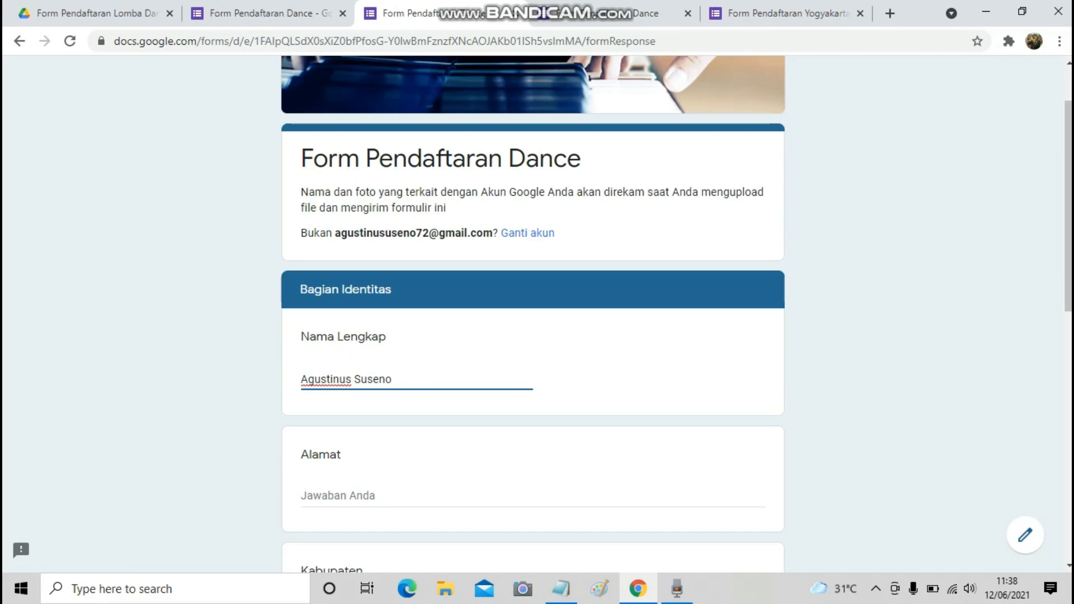
{"action": "scroll", "coordinate": [533, 313], "scroll_direction": "down", "scroll_amount": 2}
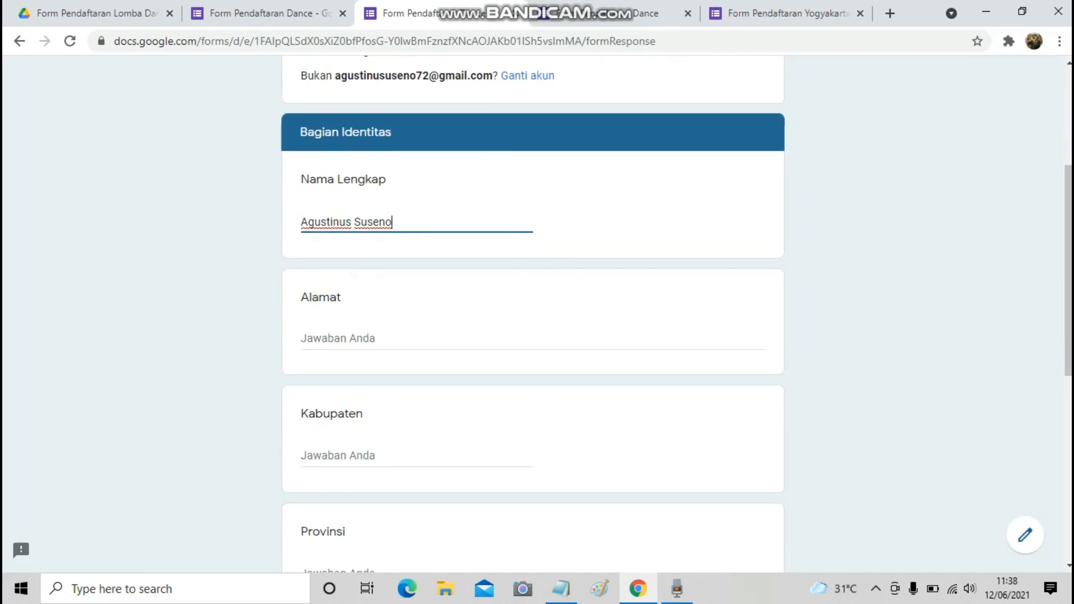
{"action": "left_click", "coordinate": [353, 339]}
{"action": "type", "text": "Bangirejo"}
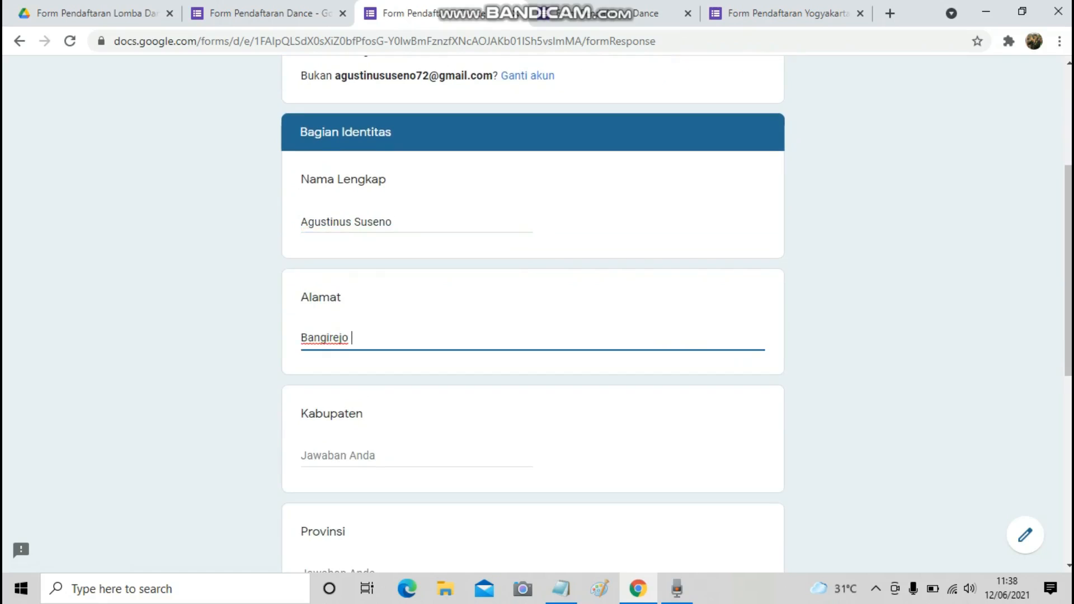
{"action": "left_click", "coordinate": [339, 456]}
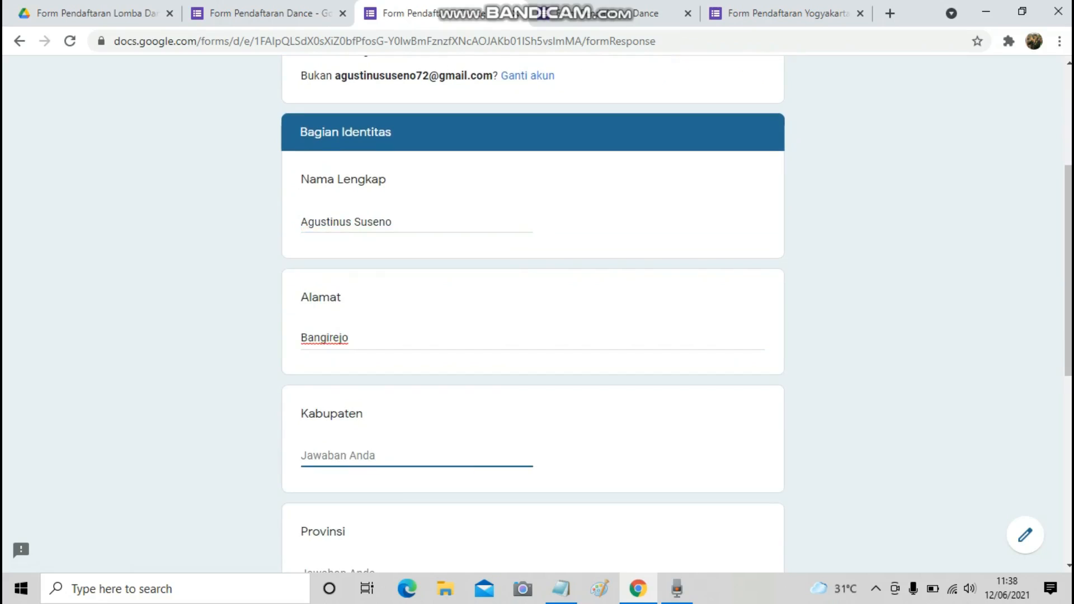
{"action": "type", "text": "Jogjakarta"}
{"action": "scroll", "coordinate": [533, 313], "scroll_direction": "down", "scroll_amount": 2}
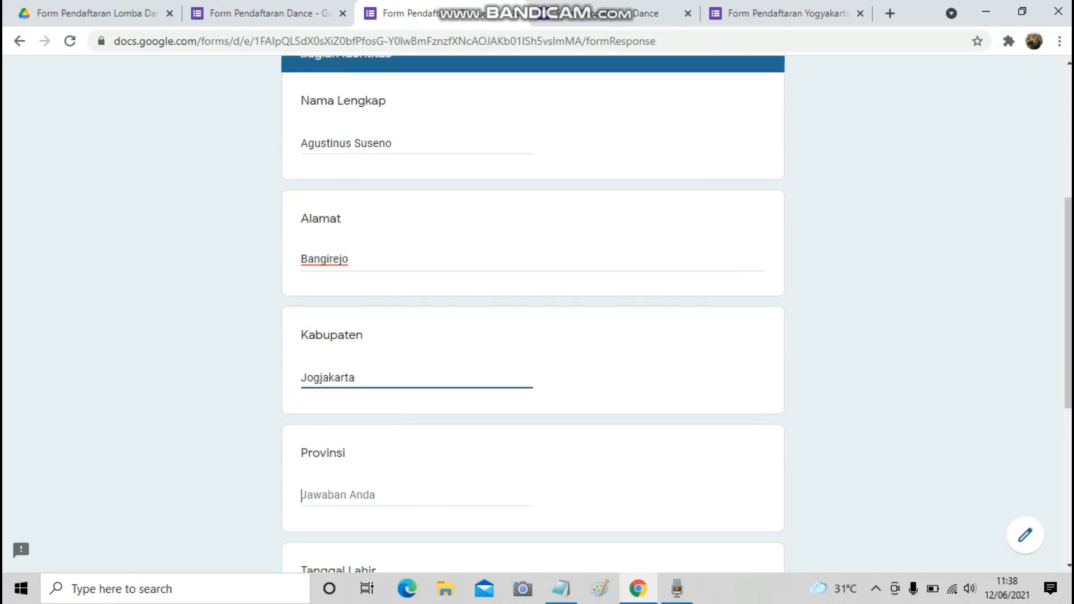
{"action": "type", "text": "DI "}
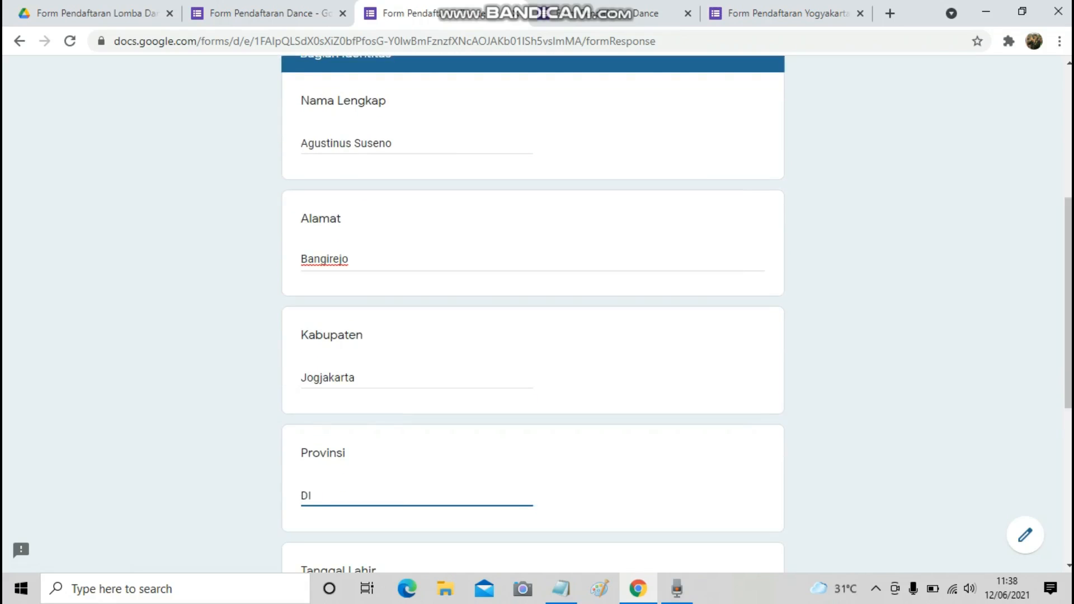
{"action": "type", "text": "Yogyakarta"}
{"action": "scroll", "coordinate": [532, 313], "scroll_direction": "down", "scroll_amount": 4}
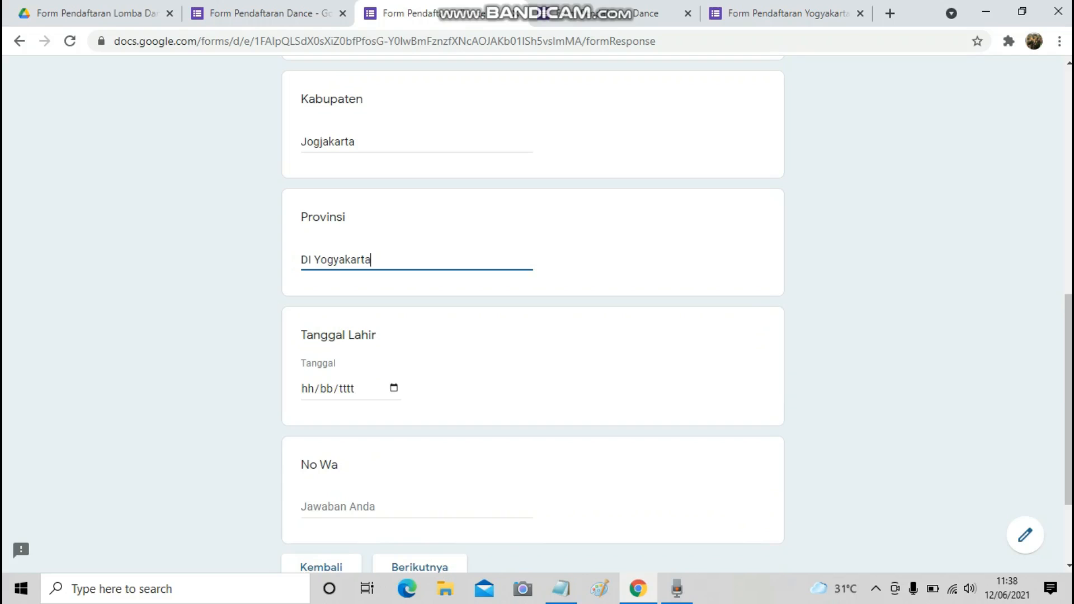
Set the birth date to 10 February 1998 in the date picker.
{"action": "left_click", "coordinate": [393, 388]}
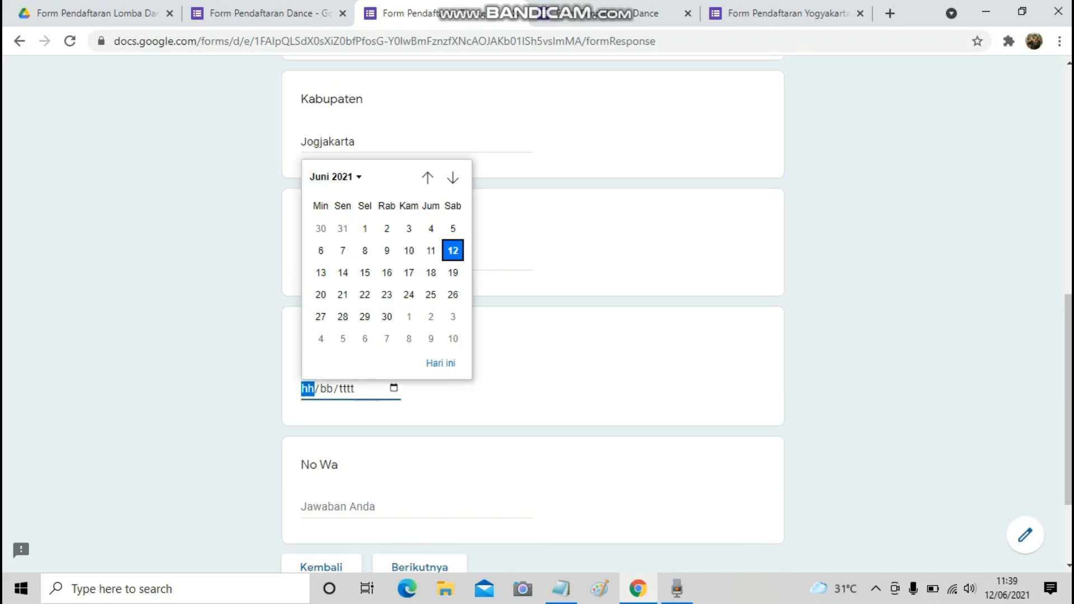
{"action": "left_click", "coordinate": [336, 178]}
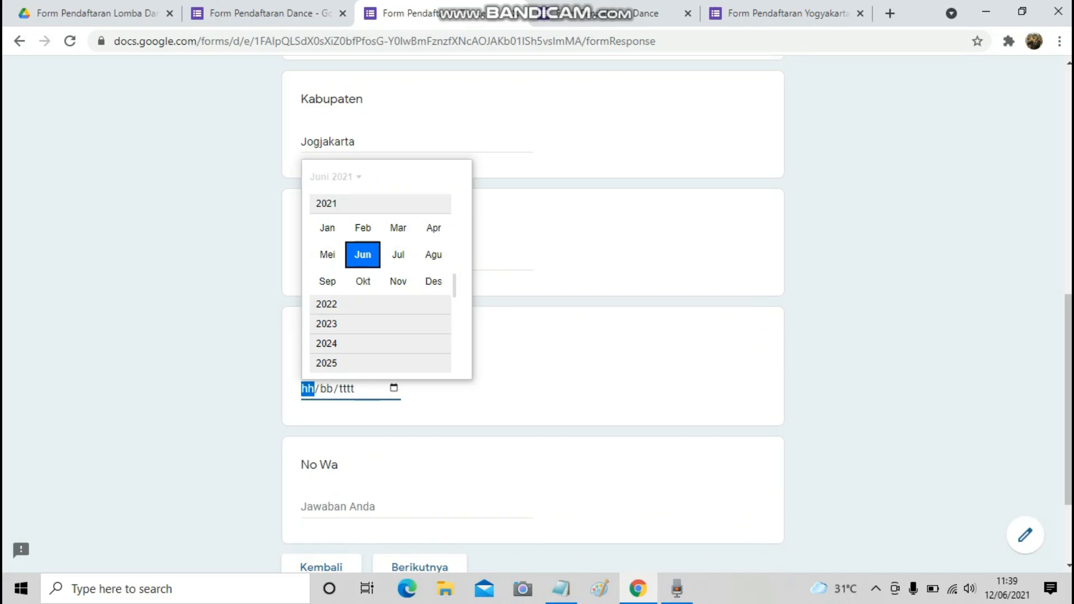
{"action": "scroll", "coordinate": [380, 279], "scroll_direction": "up", "scroll_amount": 3}
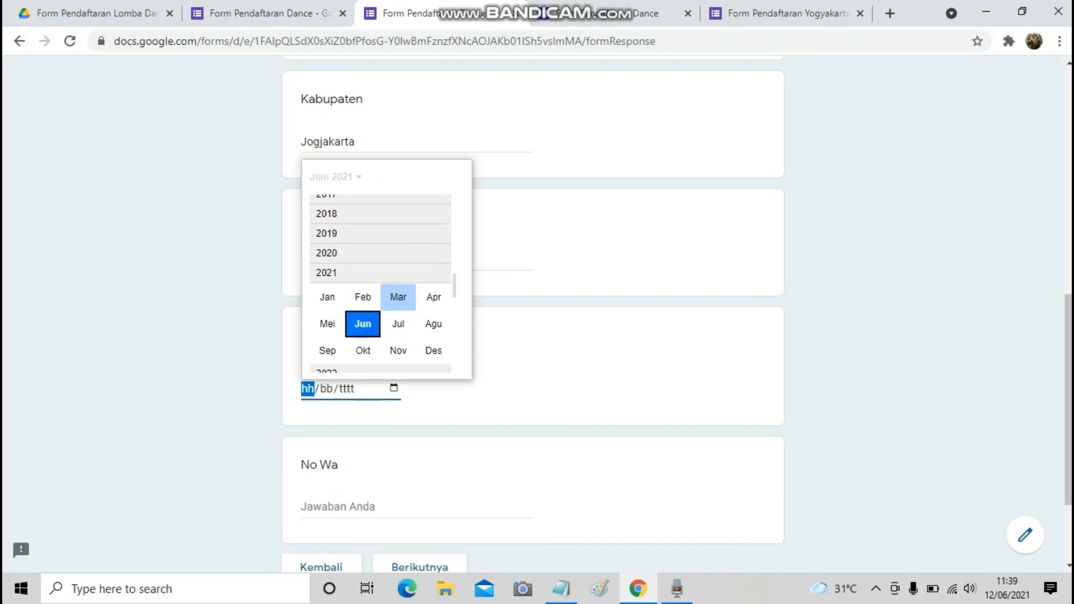
{"action": "scroll", "coordinate": [380, 283], "scroll_direction": "up", "scroll_amount": 8}
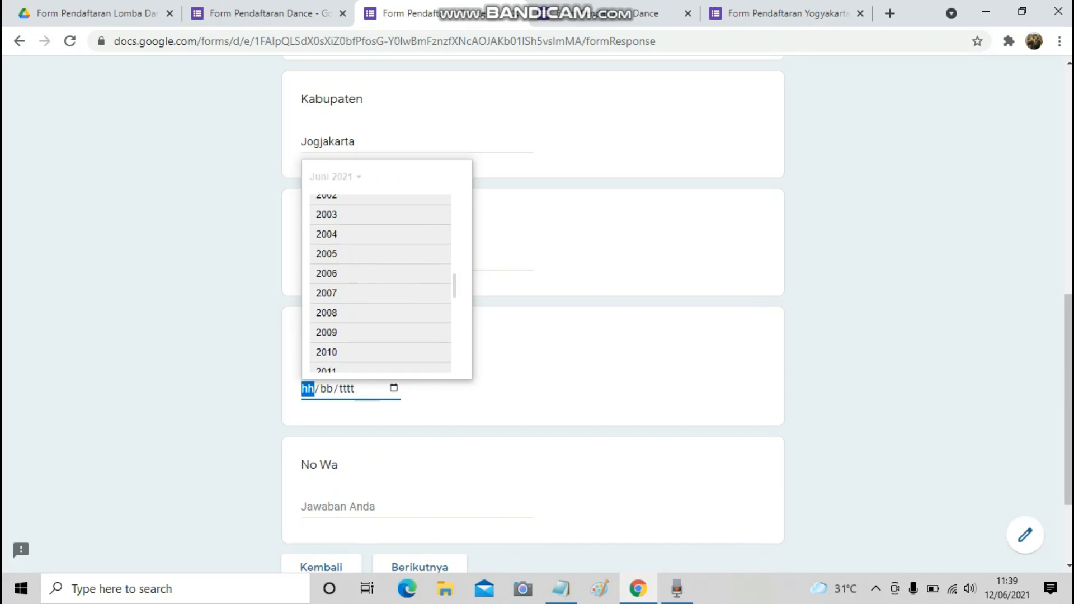
{"action": "scroll", "coordinate": [380, 283], "scroll_direction": "up", "scroll_amount": 2}
{"action": "left_click", "coordinate": [327, 229]}
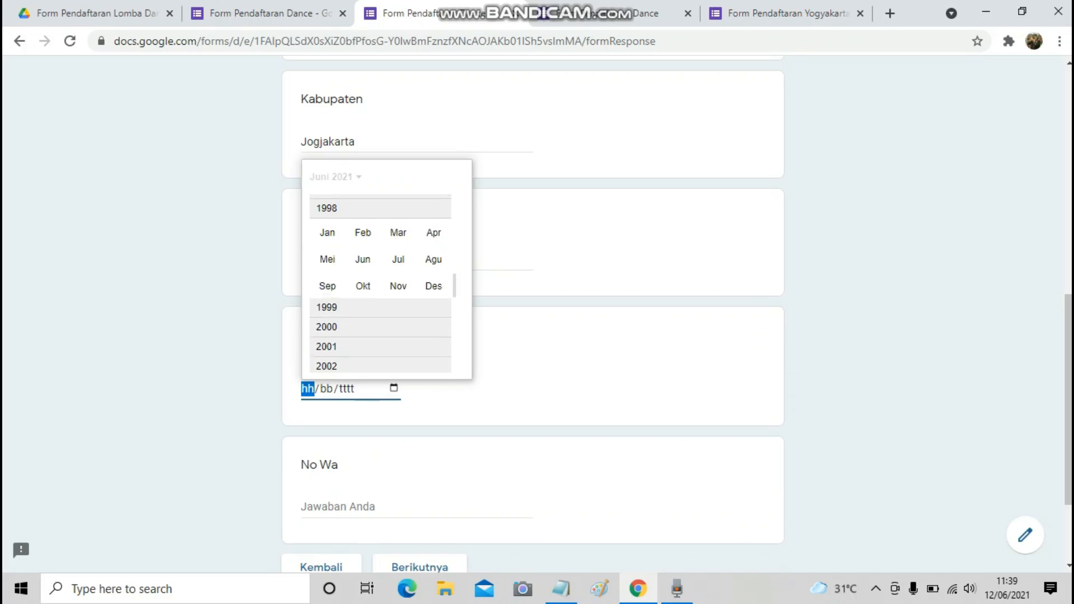
{"action": "left_click", "coordinate": [364, 229]}
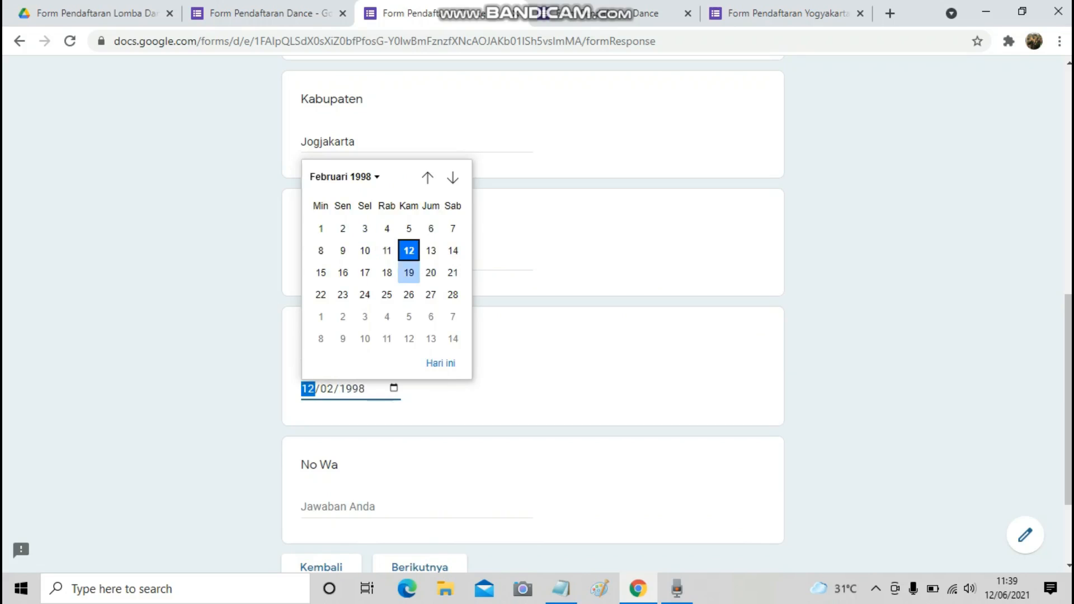
{"action": "left_click", "coordinate": [364, 251]}
{"action": "scroll", "coordinate": [383, 358], "scroll_direction": "down", "scroll_amount": 3}
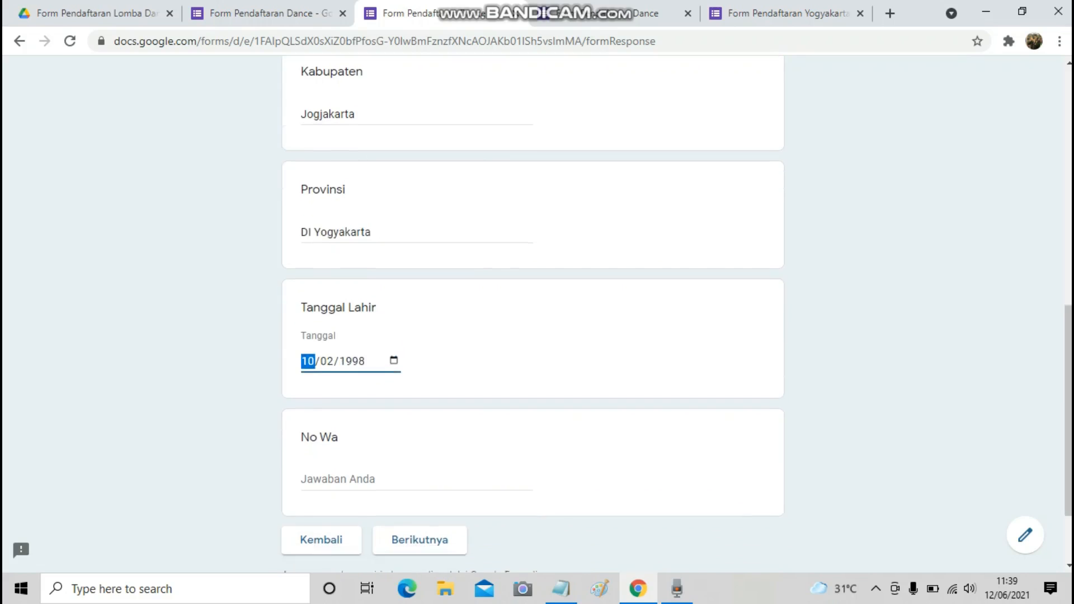
Enter the respondent's WhatsApp number and submit the identity section.
{"action": "left_click", "coordinate": [385, 374]}
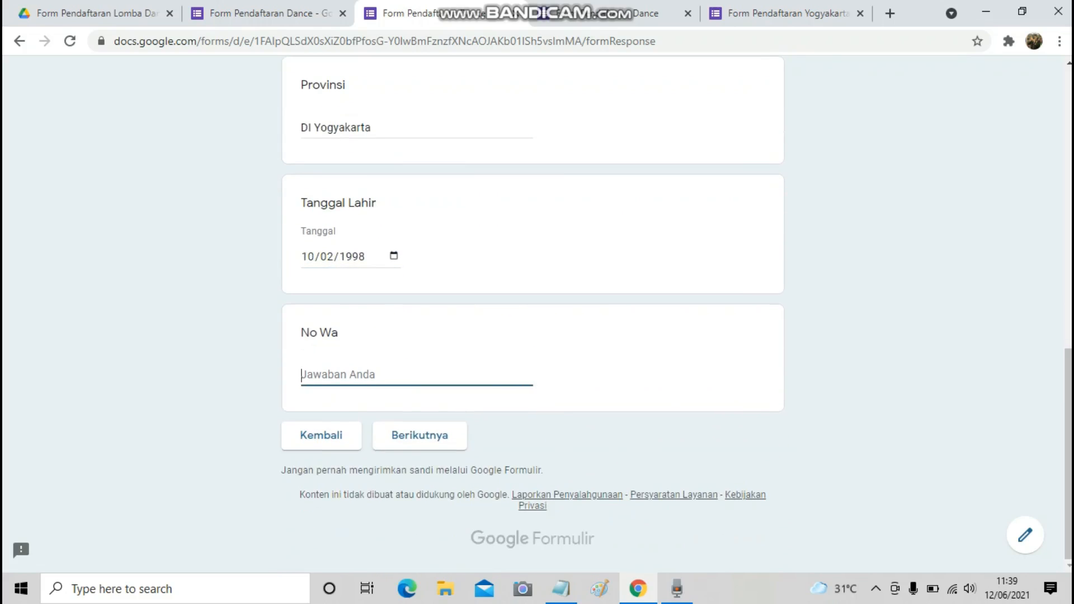
{"action": "scroll", "coordinate": [532, 313], "scroll_direction": "up", "scroll_amount": 6}
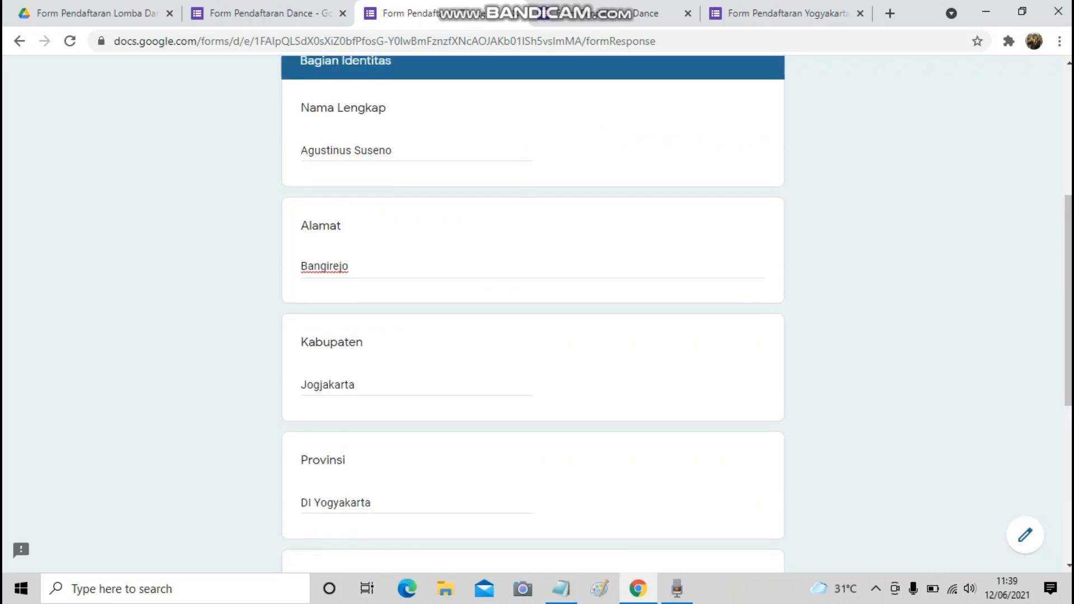
{"action": "scroll", "coordinate": [532, 314], "scroll_direction": "down", "scroll_amount": 6}
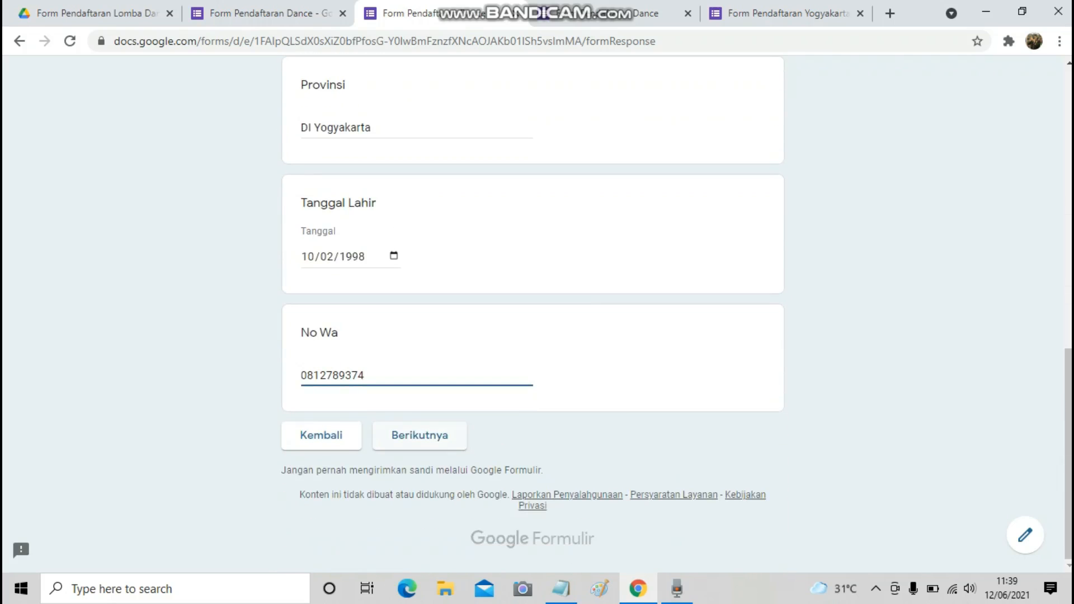
{"action": "left_click", "coordinate": [419, 436]}
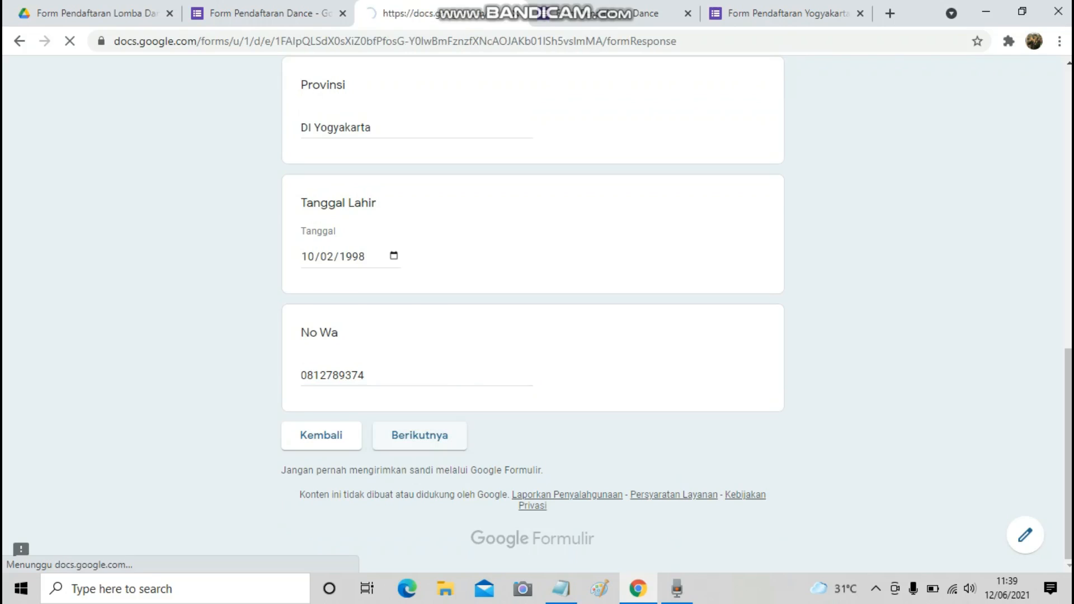
Choose Solo as the Kategori and go to the next section.
{"action": "scroll", "coordinate": [532, 313], "scroll_direction": "down", "scroll_amount": 3}
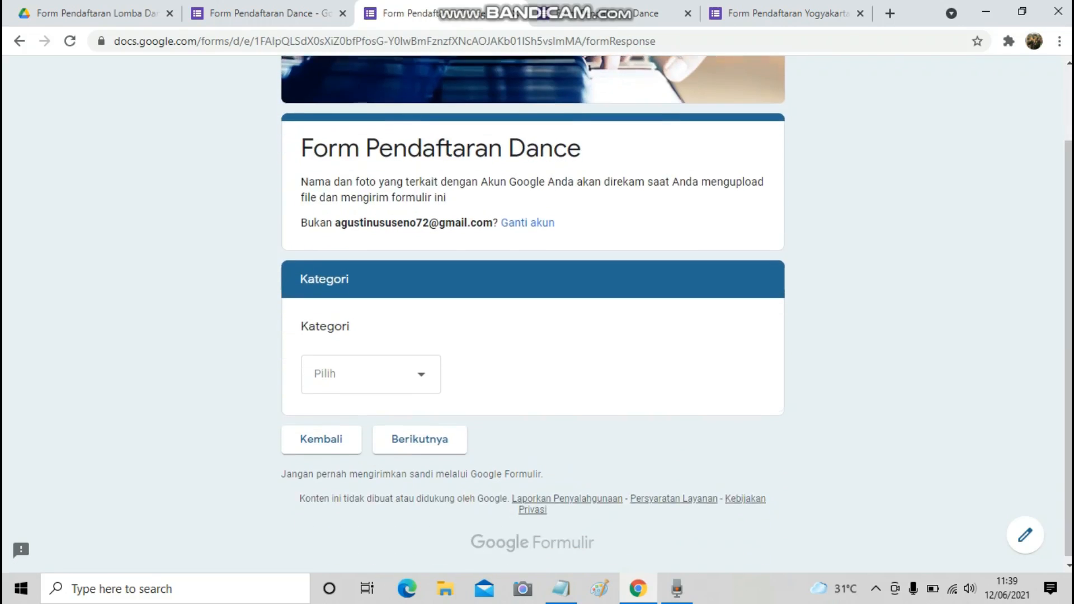
{"action": "left_click", "coordinate": [371, 371]}
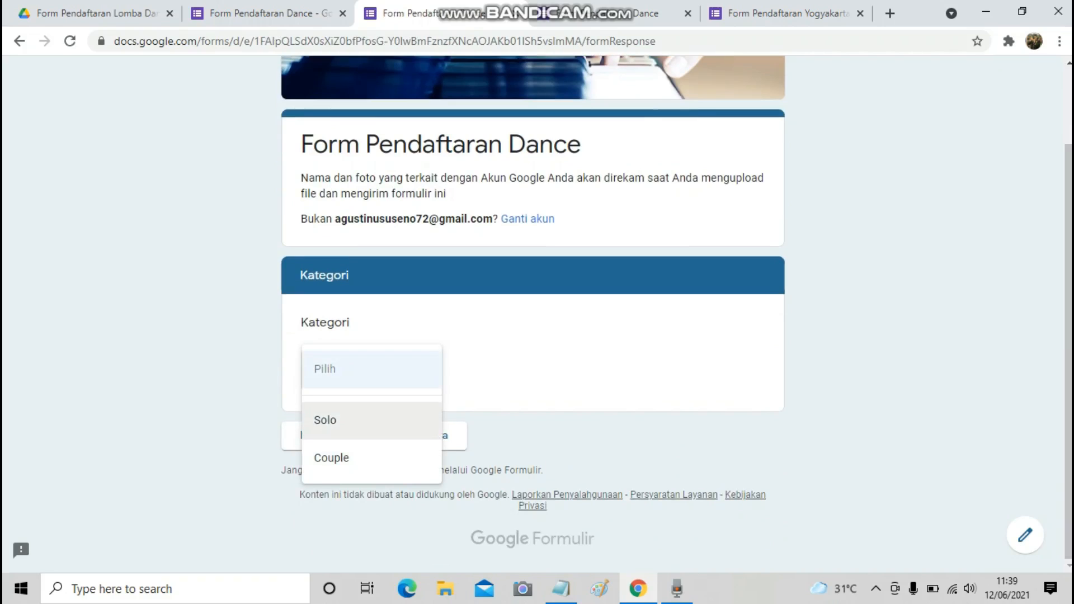
{"action": "left_click", "coordinate": [336, 420]}
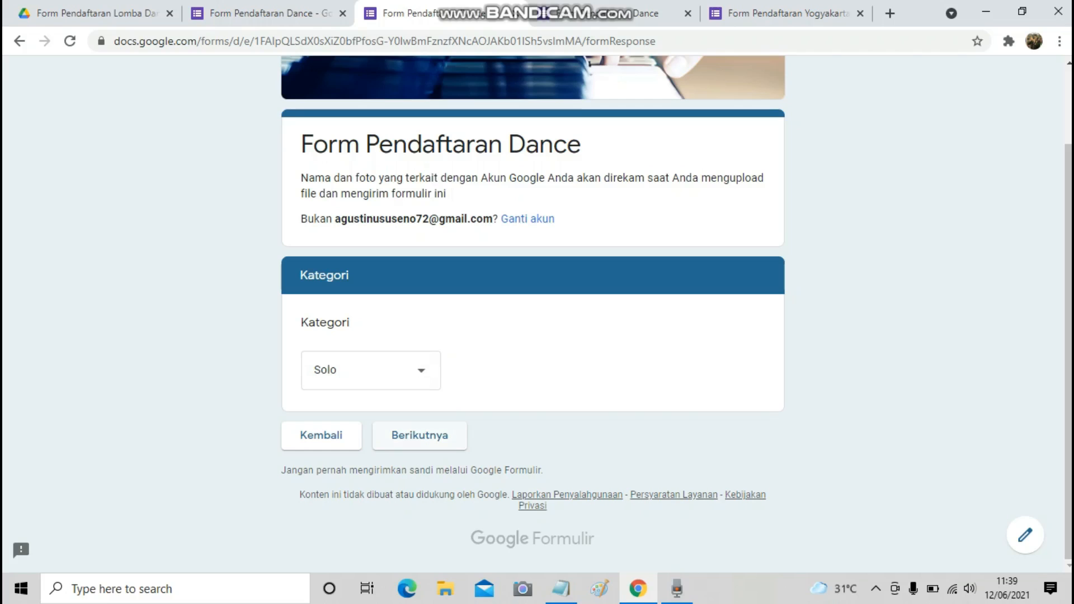
{"action": "left_click", "coordinate": [420, 436]}
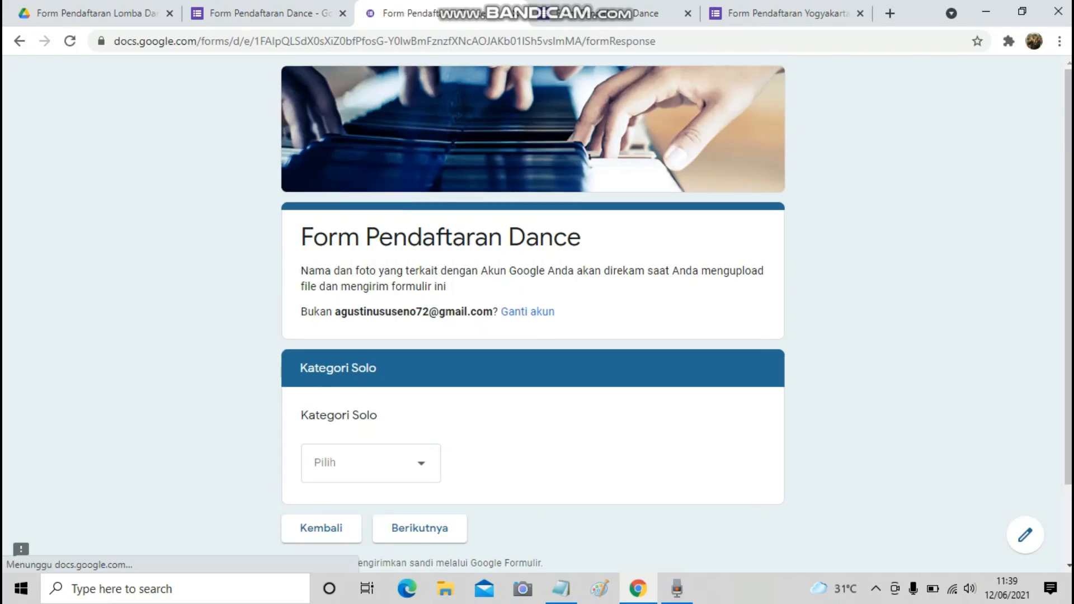
Pick Medalist for Kategori Solo and Under 12 as the age group.
{"action": "scroll", "coordinate": [532, 311], "scroll_direction": "down", "scroll_amount": 2}
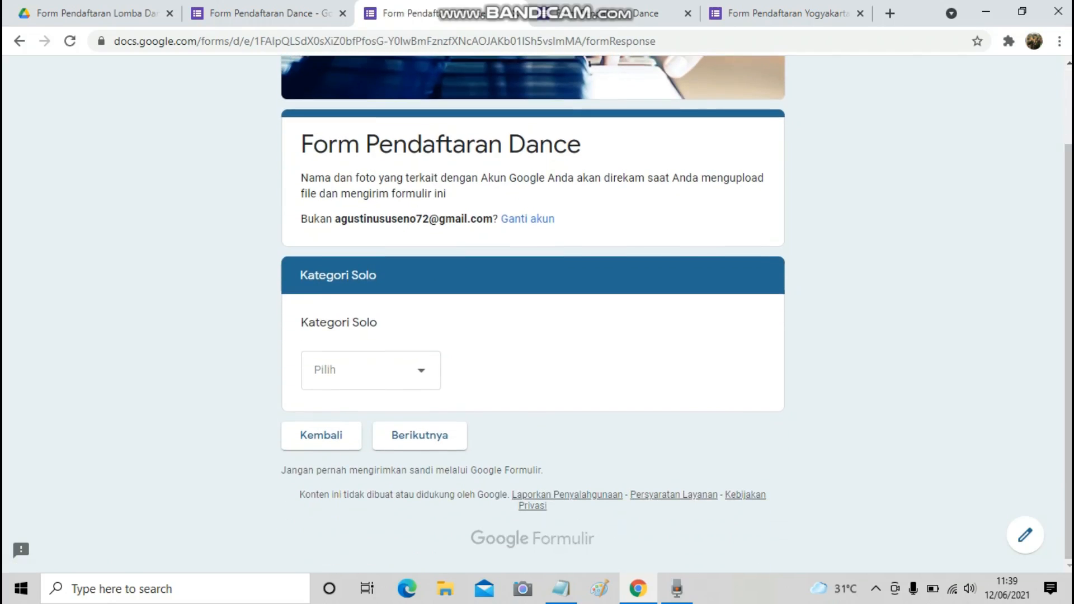
{"action": "left_click", "coordinate": [391, 370]}
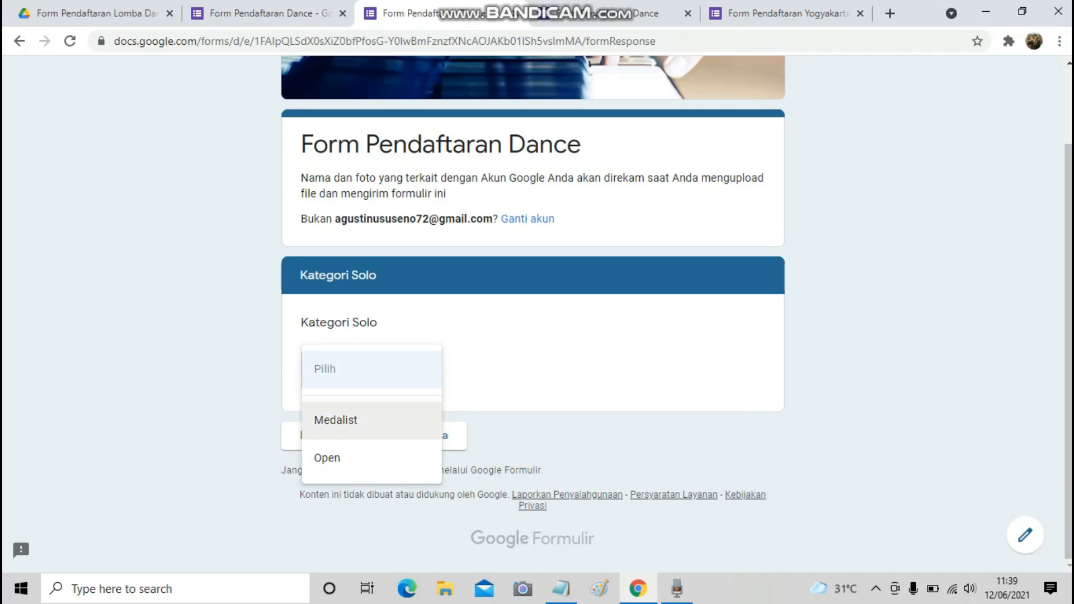
{"action": "left_click", "coordinate": [336, 420]}
{"action": "left_click", "coordinate": [419, 436]}
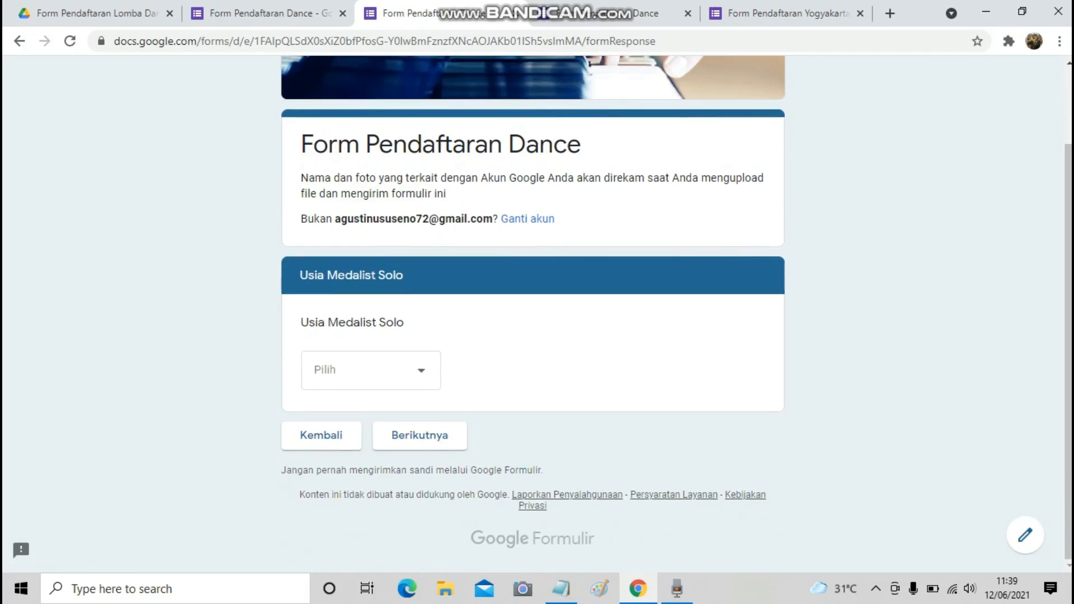
{"action": "left_click", "coordinate": [336, 374]}
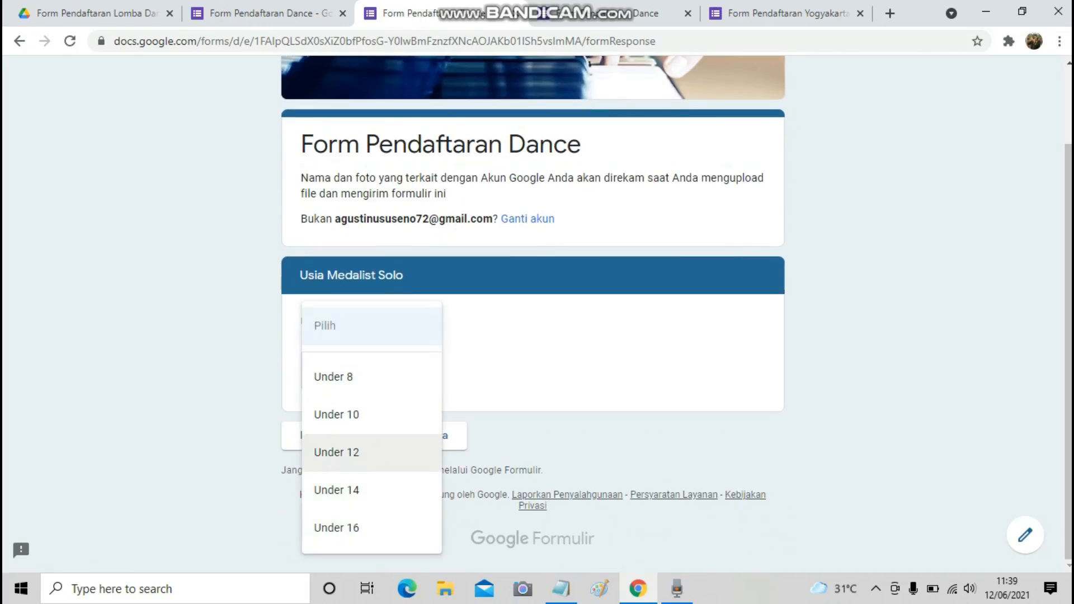
{"action": "left_click", "coordinate": [336, 452]}
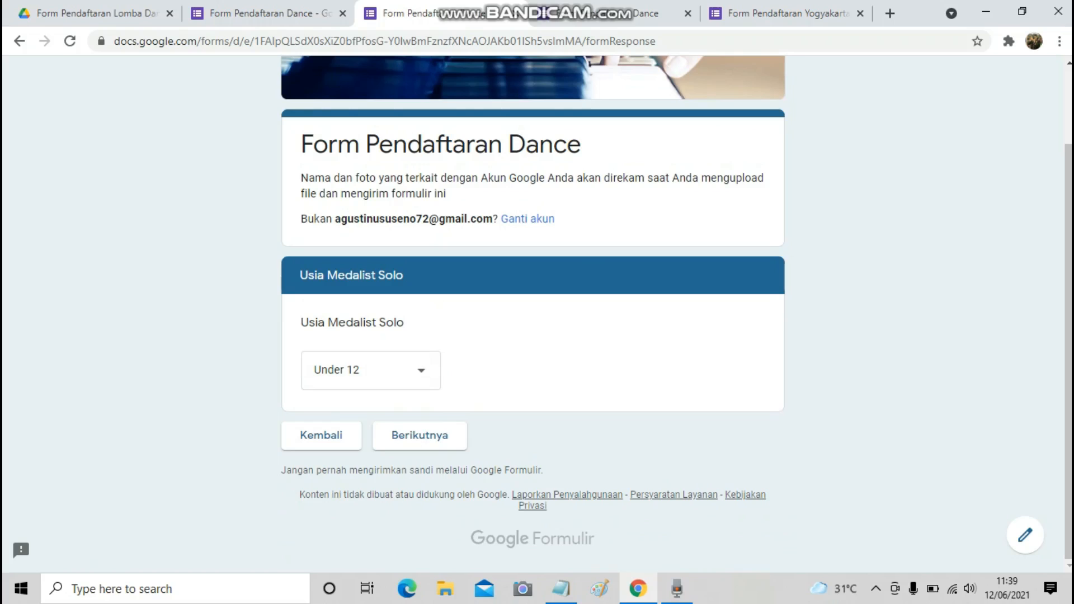
{"action": "left_click", "coordinate": [420, 436]}
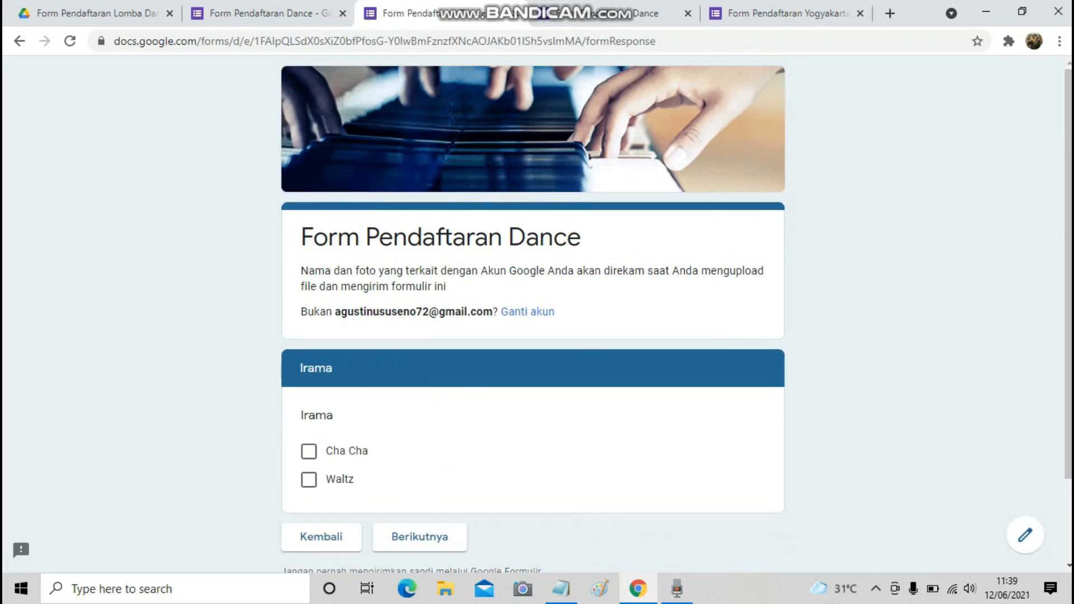
Tick Cha Cha and Waltz under Irama, then submit the registration.
{"action": "scroll", "coordinate": [532, 313], "scroll_direction": "down", "scroll_amount": 1}
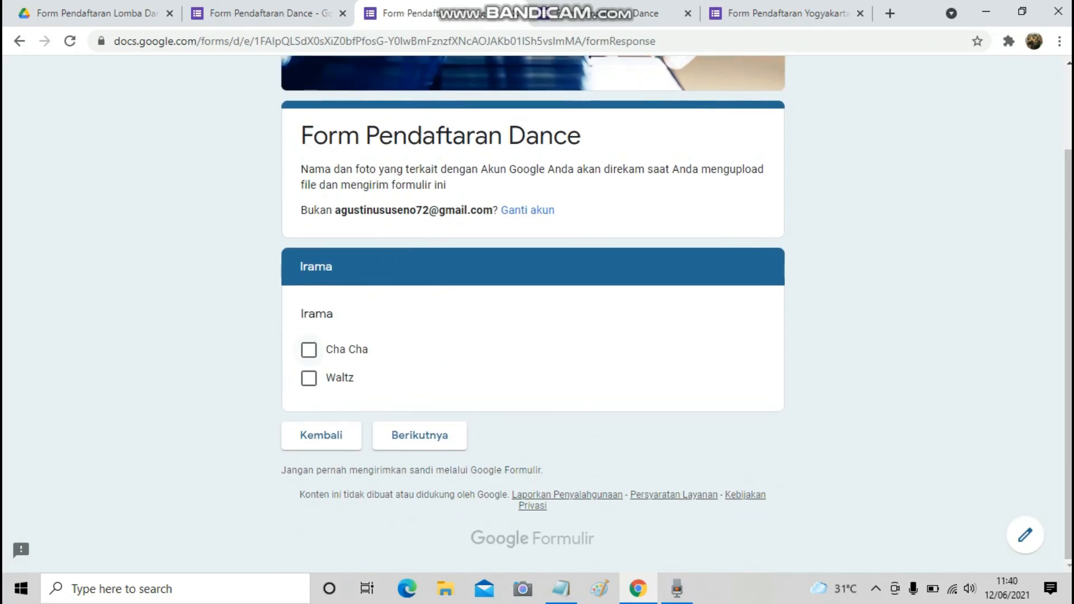
{"action": "left_click", "coordinate": [308, 350]}
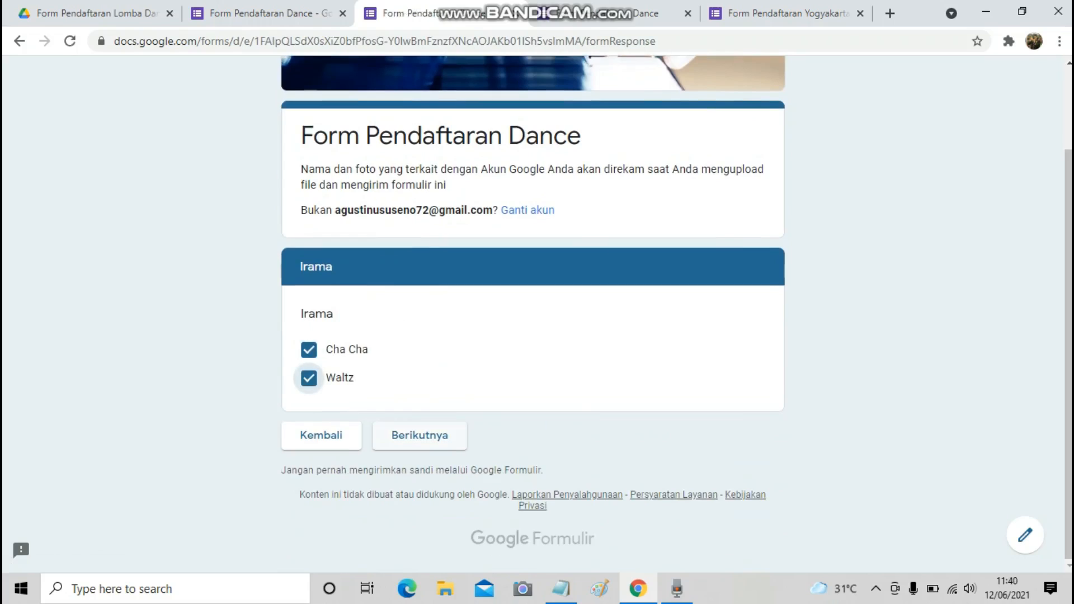
{"action": "left_click", "coordinate": [420, 435]}
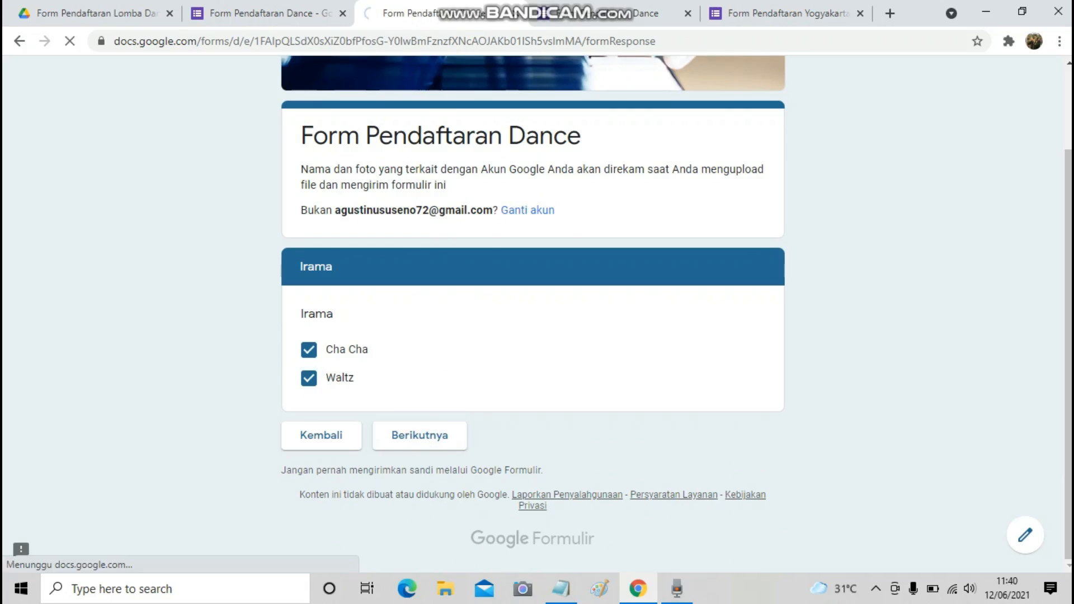
{"action": "scroll", "coordinate": [532, 313], "scroll_direction": "down", "scroll_amount": 5}
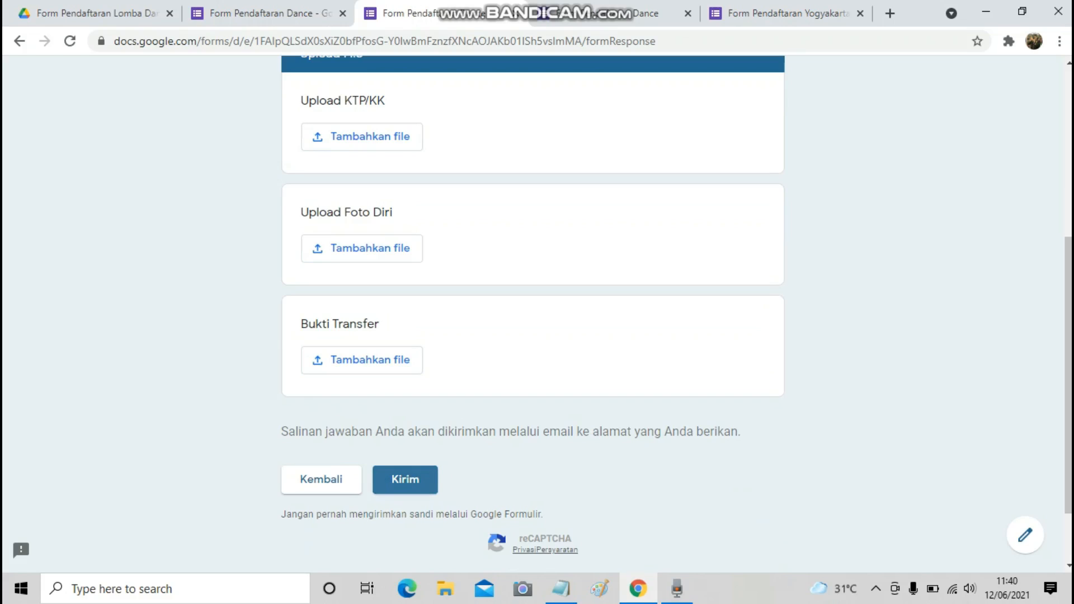
{"action": "left_click", "coordinate": [405, 480]}
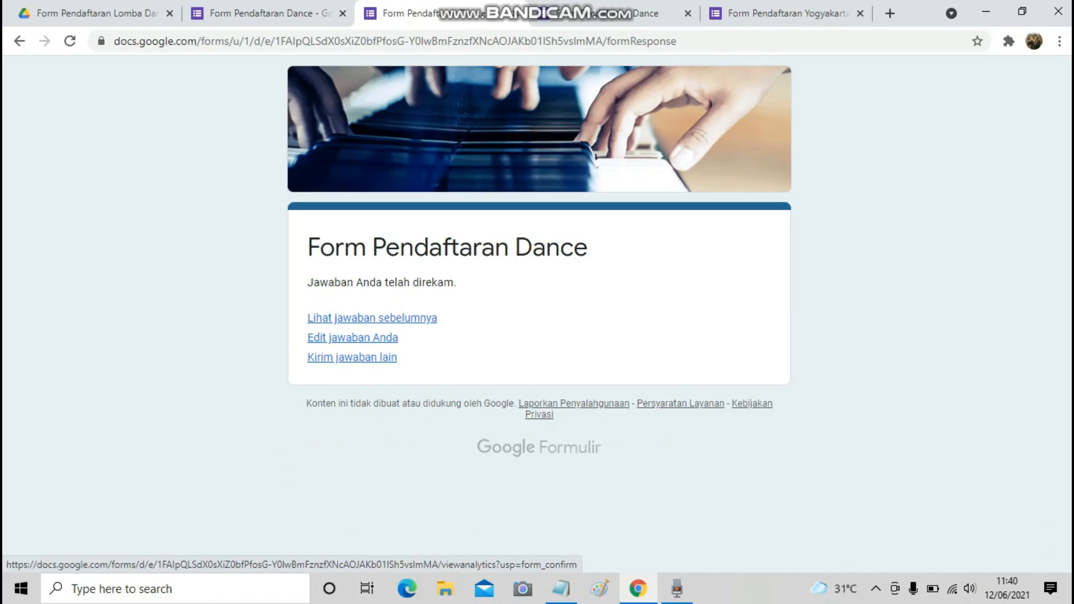
Scroll through the emailed answers: Solo, Medalist, Under 12, Cha Cha and Waltz.
{"action": "mouse_move", "coordinate": [560, 3]}
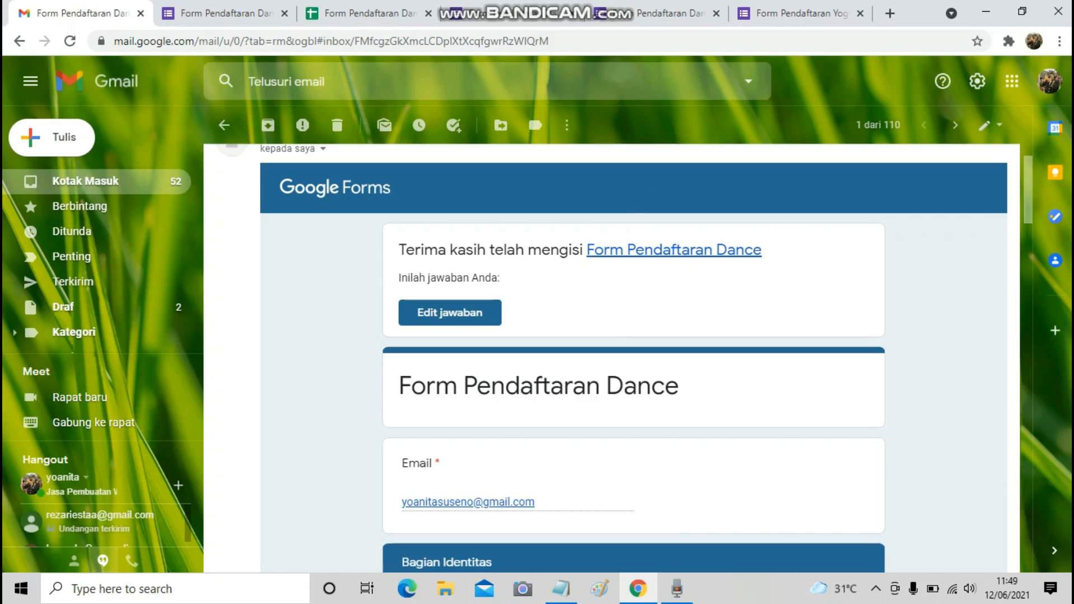
{"action": "scroll", "coordinate": [626, 358], "scroll_direction": "down", "scroll_amount": 2}
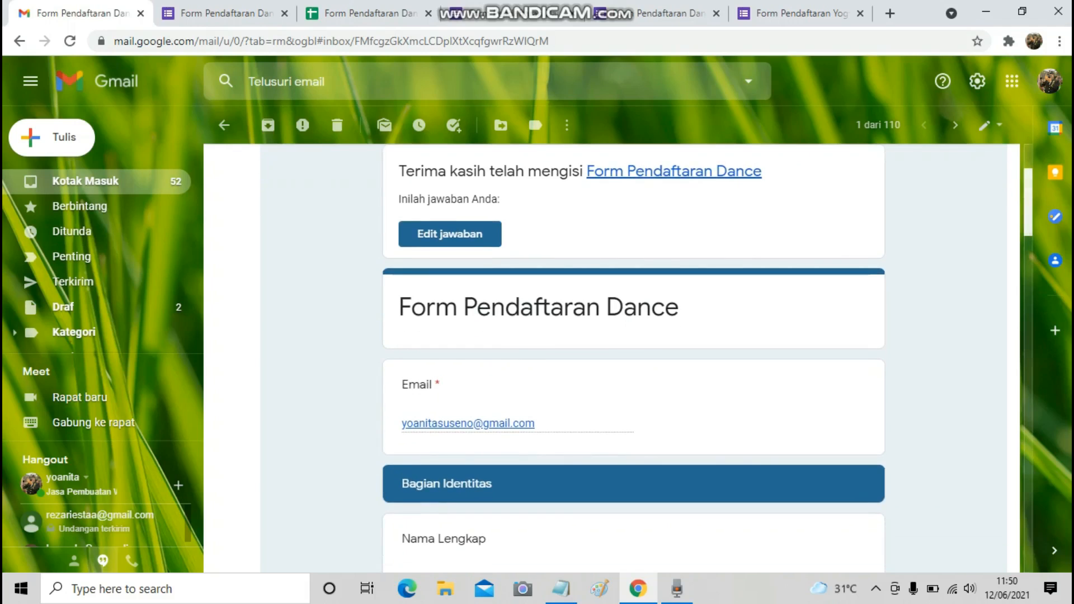
{"action": "scroll", "coordinate": [633, 358], "scroll_direction": "down", "scroll_amount": 10}
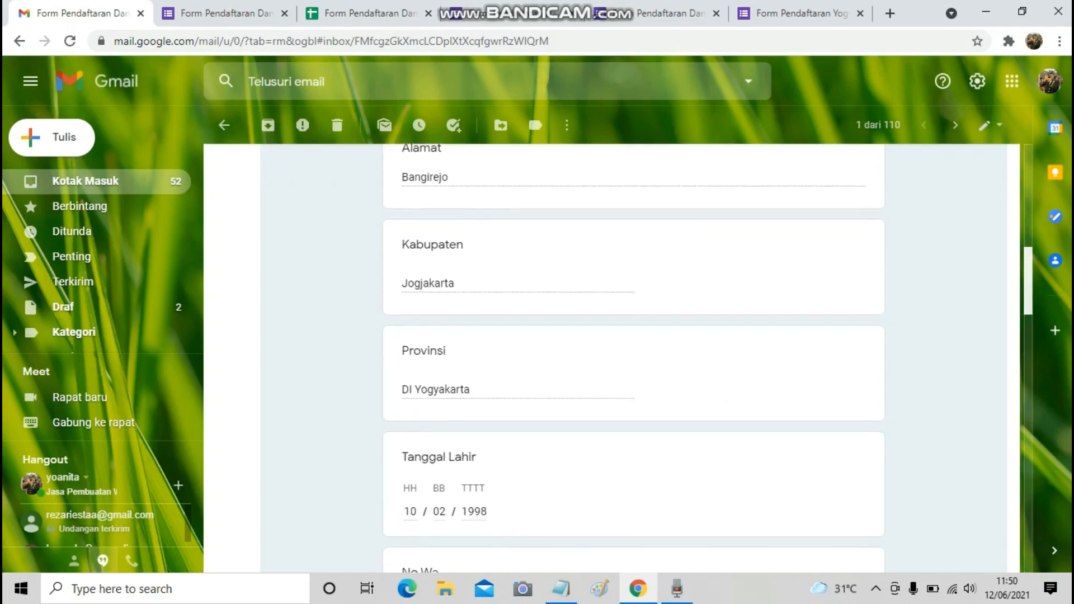
{"action": "scroll", "coordinate": [634, 358], "scroll_direction": "down", "scroll_amount": 5}
{"action": "scroll", "coordinate": [633, 358], "scroll_direction": "up", "scroll_amount": 2}
{"action": "scroll", "coordinate": [633, 358], "scroll_direction": "down", "scroll_amount": 7}
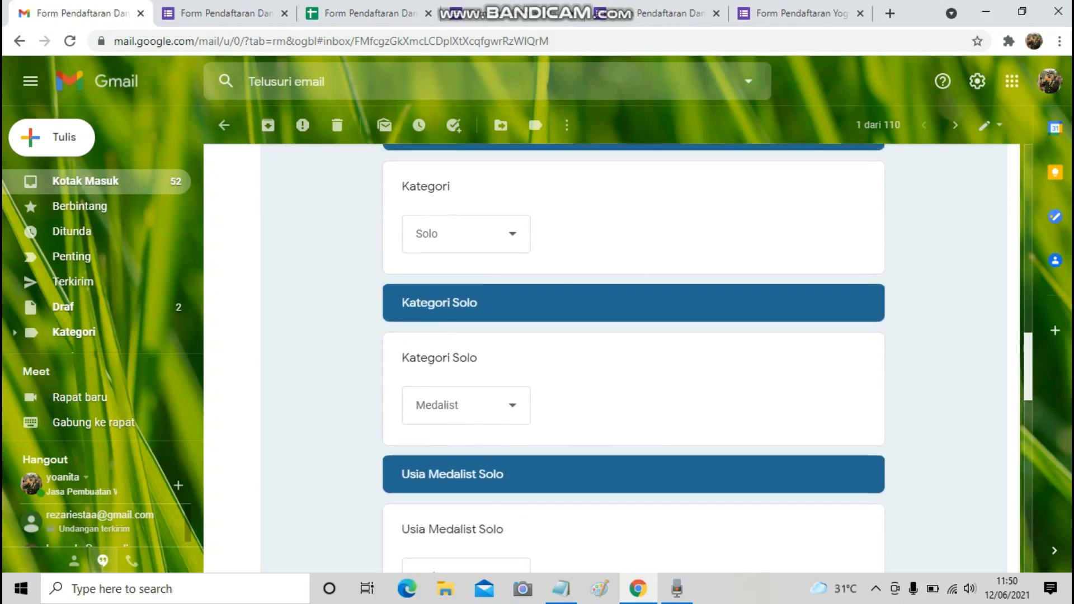
{"action": "scroll", "coordinate": [633, 358], "scroll_direction": "down", "scroll_amount": 7}
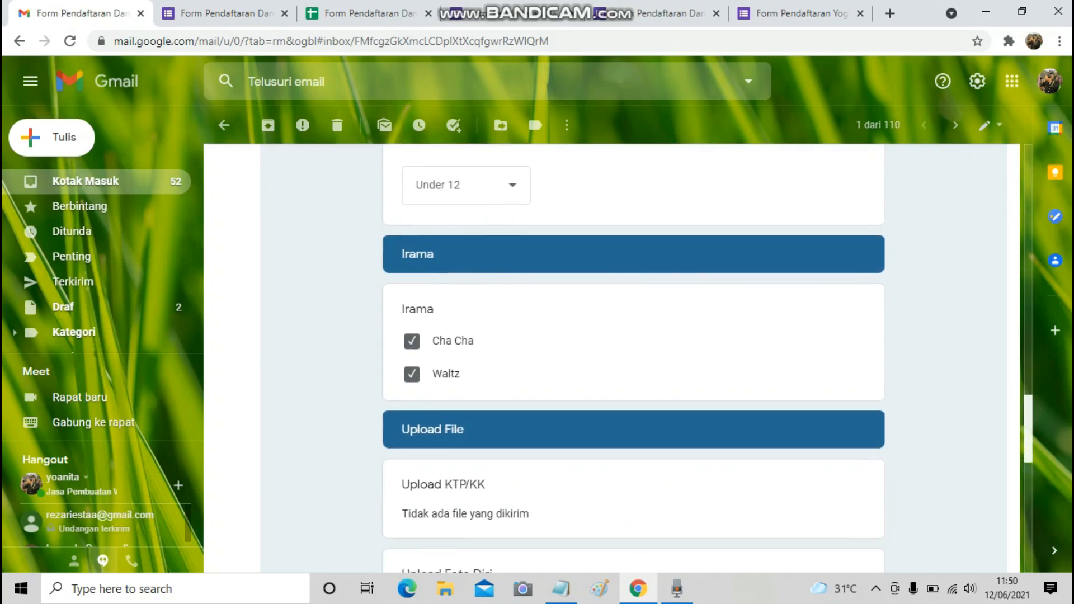
{"action": "scroll", "coordinate": [633, 358], "scroll_direction": "down", "scroll_amount": 2}
{"action": "scroll", "coordinate": [633, 358], "scroll_direction": "up", "scroll_amount": 20}
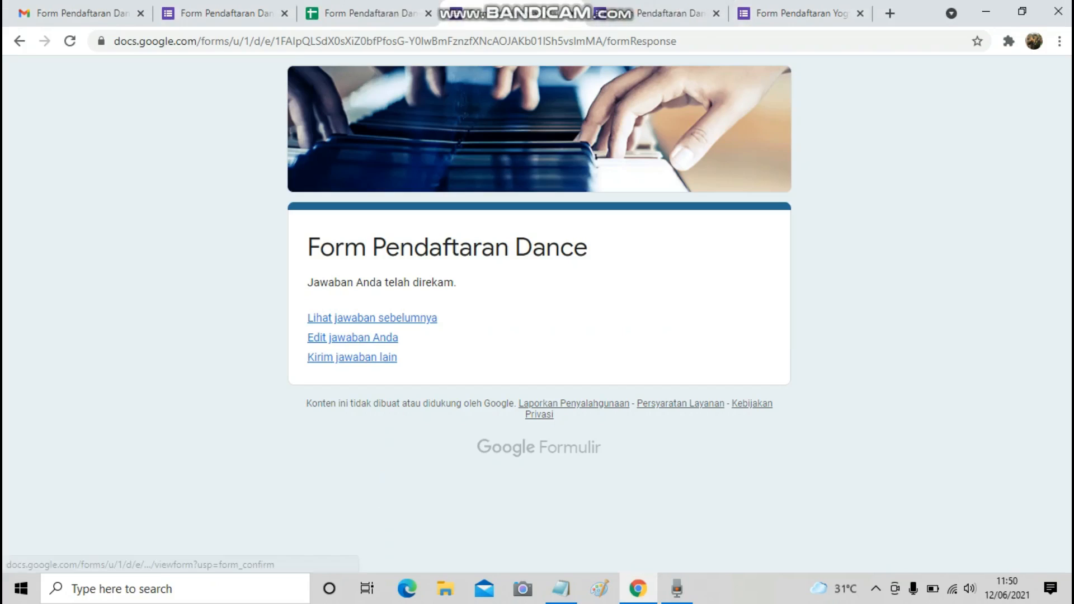
Start a new response, enter the respondent's email address and continue.
{"action": "left_click", "coordinate": [352, 356]}
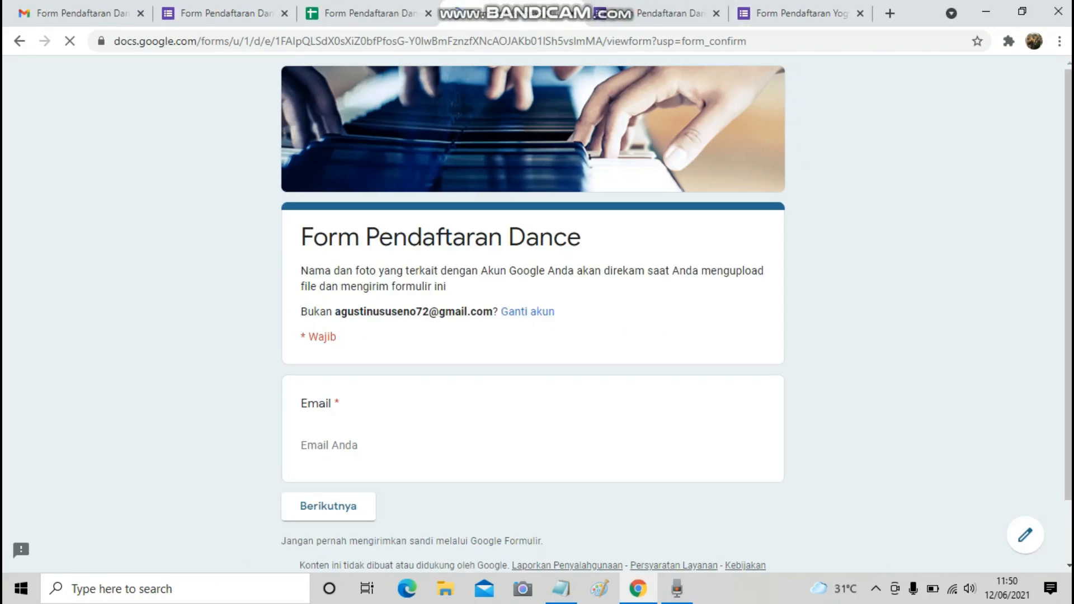
{"action": "scroll", "coordinate": [532, 313], "scroll_direction": "down", "scroll_amount": 2}
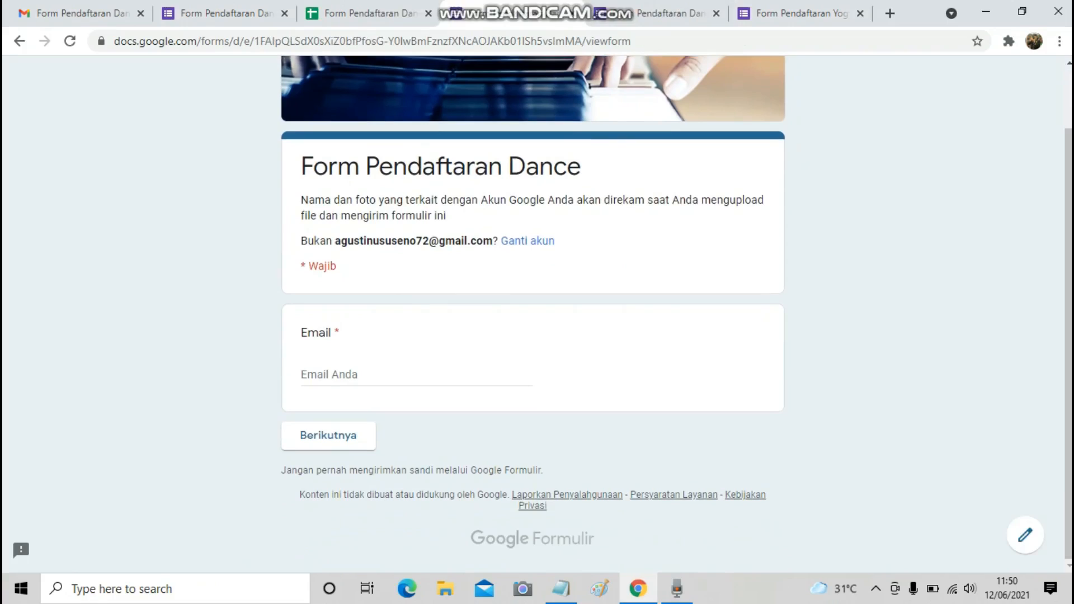
{"action": "left_click", "coordinate": [373, 375]}
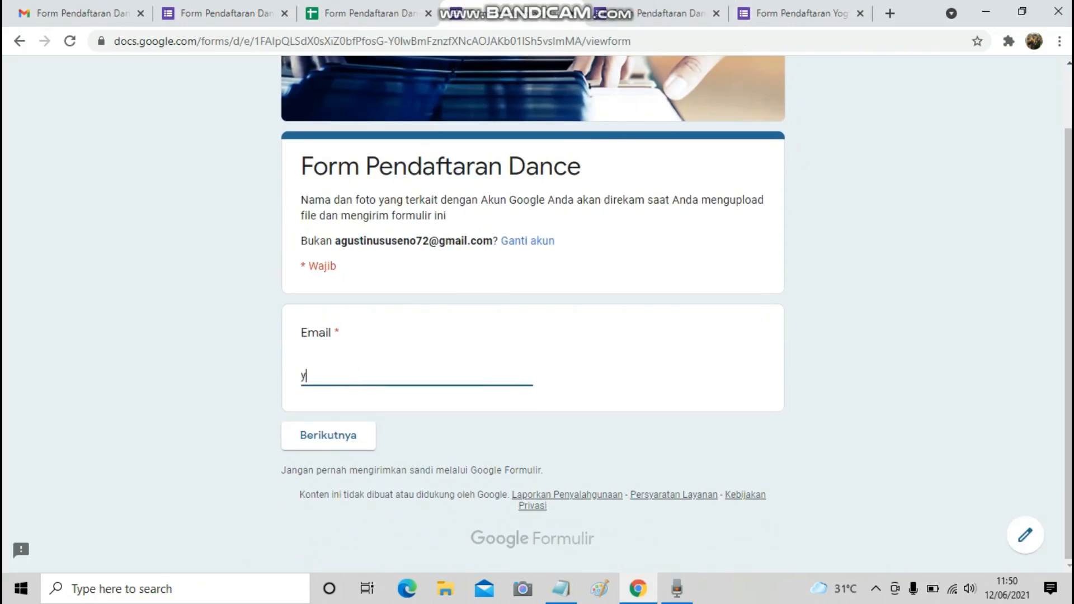
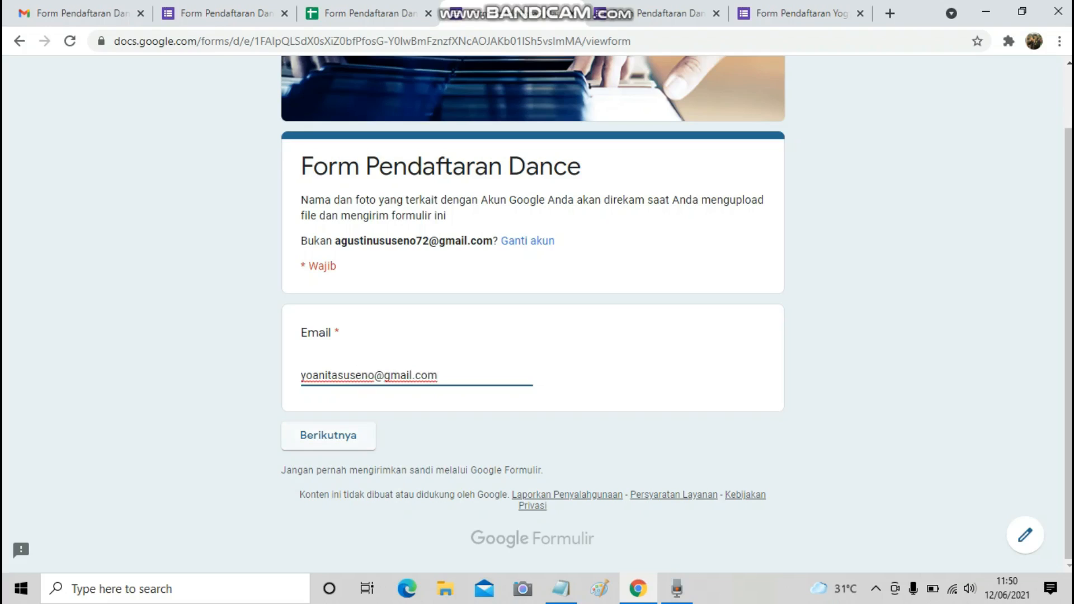
{"action": "left_click", "coordinate": [328, 435]}
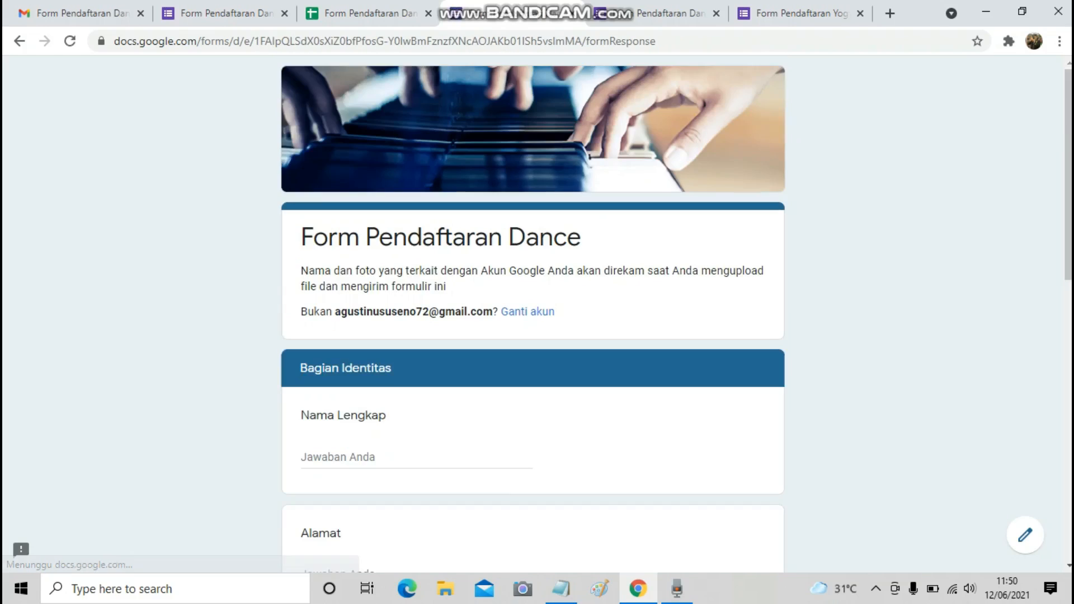
Fill in the respondent's full name.
{"action": "scroll", "coordinate": [367, 300], "scroll_direction": "down", "scroll_amount": 2}
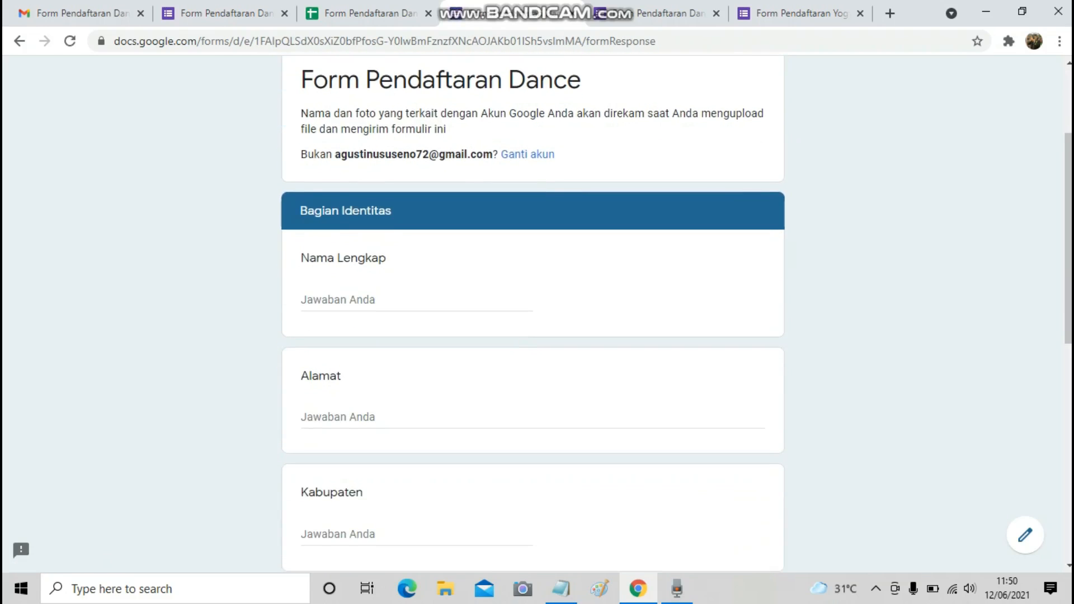
{"action": "left_click", "coordinate": [367, 300]}
{"action": "type", "text": "s"}
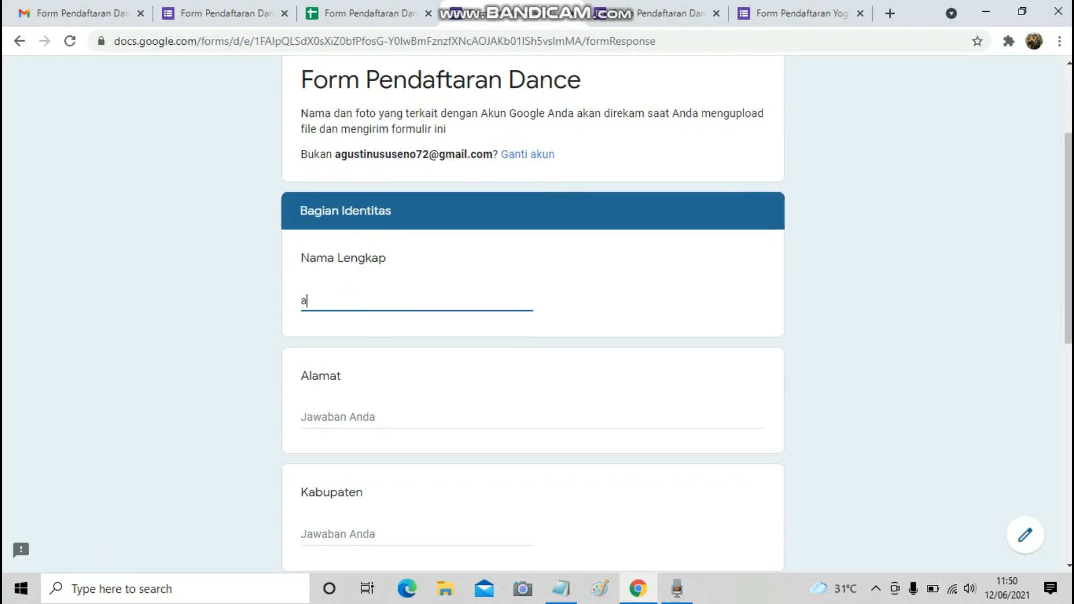
{"action": "key", "text": "BackSpace"}
{"action": "type", "text": "seno"}
Enter the street address, regency Jogjakarta and province DIY.
{"action": "scroll", "coordinate": [532, 313], "scroll_direction": "down", "scroll_amount": 1}
{"action": "left_click", "coordinate": [338, 339]}
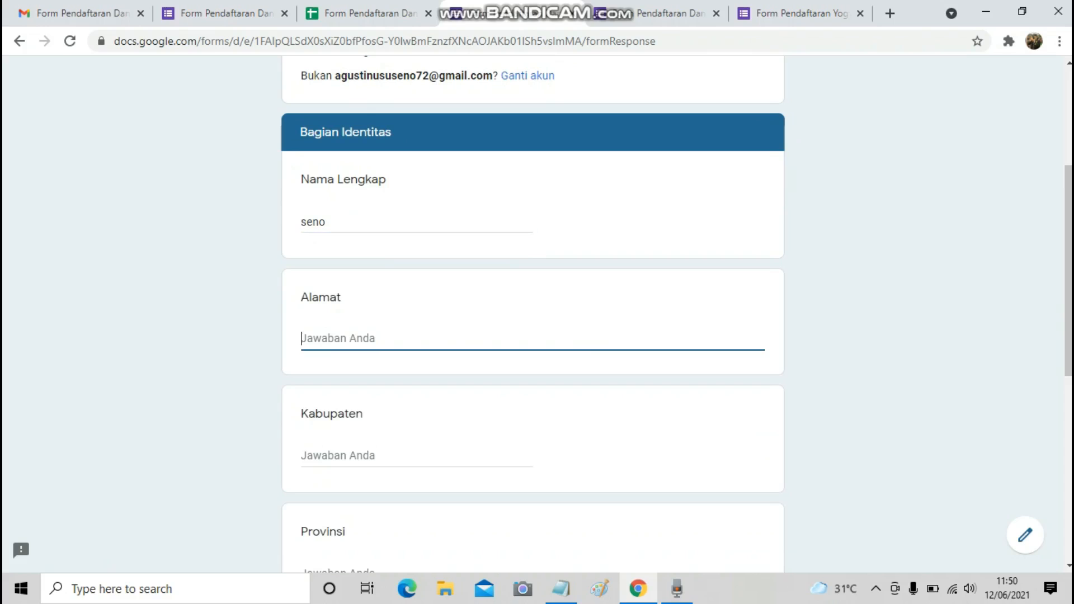
{"action": "type", "text": "Bangirejo"}
{"action": "key", "text": "Tab"}
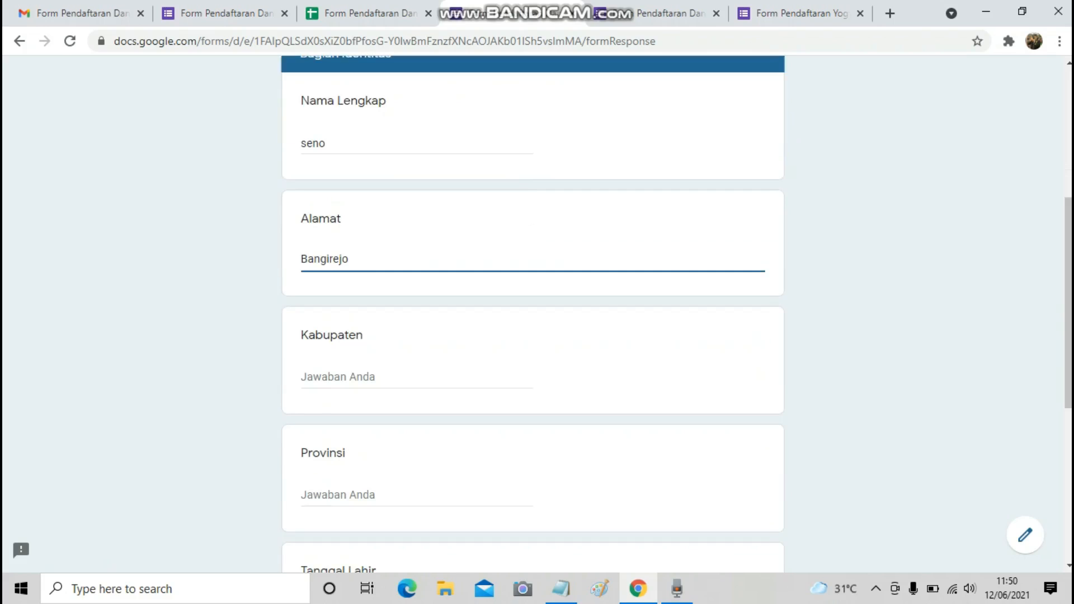
{"action": "type", "text": "Jogjakarta"}
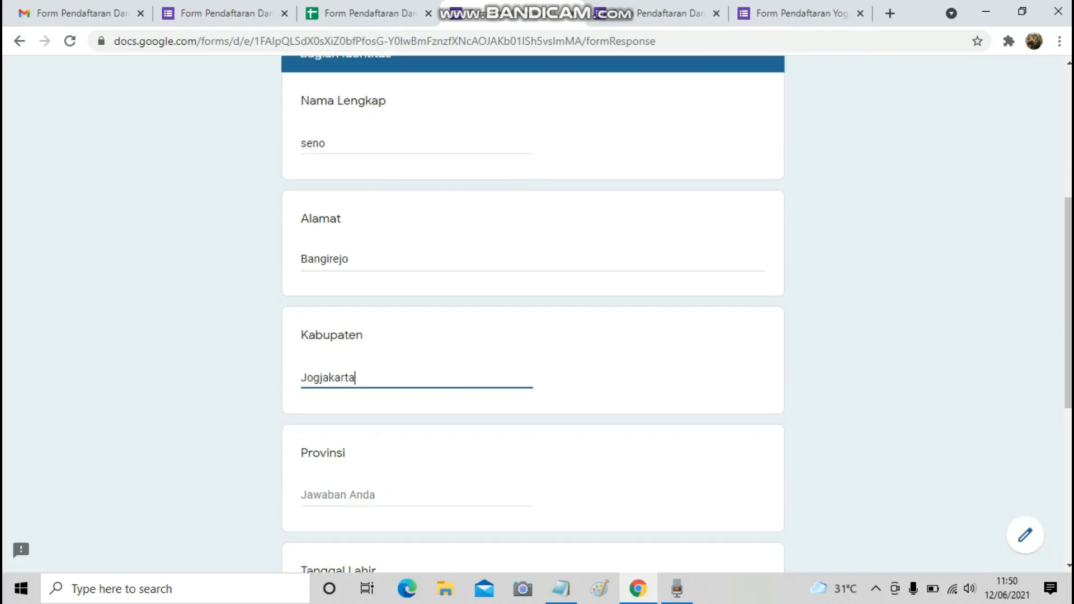
{"action": "key", "text": "Tab"}
{"action": "type", "text": "DIY"}
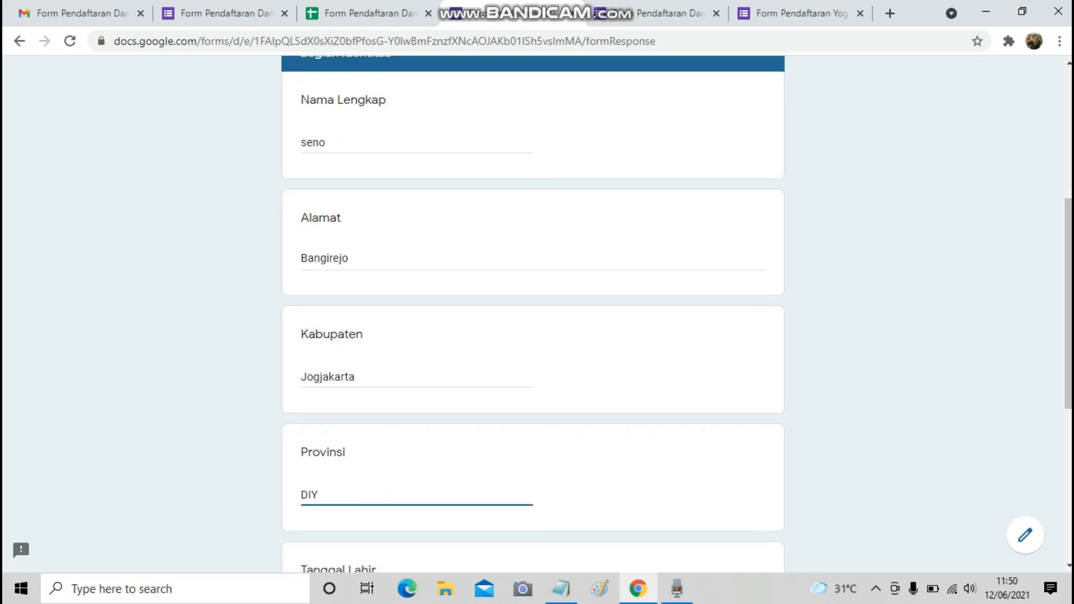
Set Tanggal Lahir to 14 February 2007 in the date picker.
{"action": "scroll", "coordinate": [533, 313], "scroll_direction": "down", "scroll_amount": 5}
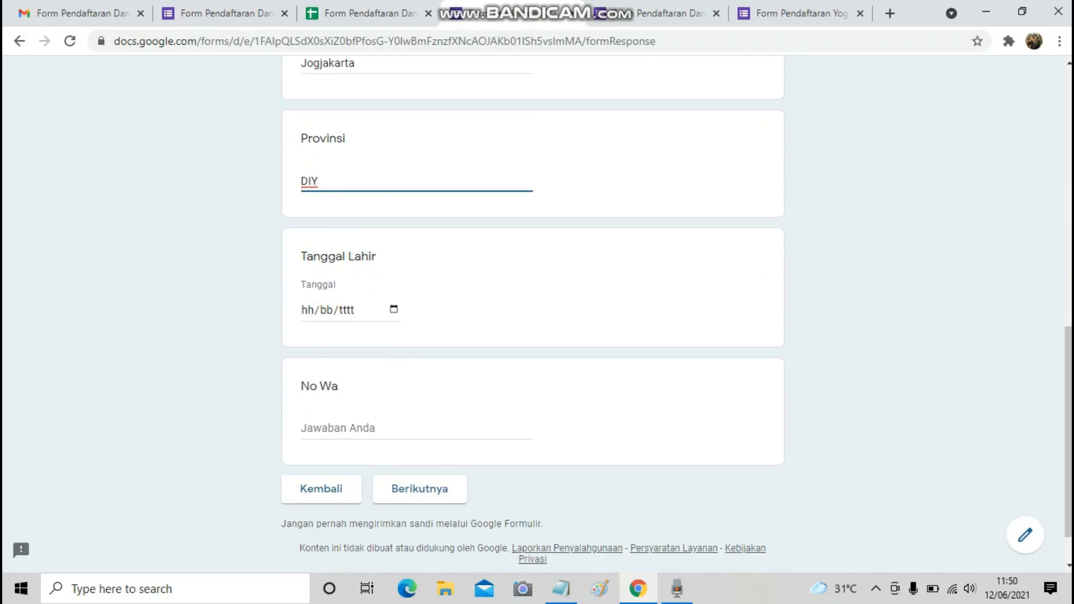
{"action": "key", "text": "Tab"}
{"action": "left_click", "coordinate": [394, 309]}
{"action": "left_click", "coordinate": [334, 338]}
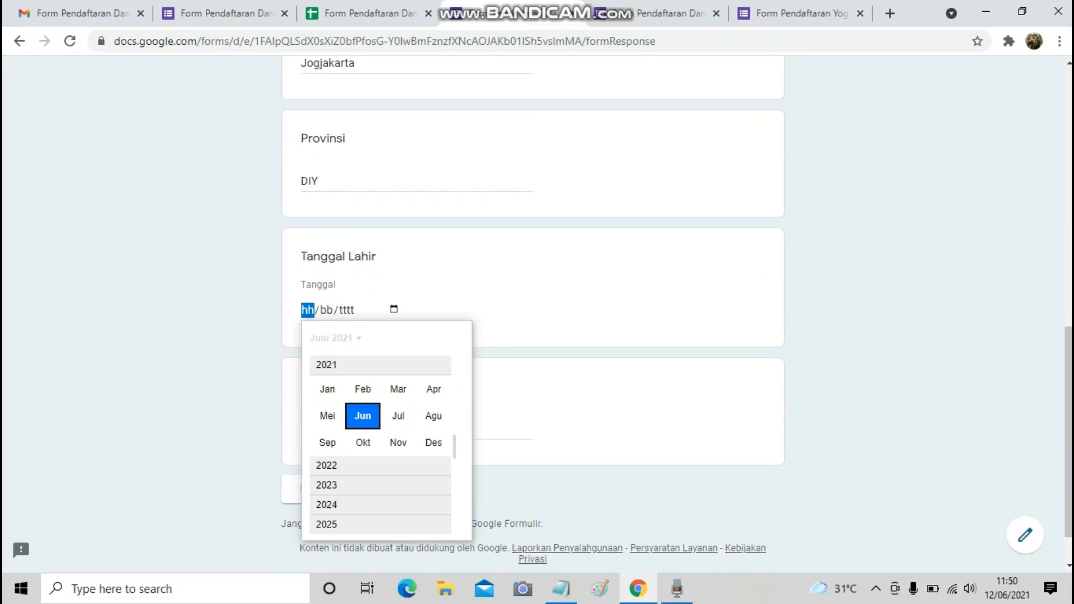
{"action": "scroll", "coordinate": [363, 392], "scroll_direction": "up", "scroll_amount": 4}
{"action": "scroll", "coordinate": [381, 442], "scroll_direction": "up", "scroll_amount": 5}
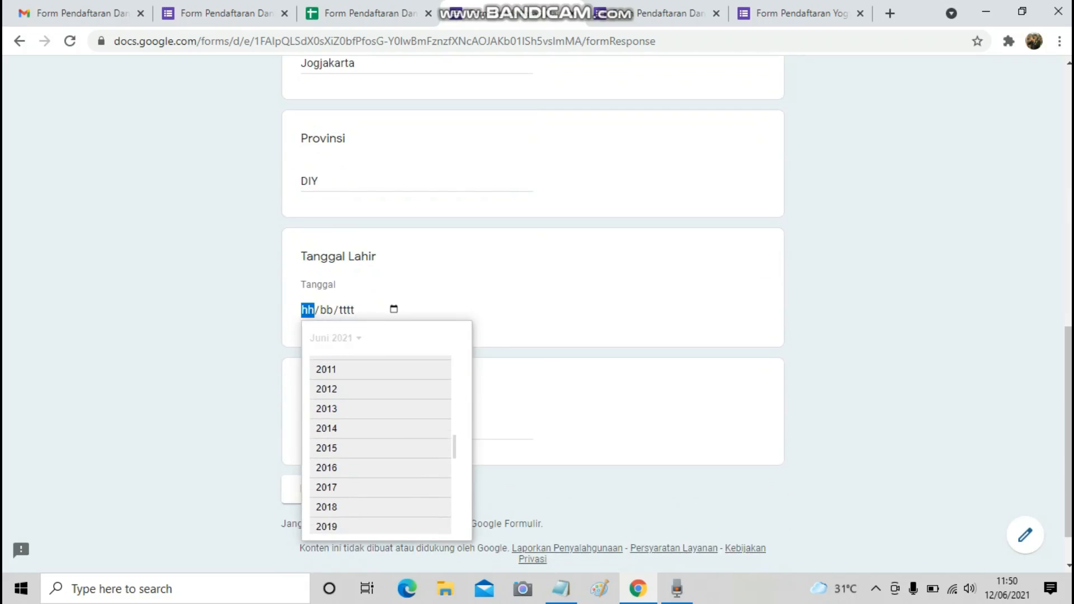
{"action": "left_click", "coordinate": [425, 378]}
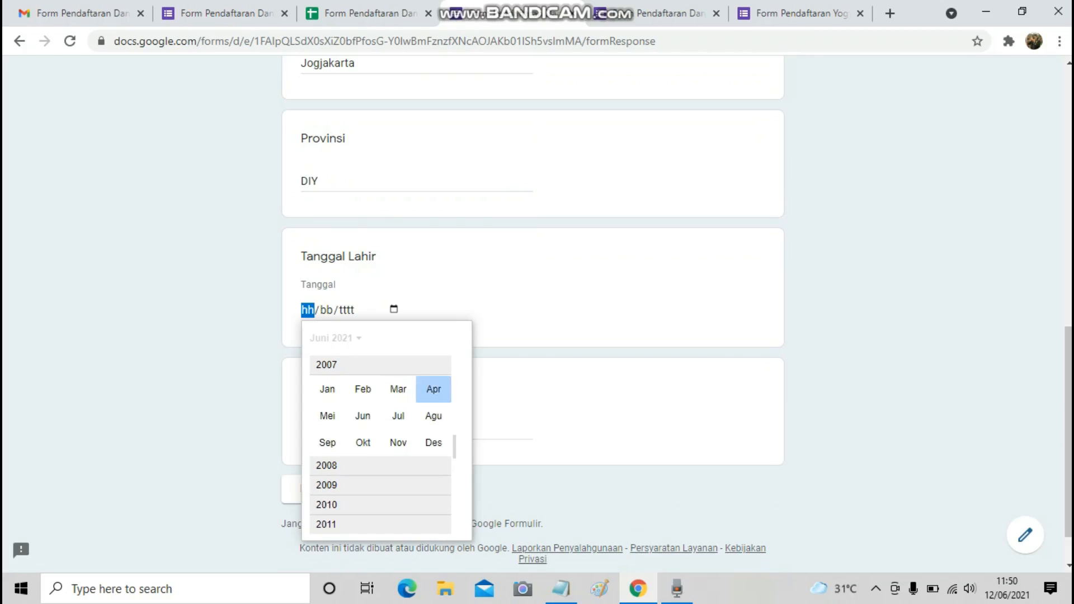
{"action": "left_click", "coordinate": [363, 389]}
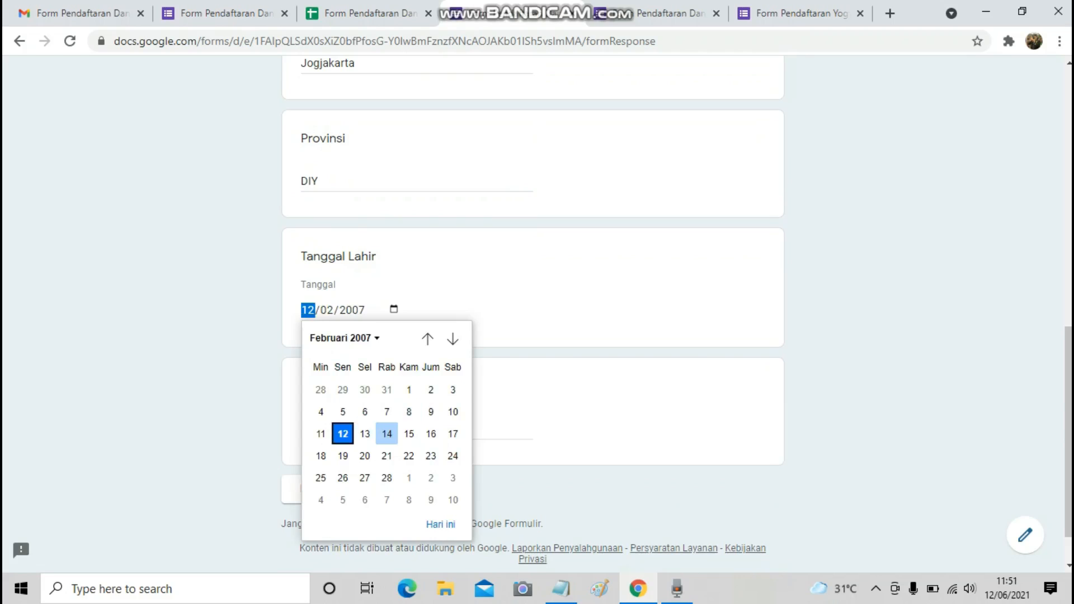
{"action": "left_click", "coordinate": [386, 434]}
Enter the WhatsApp number in No Wa and continue to the next section.
{"action": "scroll", "coordinate": [386, 434], "scroll_direction": "down", "scroll_amount": 2}
{"action": "left_click", "coordinate": [387, 375]}
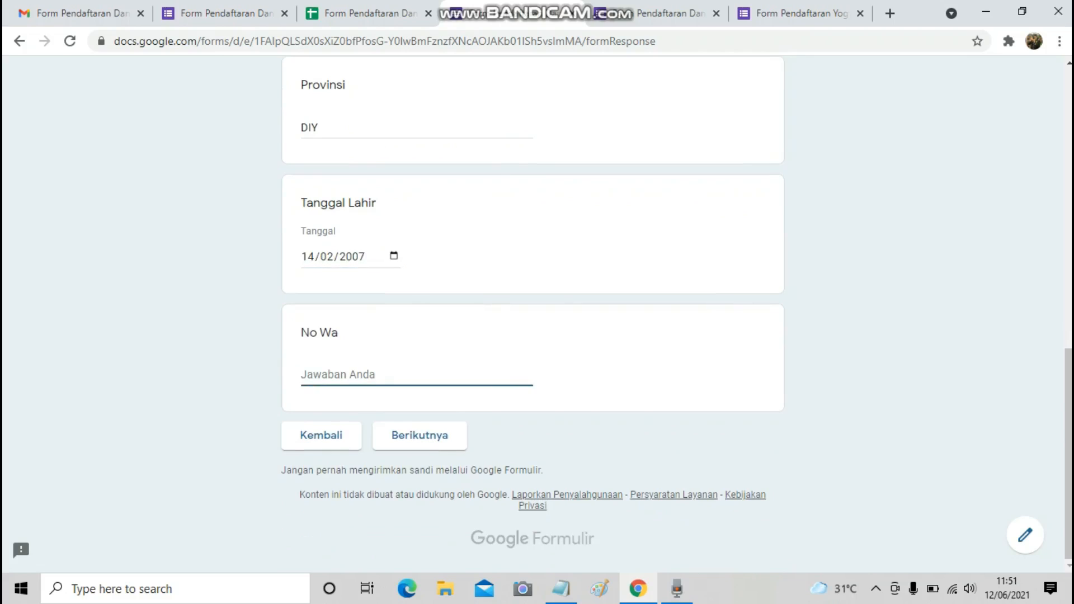
{"action": "type", "text": "098765"}
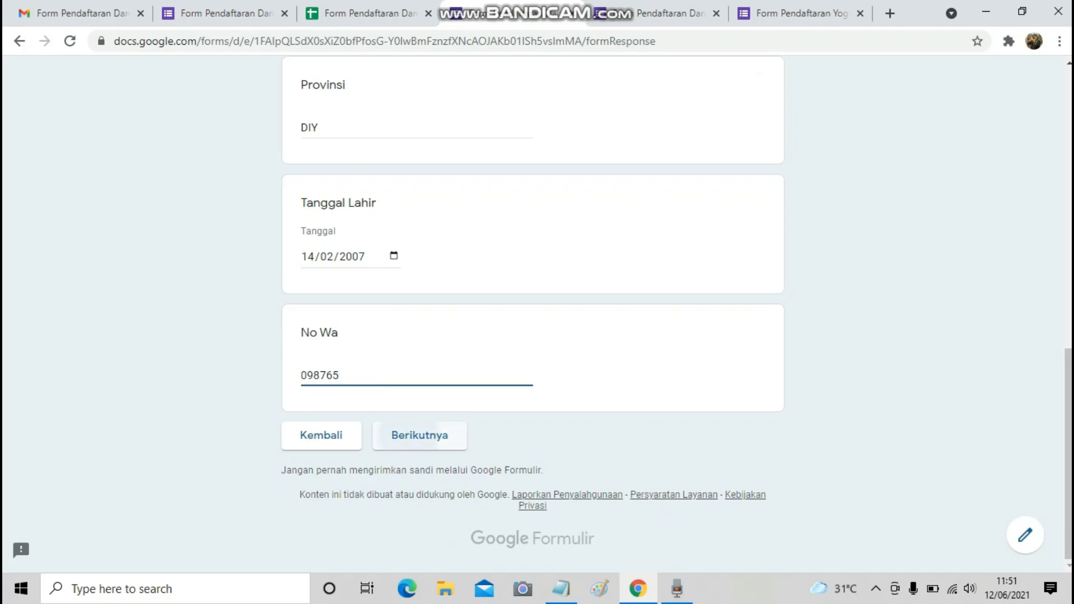
{"action": "left_click", "coordinate": [419, 436]}
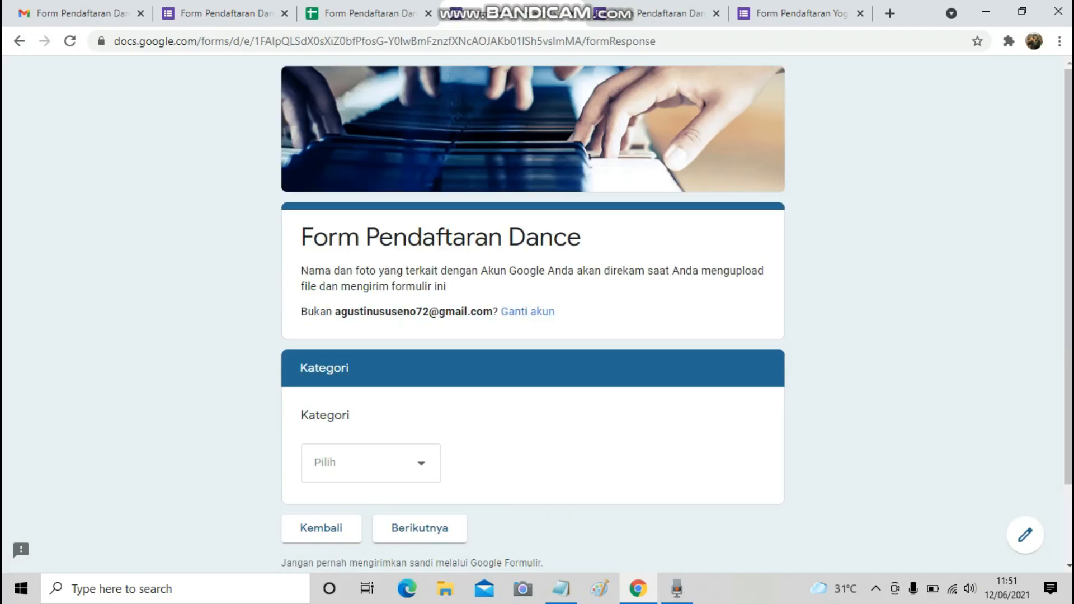
Choose Couple as the Kategori and continue to the partner details.
{"action": "left_click", "coordinate": [370, 369]}
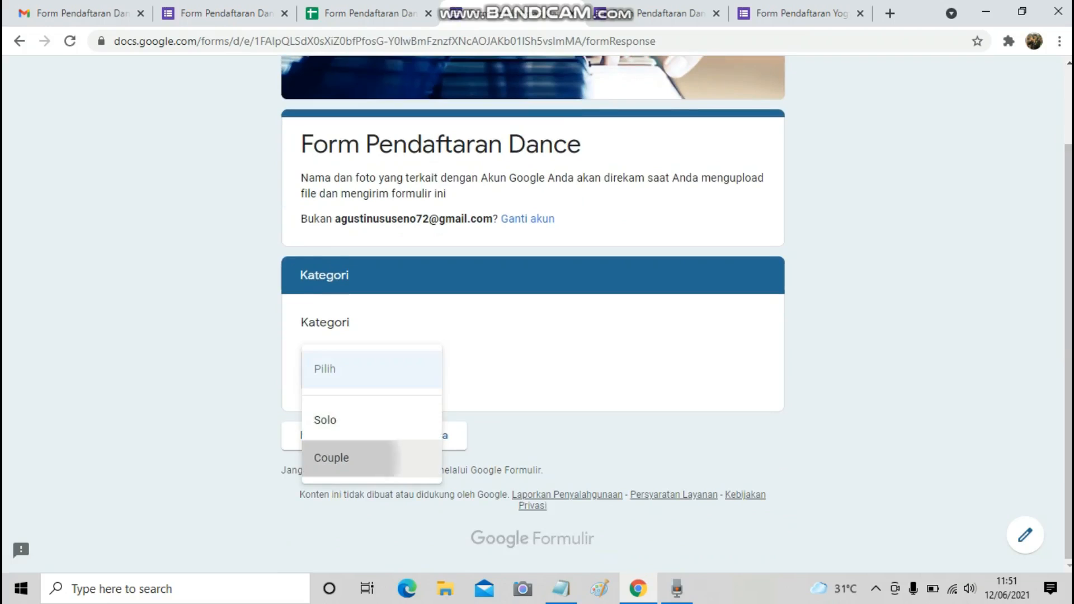
{"action": "left_click", "coordinate": [364, 455]}
{"action": "left_click", "coordinate": [419, 435]}
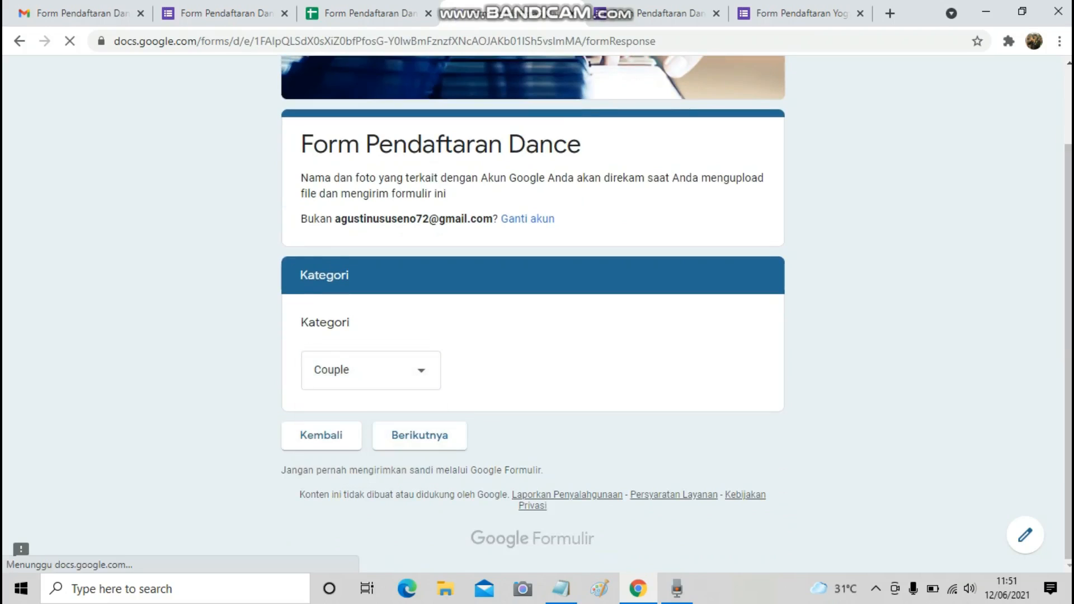
{"action": "scroll", "coordinate": [417, 313], "scroll_direction": "down", "scroll_amount": 2}
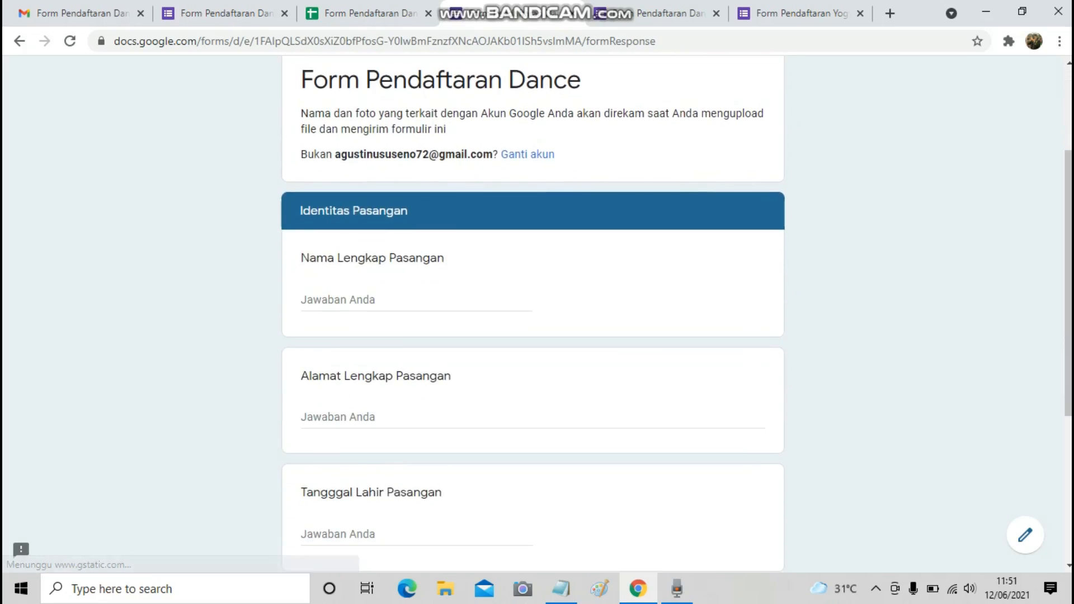
Fill in the partner's name, address and WhatsApp number, then continue.
{"action": "left_click", "coordinate": [417, 300]}
{"action": "type", "text": "nita"}
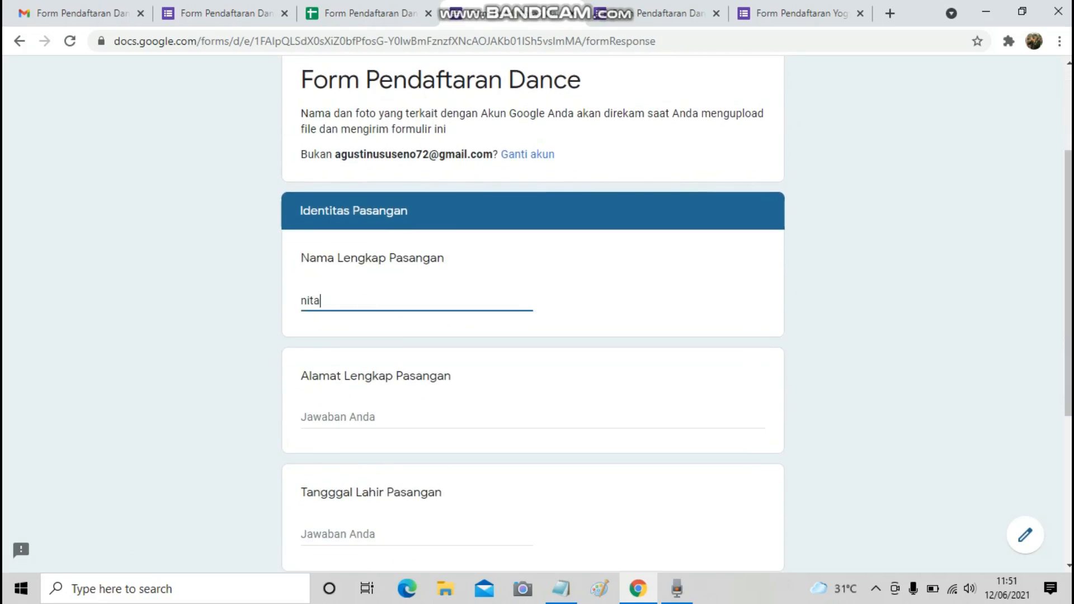
{"action": "scroll", "coordinate": [532, 313], "scroll_direction": "down", "scroll_amount": 3}
{"action": "key", "text": "Tab"}
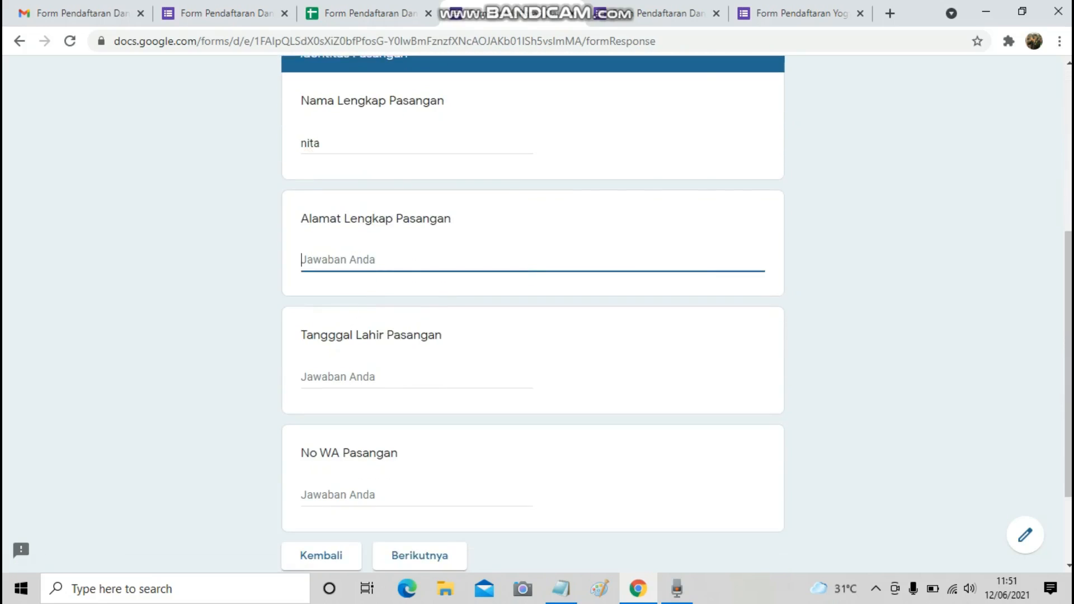
{"action": "type", "text": "bangirejo"}
{"action": "key", "text": "Tab"}
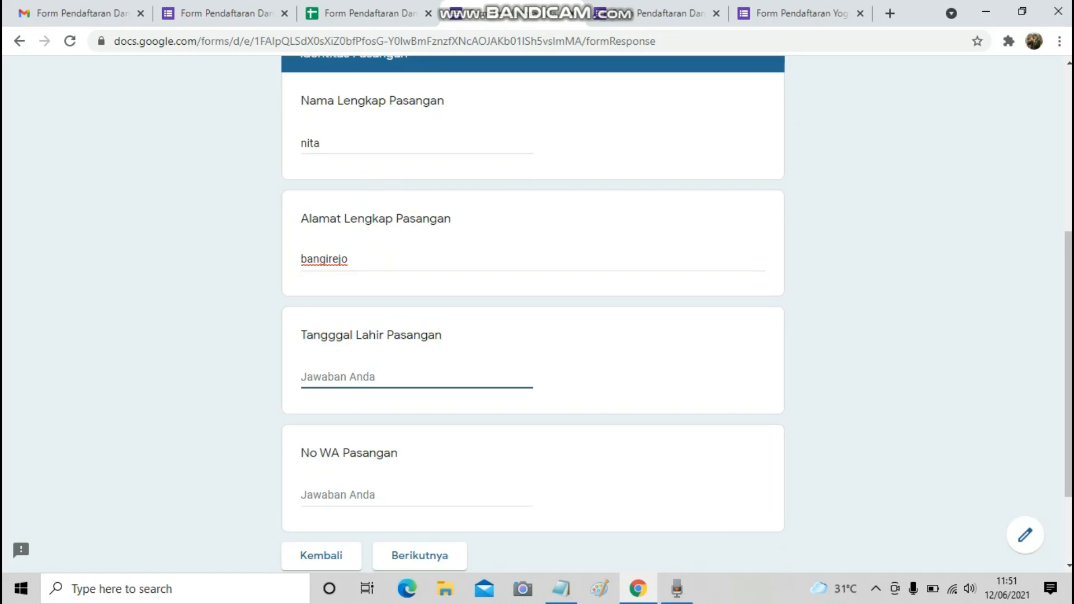
{"action": "scroll", "coordinate": [533, 313], "scroll_direction": "down", "scroll_amount": 2}
{"action": "key", "text": "Tab"}
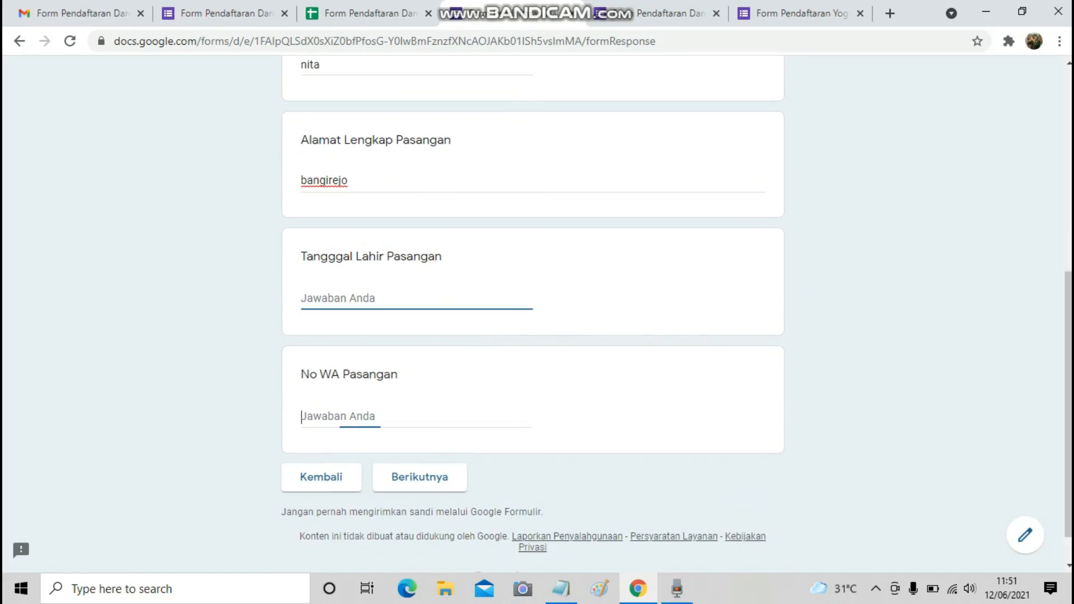
{"action": "type", "text": "098765"}
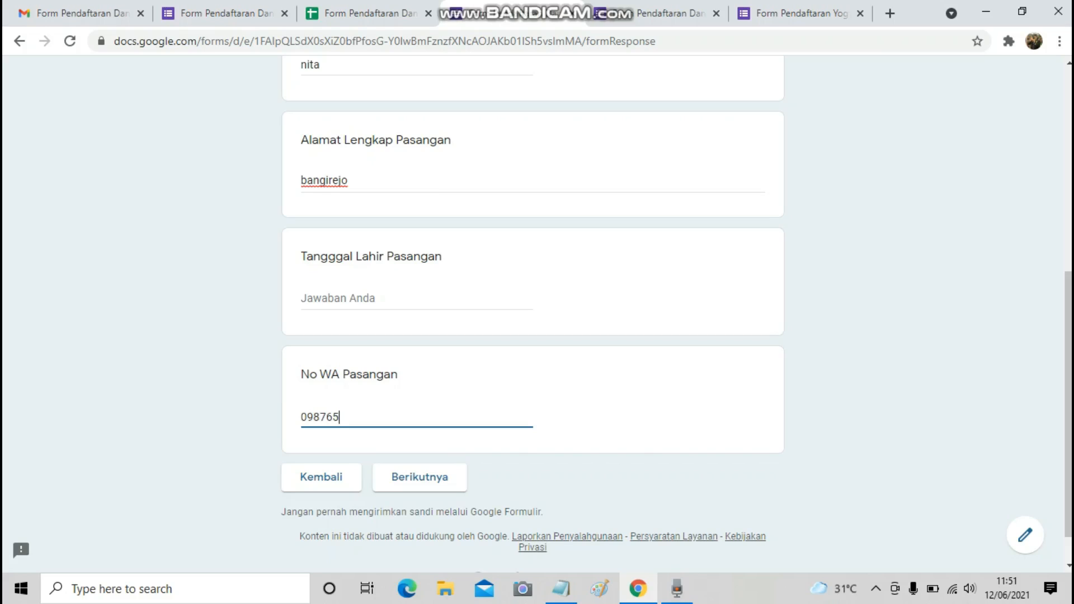
{"action": "left_click_drag", "start_coordinate": [301, 256], "coordinate": [435, 256]}
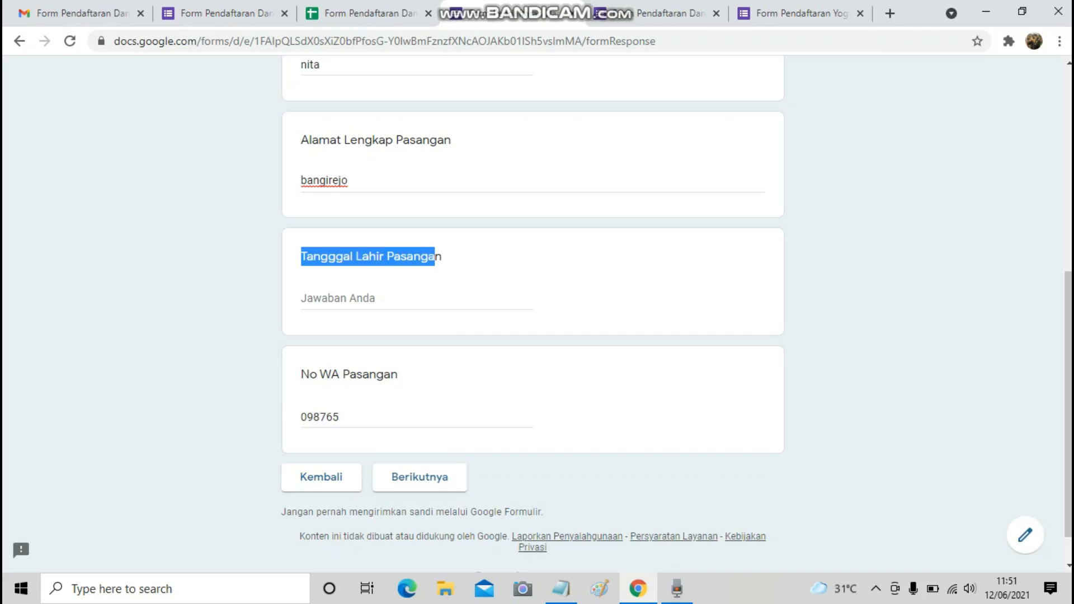
{"action": "left_click", "coordinate": [419, 476]}
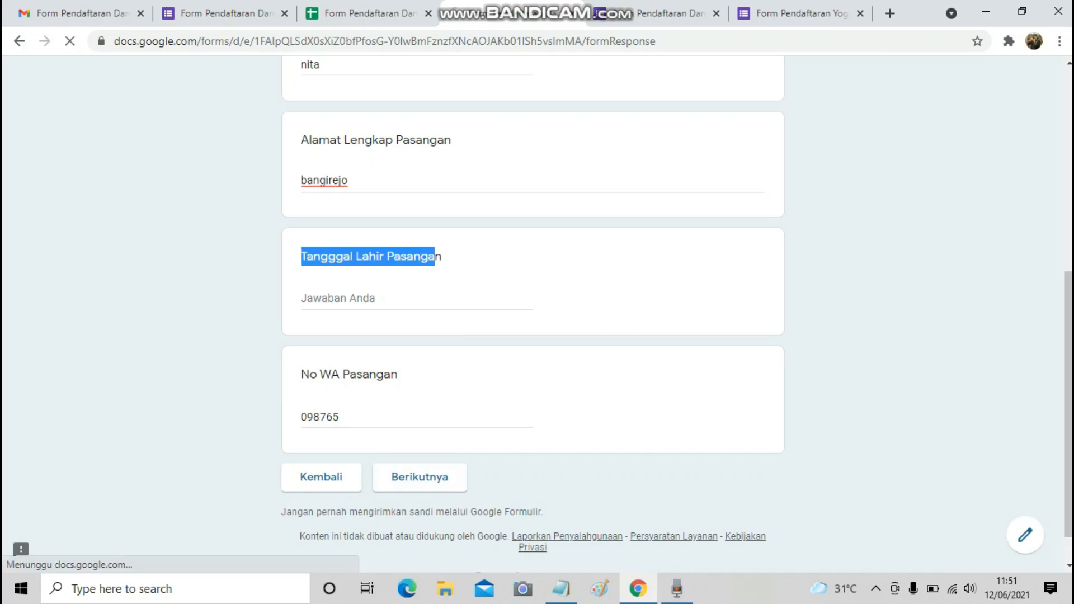
{"action": "scroll", "coordinate": [370, 392], "scroll_direction": "down", "scroll_amount": 2}
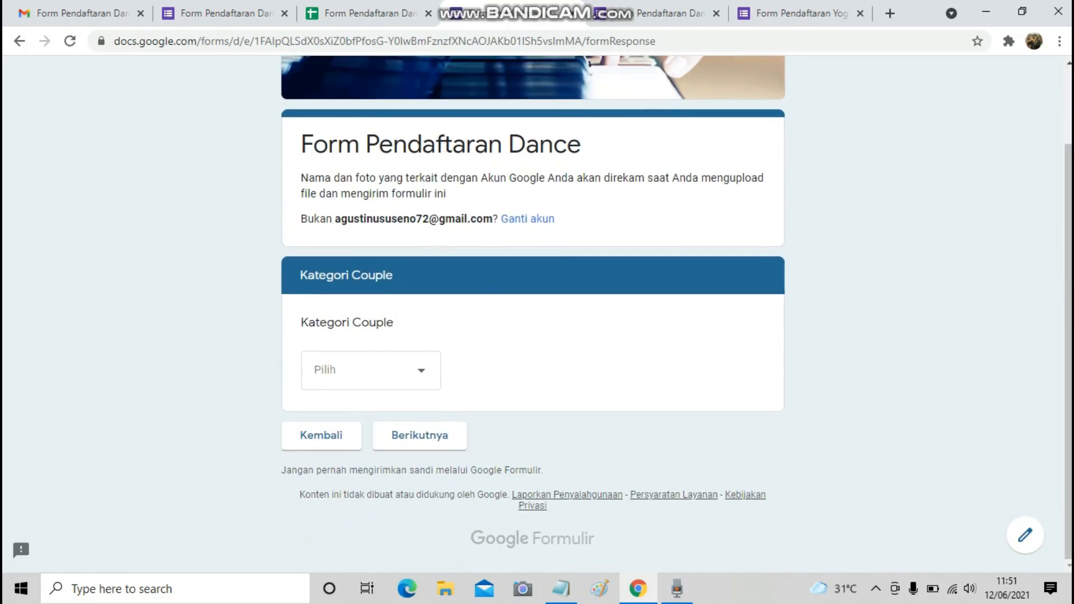
Choose Open Couple as the couple category and Under 16 as the age group.
{"action": "left_click", "coordinate": [371, 370]}
{"action": "left_click", "coordinate": [358, 457]}
{"action": "left_click", "coordinate": [419, 435]}
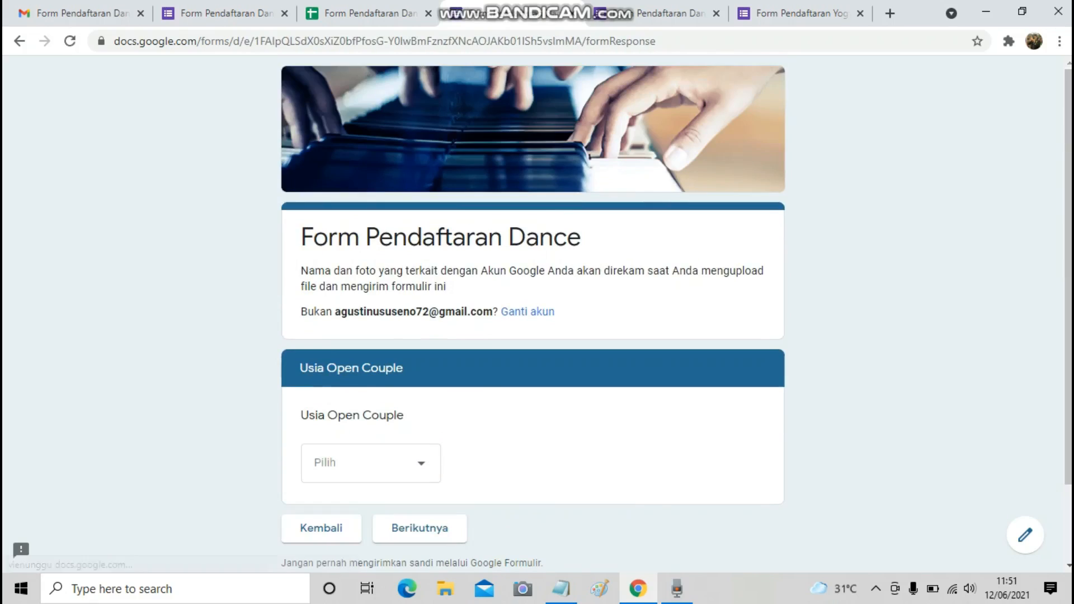
{"action": "scroll", "coordinate": [420, 436], "scroll_direction": "down", "scroll_amount": 2}
{"action": "left_click", "coordinate": [370, 370]}
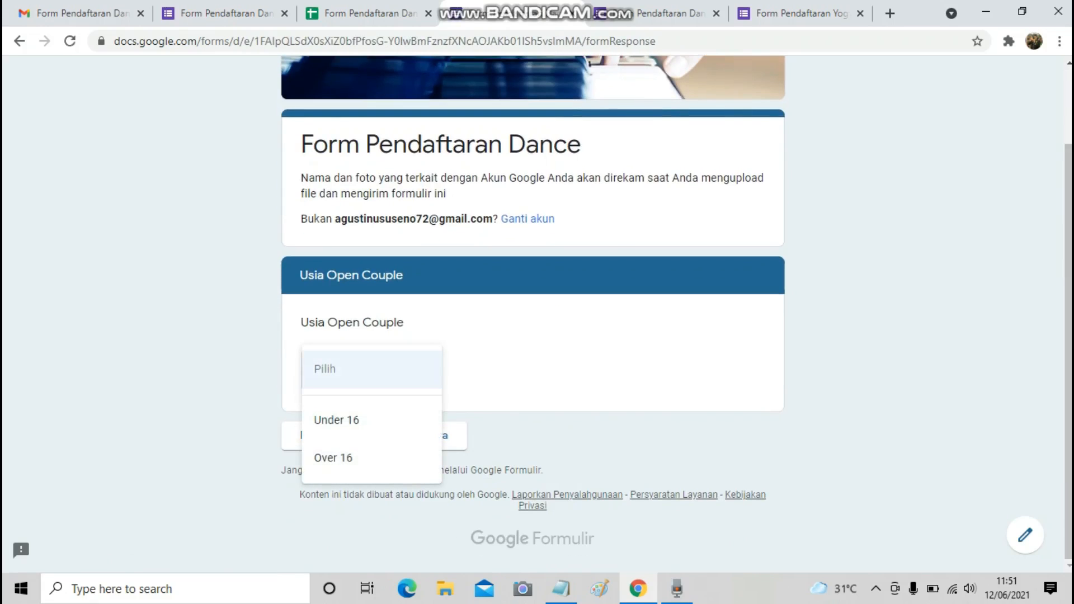
{"action": "left_click", "coordinate": [336, 420]}
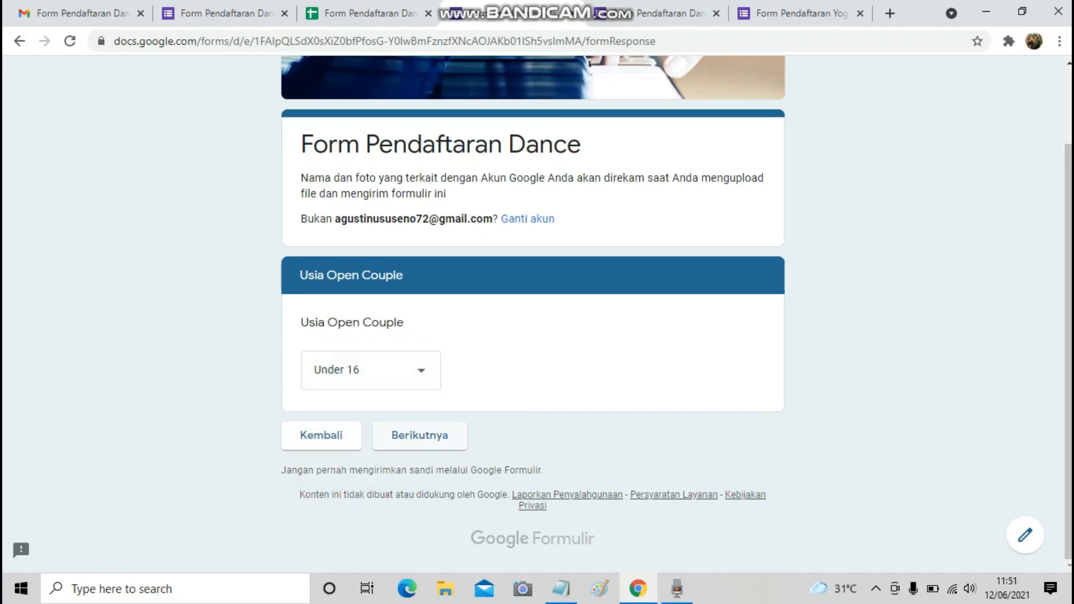
{"action": "left_click", "coordinate": [420, 435]}
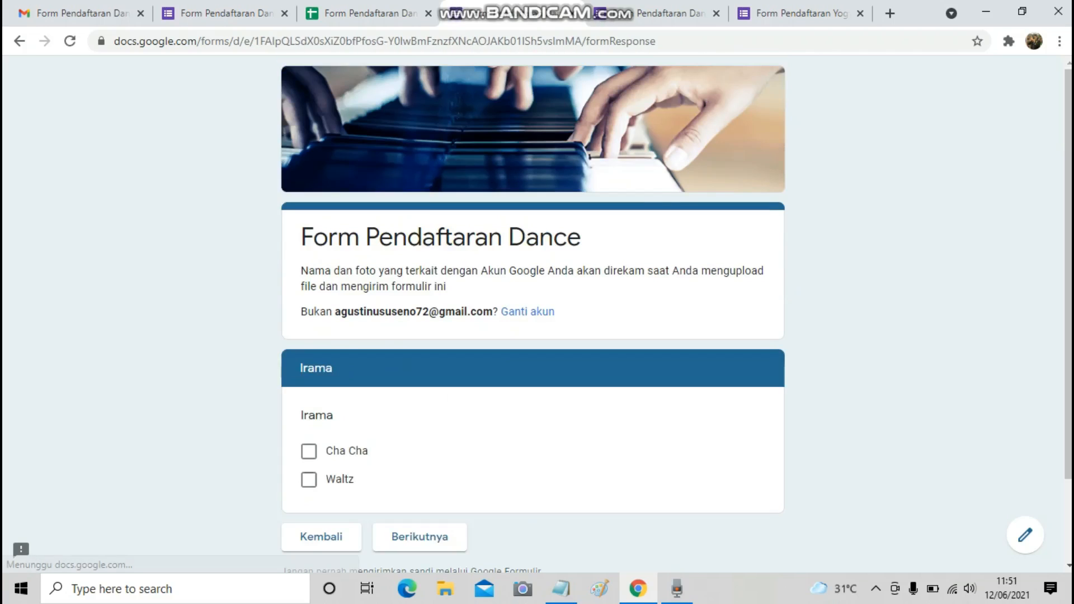
Tick Waltz as the dance rhythm and move on to Upload File.
{"action": "scroll", "coordinate": [419, 435], "scroll_direction": "down", "scroll_amount": 1}
{"action": "scroll", "coordinate": [532, 314], "scroll_direction": "down", "scroll_amount": 1}
{"action": "left_click", "coordinate": [309, 378]}
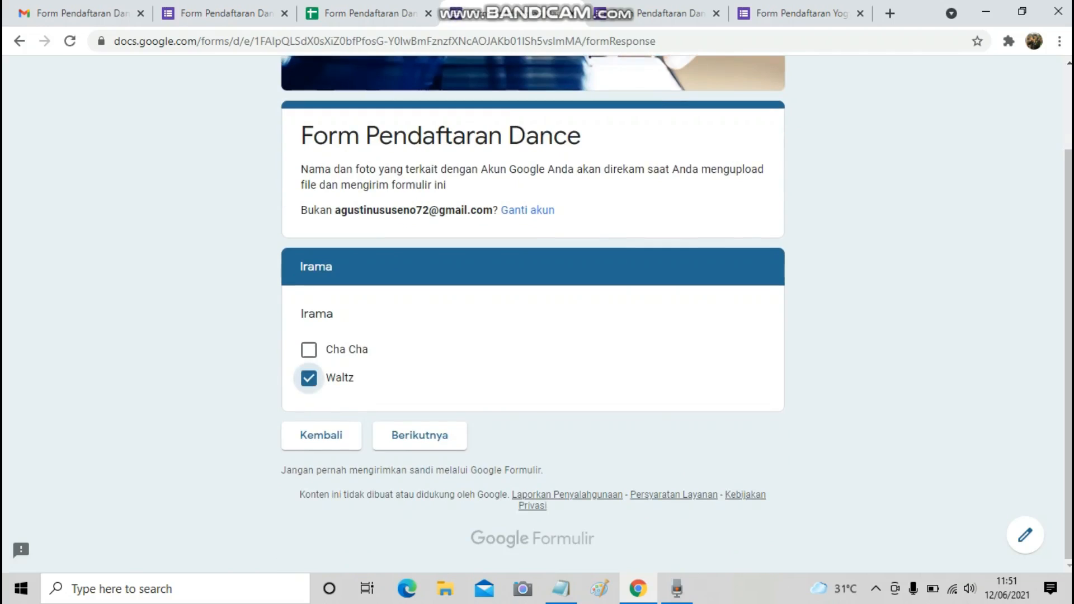
{"action": "left_click", "coordinate": [420, 435]}
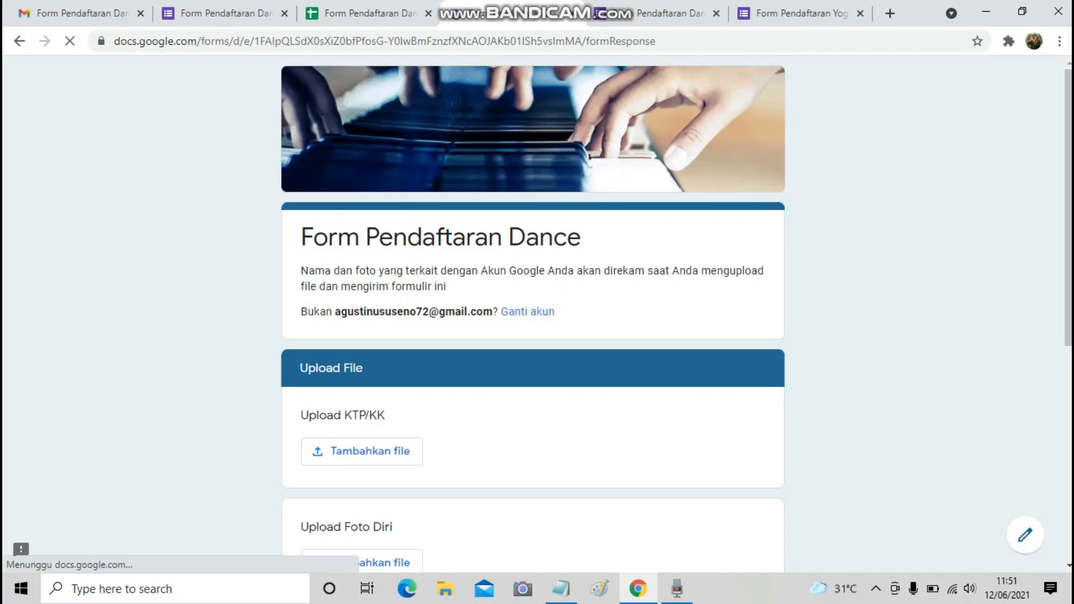
{"action": "scroll", "coordinate": [533, 313], "scroll_direction": "down", "scroll_amount": 2}
{"action": "scroll", "coordinate": [533, 313], "scroll_direction": "down", "scroll_amount": 1}
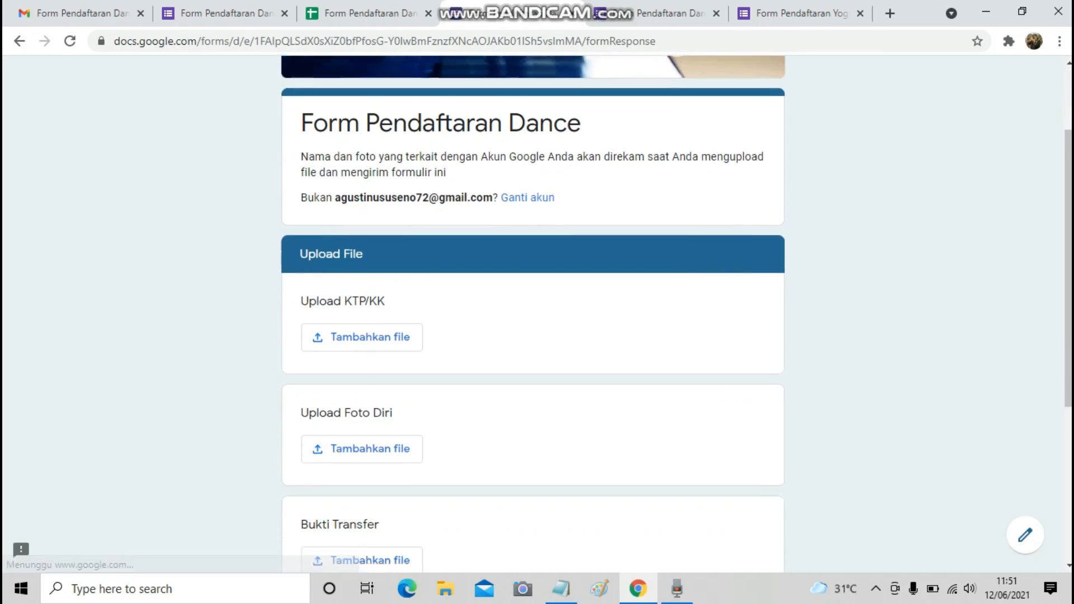
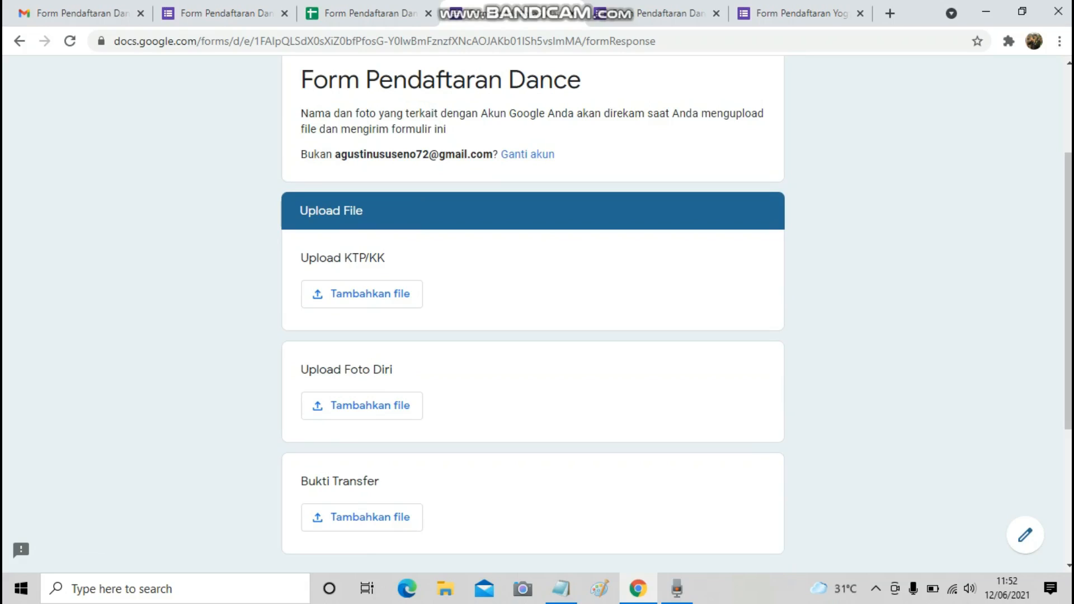
Scroll past the Upload File section and switch to Gmail to see the confirmation email.
{"action": "scroll", "coordinate": [534, 313], "scroll_direction": "down", "scroll_amount": 3}
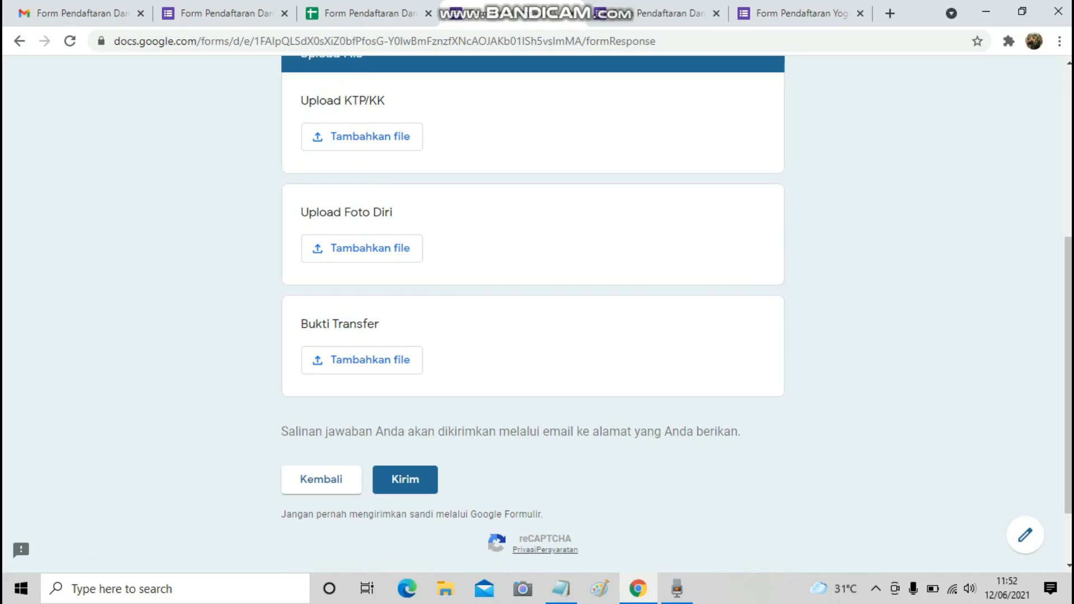
{"action": "left_click", "coordinate": [78, 14]}
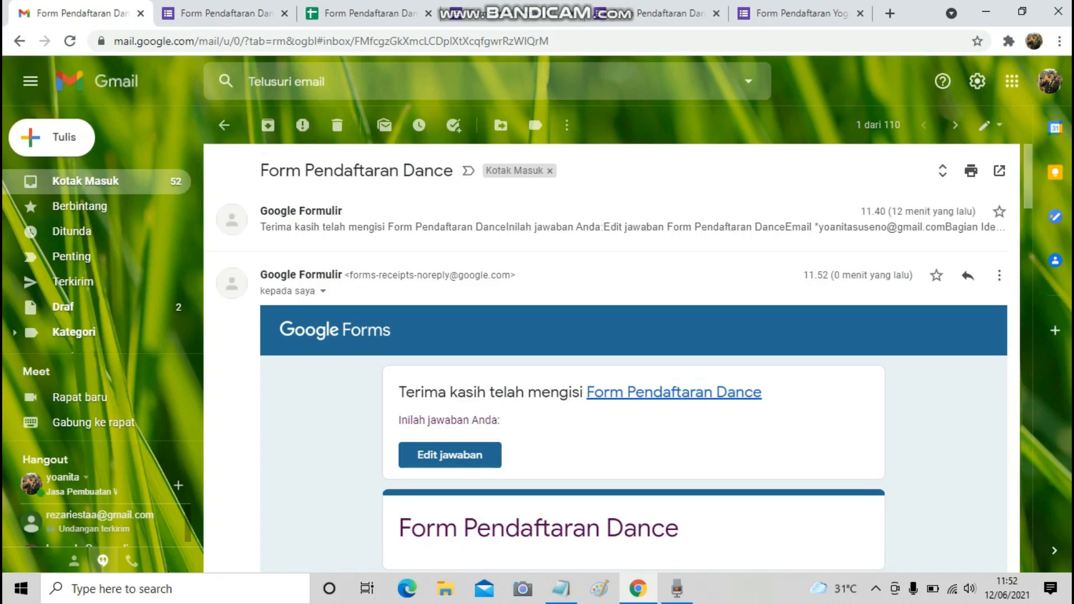
Read through the Couple answers in the Form Pendaftaran Dance receipt email, then go to the responses spreadsheet.
{"action": "scroll", "coordinate": [612, 358], "scroll_direction": "down", "scroll_amount": 1}
{"action": "scroll", "coordinate": [612, 359], "scroll_direction": "up", "scroll_amount": 1}
{"action": "scroll", "coordinate": [611, 358], "scroll_direction": "down", "scroll_amount": 3}
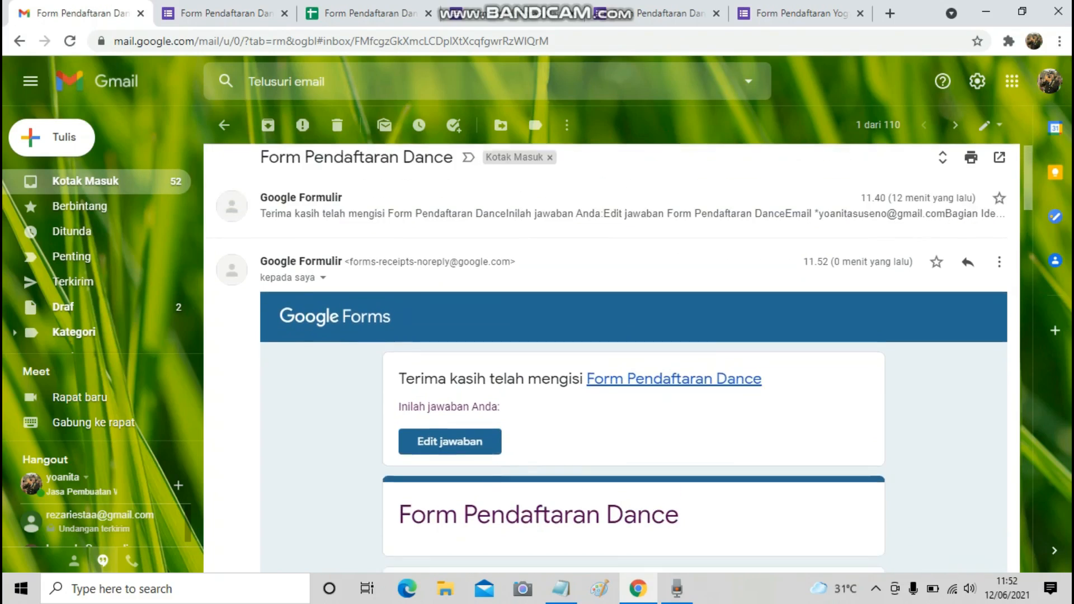
{"action": "scroll", "coordinate": [612, 359], "scroll_direction": "down", "scroll_amount": 7}
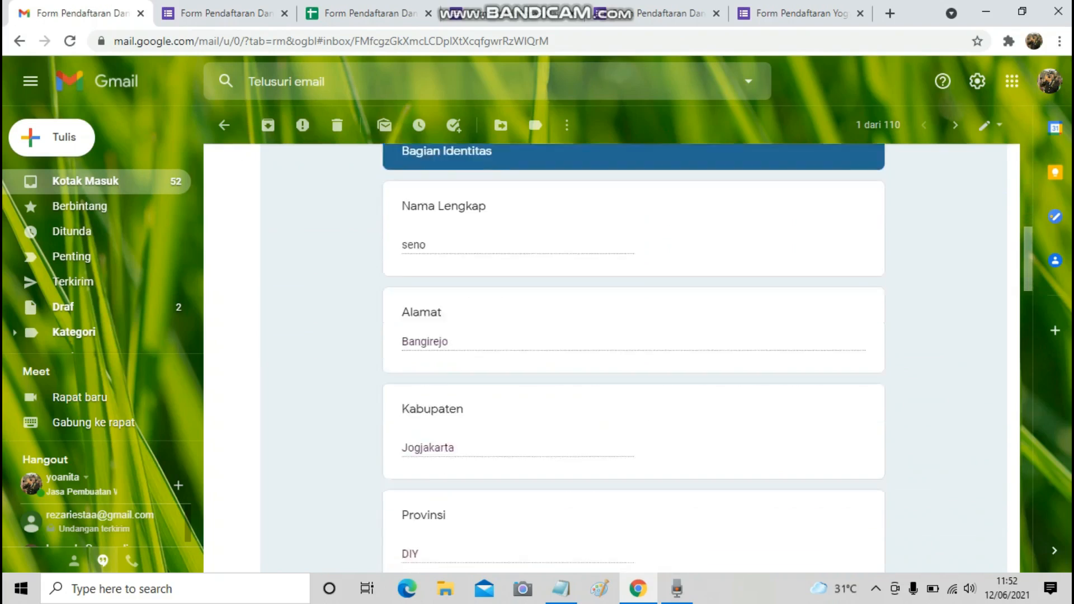
{"action": "scroll", "coordinate": [612, 358], "scroll_direction": "down", "scroll_amount": 3}
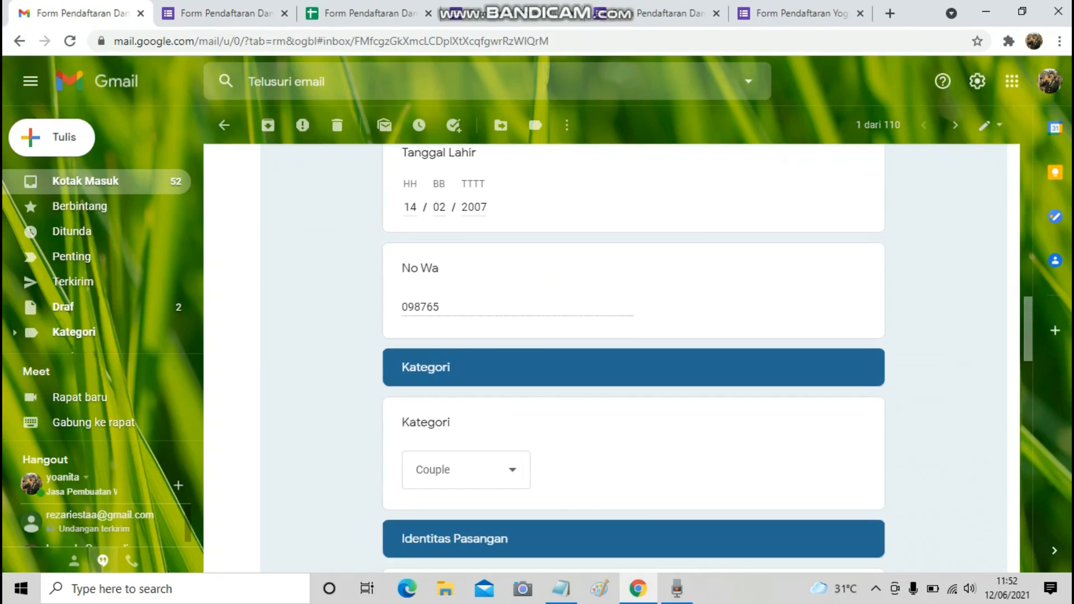
{"action": "scroll", "coordinate": [611, 359], "scroll_direction": "down", "scroll_amount": 2}
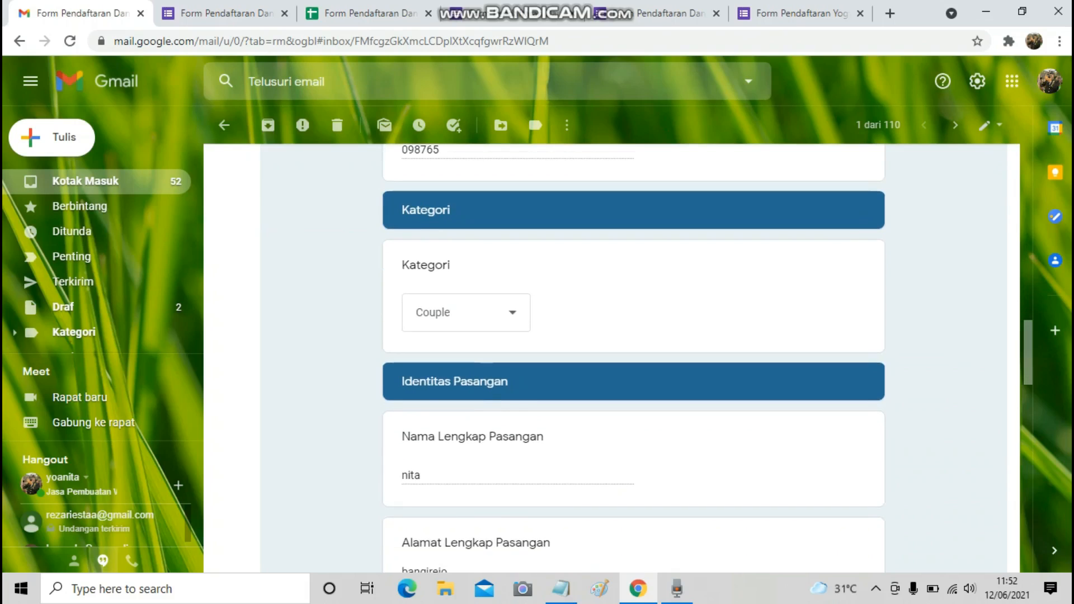
{"action": "scroll", "coordinate": [612, 359], "scroll_direction": "down", "scroll_amount": 4}
{"action": "scroll", "coordinate": [612, 359], "scroll_direction": "down", "scroll_amount": 4}
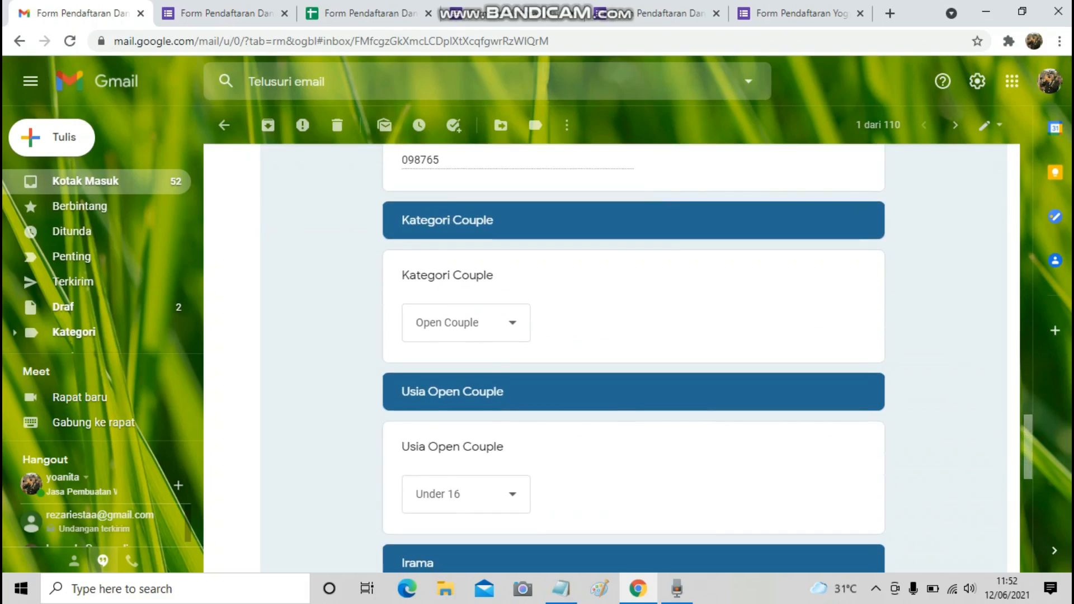
{"action": "scroll", "coordinate": [611, 359], "scroll_direction": "down", "scroll_amount": 6}
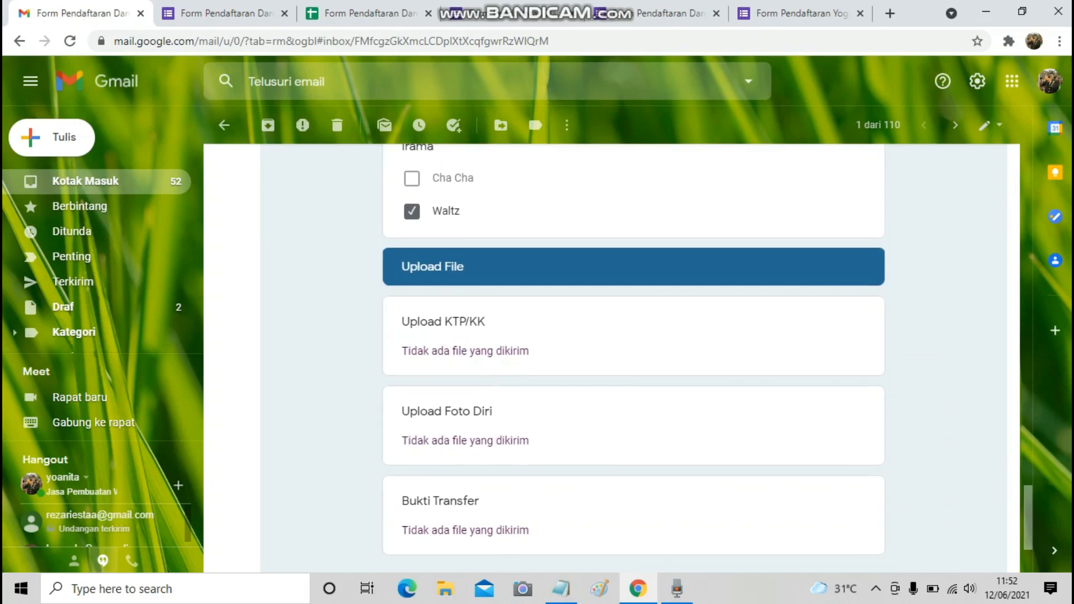
{"action": "left_click", "coordinate": [370, 14]}
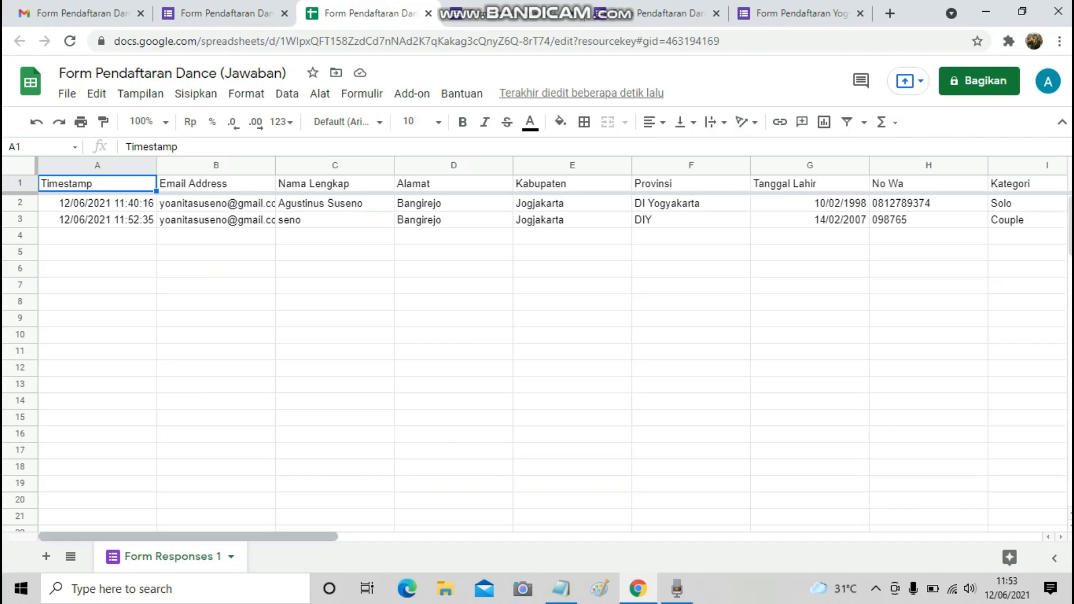
{"action": "left_click_drag", "start_coordinate": [188, 537], "coordinate": [315, 536]}
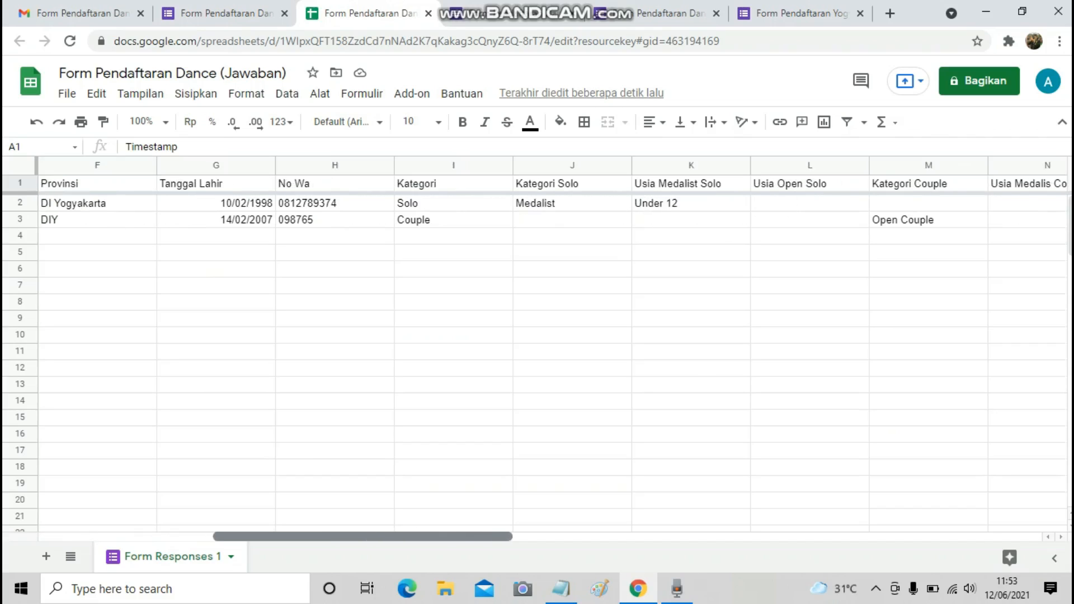
{"action": "scroll", "coordinate": [554, 347], "scroll_direction": "right", "scroll_amount": 6}
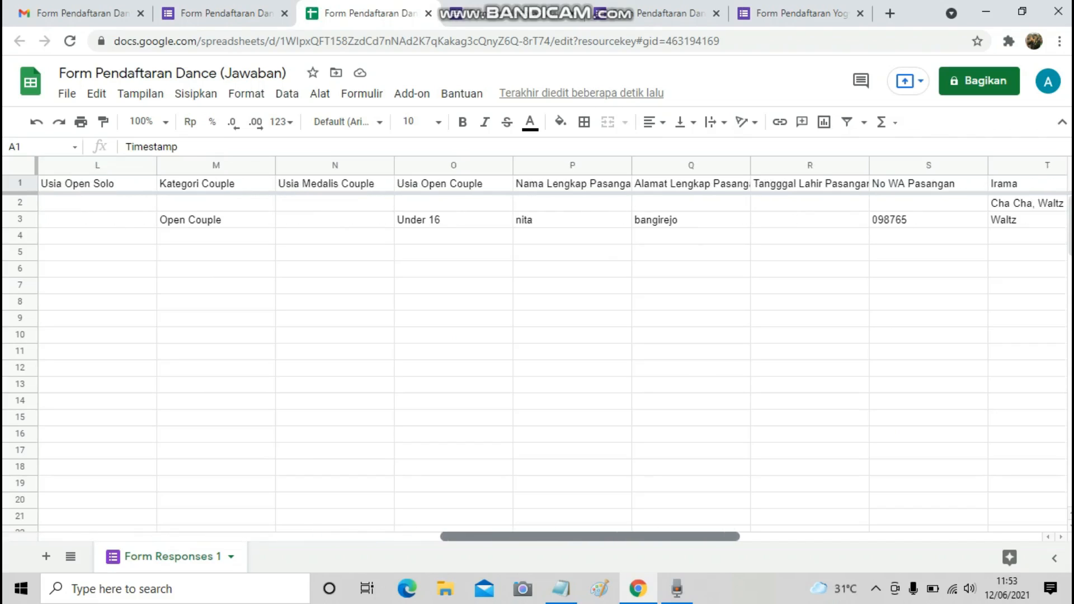
{"action": "scroll", "coordinate": [554, 347], "scroll_direction": "right", "scroll_amount": 5}
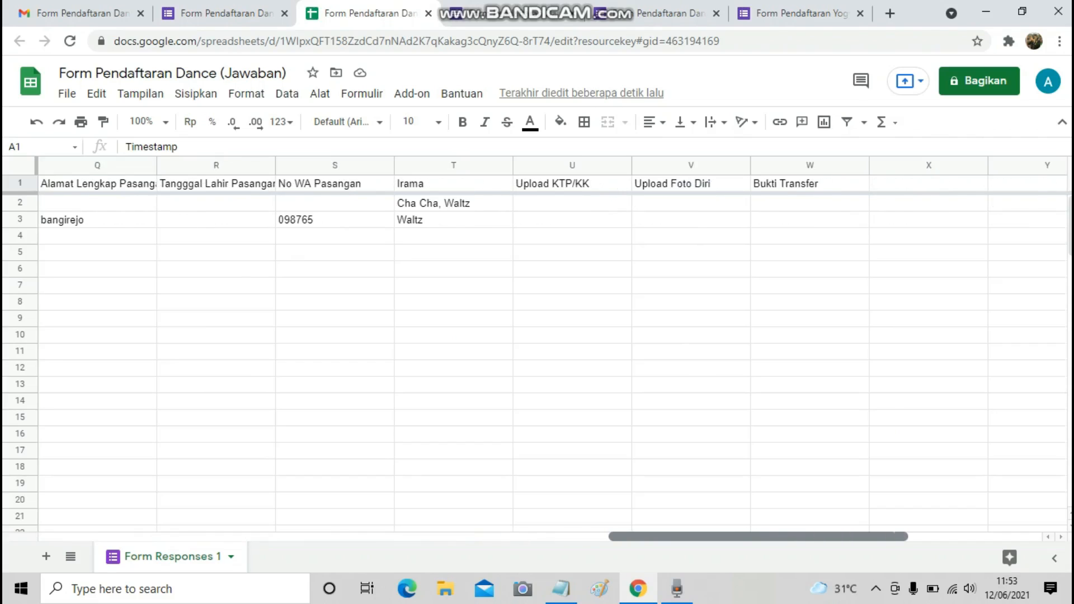
{"action": "scroll", "coordinate": [554, 347], "scroll_direction": "left", "scroll_amount": 10}
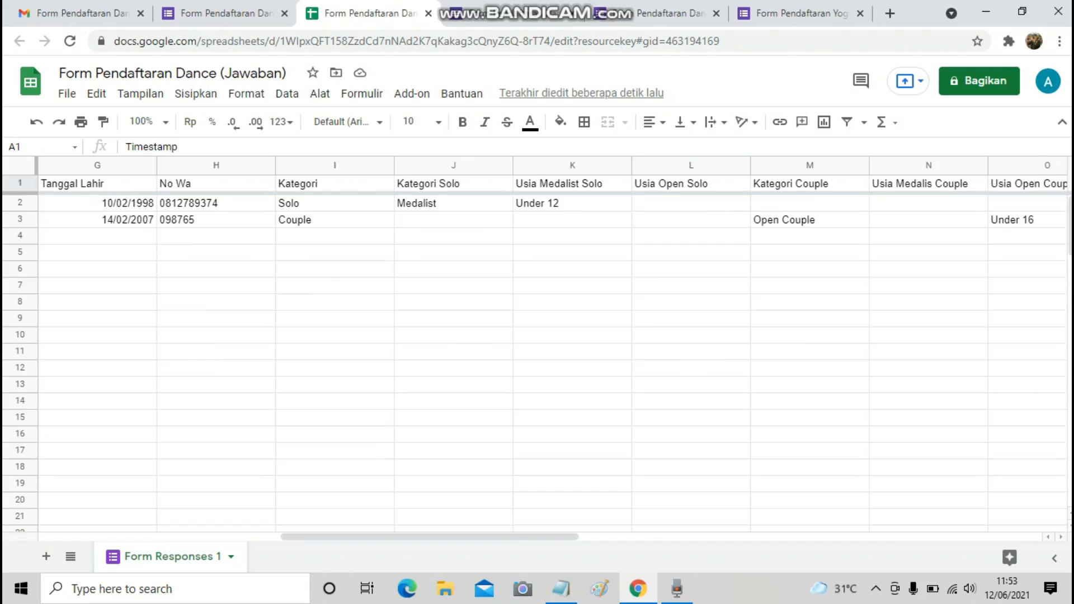